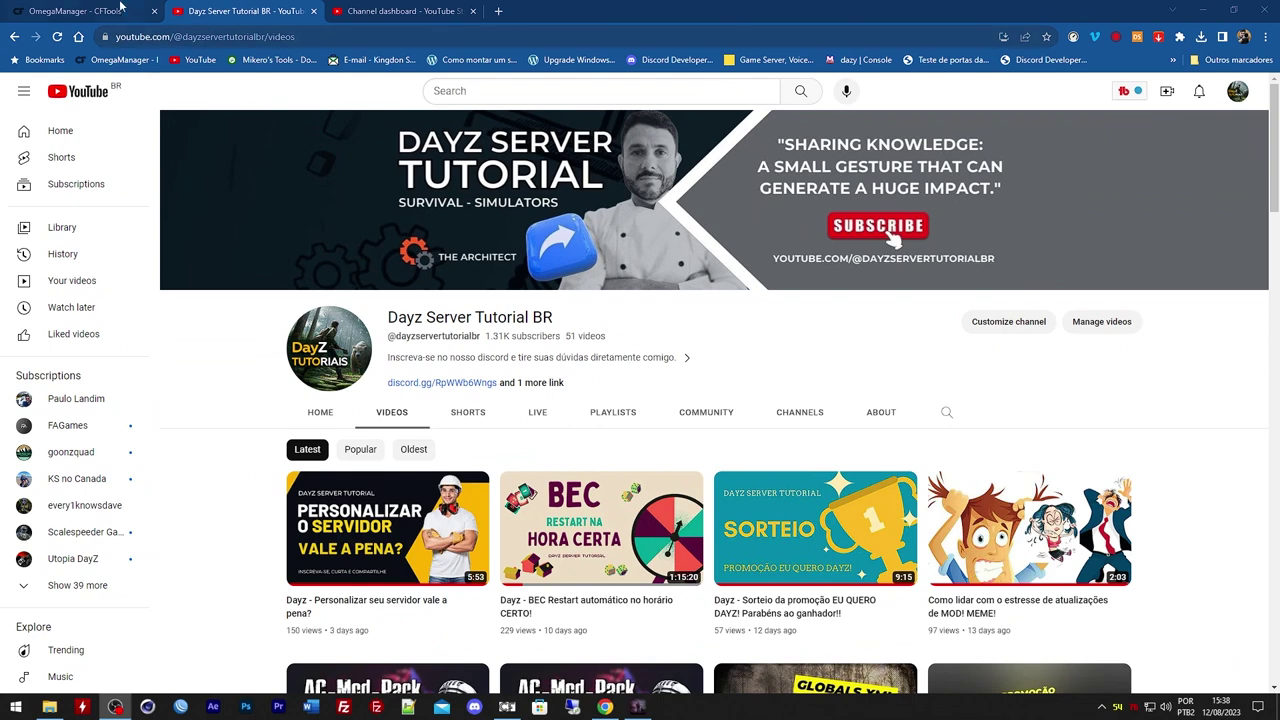
Switch from the YouTube channel to the OmegaManager - CFTools browser tab
click(122, 10)
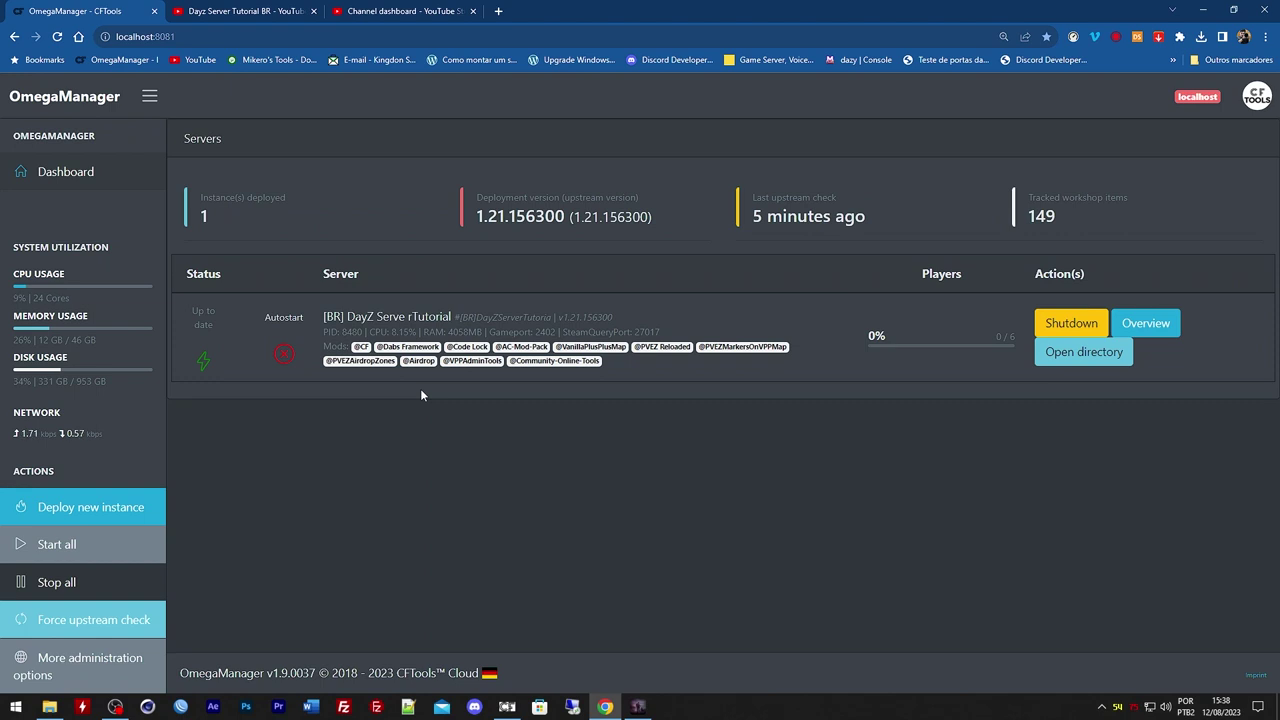
Highlight the Code Lock and PVEZ Reloaded mod names, then return to the YouTube tab
drag(457, 348, 490, 347)
drag(649, 348, 680, 356)
double_click(655, 347)
key(ctrl+Tab)
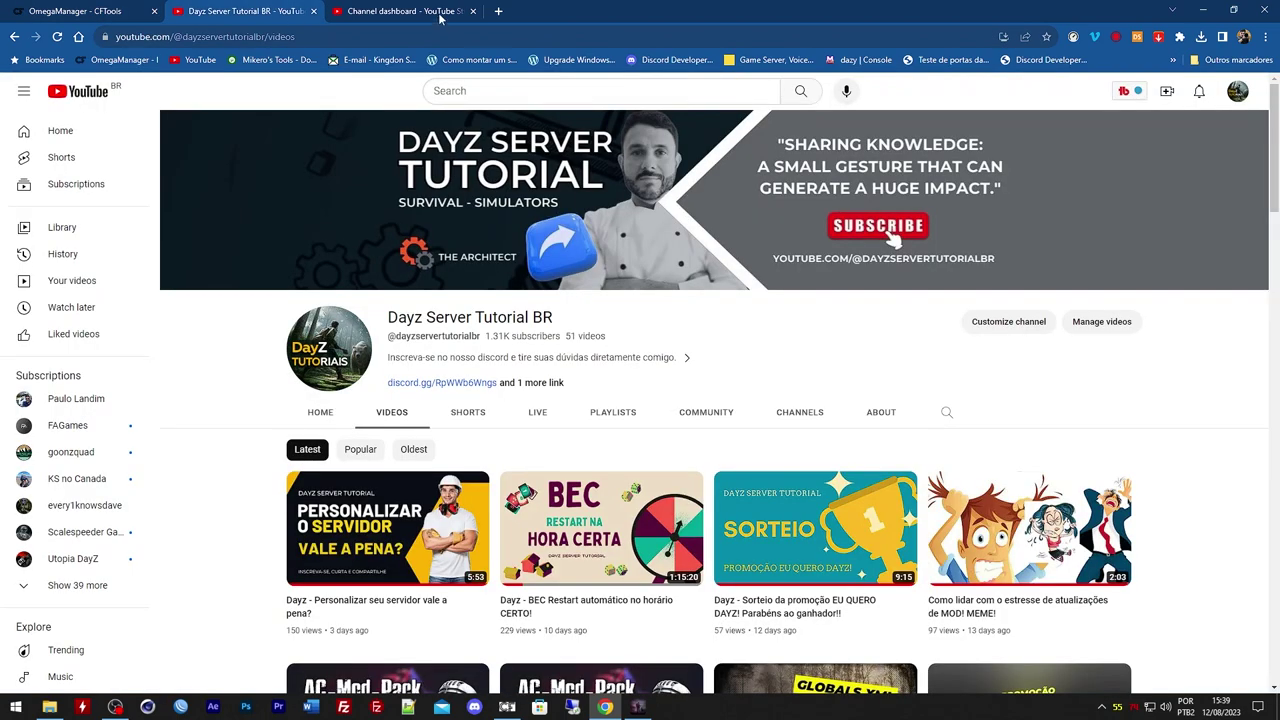
Return to the channel's Videos page and scroll down through the uploads
click(425, 12)
key(ctrl+shift+Tab)
scroll(1140, 473, down, 5)
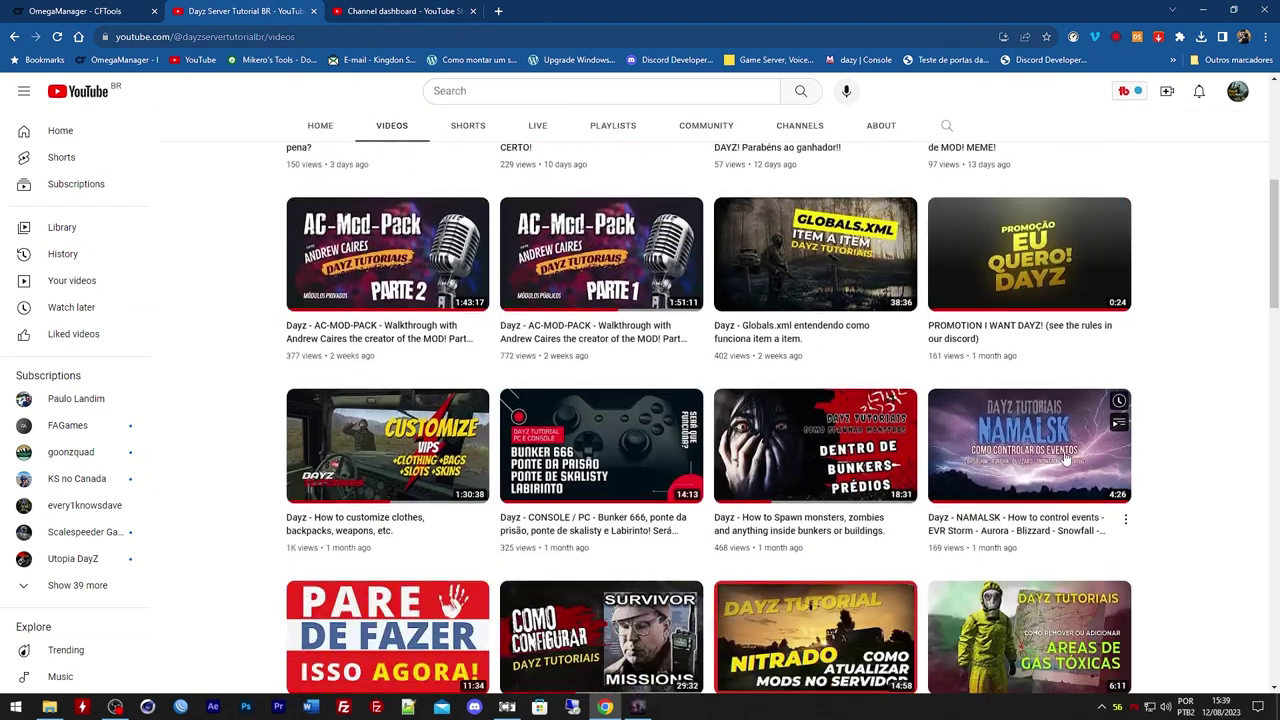
scroll(1140, 473, down, 9)
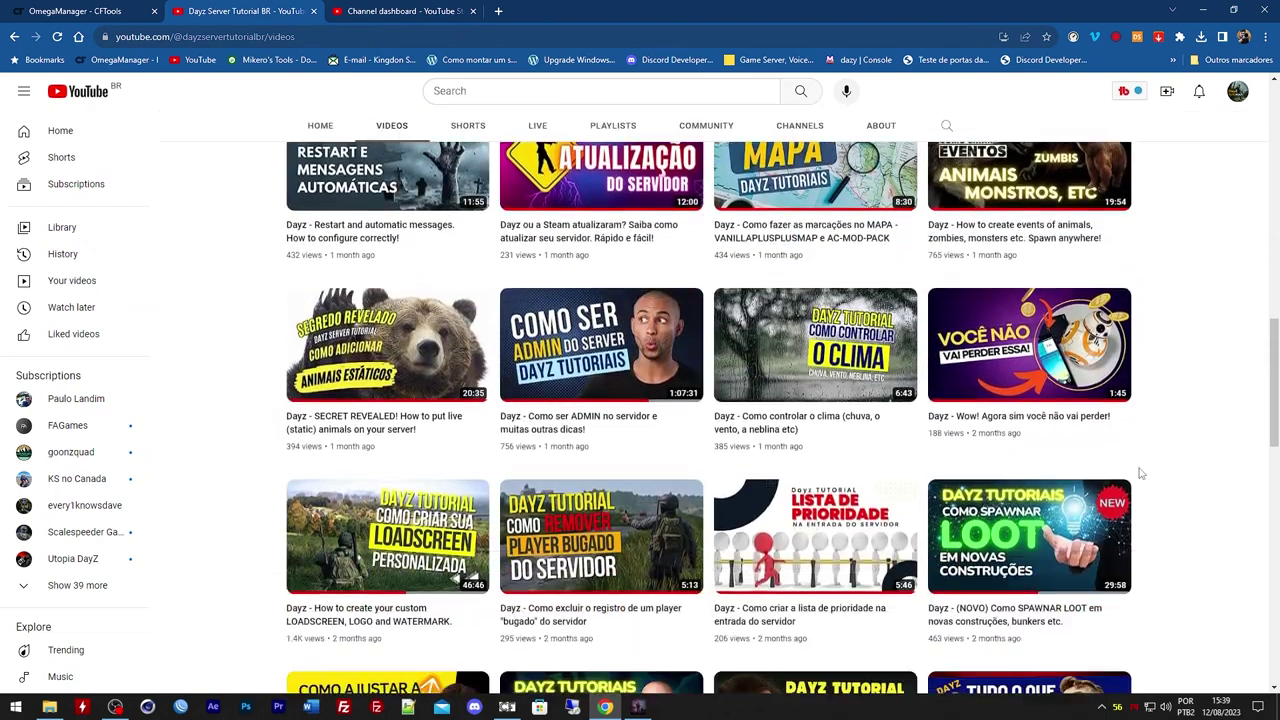
scroll(1140, 473, down, 7)
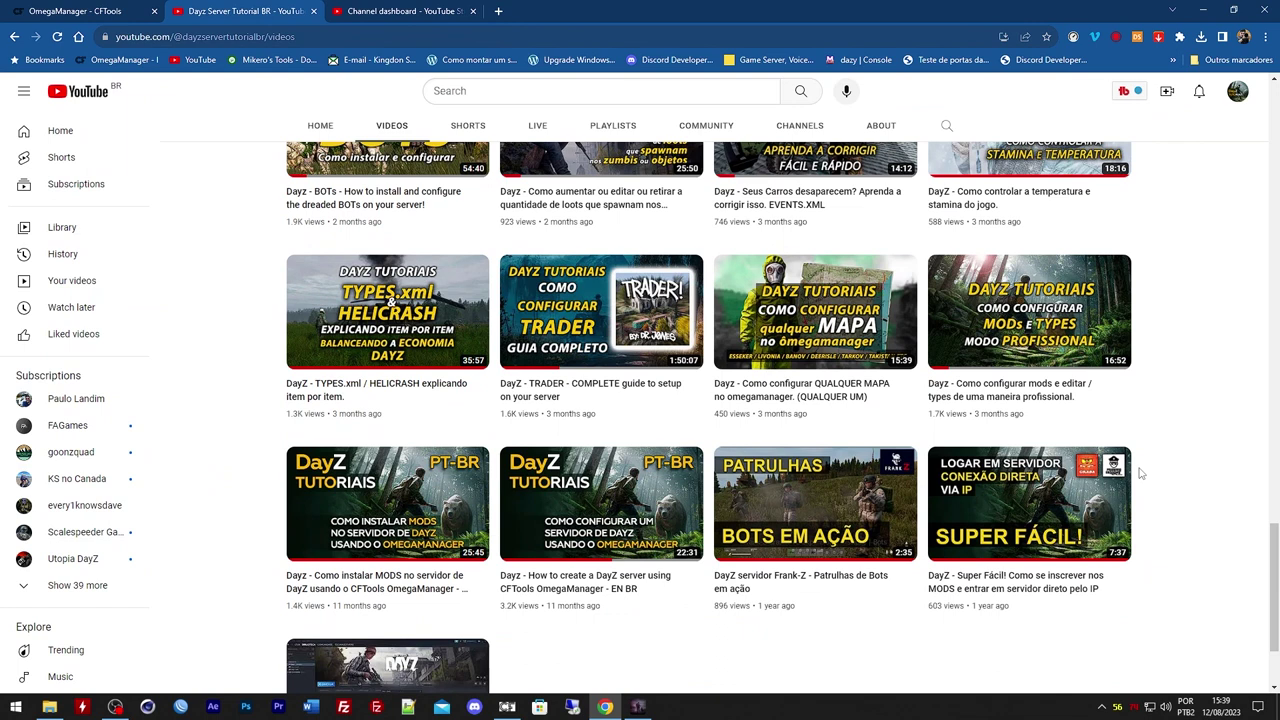
scroll(1140, 473, down, 1)
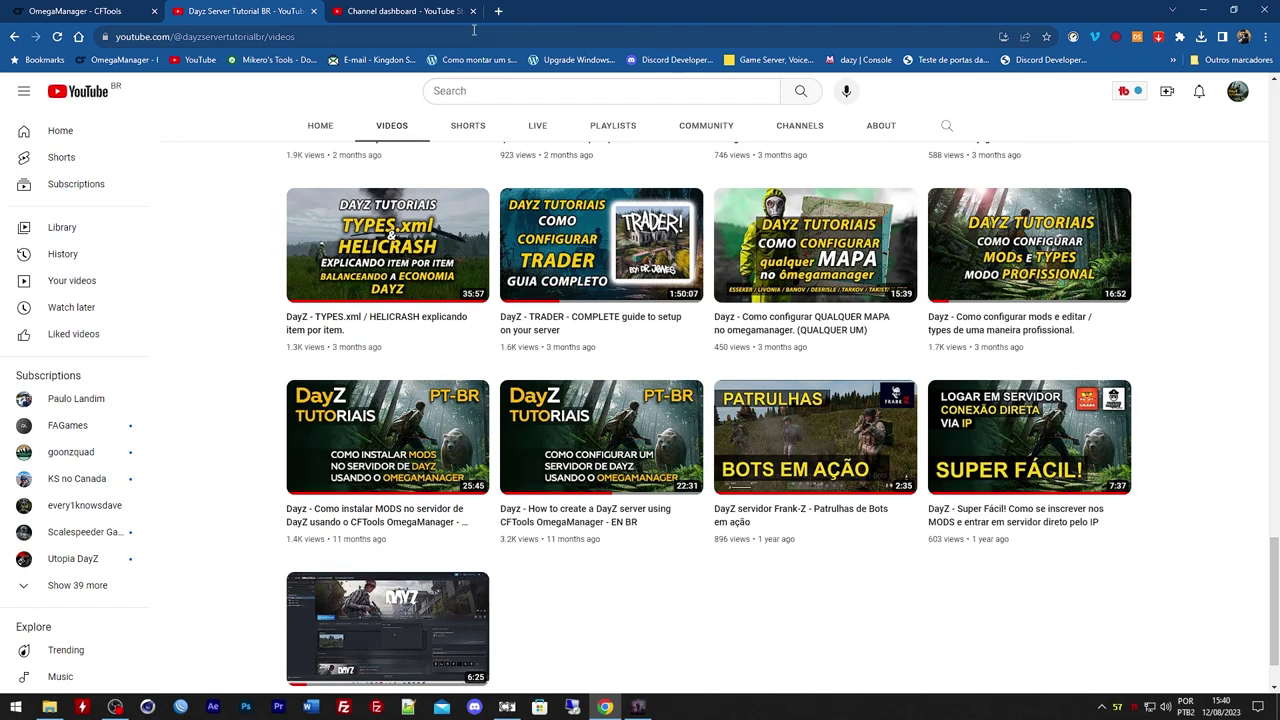
Look over the video thumbnails, scroll back up to the banner, and switch to OmegaManager
scroll(808, 580, up, 1)
scroll(810, 580, down, 1)
scroll(814, 583, up, 1)
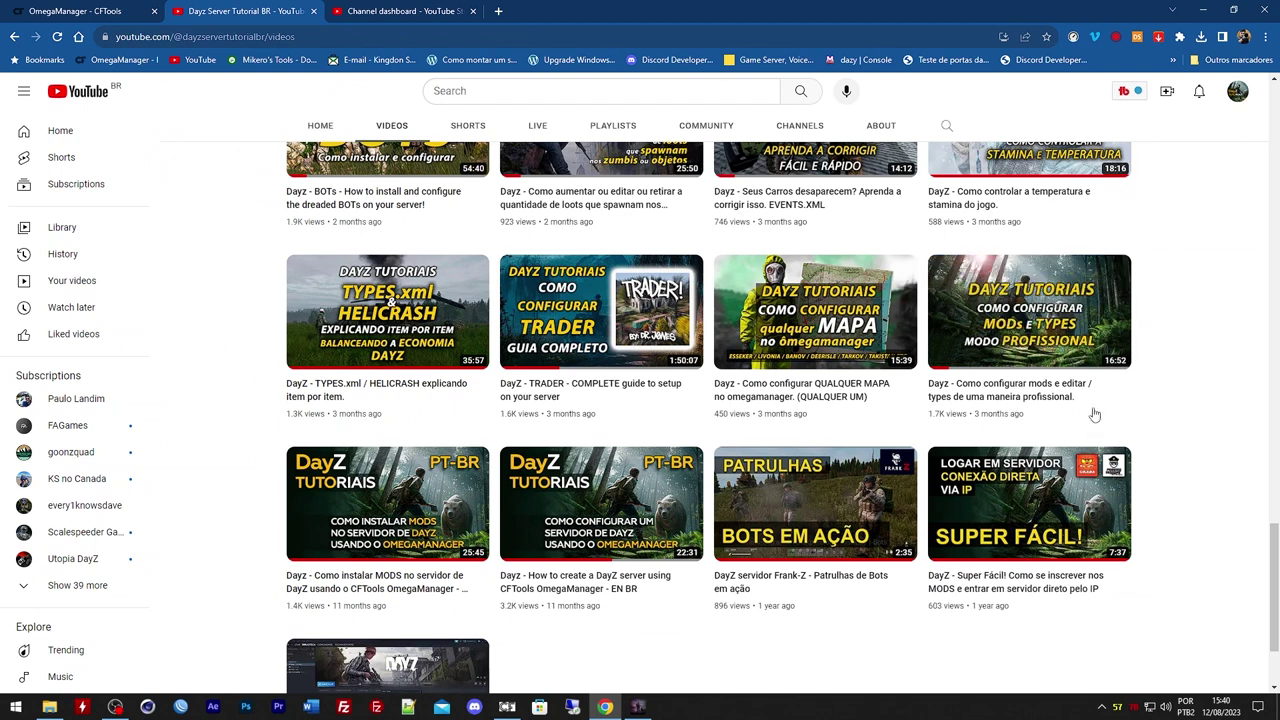
mouse_move(1105, 350)
mouse_move(988, 308)
mouse_move(1040, 336)
mouse_move(960, 403)
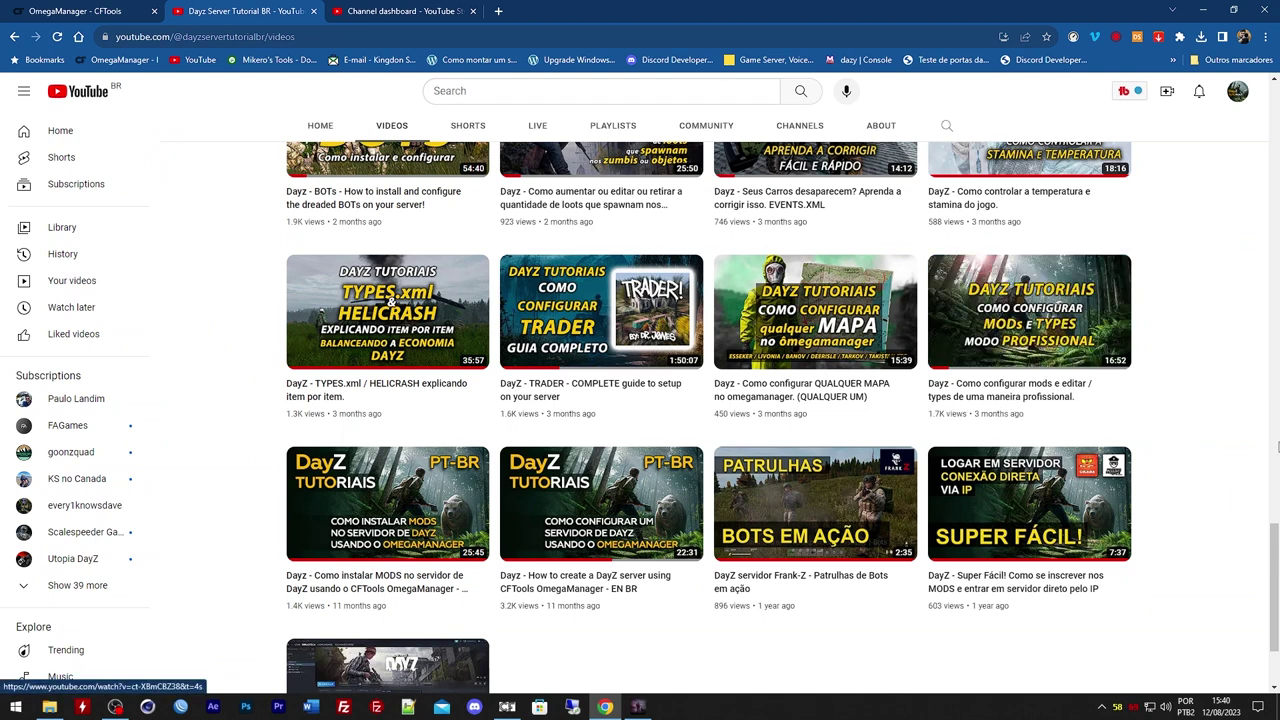
scroll(1200, 534, up, 3)
scroll(1200, 534, down, 4)
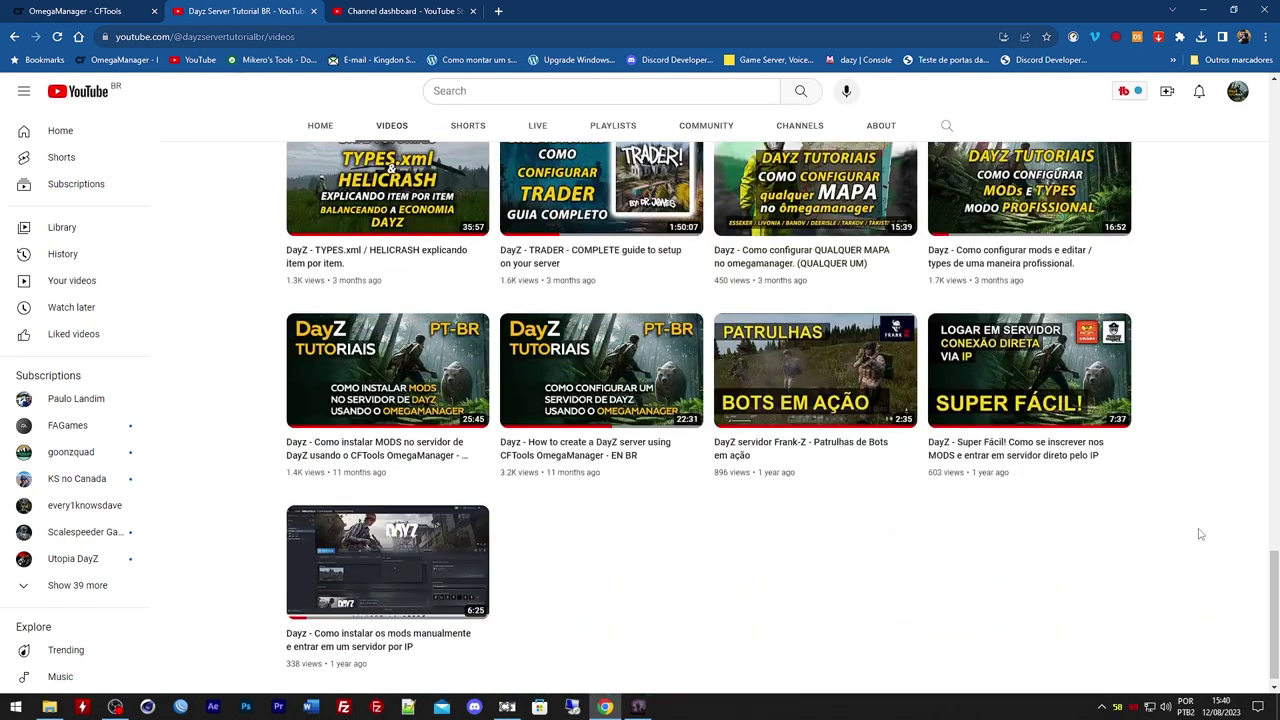
scroll(1200, 534, up, 2)
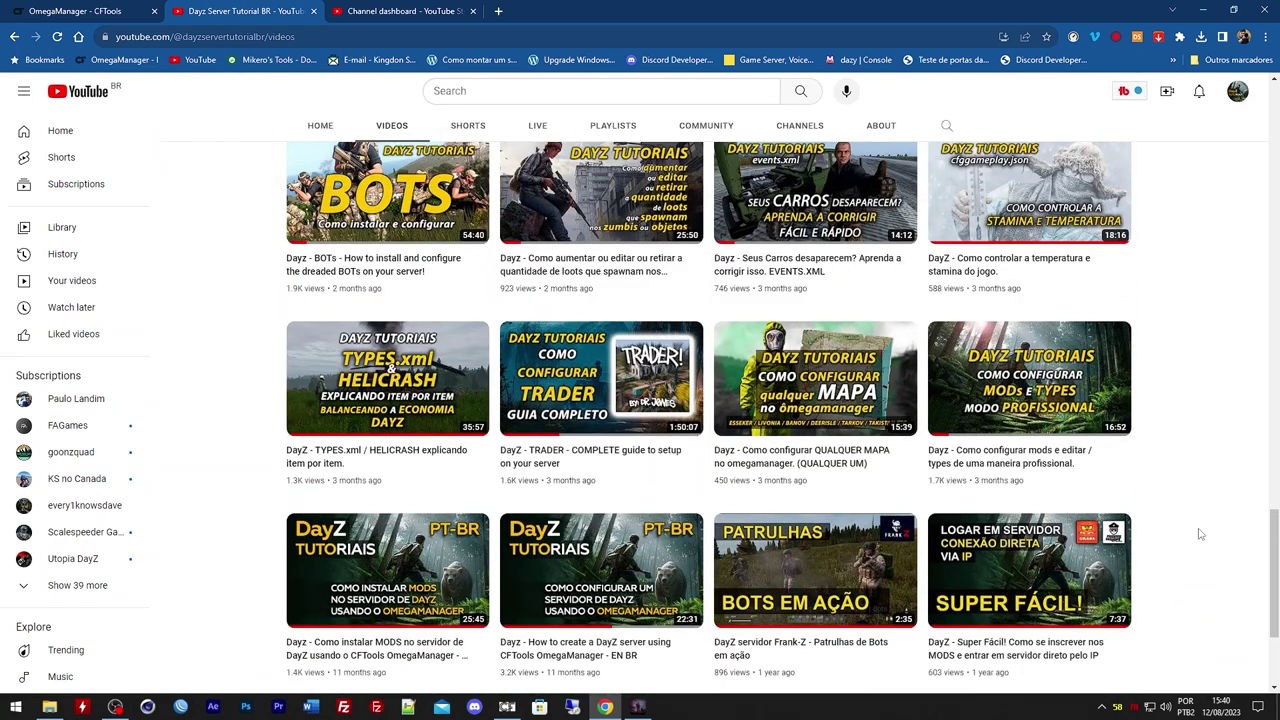
scroll(1205, 545, up, 5)
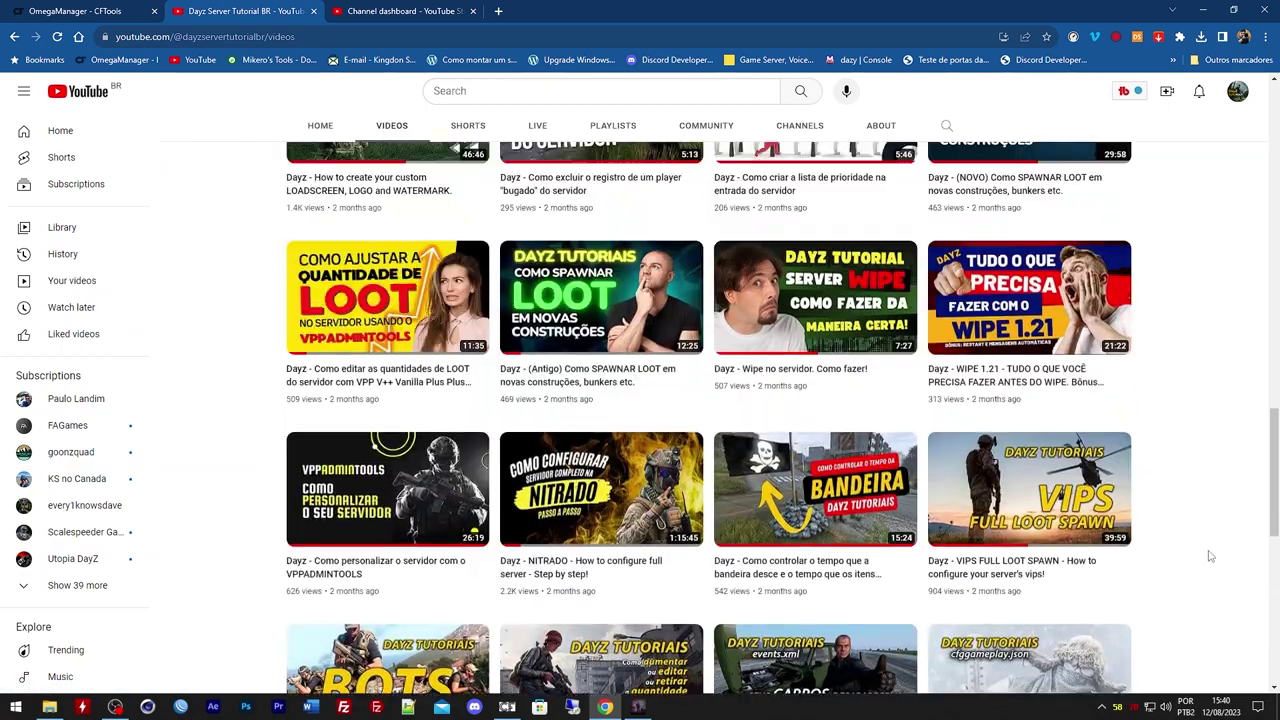
scroll(1210, 556, up, 15)
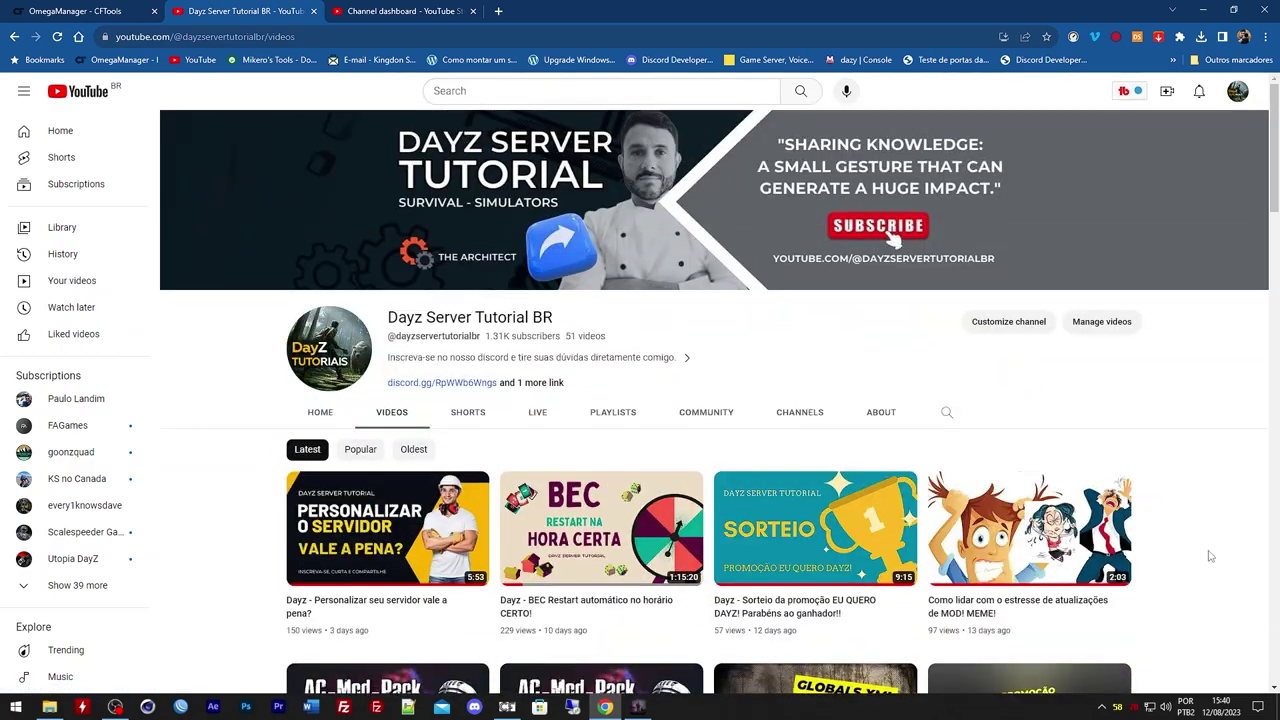
key(ctrl+shift+Tab)
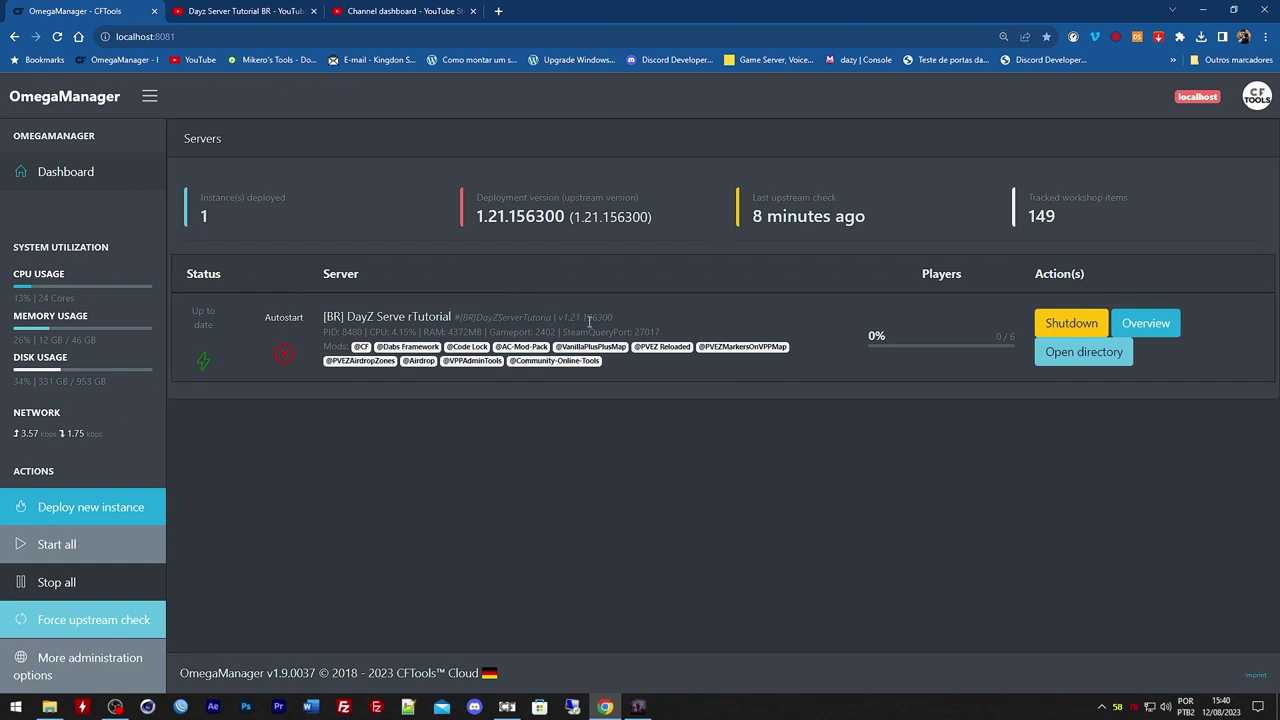
drag(452, 346, 492, 356)
click(486, 350)
click(1038, 346)
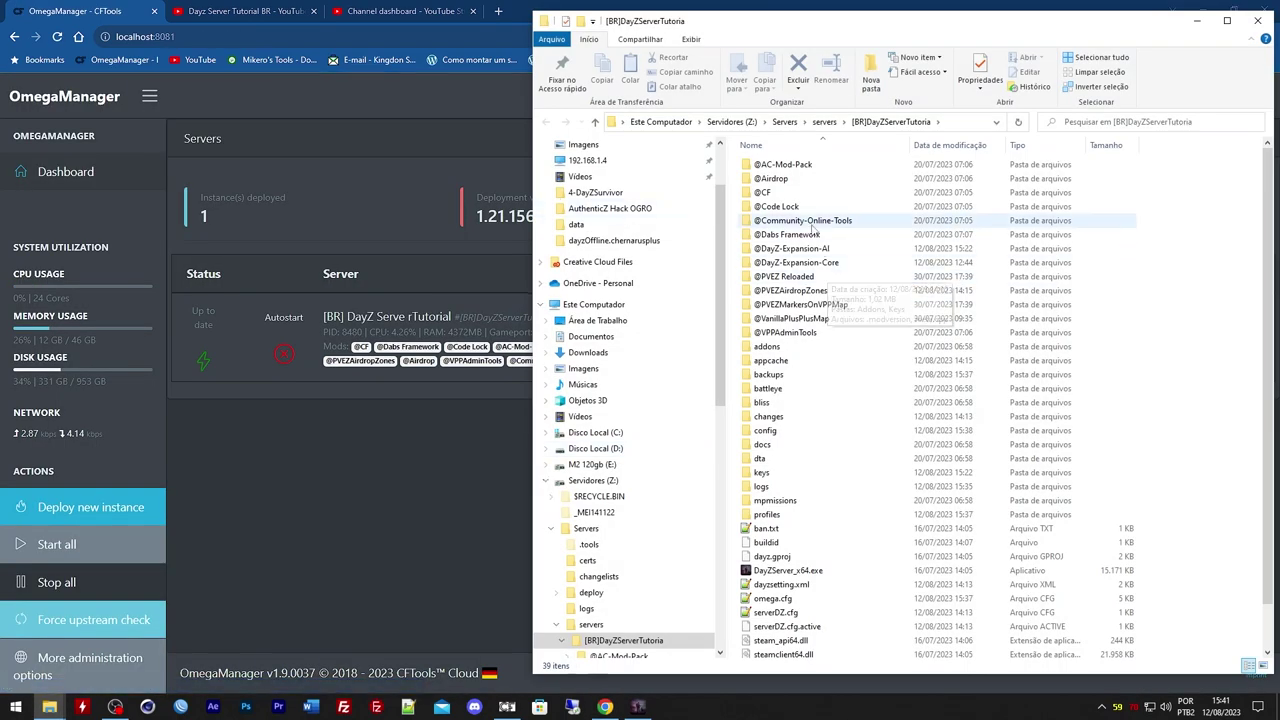
double_click(808, 206)
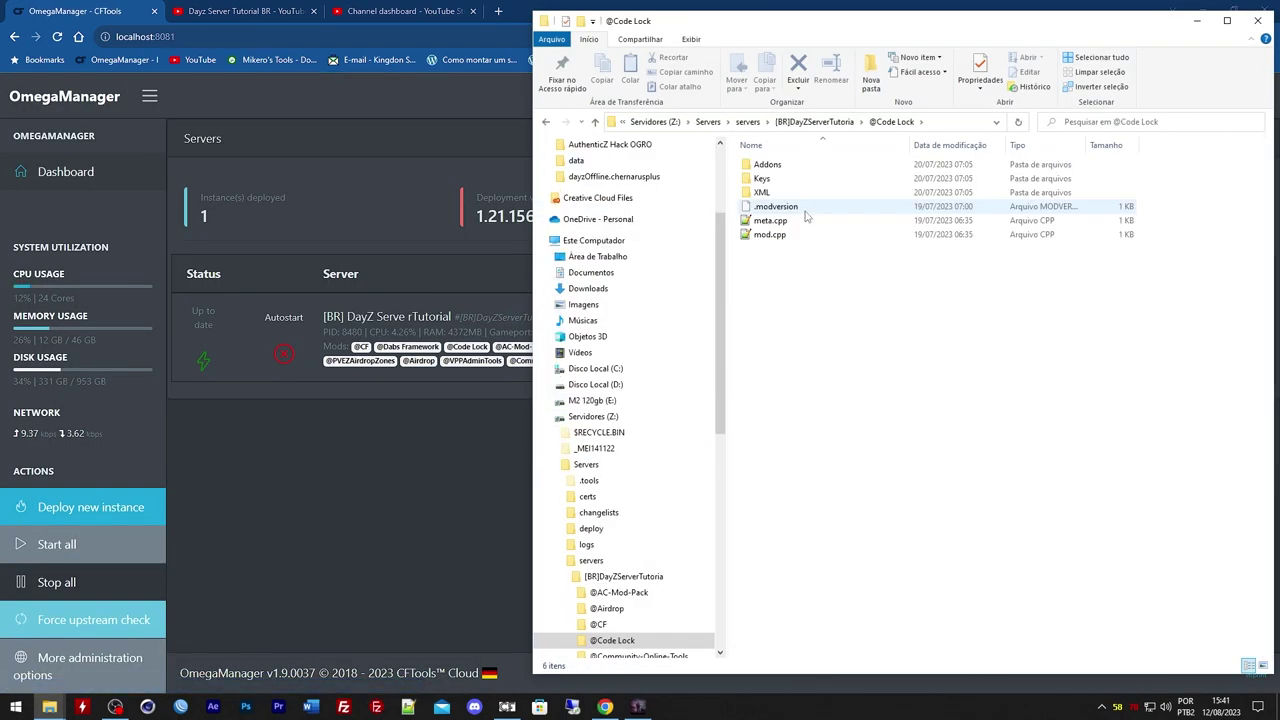
double_click(806, 195)
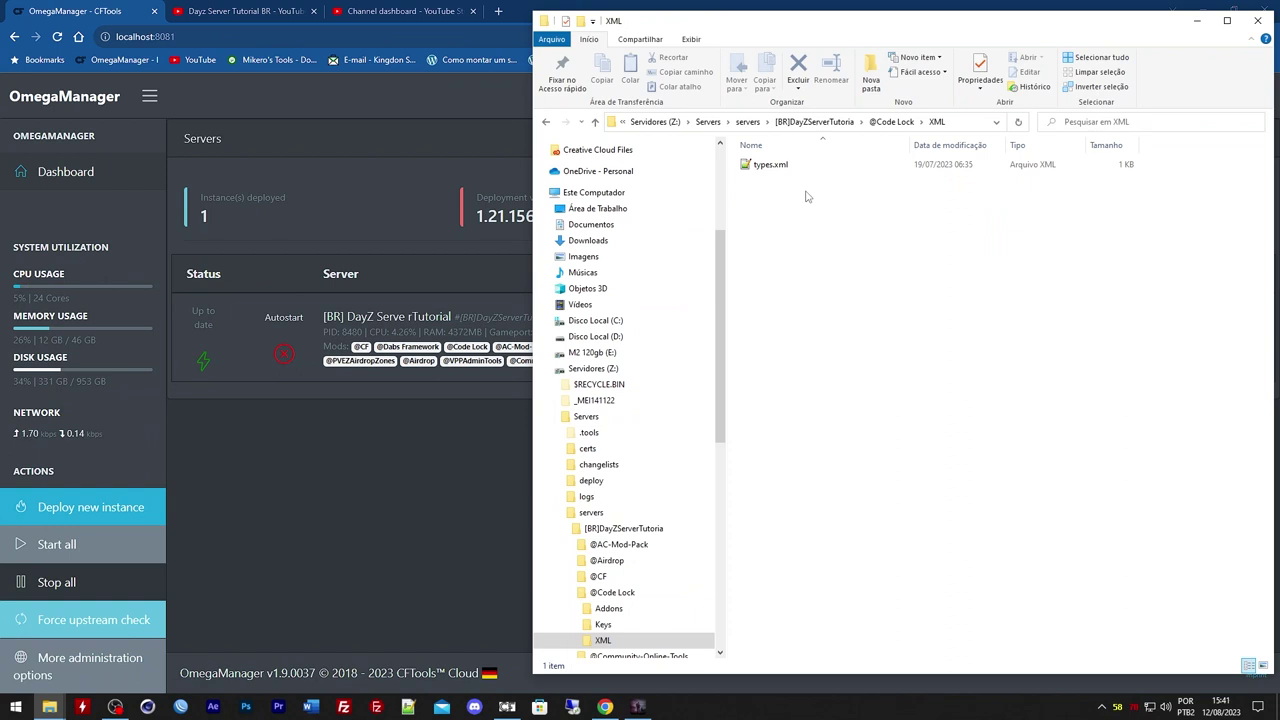
click(840, 122)
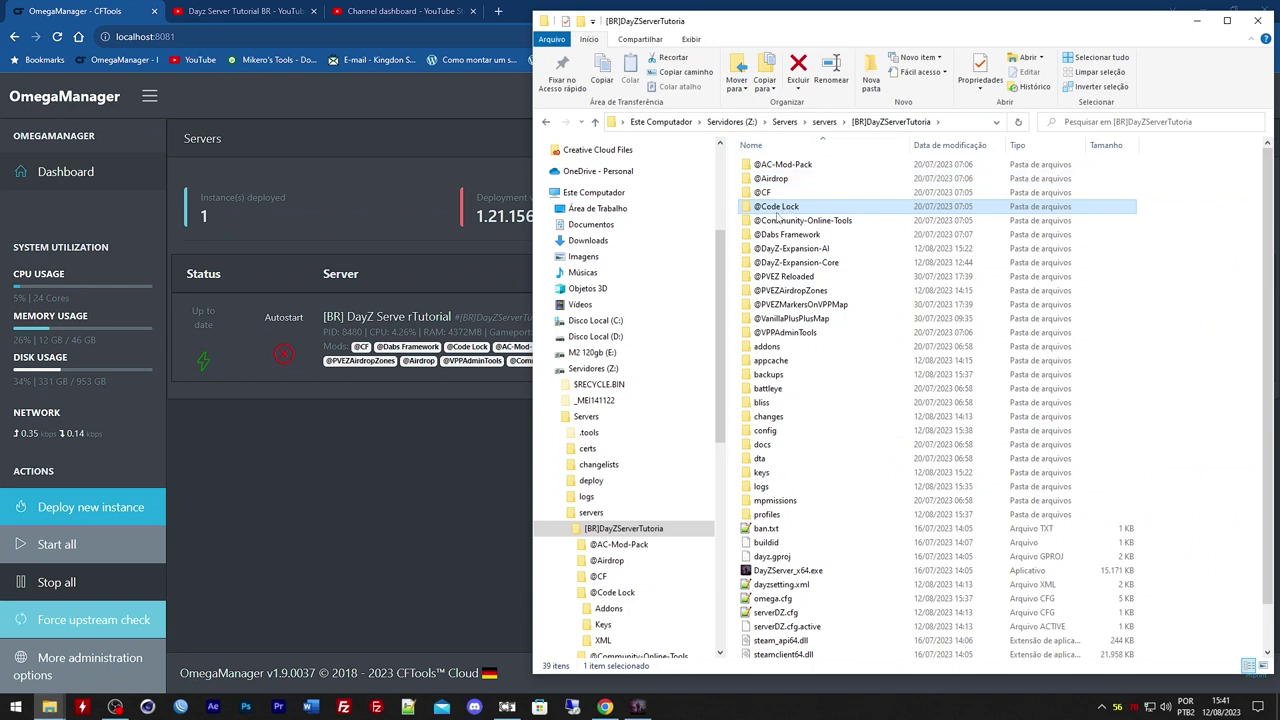
double_click(777, 208)
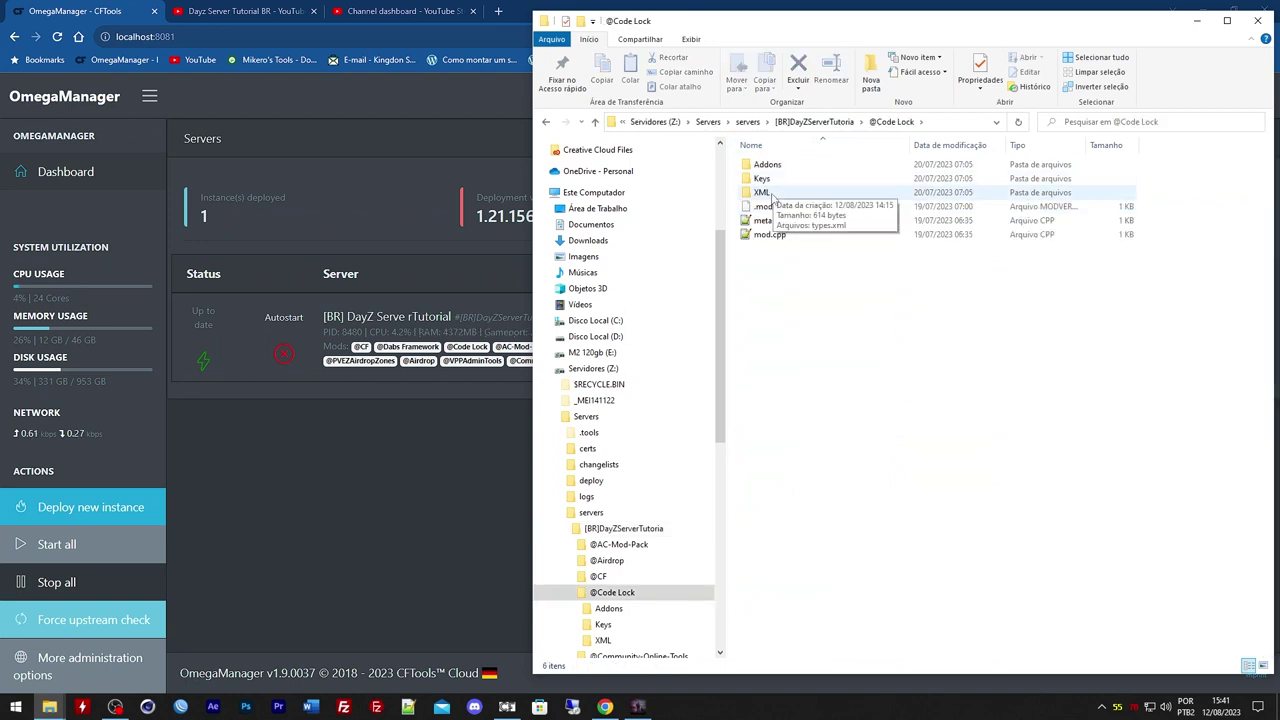
double_click(770, 193)
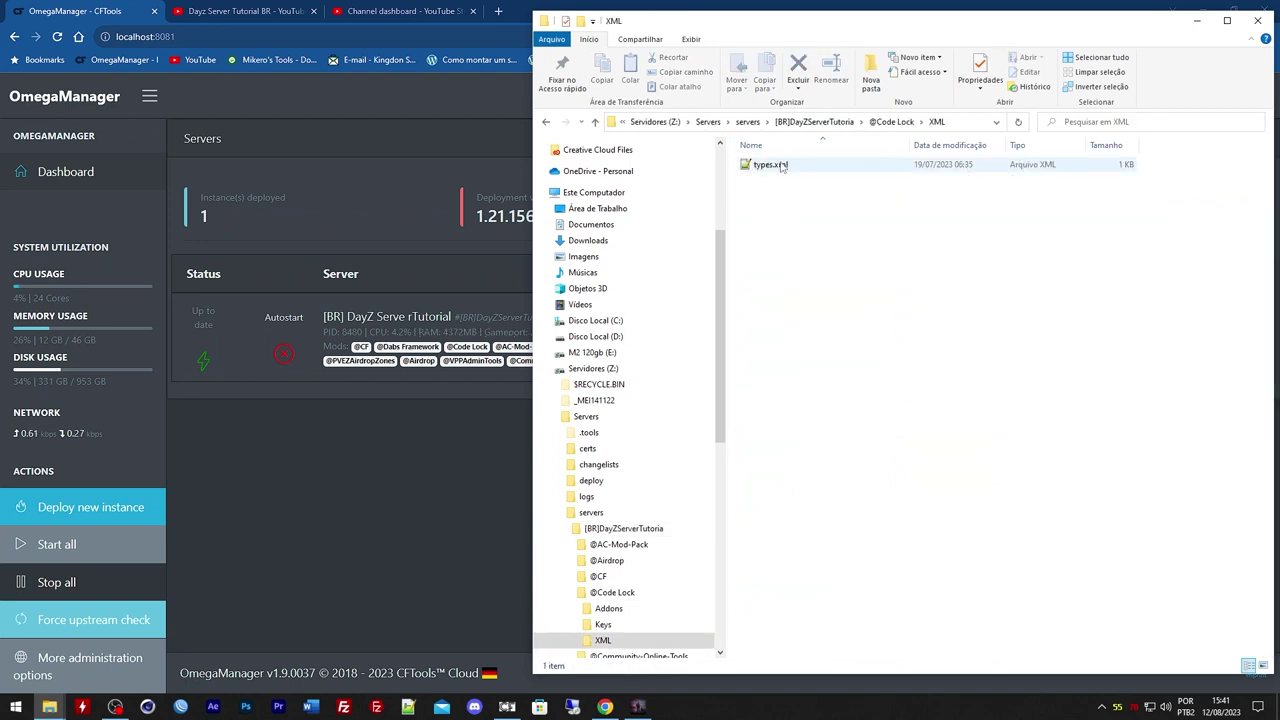
key(alt+F4)
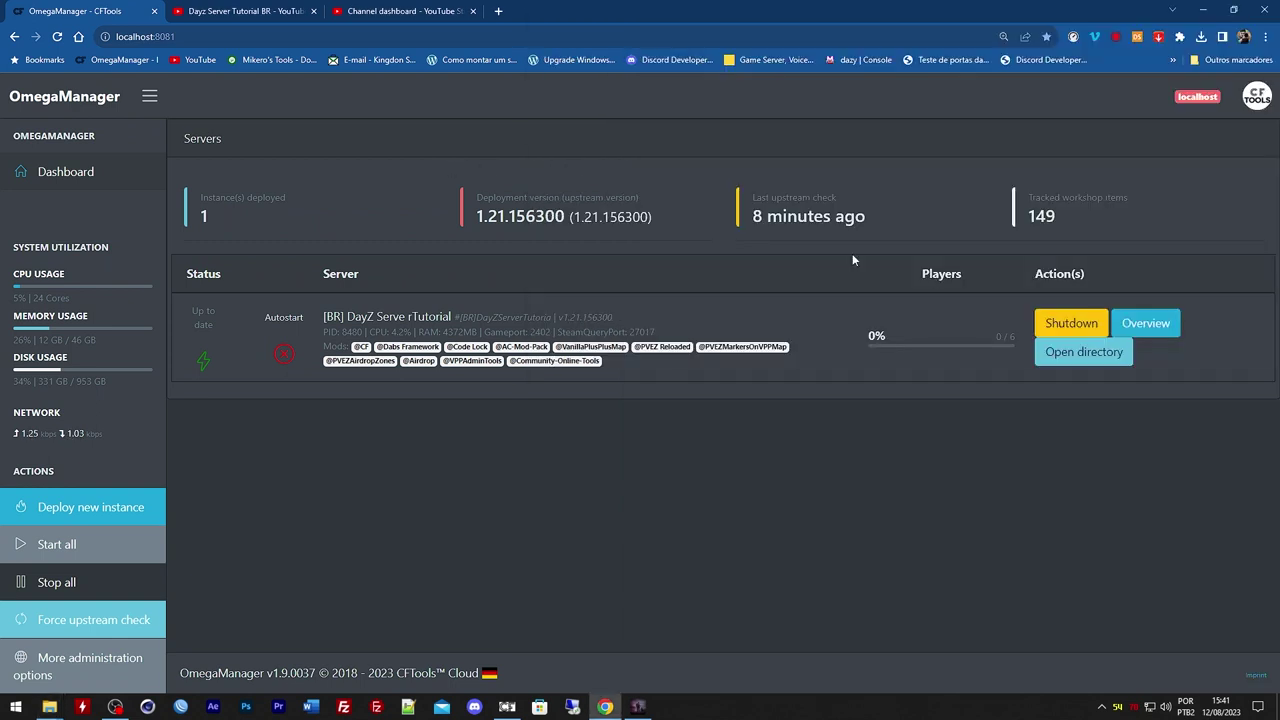
click(1071, 323)
click(691, 114)
click(637, 707)
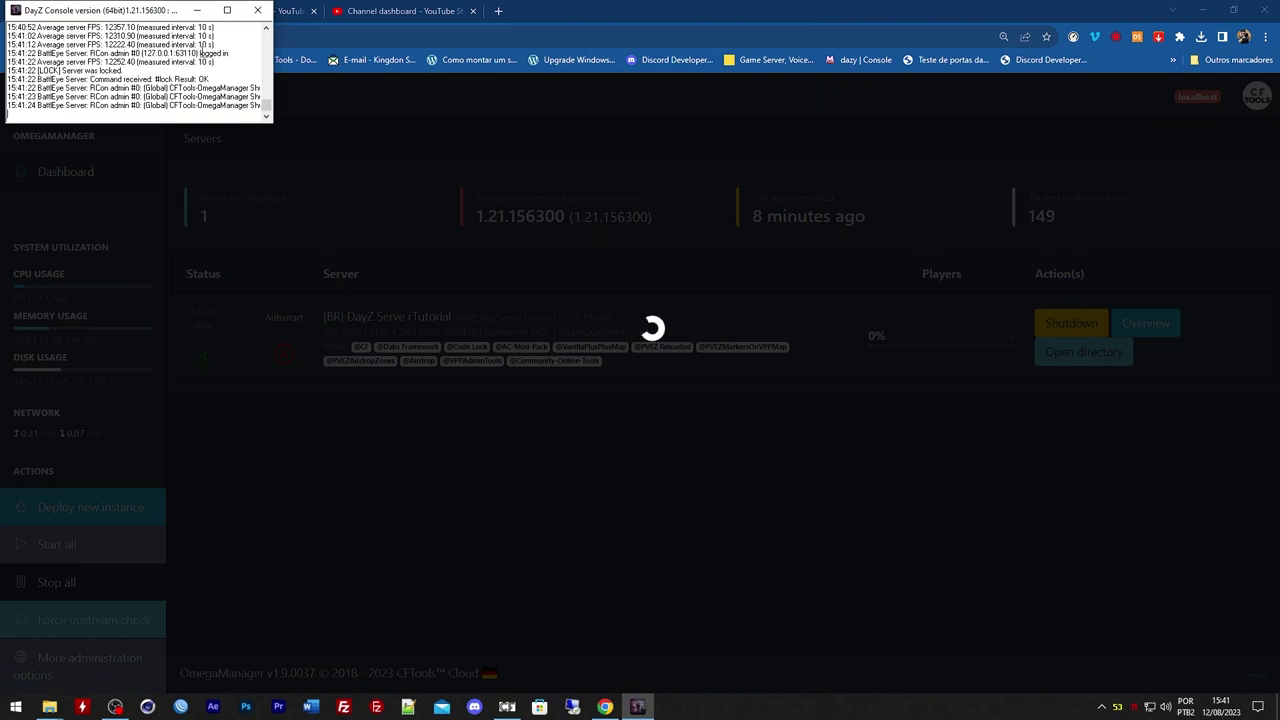
click(1087, 168)
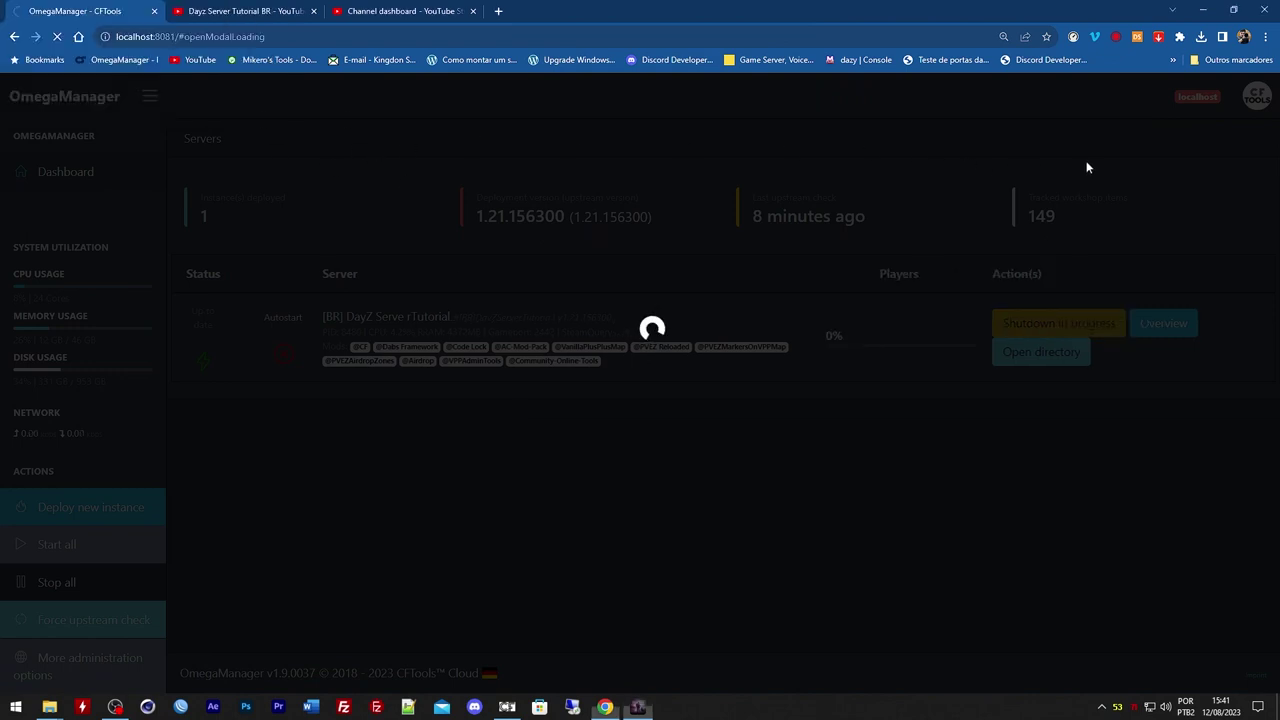
click(1203, 10)
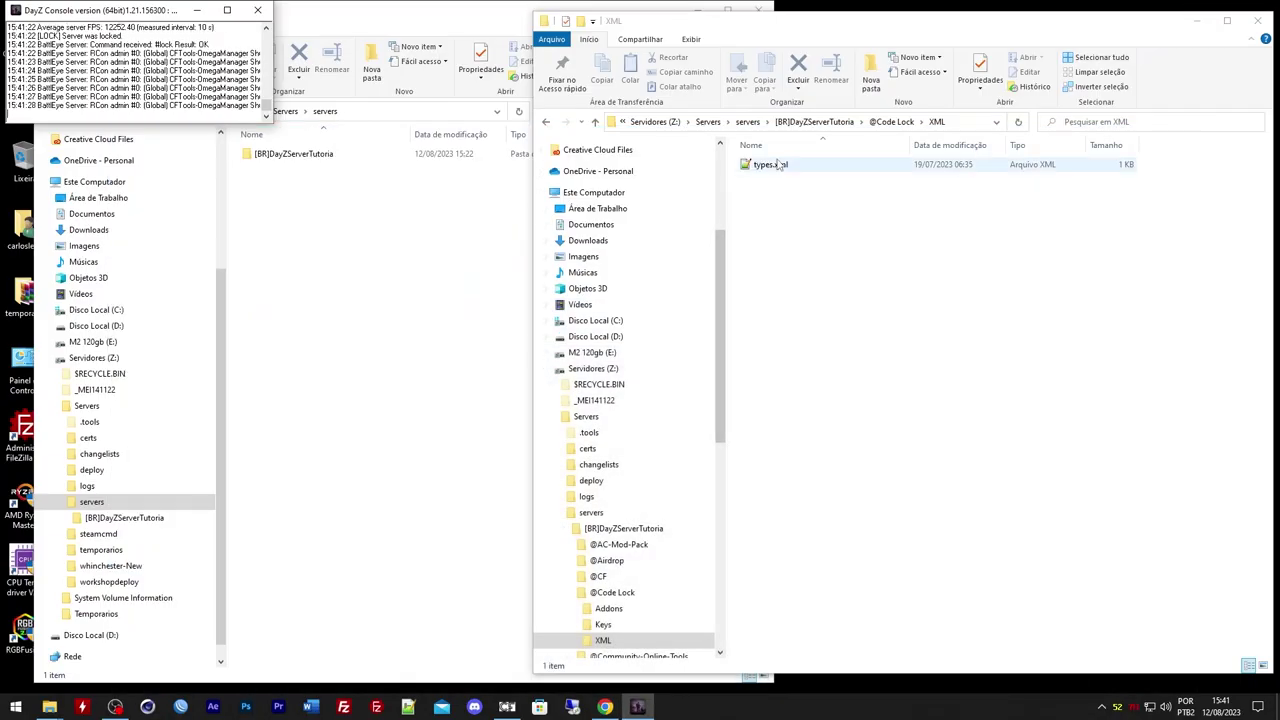
click(891, 121)
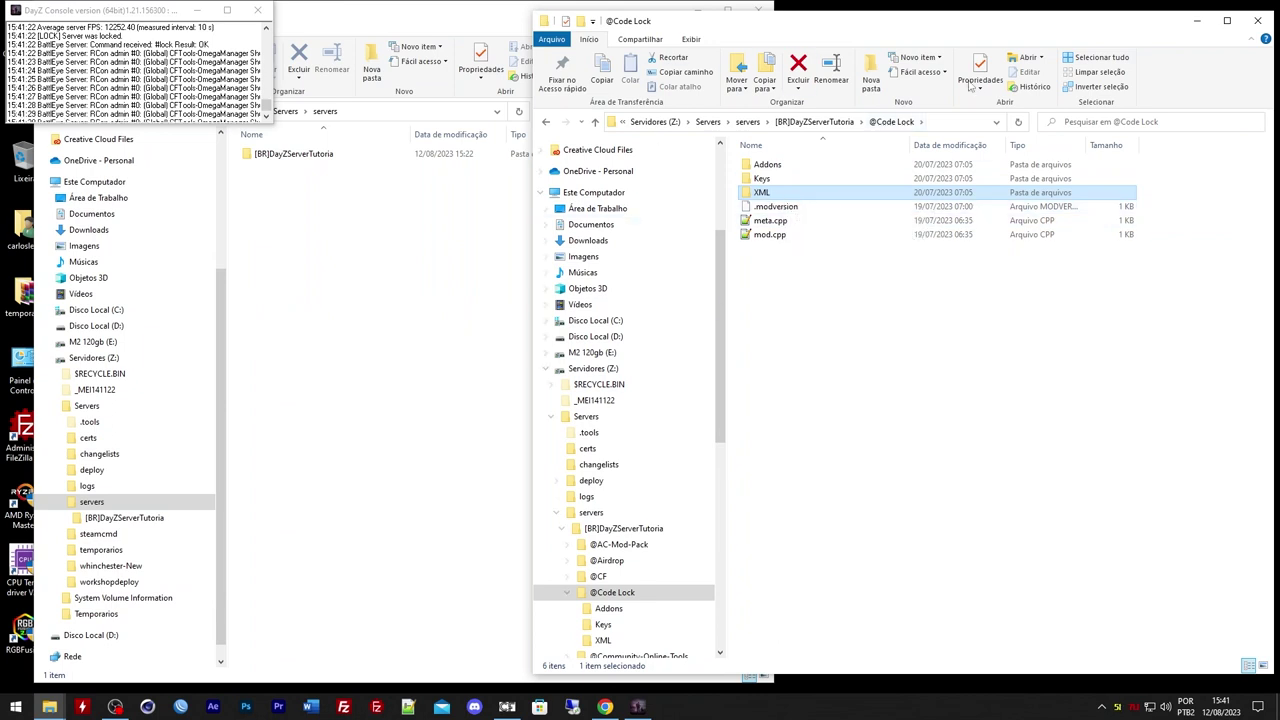
click(803, 122)
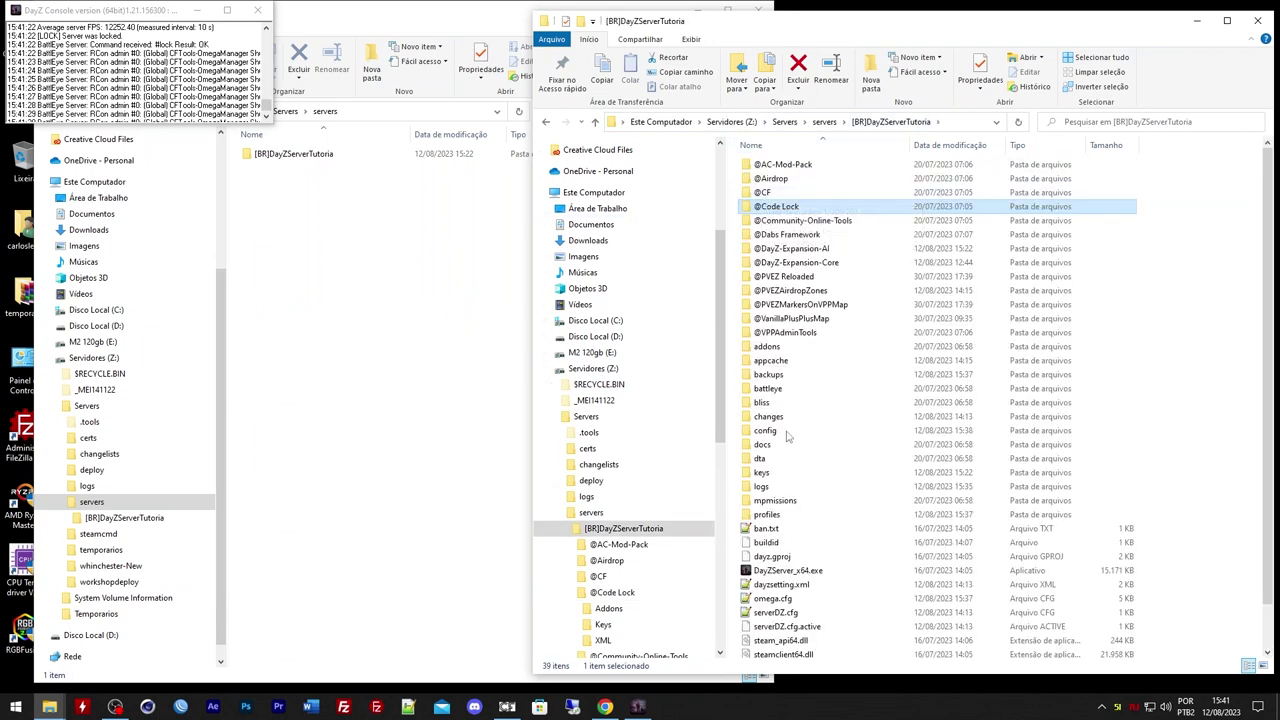
double_click(776, 206)
click(762, 192)
click(762, 192)
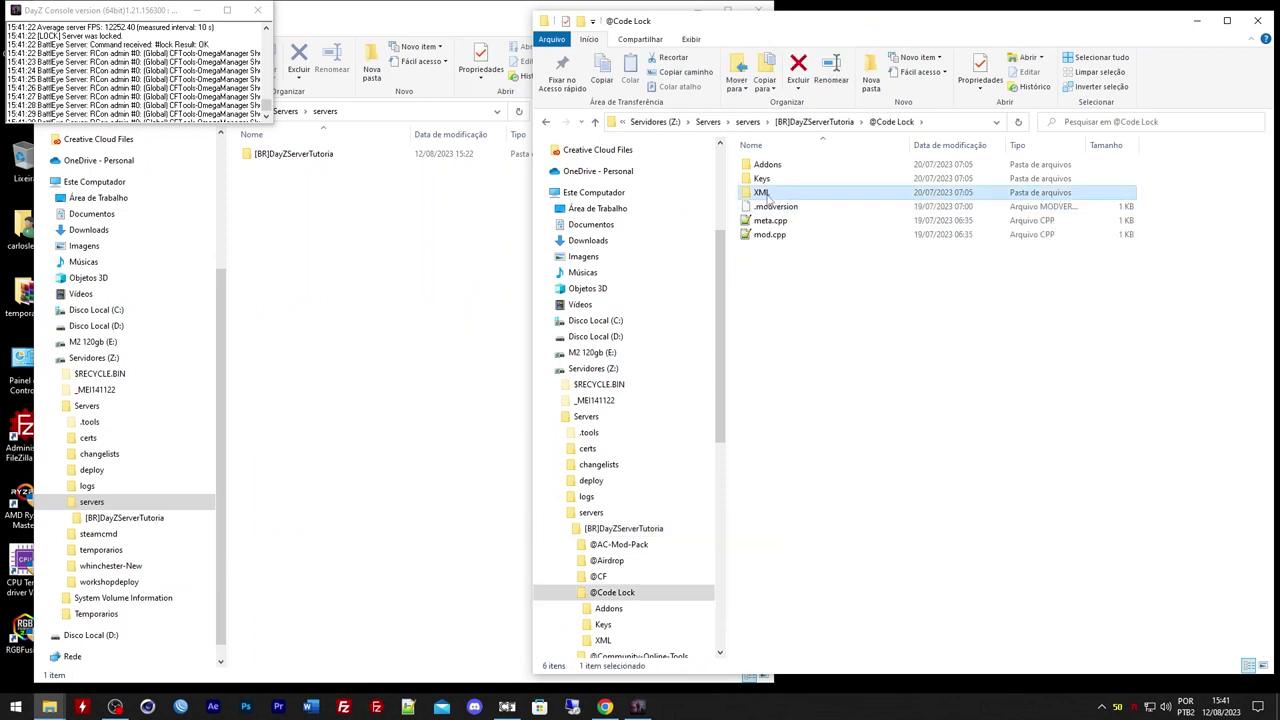
text(Code)
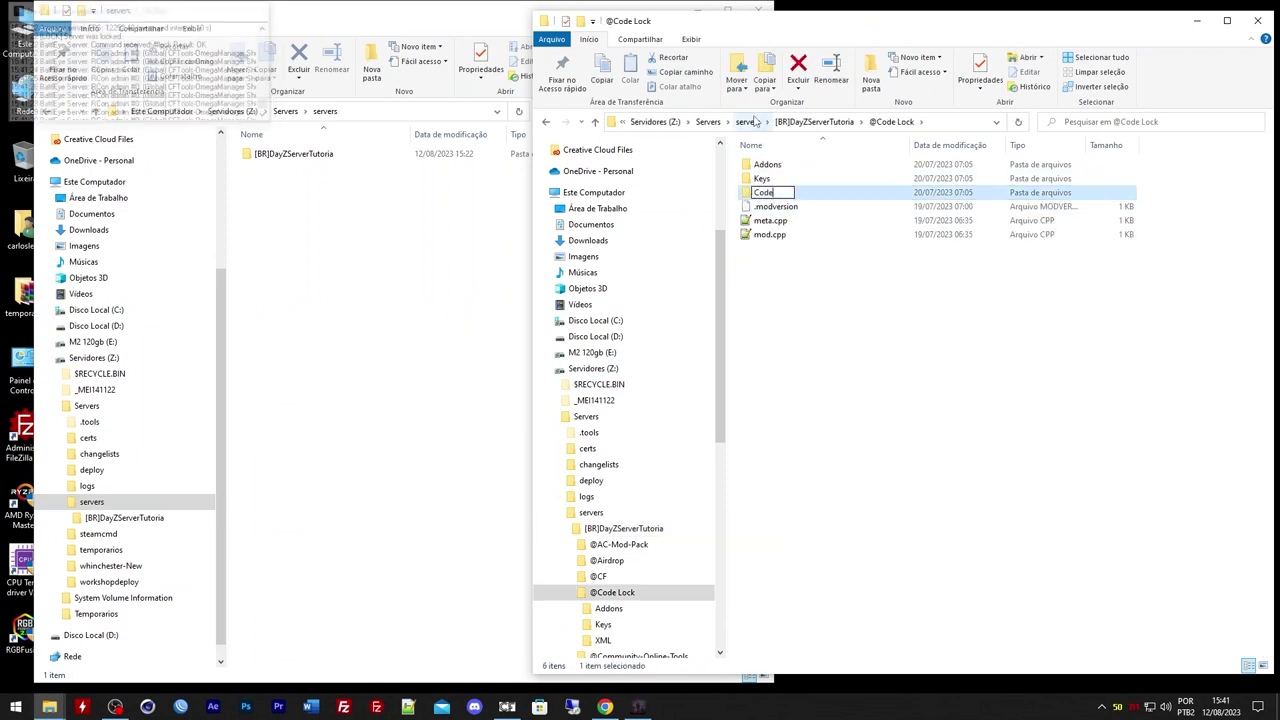
text(lock)
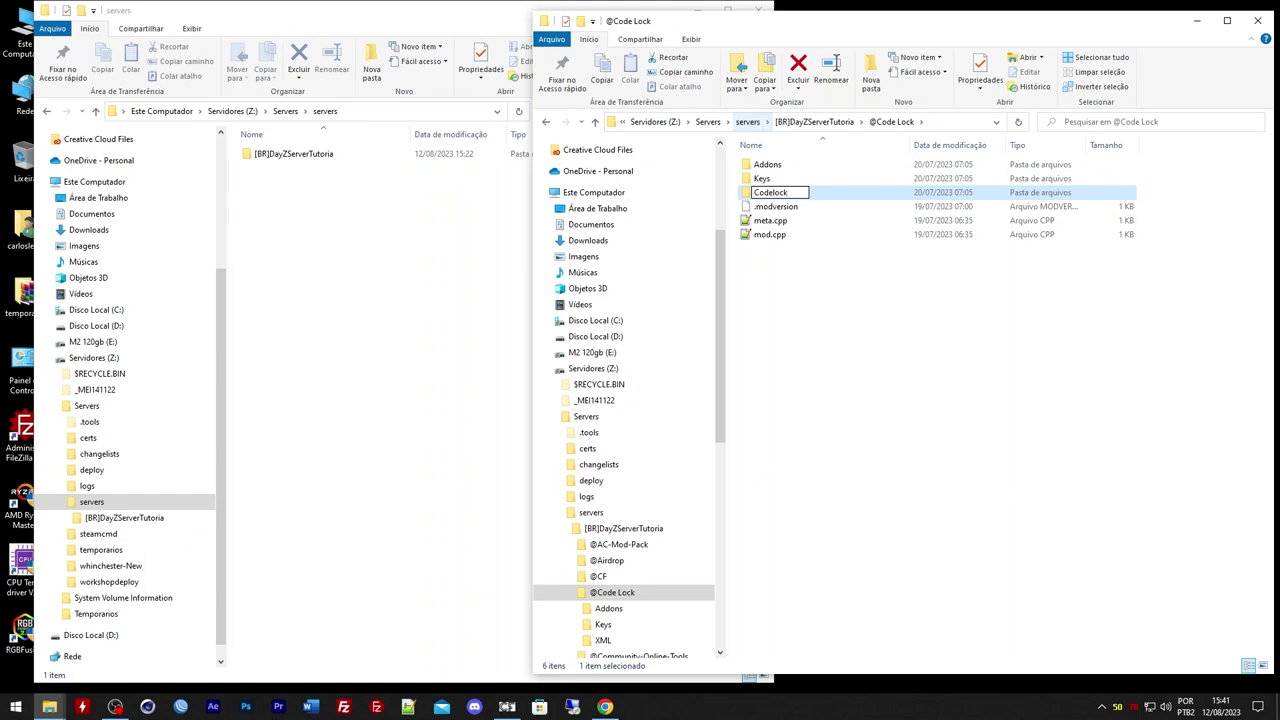
text(_ce)
key(Return)
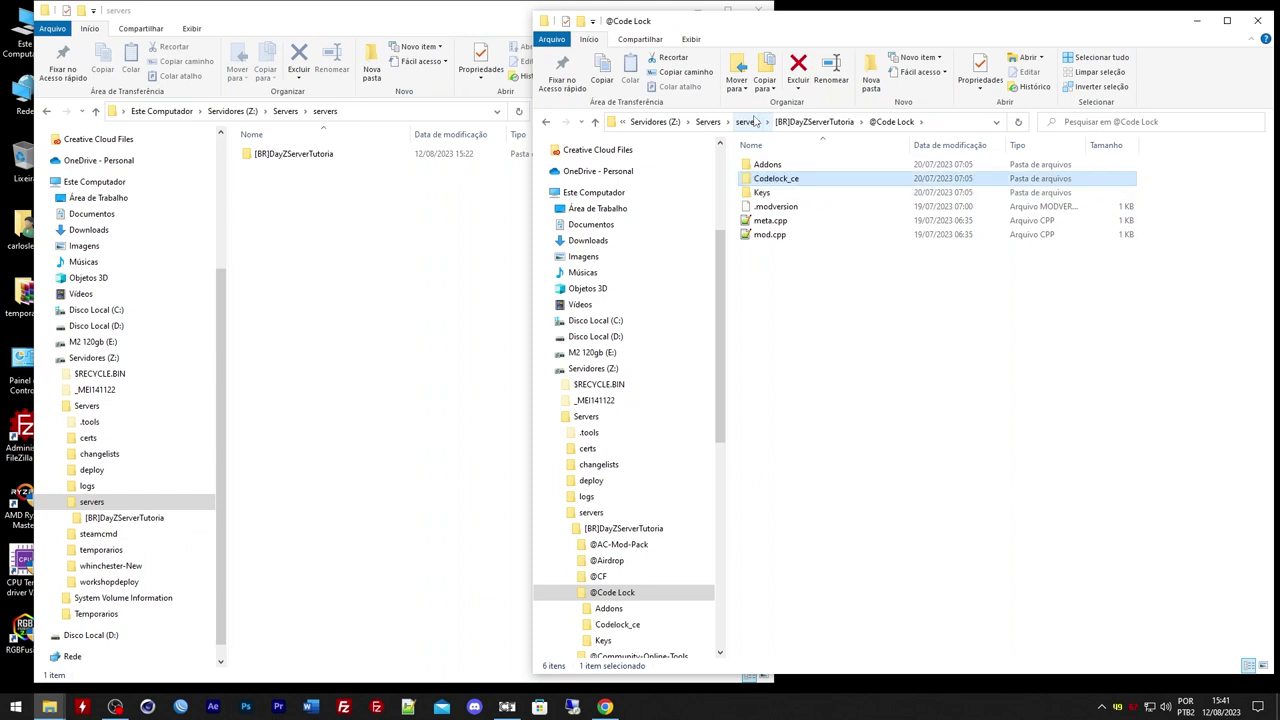
Open types.xml from Codelock_ce in Notepad++ and close it again
double_click(757, 178)
double_click(765, 164)
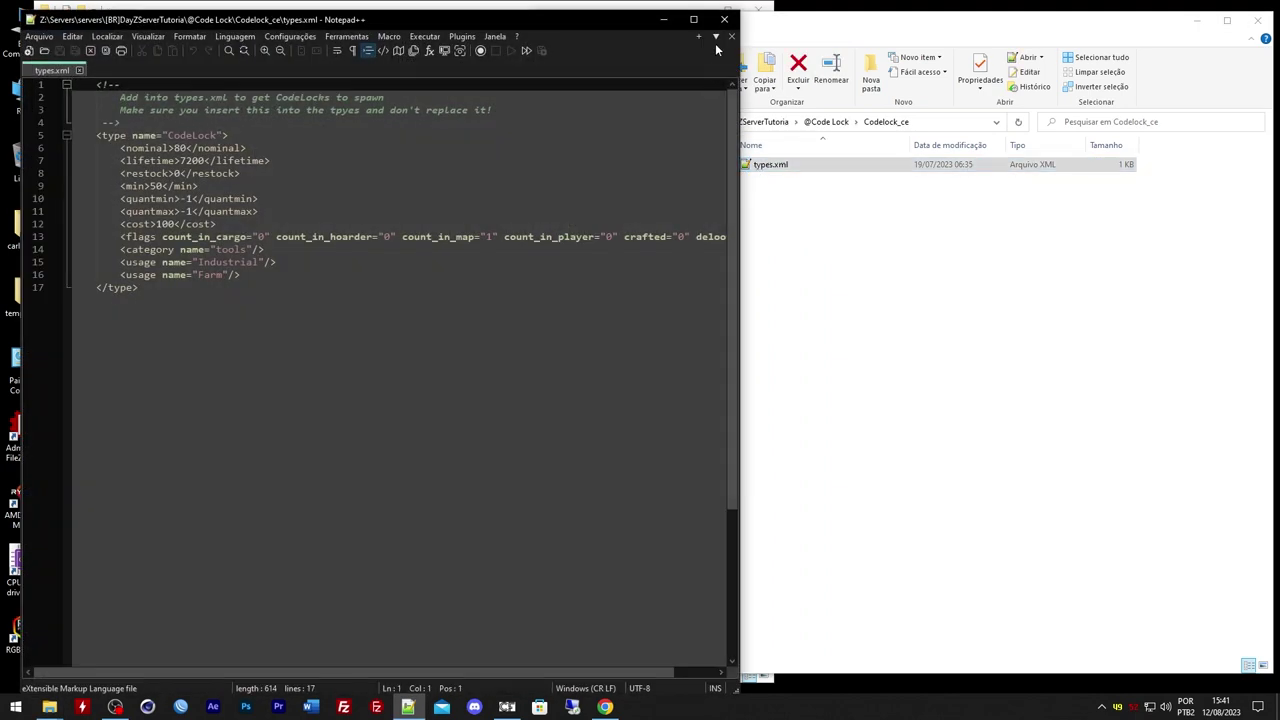
click(731, 36)
click(724, 19)
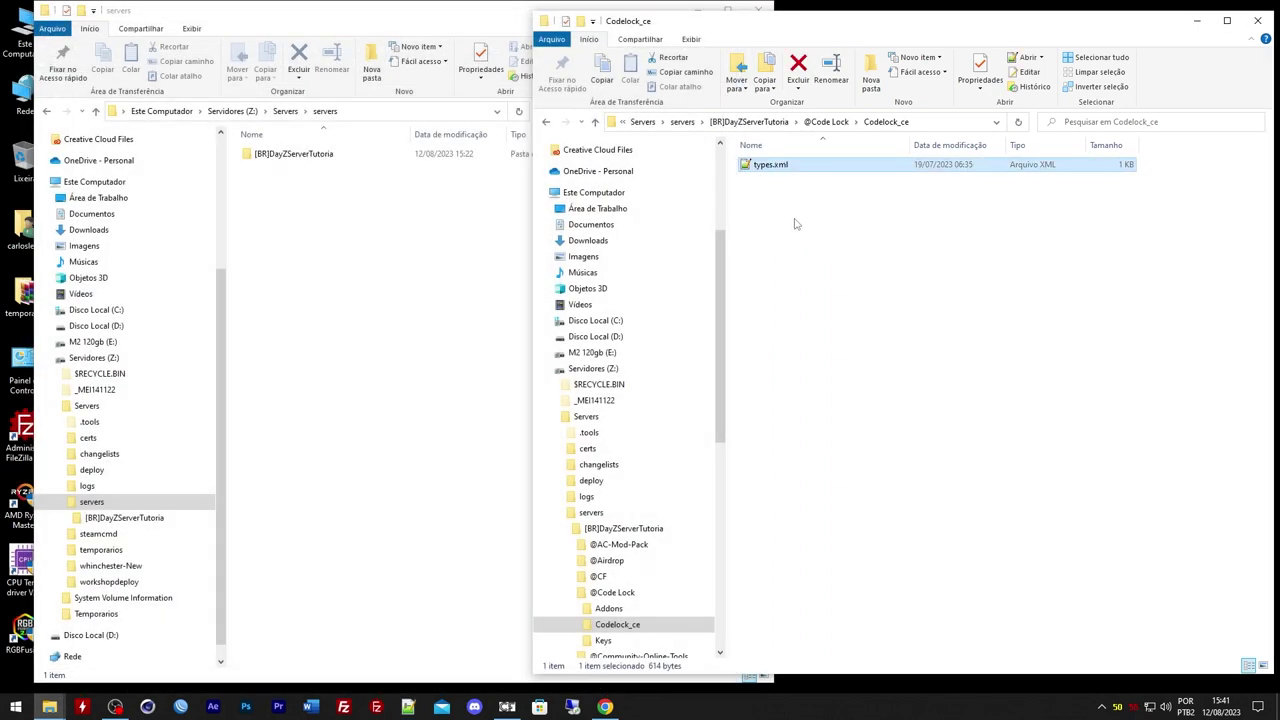
key(F2)
key(Home)
text(Code)
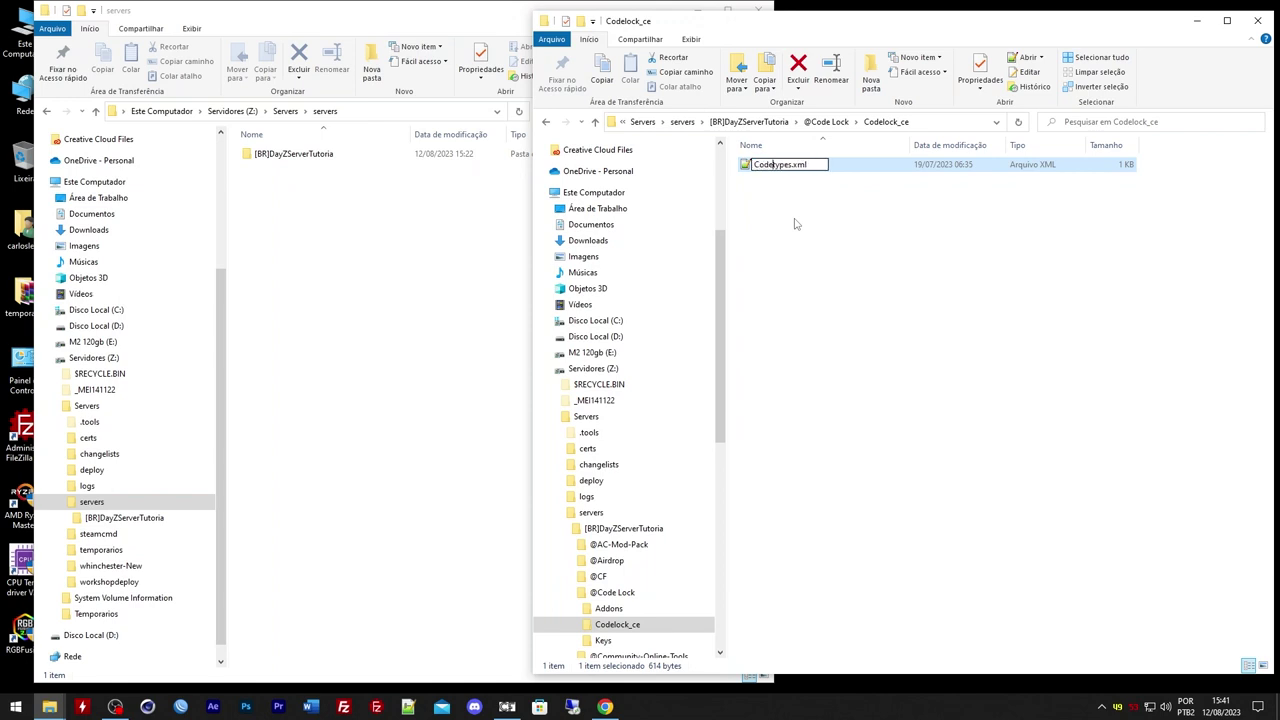
text(lock_)
key(Return)
key(F2)
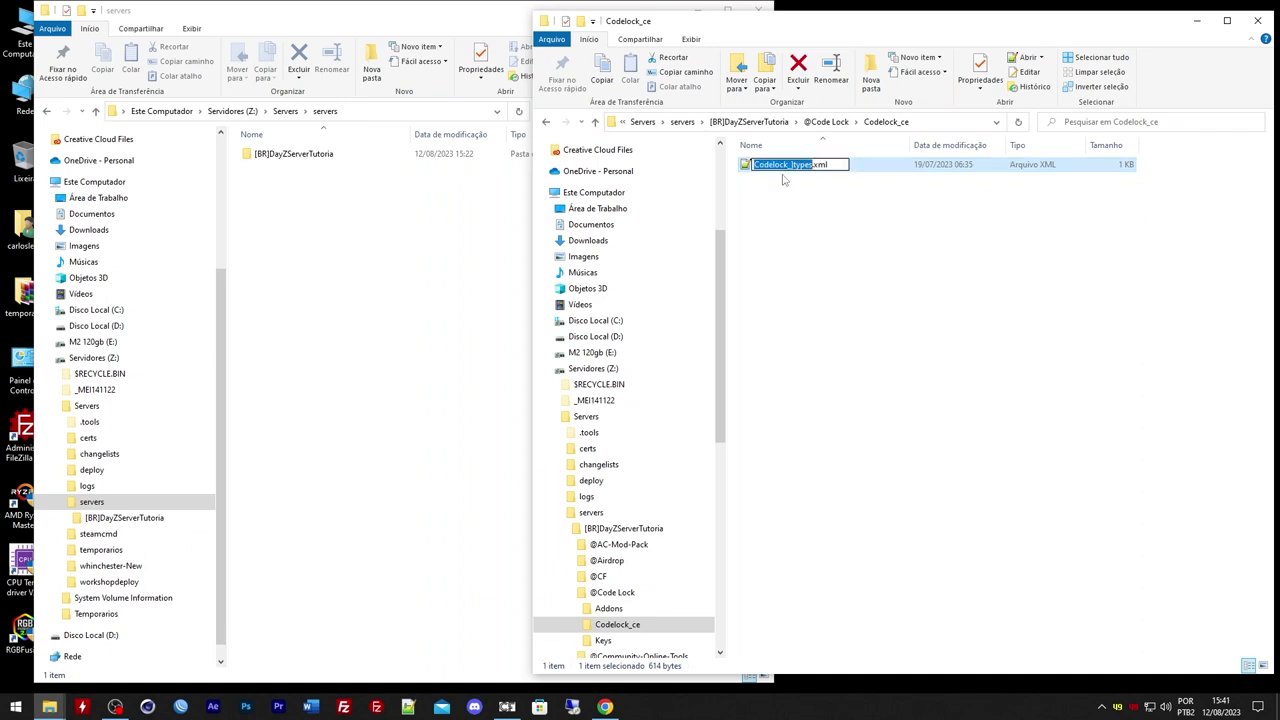
key(Home)
key(Return)
key(alt+Up)
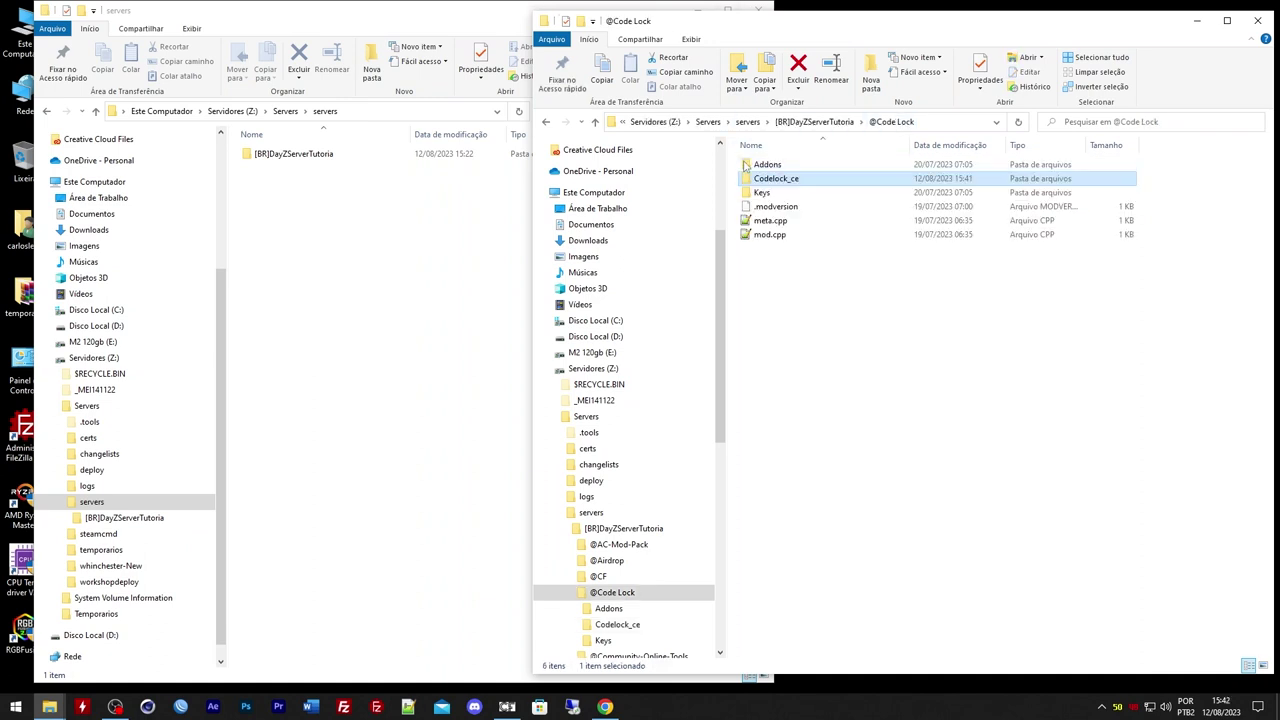
Delete the dayzOffline.enoch mission folder from mpmissions
click(814, 121)
double_click(775, 500)
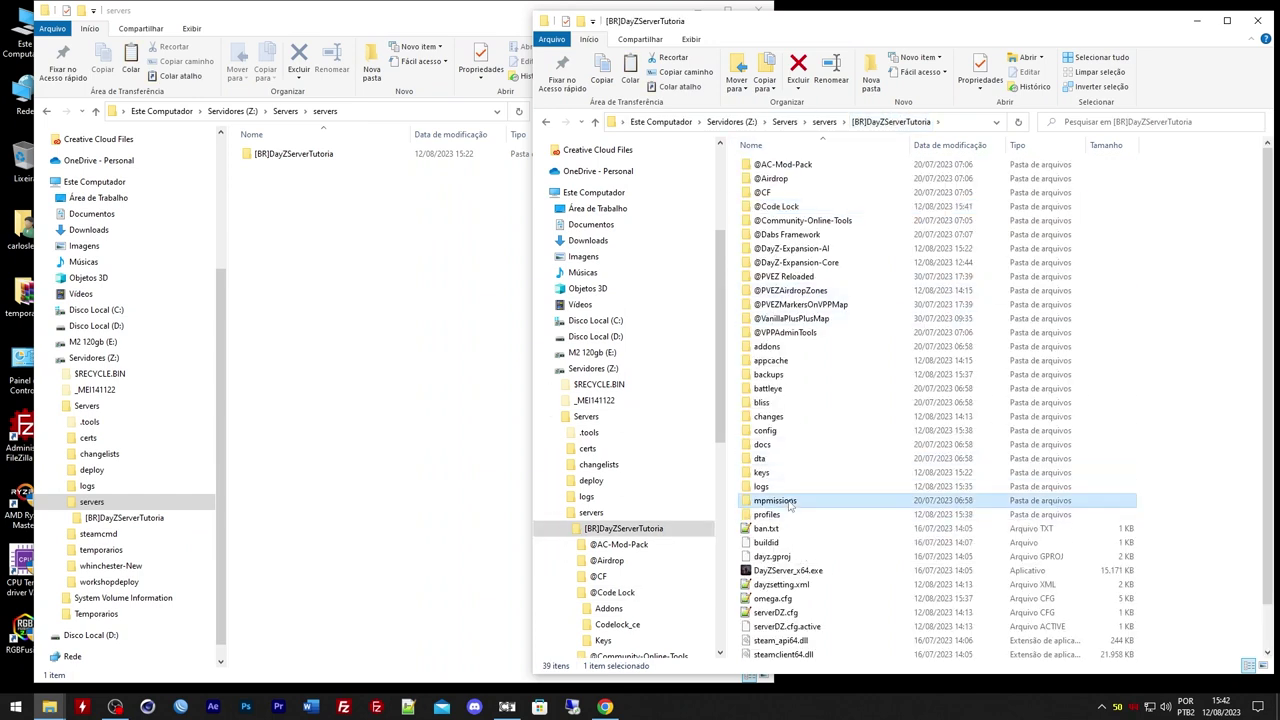
click(745, 180)
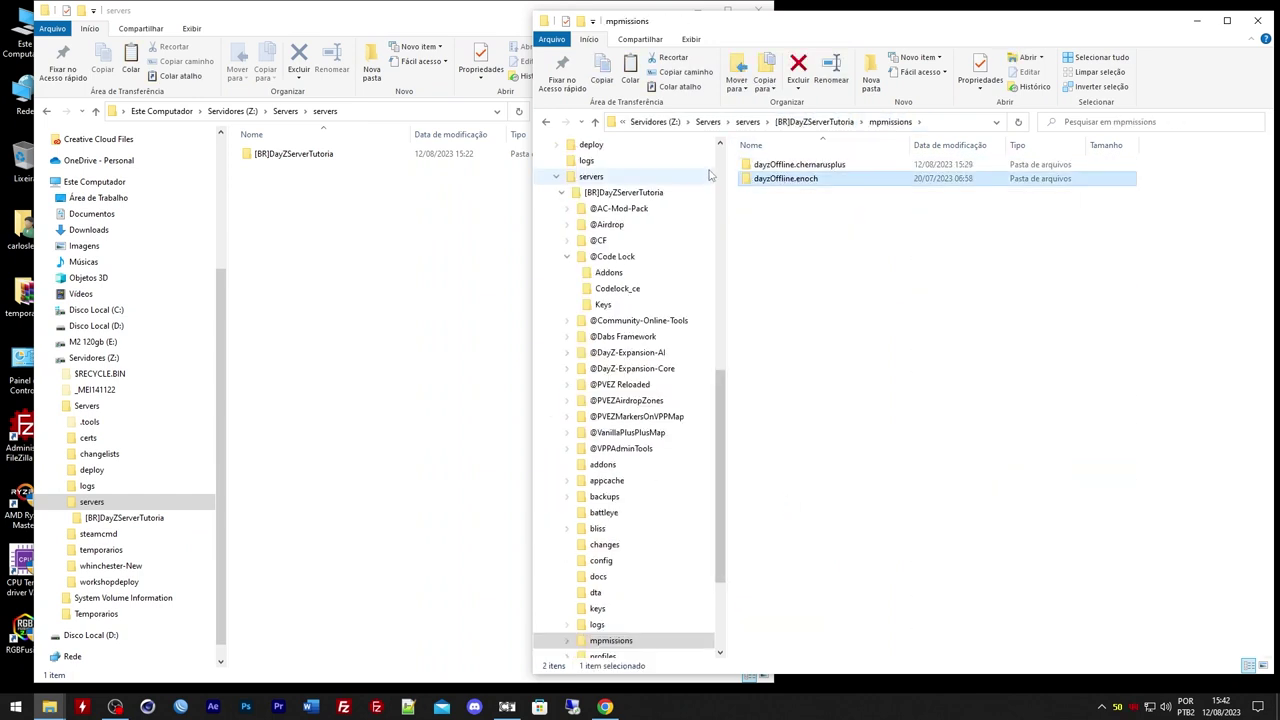
key(Delete)
Paste Codelock_ce into dayzOffline.chernarusplus and open its cfgeconomycore.xml
double_click(777, 163)
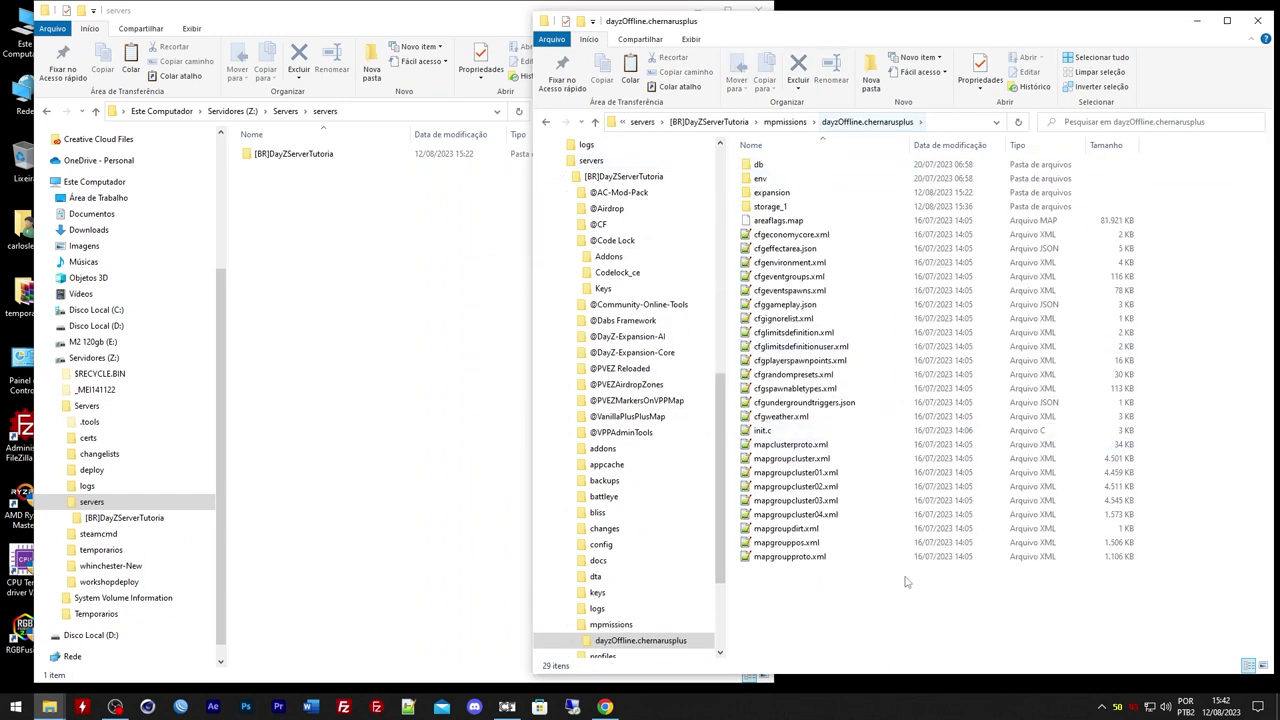
key(ctrl+v)
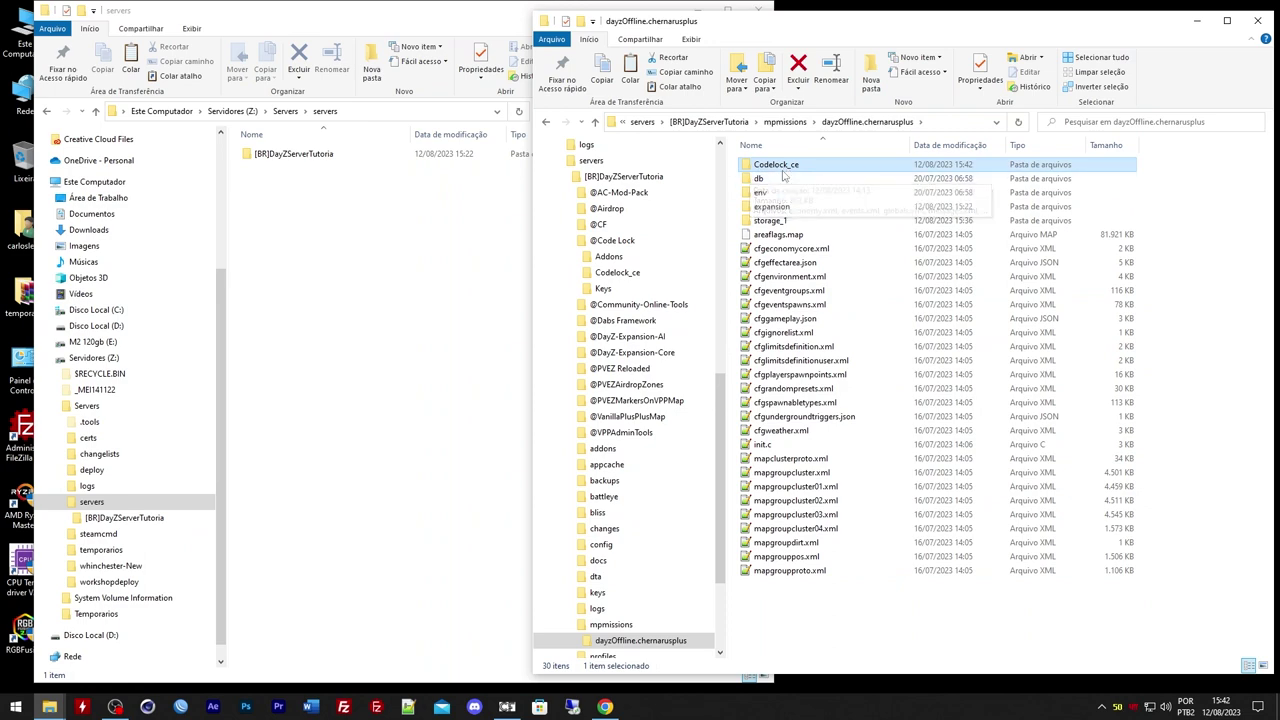
double_click(786, 249)
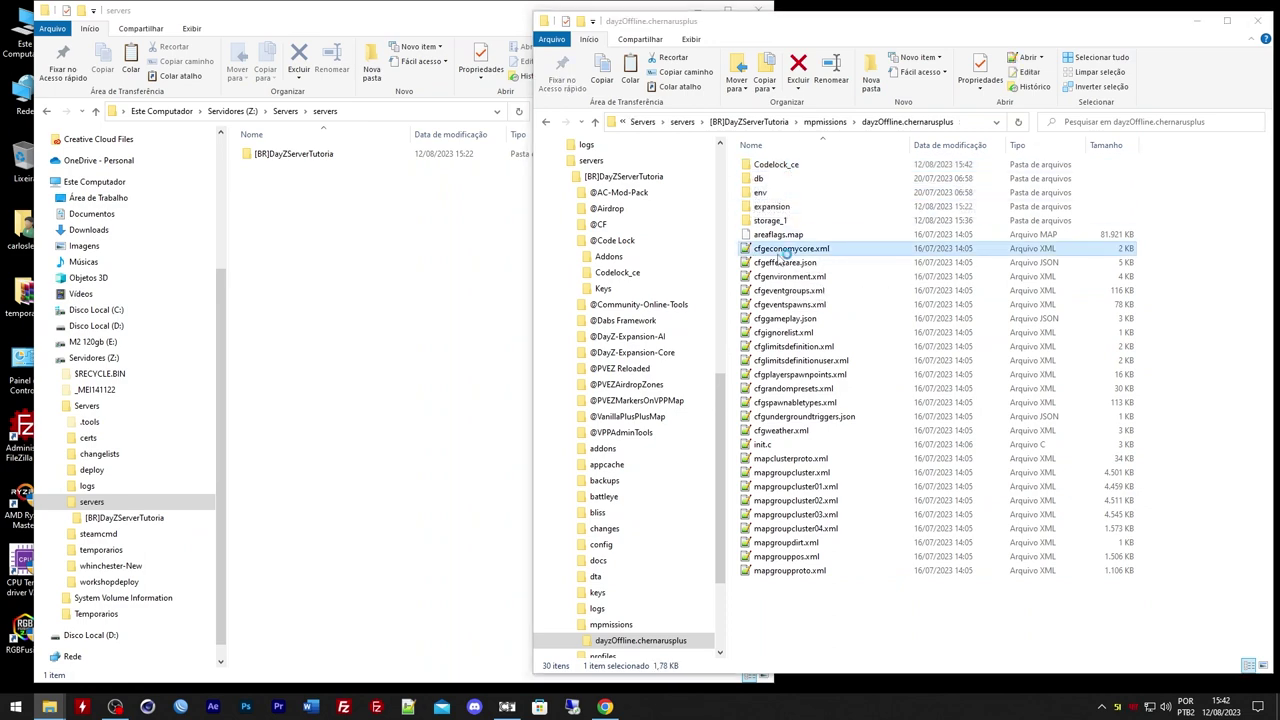
Insert a blank line after </defaults> in the server's cfgeconomycore.xml
drag(741, 193, 613, 193)
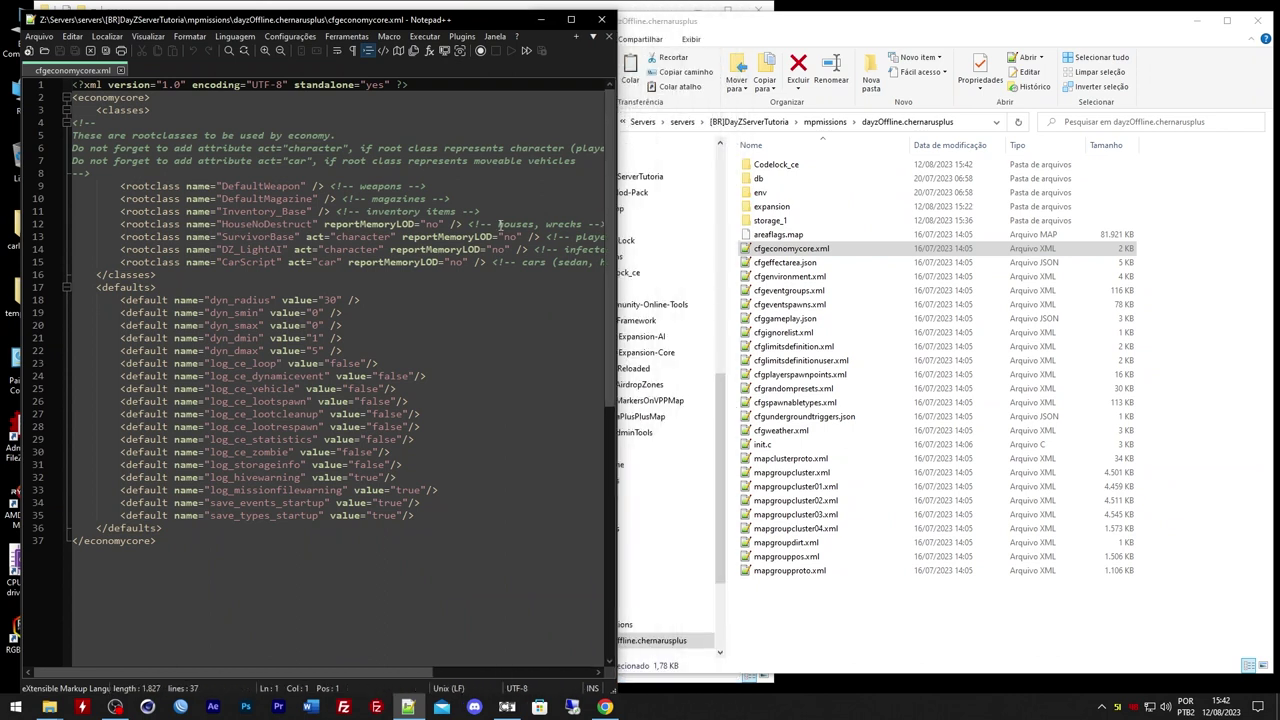
click(162, 528)
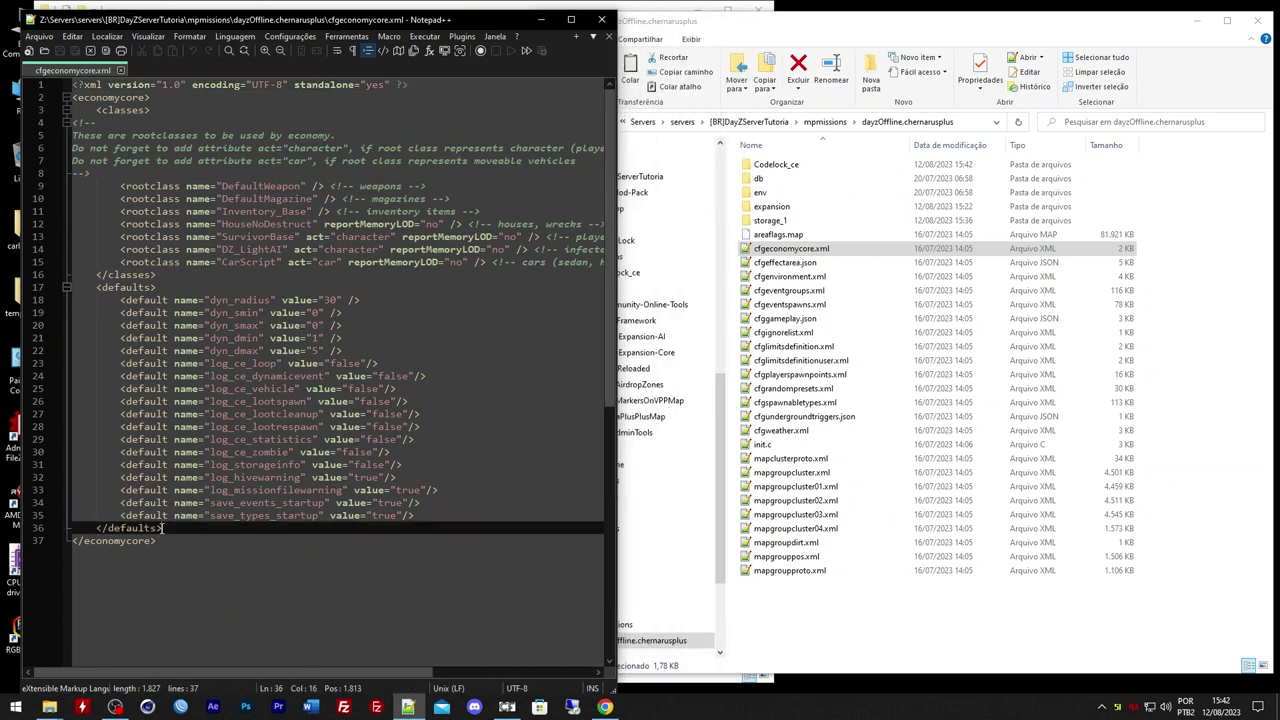
key(Return)
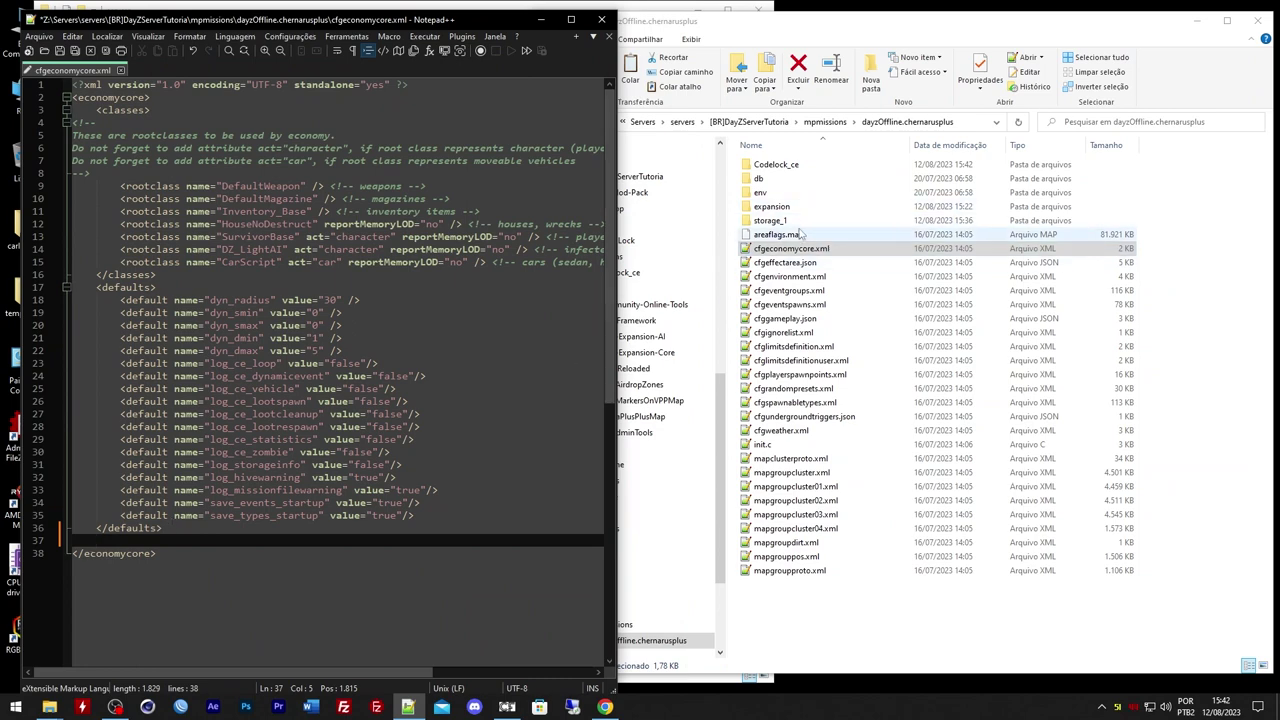
scroll(397, 265, down, 3)
scroll(397, 265, up, 3)
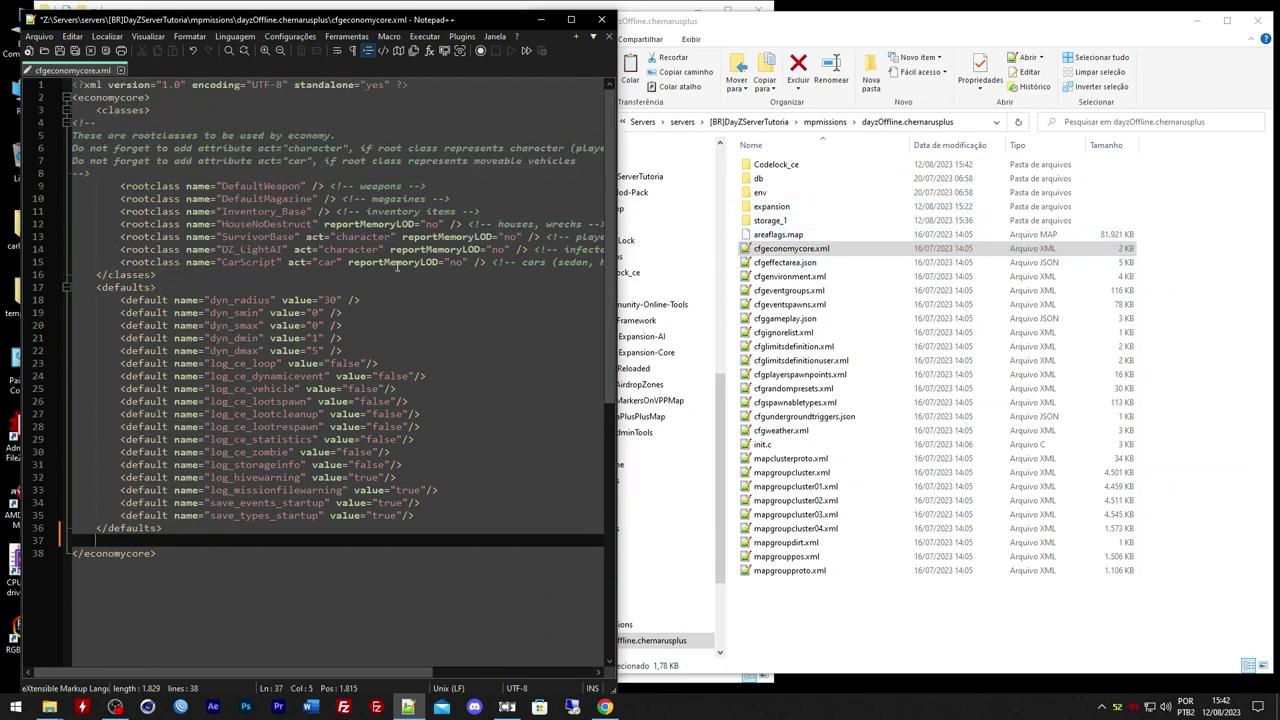
Open cfgeconomycore.xml from temporarios\4-DayZSurvivor\mpmissions\dayzOffline.chernarusplus for reference
click(749, 121)
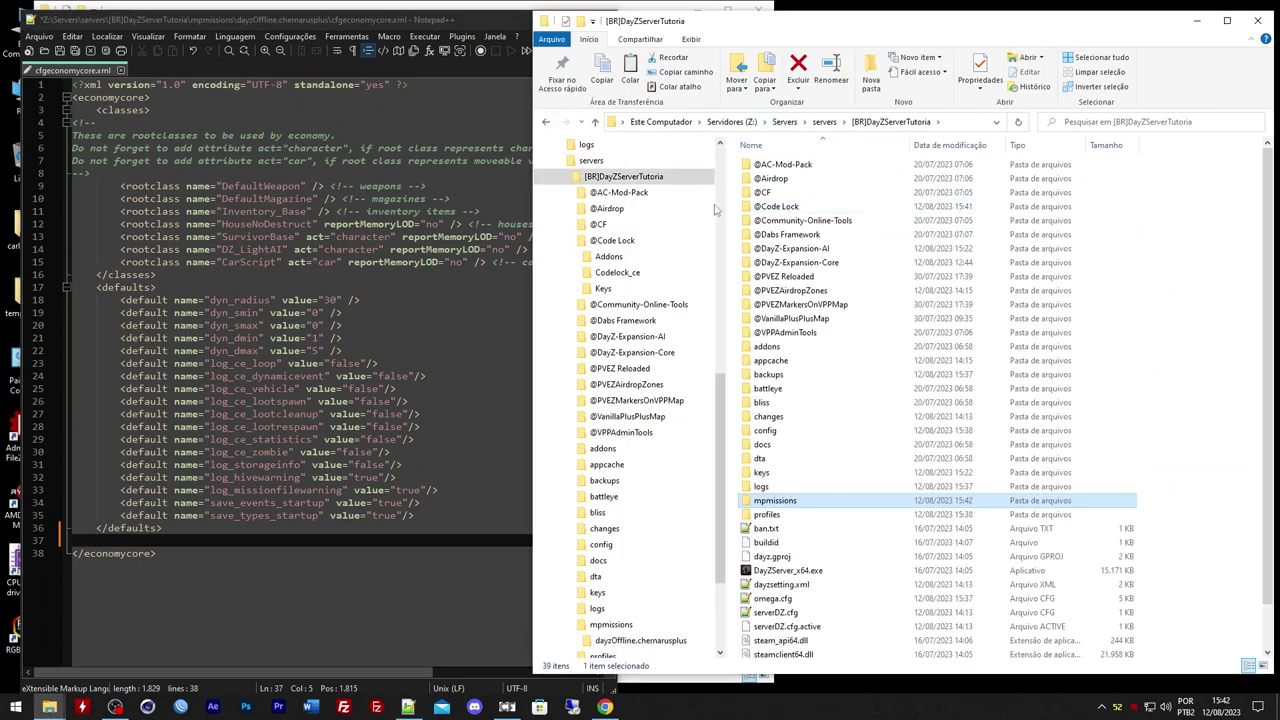
click(784, 121)
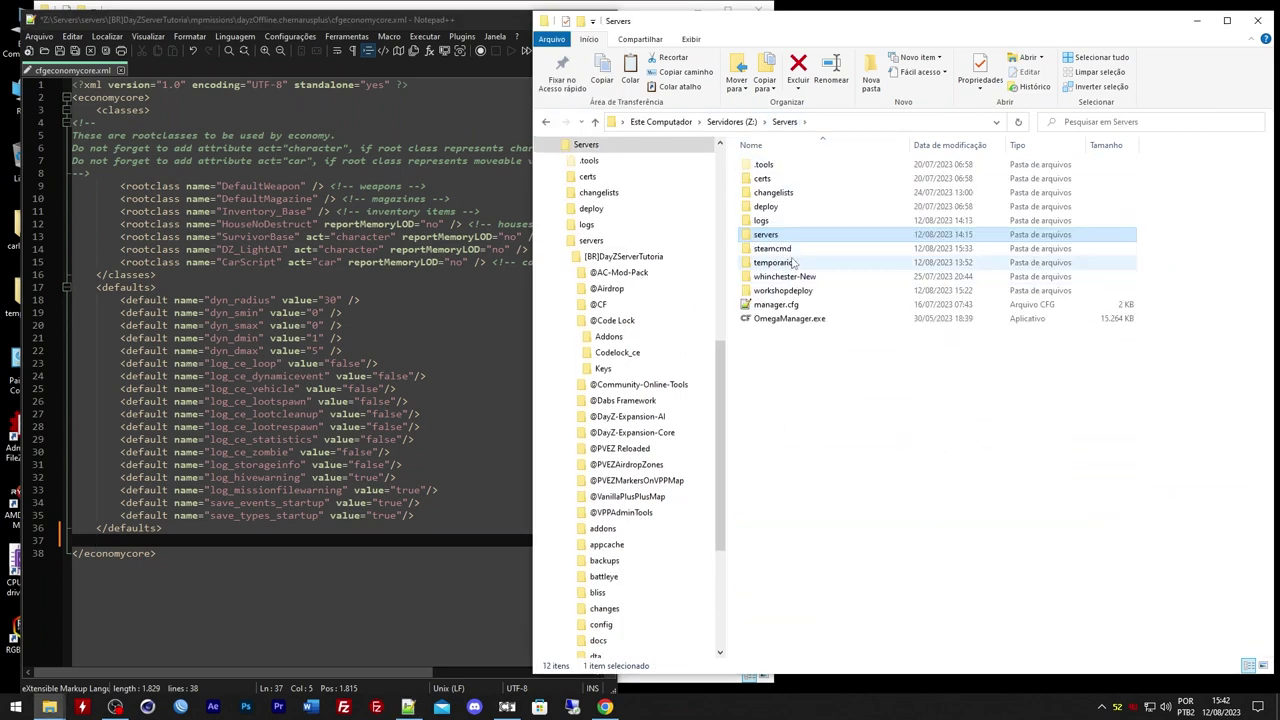
click(791, 264)
double_click(791, 264)
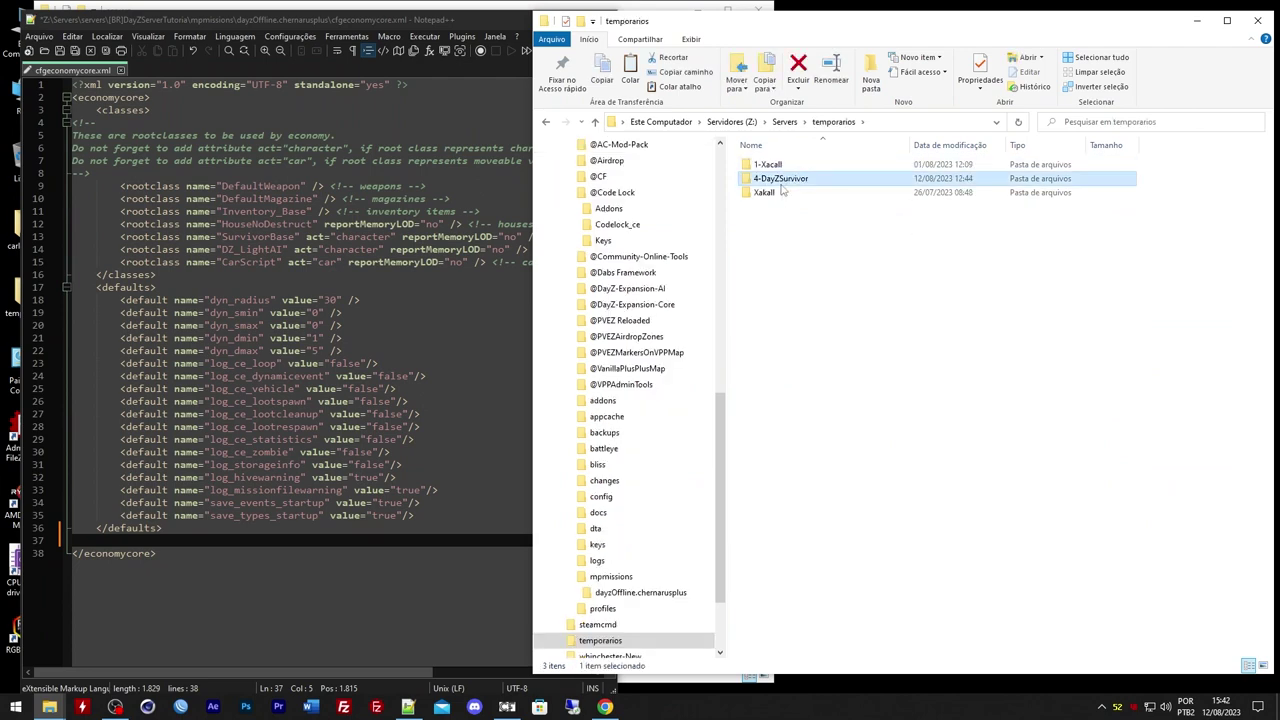
double_click(780, 178)
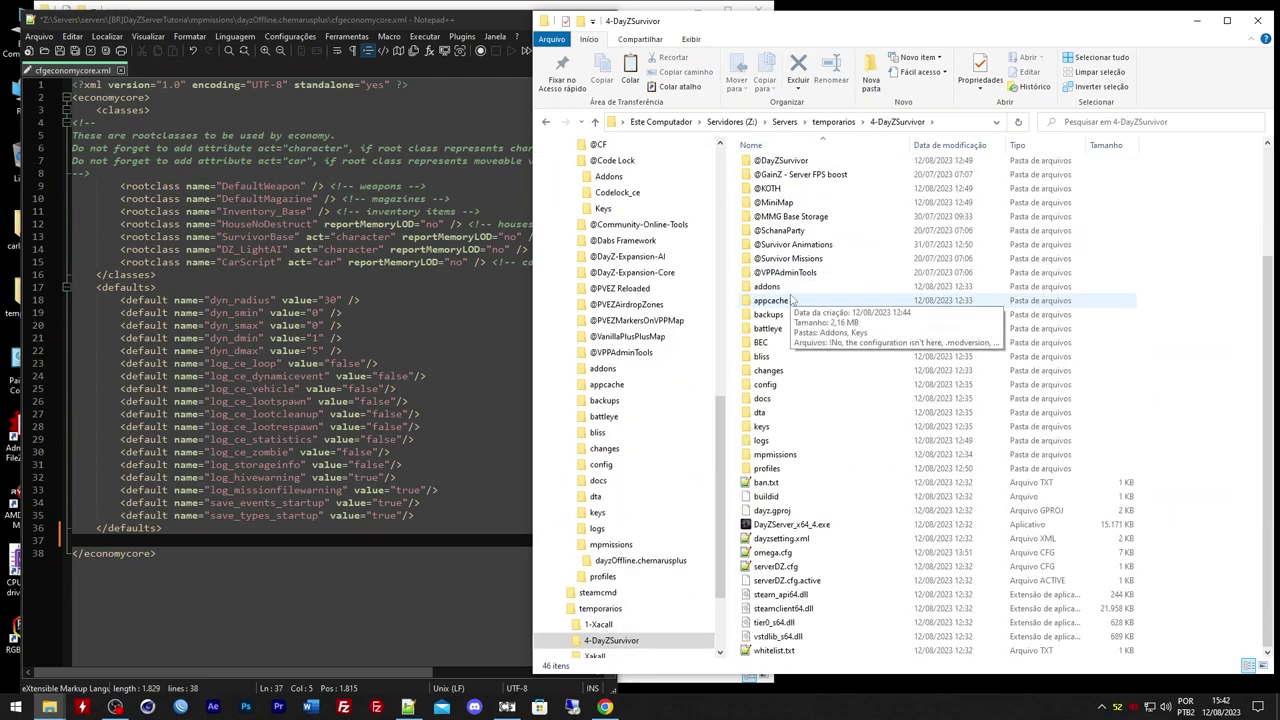
double_click(778, 455)
double_click(812, 168)
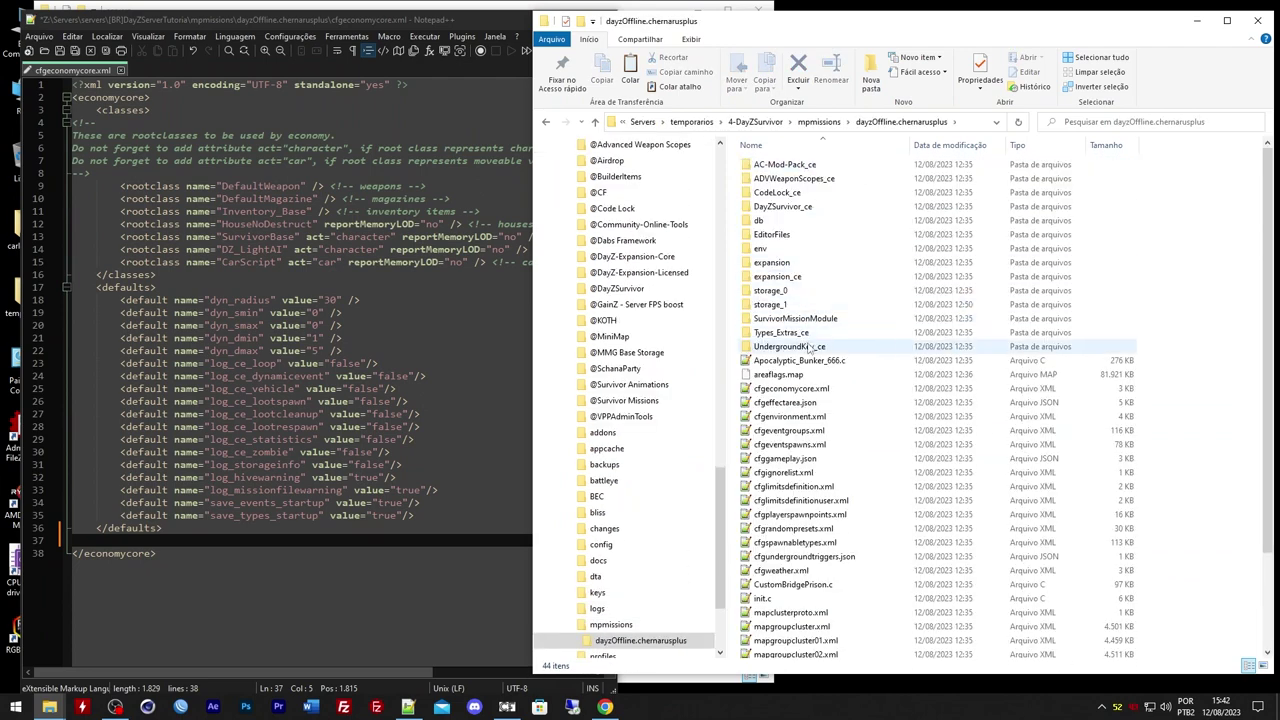
click(800, 401)
double_click(790, 388)
Close the 4-DayZSurvivor Explorer window and bring the servers window forward
scroll(300, 400, down, 5)
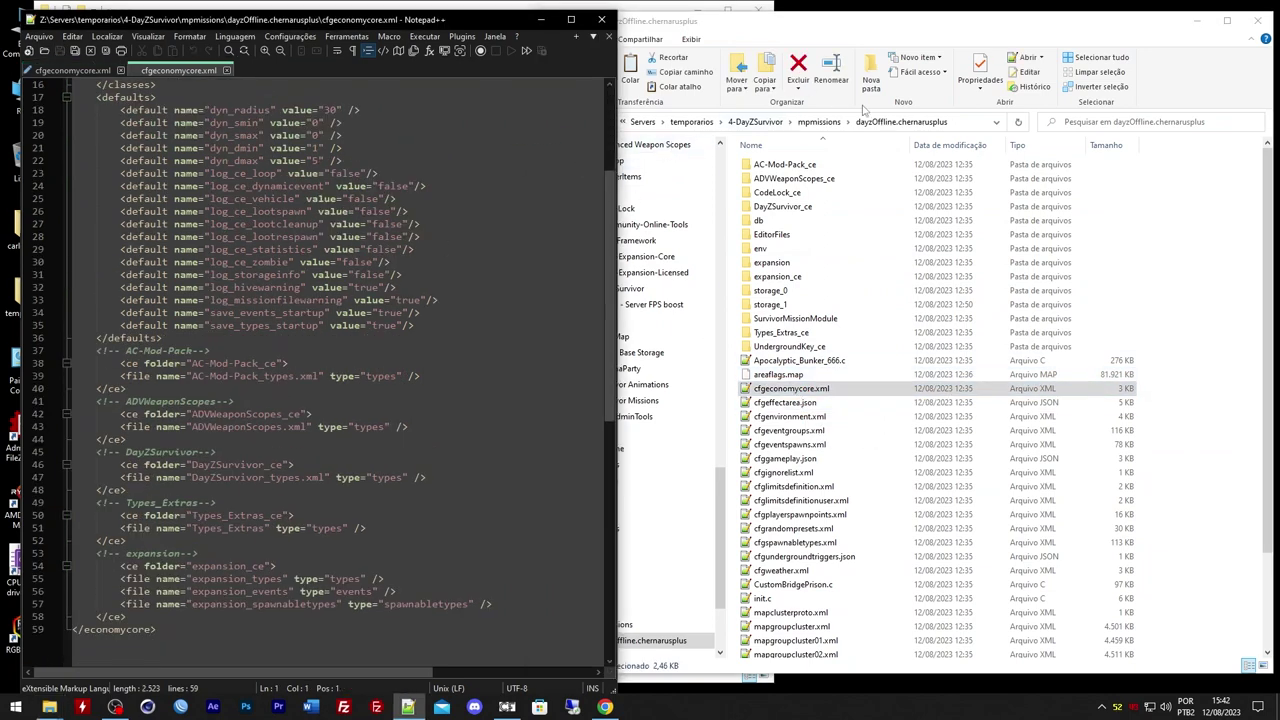
click(1181, 35)
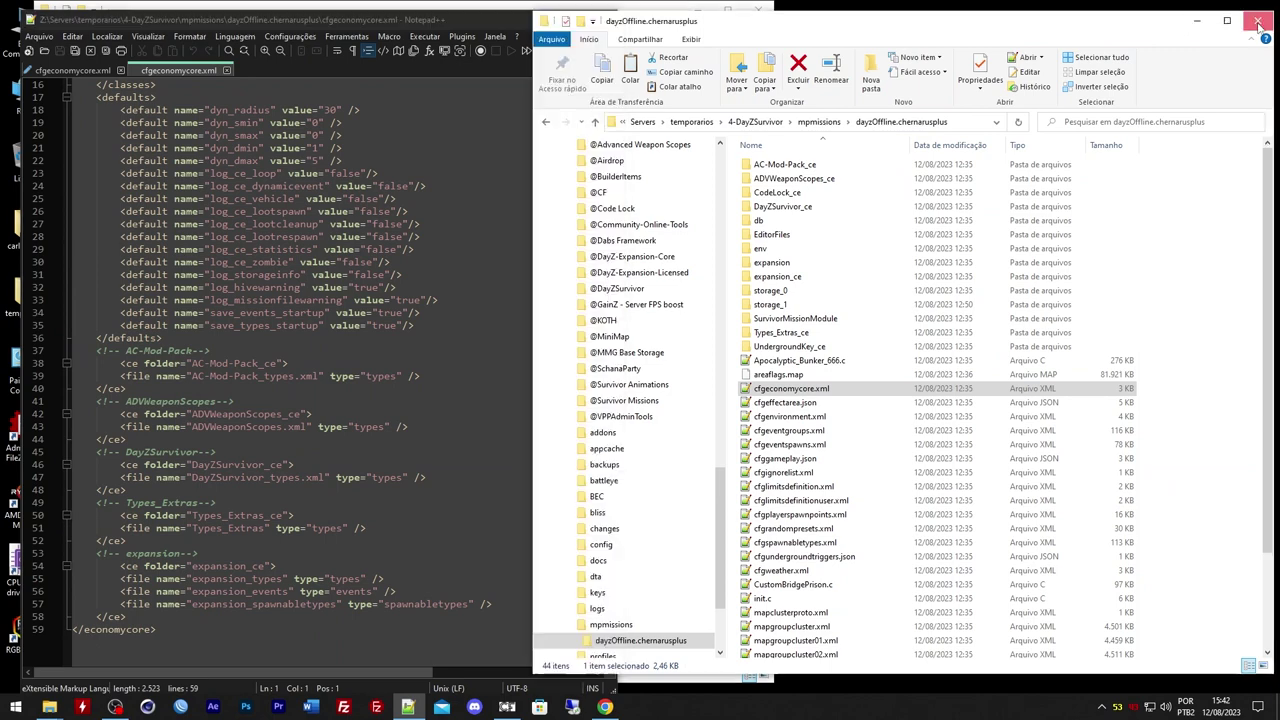
click(1257, 20)
click(666, 35)
Move Explorer to the right and open [BR]DayZServerTutoria\mpmissions\dayzOffline.chernarusplus
drag(650, 23, 1089, 24)
double_click(785, 160)
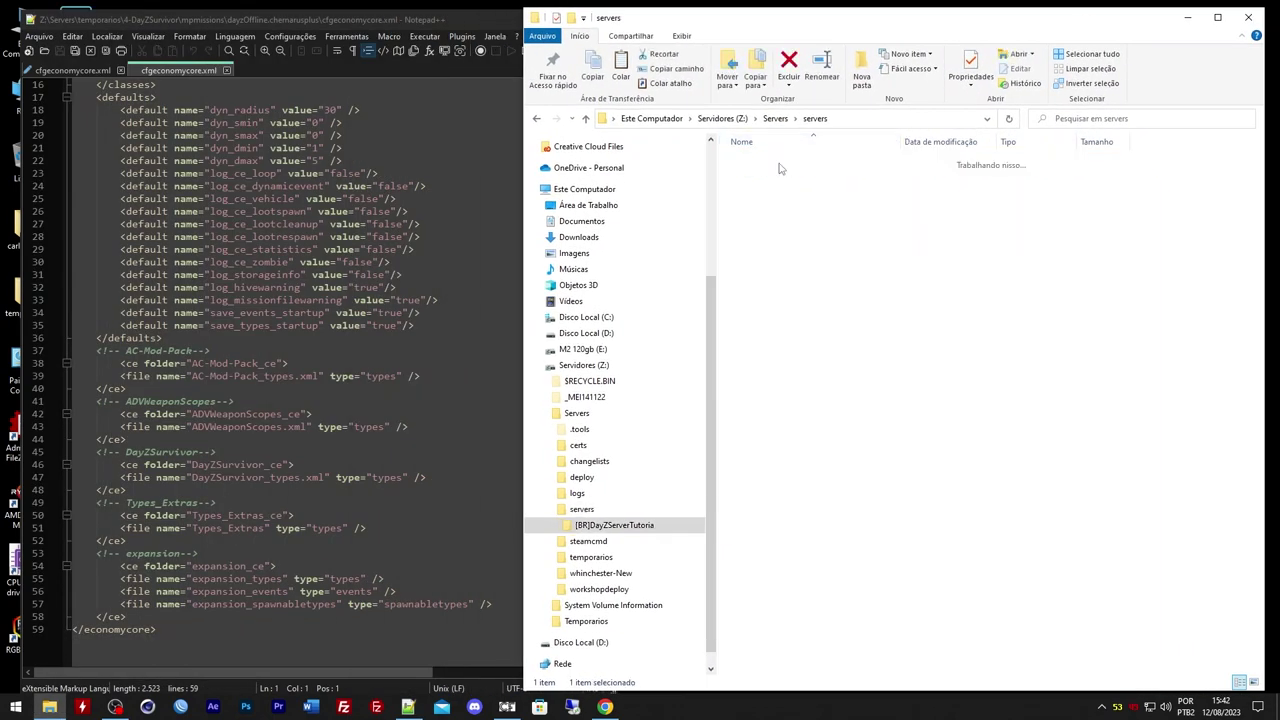
double_click(775, 462)
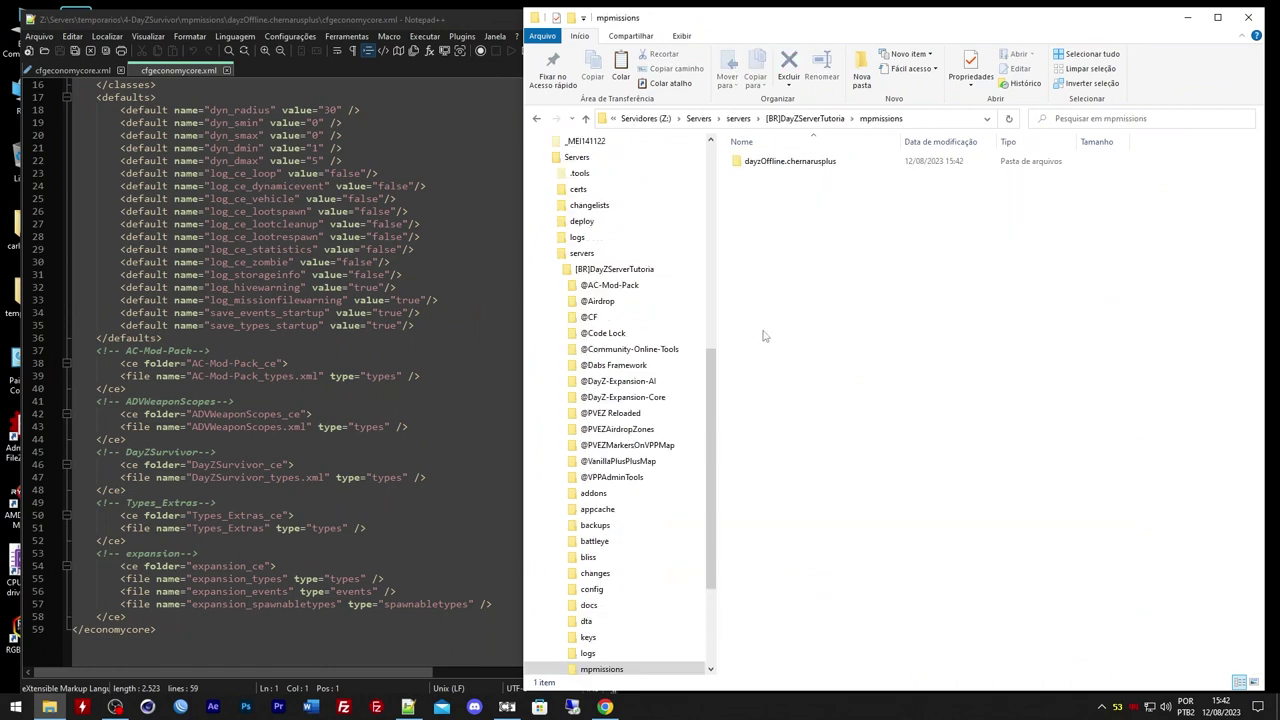
double_click(790, 161)
Copy the AC-Mod-Pack ce block from the reference file and paste it after </defaults>
click(210, 446)
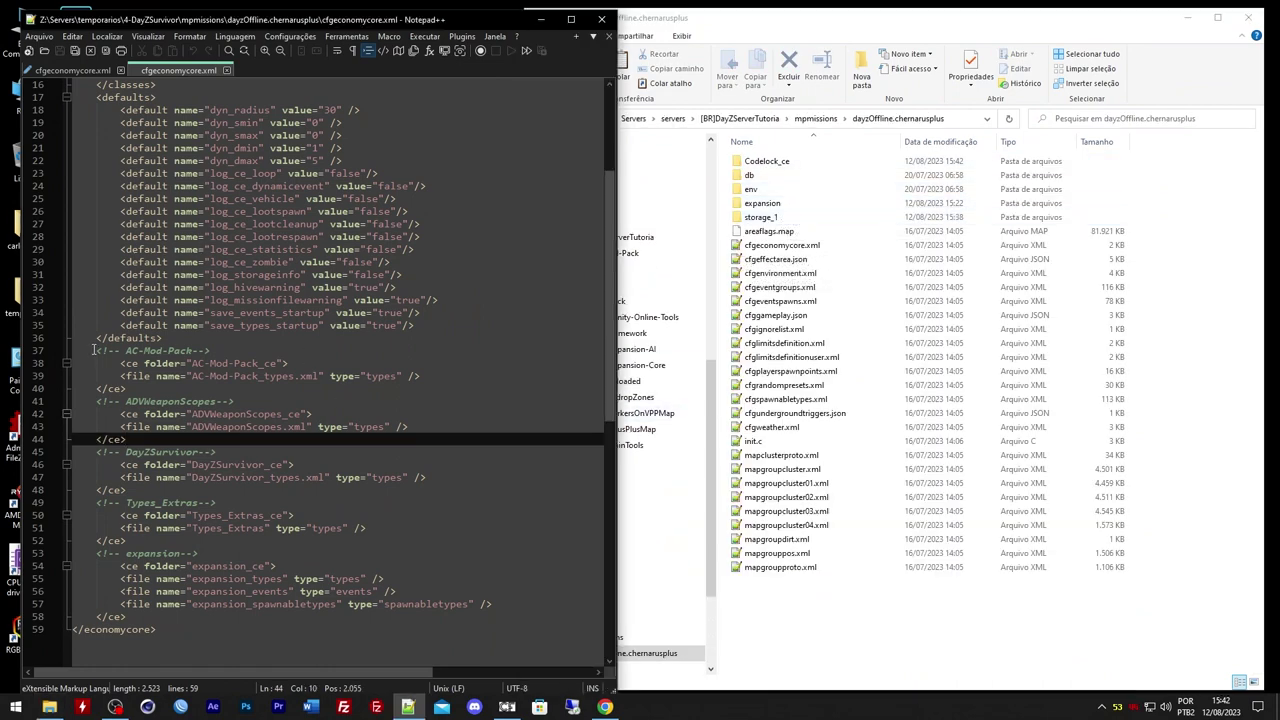
drag(94, 350, 138, 389)
key(ctrl+c)
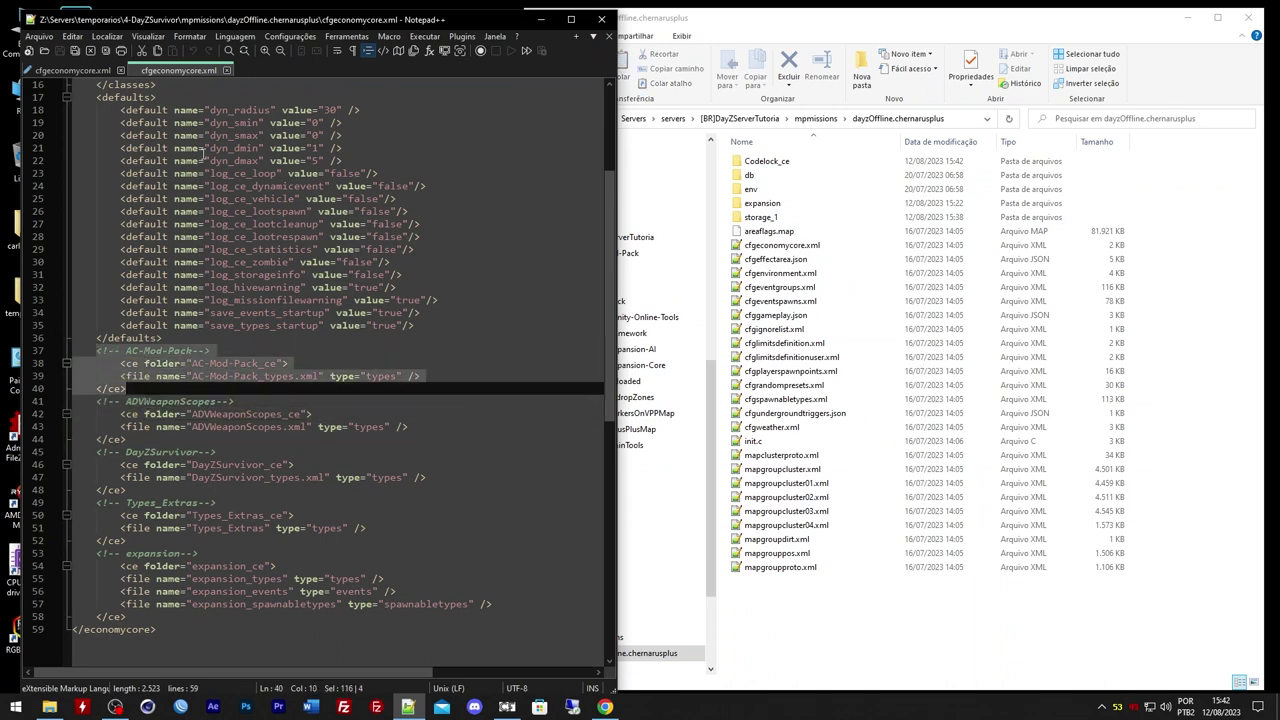
click(227, 70)
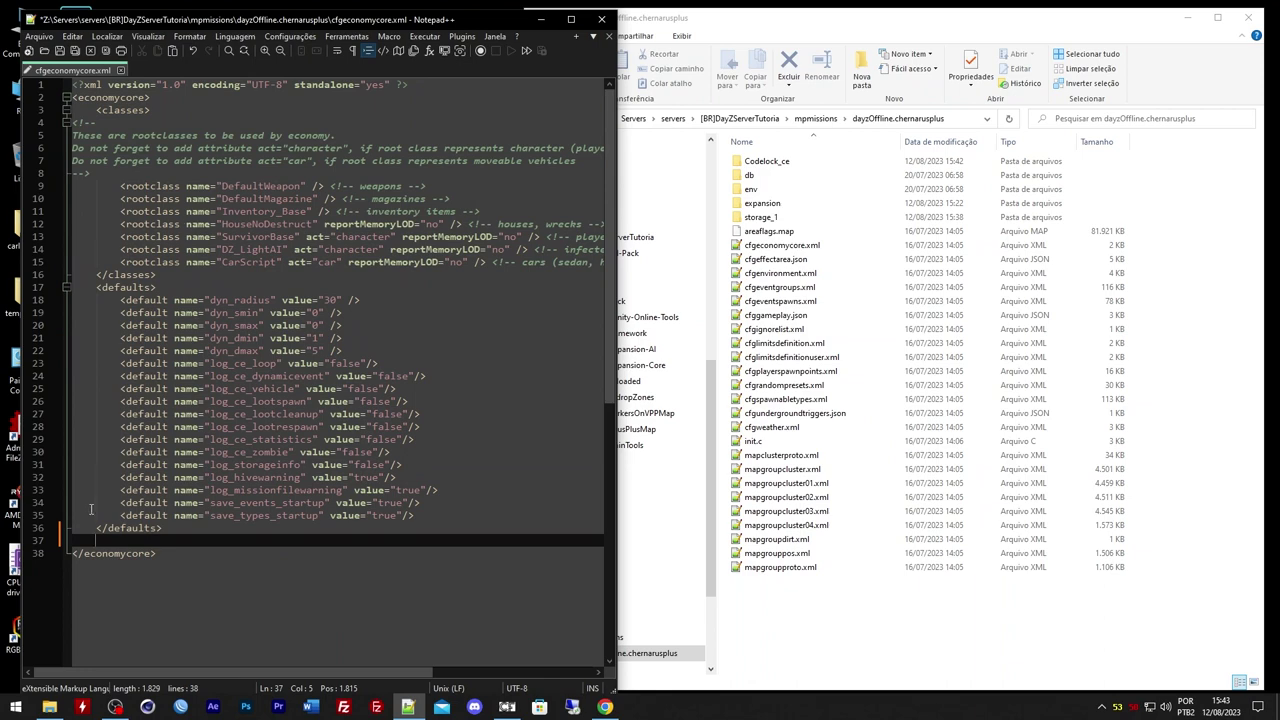
key(ctrl+v)
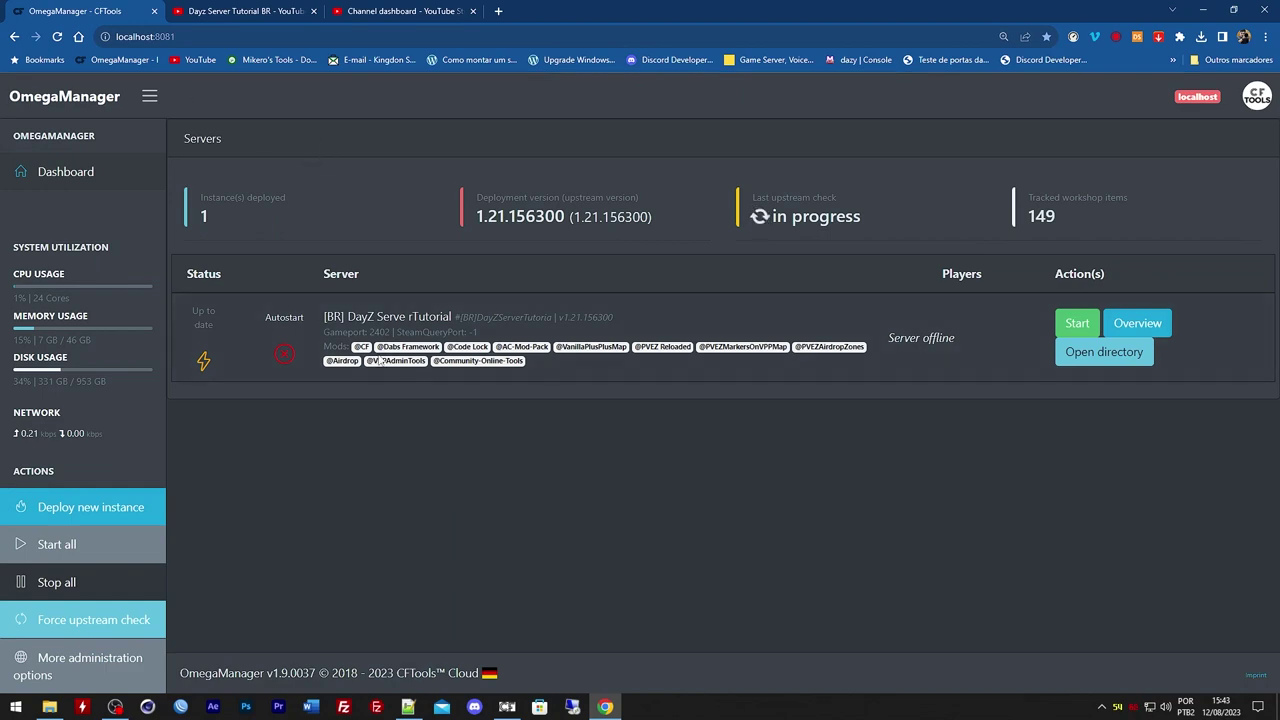
drag(496, 347, 544, 347)
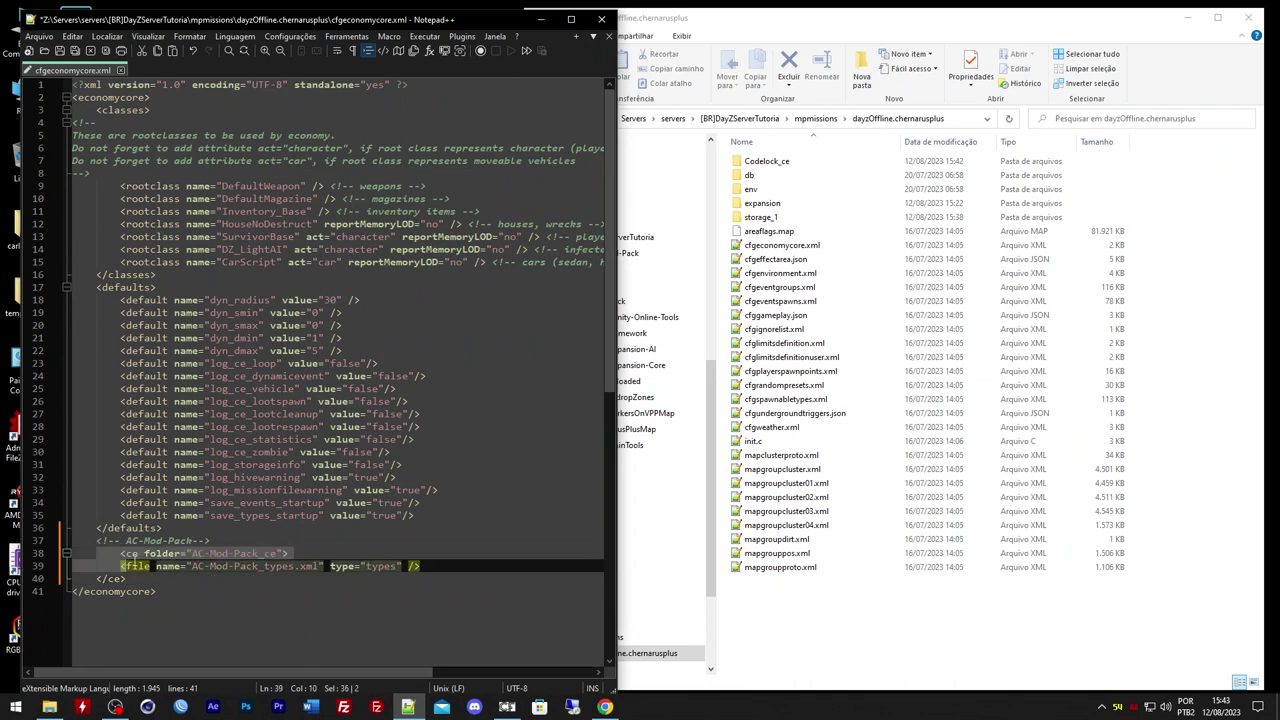
click(147, 553)
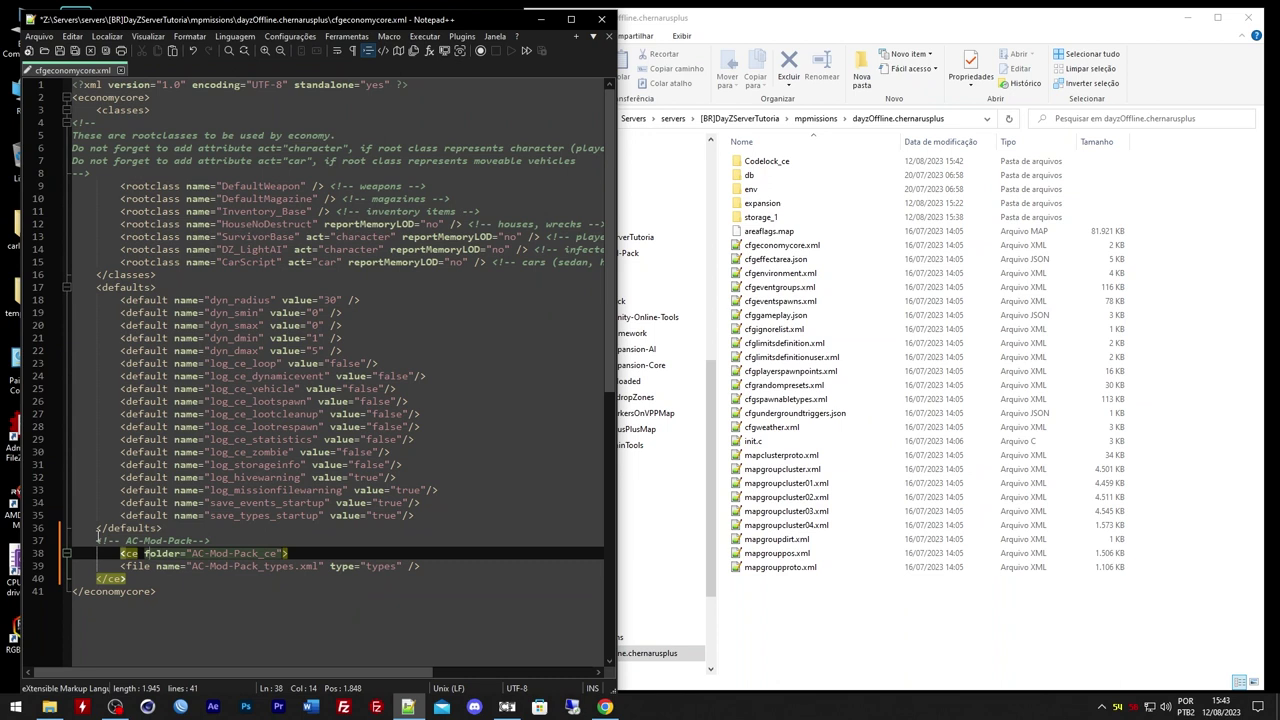
drag(98, 541, 225, 540)
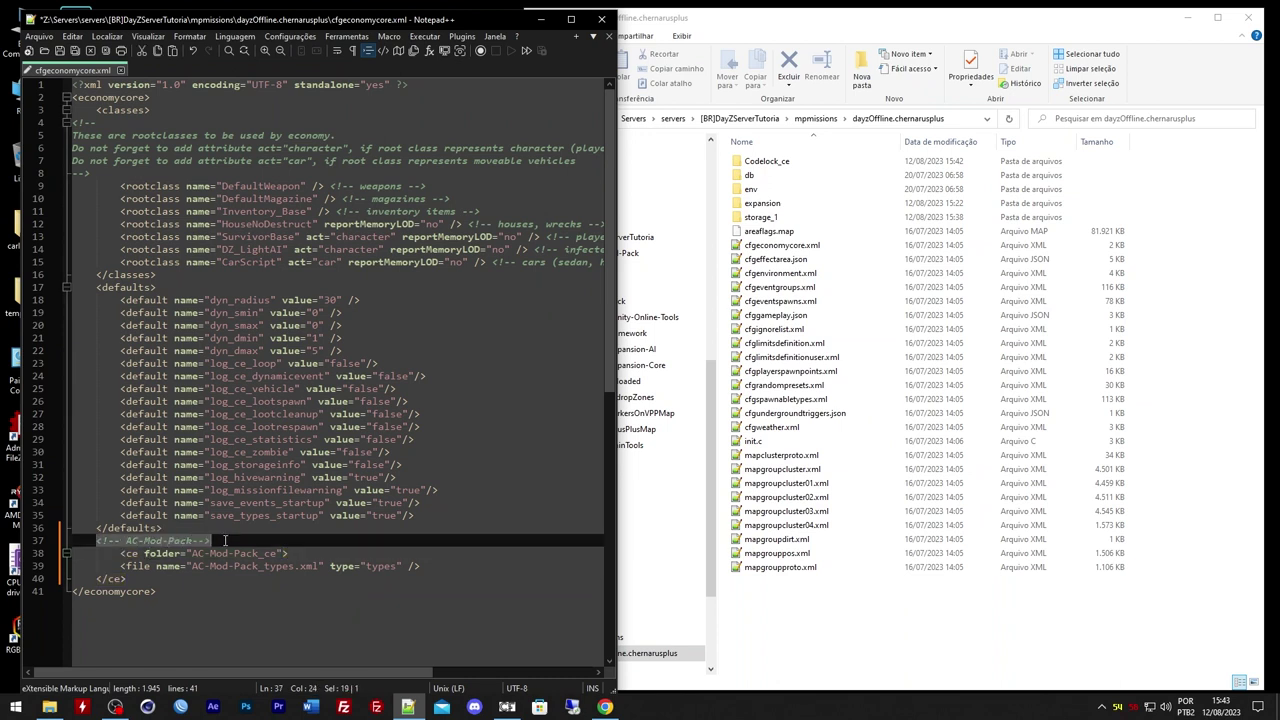
click(181, 545)
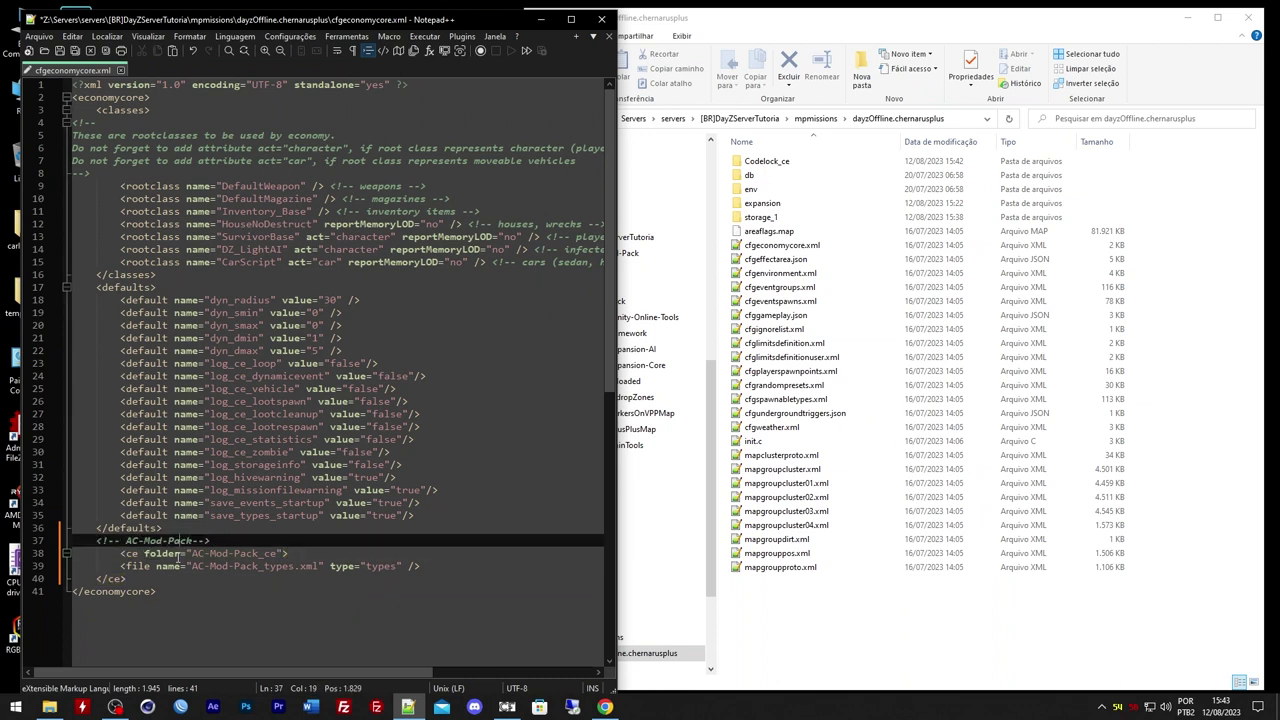
drag(98, 540, 218, 541)
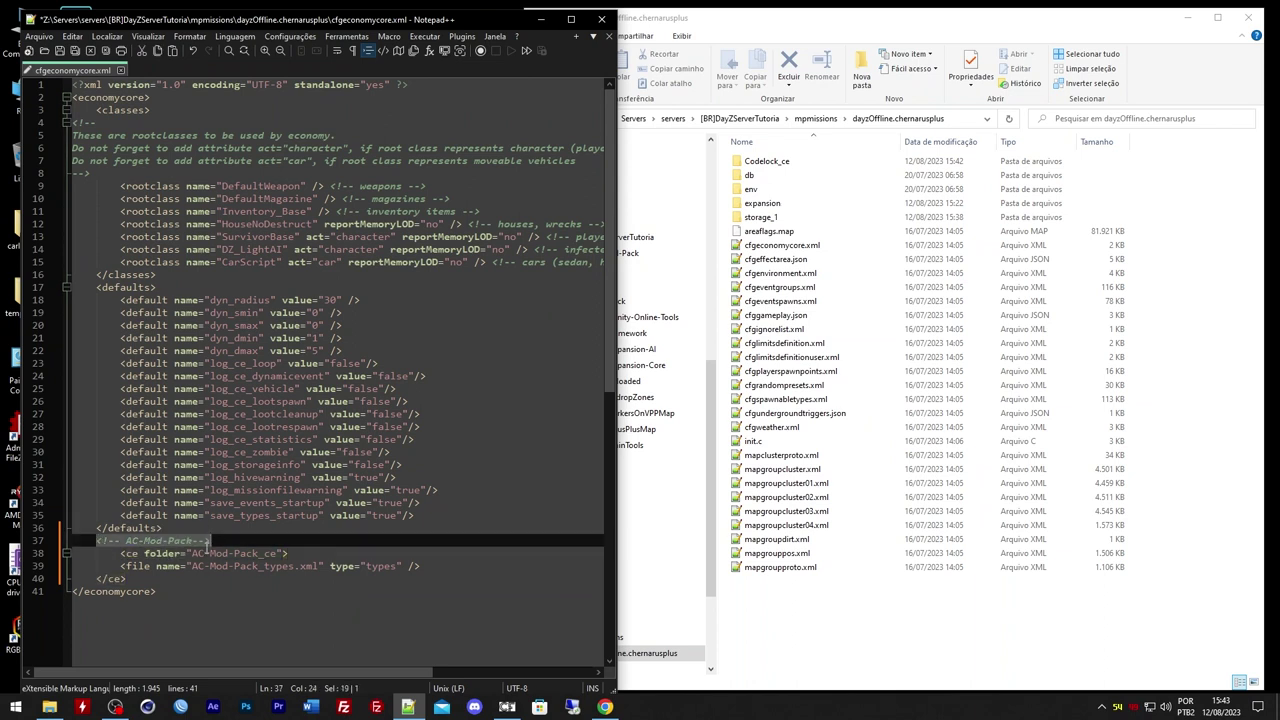
click(143, 578)
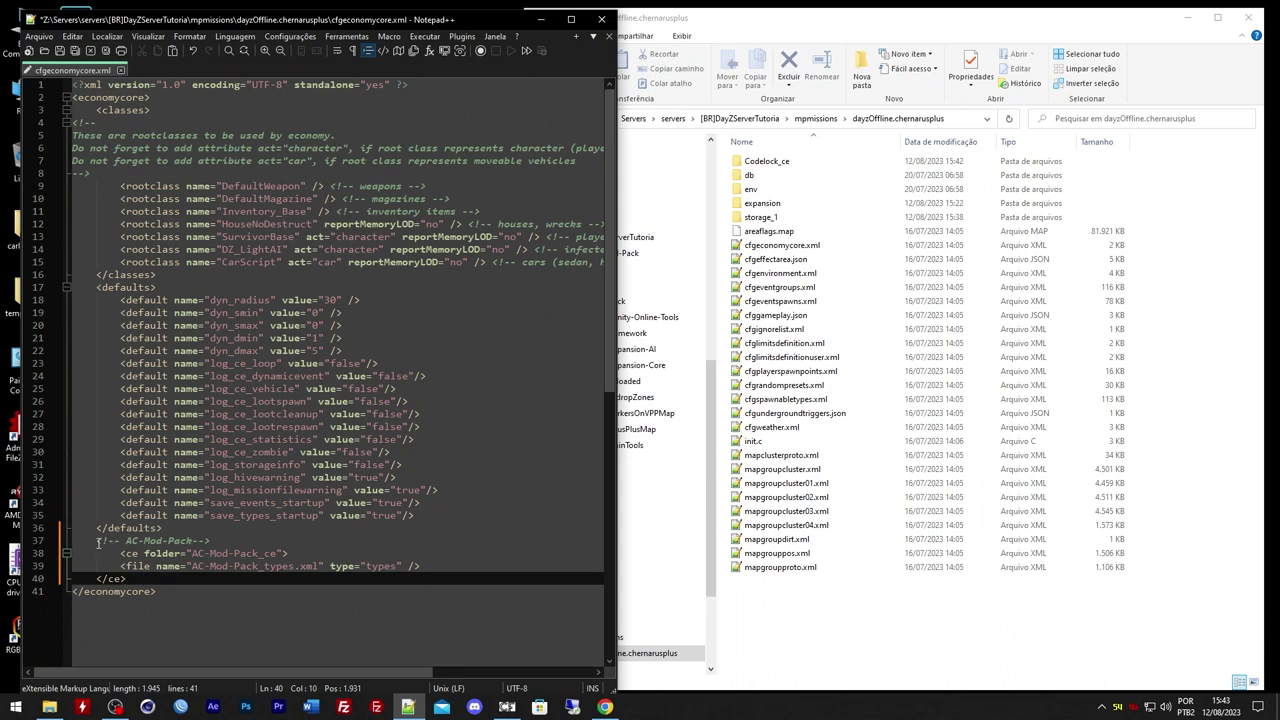
drag(98, 541, 130, 580)
click(790, 245)
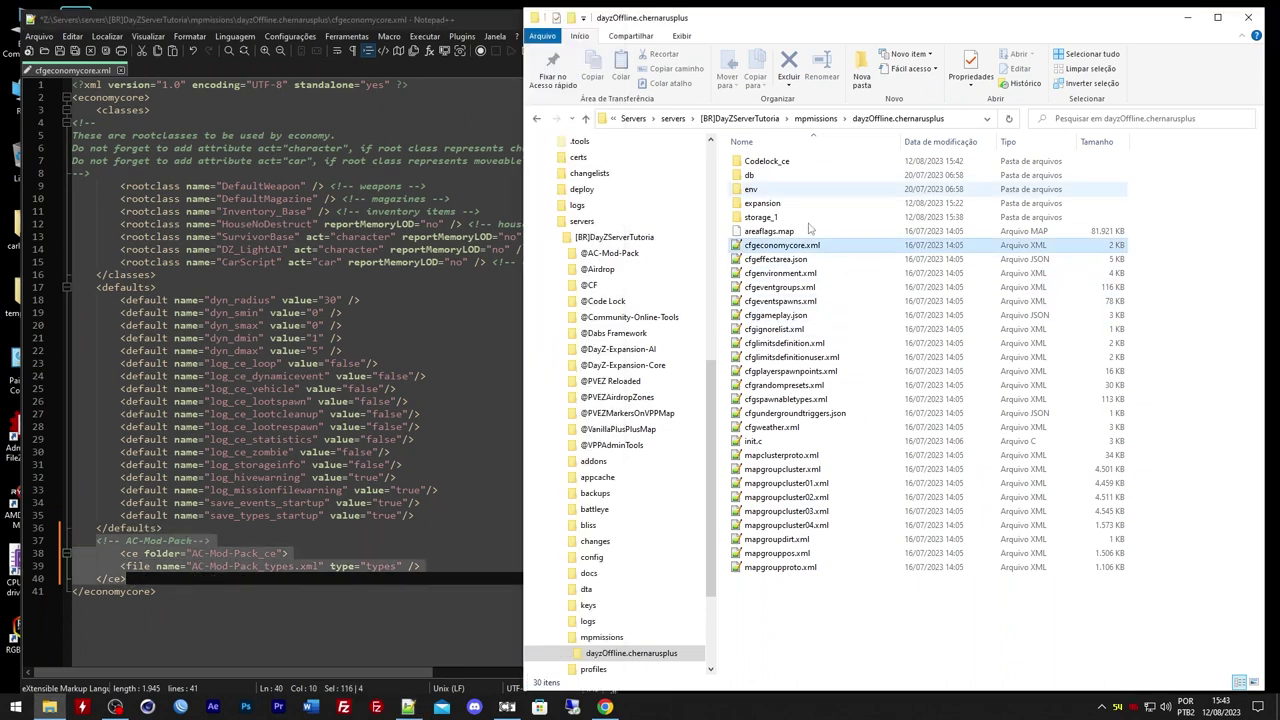
click(740, 118)
double_click(763, 163)
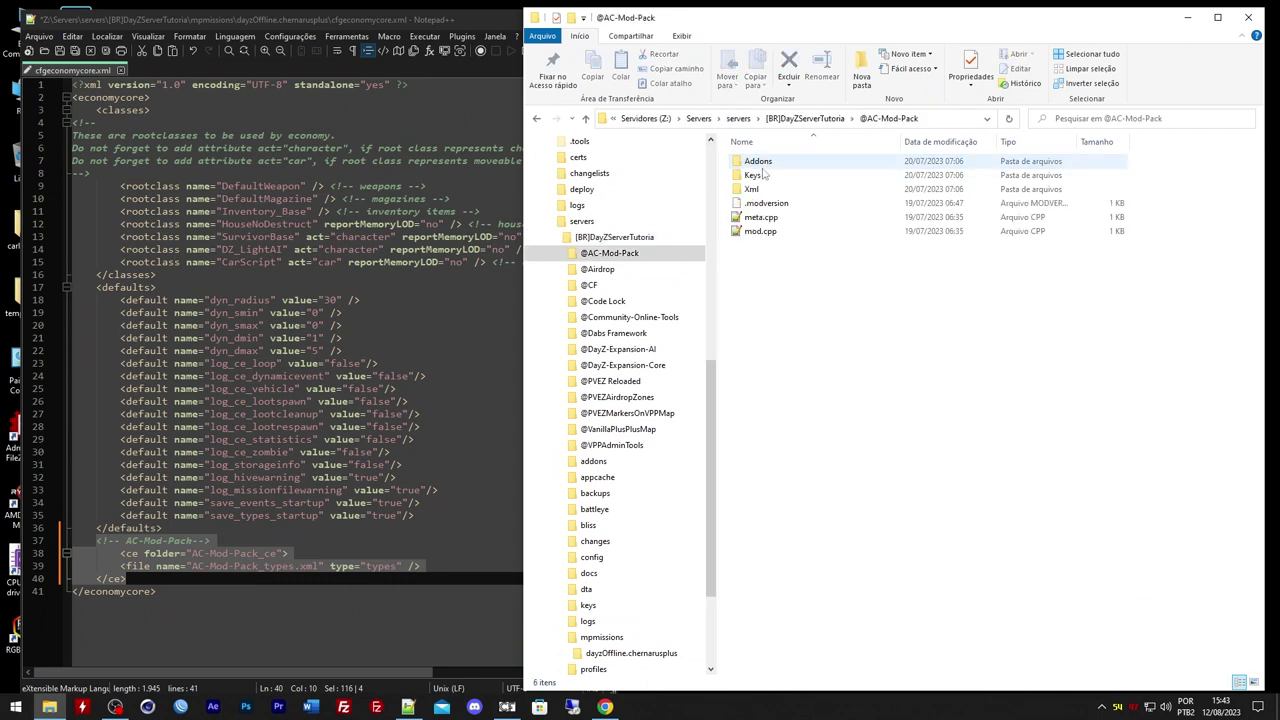
click(751, 189)
key(F2)
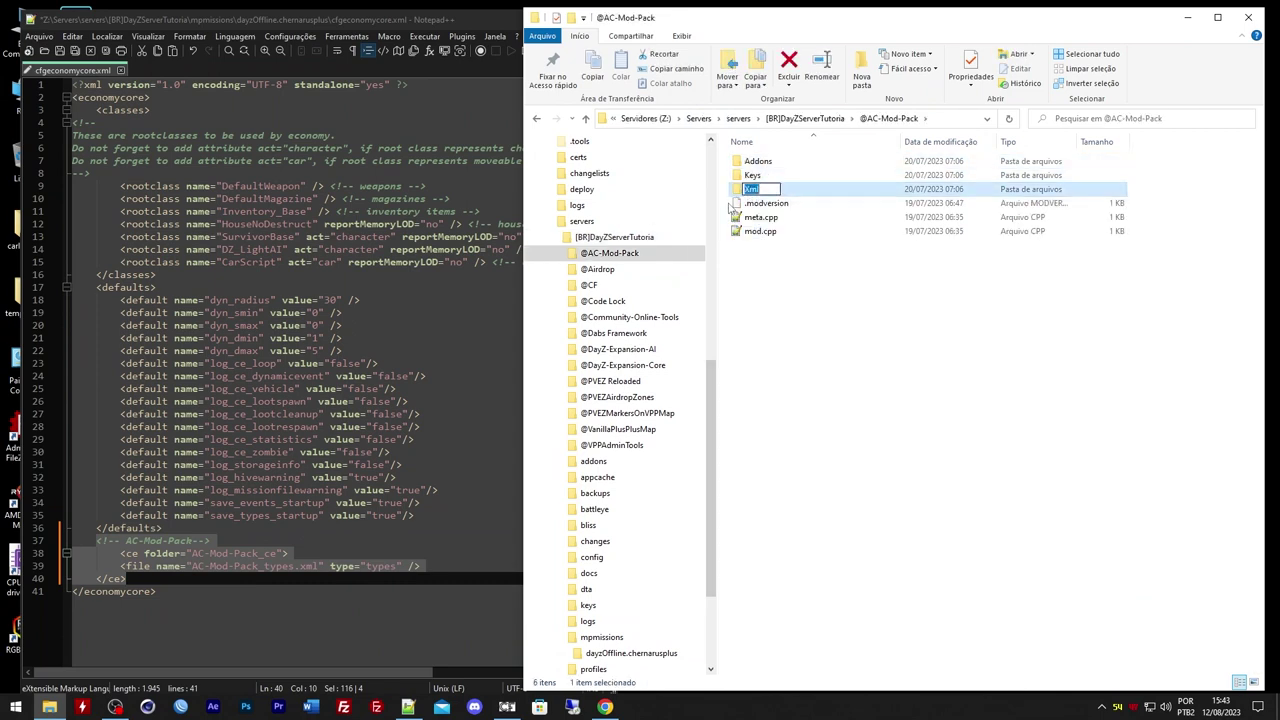
text(Ac-mod-pack_ce)
key(Return)
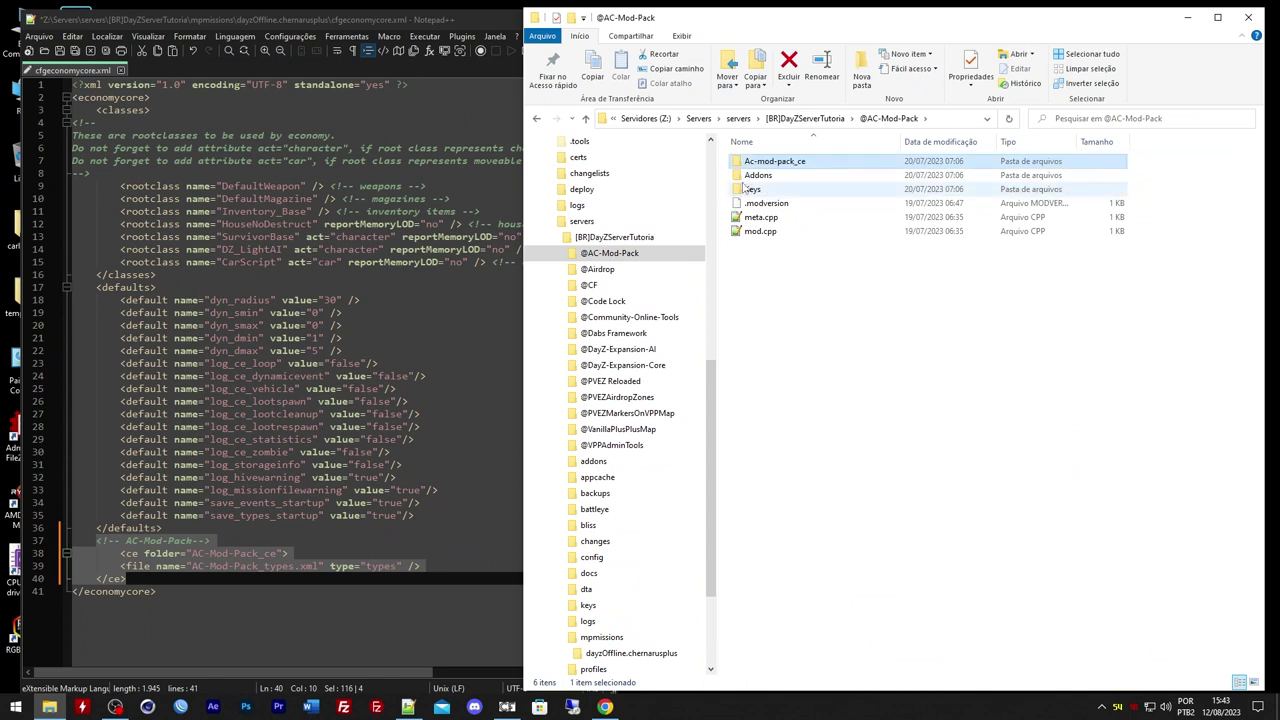
Rename its types.xml to ac-mod-pack_types.xml
double_click(762, 162)
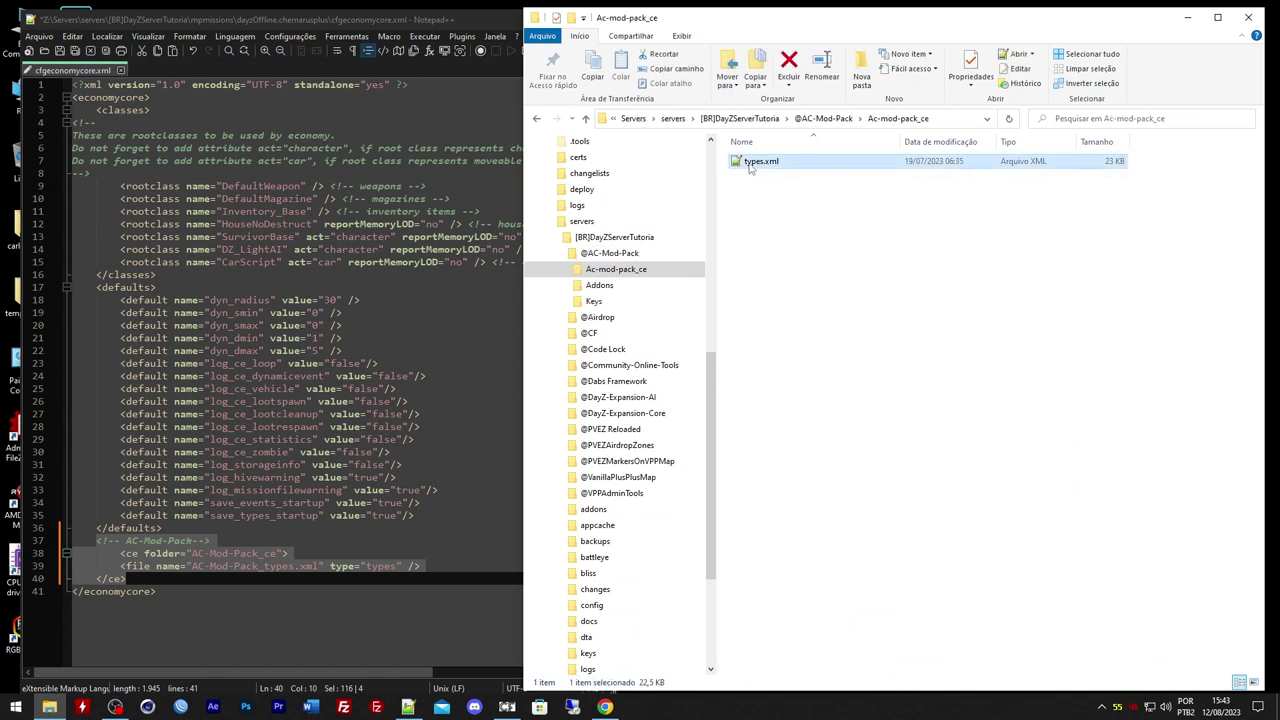
key(F2)
text(Ac-mod)
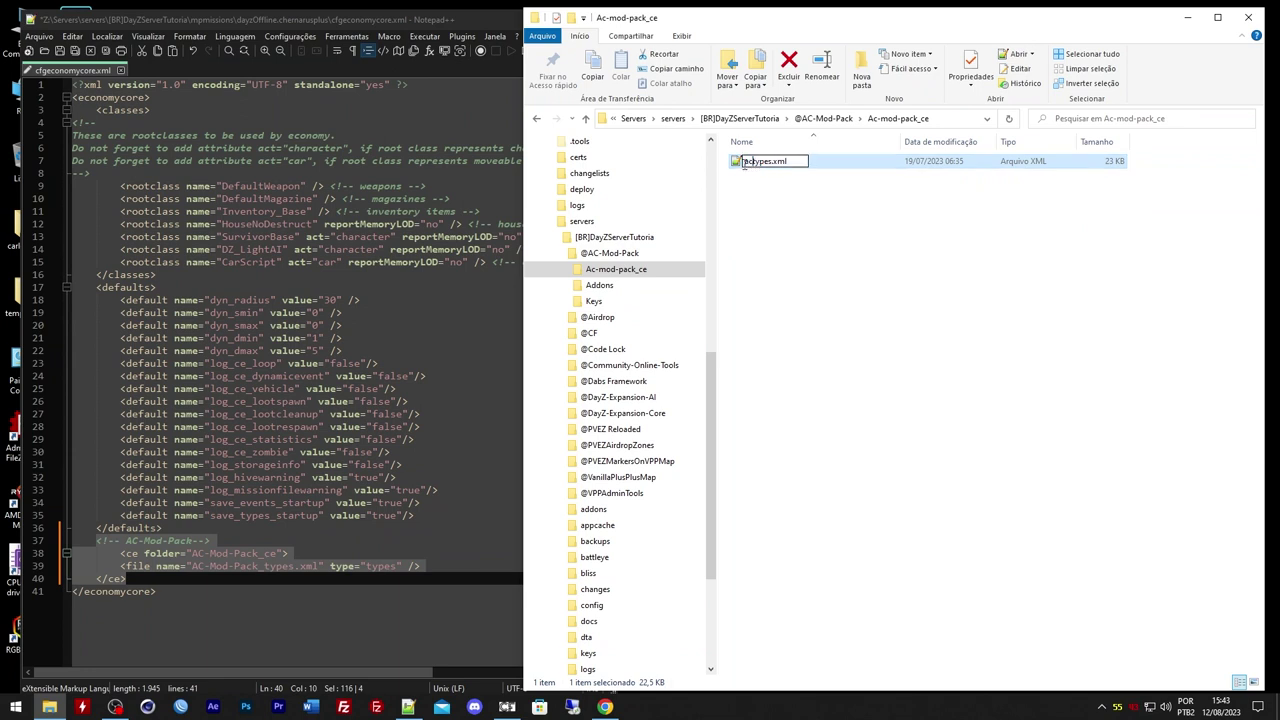
text(-pack_)
key(Return)
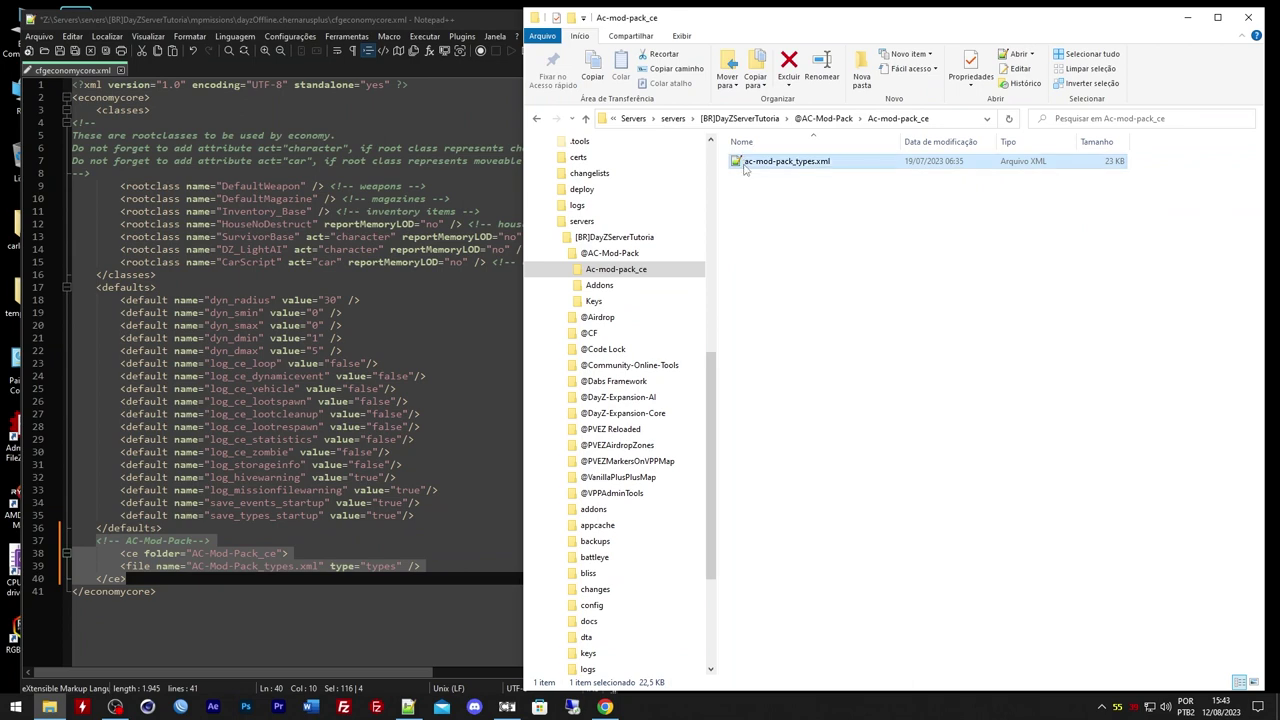
Move Ac-mod-pack_ce into mpmissions\dayzOffline.chernarusplus and open ac-mod-pack_types.xml in Notepad++
click(820, 118)
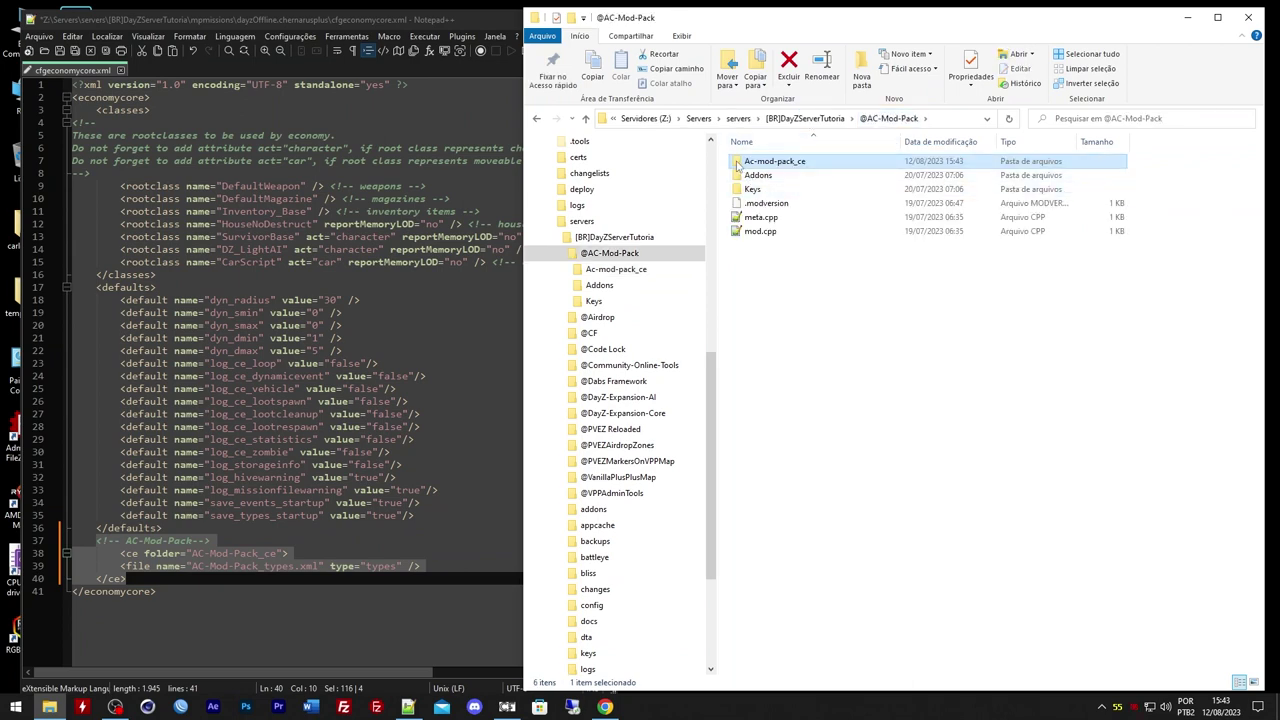
click(800, 118)
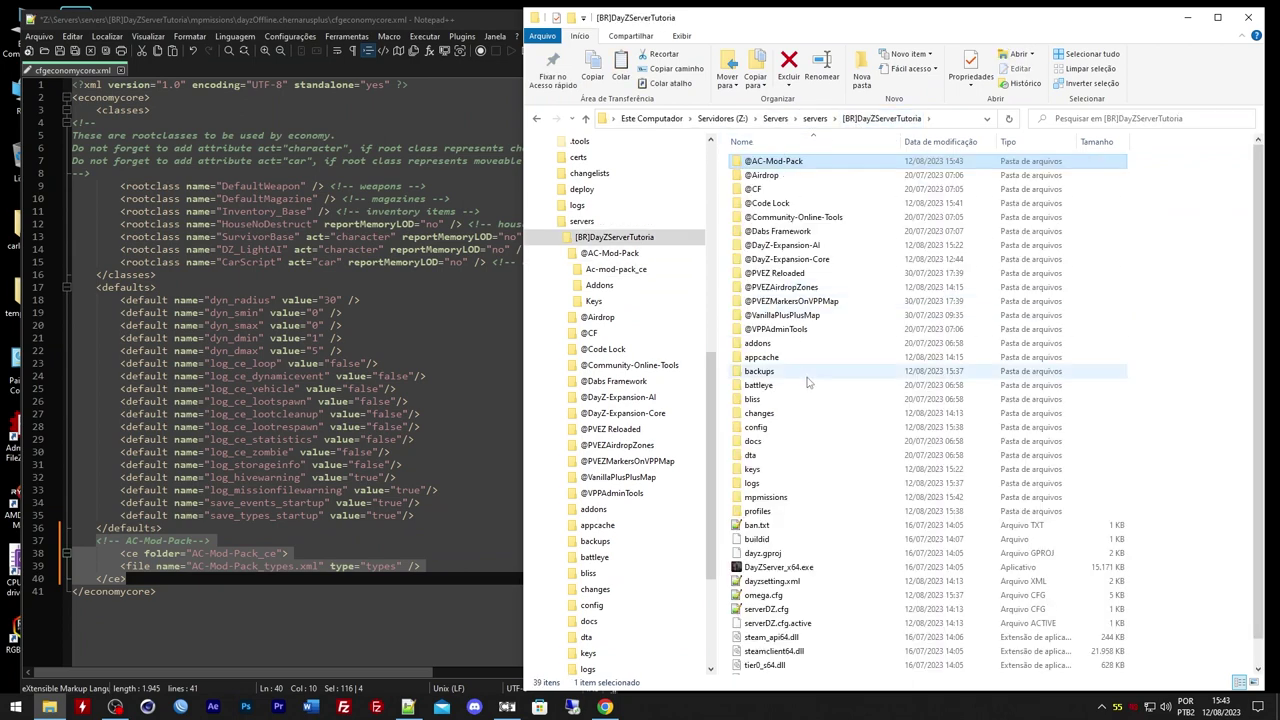
double_click(780, 498)
key(ctrl+v)
mouse_move(770, 161)
mouse_down()
mouse_move(755, 178)
mouse_move(778, 174)
mouse_up()
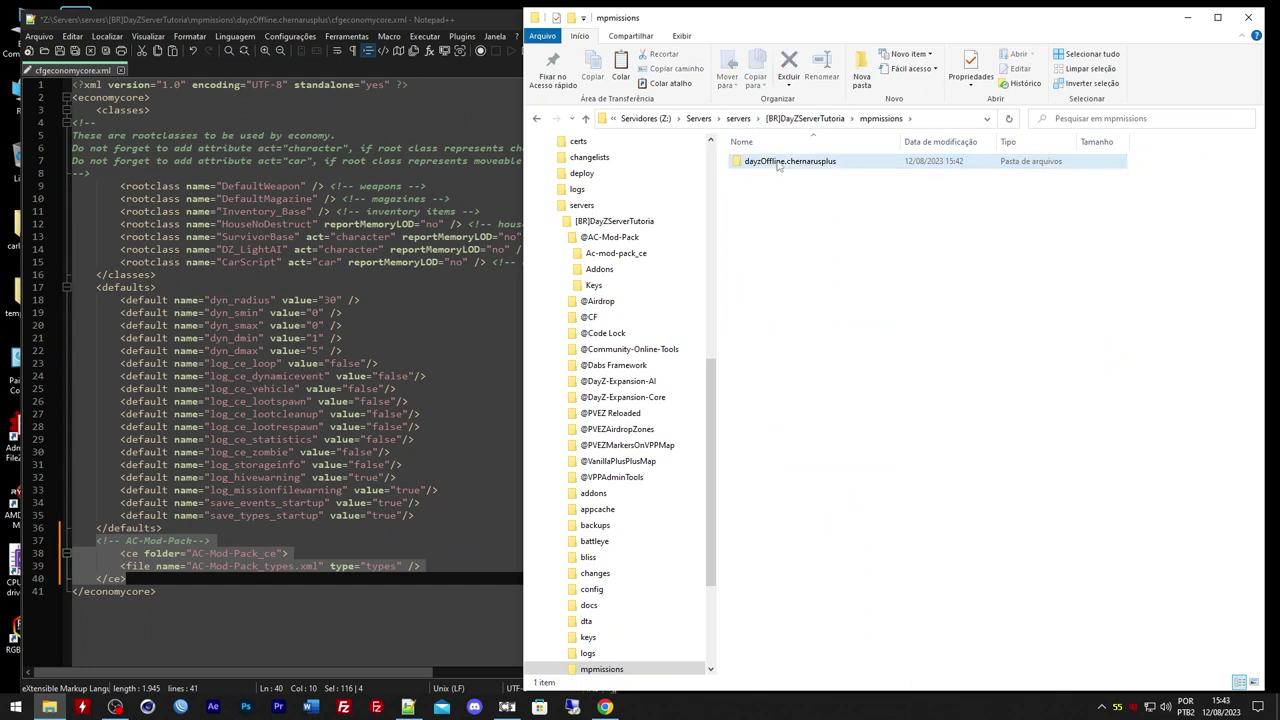
double_click(778, 162)
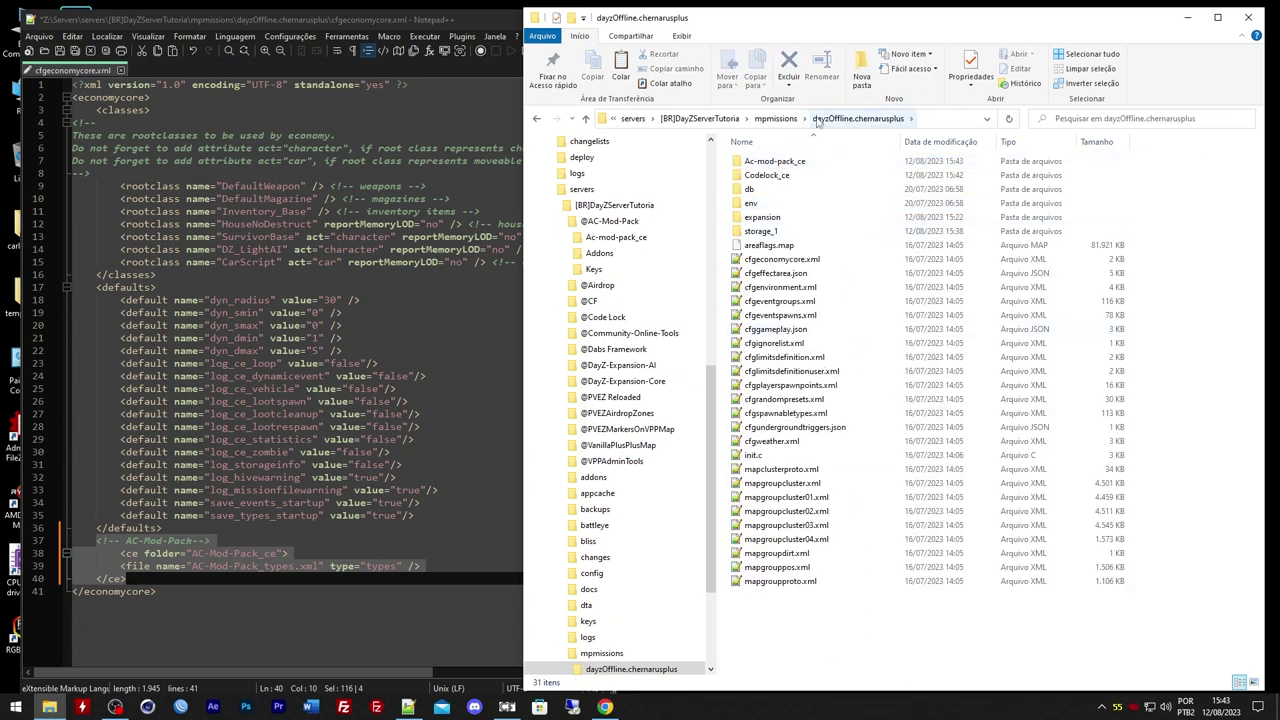
double_click(772, 161)
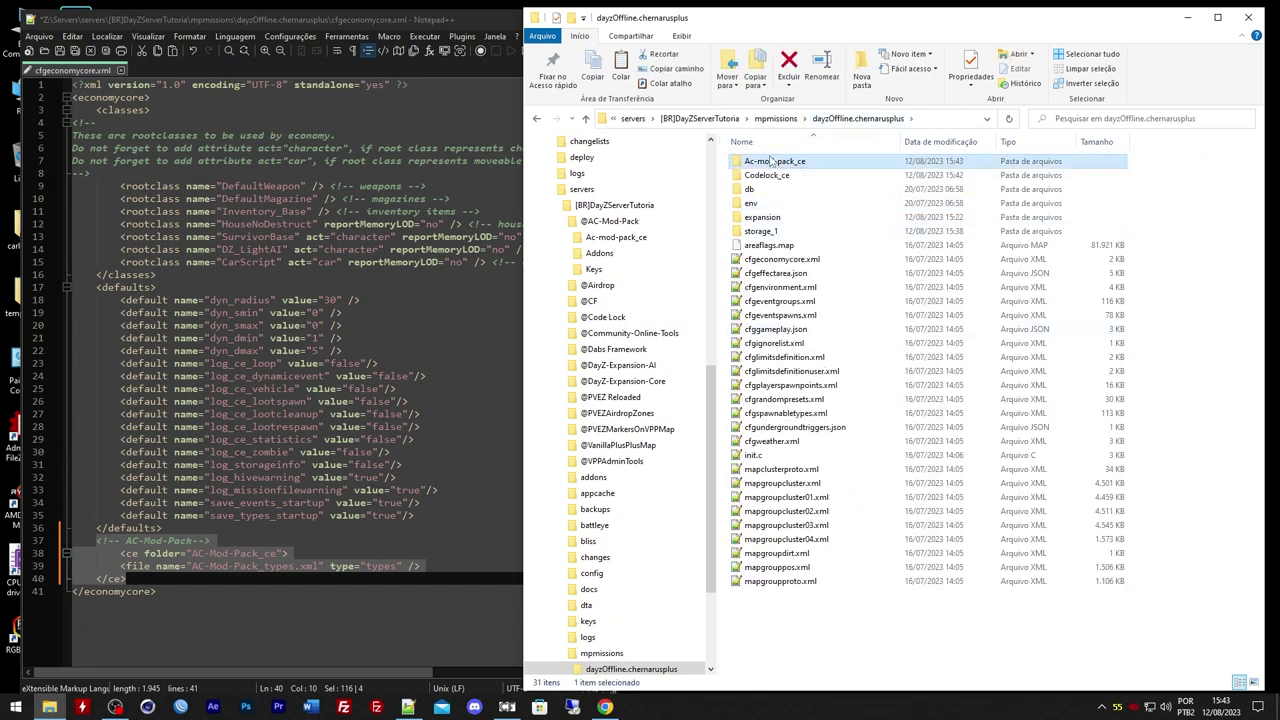
double_click(772, 161)
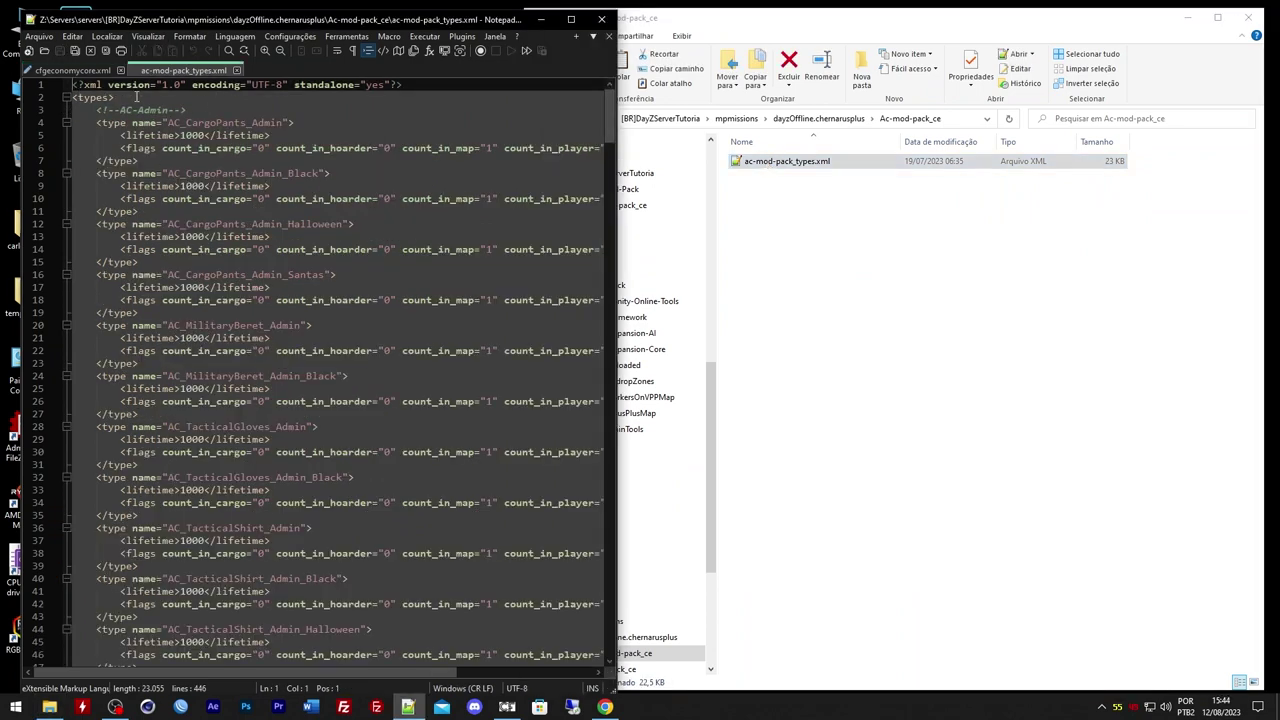
Review ac-mod-pack_types.xml from its XML header down to the closing </type> and </types> tags
drag(136, 96, 76, 82)
drag(608, 110, 609, 580)
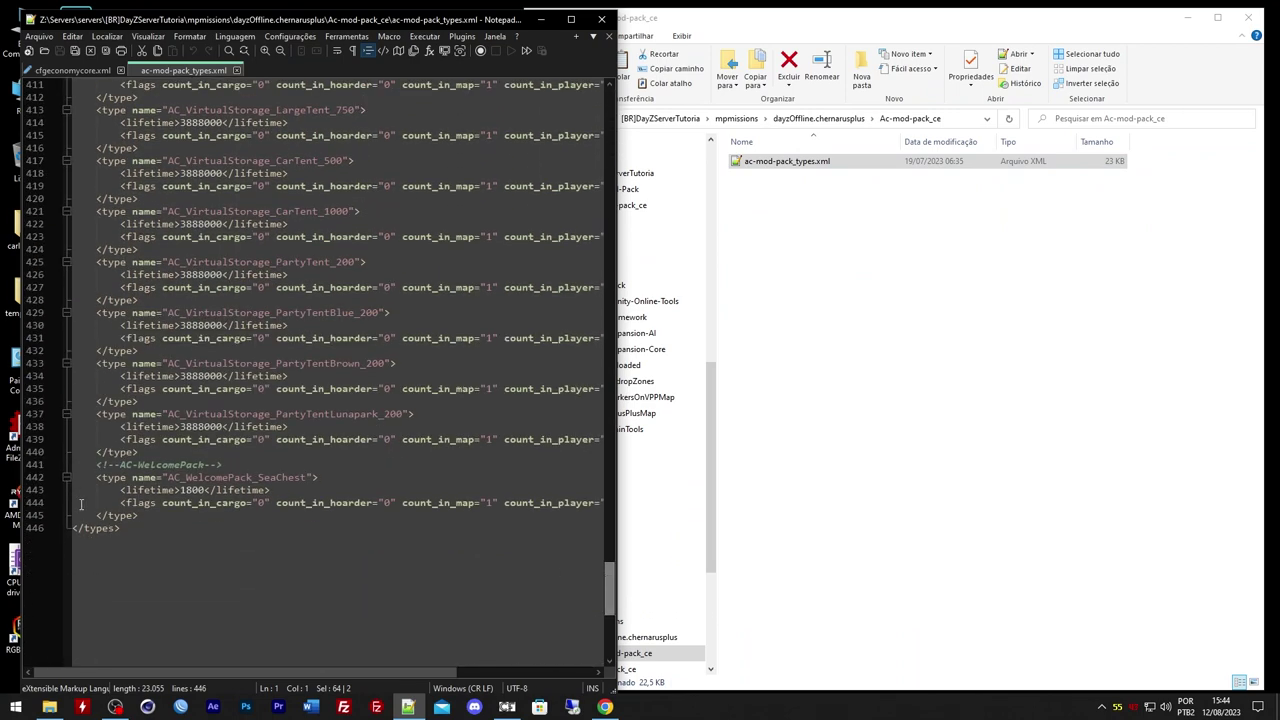
drag(140, 536, 68, 519)
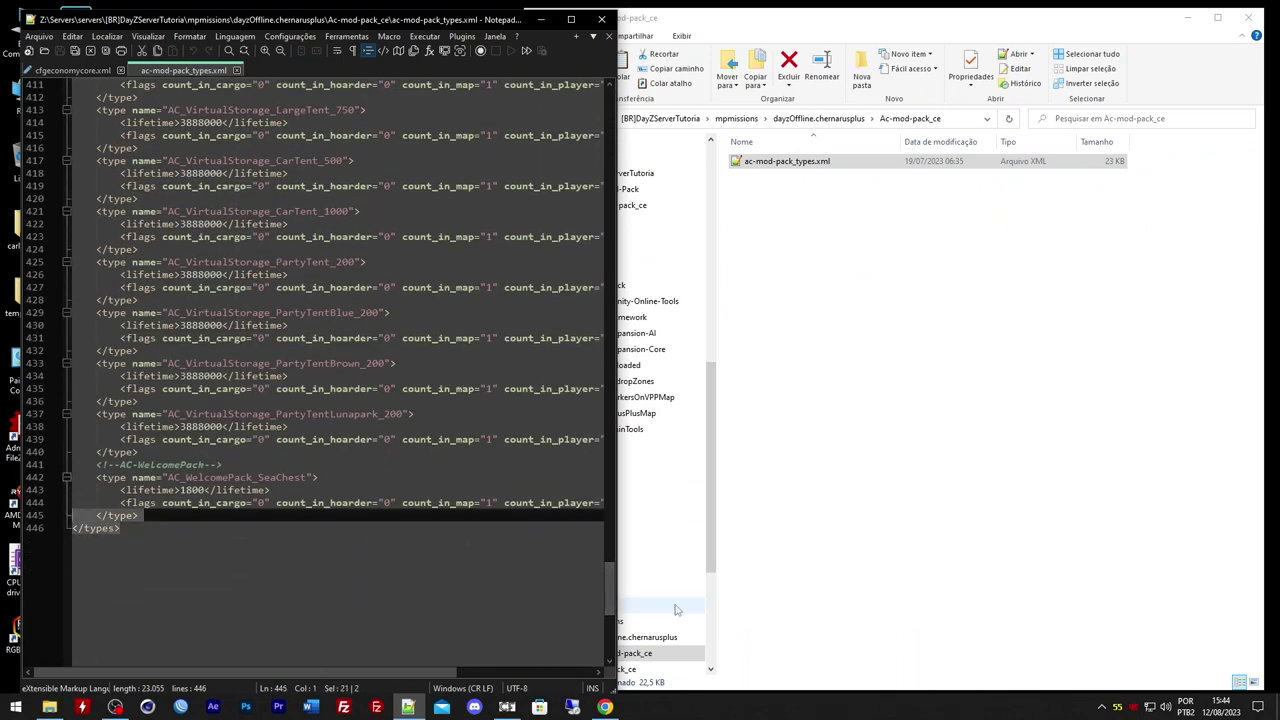
drag(609, 590, 626, 121)
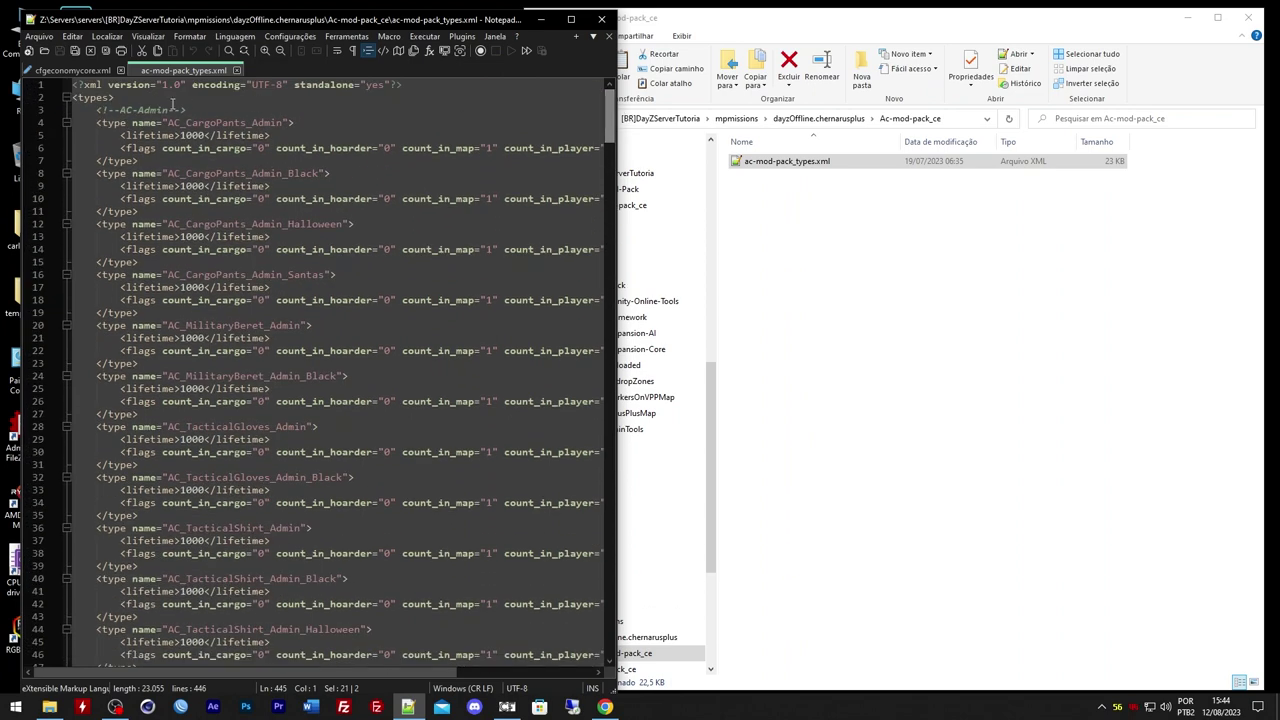
click(113, 97)
drag(121, 97, 73, 85)
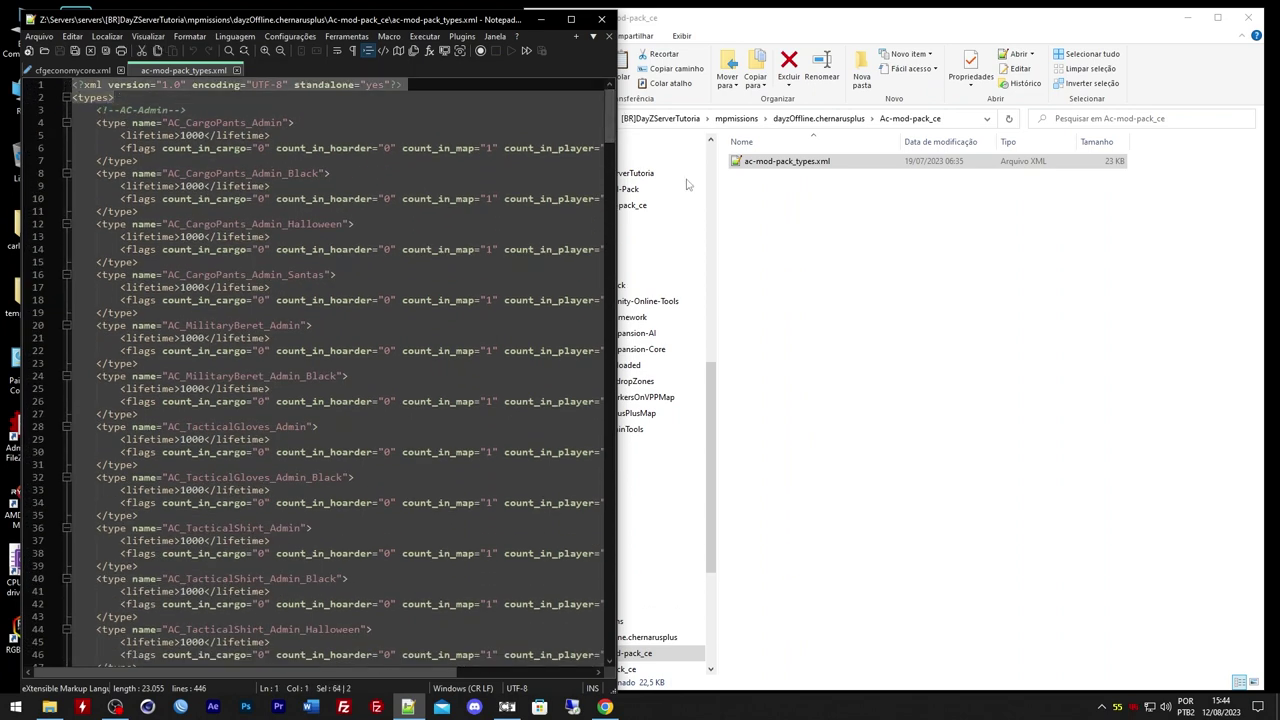
In File Explorer, return to dayzOffline.chernarusplus and open its db folder
click(855, 243)
click(777, 118)
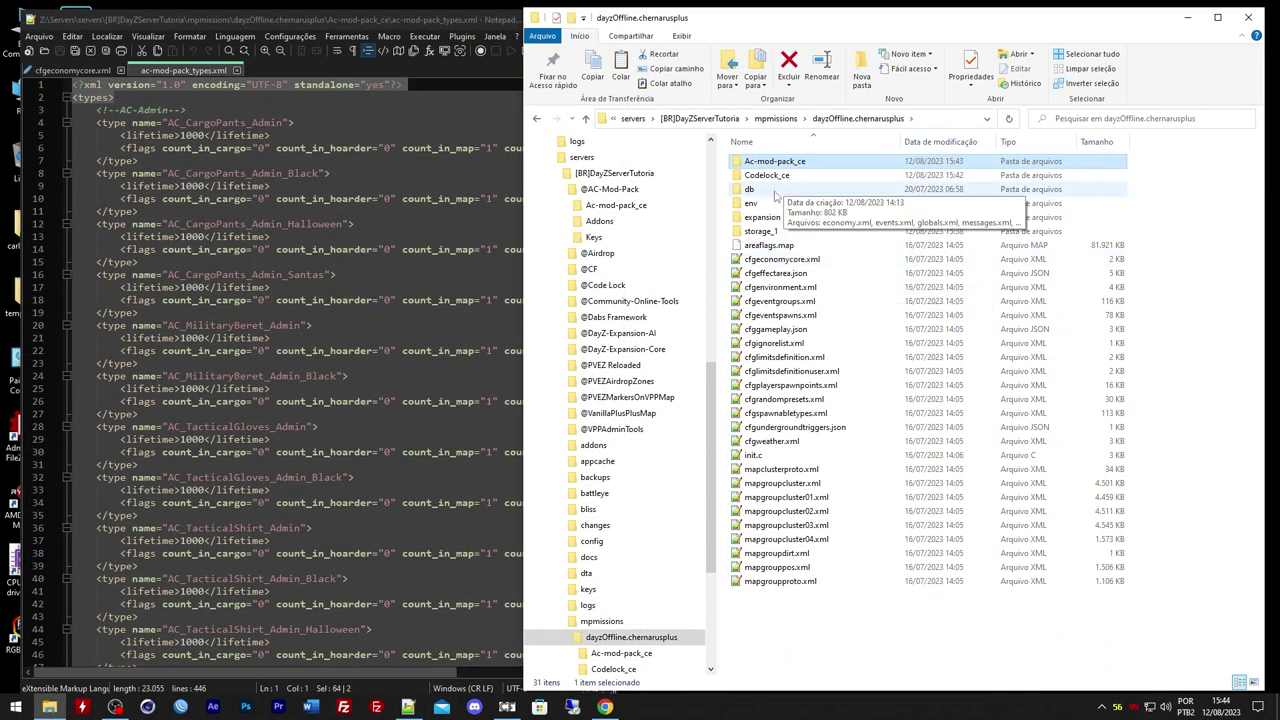
double_click(772, 188)
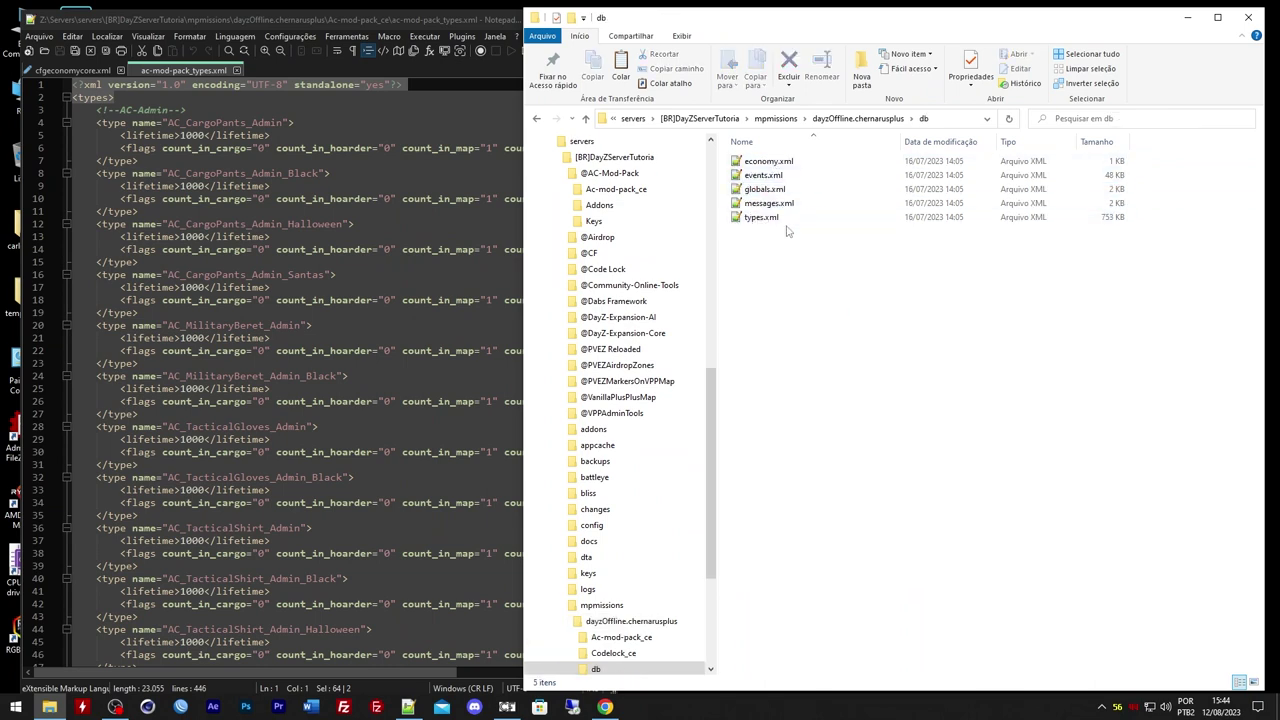
click(858, 119)
Open the mission's db types.xml in Notepad++ and scroll through it
double_click(783, 191)
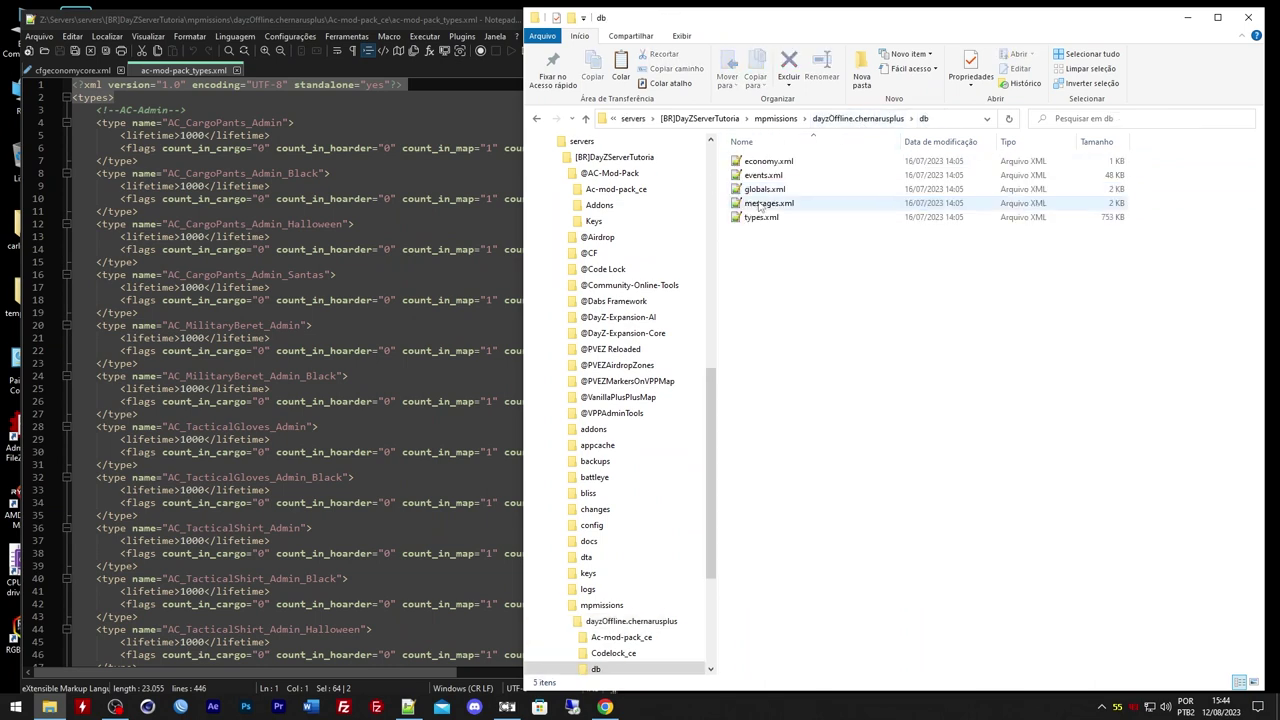
double_click(748, 218)
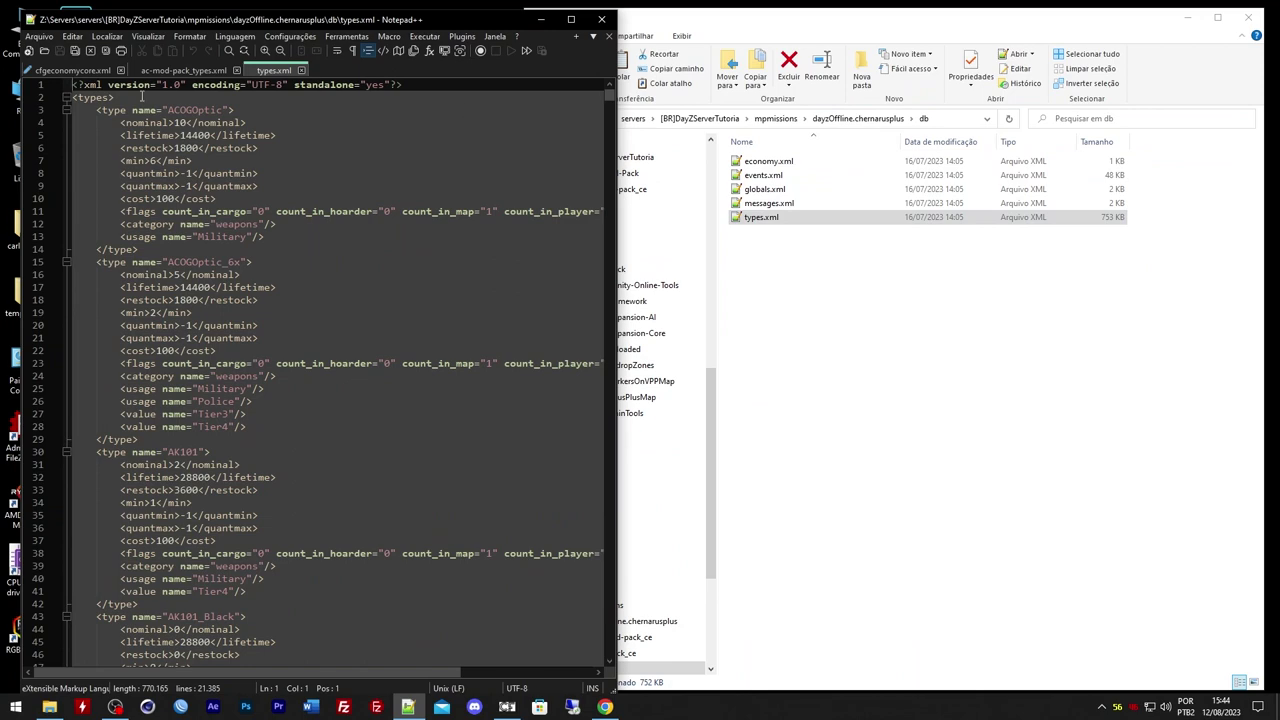
drag(142, 96, 72, 85)
drag(609, 94, 614, 660)
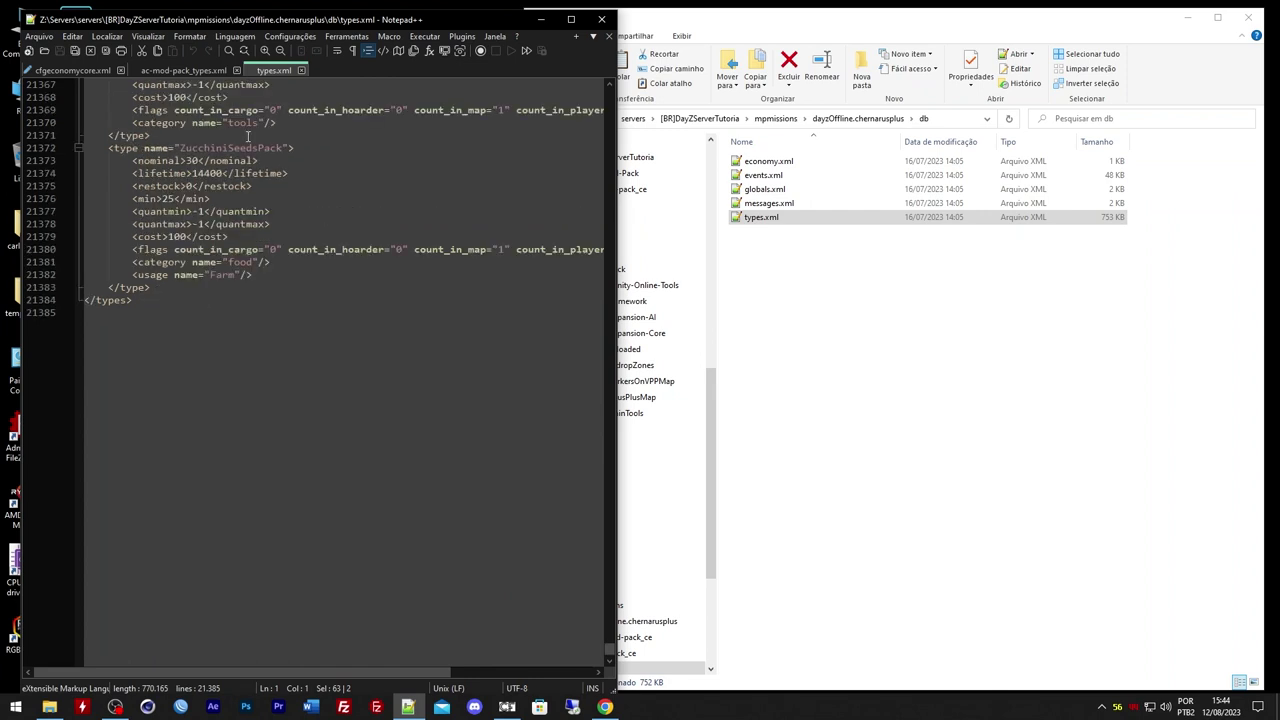
Compare ac-mod-pack_types.xml against the mission's types.xml side by side
click(165, 70)
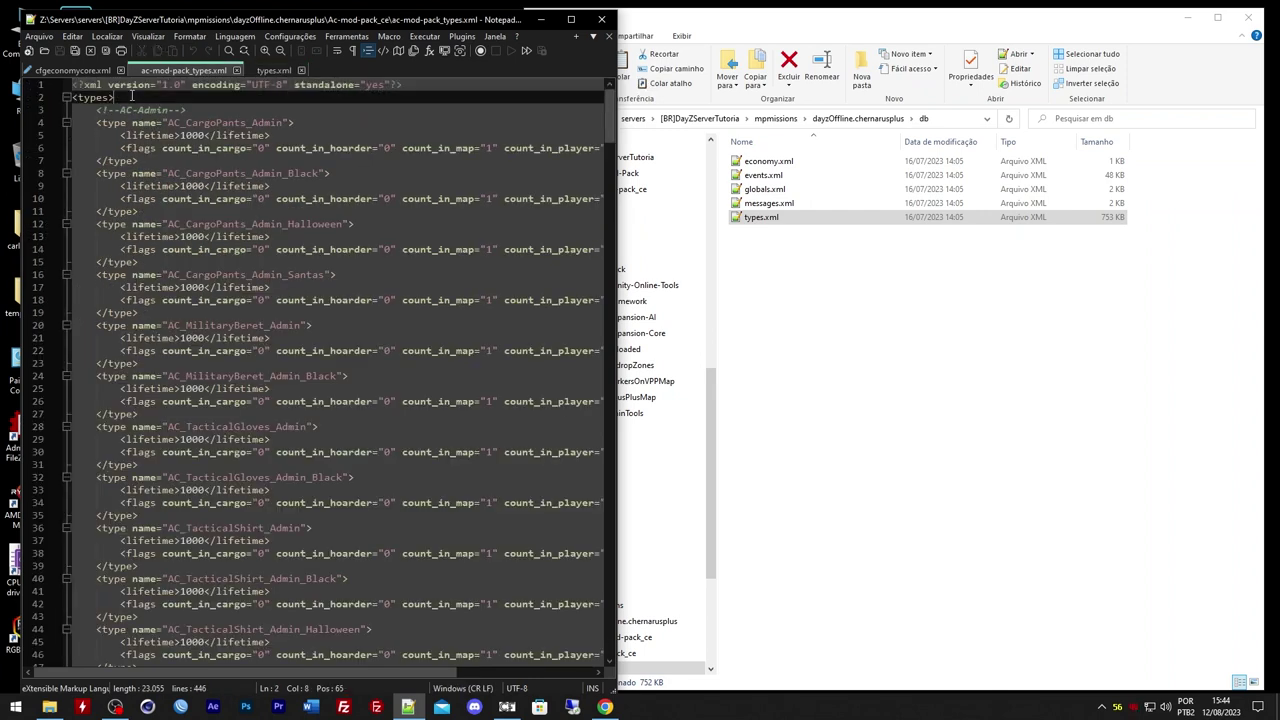
click(271, 70)
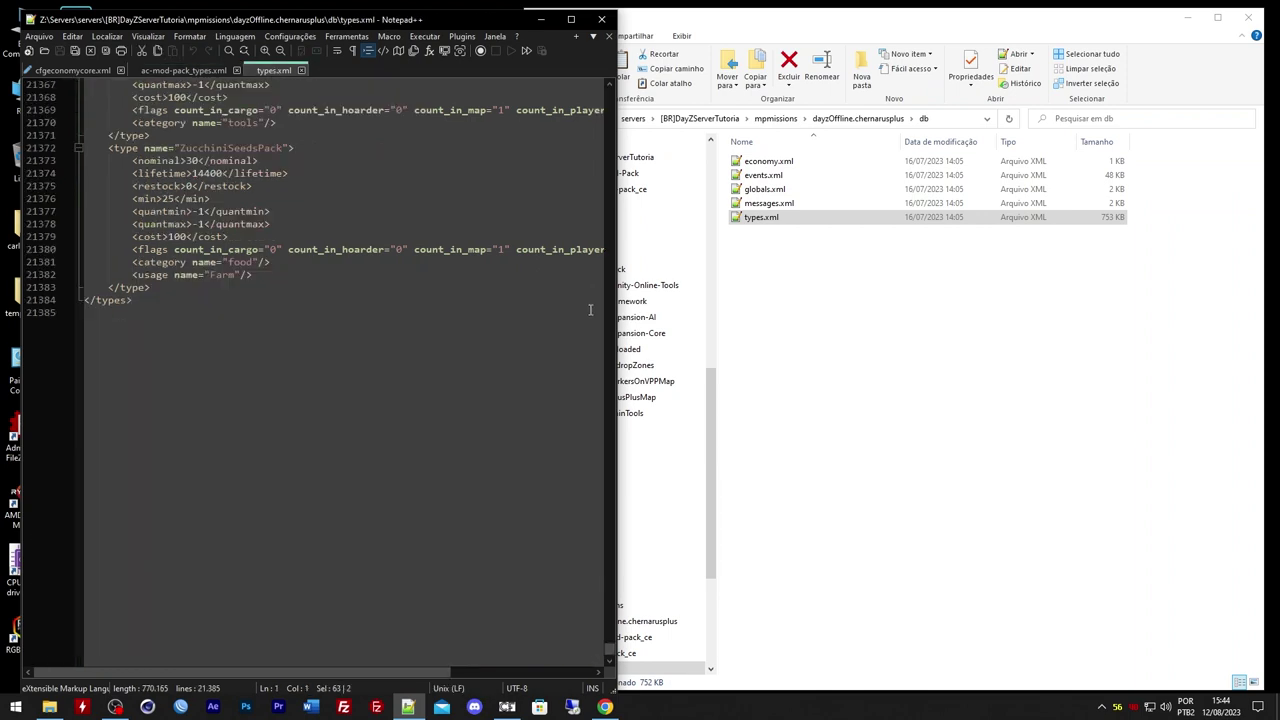
drag(607, 652, 578, 73)
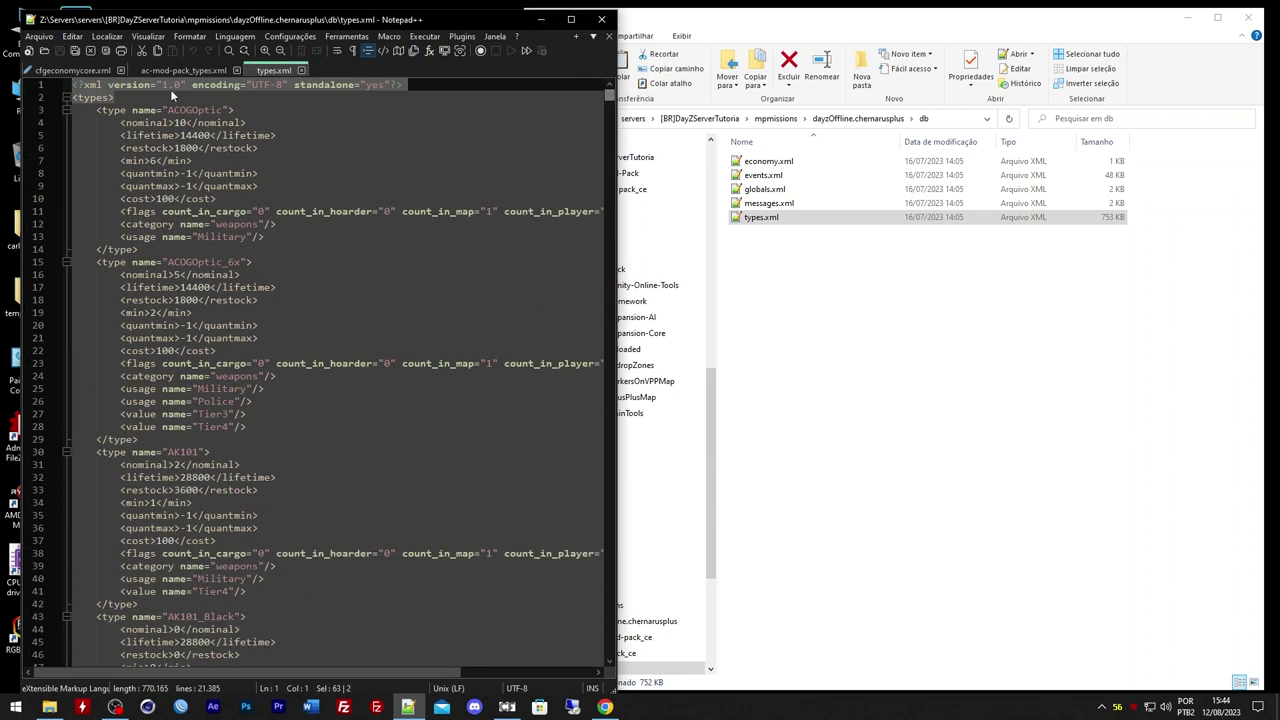
click(221, 70)
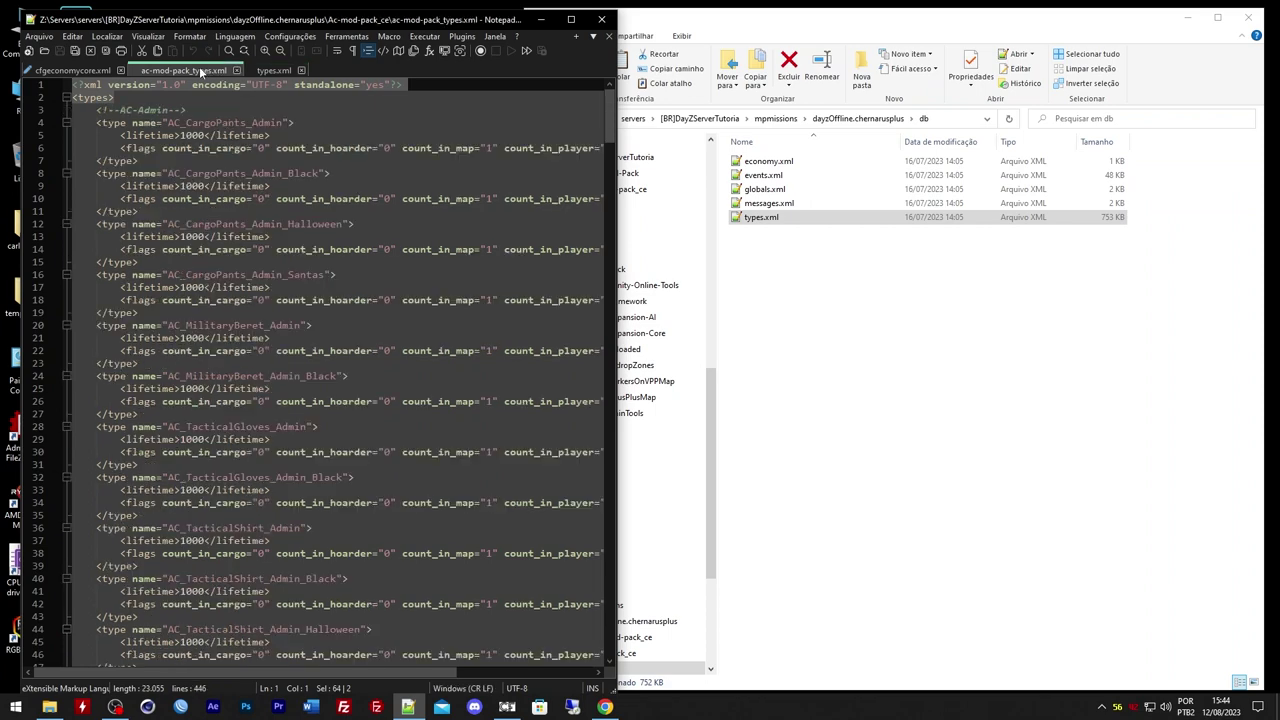
click(270, 71)
click(216, 72)
click(272, 71)
click(216, 72)
click(272, 71)
click(216, 72)
drag(609, 112, 621, 590)
Compare the endings of both types files, marking the closing </types> tag in types.xml
click(273, 71)
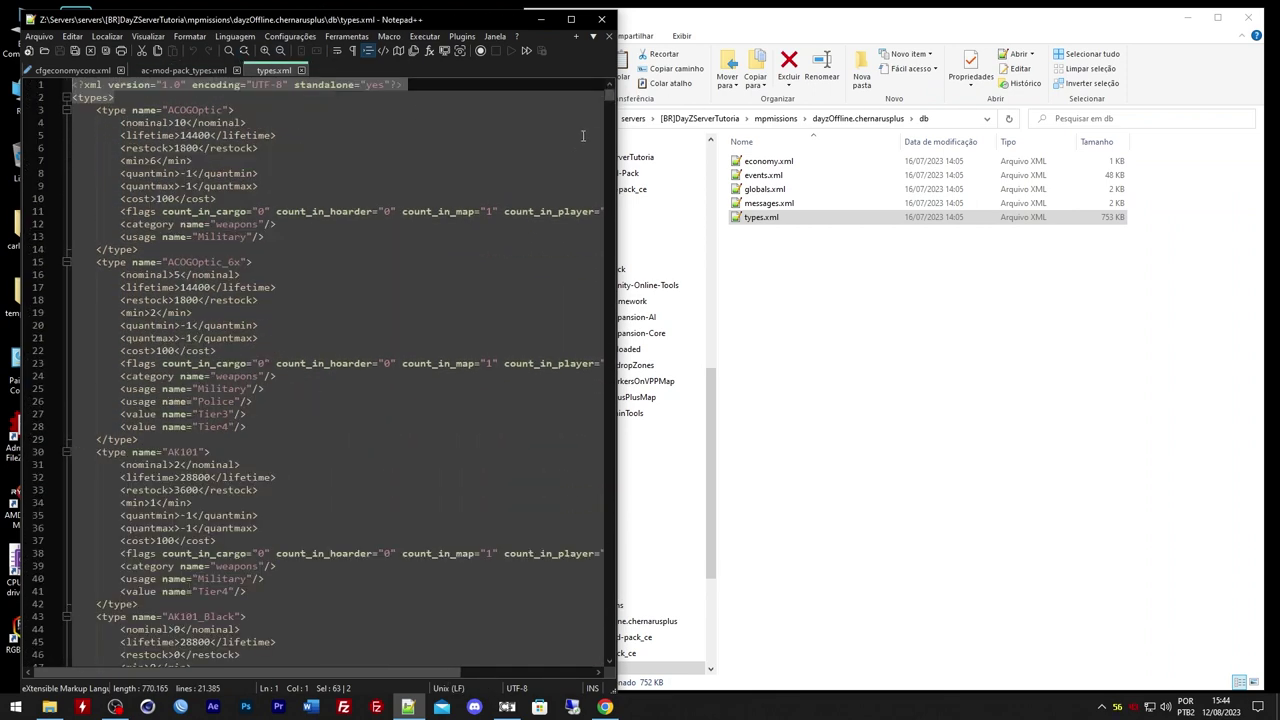
drag(609, 88, 653, 657)
scroll(543, 380, up, 5)
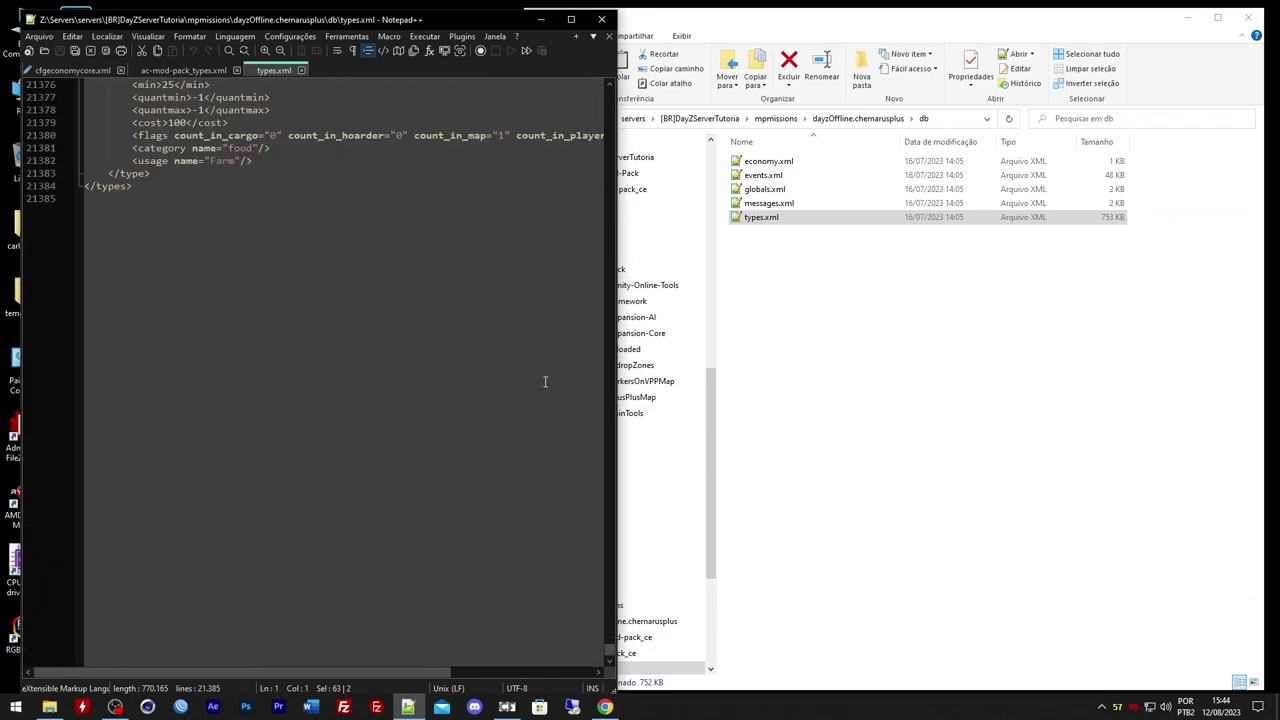
click(184, 71)
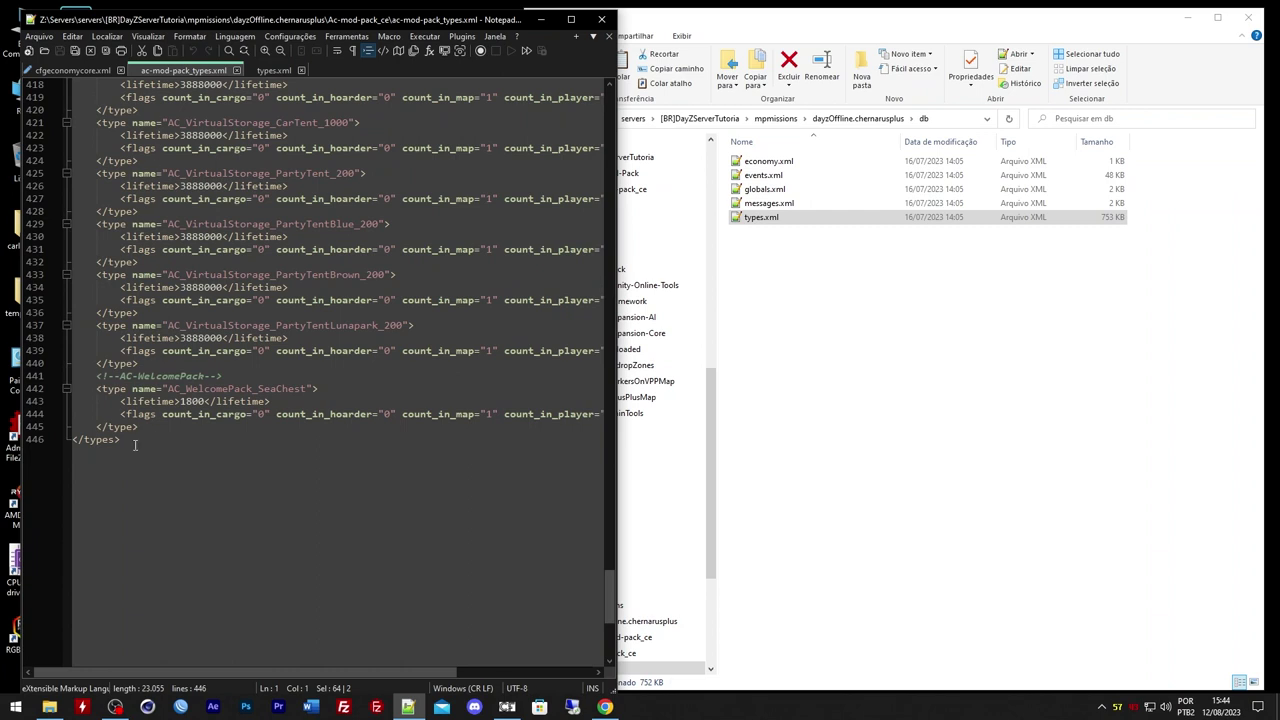
scroll(200, 386, down, 4)
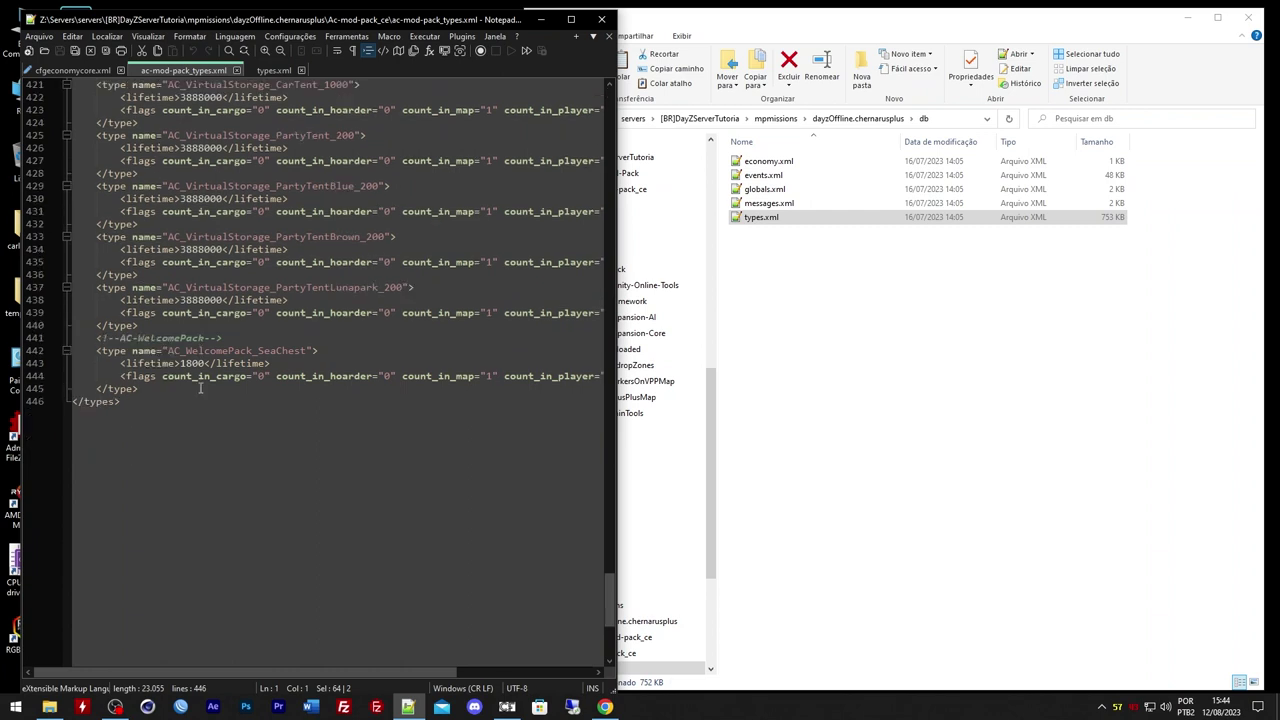
click(264, 70)
drag(124, 302, 111, 291)
click(184, 71)
click(279, 70)
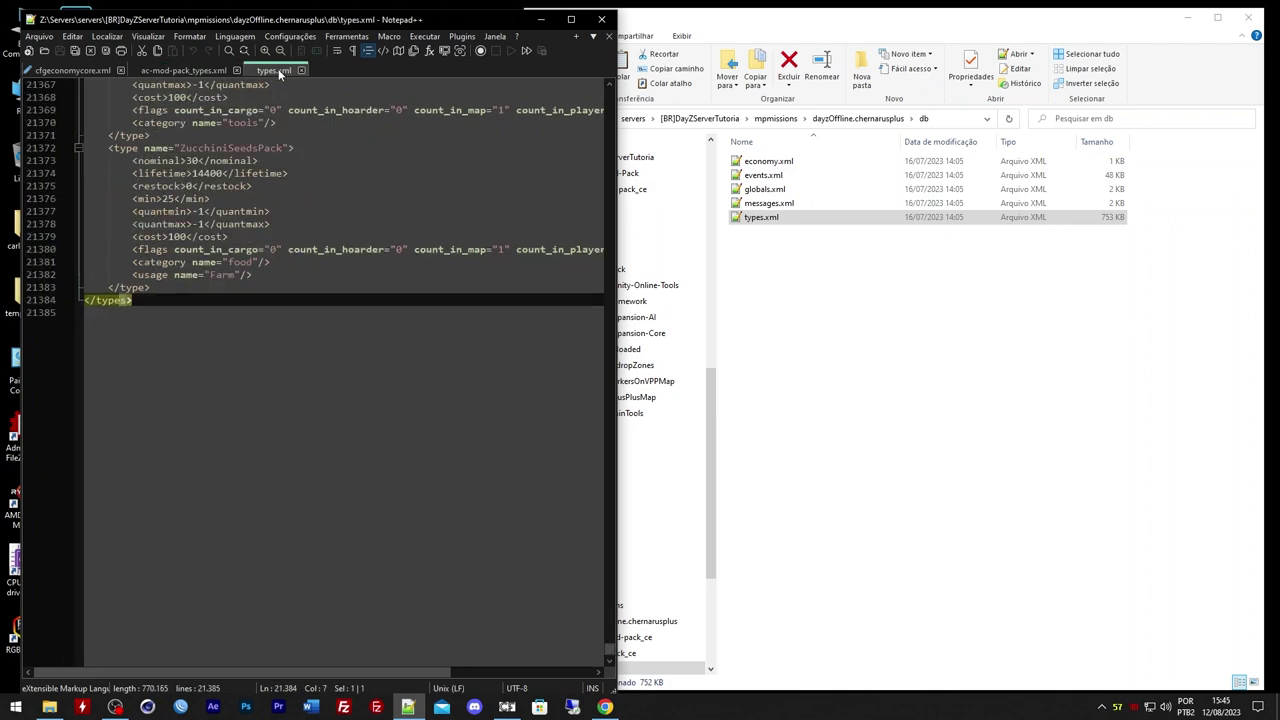
click(187, 71)
key(ctrl+Tab)
click(191, 69)
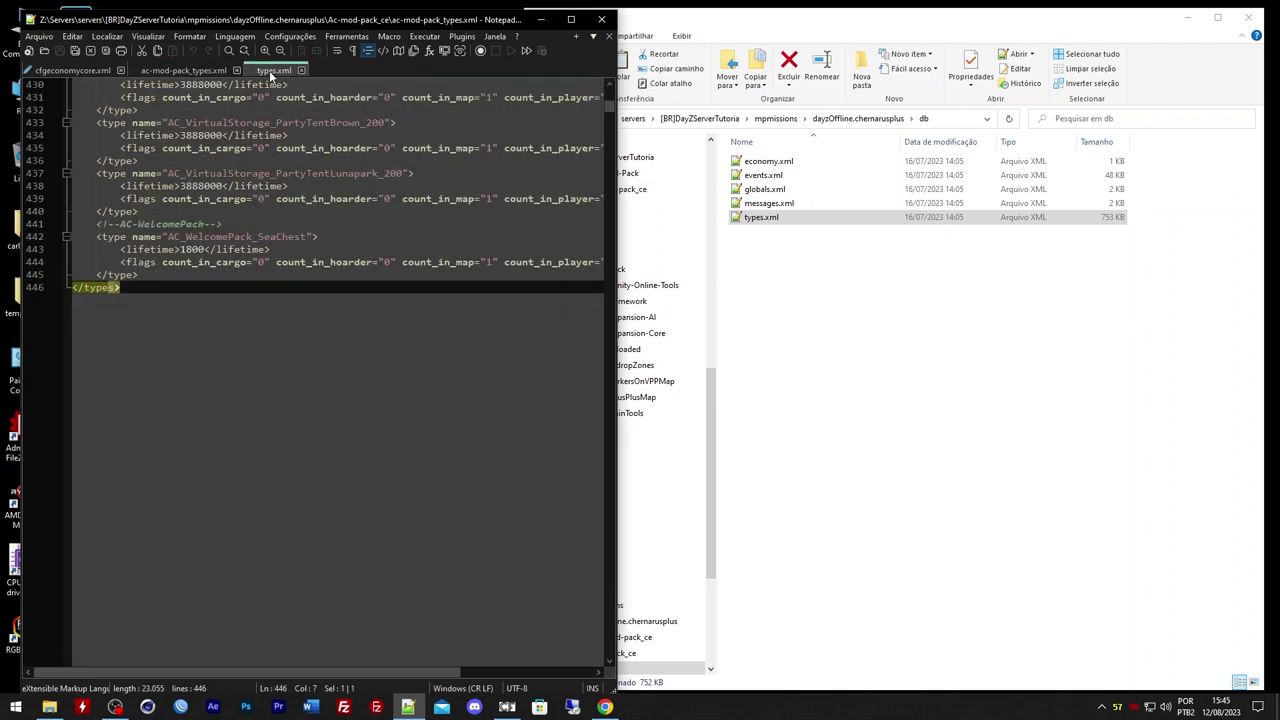
key(ctrl+Tab)
Close ac-mod-pack_types.xml, leaving the mission's types.xml open
click(207, 186)
click(185, 72)
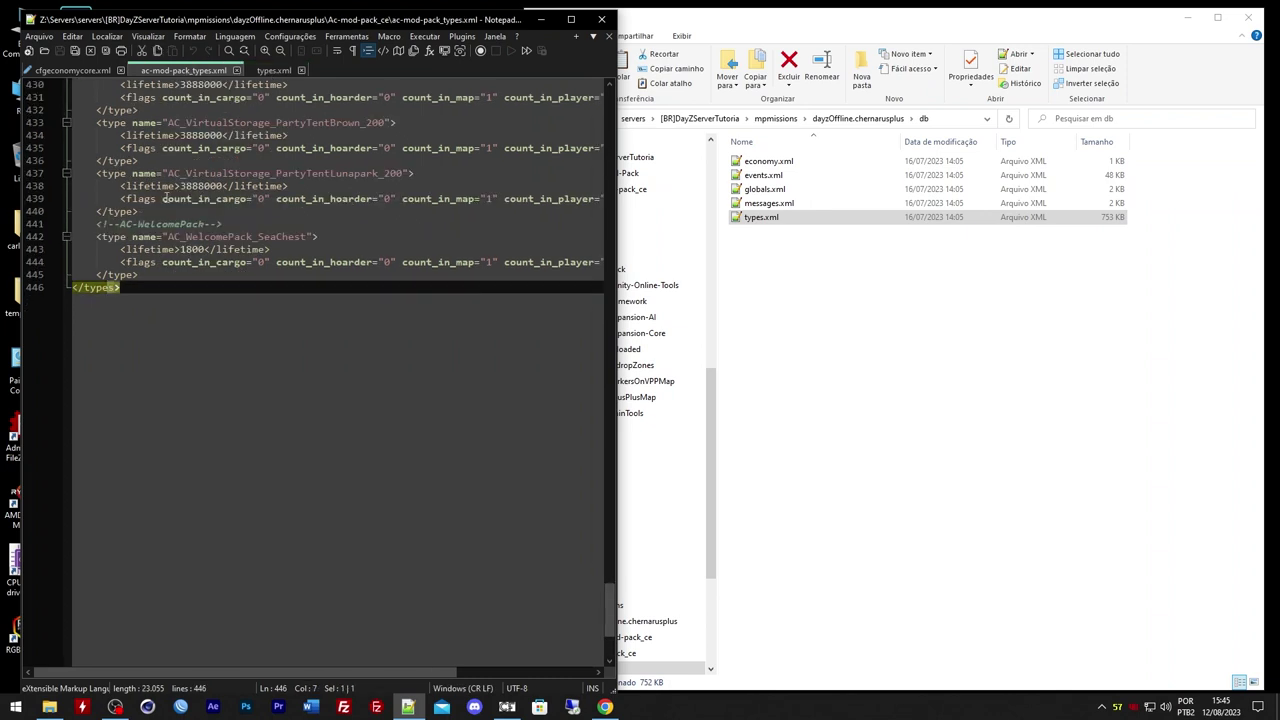
click(237, 71)
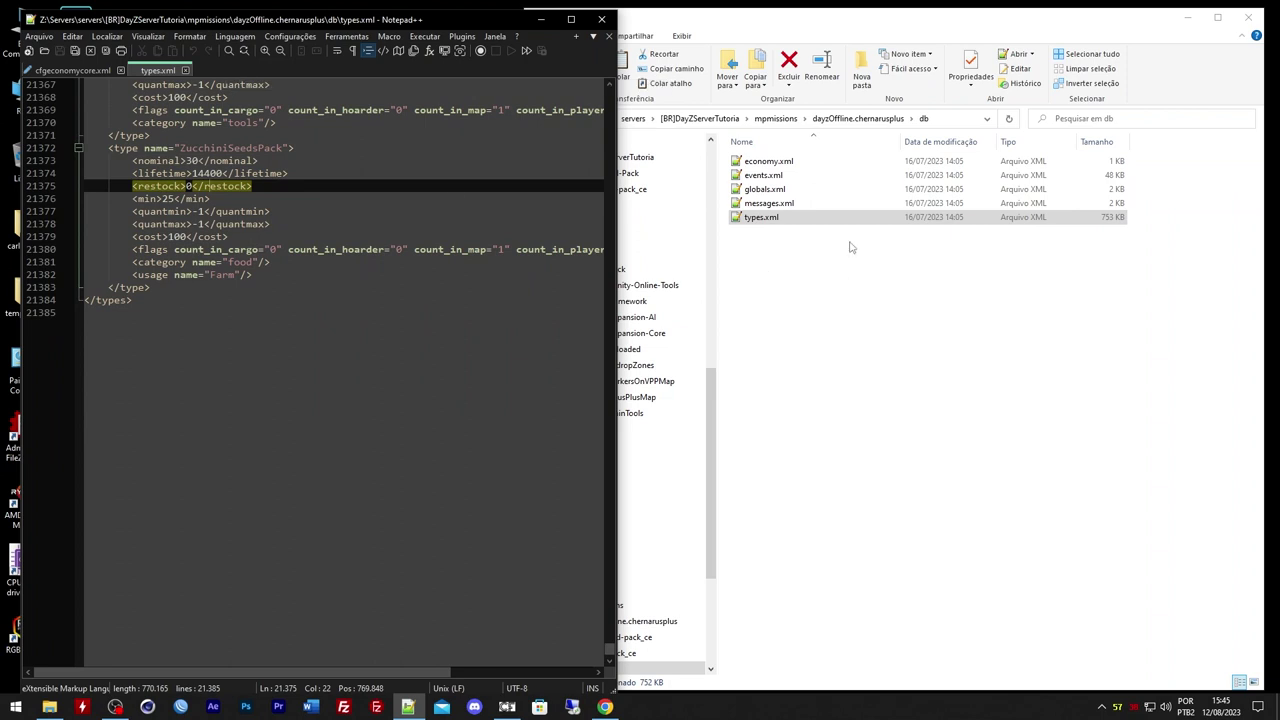
click(850, 119)
Open Codelock_types.xml from Codelock_ce and add </types> after its closing </type> tag
double_click(766, 175)
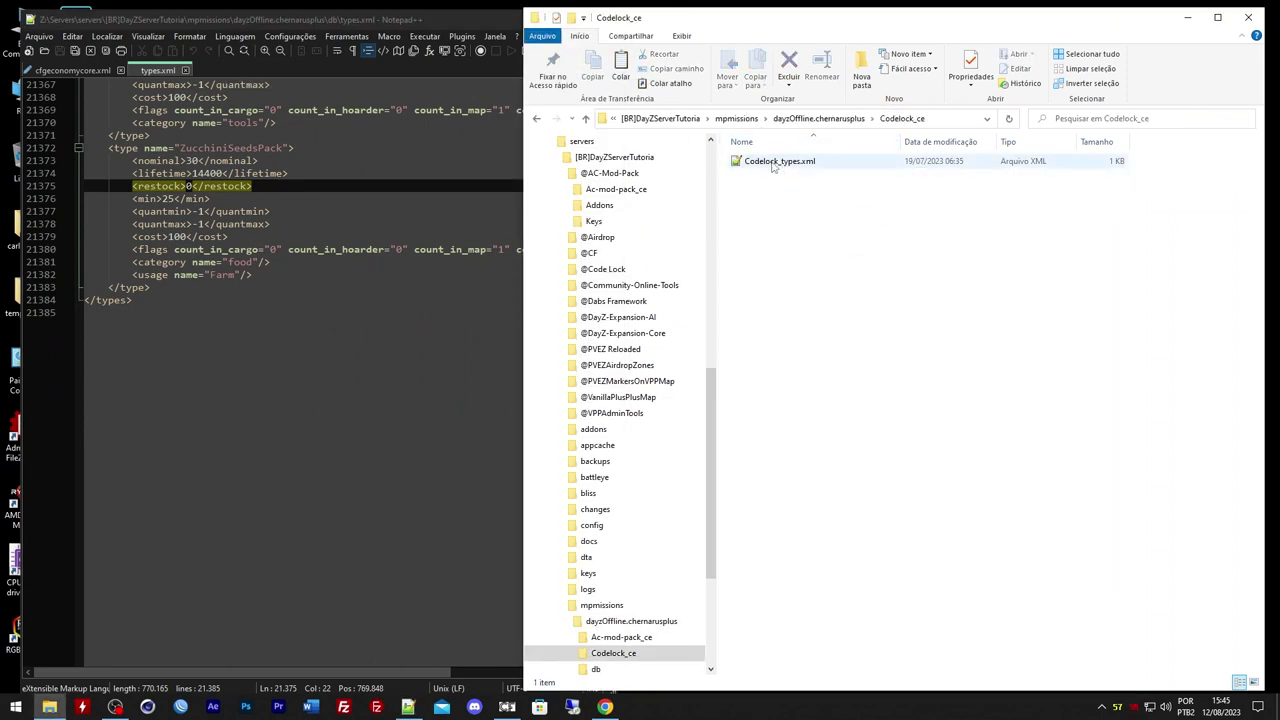
double_click(774, 162)
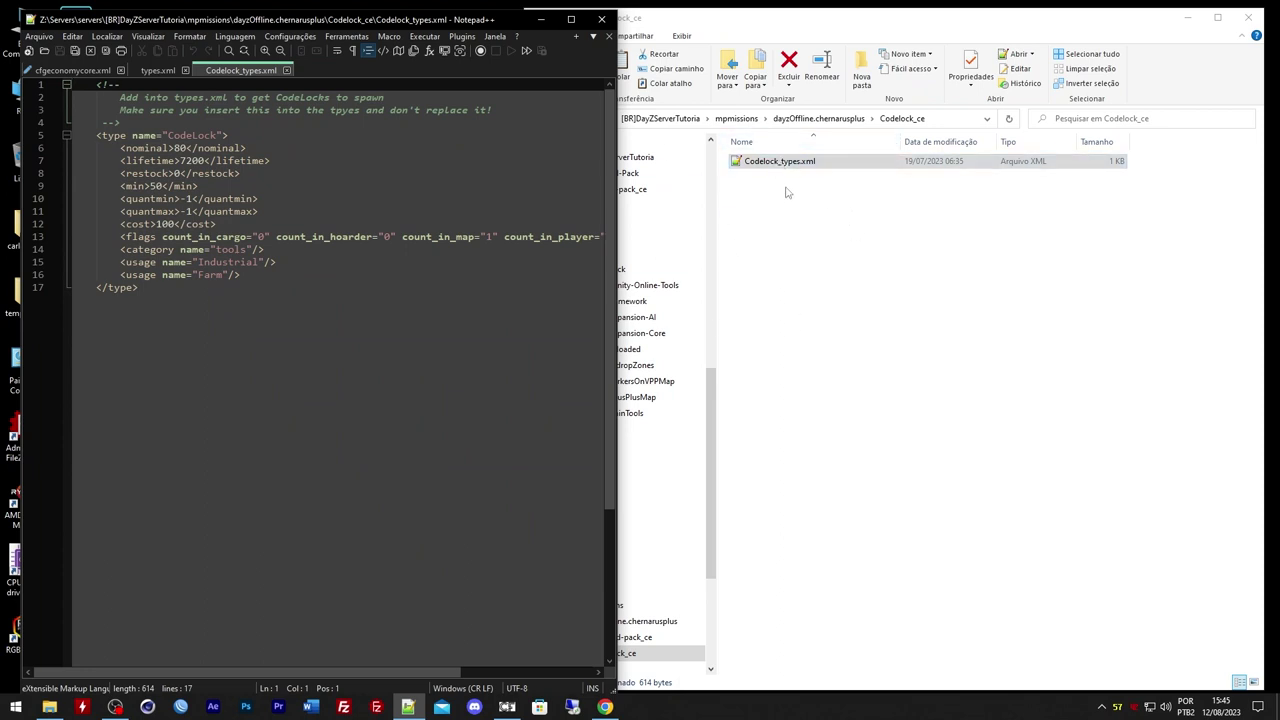
click(158, 70)
drag(148, 306, 84, 300)
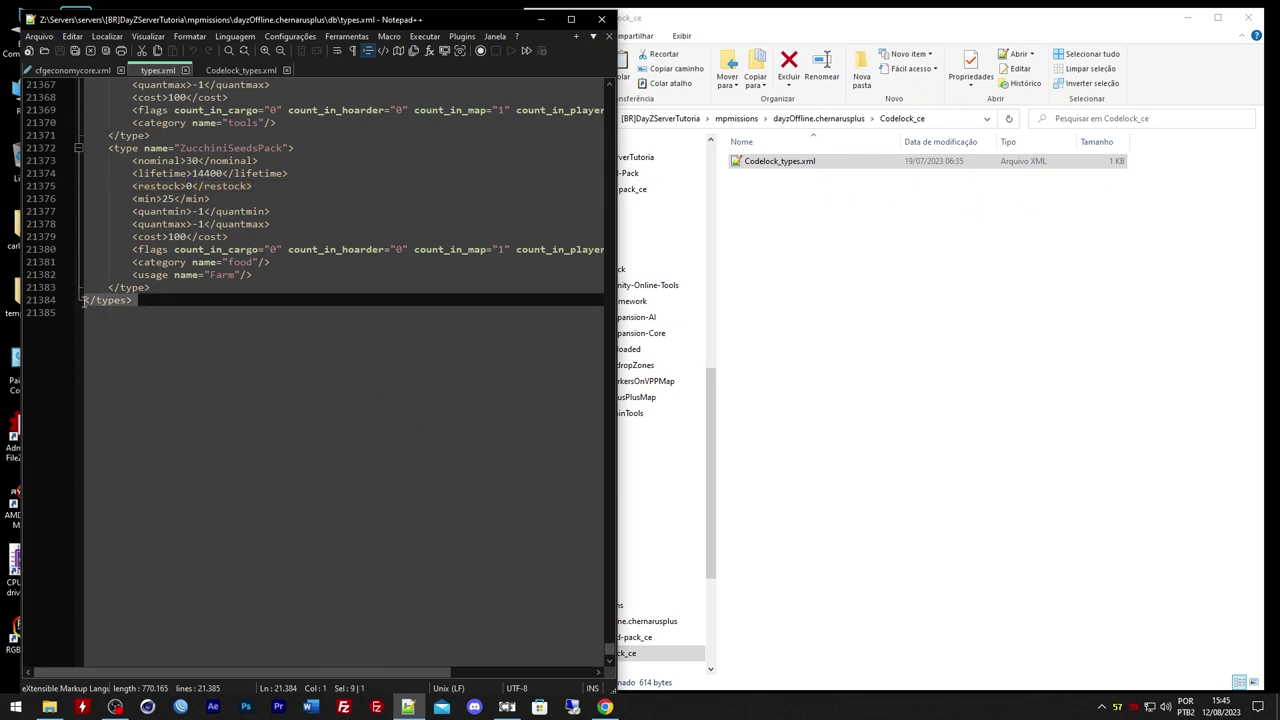
click(229, 72)
click(146, 287)
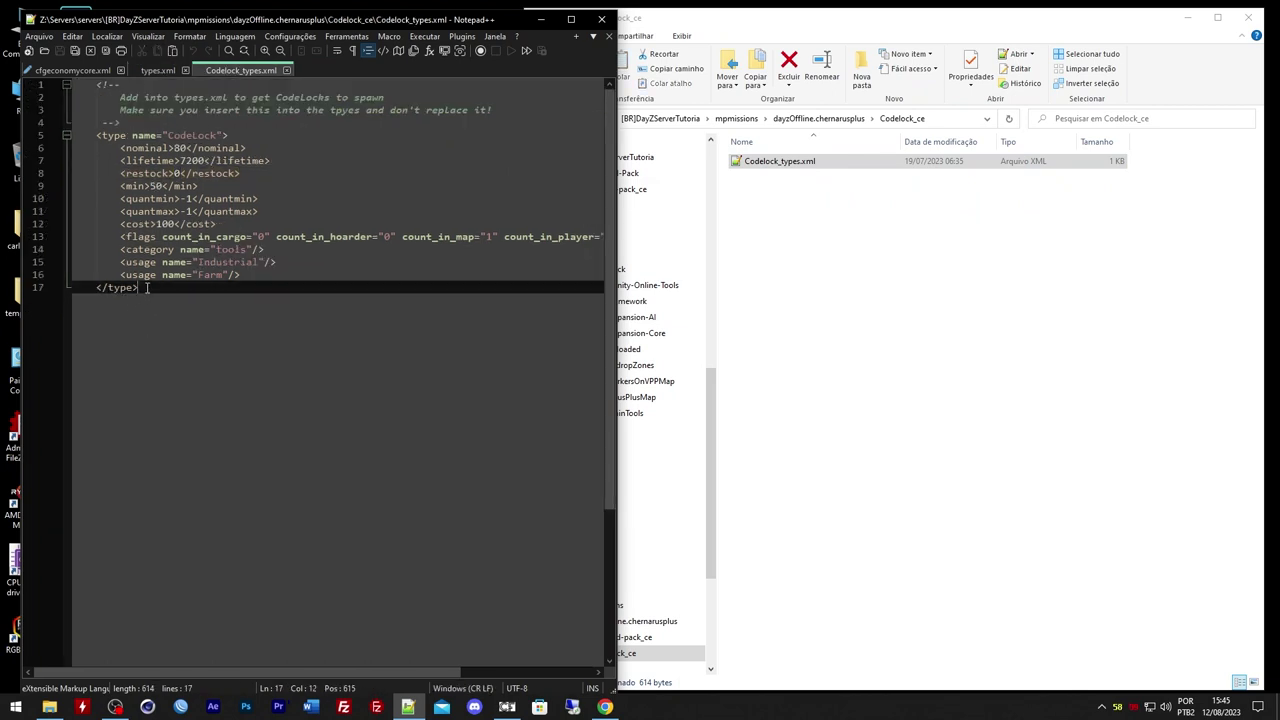
key(Return)
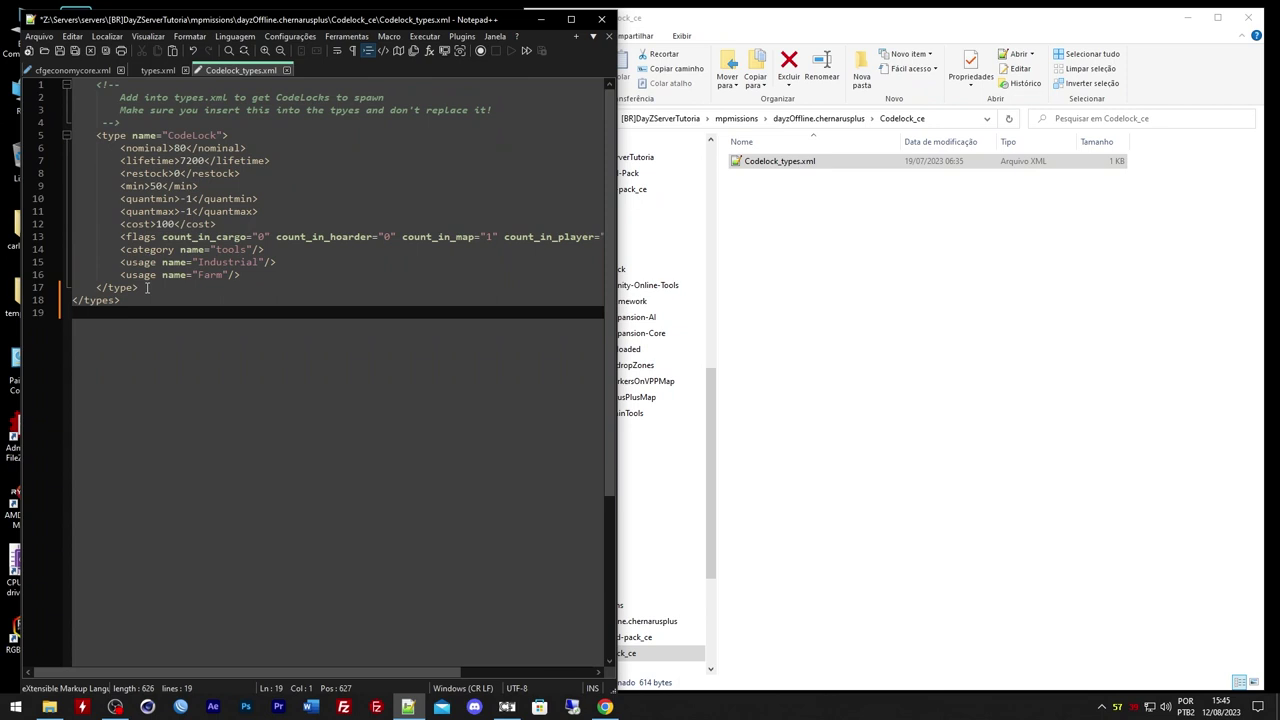
key(BackSpace)
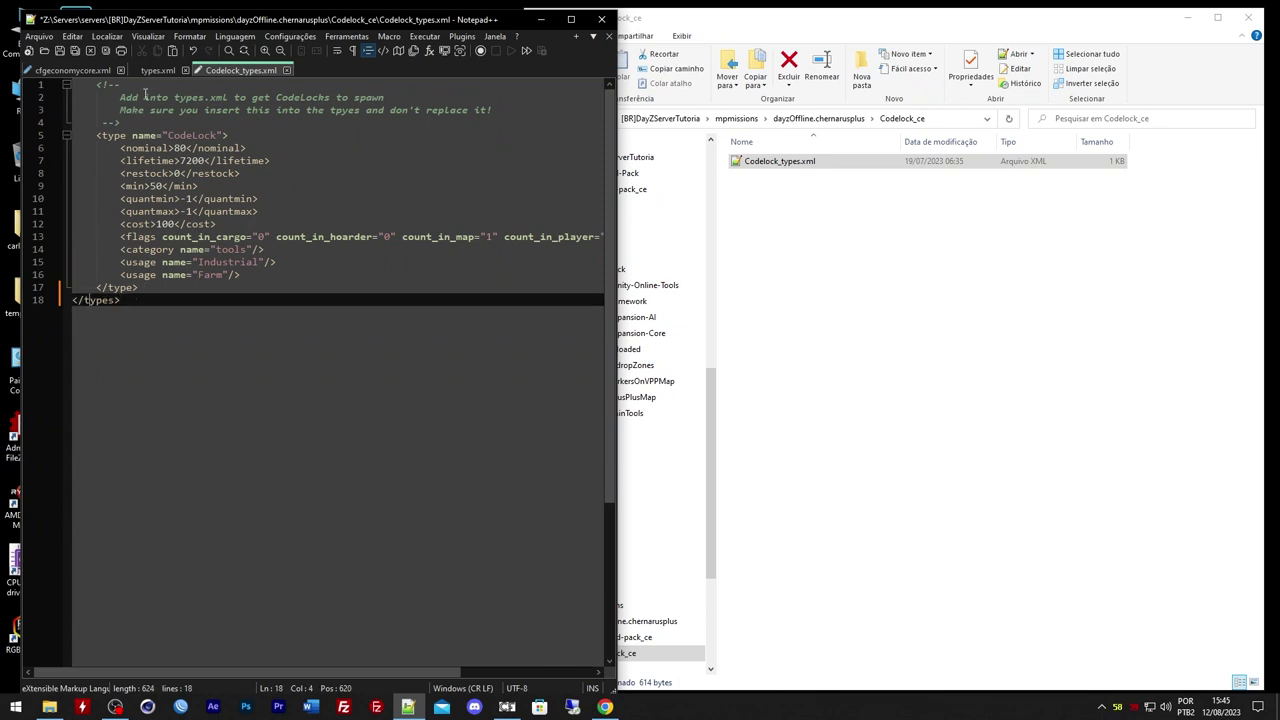
Check types.xml and select its XML declaration and opening <types> lines for copying
click(155, 72)
click(212, 72)
click(155, 72)
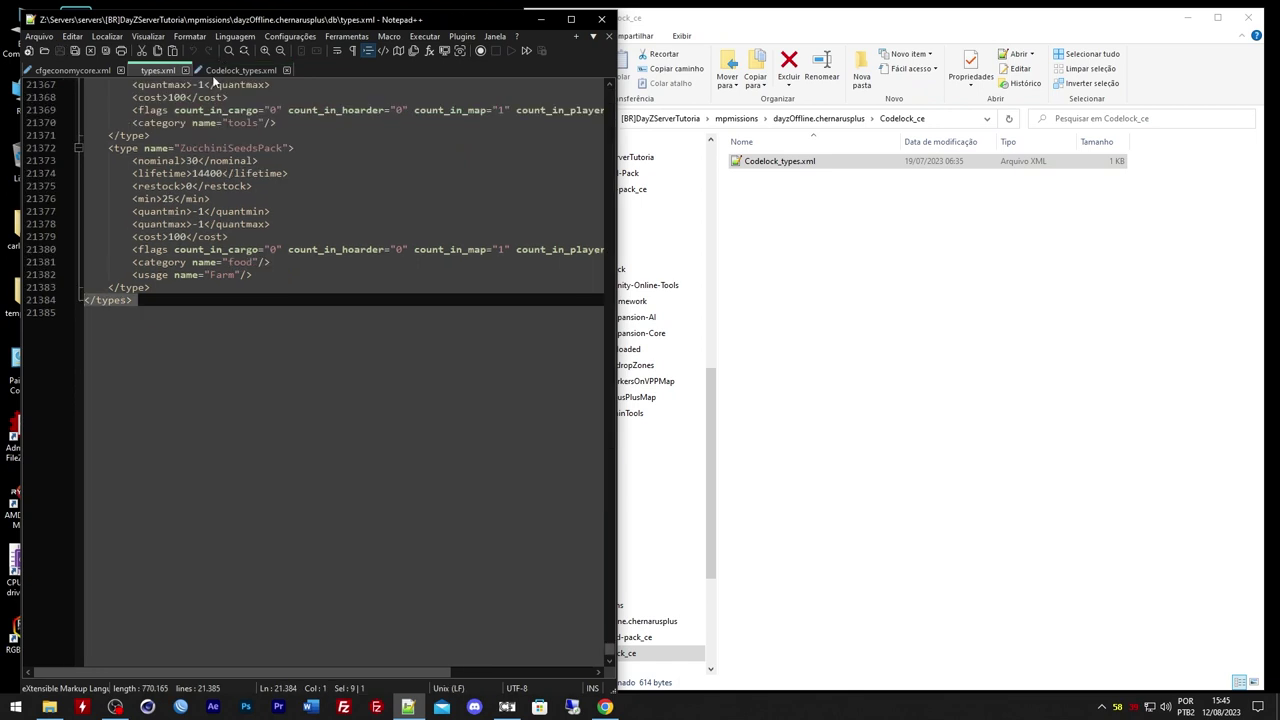
click(214, 72)
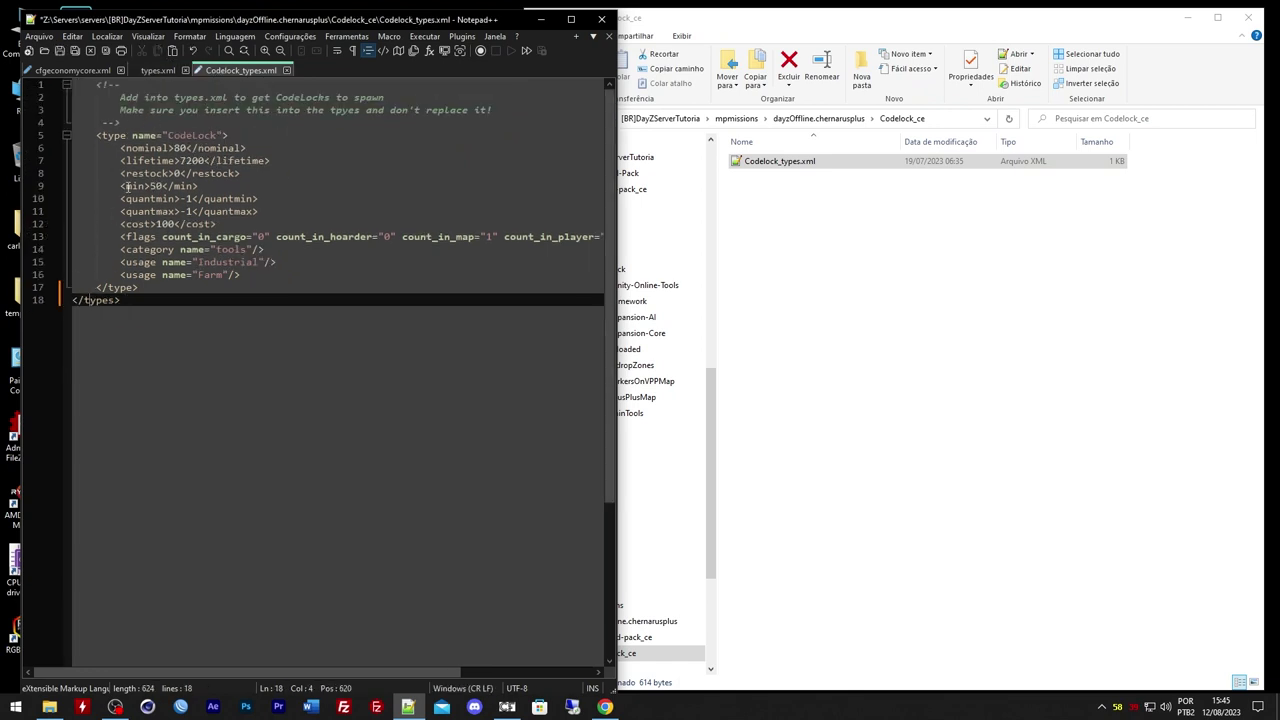
click(146, 69)
click(90, 302)
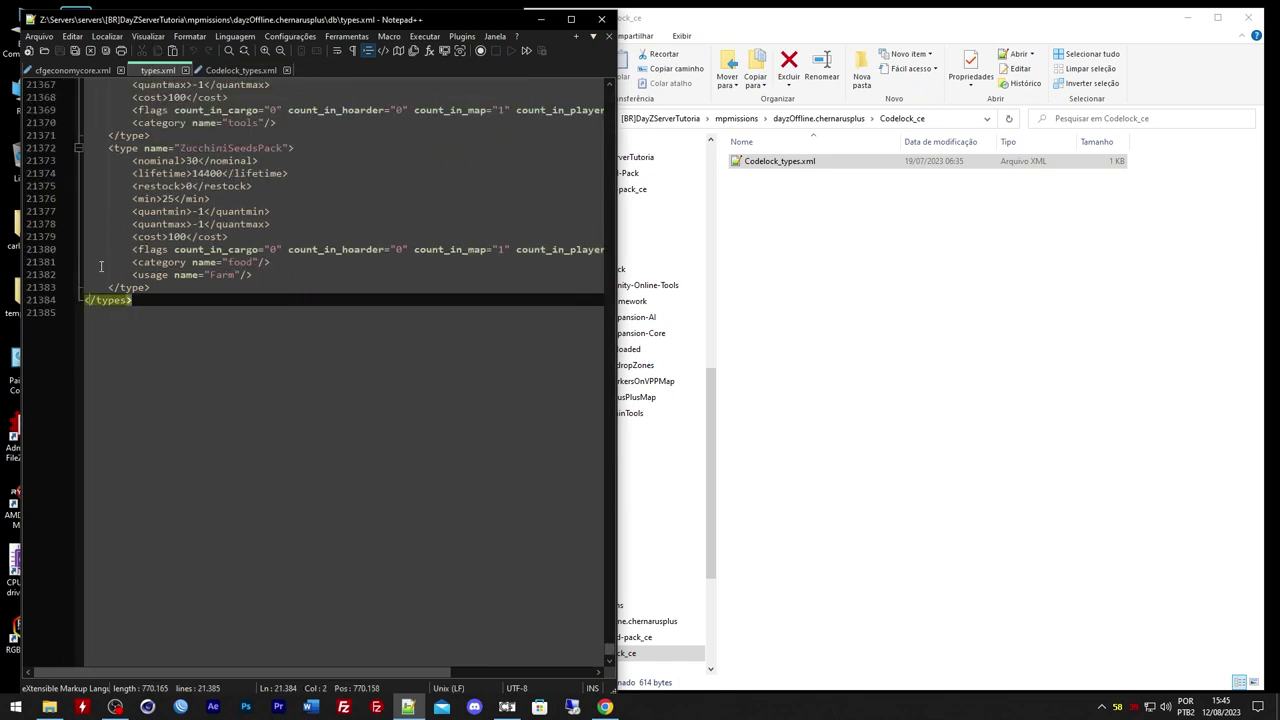
drag(610, 652, 461, 113)
drag(122, 97, 55, 72)
key(ctrl+c)
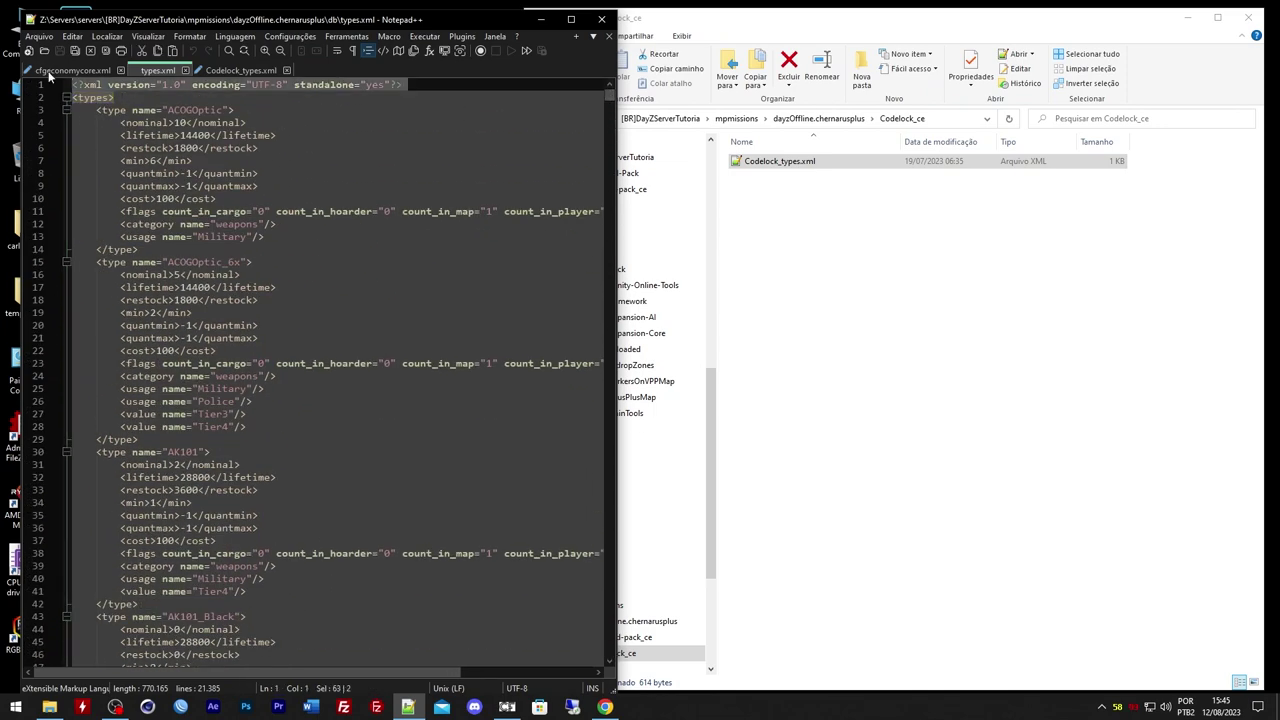
click(230, 71)
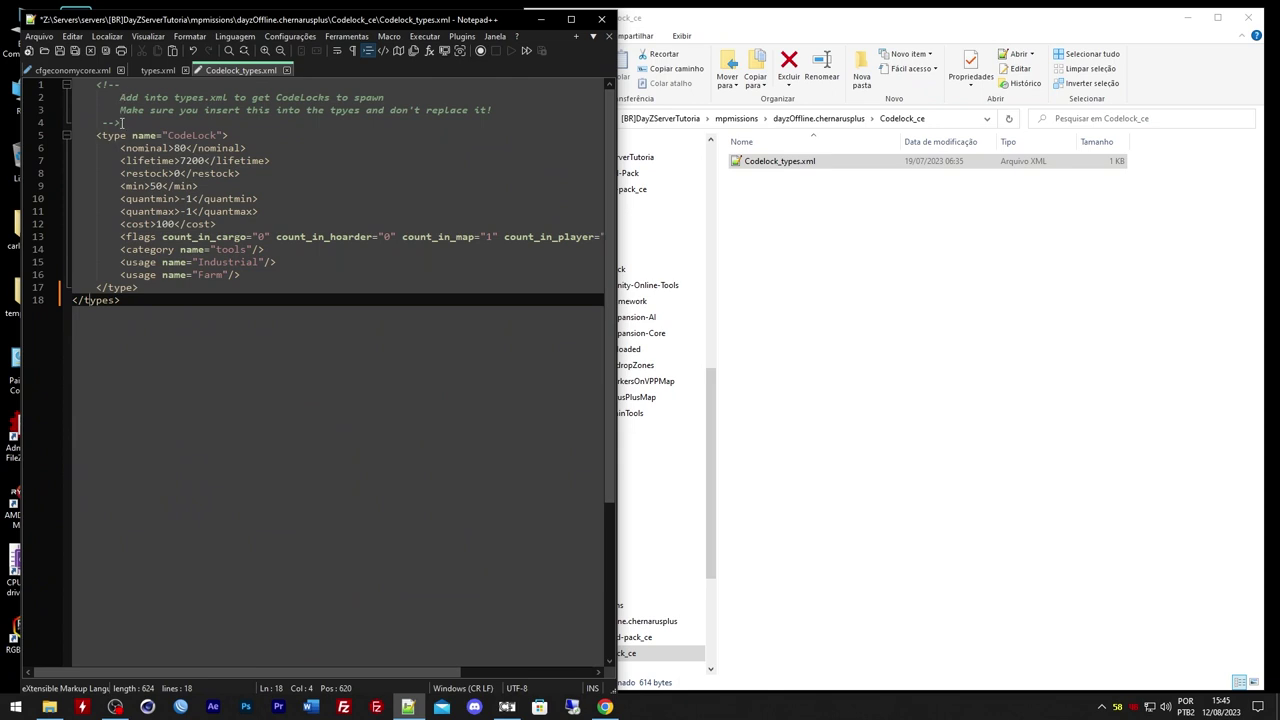
Replace the comment header with the XML declaration and <types> lines, then save Codelock_types.xml
drag(135, 124, 3, 30)
key(ctrl+v)
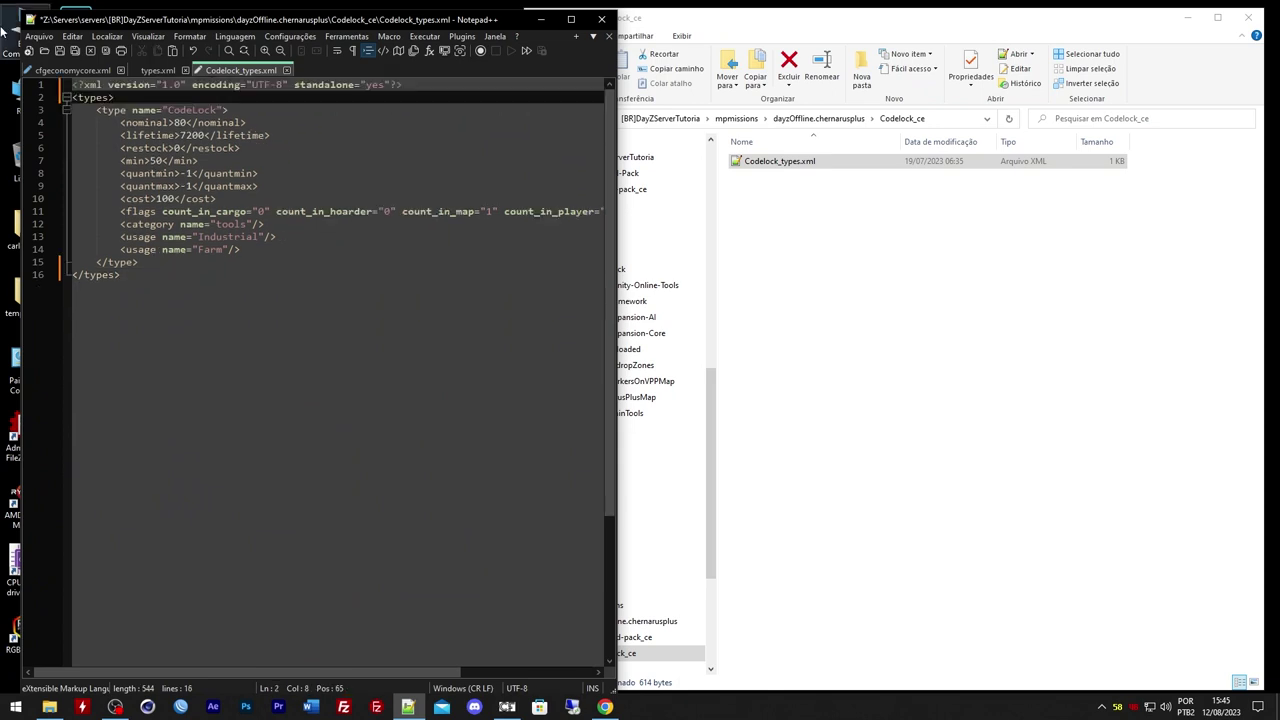
click(98, 97)
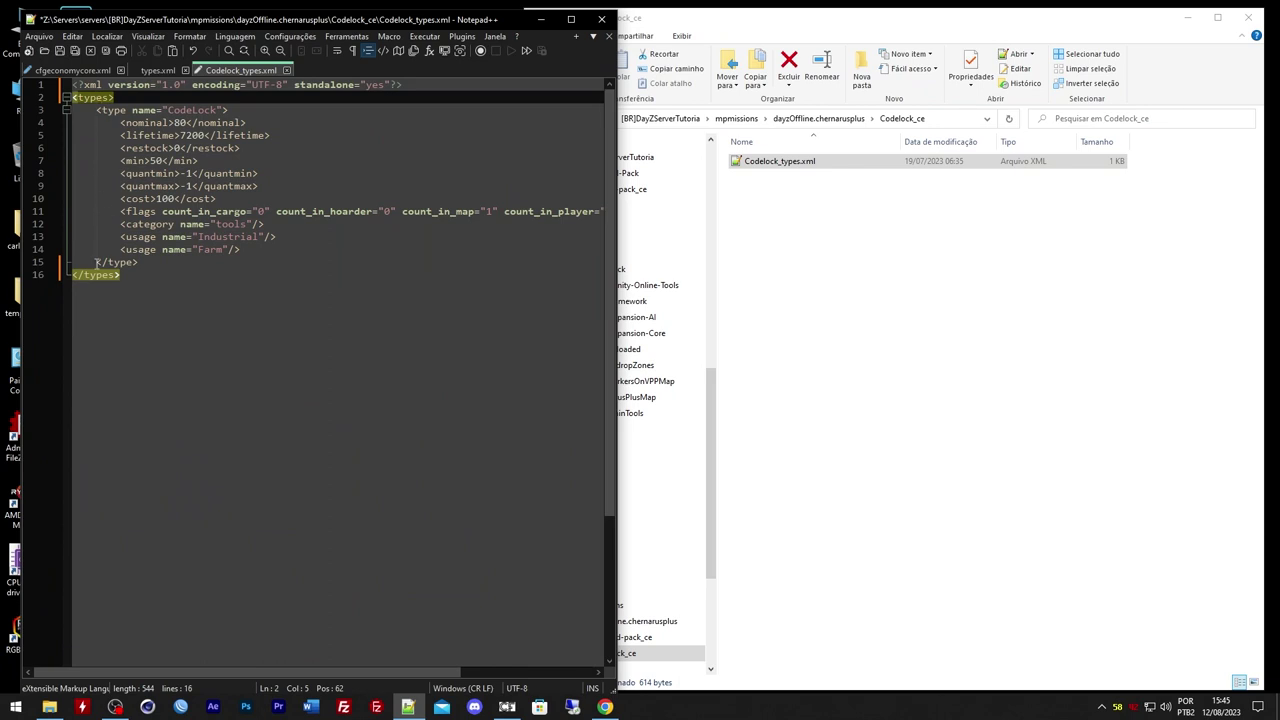
click(108, 110)
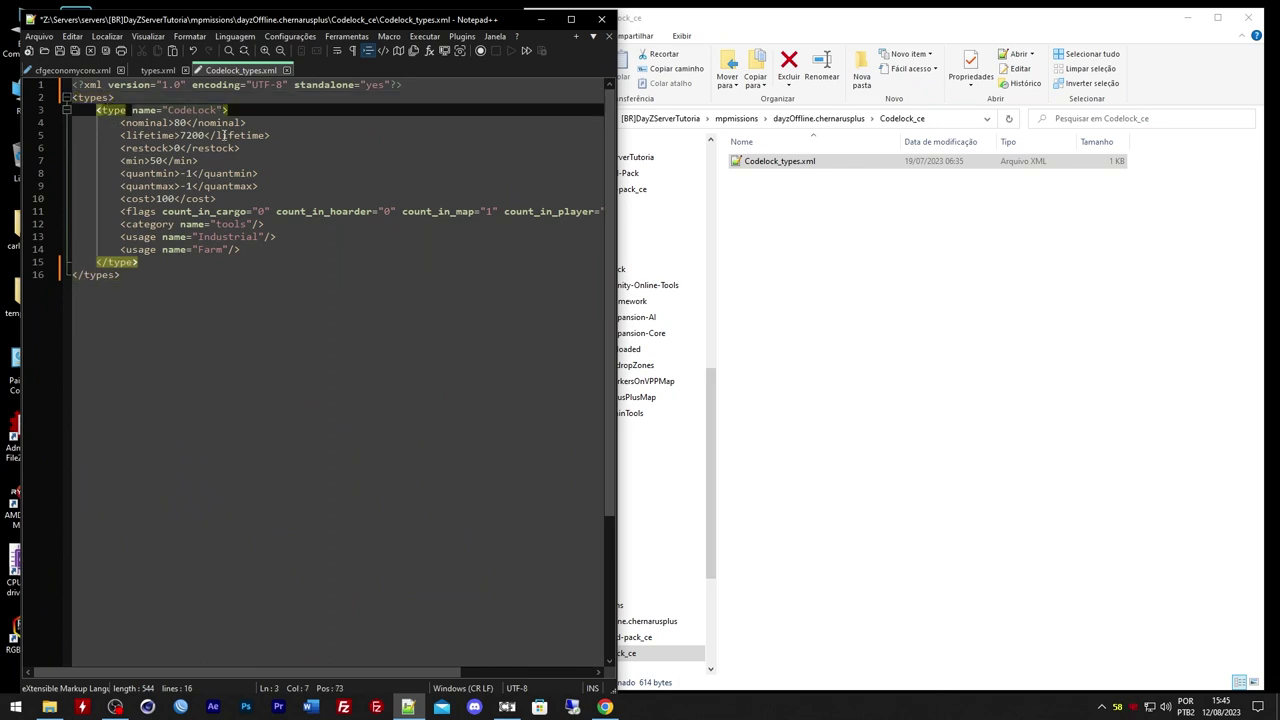
click(59, 51)
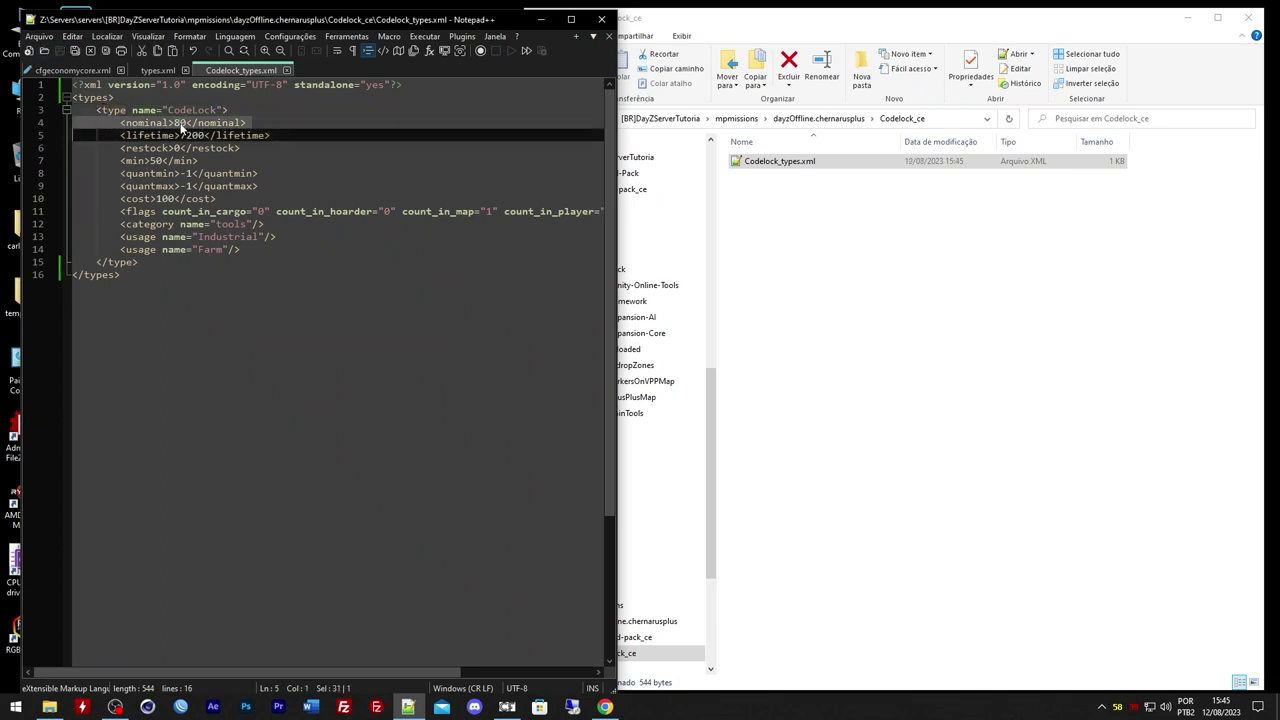
Inspect the CodeLock entry's nominal value of 80
double_click(182, 122)
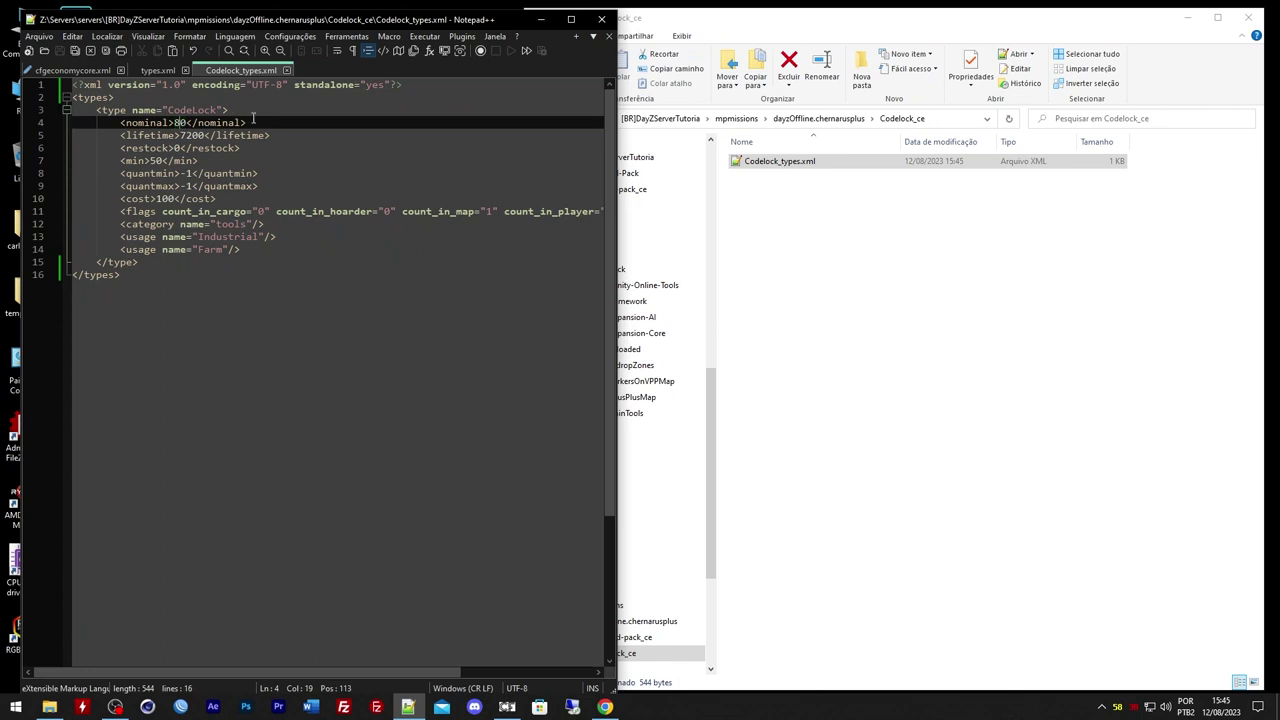
drag(248, 122, 120, 122)
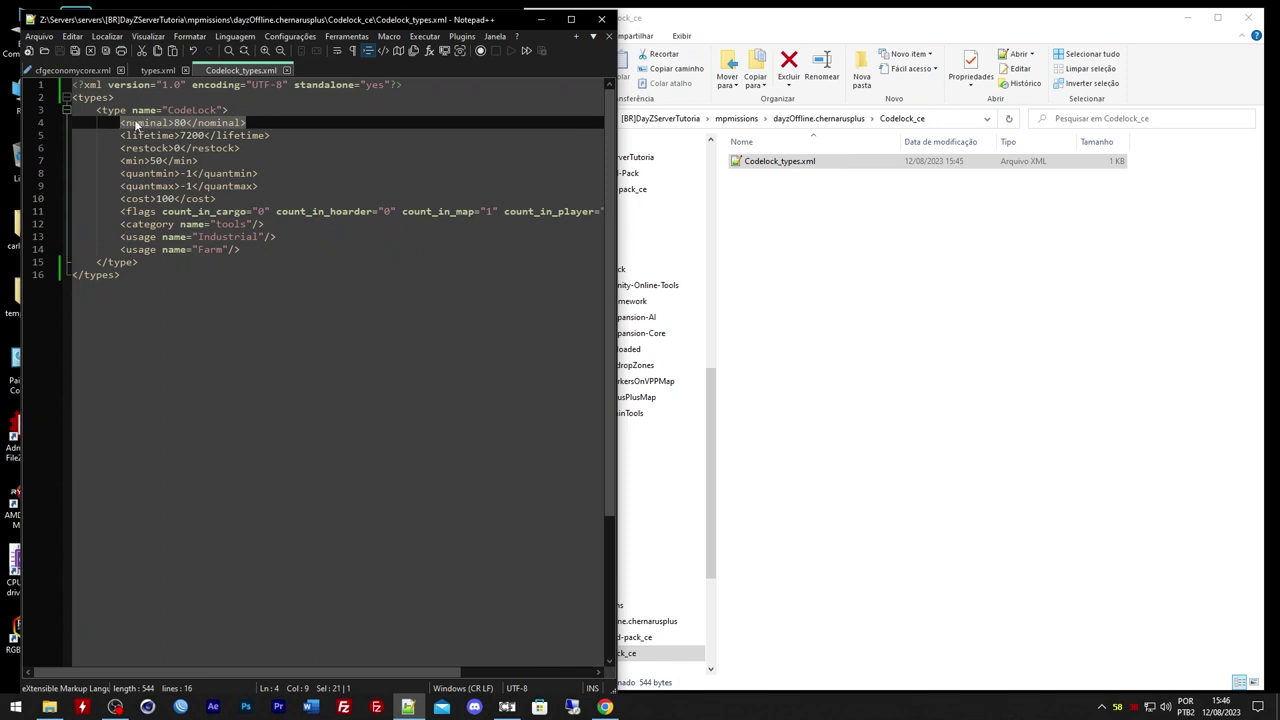
double_click(178, 122)
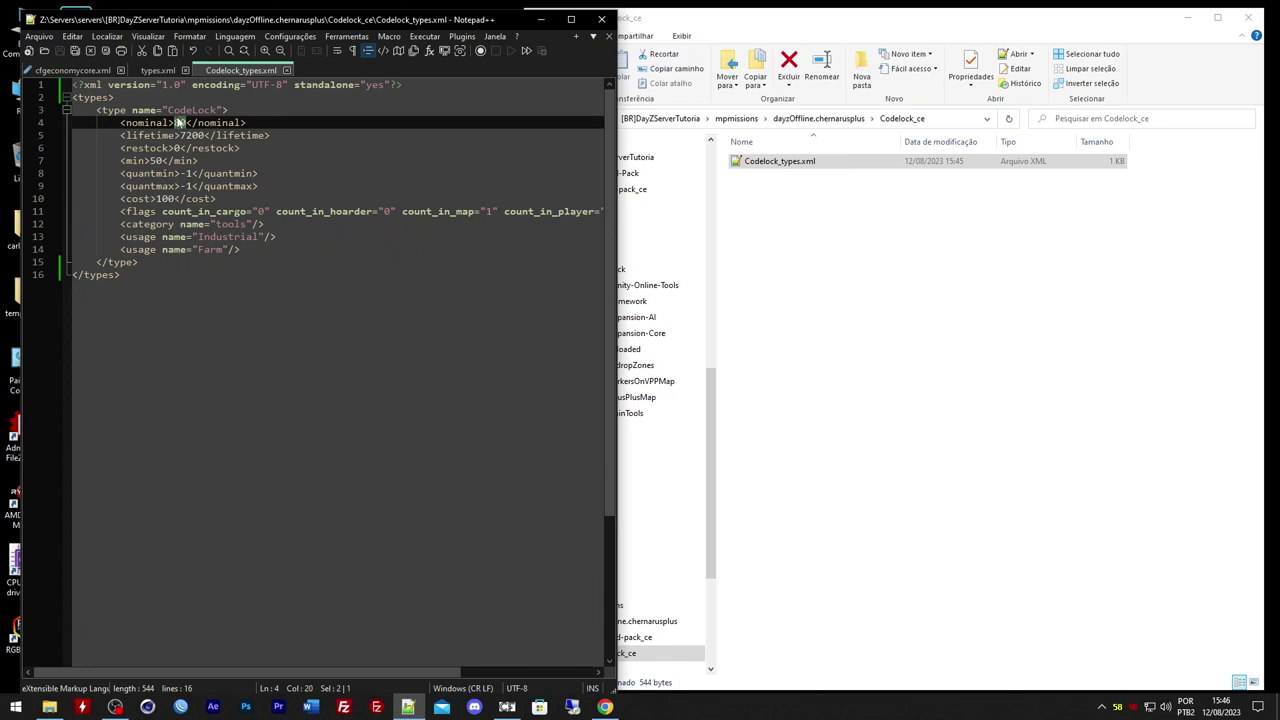
key(Left)
double_click(178, 122)
key(Left)
click(118, 97)
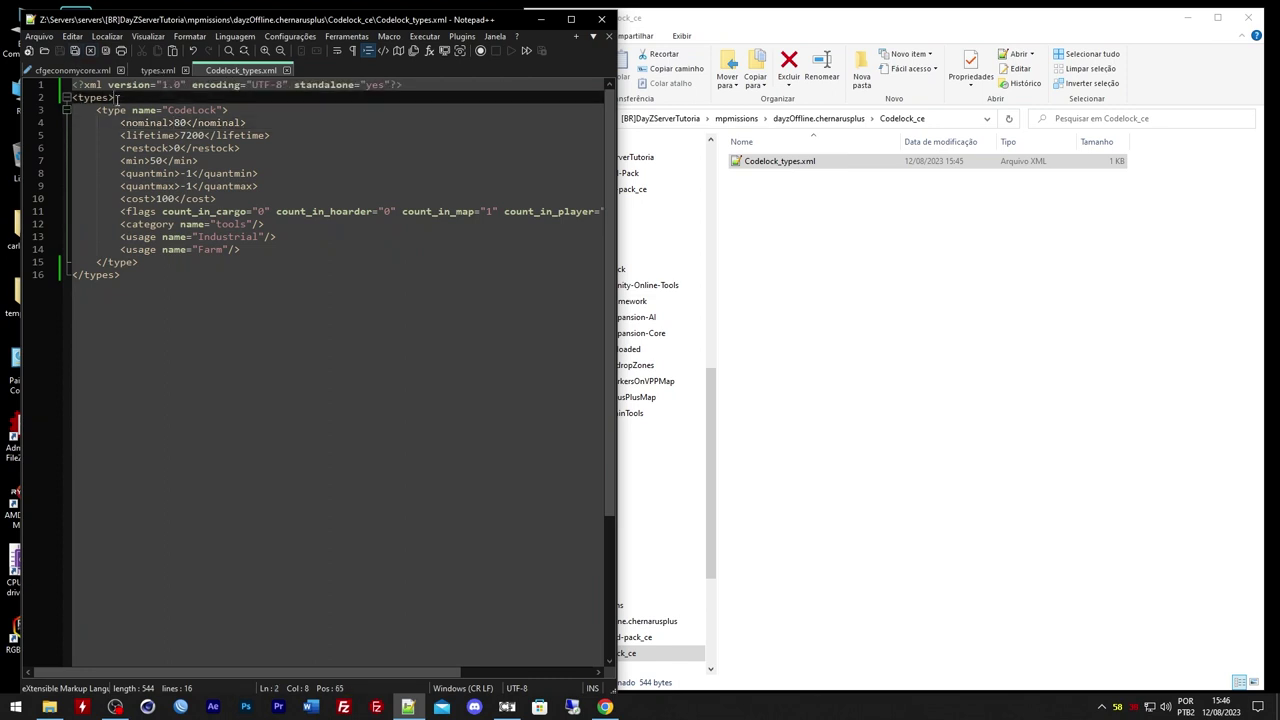
Close the mission's types.xml and go up to dayzOffline.chernarusplus in Explorer
click(163, 71)
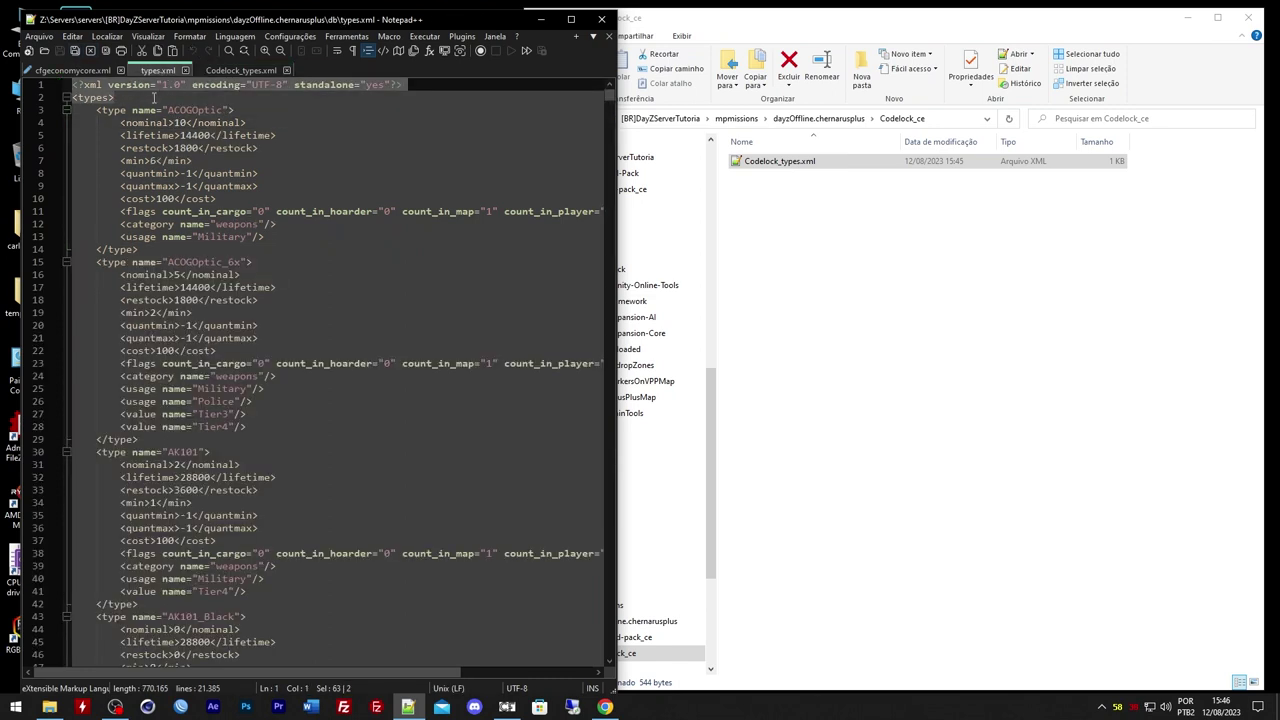
click(184, 70)
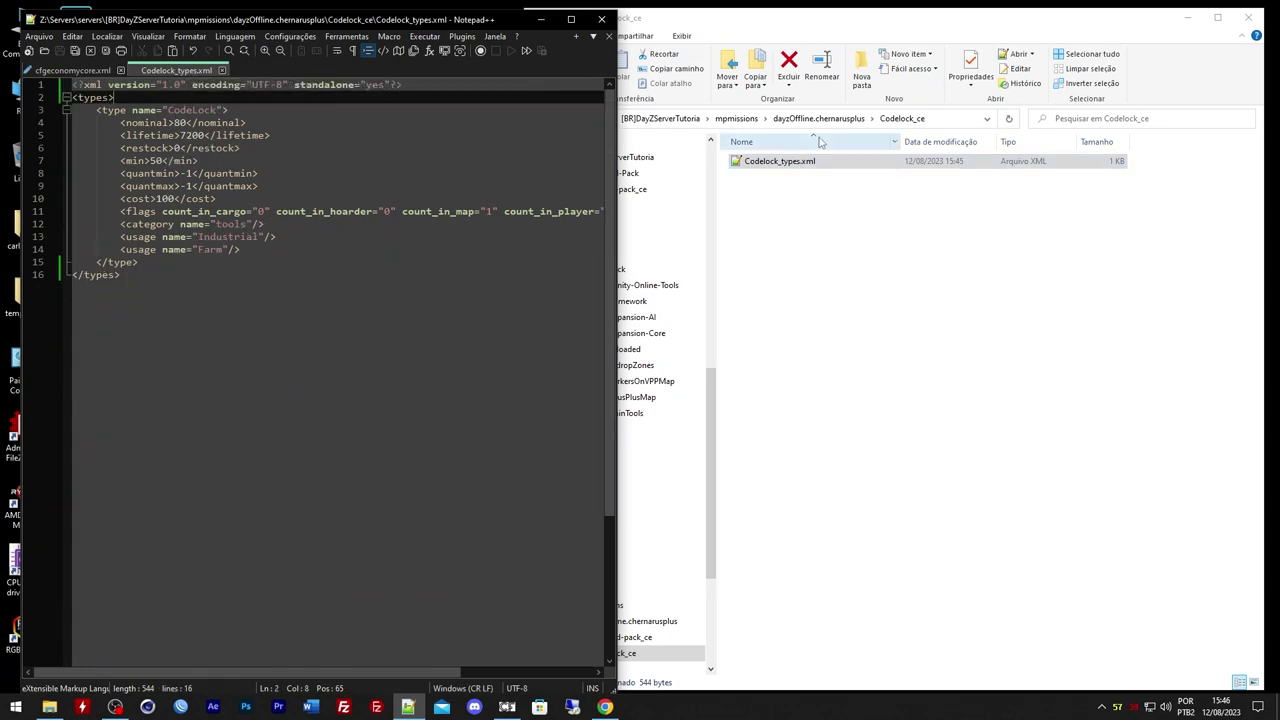
click(797, 178)
key(alt+Up)
Locate the AC-Mod-Pack ce block on lines 37–40 of cfgeconomycore.xml
click(100, 71)
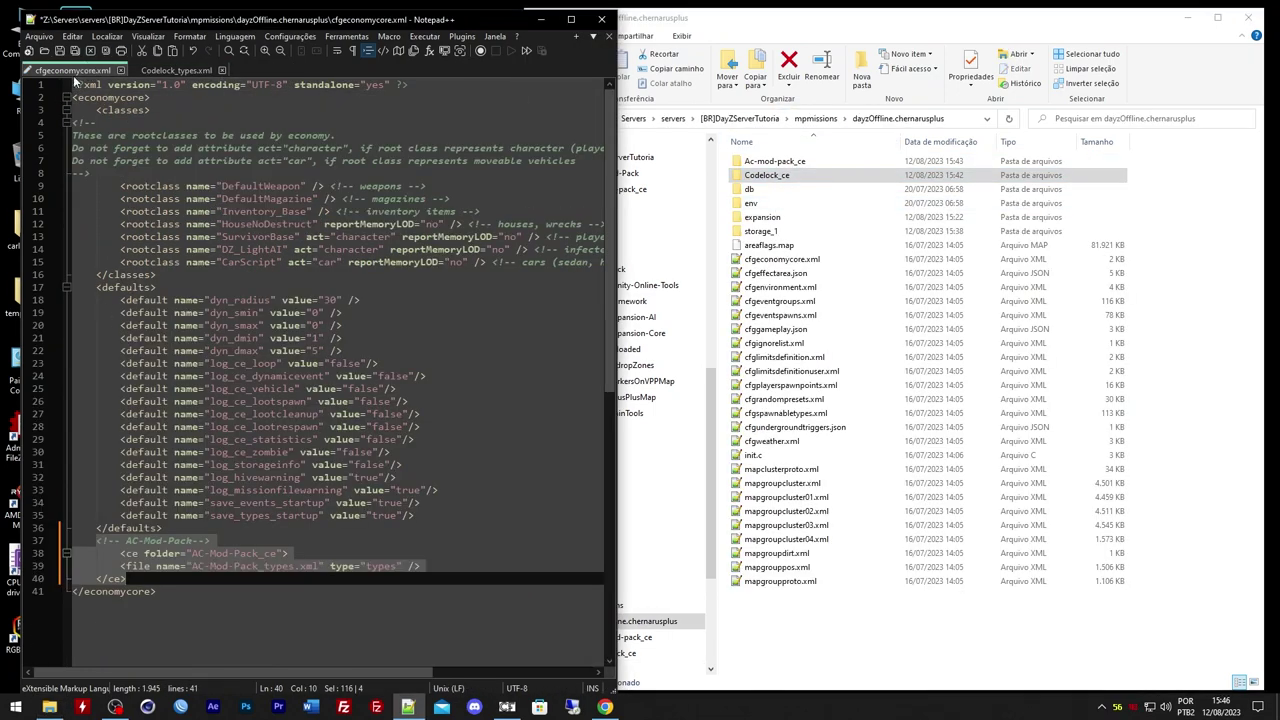
scroll(110, 250, down, 5)
click(132, 383)
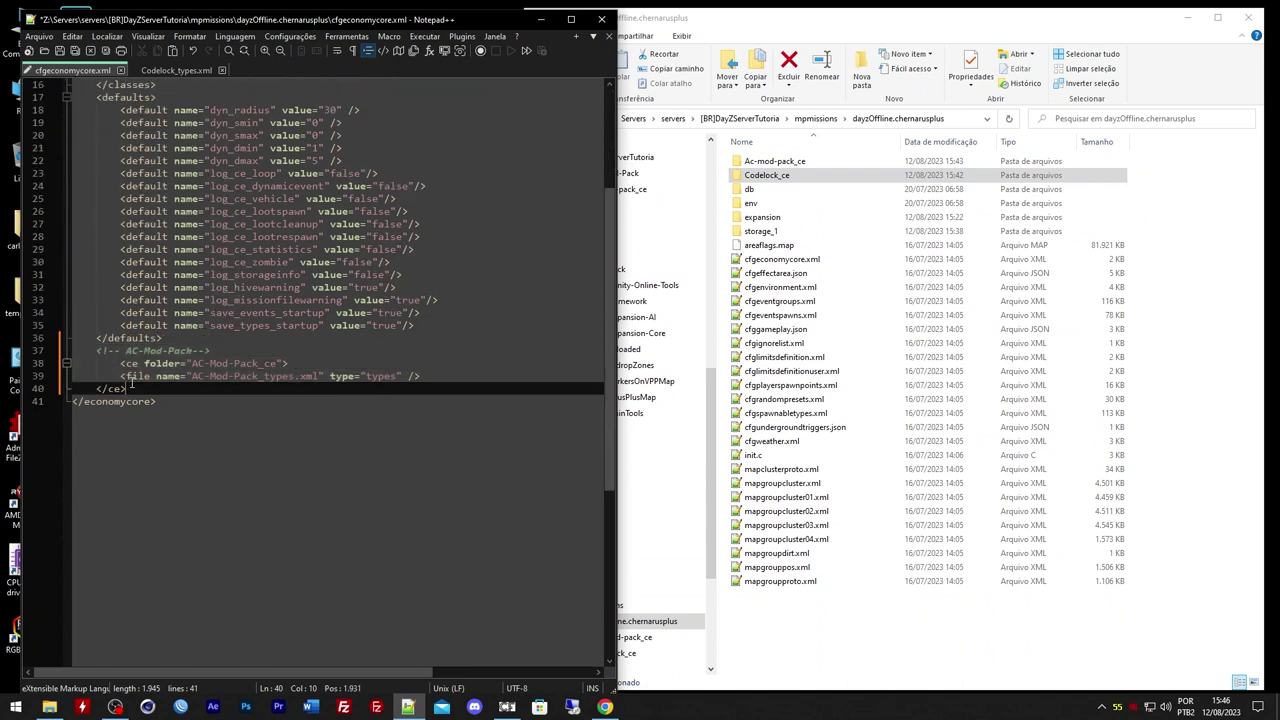
drag(153, 383, 99, 350)
click(151, 351)
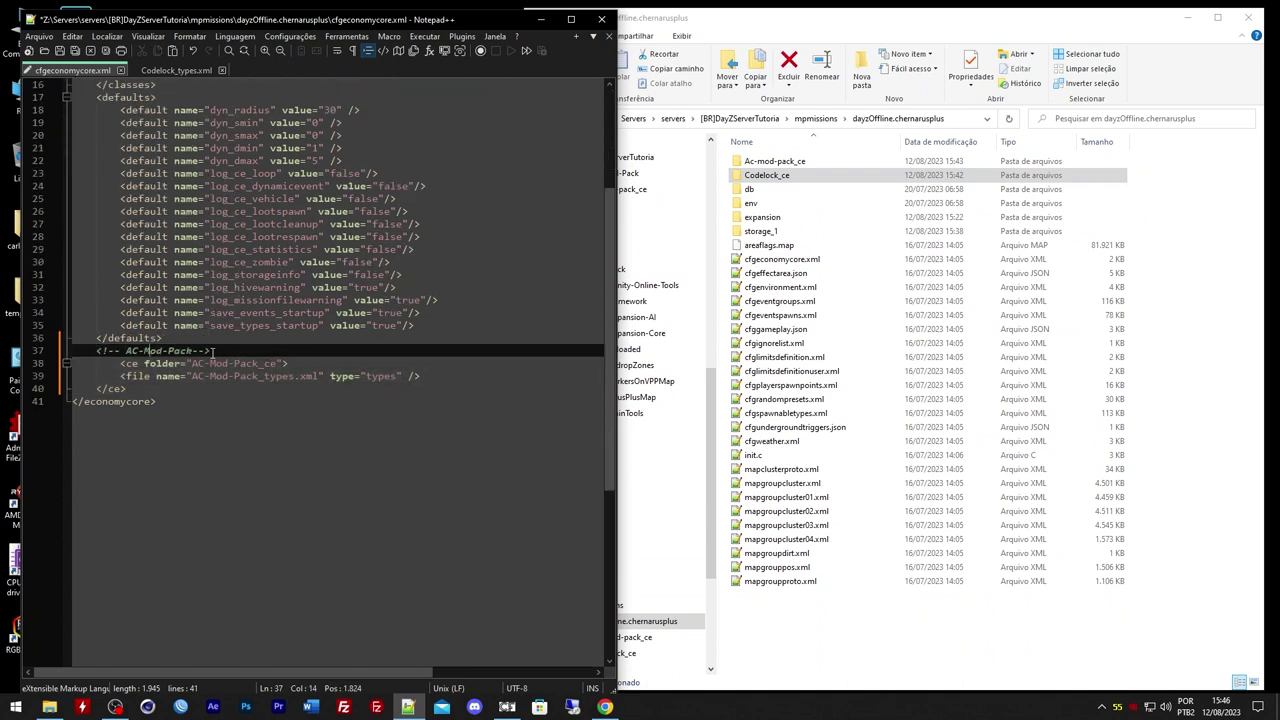
click(127, 350)
drag(127, 350, 193, 355)
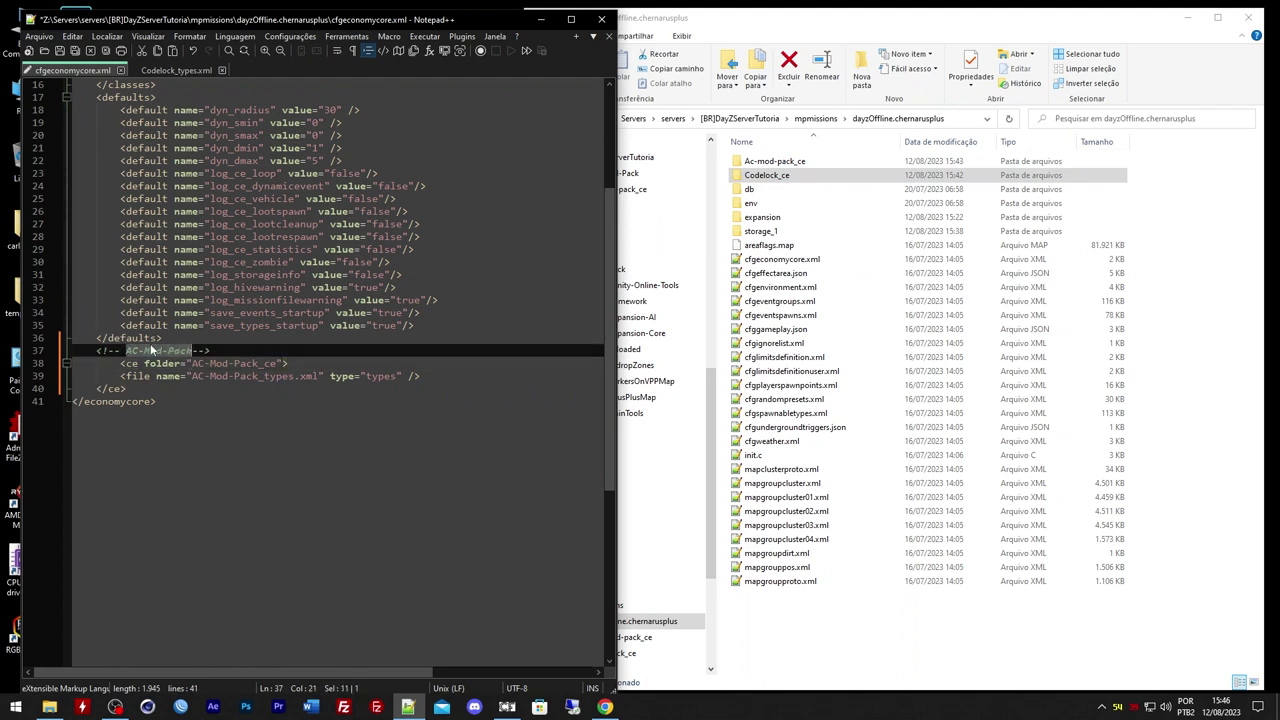
click(151, 351)
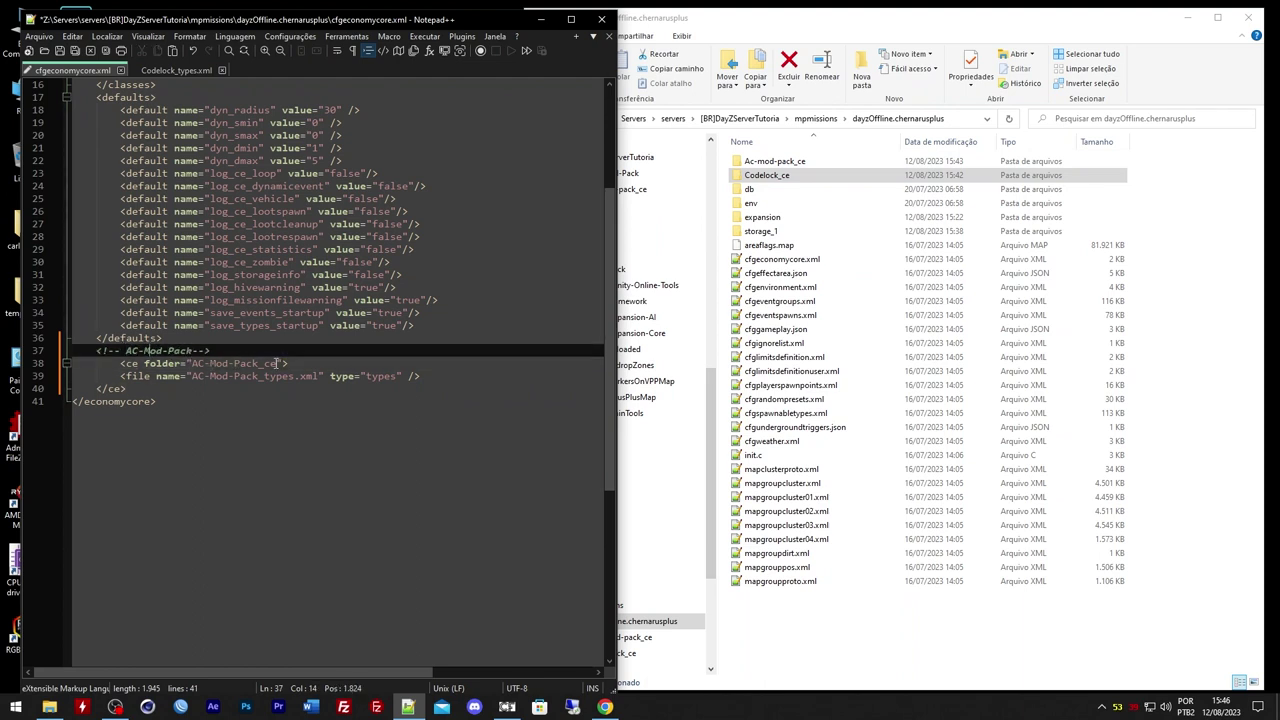
Set the folder value on line 38 to Ac-mod-pack_ce, copied from Explorer
double_click(153, 364)
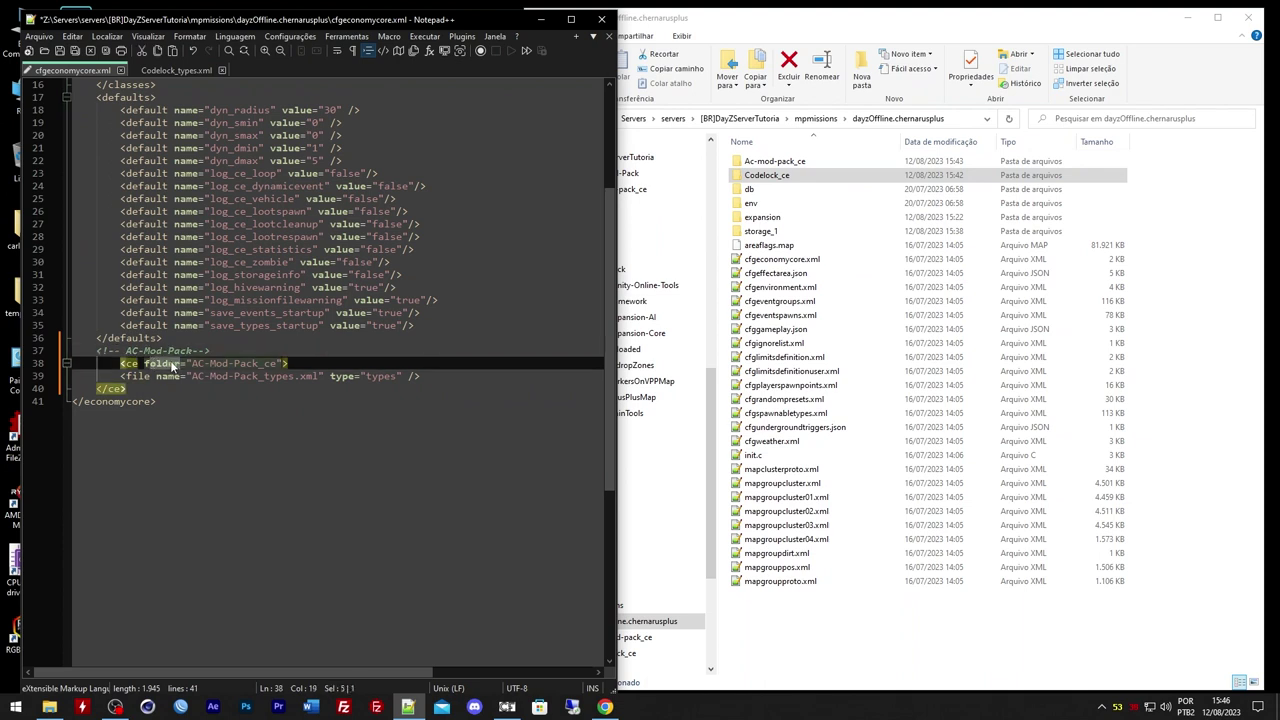
drag(192, 363, 277, 363)
click(760, 161)
key(F2)
key(ctrl+c)
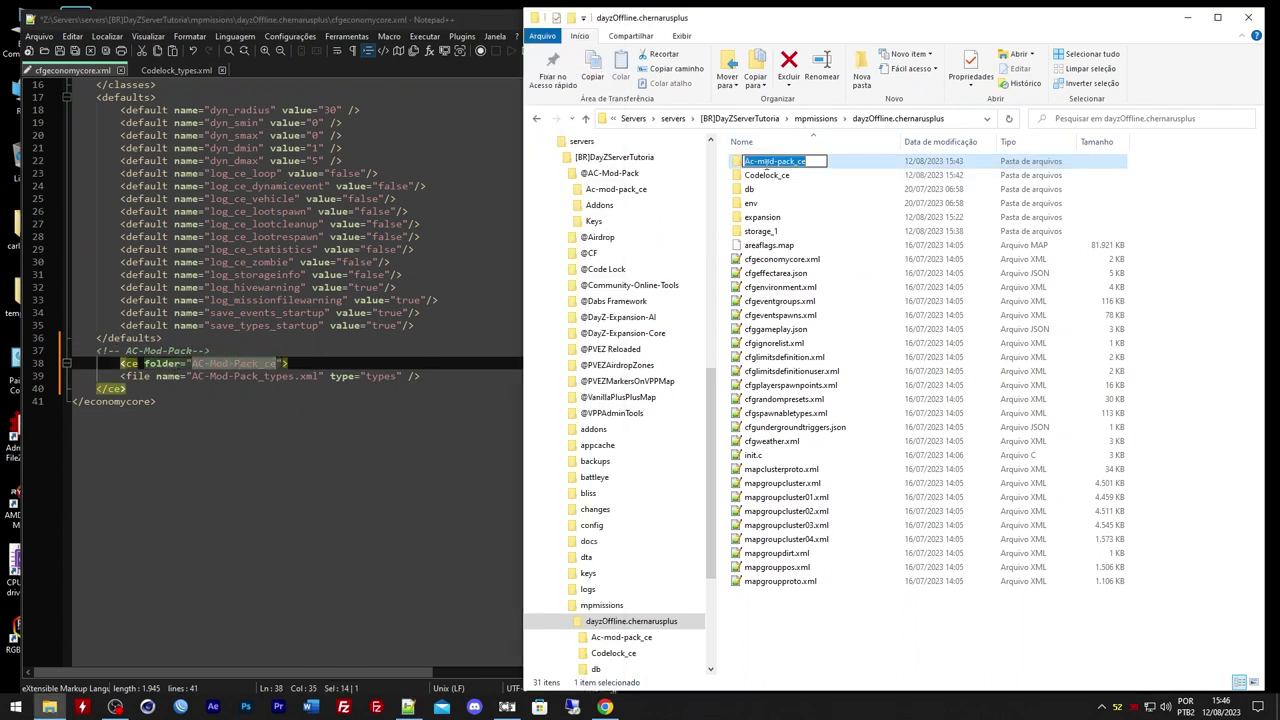
click(239, 364)
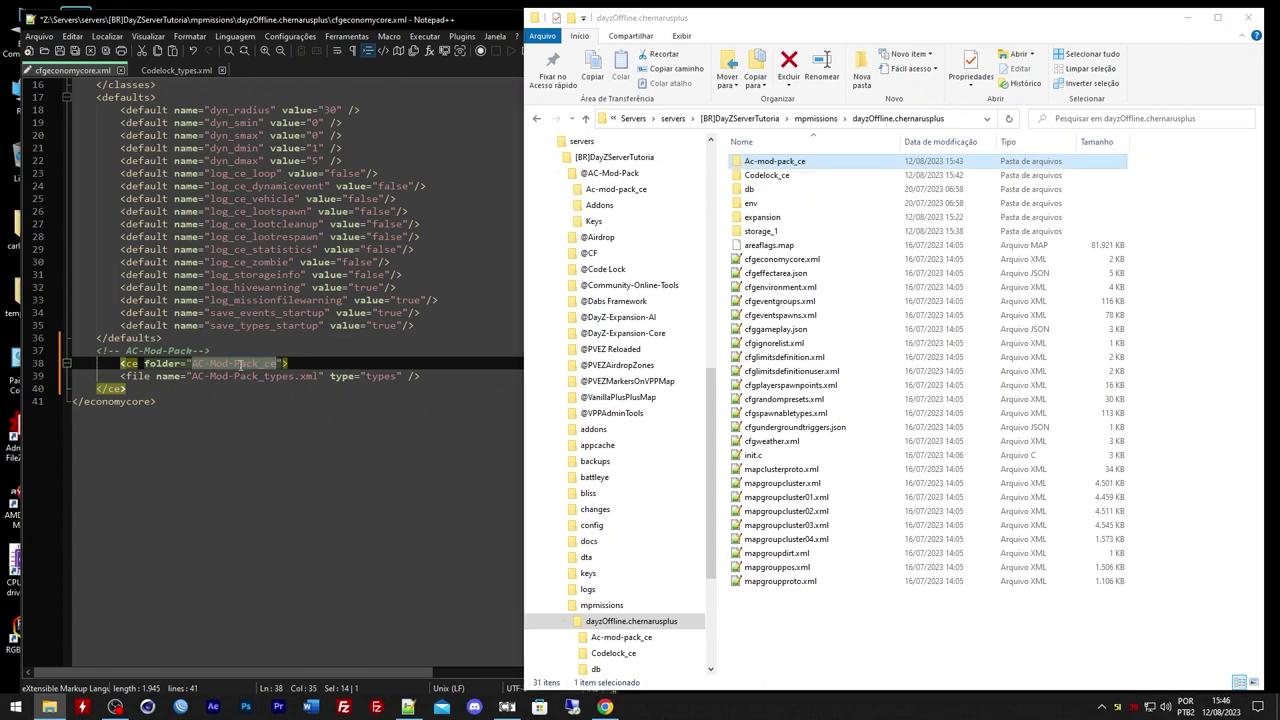
drag(192, 364, 277, 364)
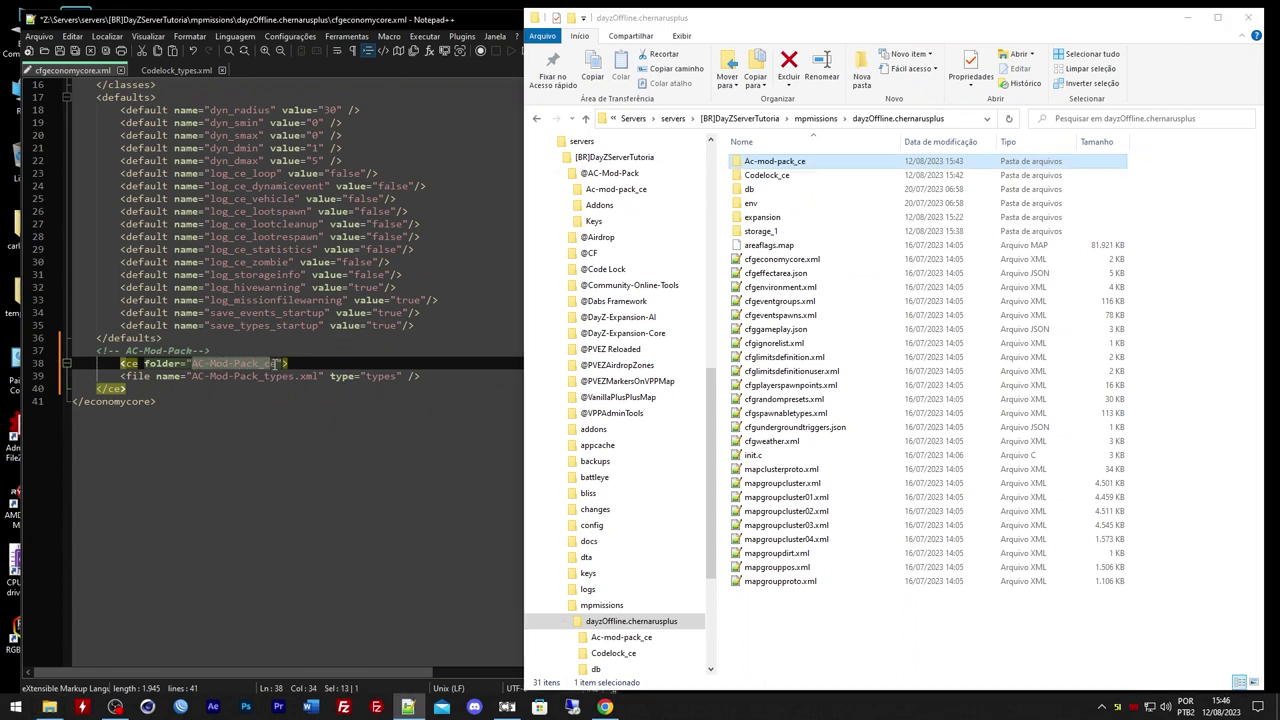
key(ctrl+v)
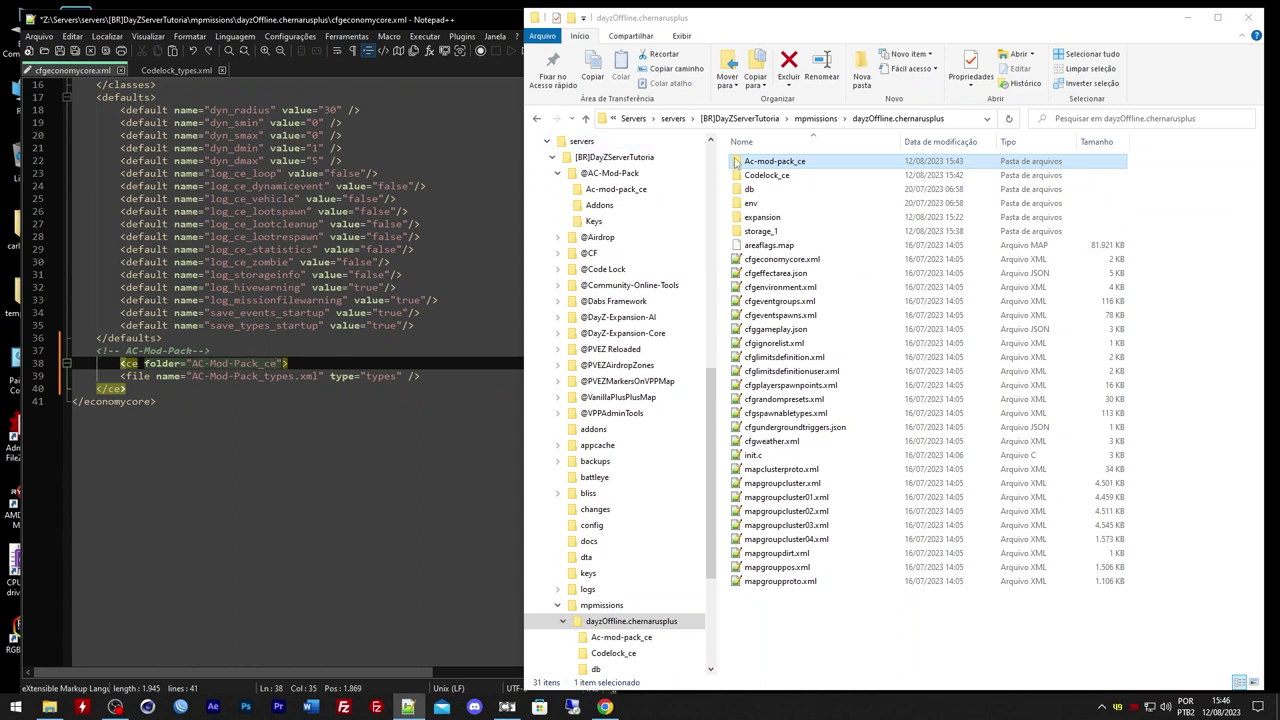
click(777, 163)
key(ctrl+c)
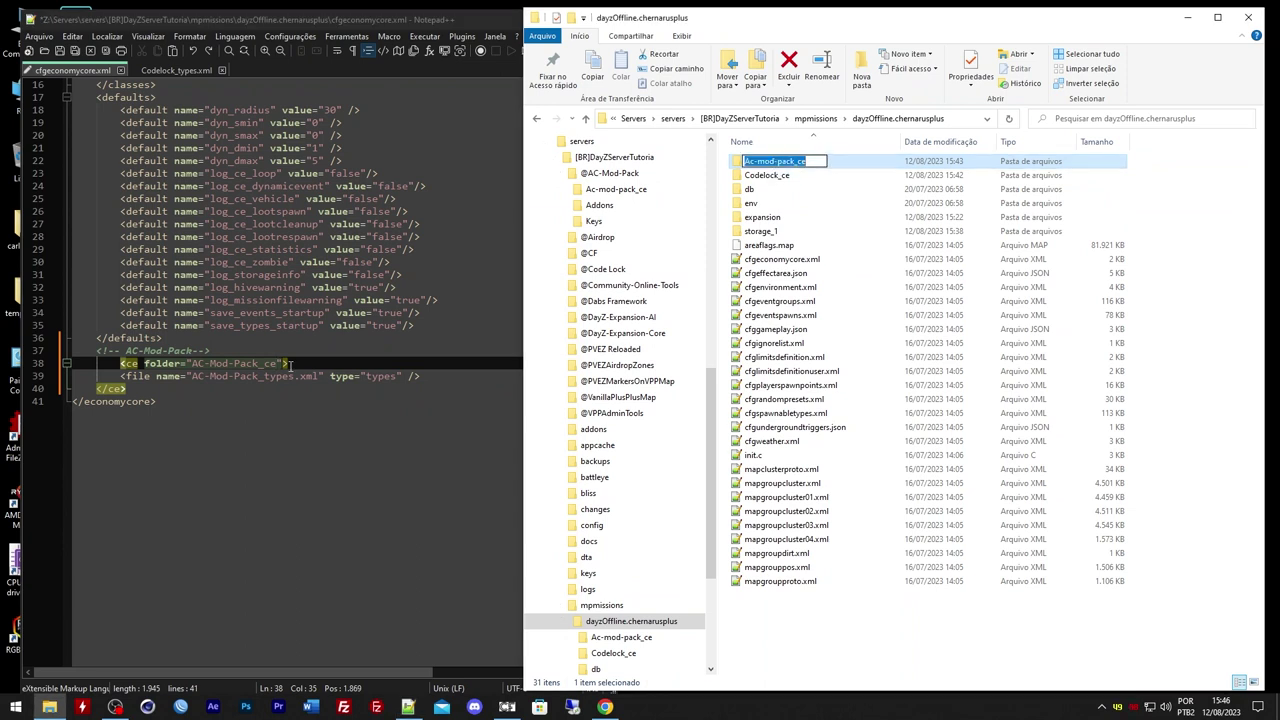
drag(191, 364, 280, 364)
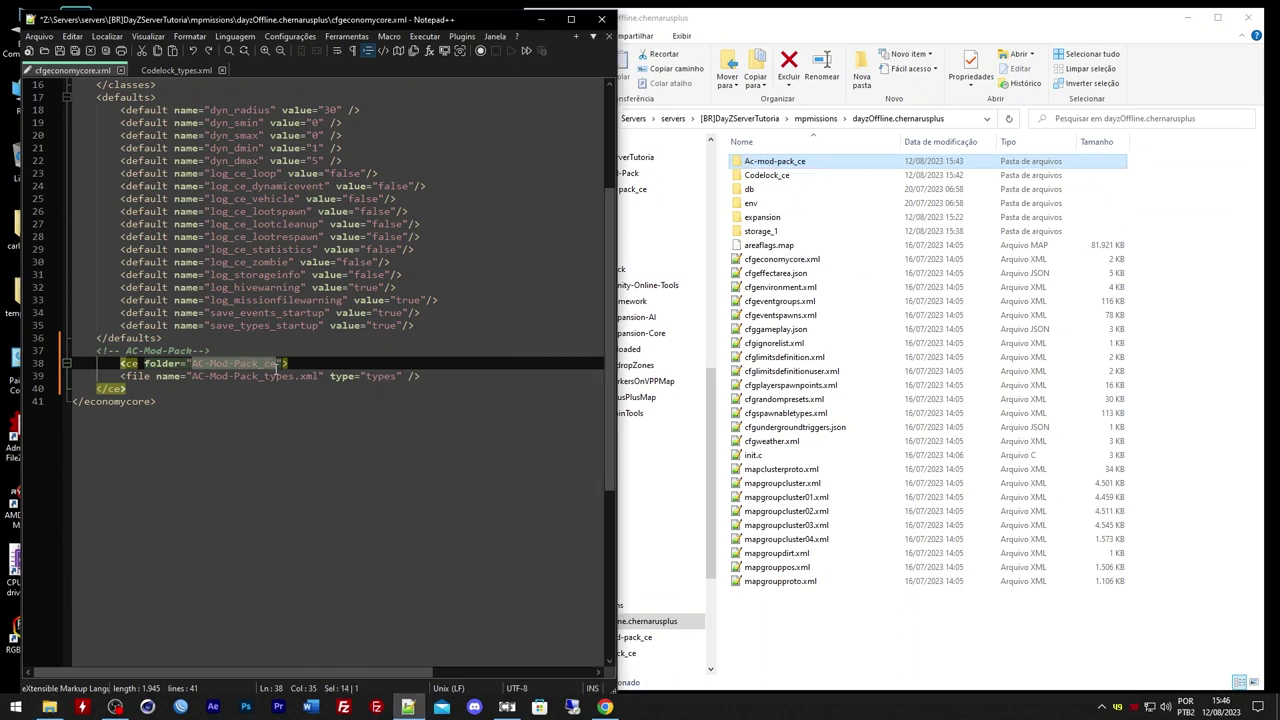
key(ctrl+v)
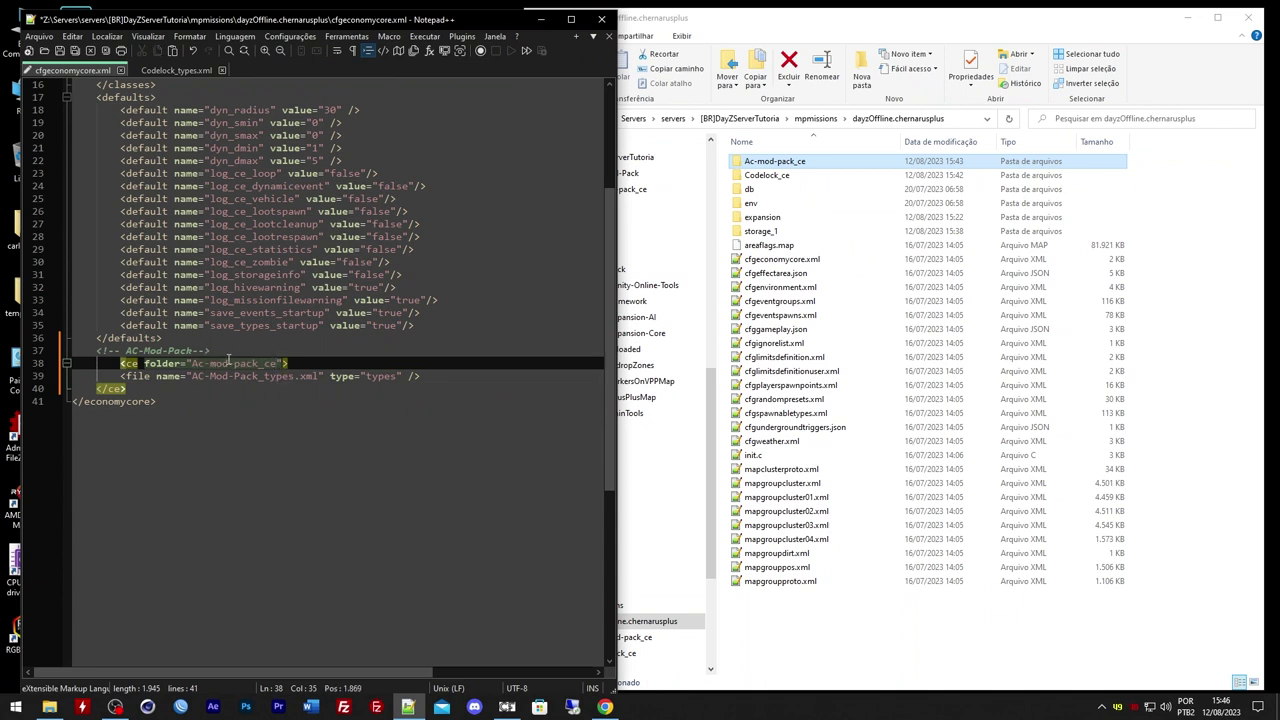
Set the file value on line 39 to ac-mod-pack_types.xml and save cfgeconomycore.xml
double_click(765, 162)
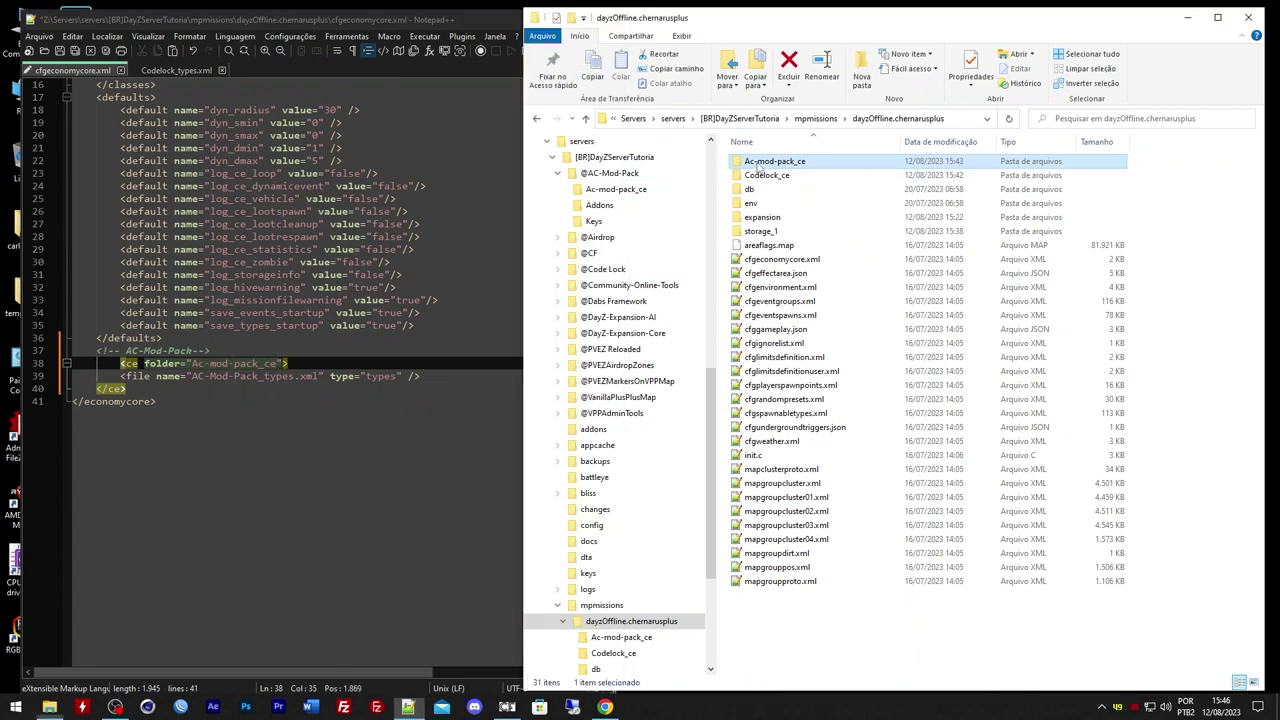
click(762, 162)
key(ctrl+c)
key(F2)
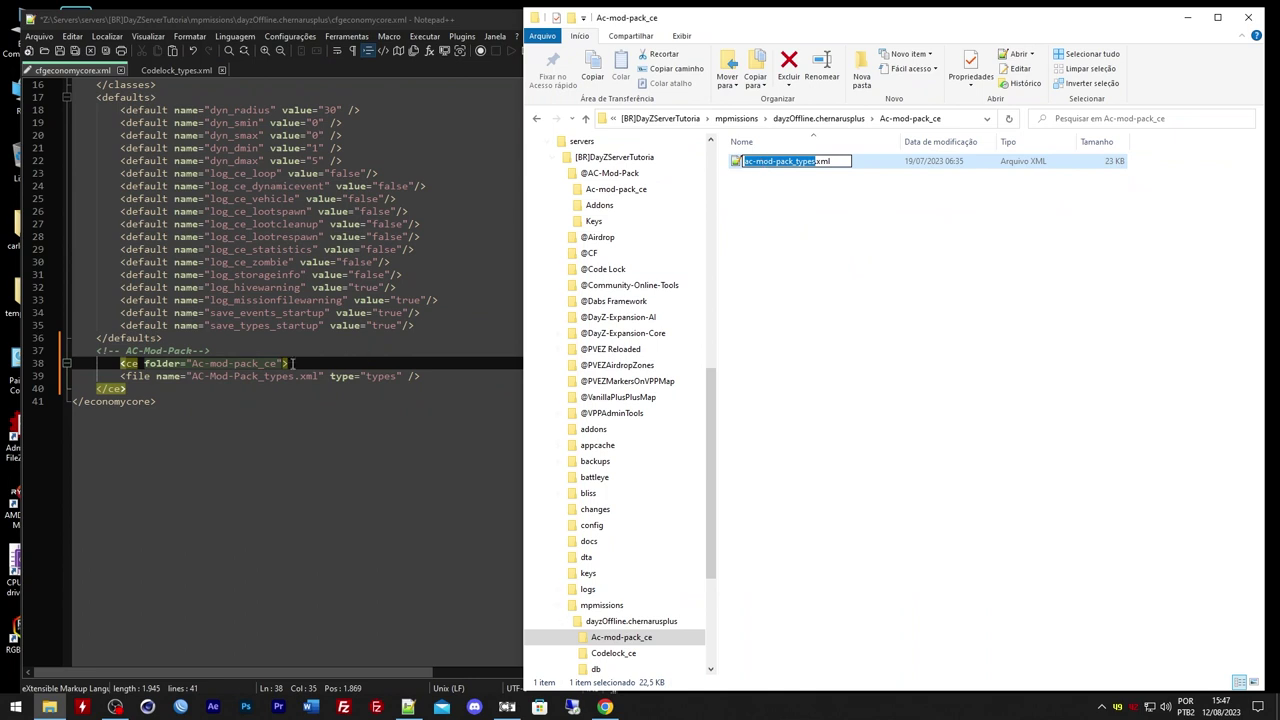
drag(192, 377, 293, 376)
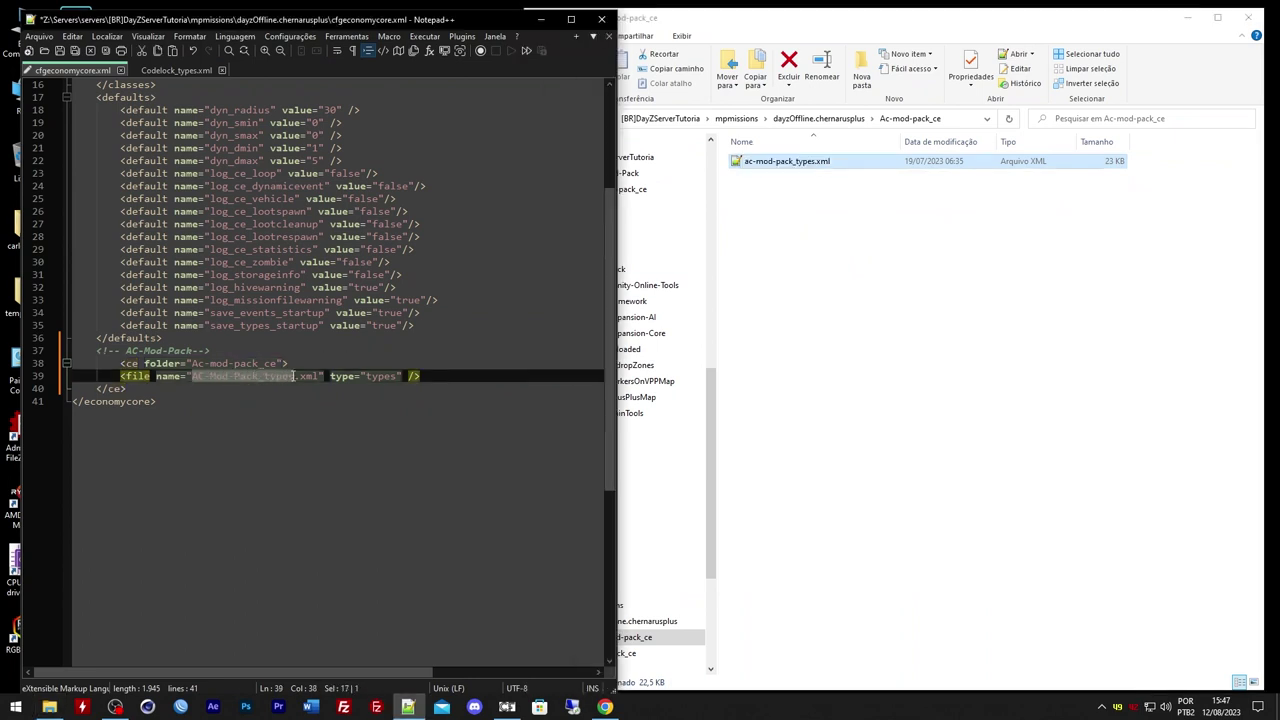
key(ctrl+v)
key(ctrl+s)
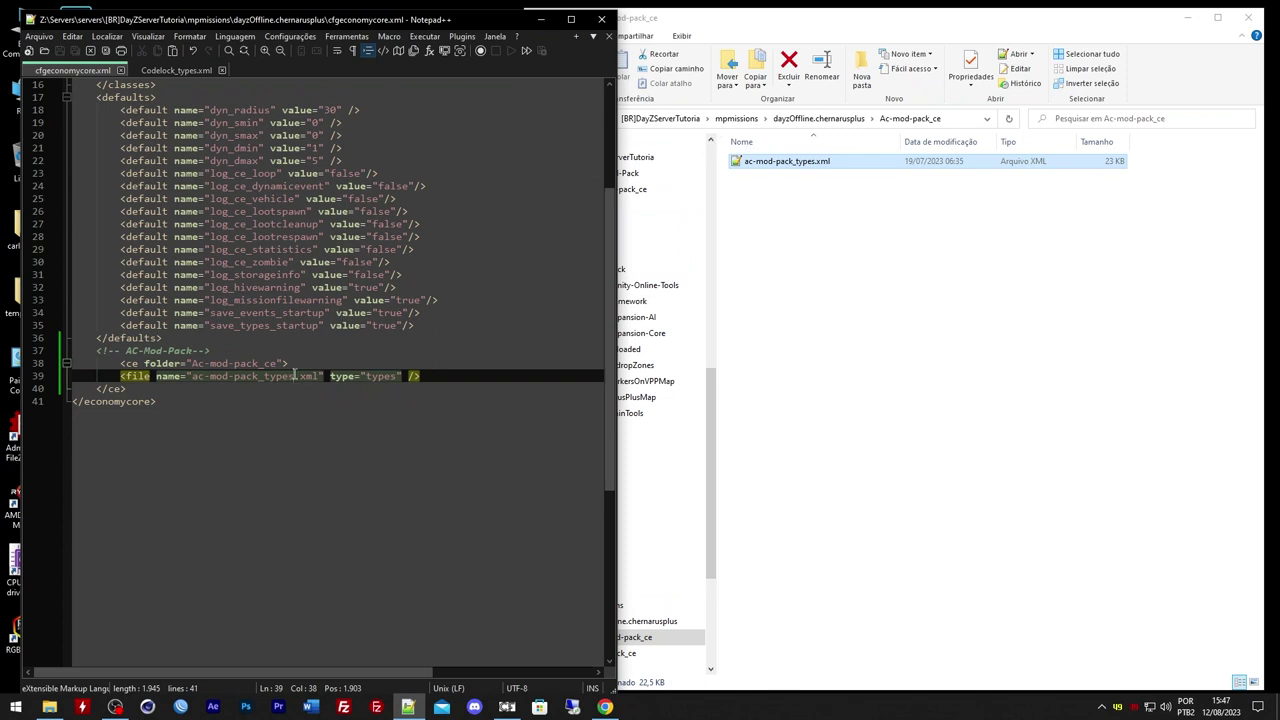
click(838, 119)
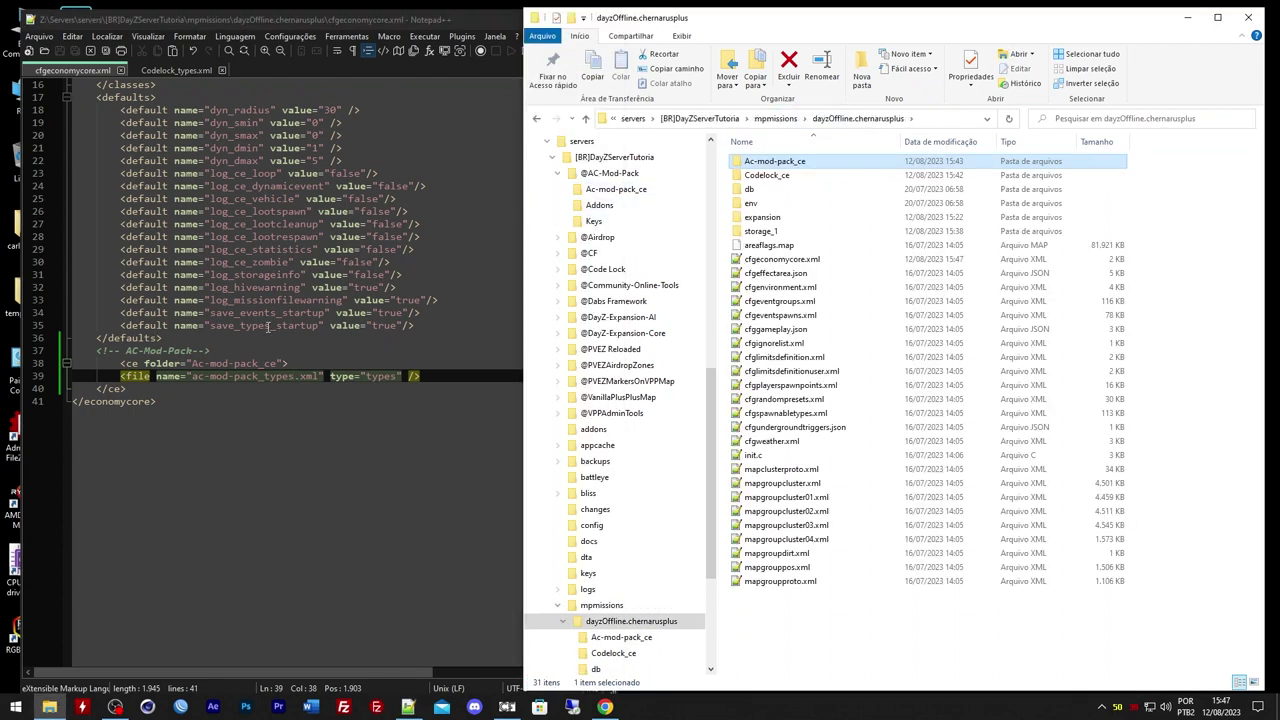
click(139, 388)
drag(73, 388, 98, 350)
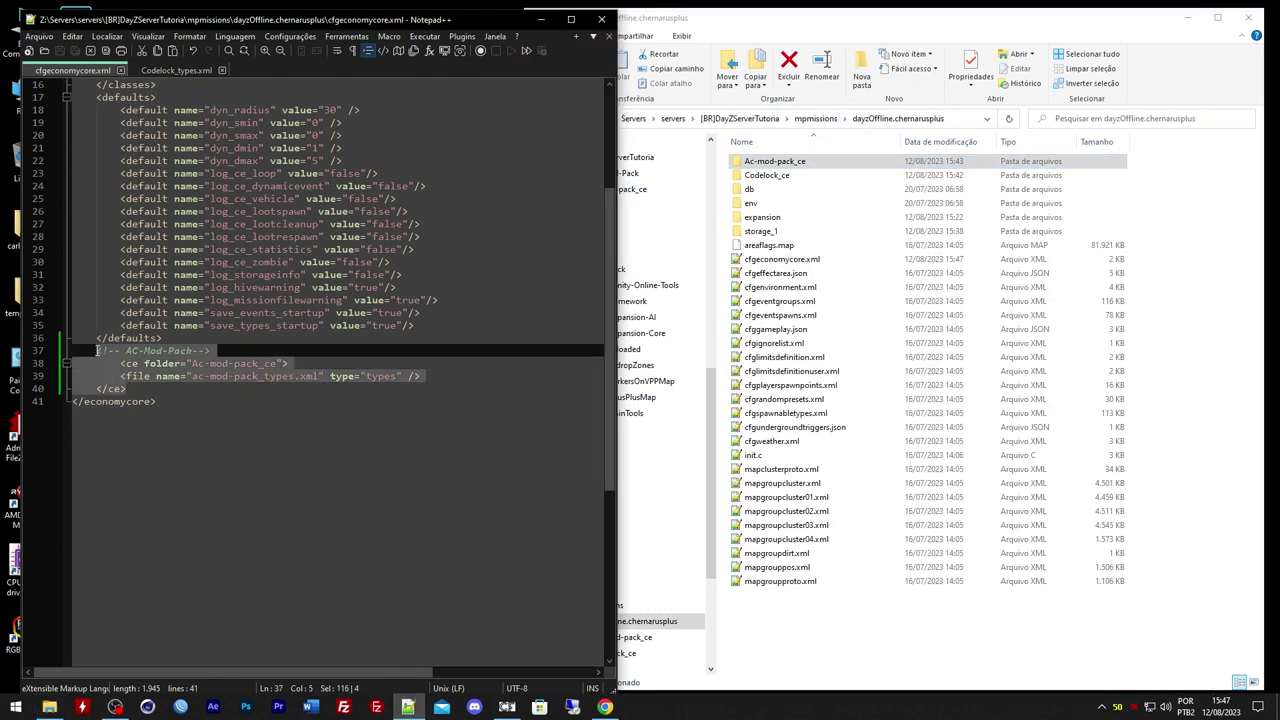
Duplicate the AC-Mod-Pack ce block below itself and rename its comment to Codelock
key(ctrl+c)
click(129, 390)
key(Return)
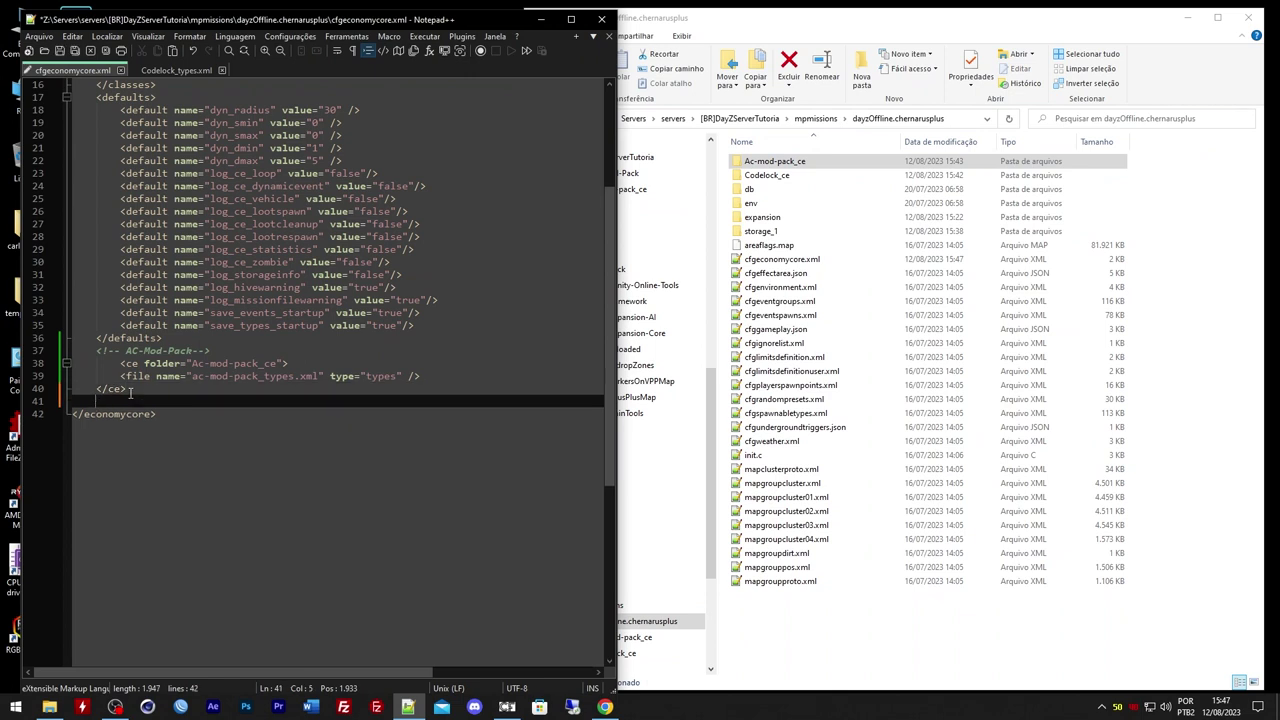
key(ctrl+v)
drag(127, 401, 192, 408)
text(Codeloc)
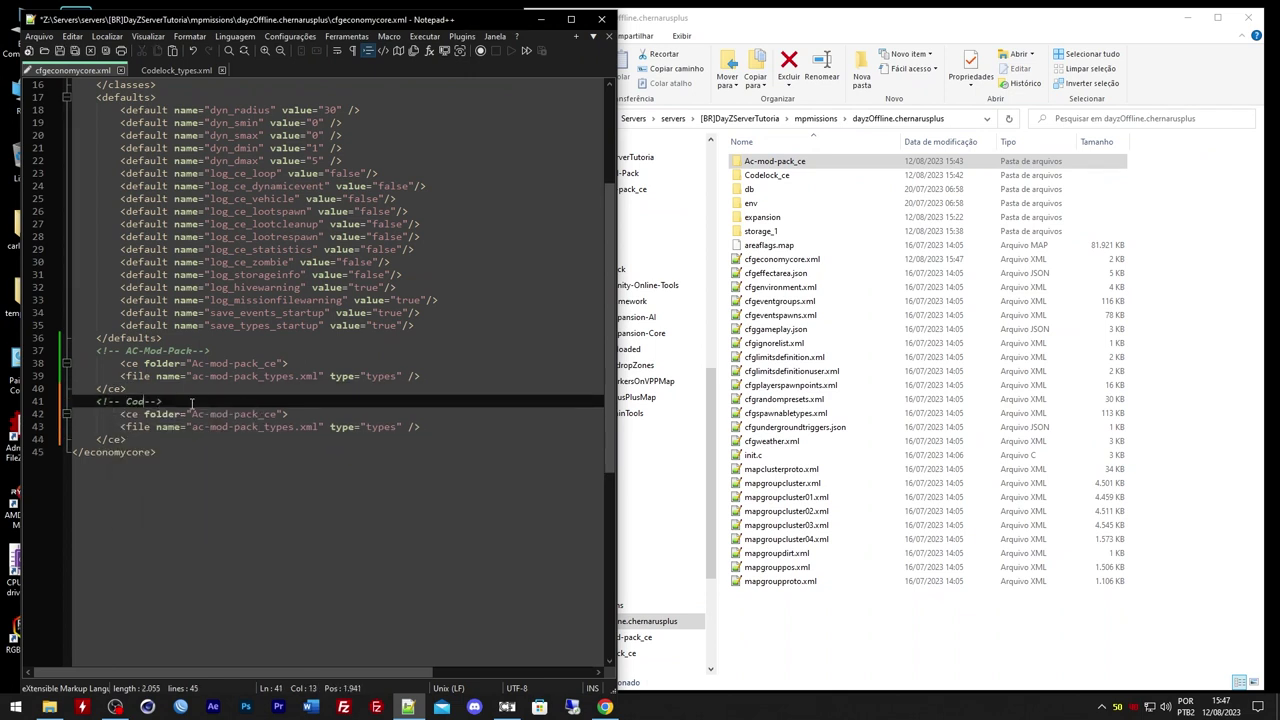
text(k)
Point the new block to folder Codelock_ce and file Codelock_types, copied from Explorer
click(768, 175)
key(F2)
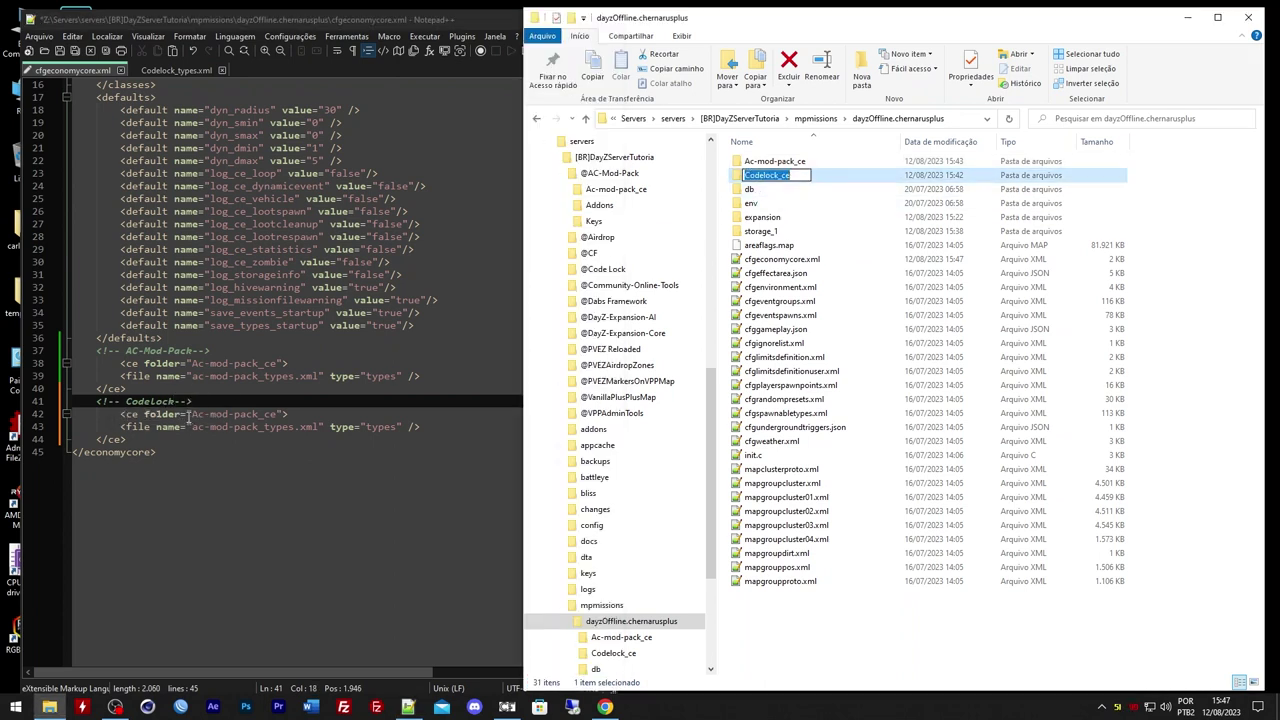
drag(191, 414, 268, 414)
key(ctrl+v)
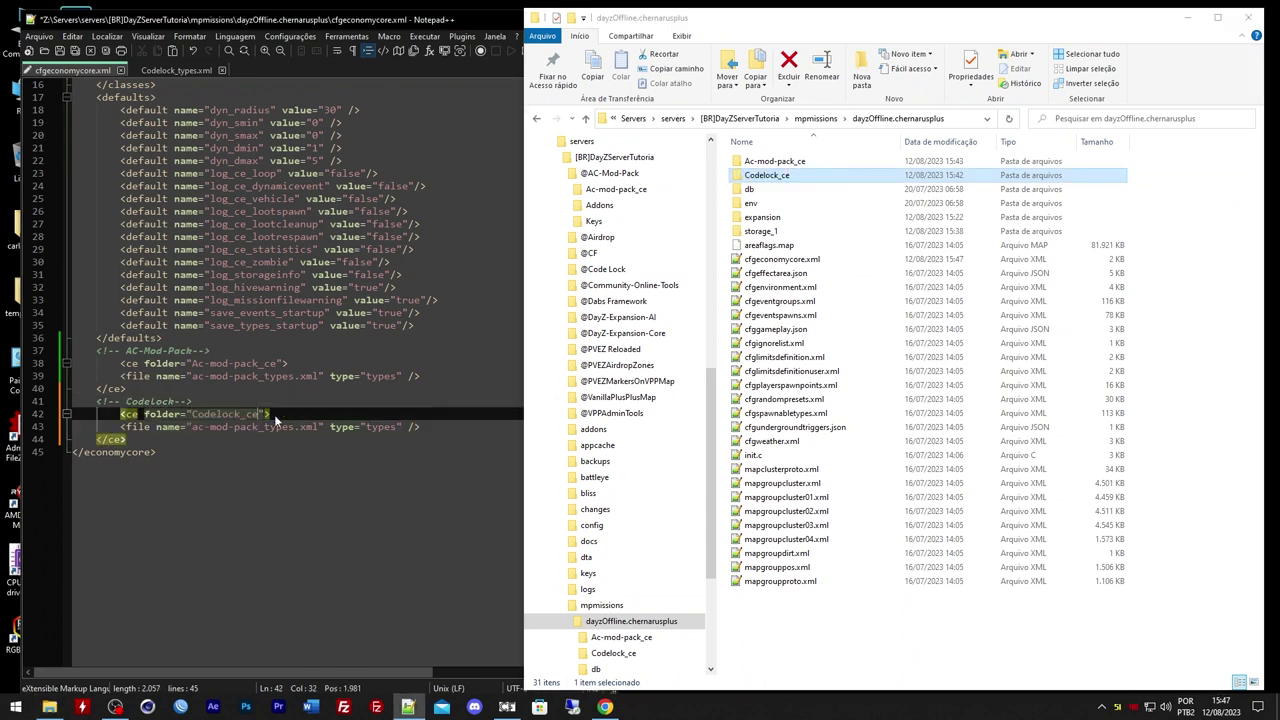
double_click(800, 176)
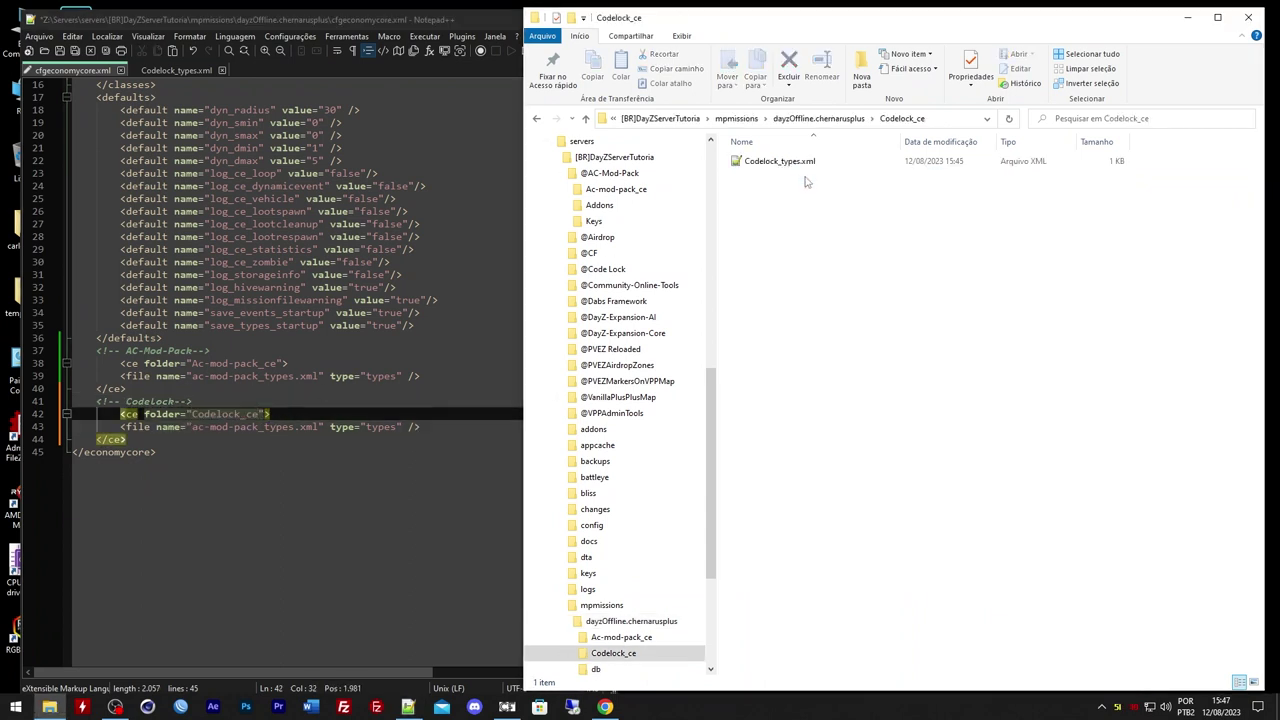
click(797, 163)
key(F2)
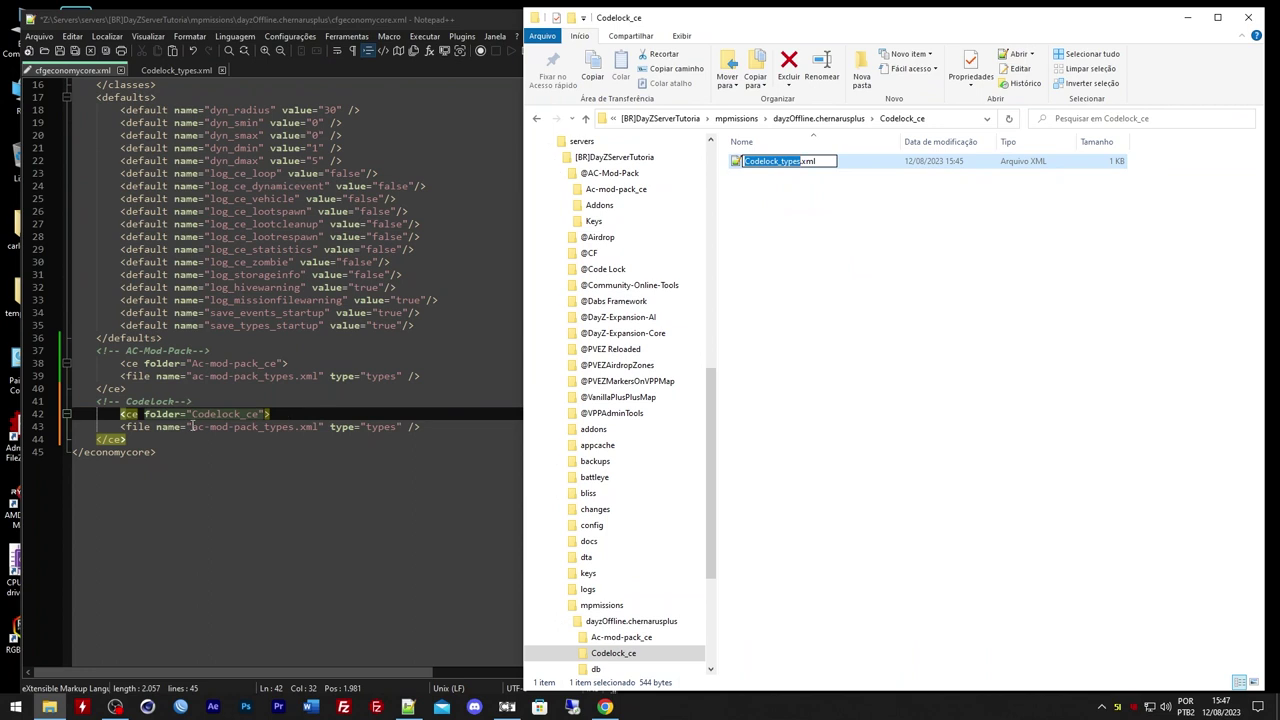
drag(191, 426, 285, 427)
key(ctrl+v)
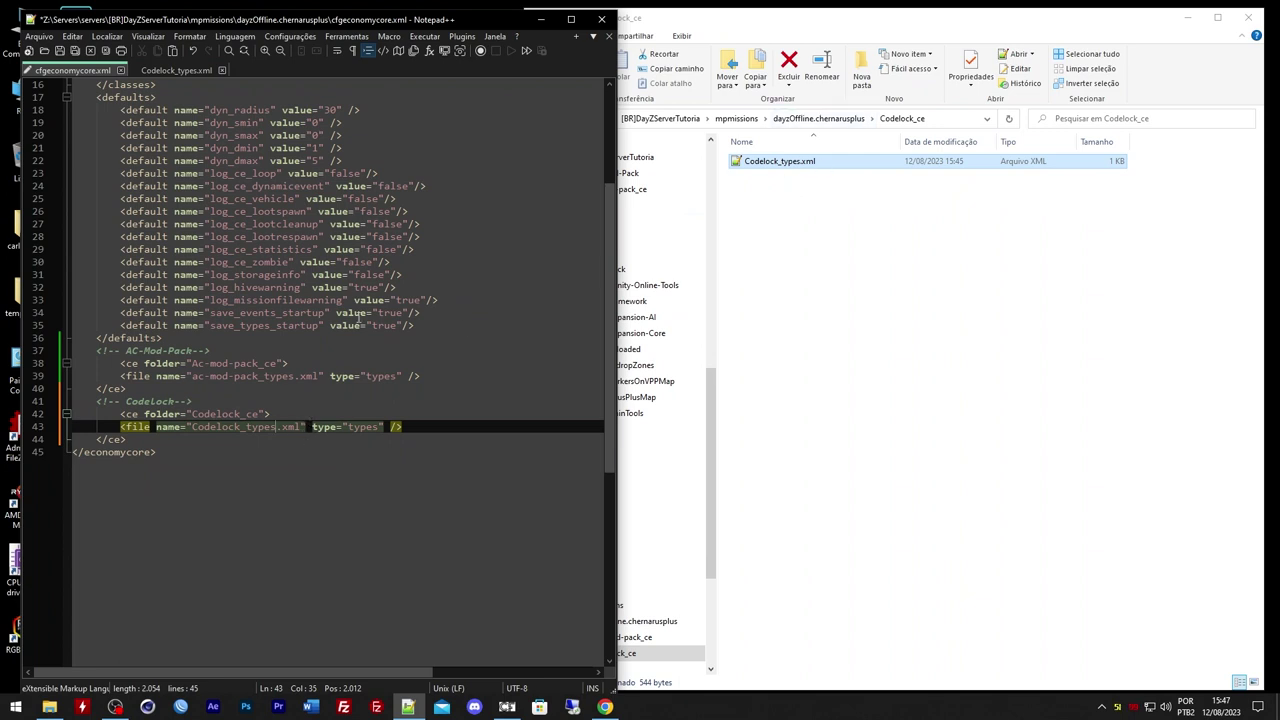
double_click(363, 427)
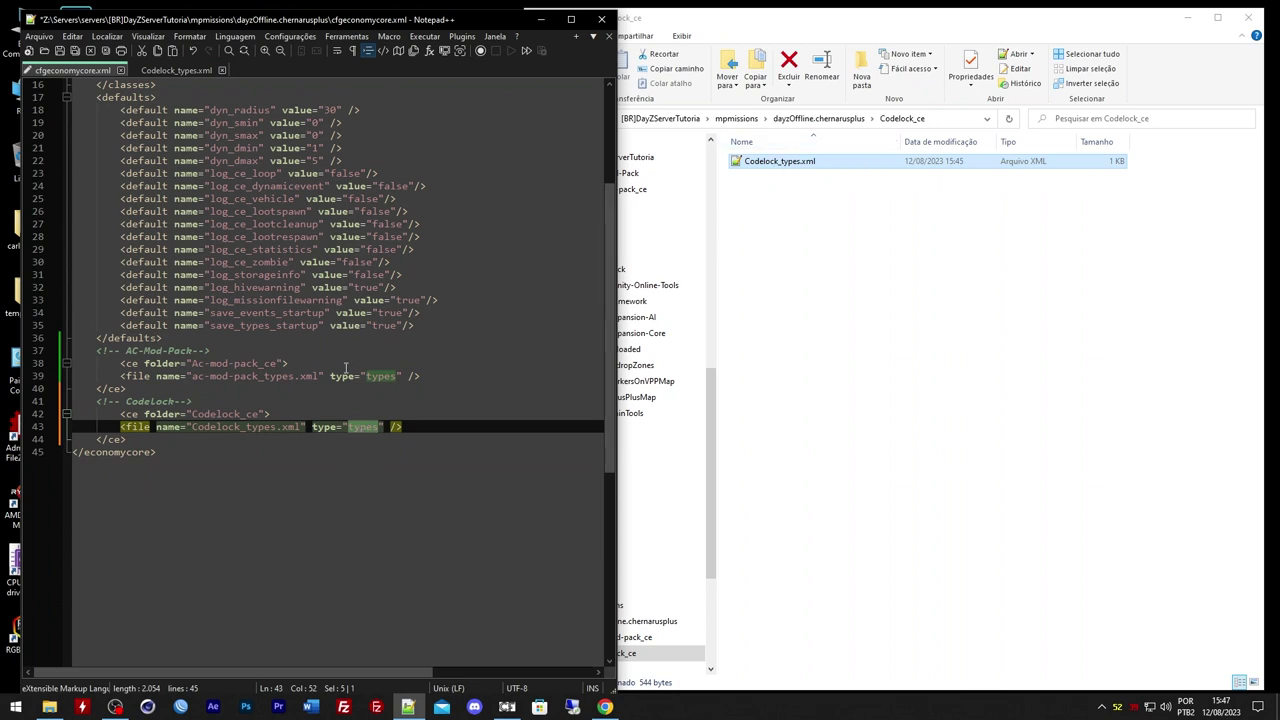
click(375, 377)
click(356, 427)
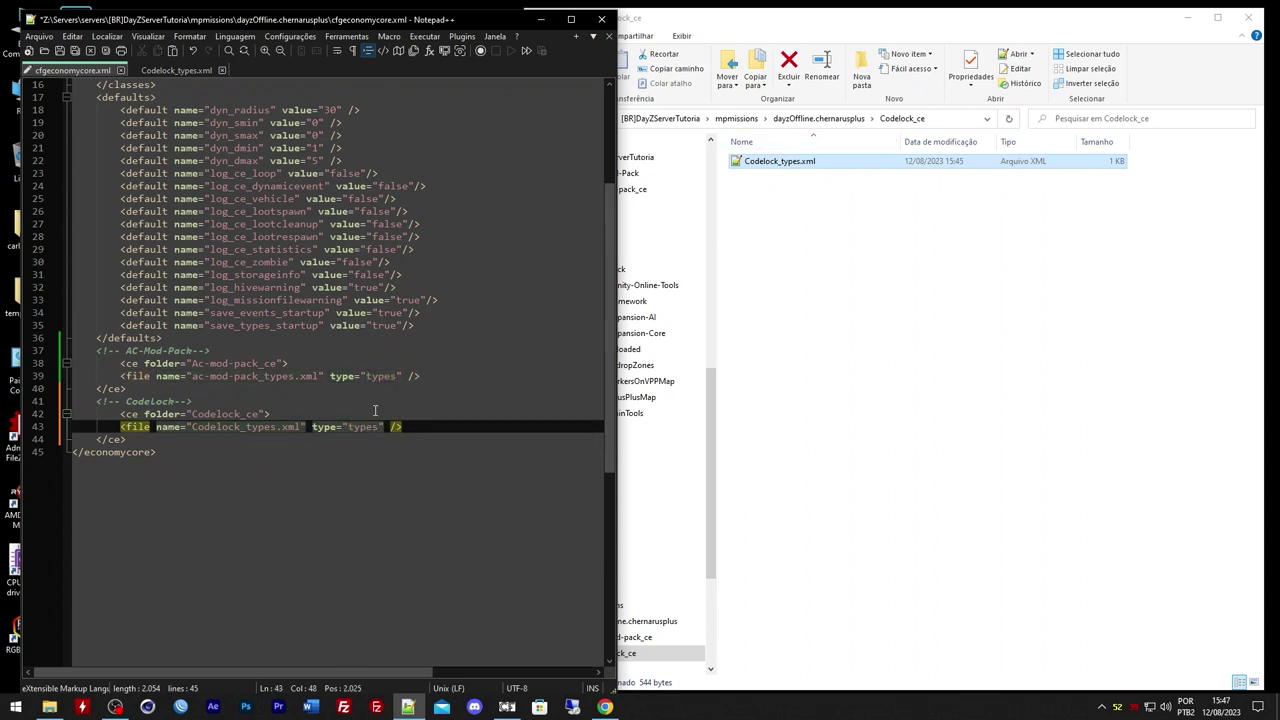
click(407, 426)
drag(407, 426, 121, 427)
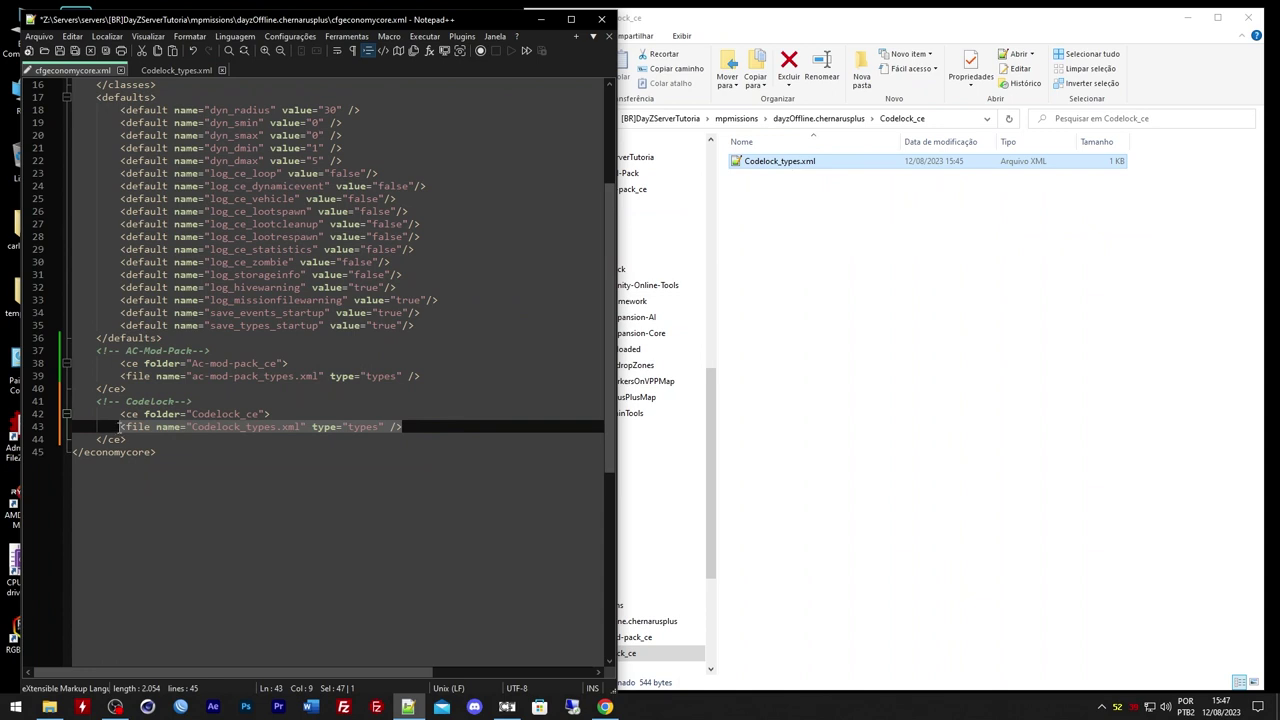
key(ctrl+c)
click(420, 431)
key(Return)
key(ctrl+v)
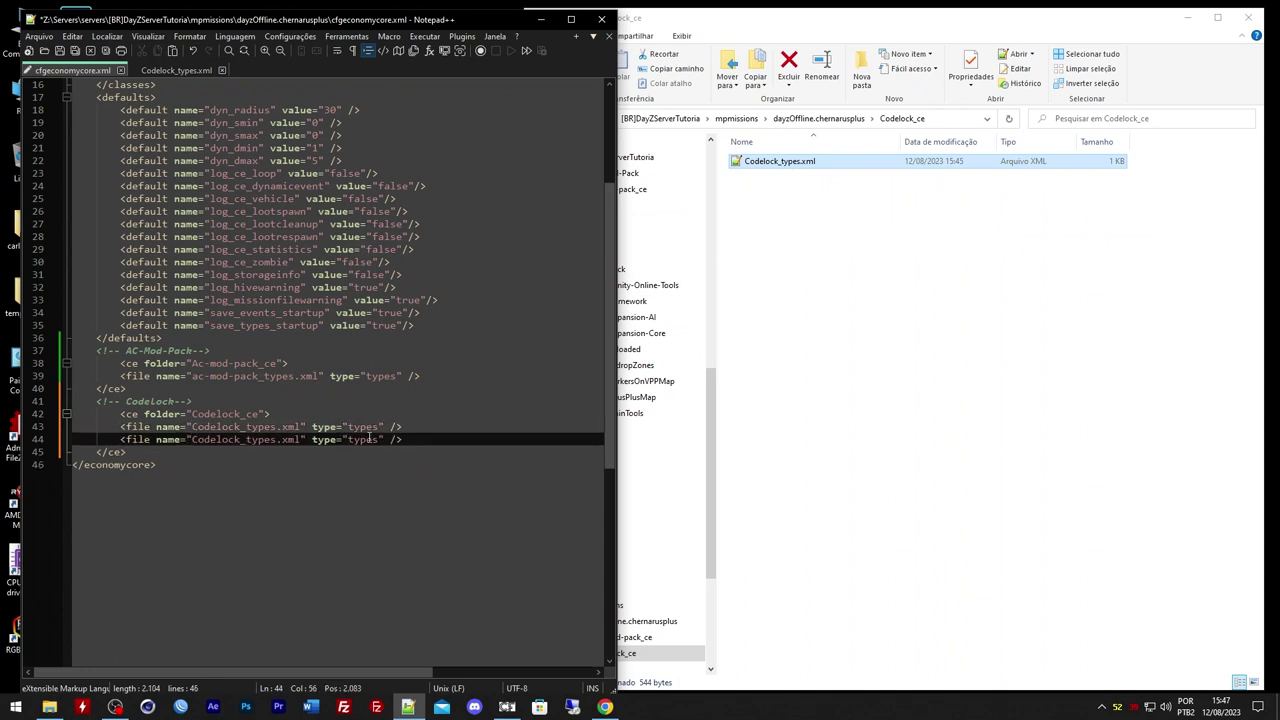
double_click(250, 440)
click(350, 440)
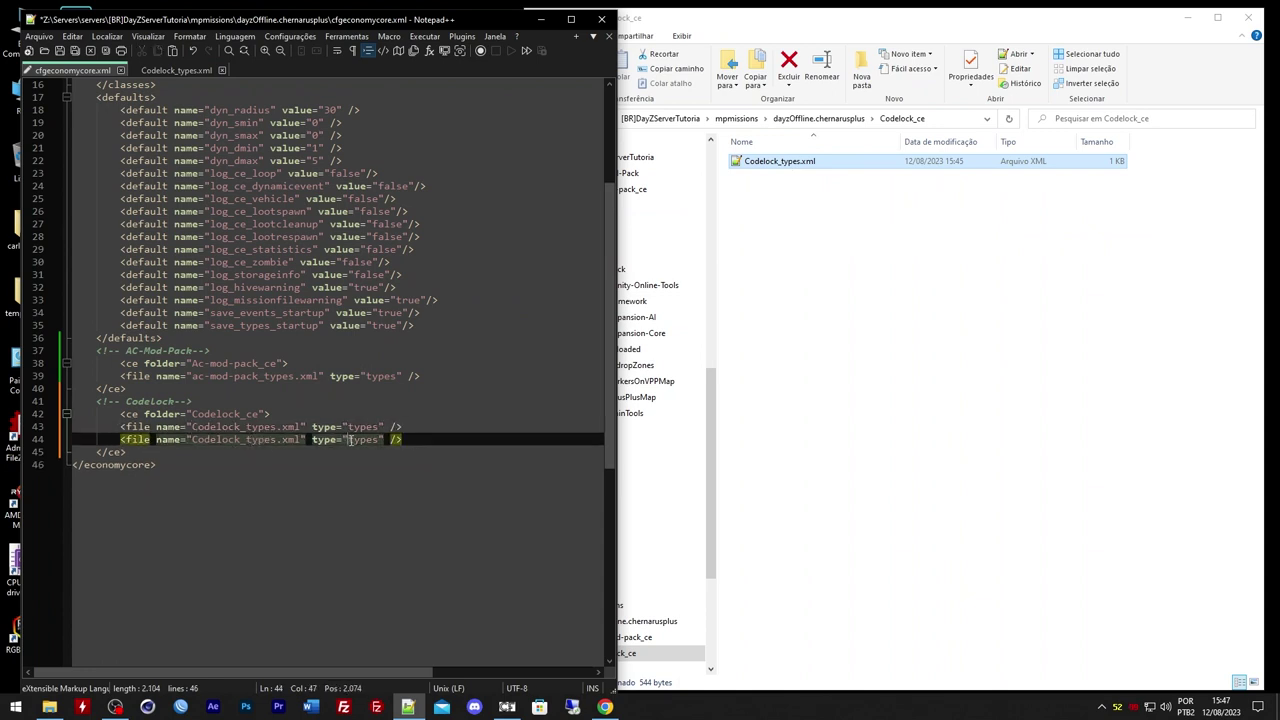
double_click(350, 439)
text(type="events)
scroll(360, 435, down, 2)
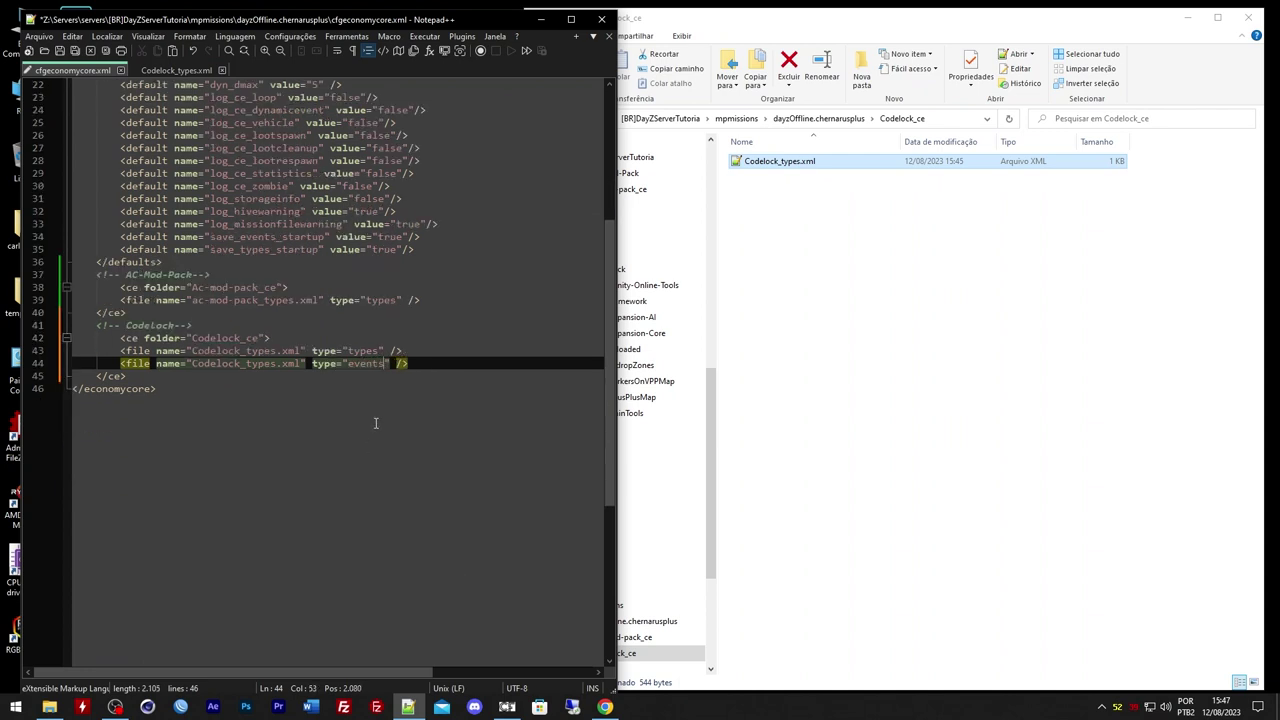
key(BackSpace)
key(BackSpace)
key(BackSpace)
key(BackSpace)
text(be)
key(End)
key(shift+Home)
key(BackSpace)
key(BackSpace)
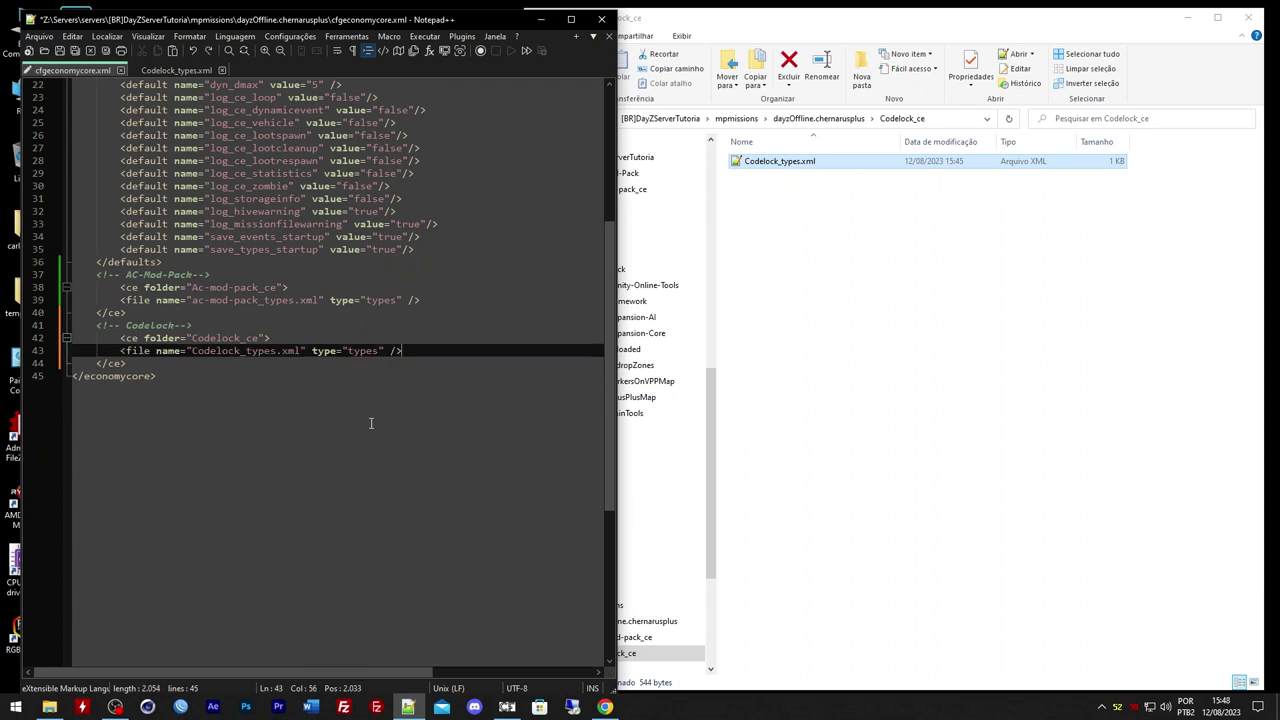
scroll(293, 222, up, 1)
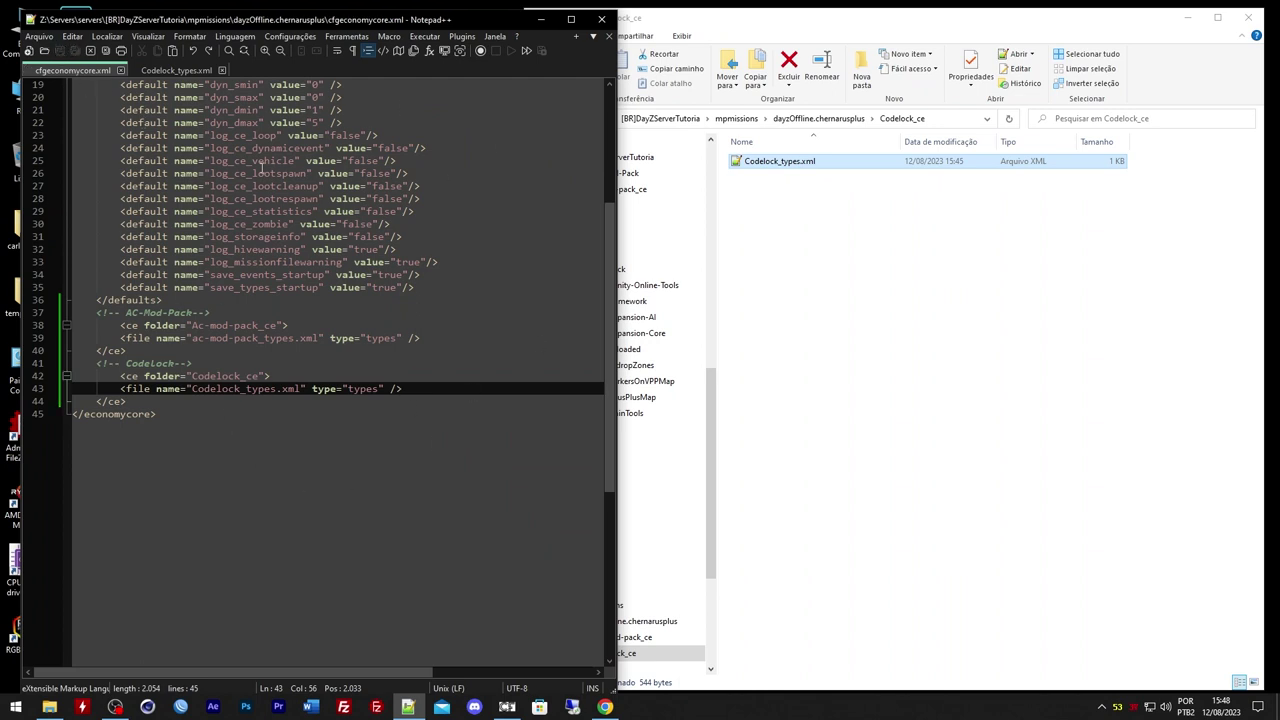
click(240, 424)
click(182, 398)
click(157, 356)
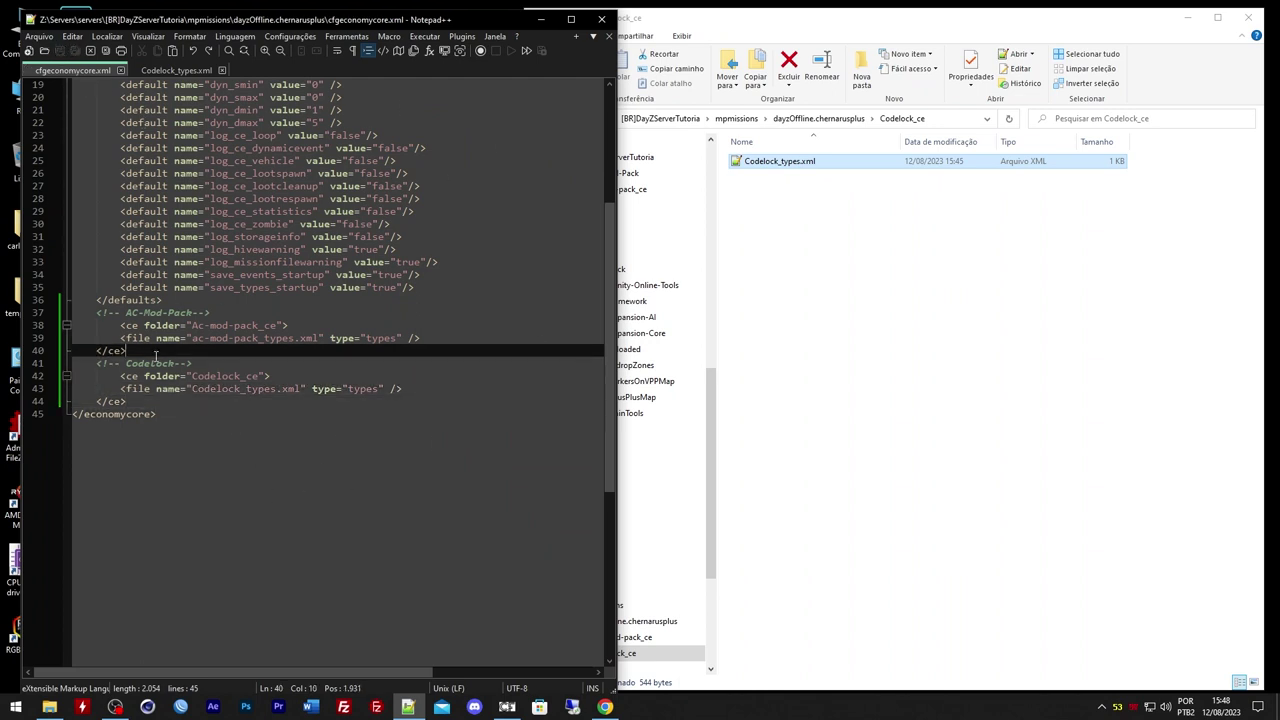
click(156, 363)
click(136, 400)
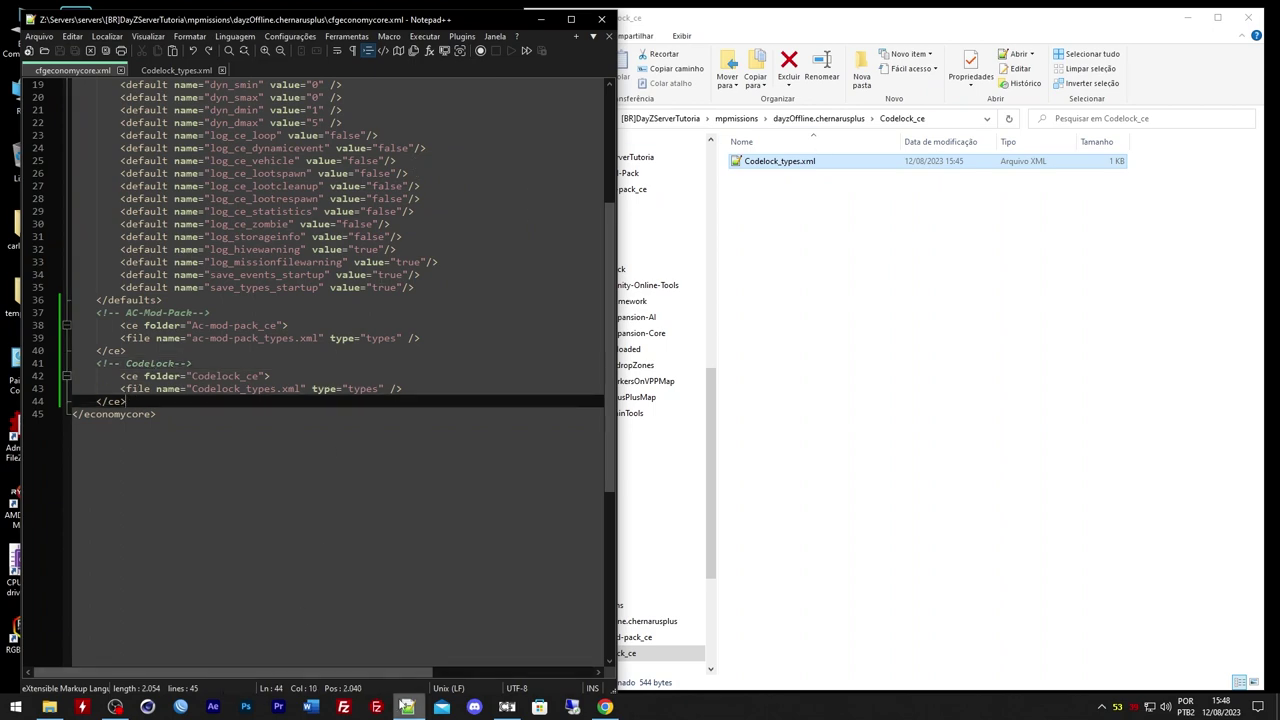
click(604, 709)
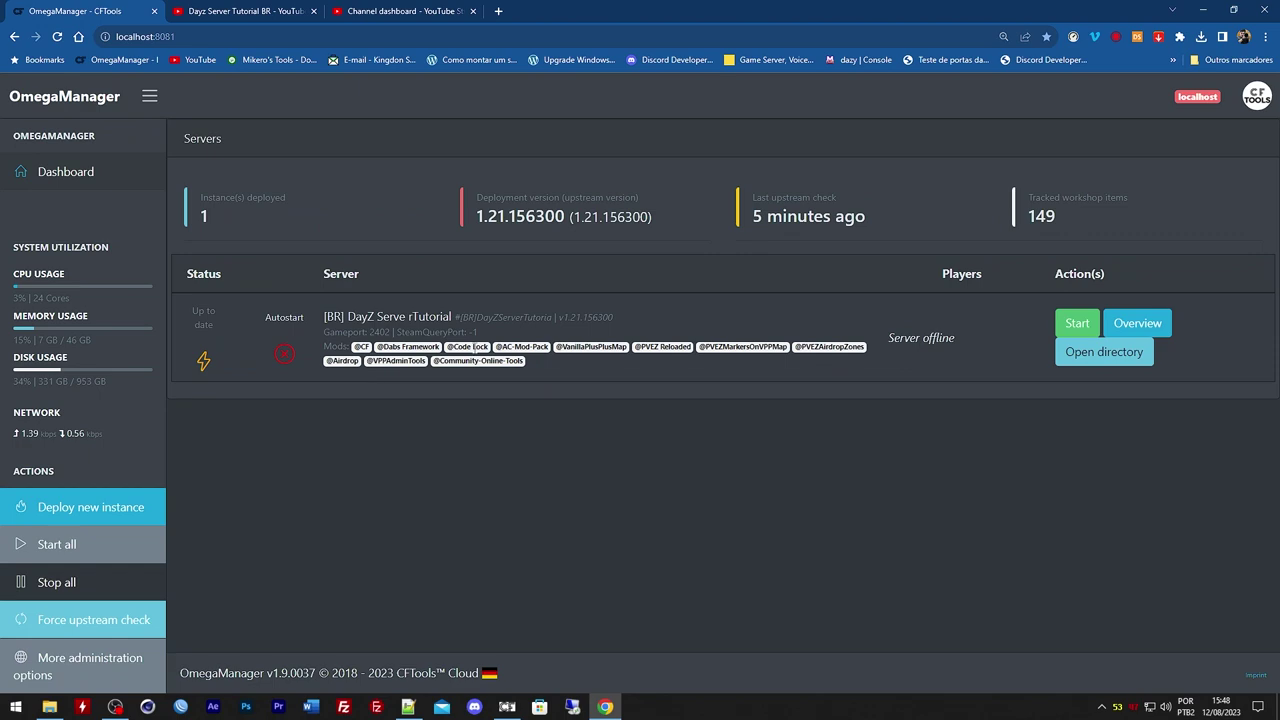
Point out the Code Lock mod on the DayZ server in the OmegaManager dashboard
drag(474, 346, 482, 346)
click(1199, 7)
click(780, 229)
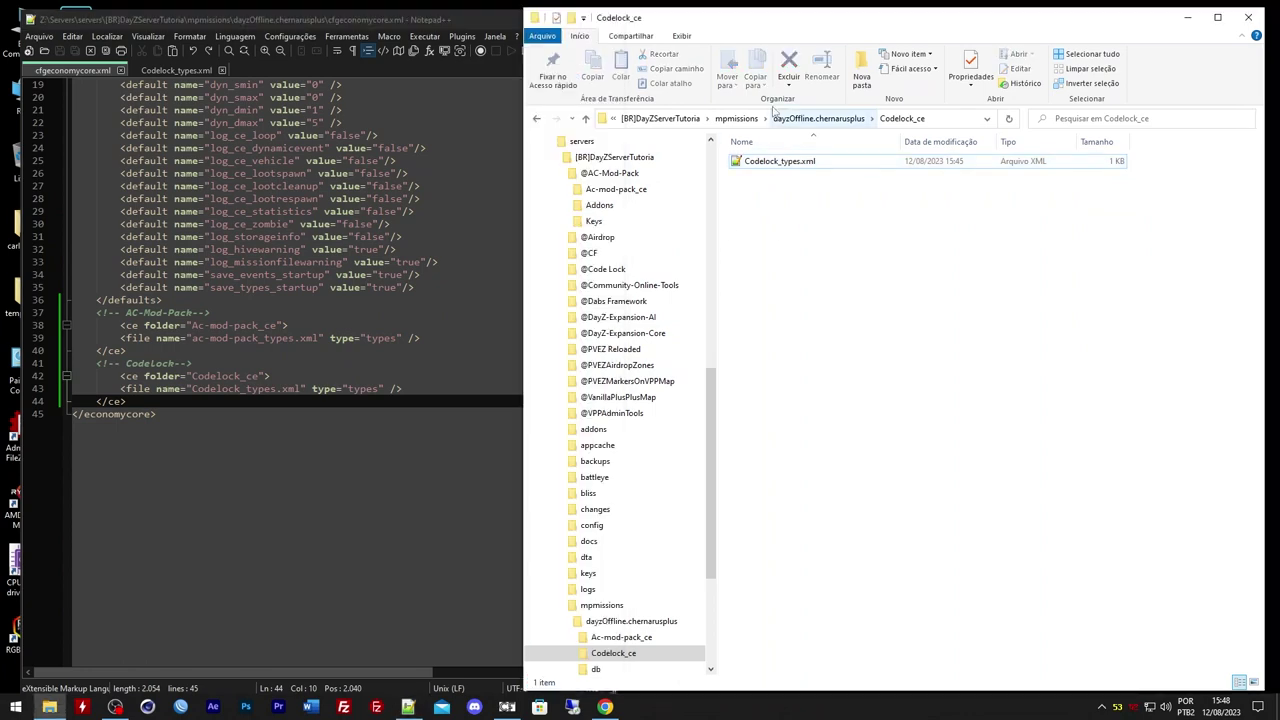
click(660, 118)
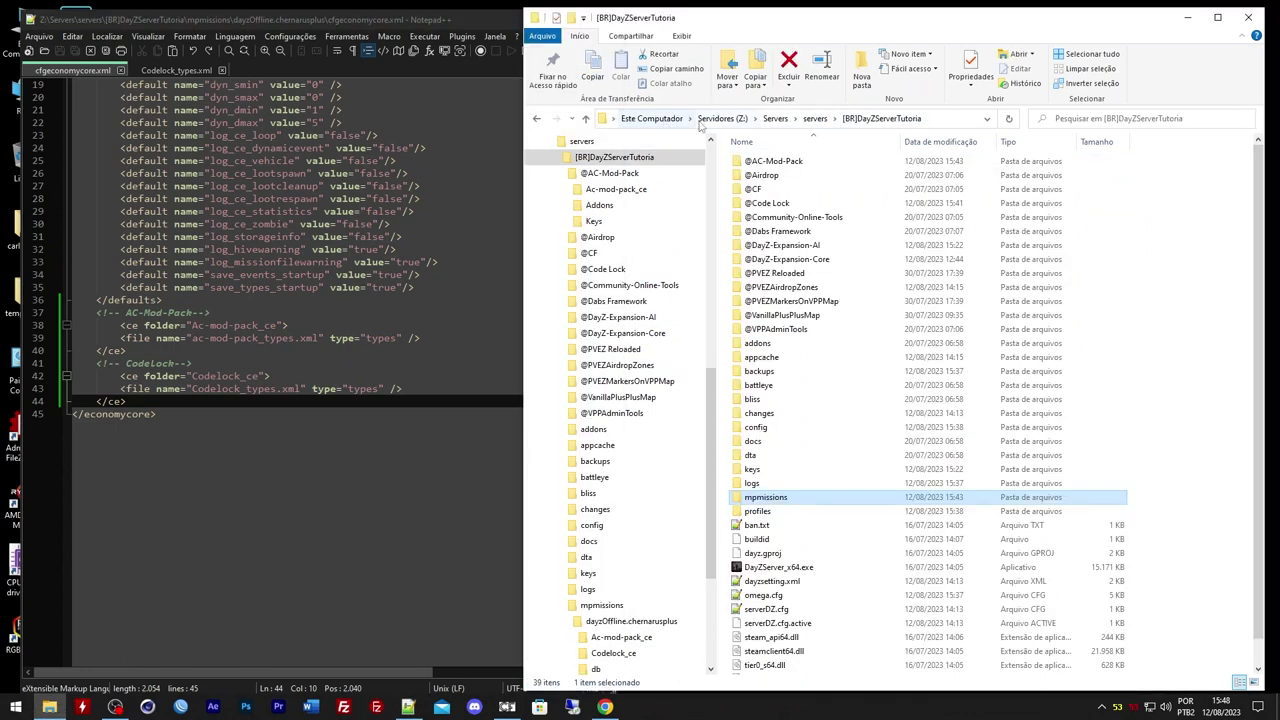
double_click(785, 175)
key(BackSpace)
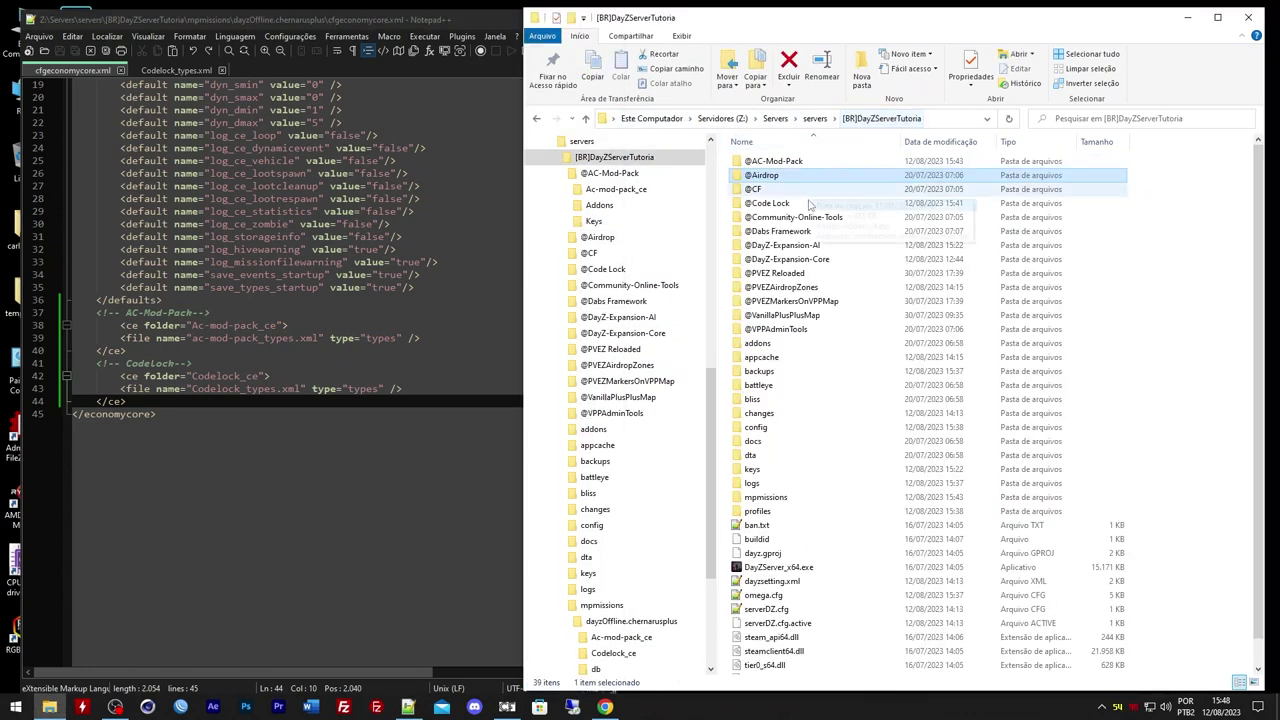
double_click(795, 276)
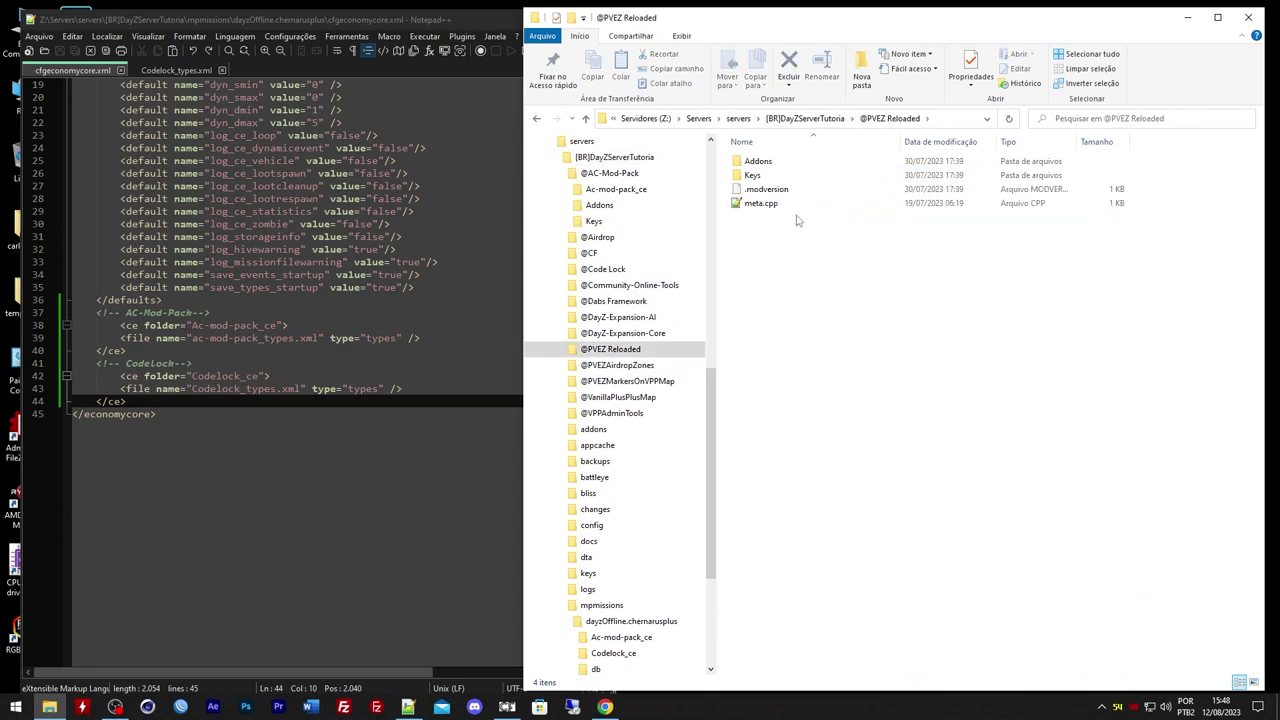
key(BackSpace)
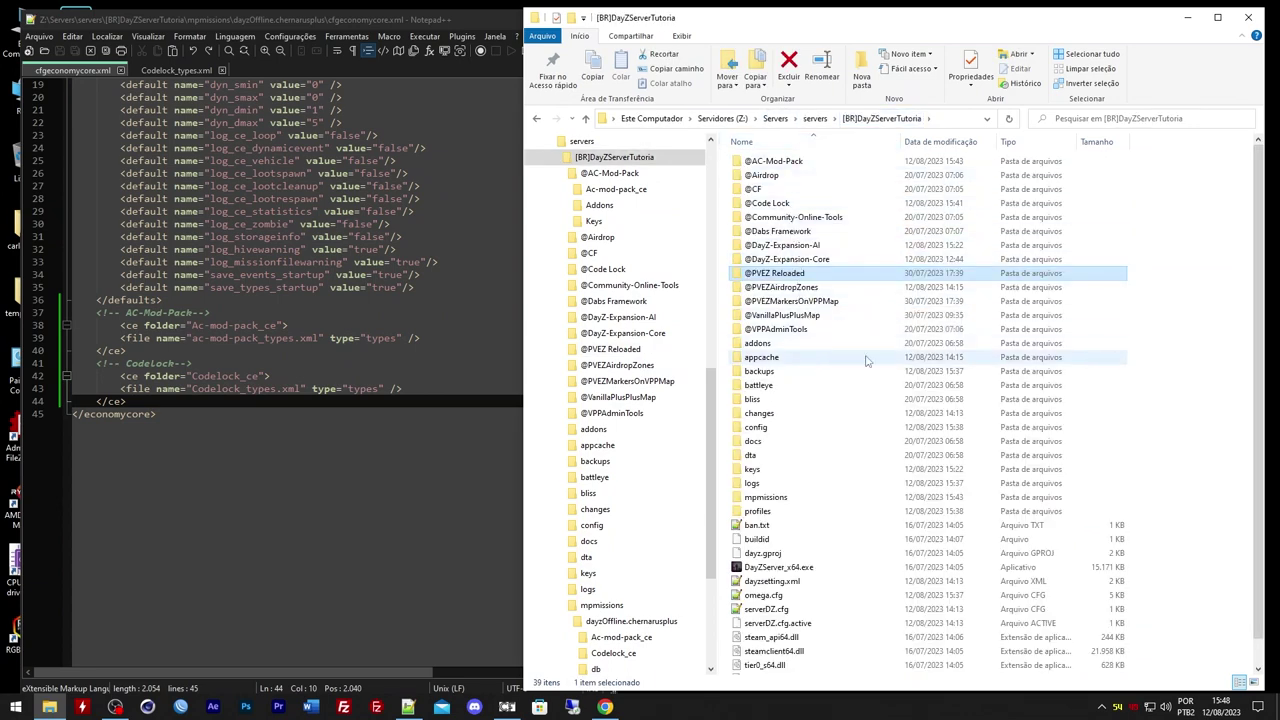
click(405, 485)
scroll(335, 413, up, 2)
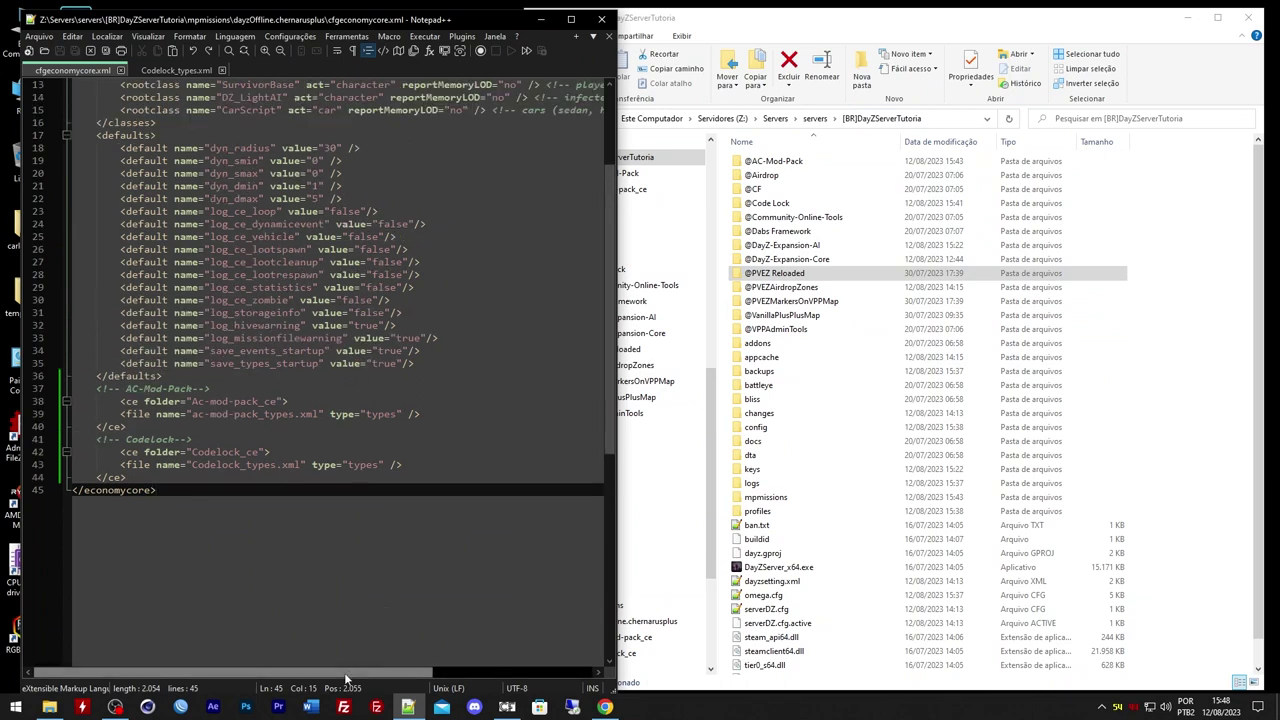
Start the DayZ server from OmegaManager, then select the text of cfgeconomycore.xml
click(605, 707)
click(1074, 323)
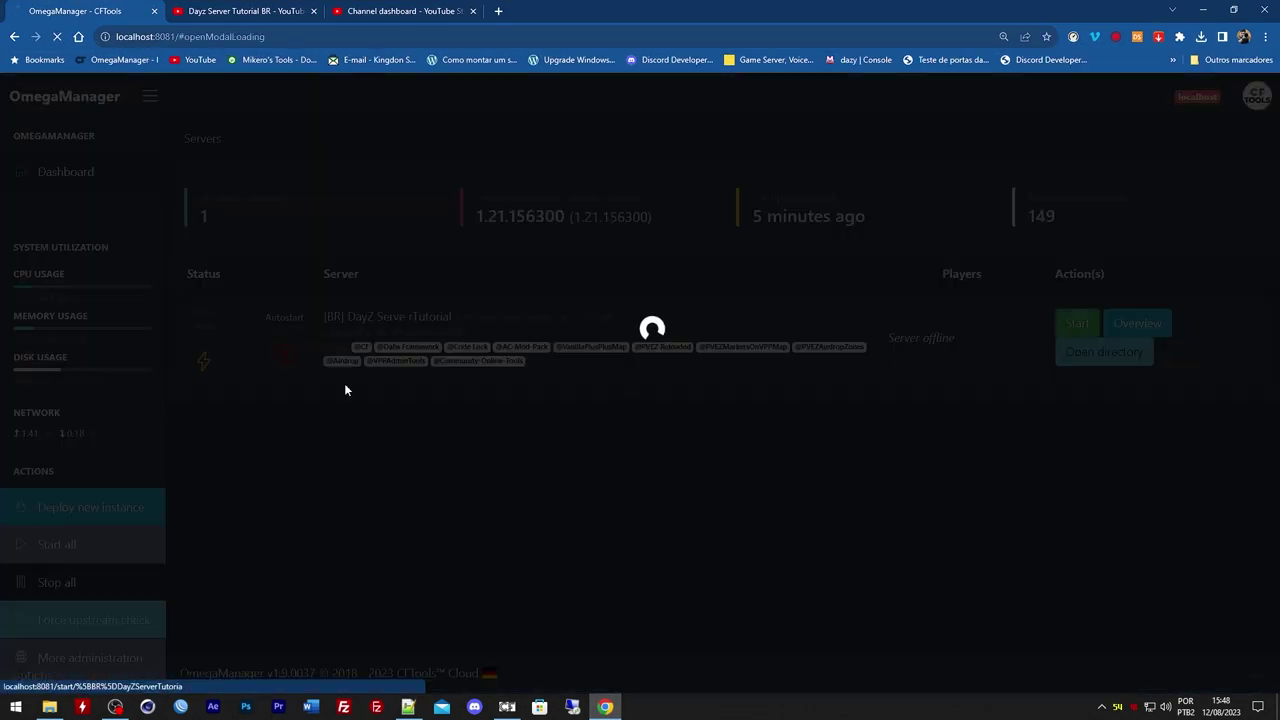
click(1203, 9)
drag(312, 82, 1106, 183)
scroll(153, 438, up, 4)
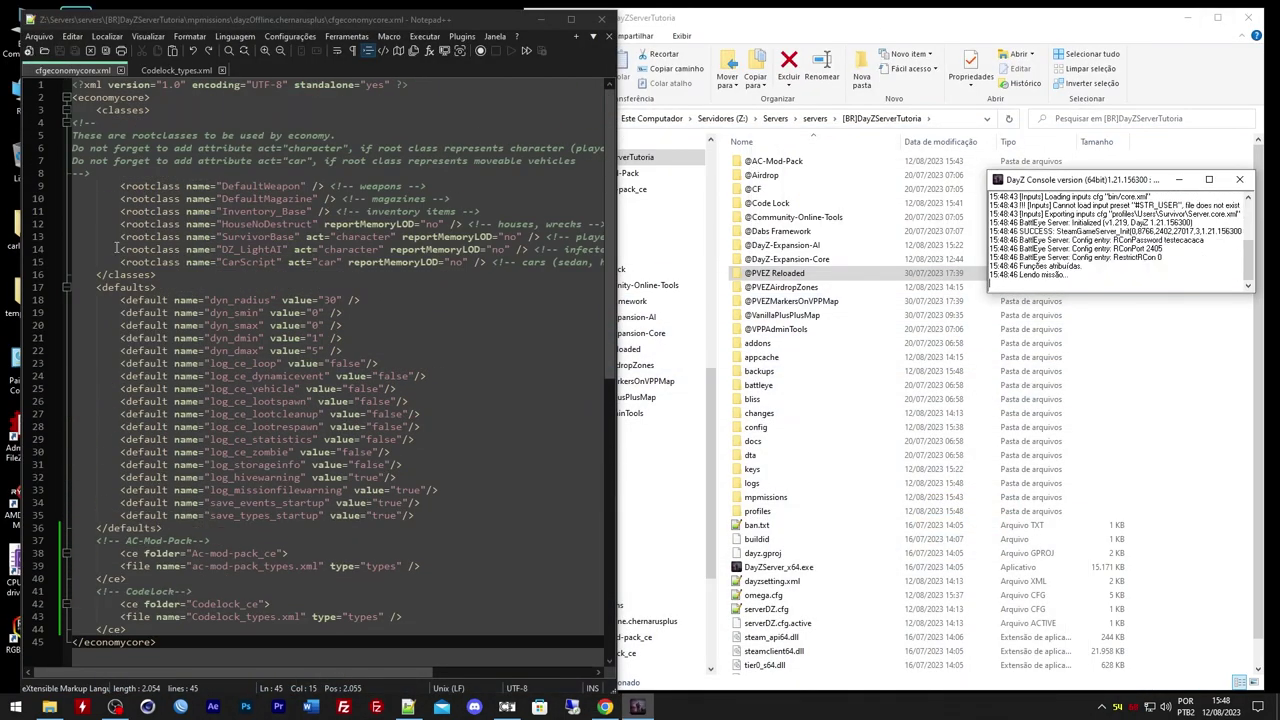
scroll(165, 320, down, 3)
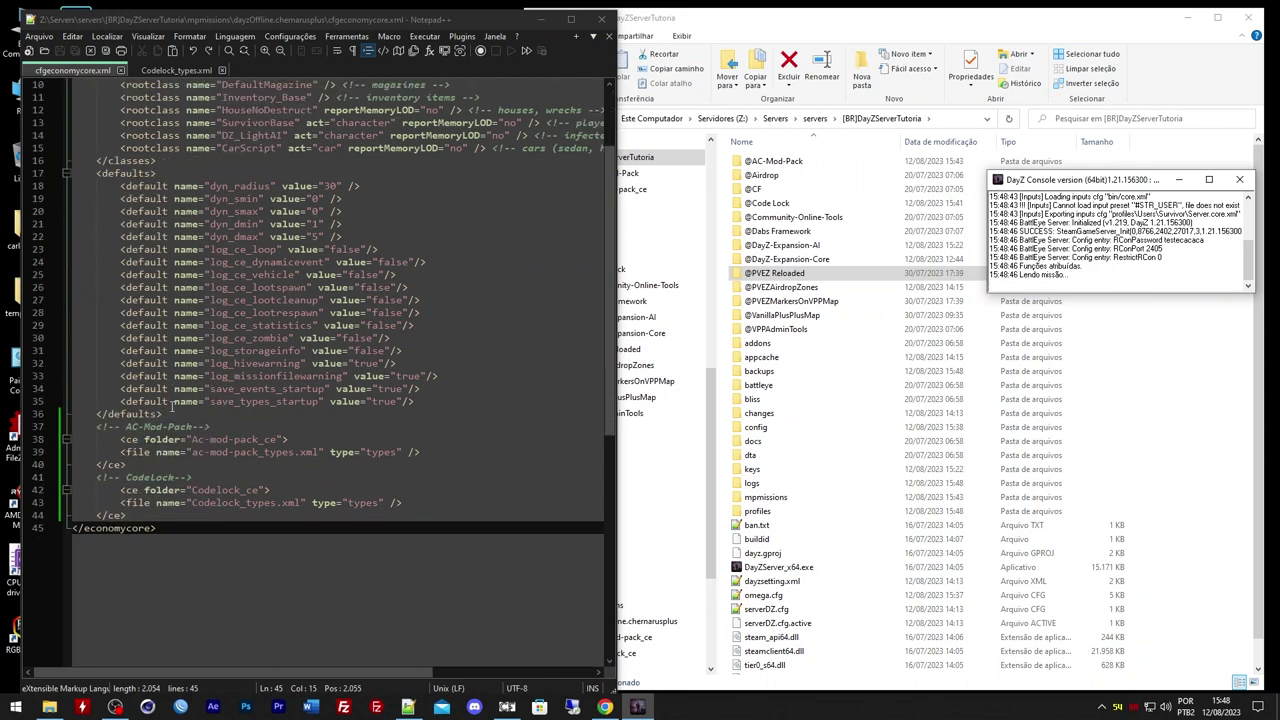
drag(206, 540, 150, 70)
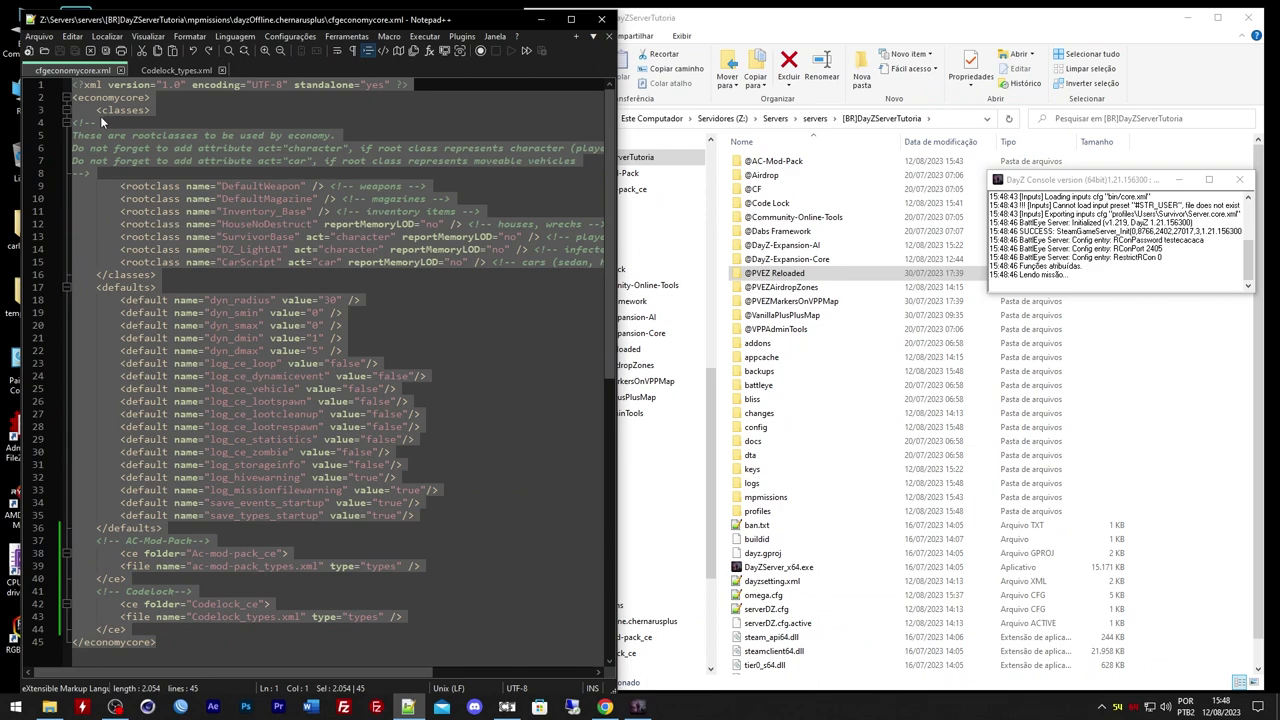
Select and copy the entire cfgeconomycore.xml text
click(167, 250)
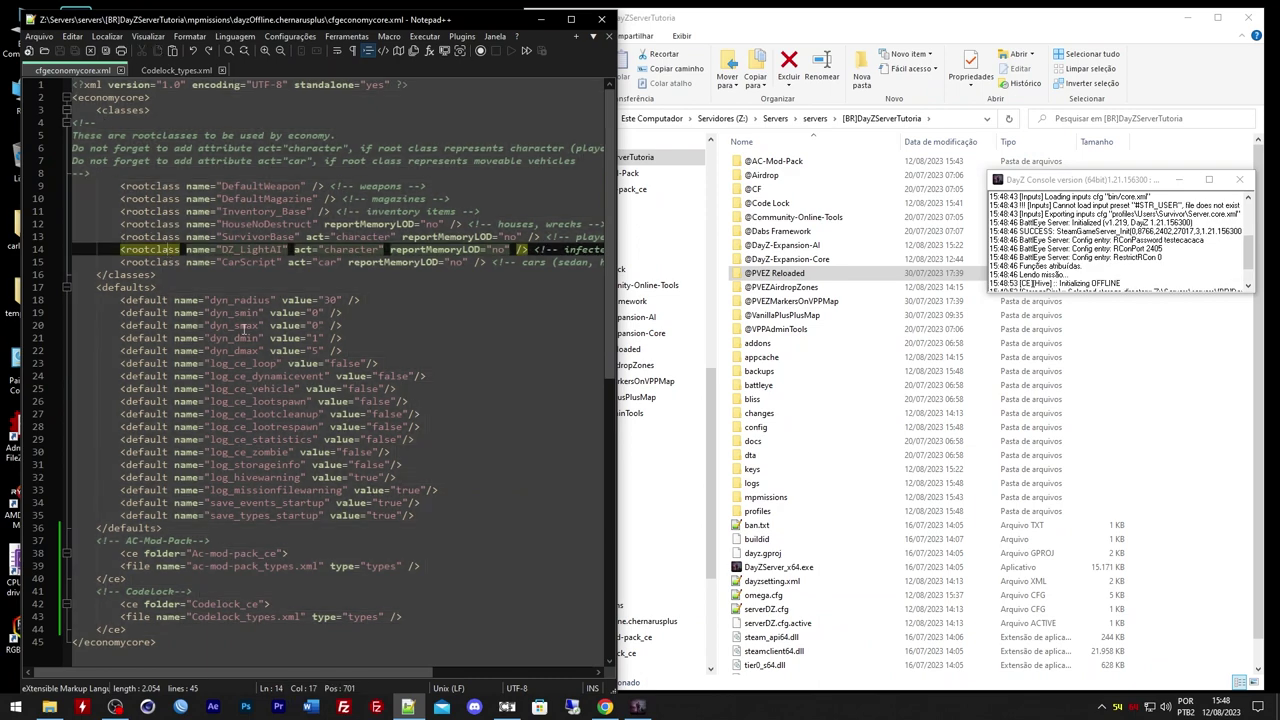
drag(200, 642, 3, 72)
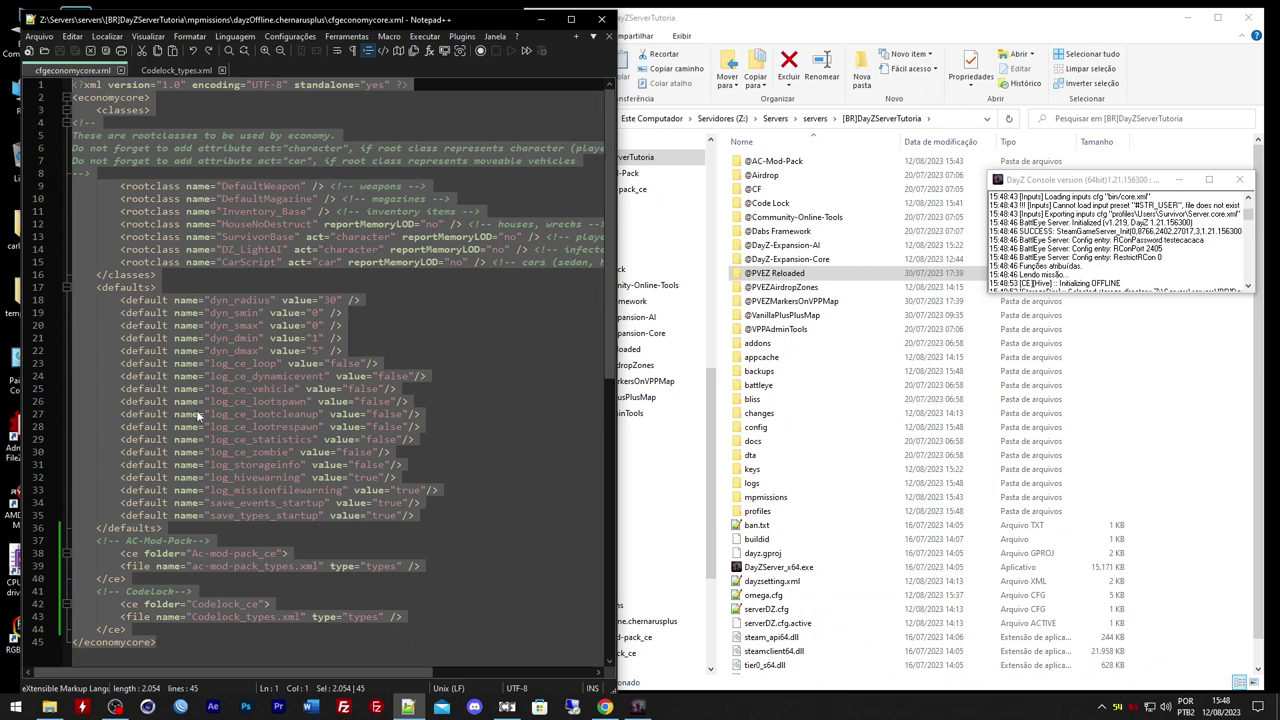
key(ctrl+c)
Open a blank new Chrome tab, then return to the editor and deselect the text
click(605, 707)
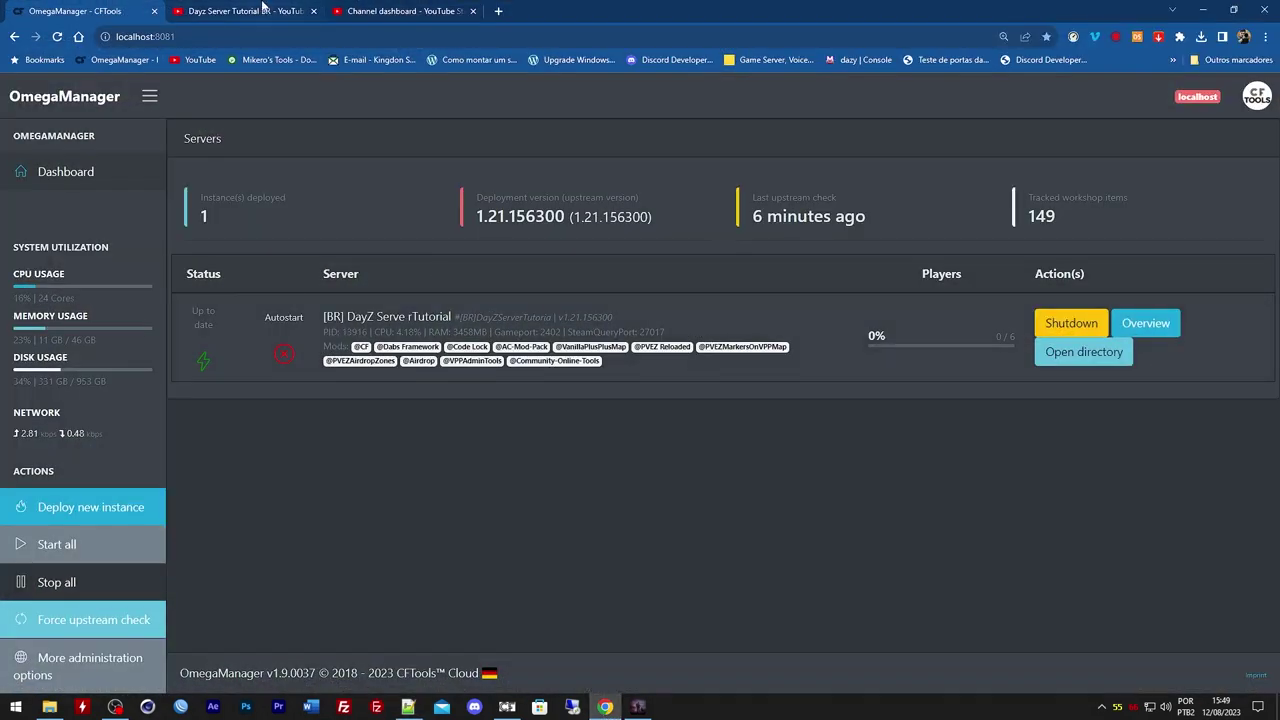
click(498, 11)
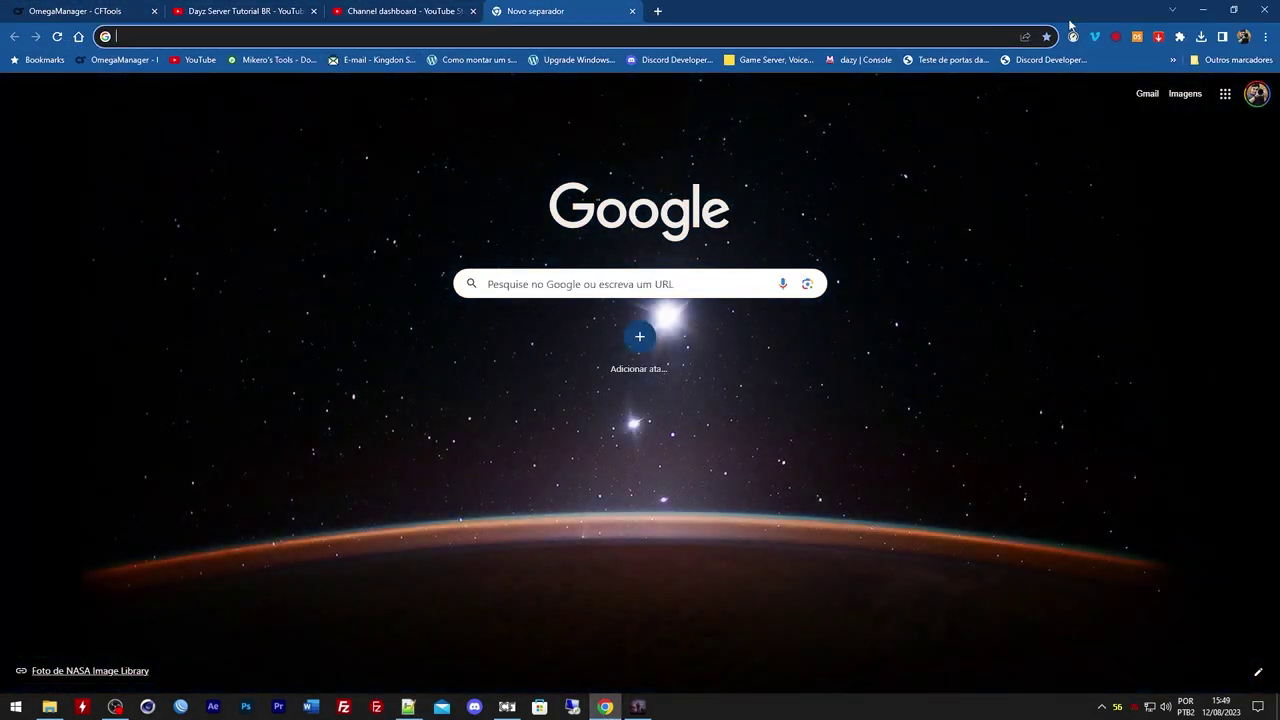
click(1203, 9)
click(404, 387)
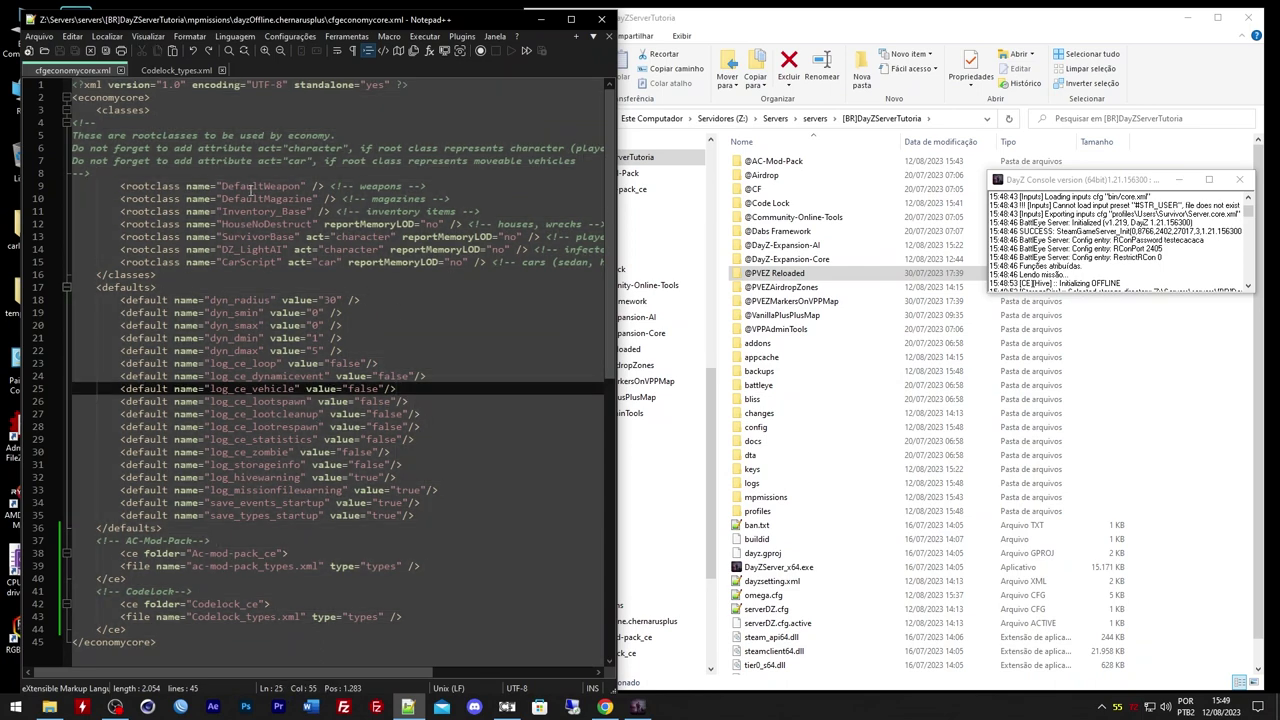
Create a folder named backup inside mpmissions > dayzOffline.chernarusplus
click(790, 357)
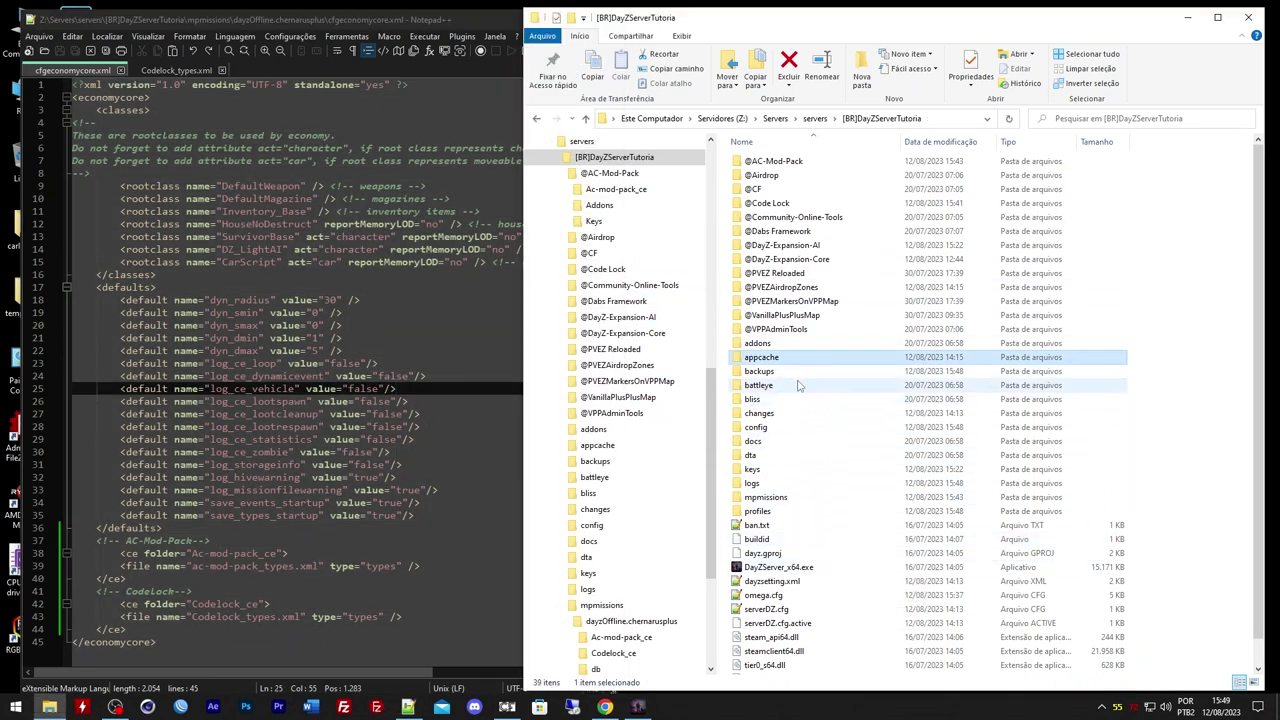
double_click(765, 497)
double_click(770, 161)
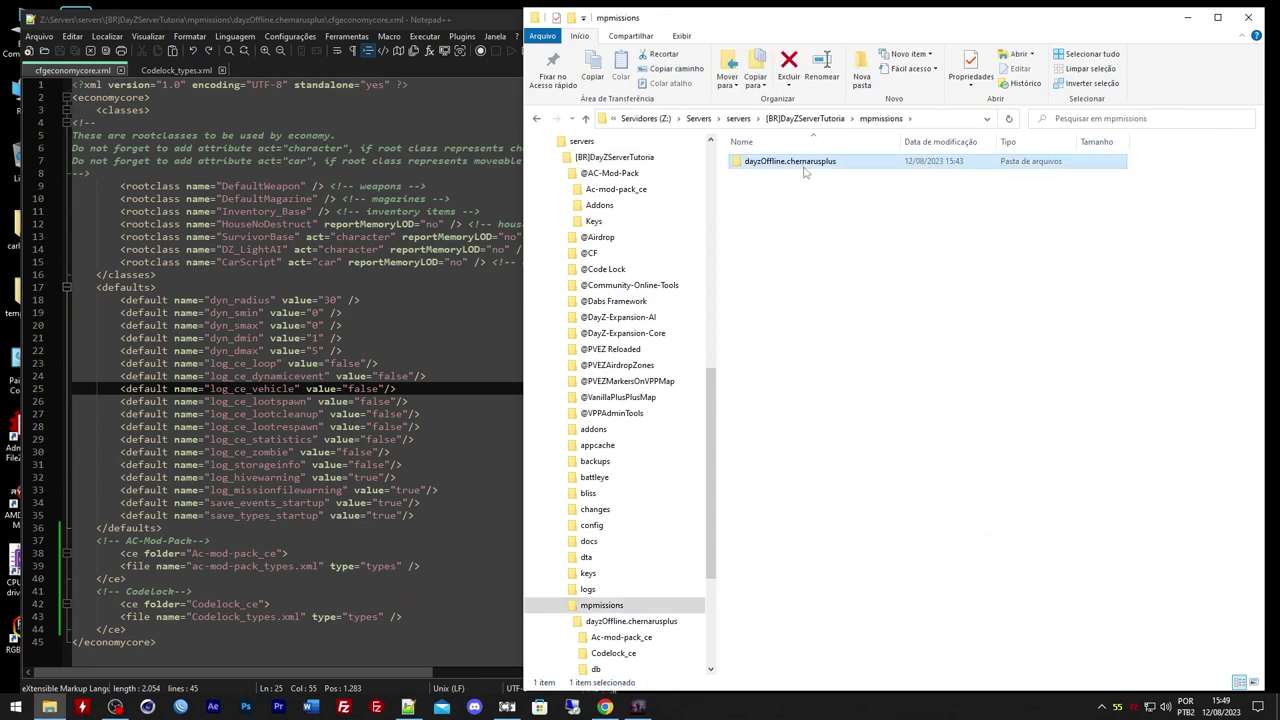
right_click(769, 641)
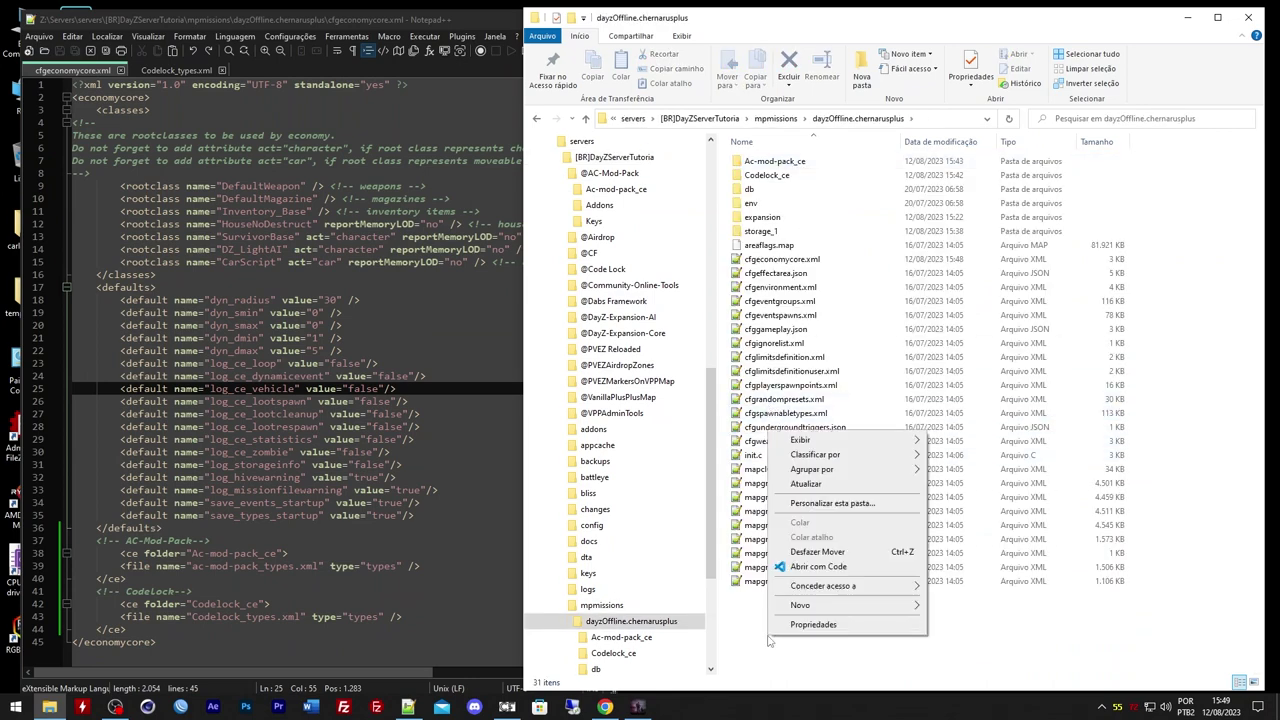
mouse_move(830, 608)
click(990, 468)
text(backup)
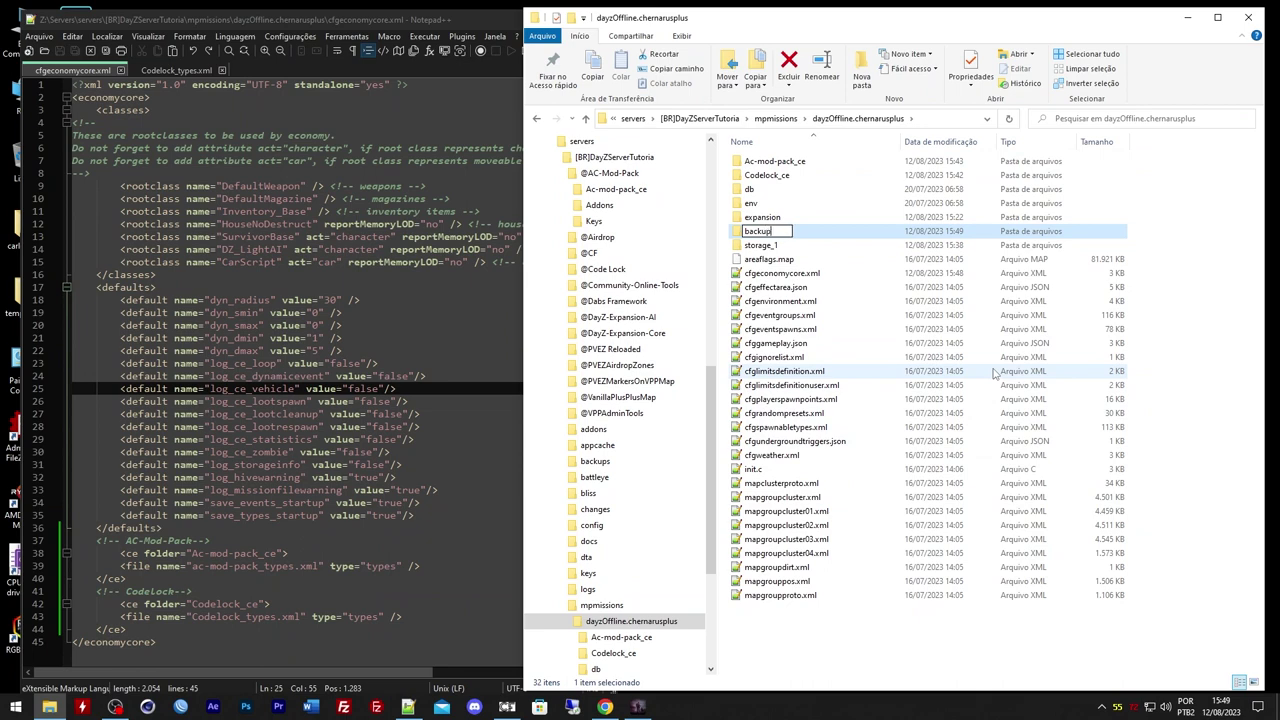
key(Return)
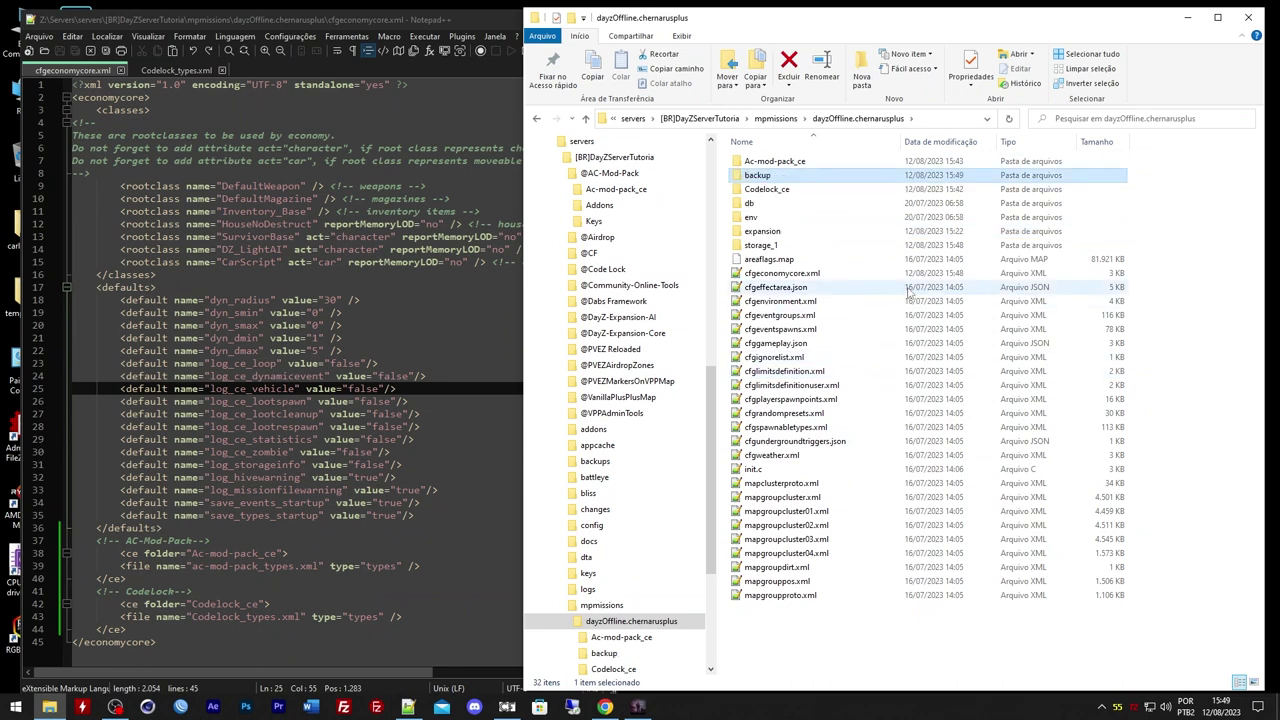
Copy cfgeconomycore.xml into the backup folder and open that copy in Notepad++
drag(780, 273, 765, 177)
double_click(765, 177)
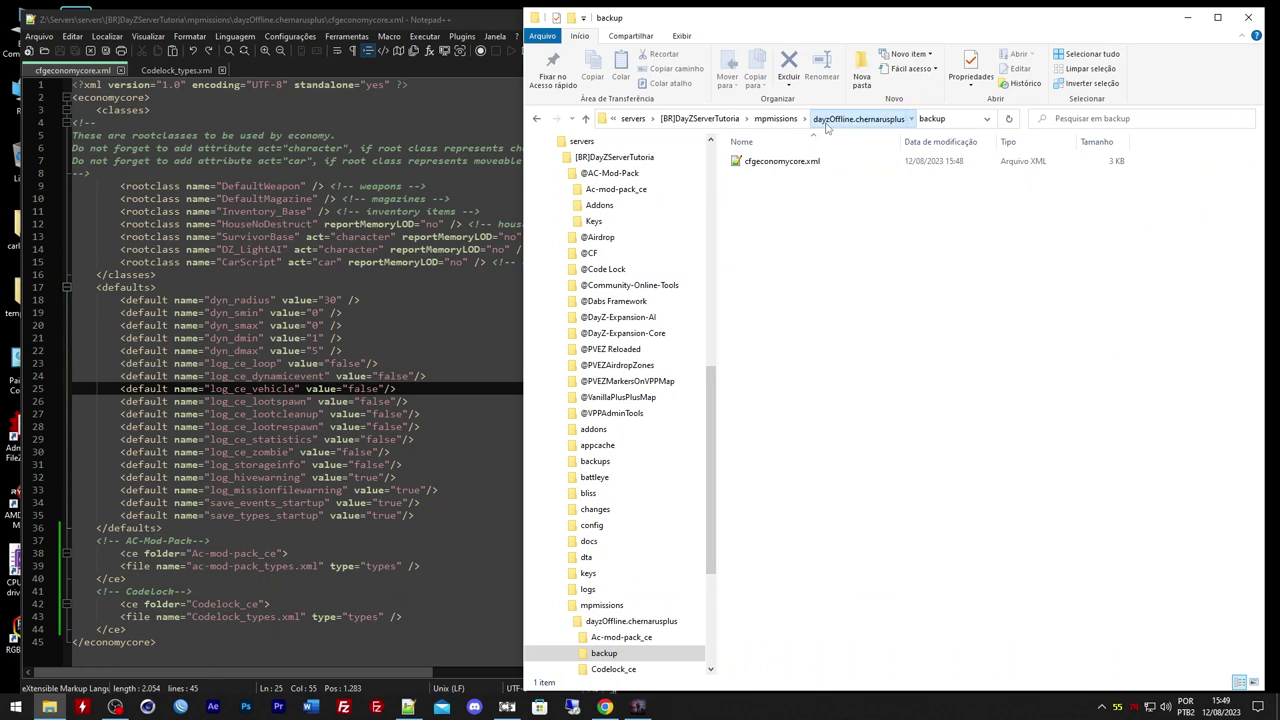
click(826, 120)
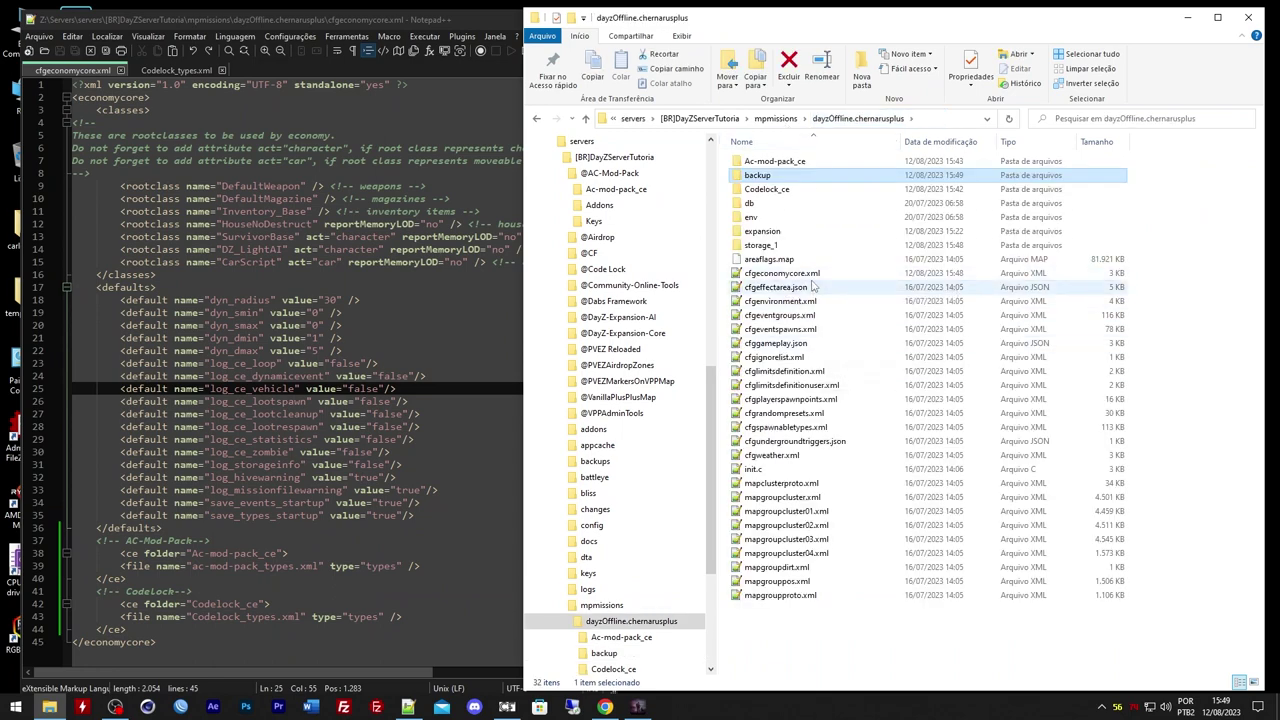
drag(814, 283, 803, 178)
double_click(805, 175)
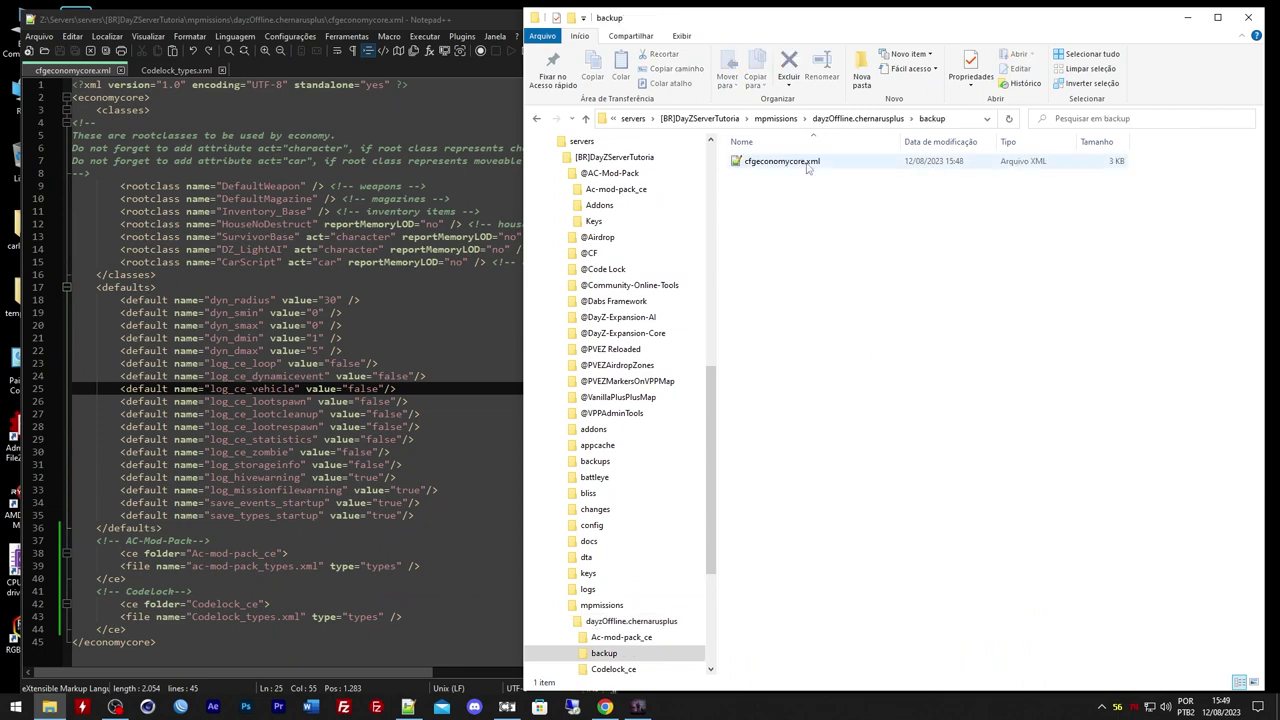
double_click(808, 163)
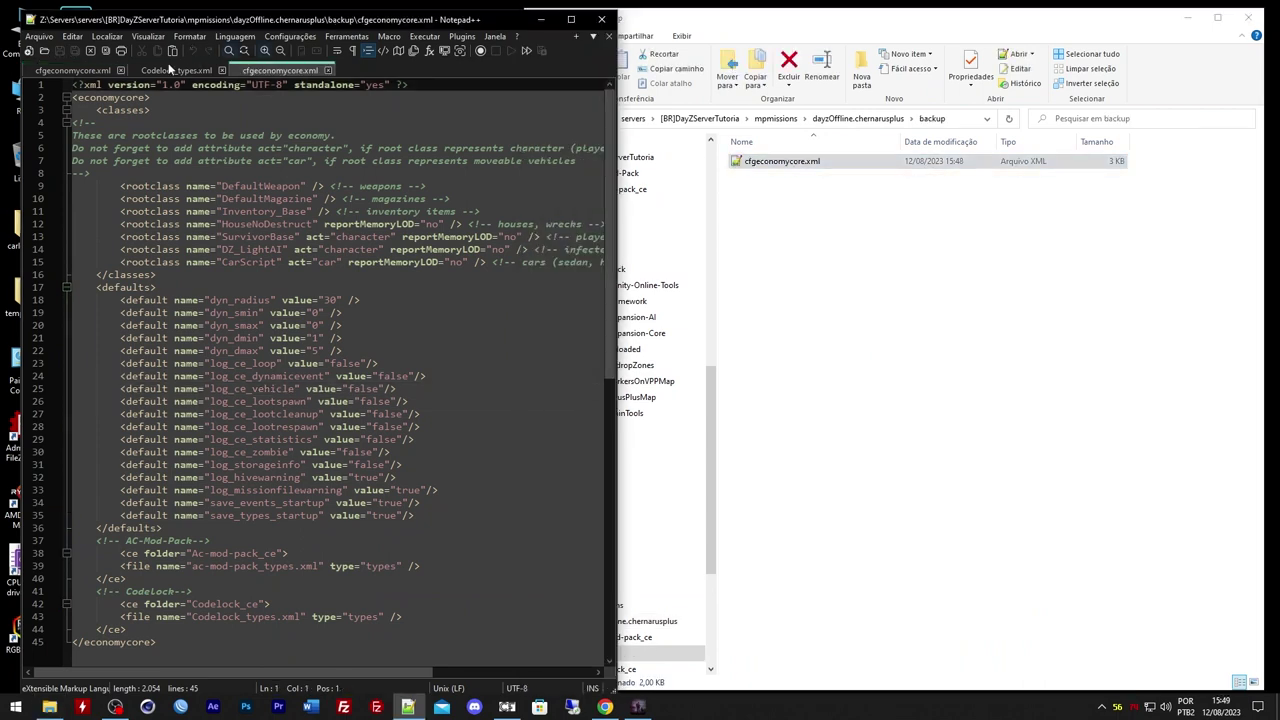
Show the backup cfgeconomycore.xml side by side with the original, maximized
right_click(277, 71)
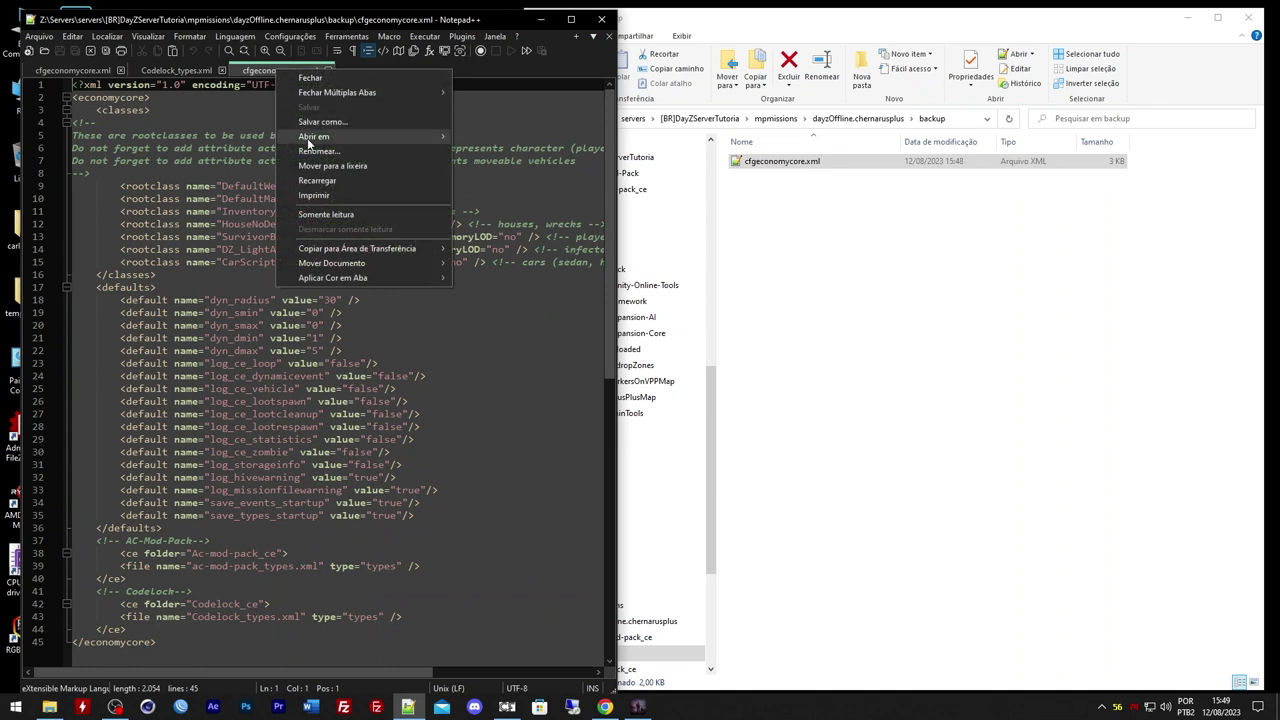
click(262, 80)
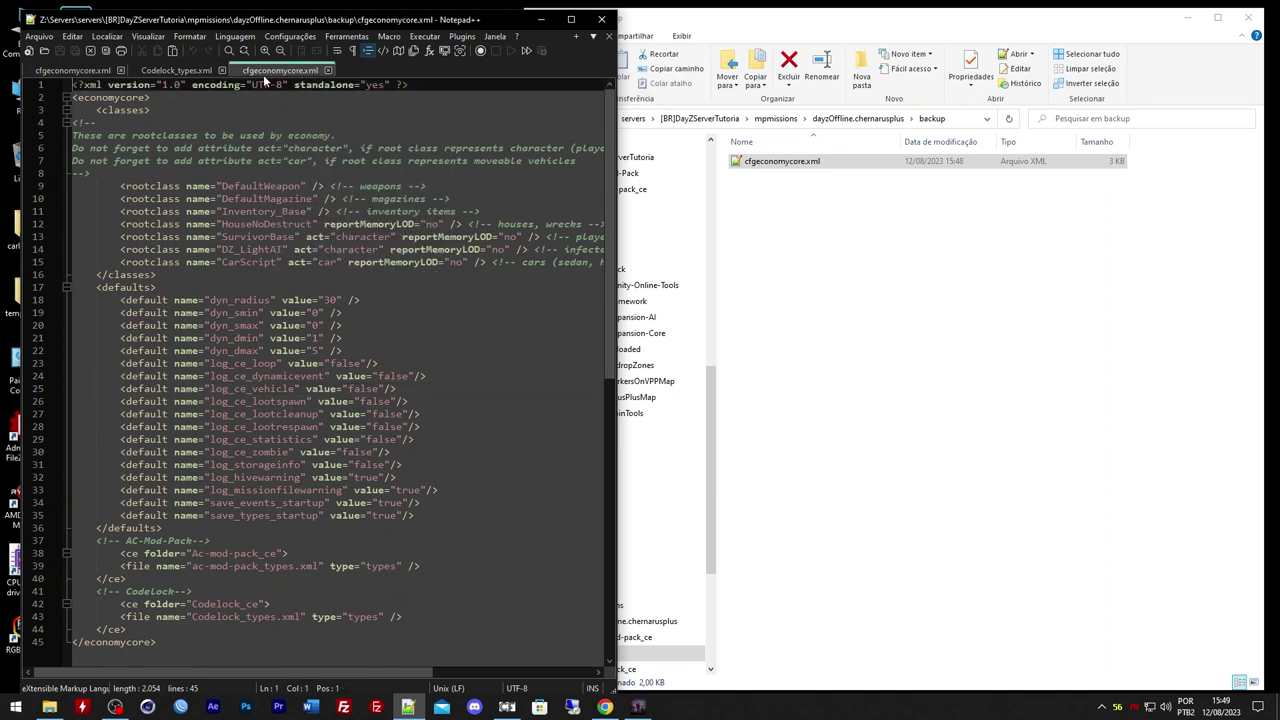
right_click(265, 75)
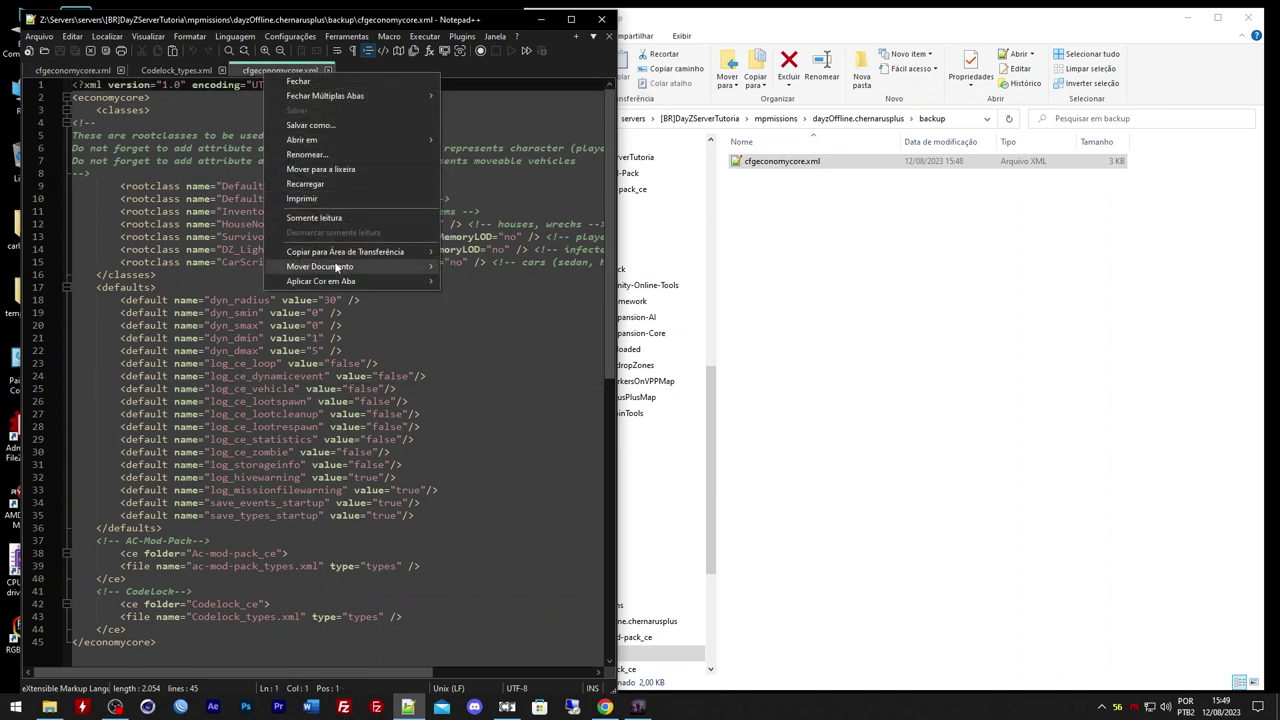
mouse_move(338, 268)
click(491, 280)
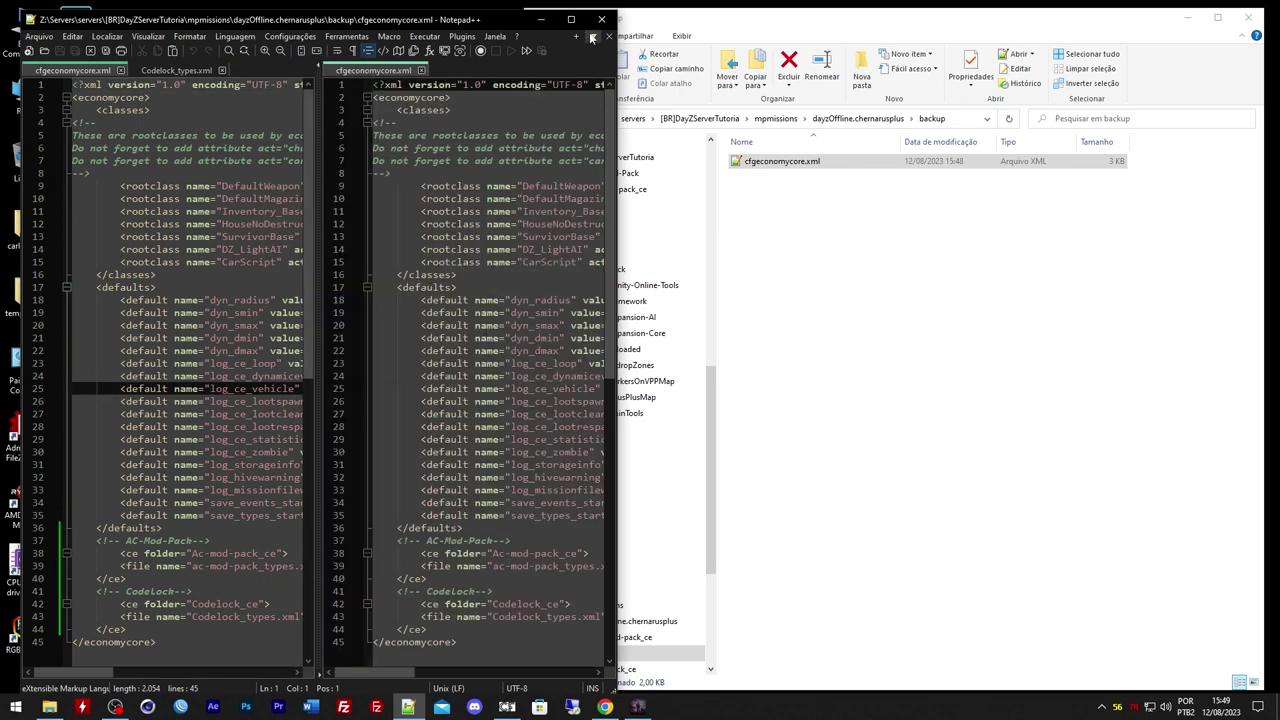
click(571, 19)
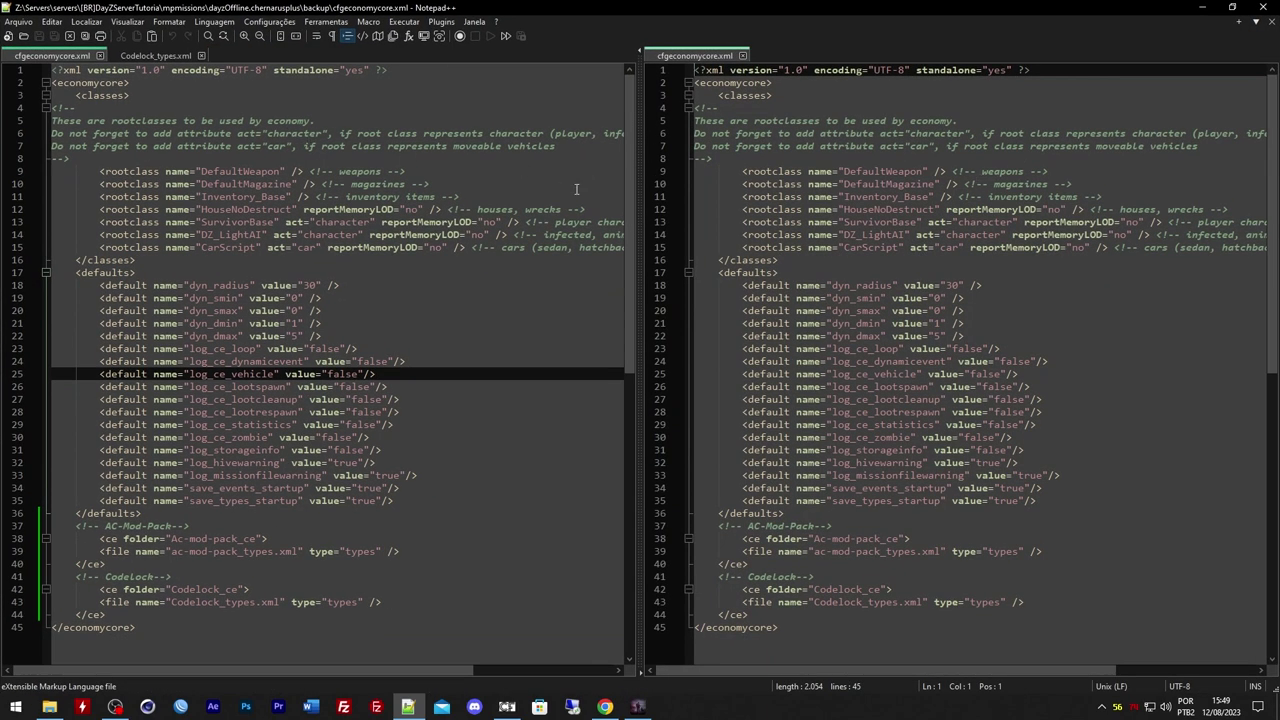
Compare lines between the two copies, then close the backup cfgeconomycore.xml
double_click(1015, 361)
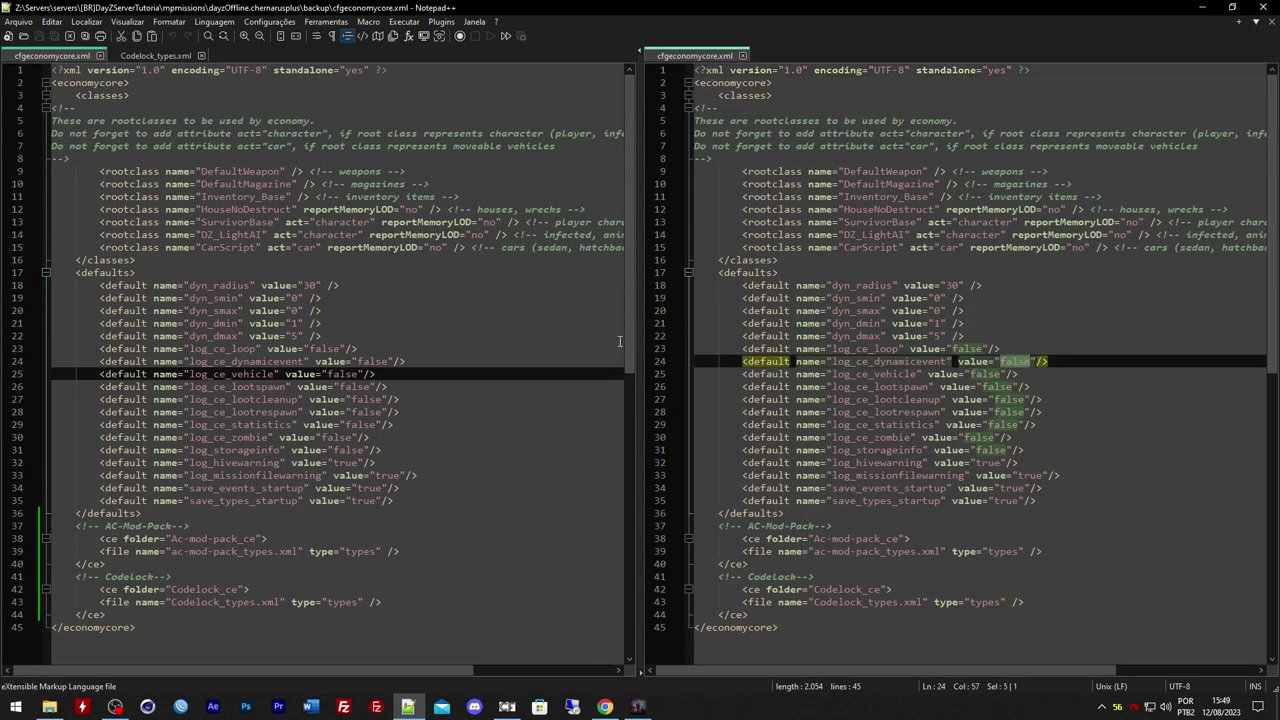
click(371, 353)
key(shift+Left)
key(shift+Left)
key(shift+Left)
click(963, 393)
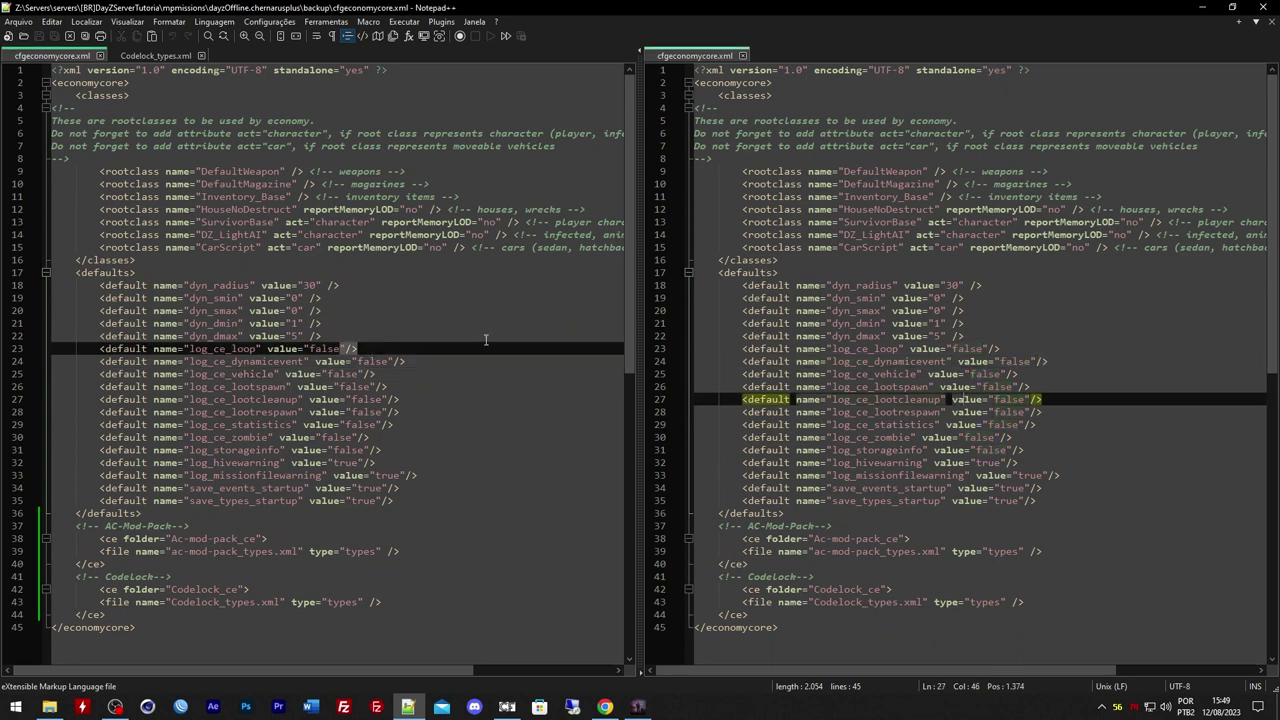
click(862, 361)
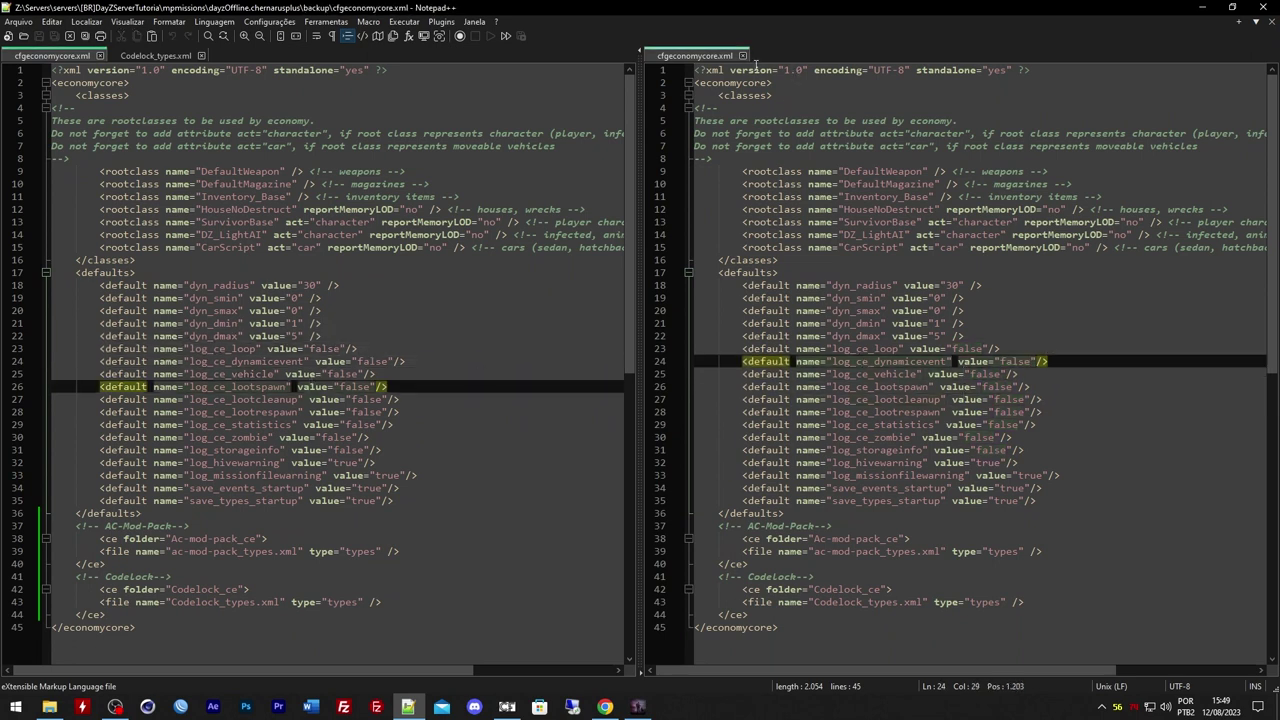
click(743, 55)
Return Explorer to dayzOffline.chernarusplus and select all text in the original cfgeconomycore.xml
click(1203, 7)
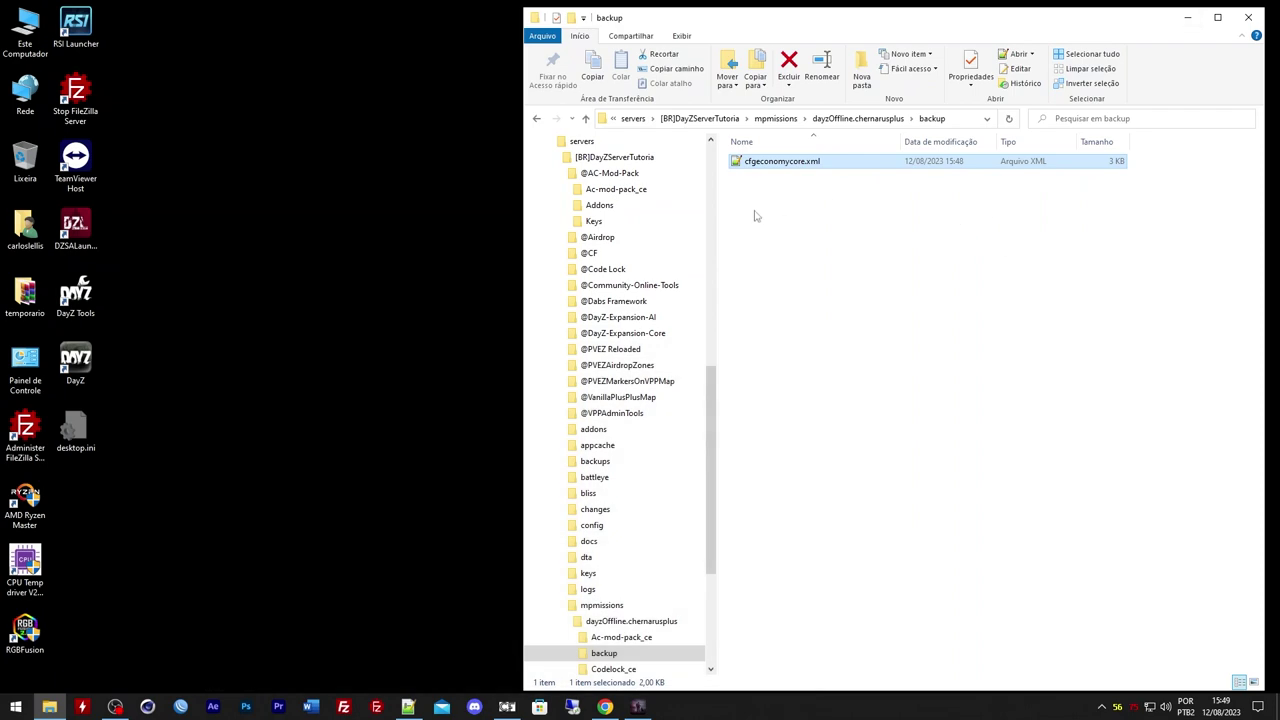
click(857, 118)
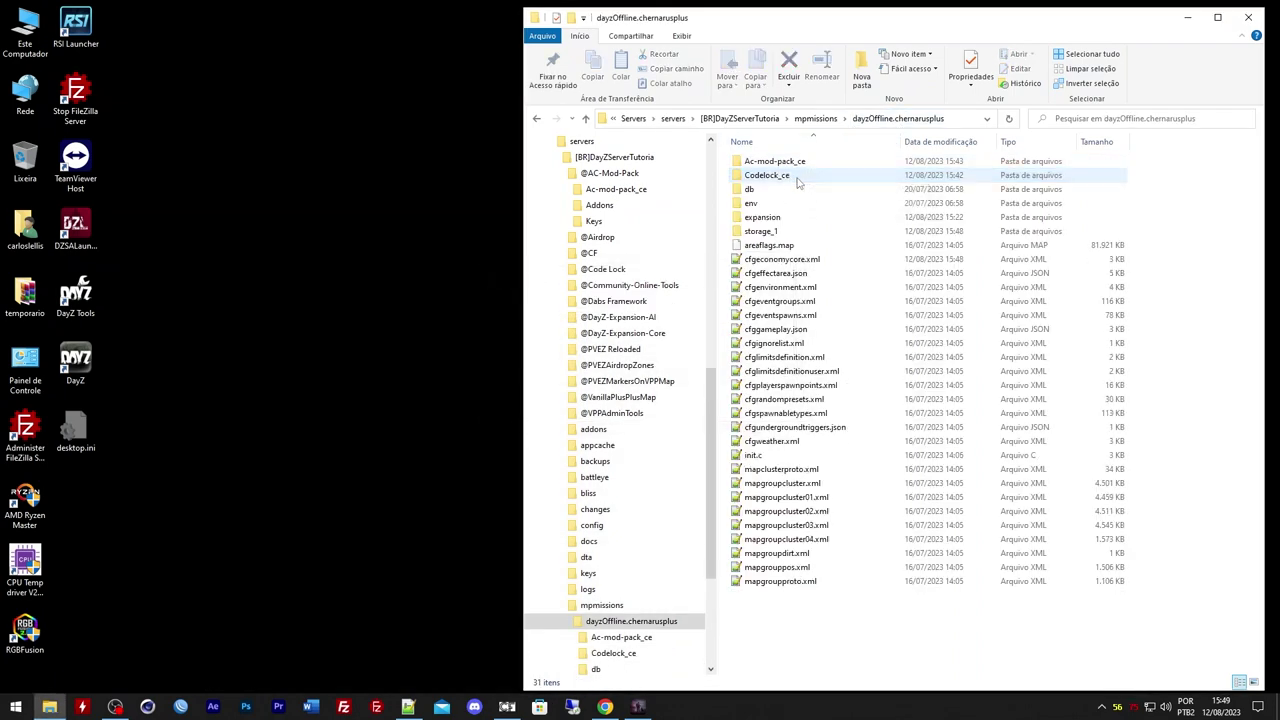
click(408, 707)
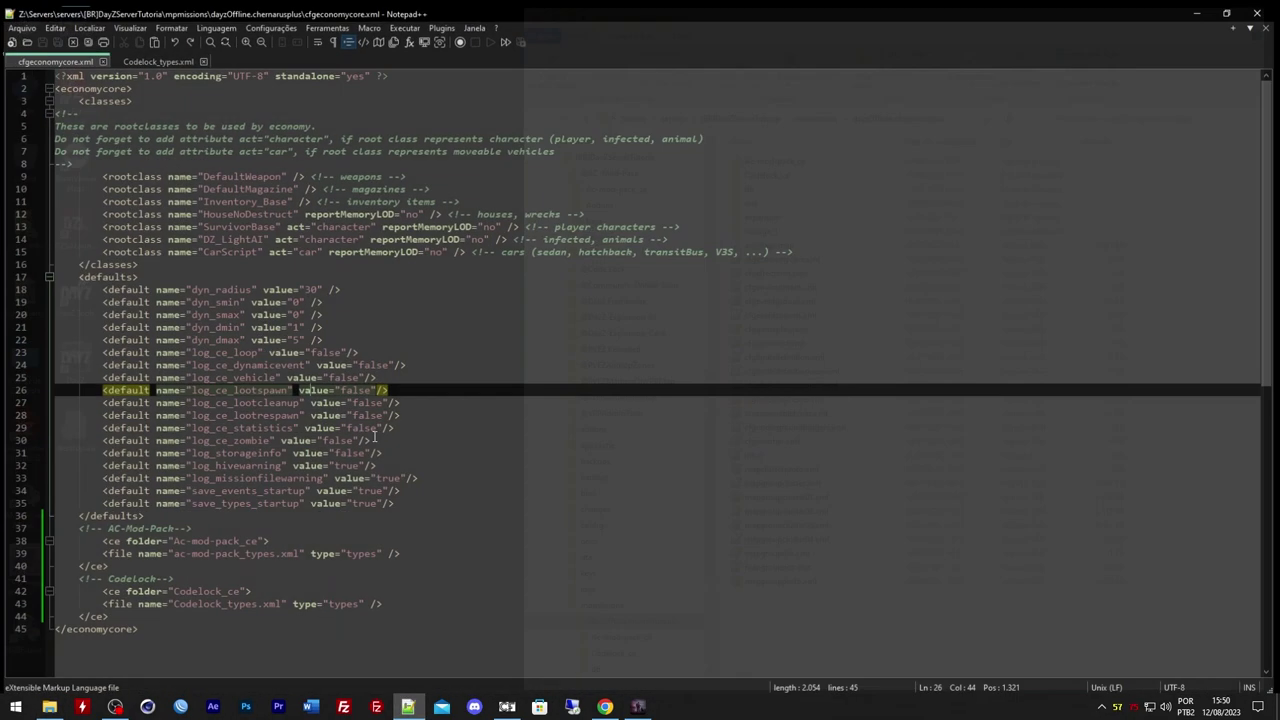
click(363, 349)
key(ctrl+a)
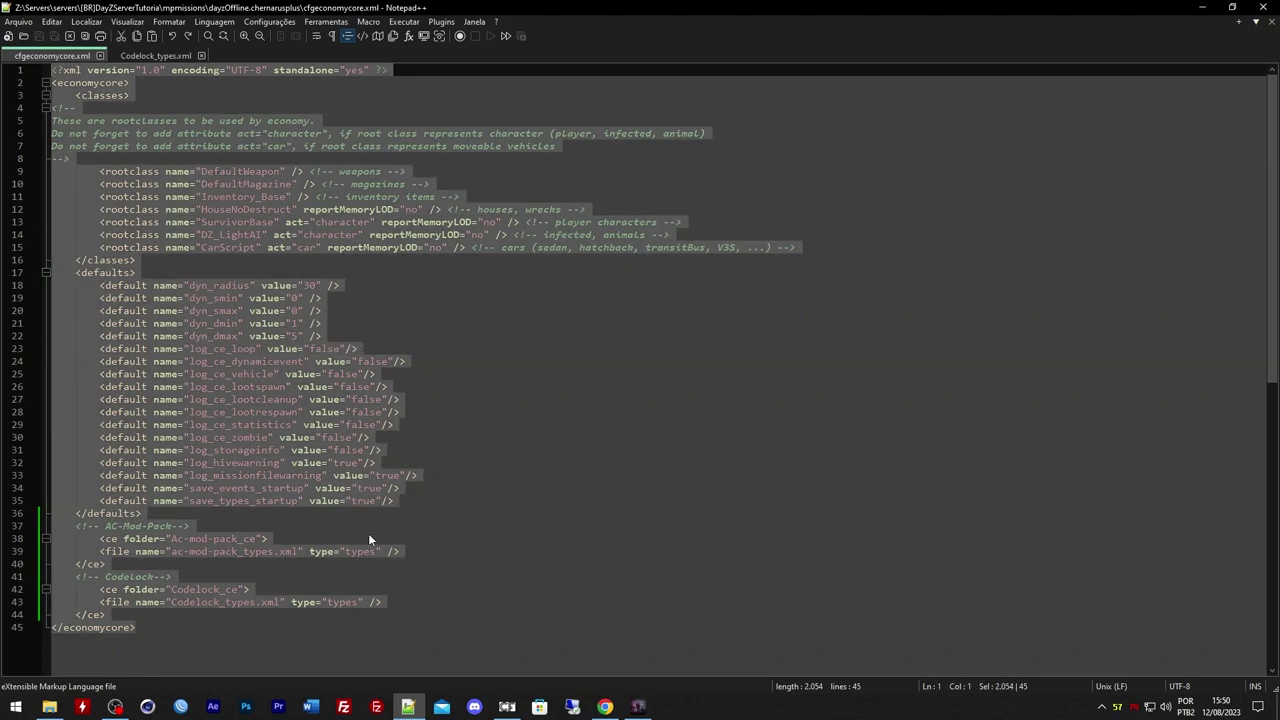
Open the JSON Formatter bookmark and Best XML Validator Online in a new tab
click(603, 707)
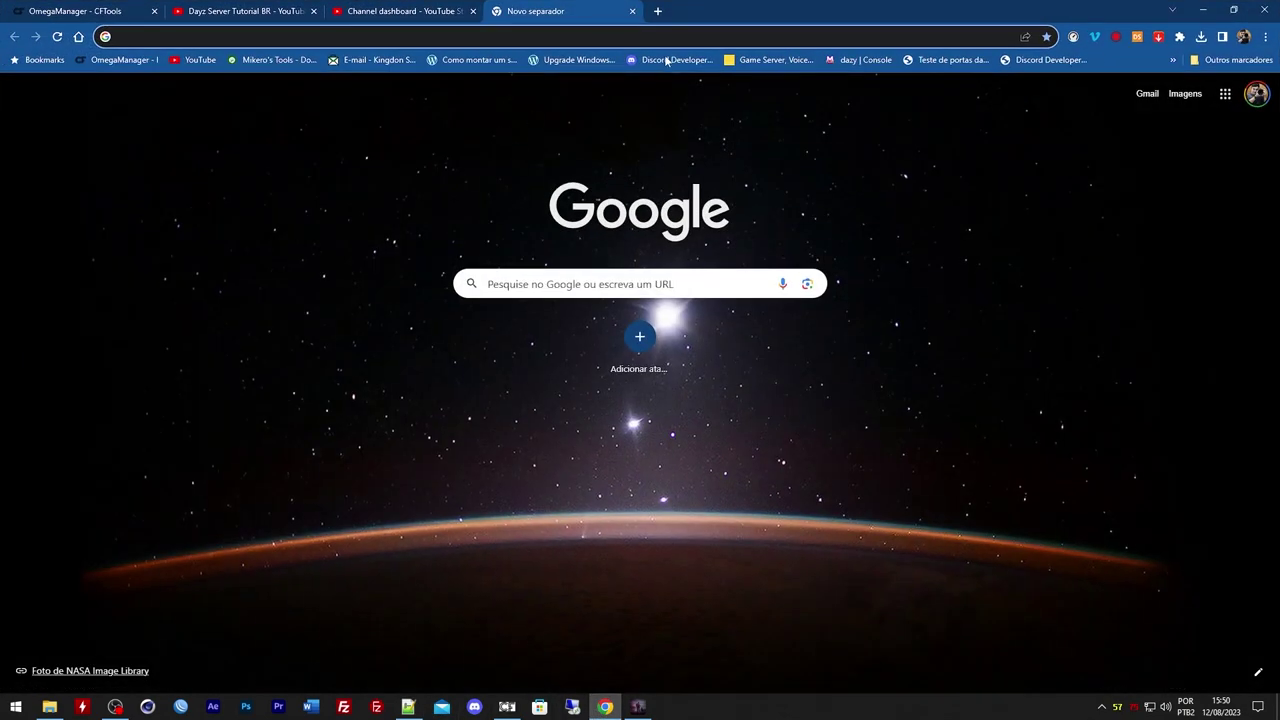
click(1173, 59)
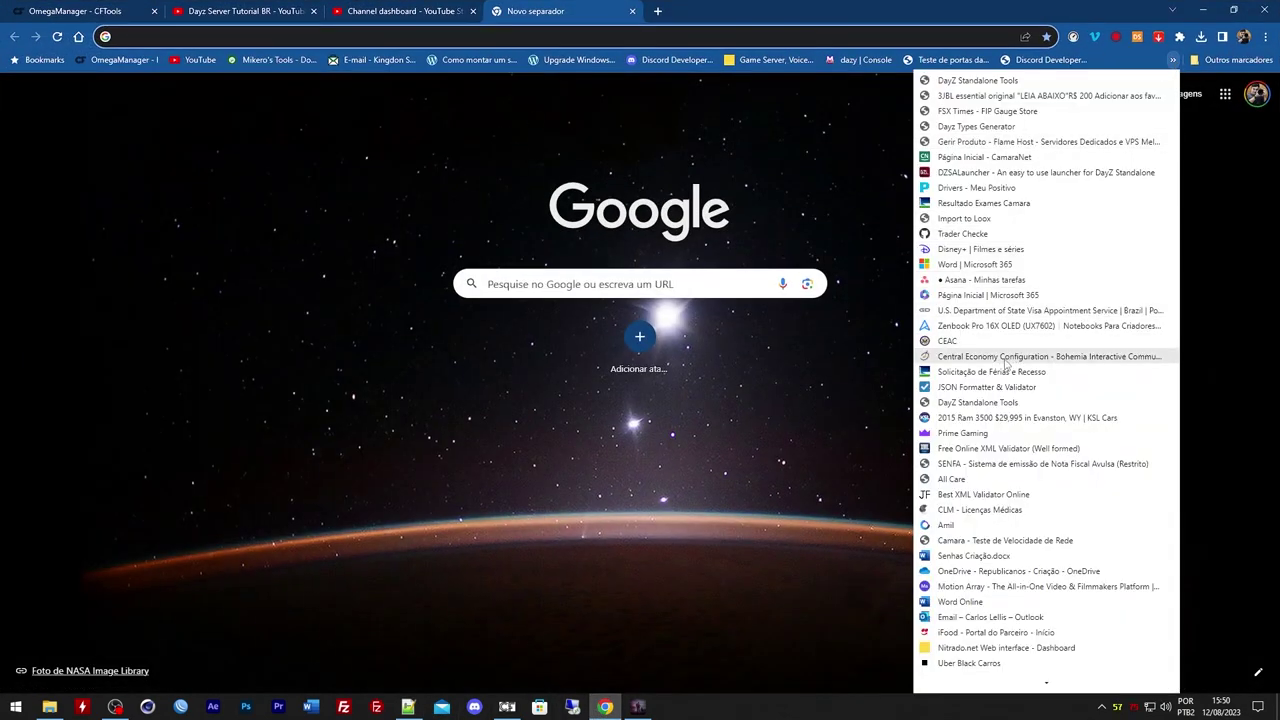
click(995, 390)
click(1173, 59)
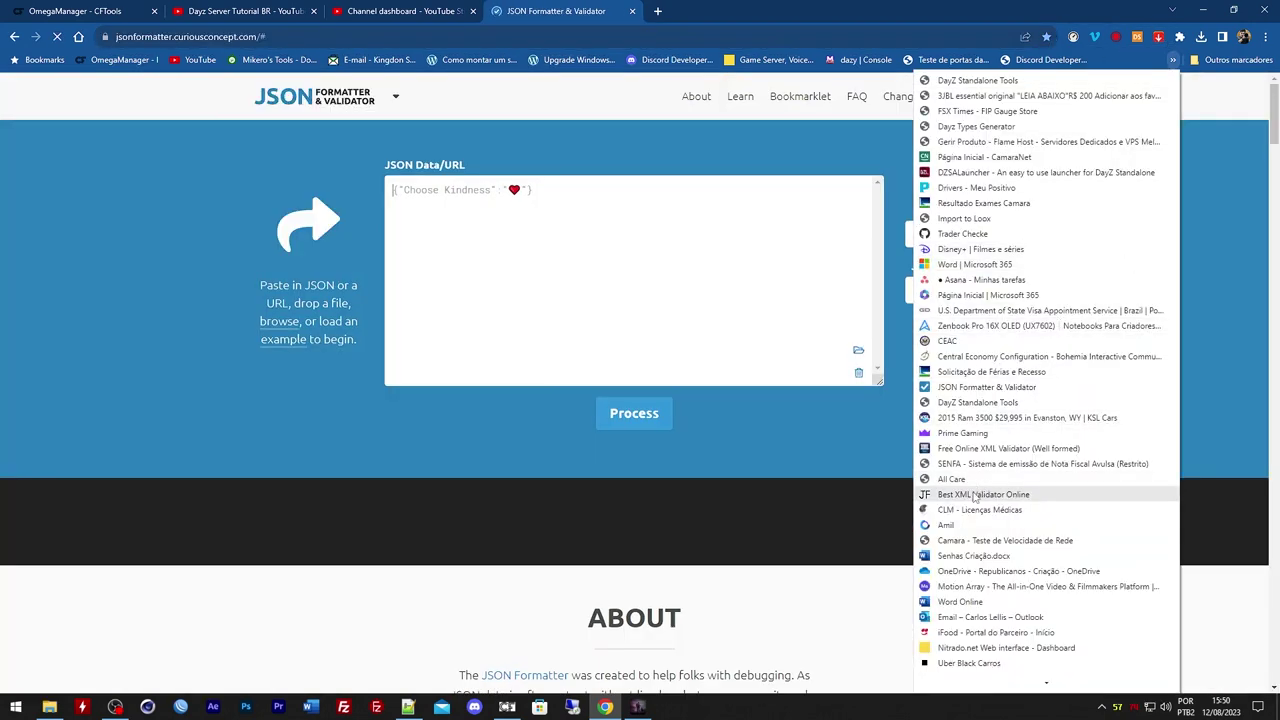
middle_click(983, 494)
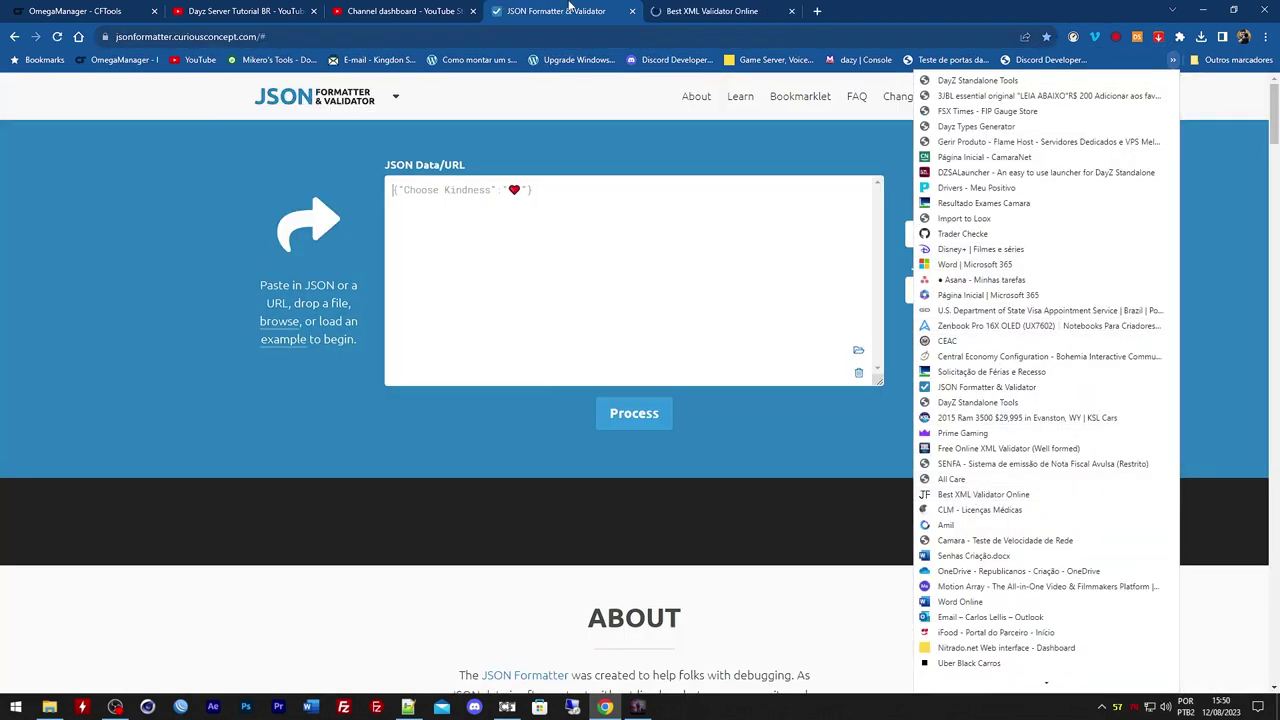
click(385, 118)
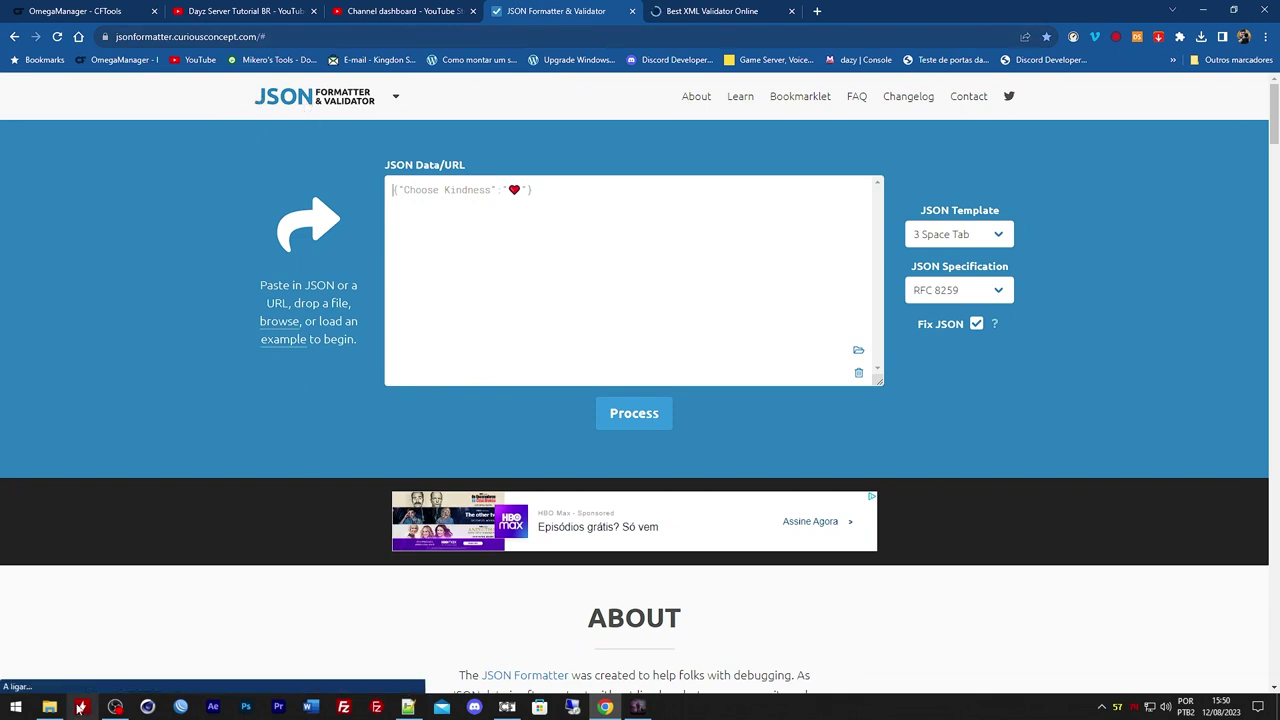
Delete the sample XML from the validator's Input XML pane
click(49, 707)
click(845, 428)
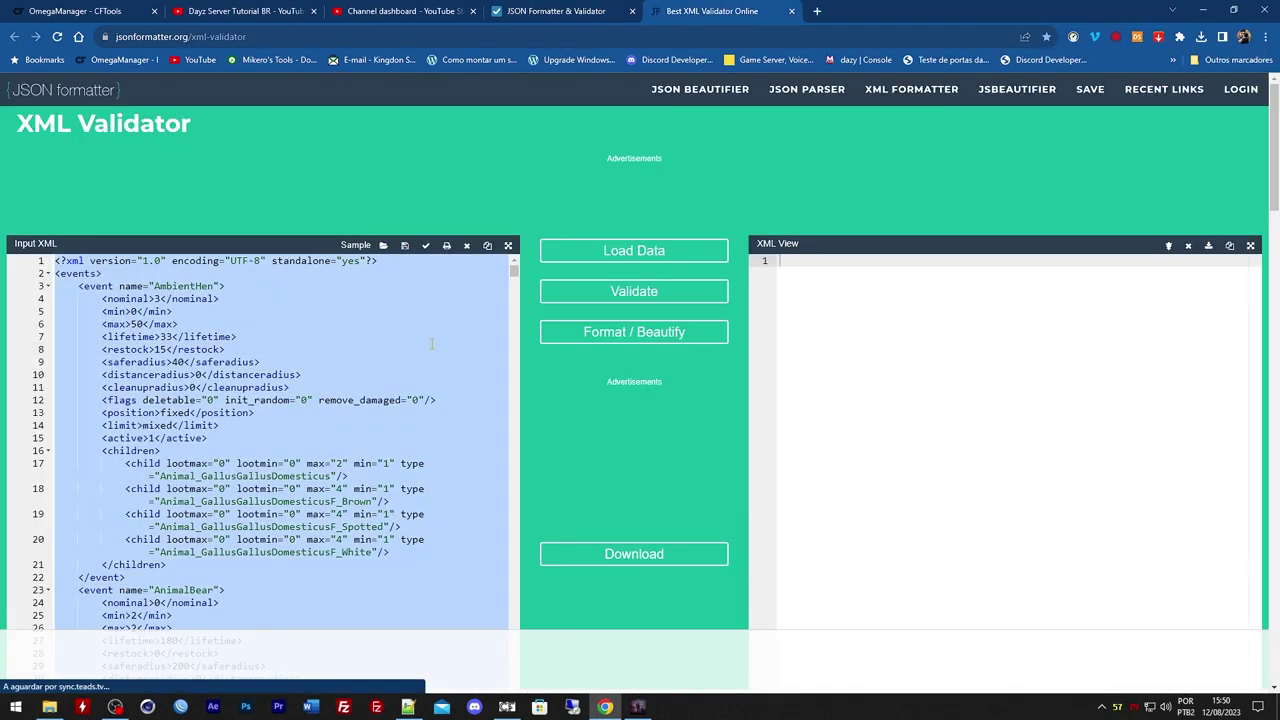
key(Delete)
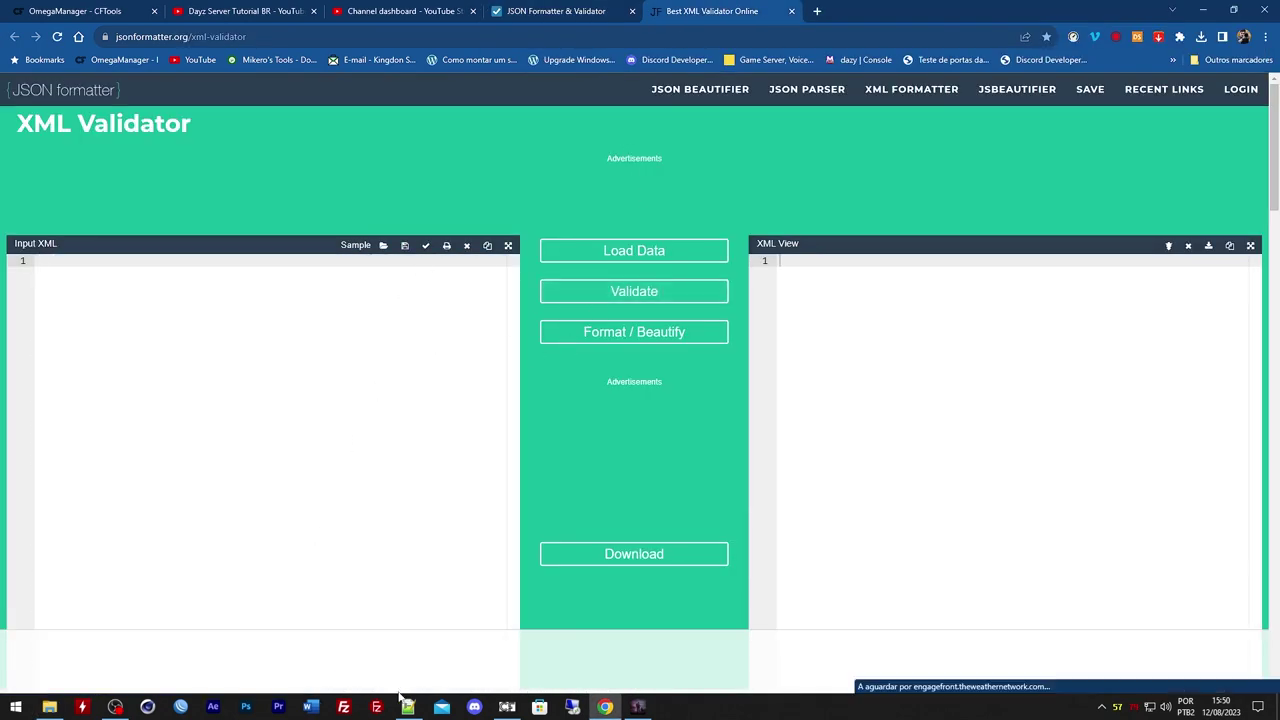
Check the Codelock_ce and Ac-mod-pack_ce folders, then open and select all of cfgeconomycore.xml
click(49, 707)
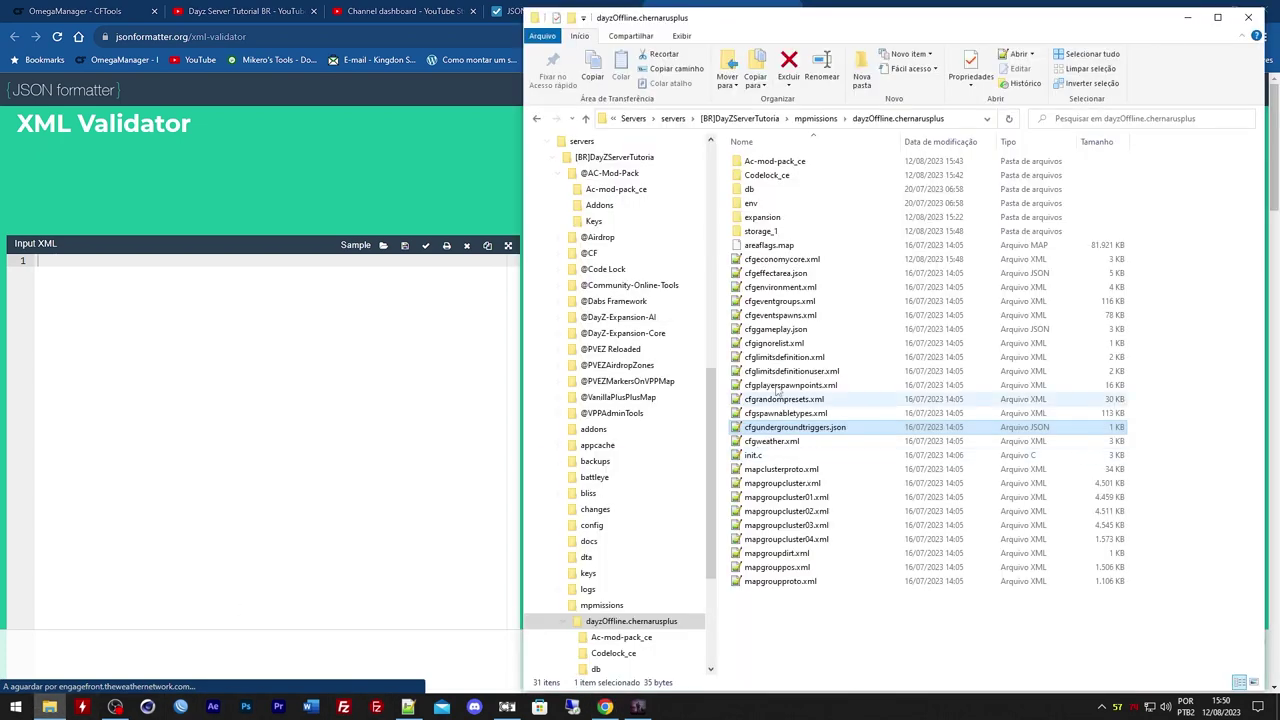
double_click(780, 175)
key(BackSpace)
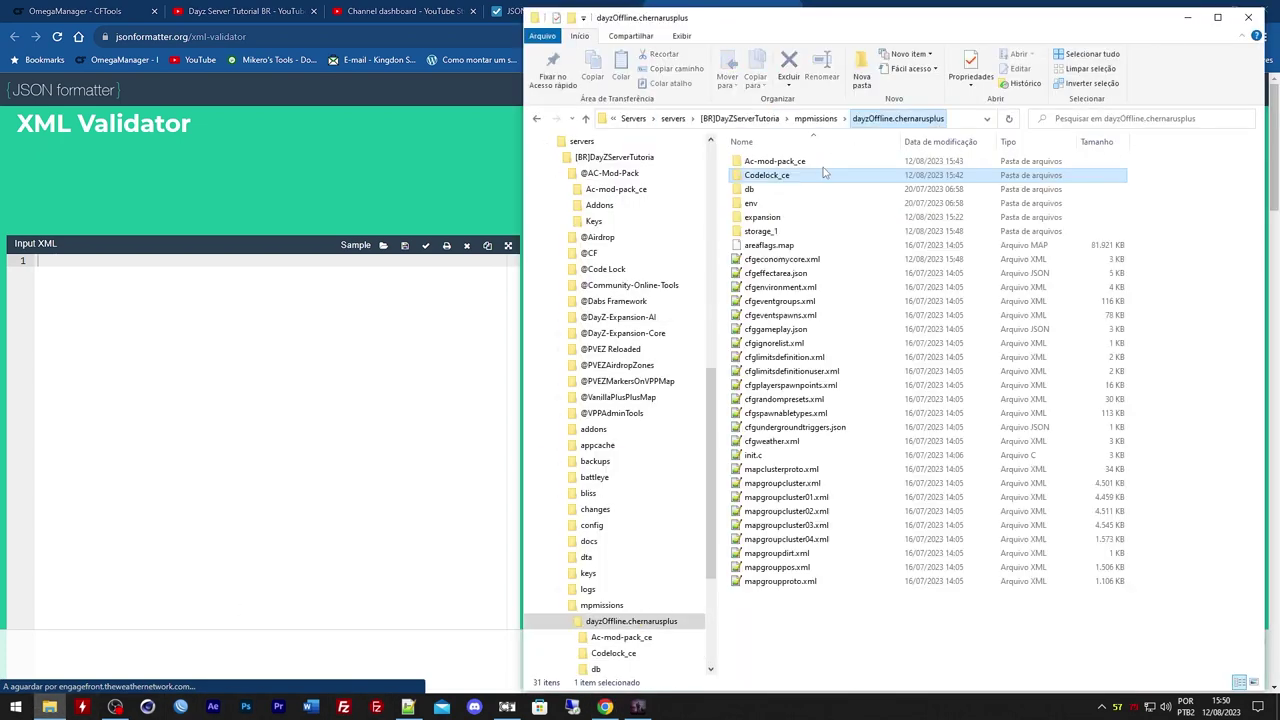
double_click(775, 161)
key(BackSpace)
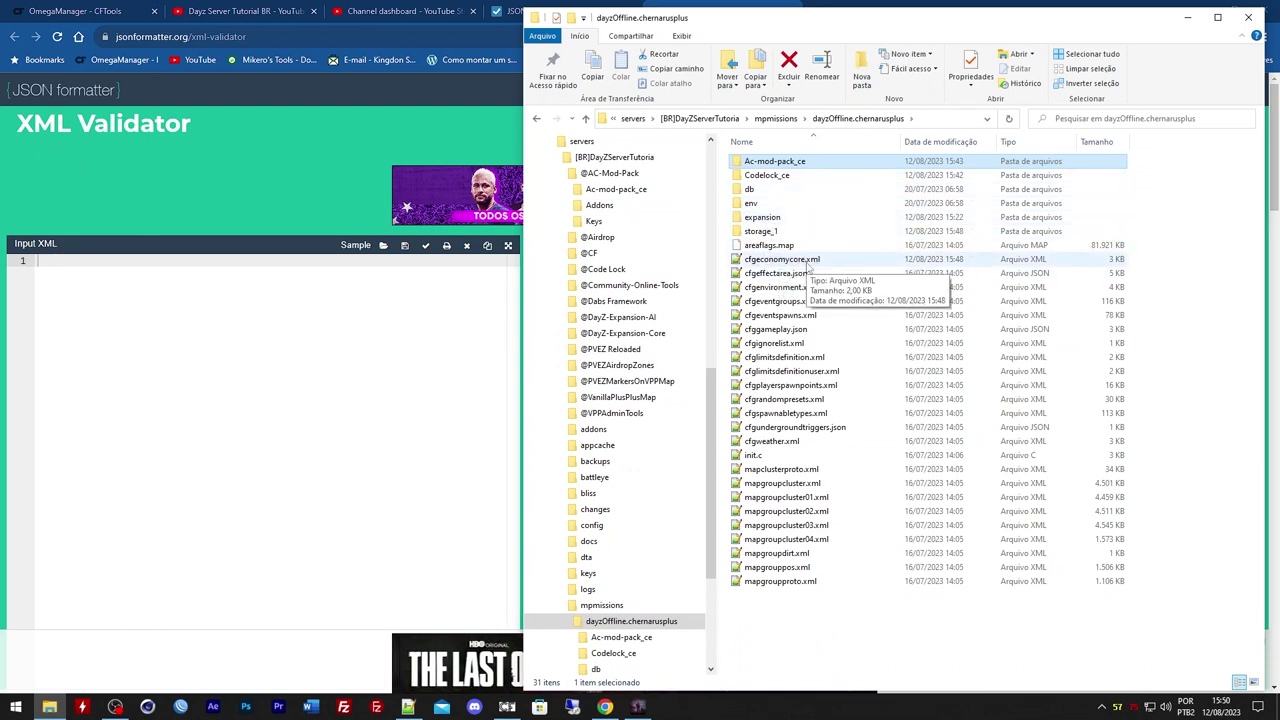
double_click(807, 265)
click(531, 283)
key(ctrl+a)
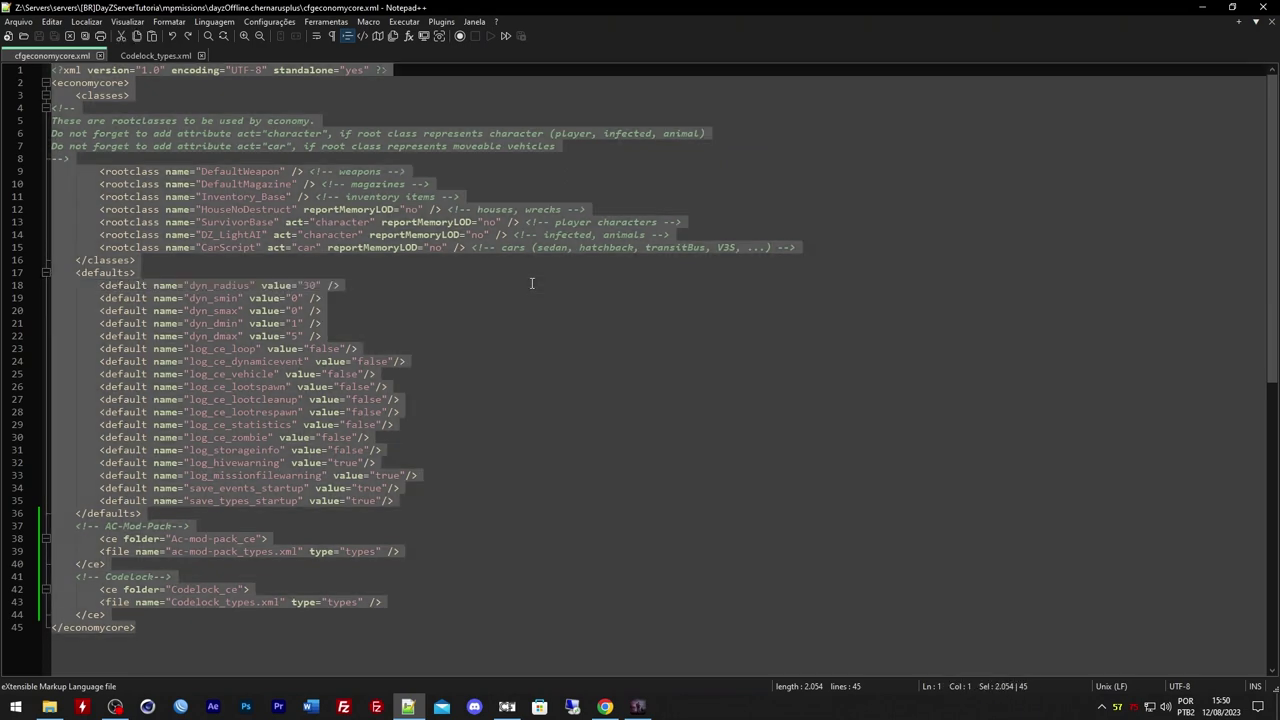
Paste the file into Input XML and validate it as Valid XML
click(1203, 7)
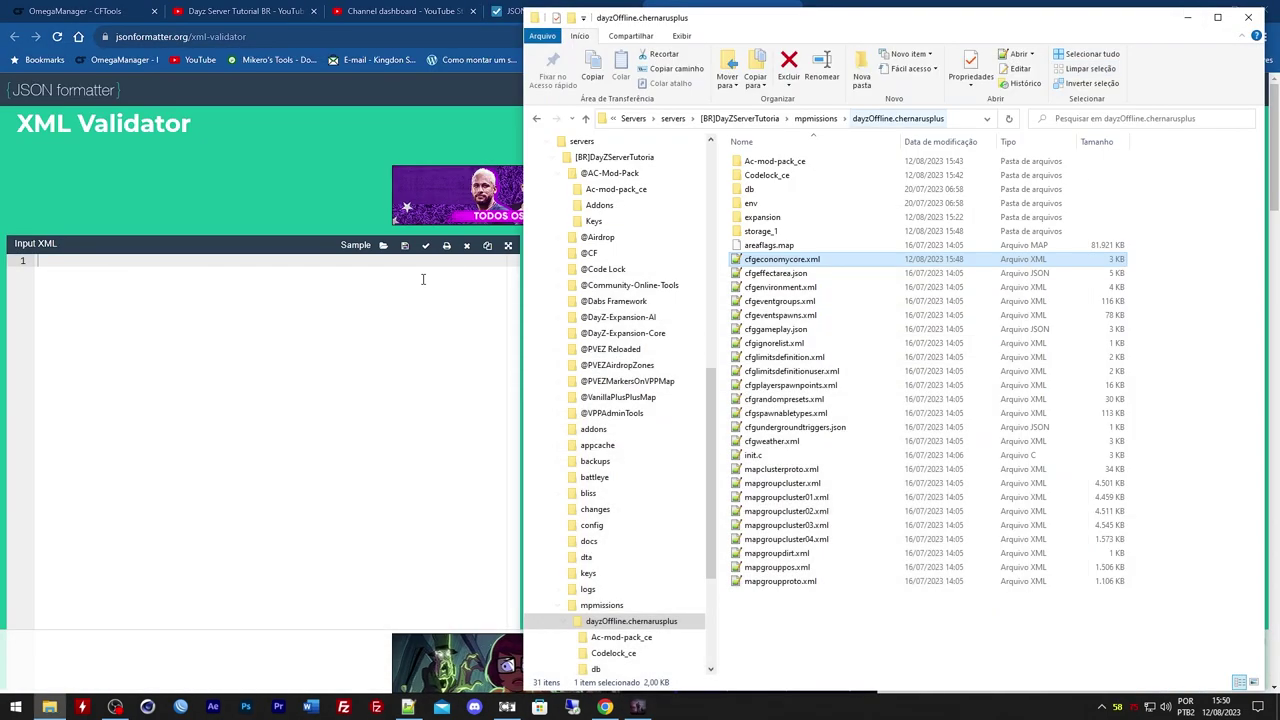
click(423, 277)
key(ctrl+v)
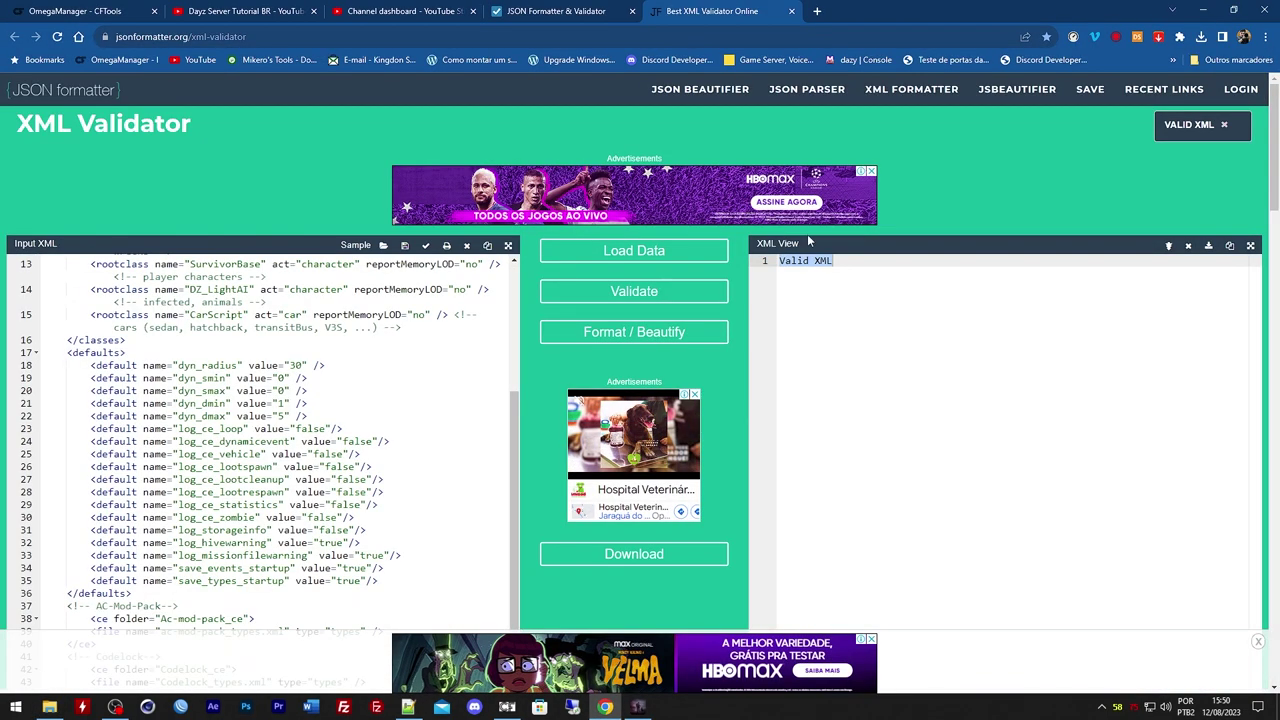
click(776, 262)
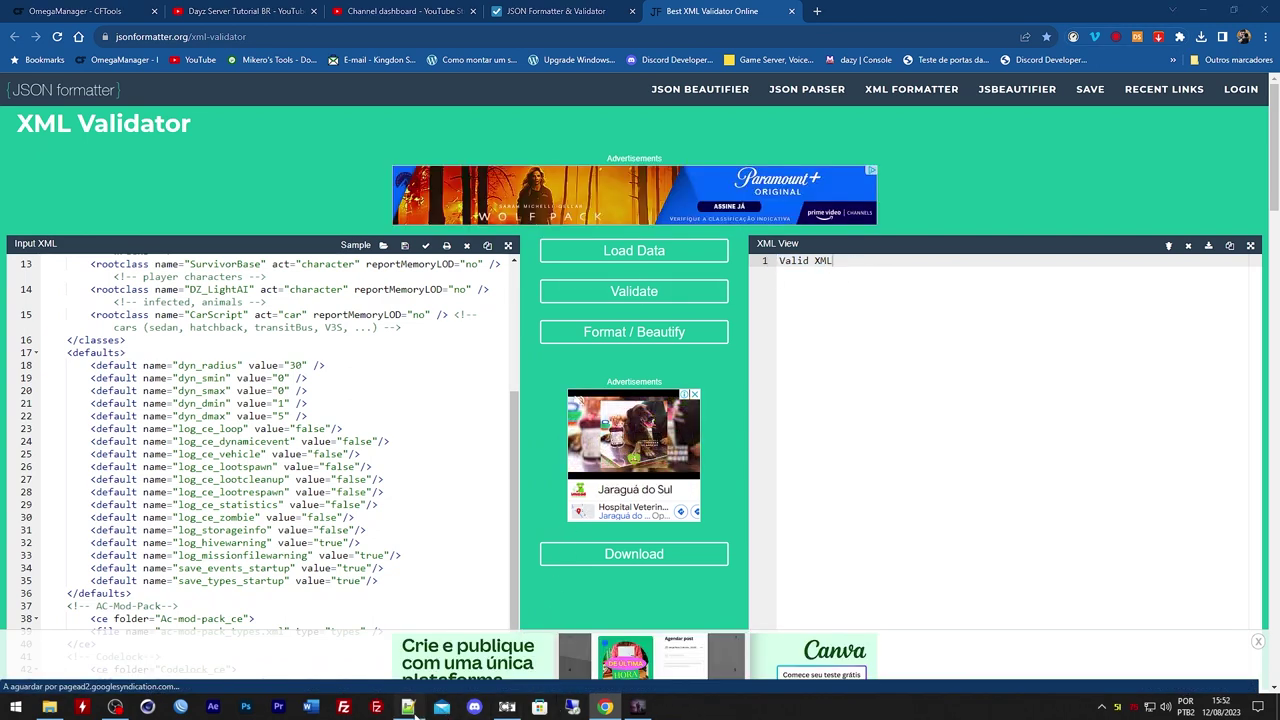
Delete the closing > at the end of line 18 in Notepad++
click(408, 707)
click(352, 286)
key(BackSpace)
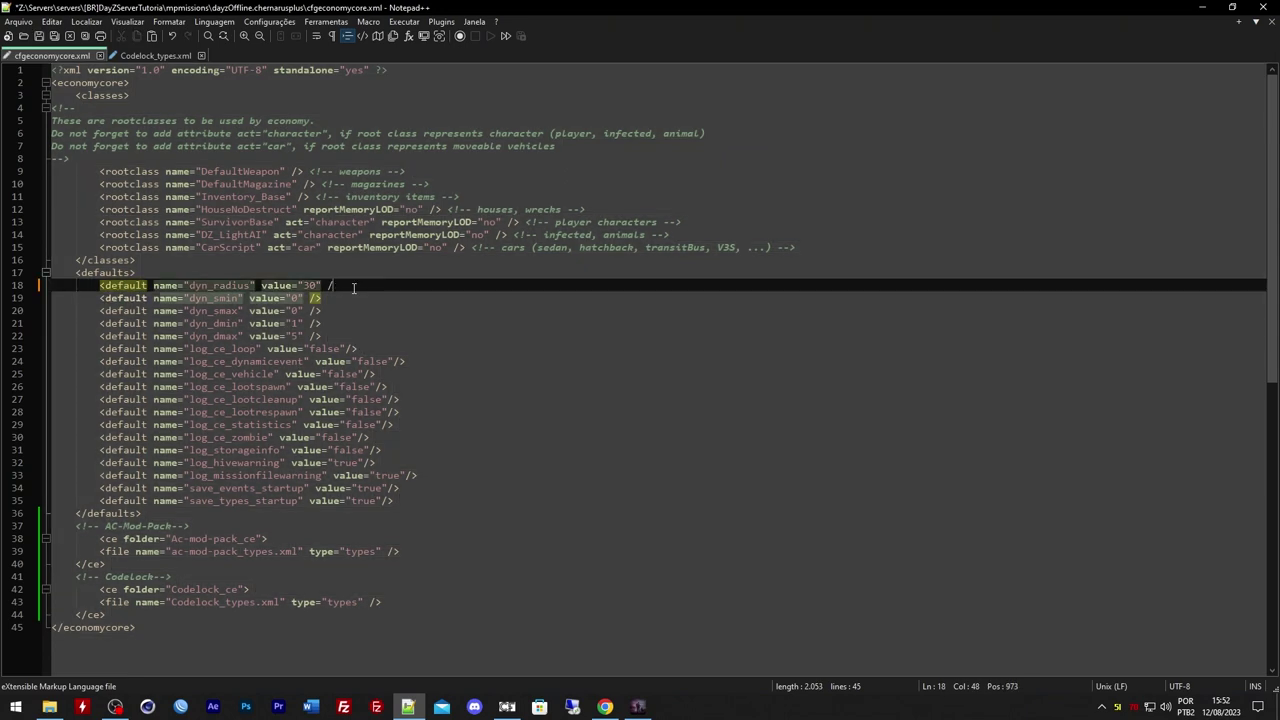
Validate the broken file and compare the line 18, column 41 error with the editor
click(428, 433)
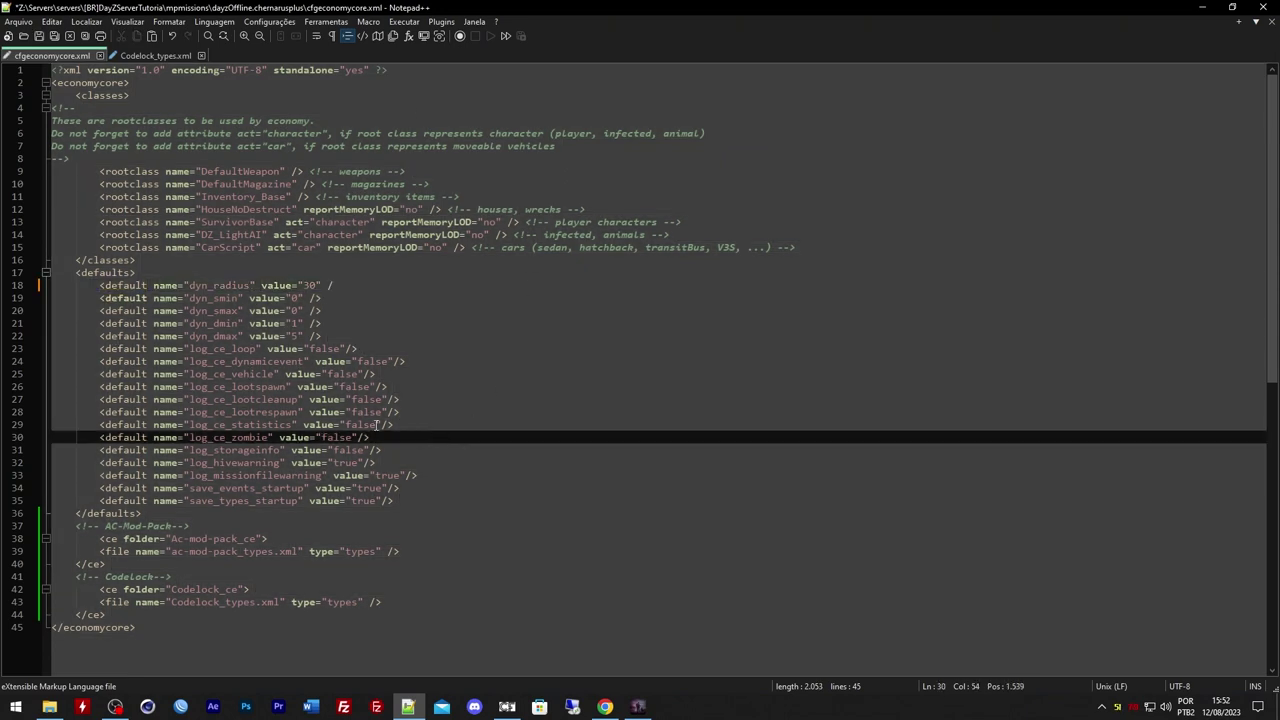
key(ctrl+a)
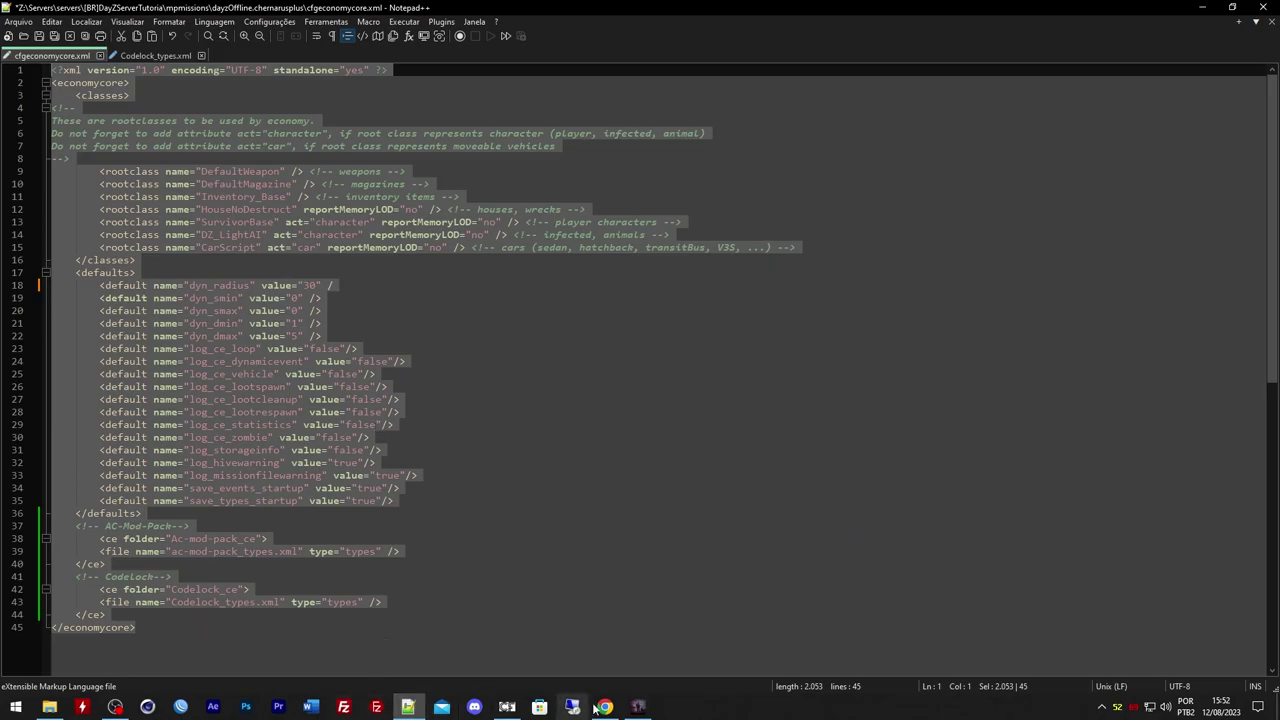
click(605, 707)
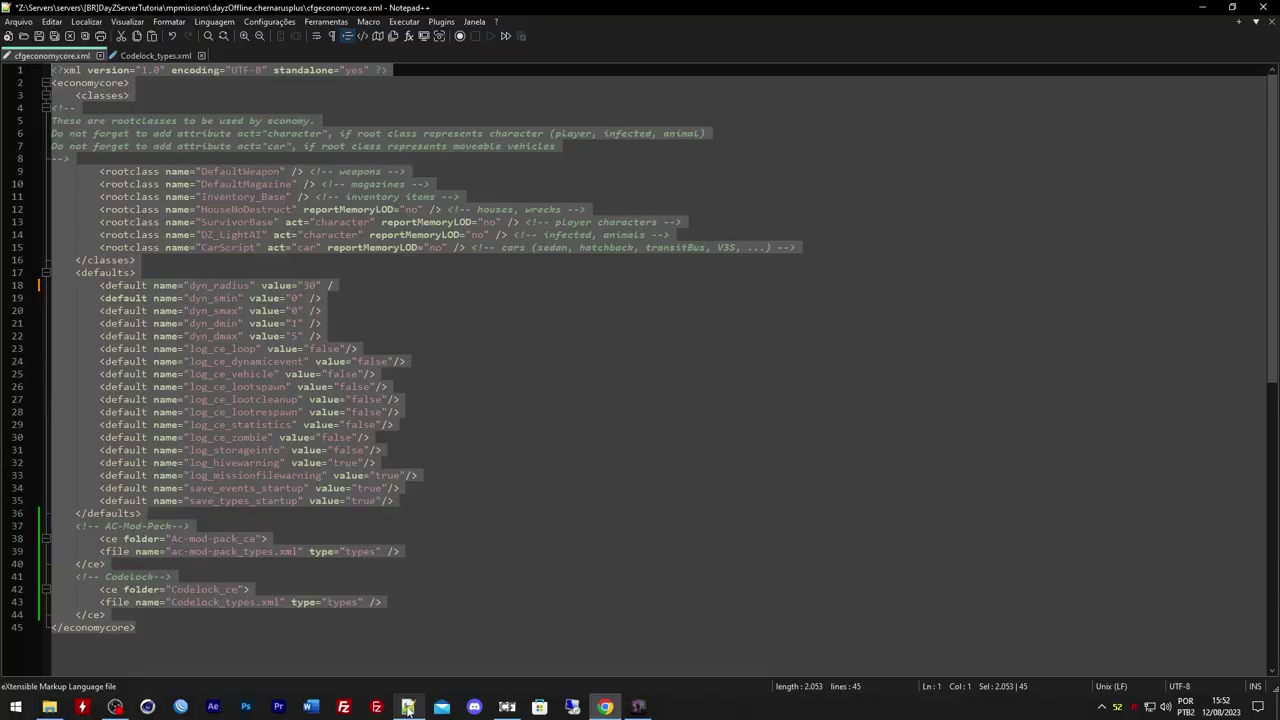
click(408, 707)
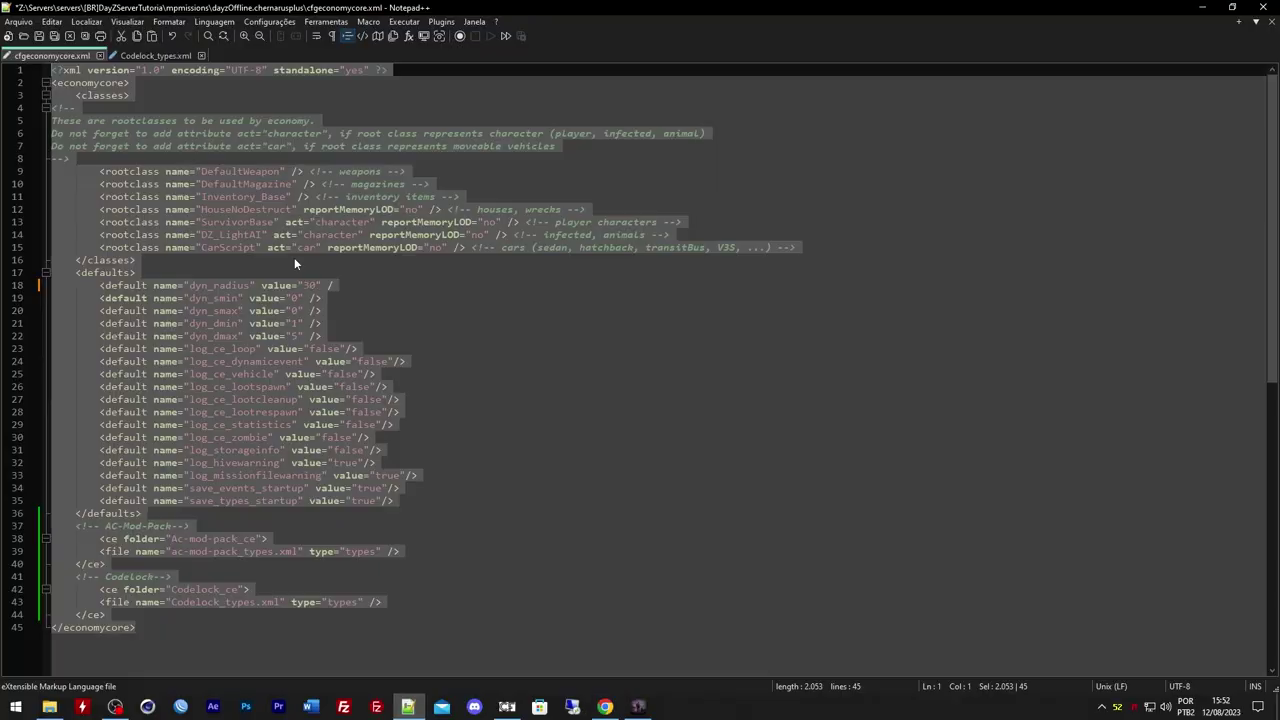
click(215, 285)
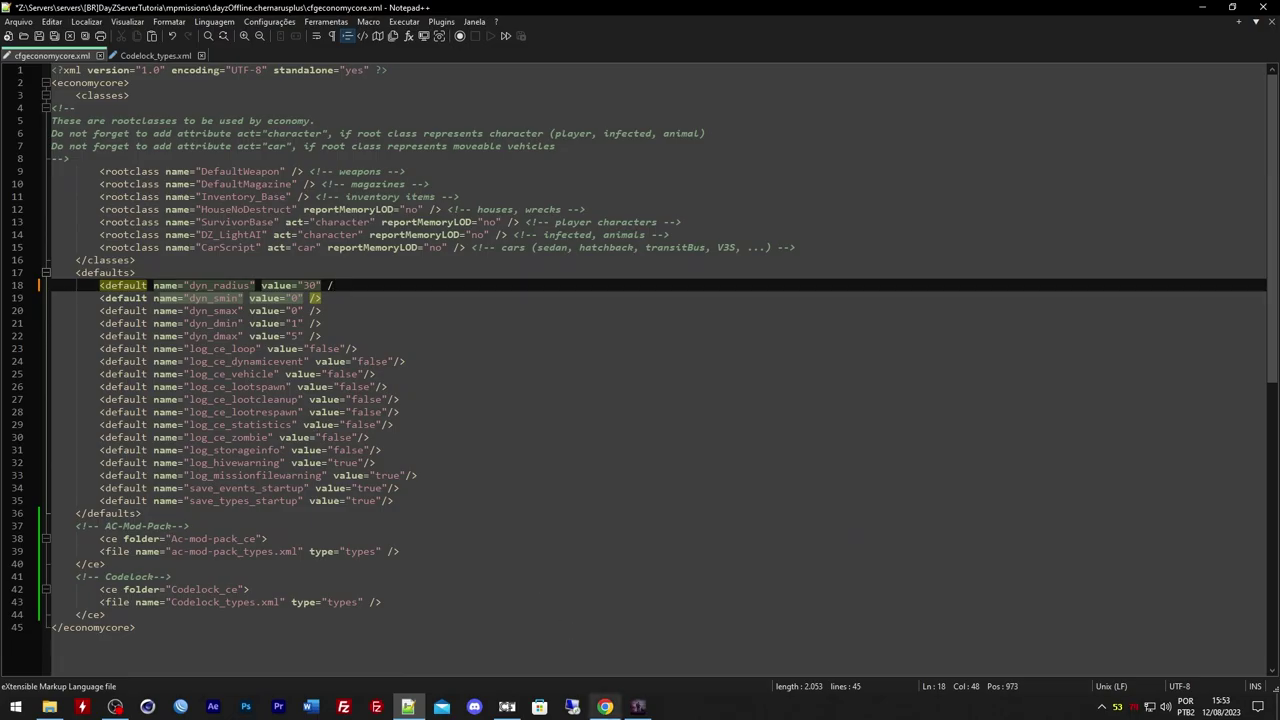
click(605, 707)
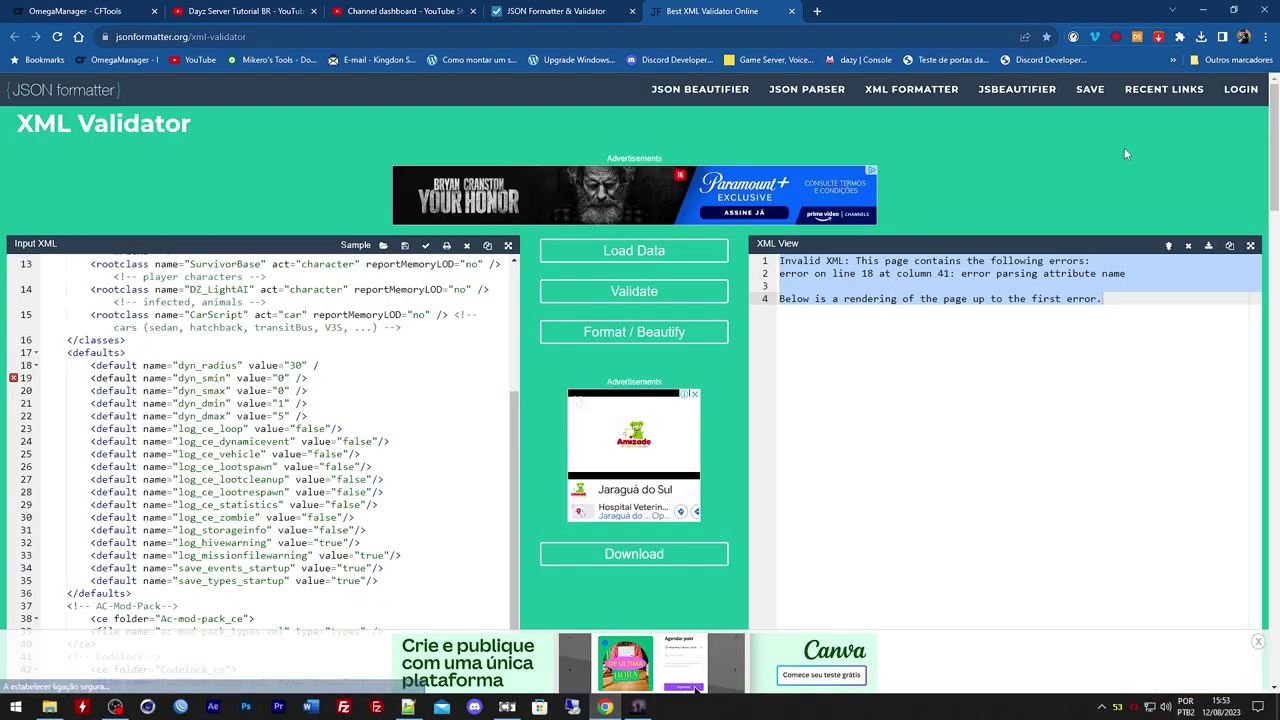
key(alt+Tab)
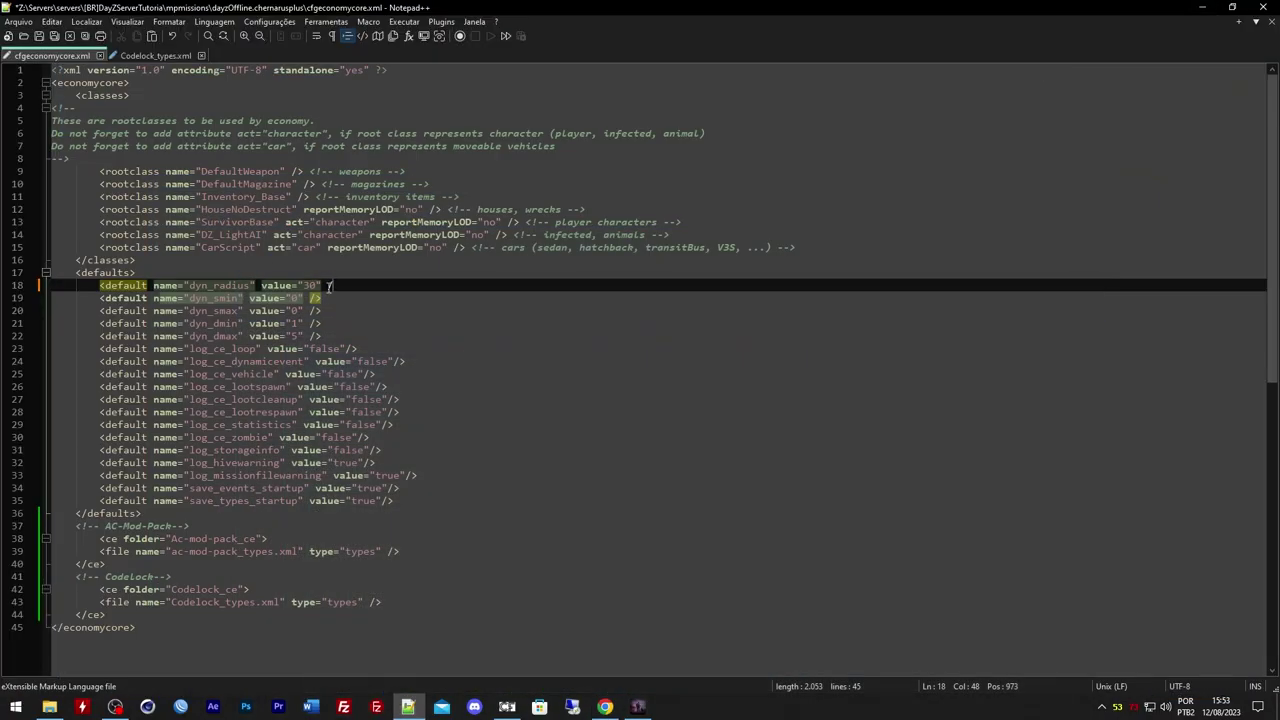
key(alt+Tab)
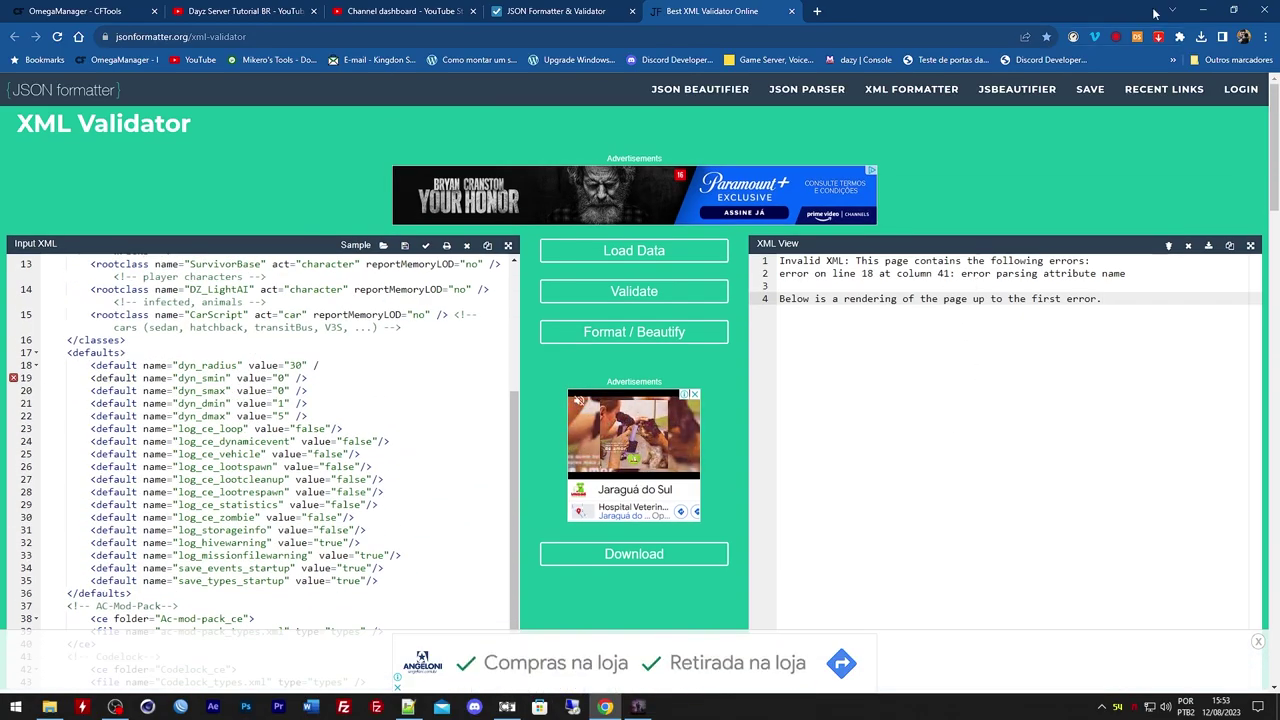
key(alt+Tab)
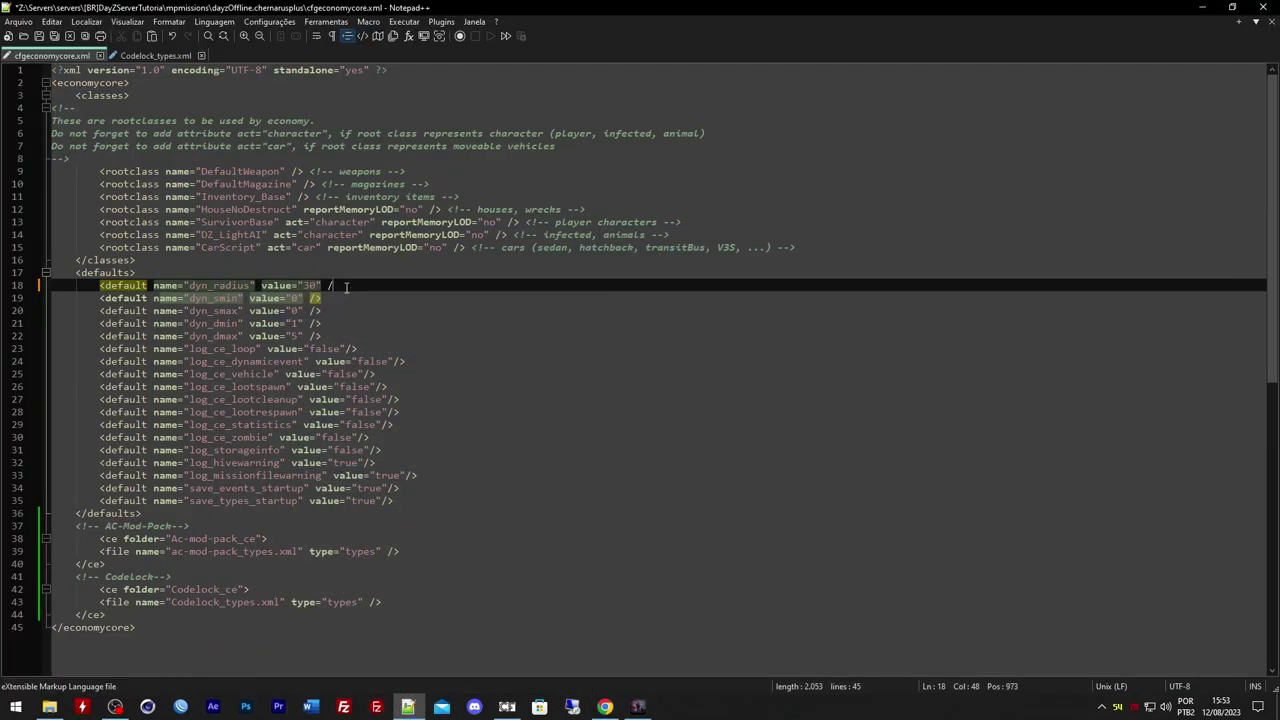
Save the repaired cfgeconomycore.xml and select its entire contents
key(ctrl+s)
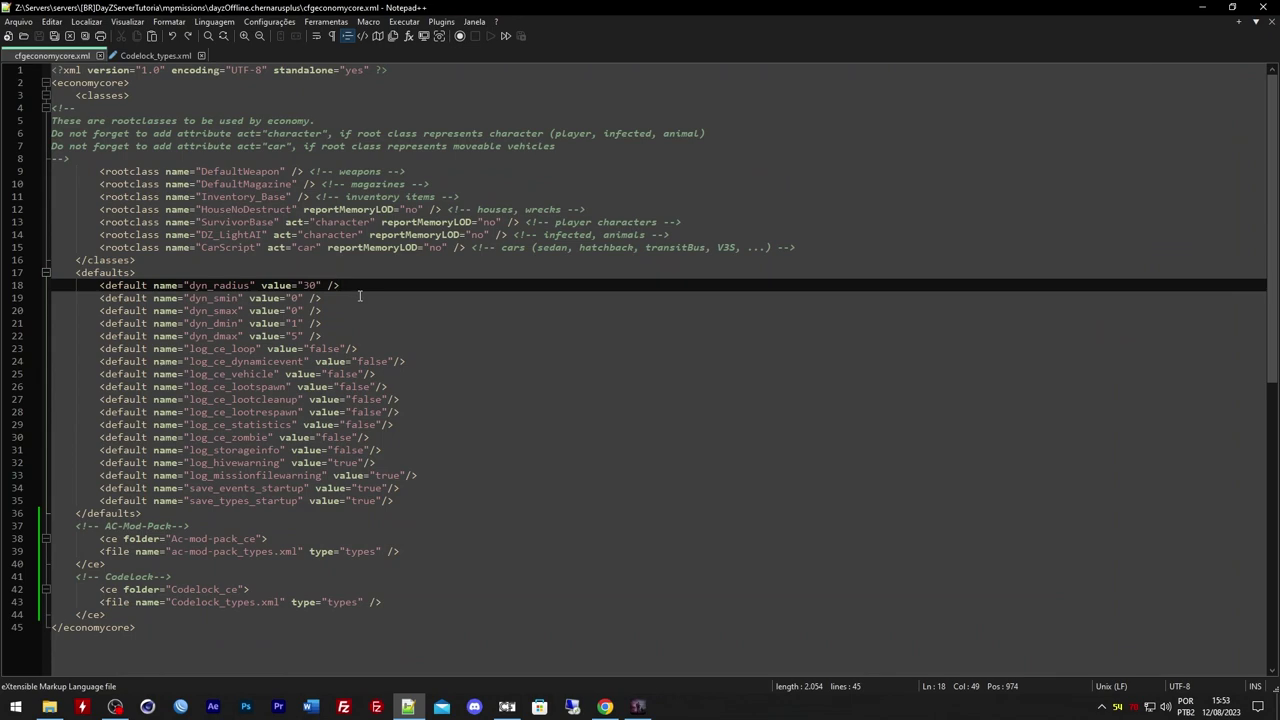
key(ctrl+a)
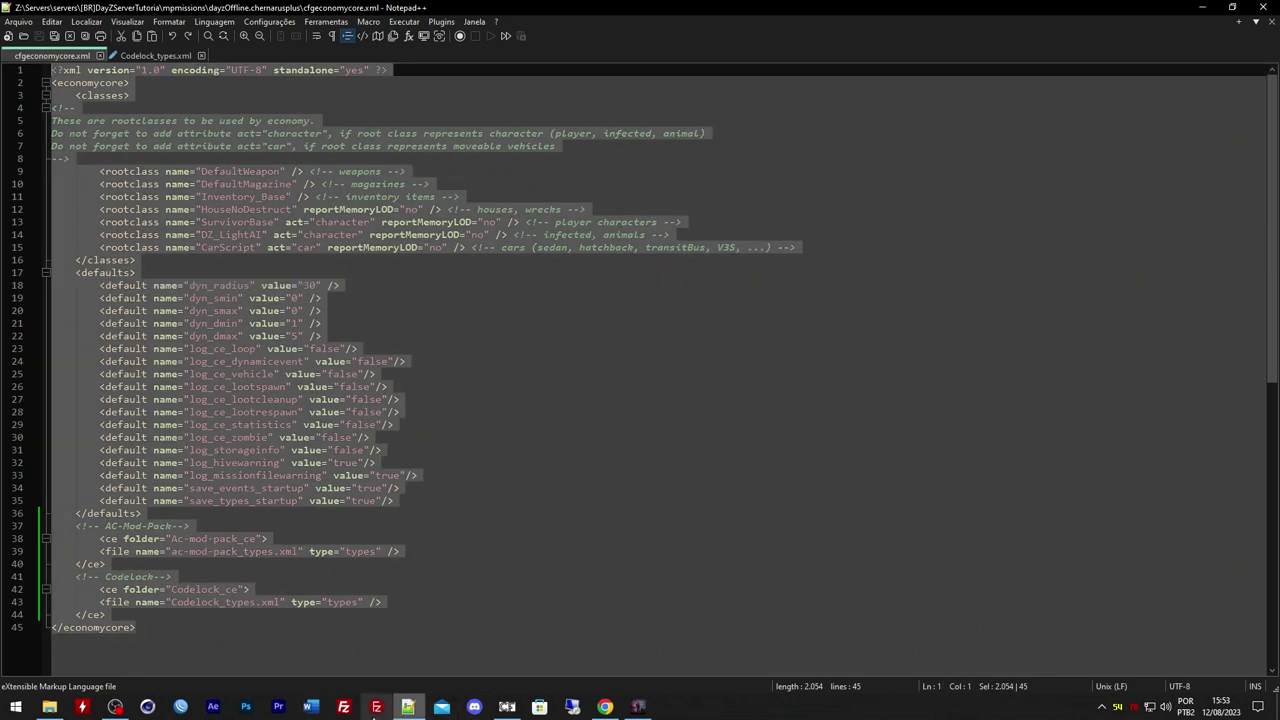
click(605, 706)
key(ctrl+a)
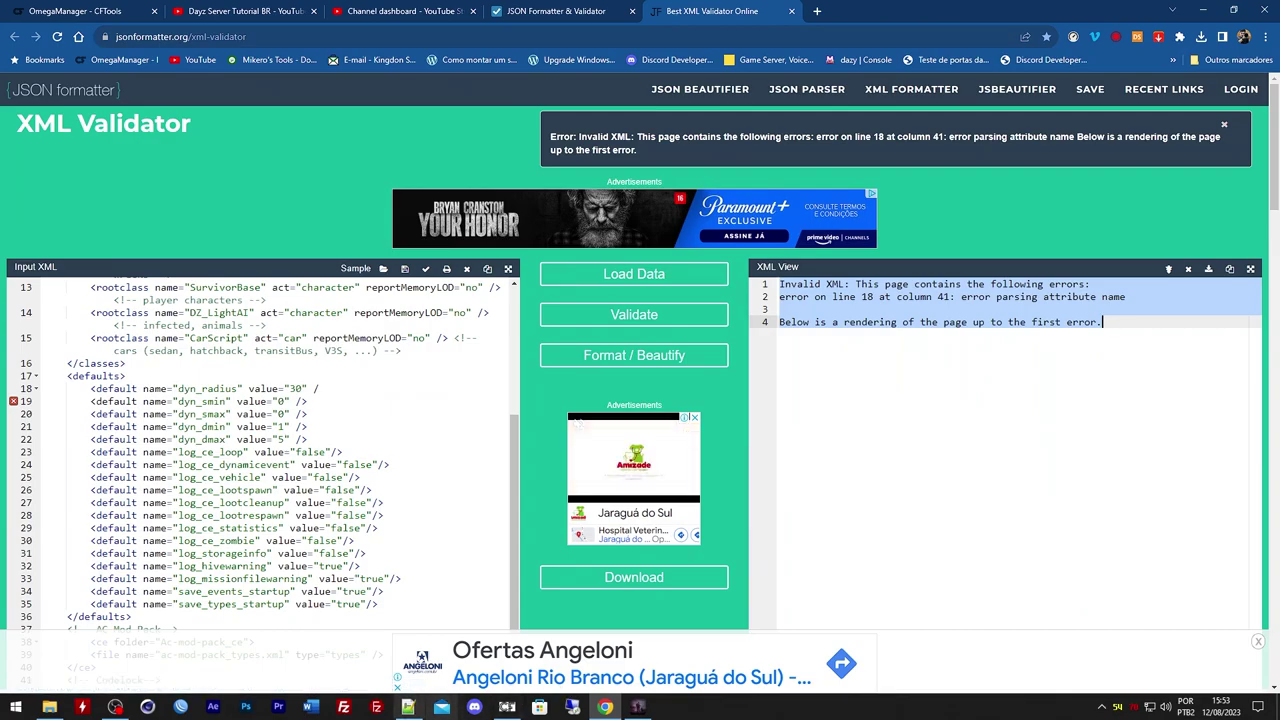
click(408, 706)
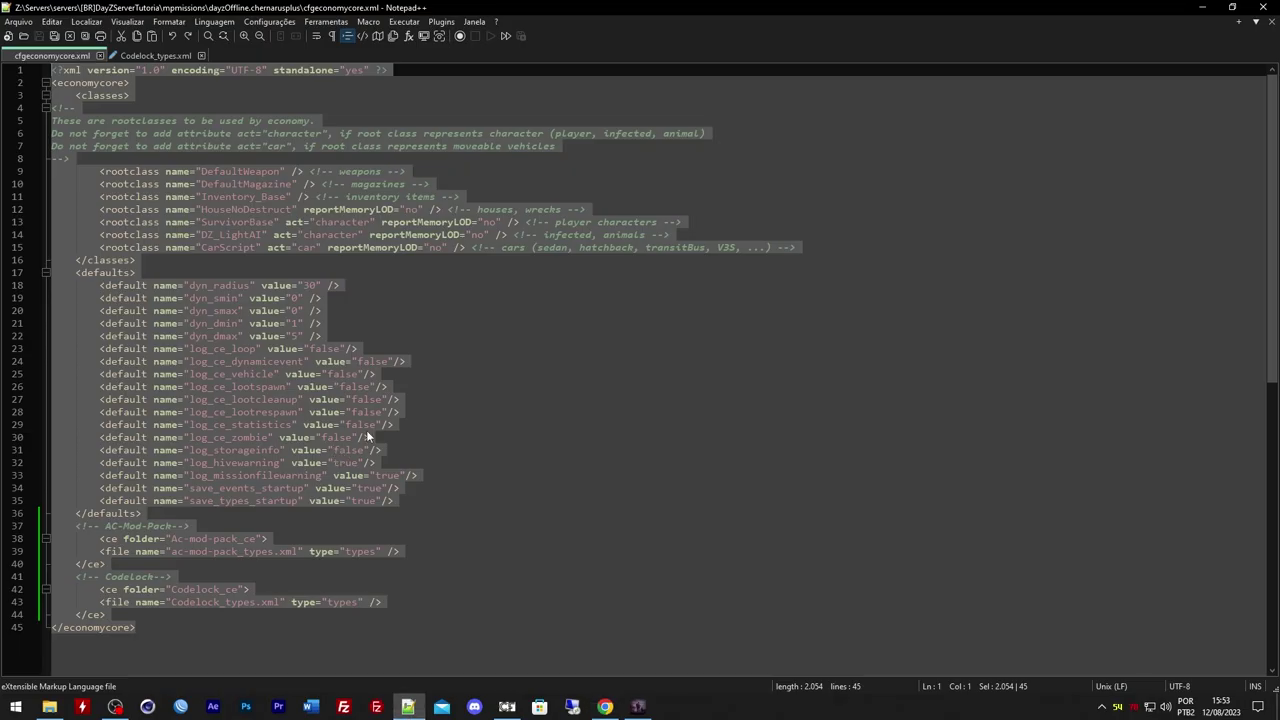
Clear the old input and error in the validator, then paste and validate the edited XML
key(alt+Tab)
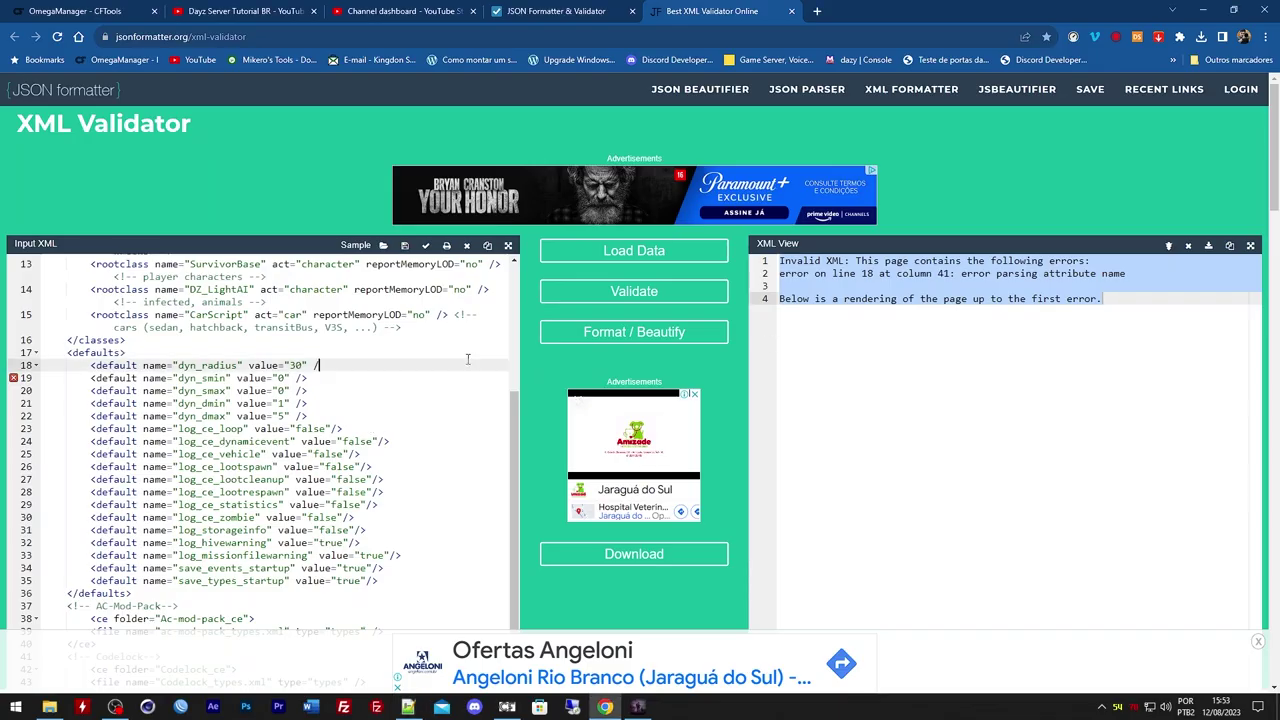
key(ctrl+a)
key(Delete)
click(871, 328)
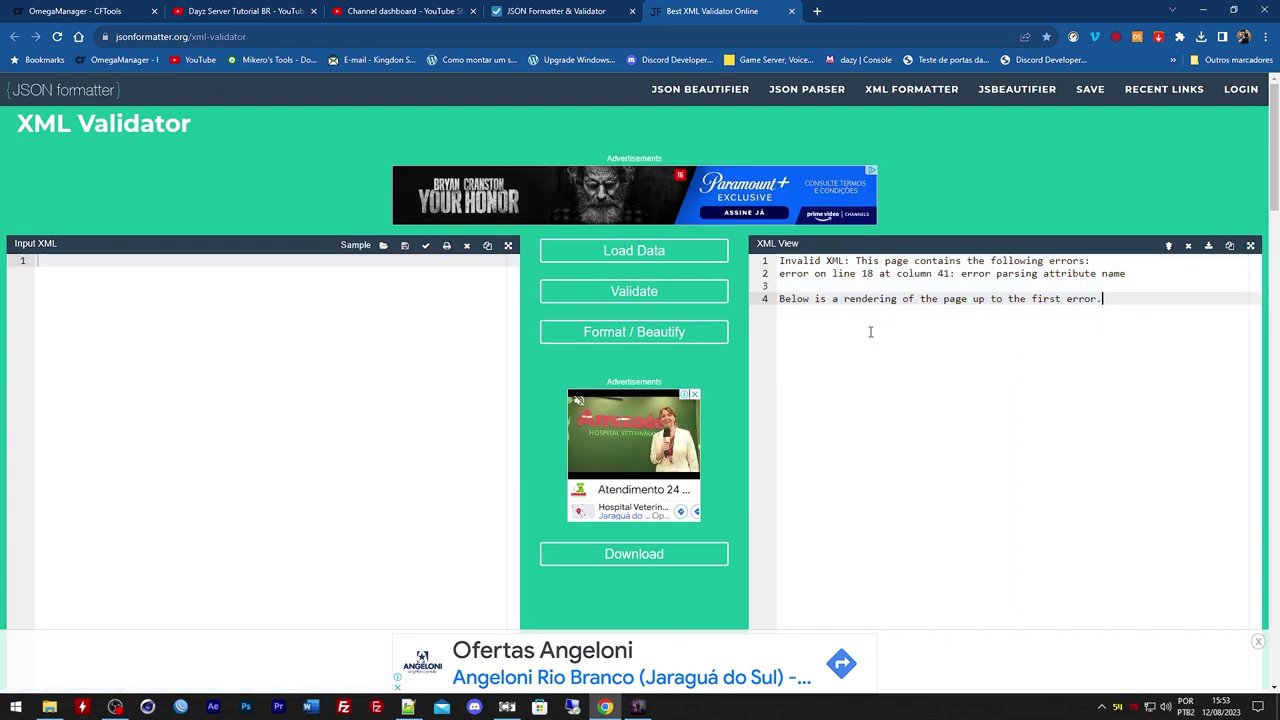
key(ctrl+a)
key(Delete)
key(ctrl+v)
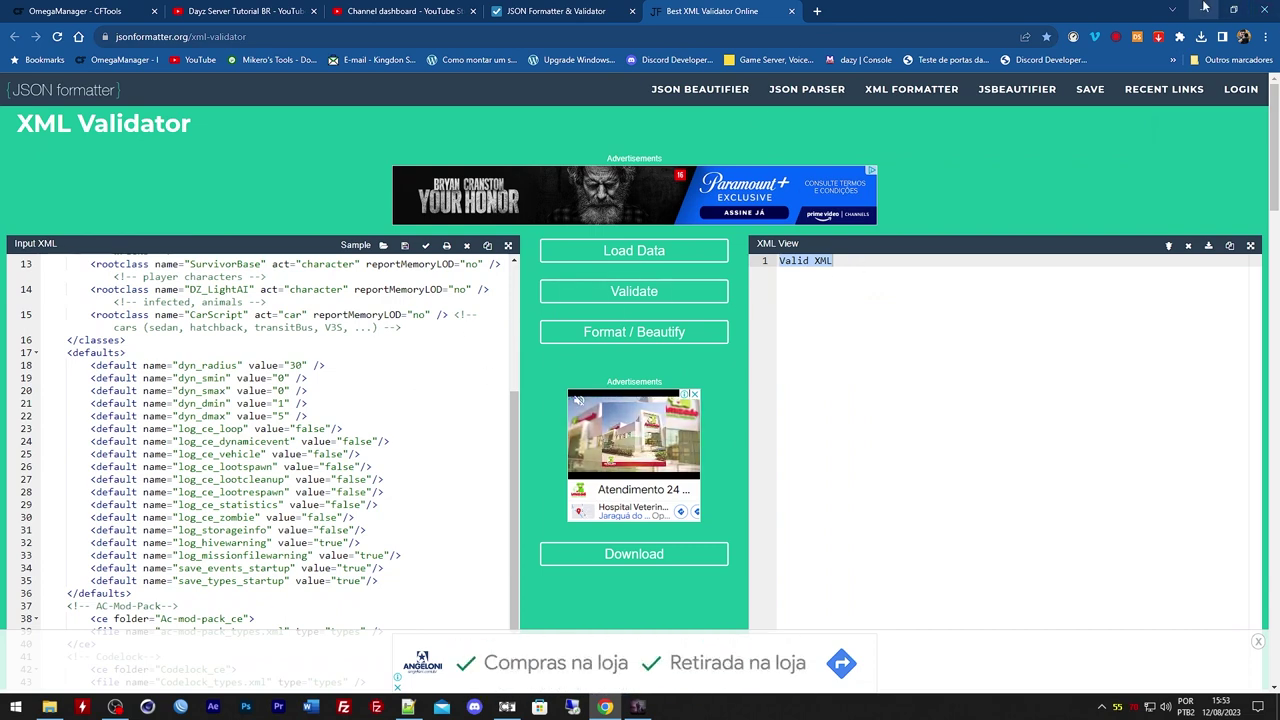
Deselect the editor text and switch between the JSON Formatter and XML Validator pages
key(alt+Tab)
click(430, 315)
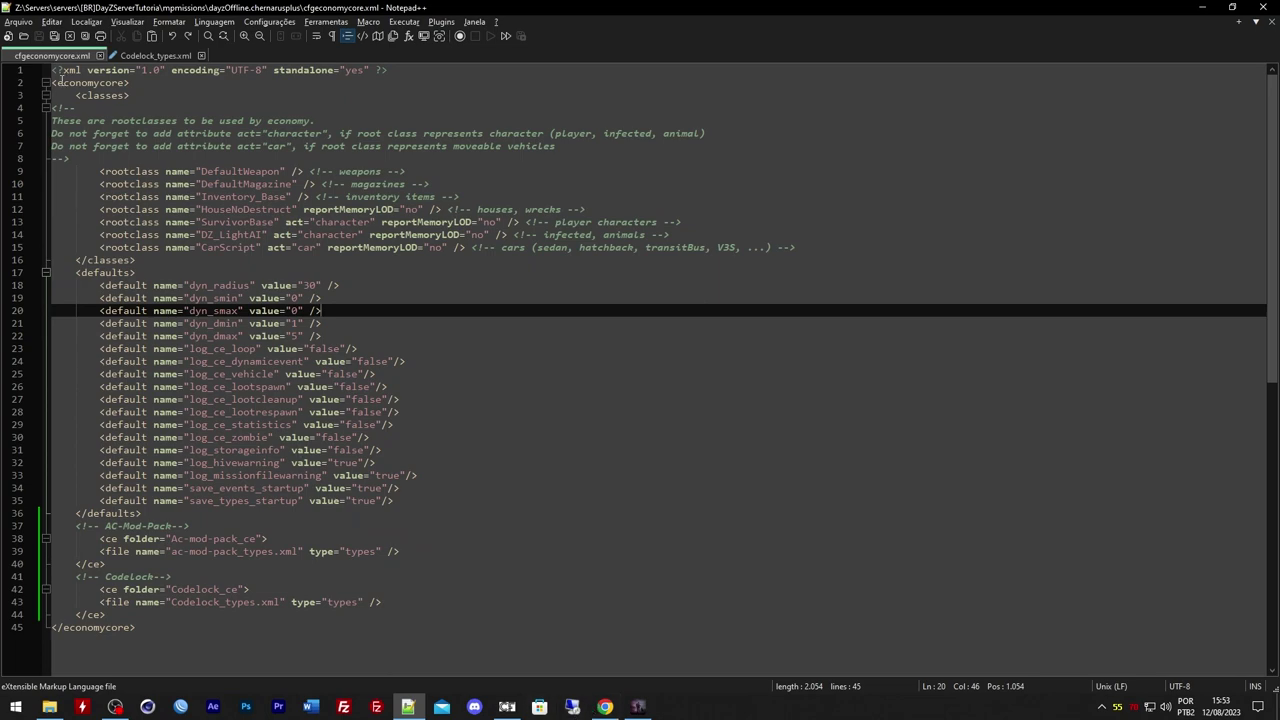
click(604, 706)
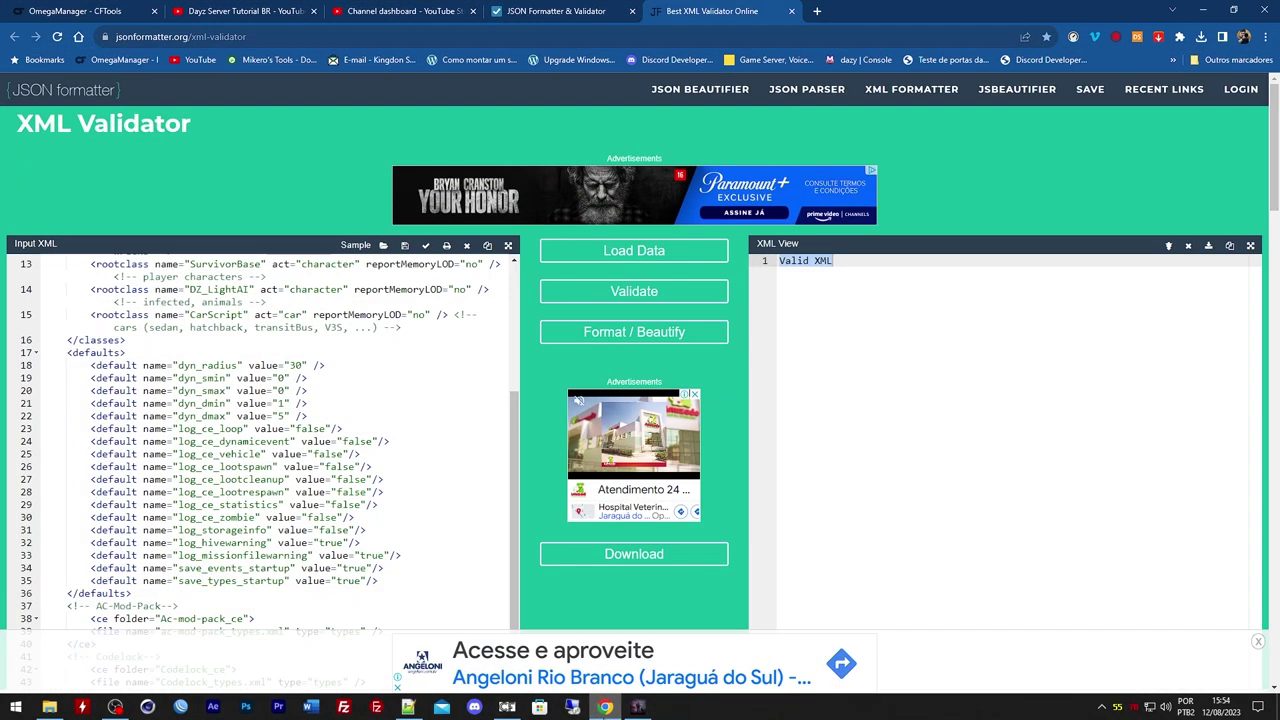
click(545, 10)
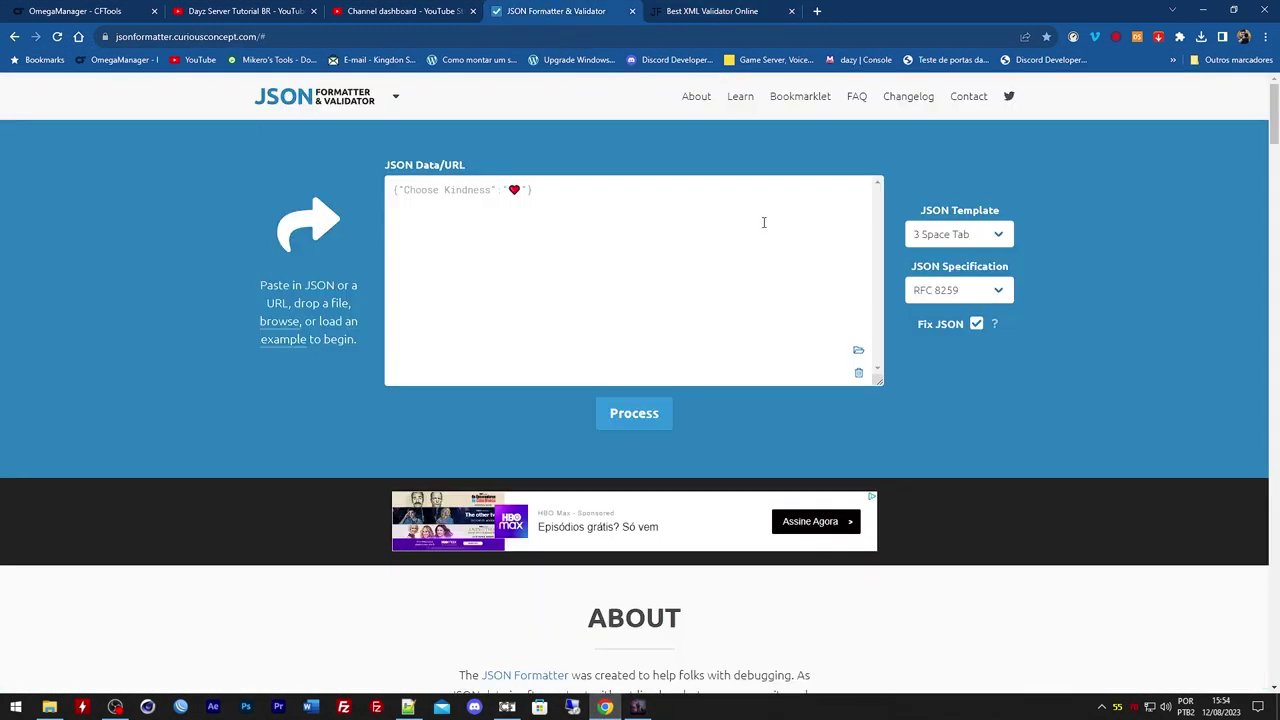
click(698, 10)
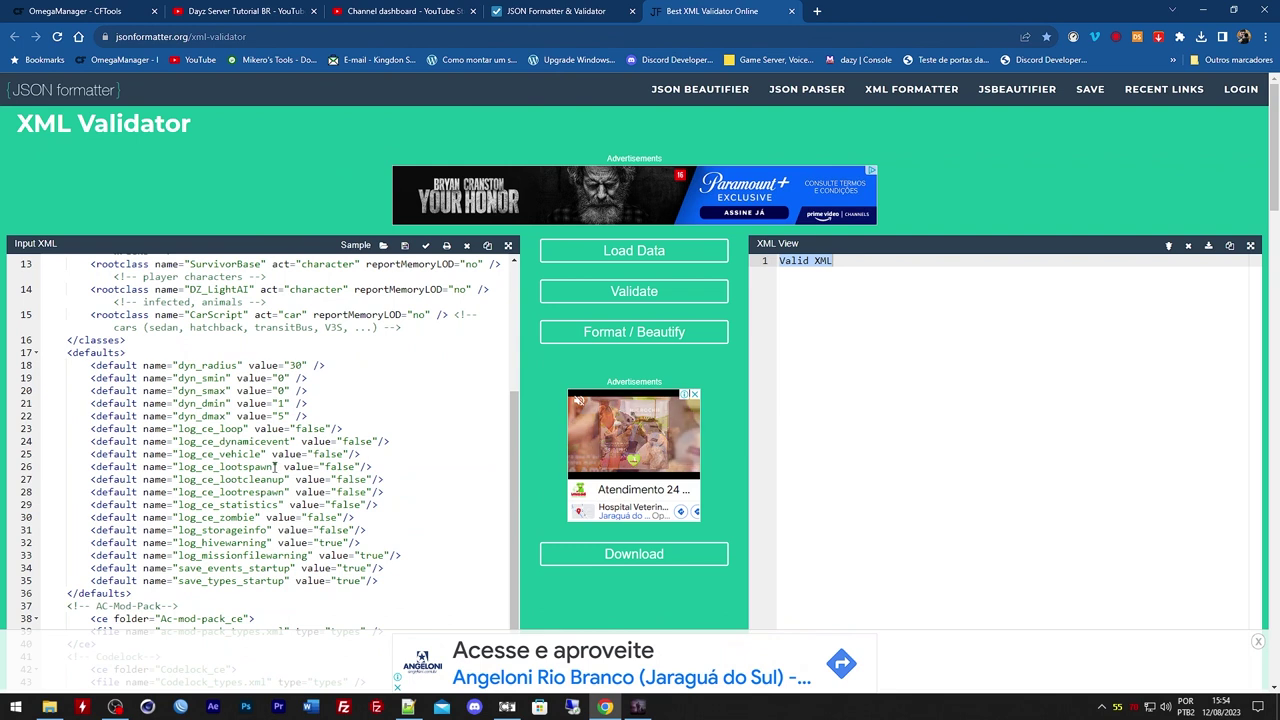
Empty the validator's input and Valid XML result, then show the OmegaManager dashboard
click(225, 367)
key(ctrl+a)
key(Delete)
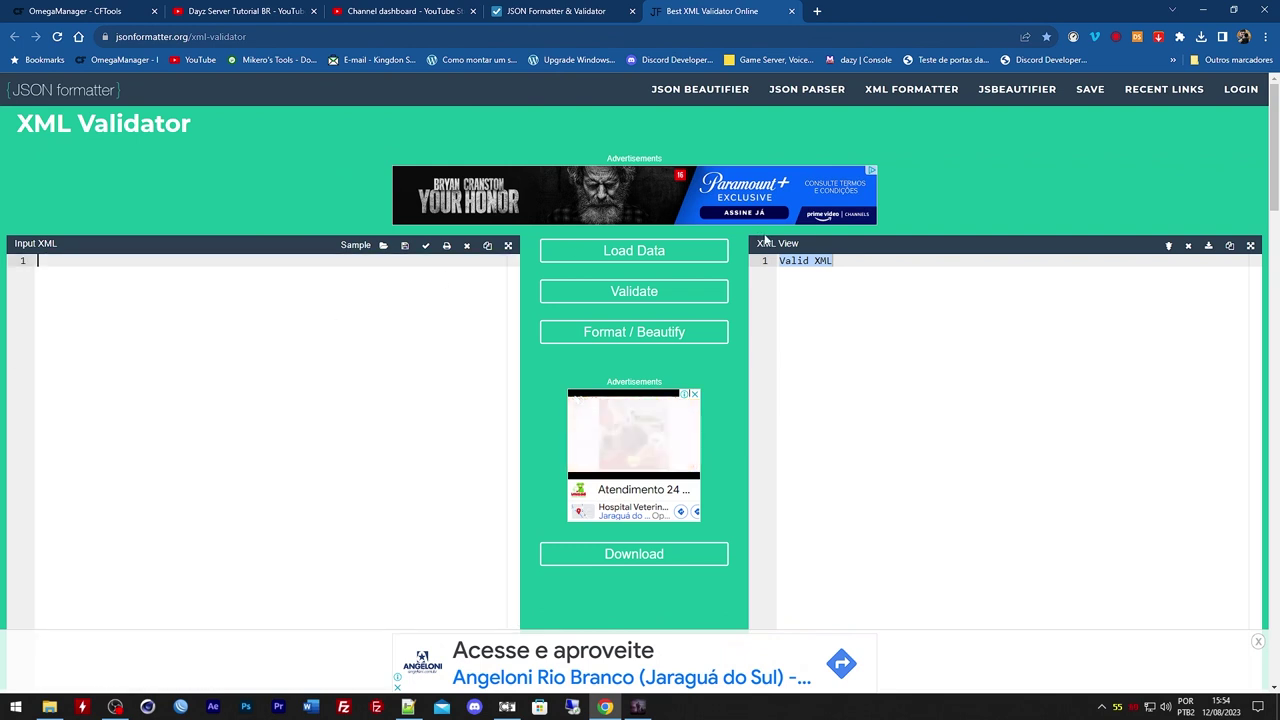
click(851, 303)
key(BackSpace)
key(BackSpace)
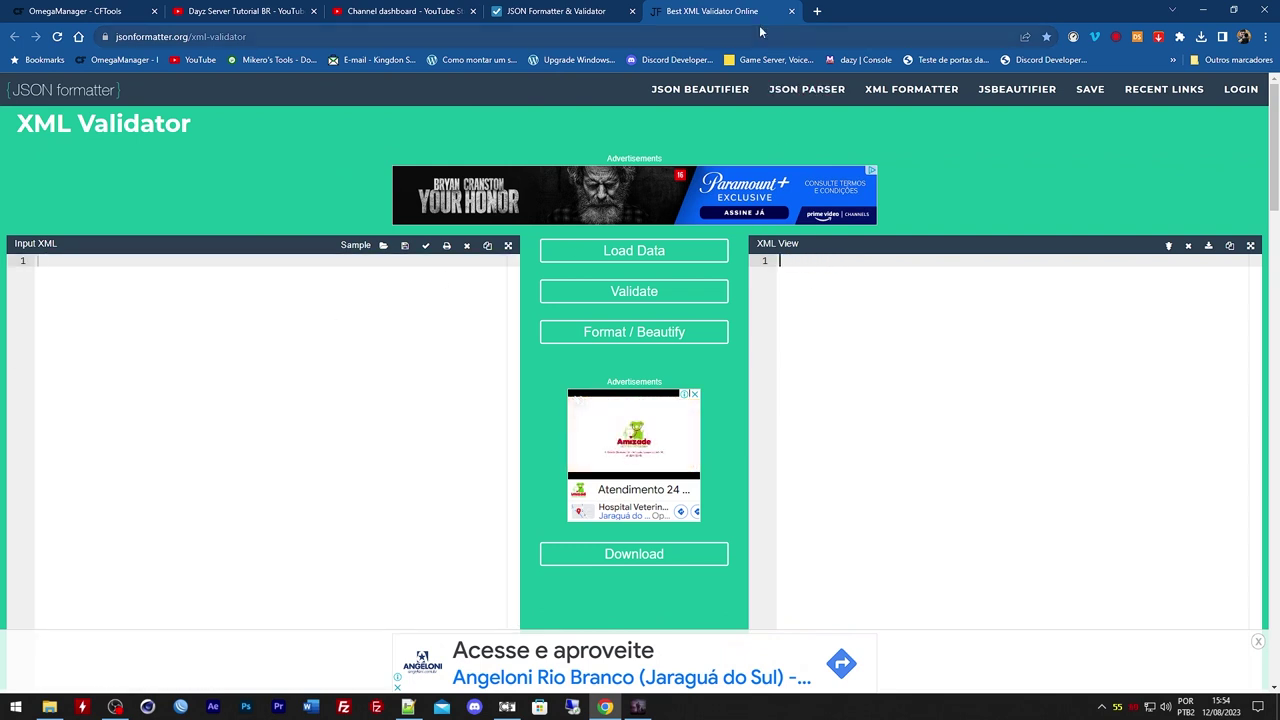
click(90, 11)
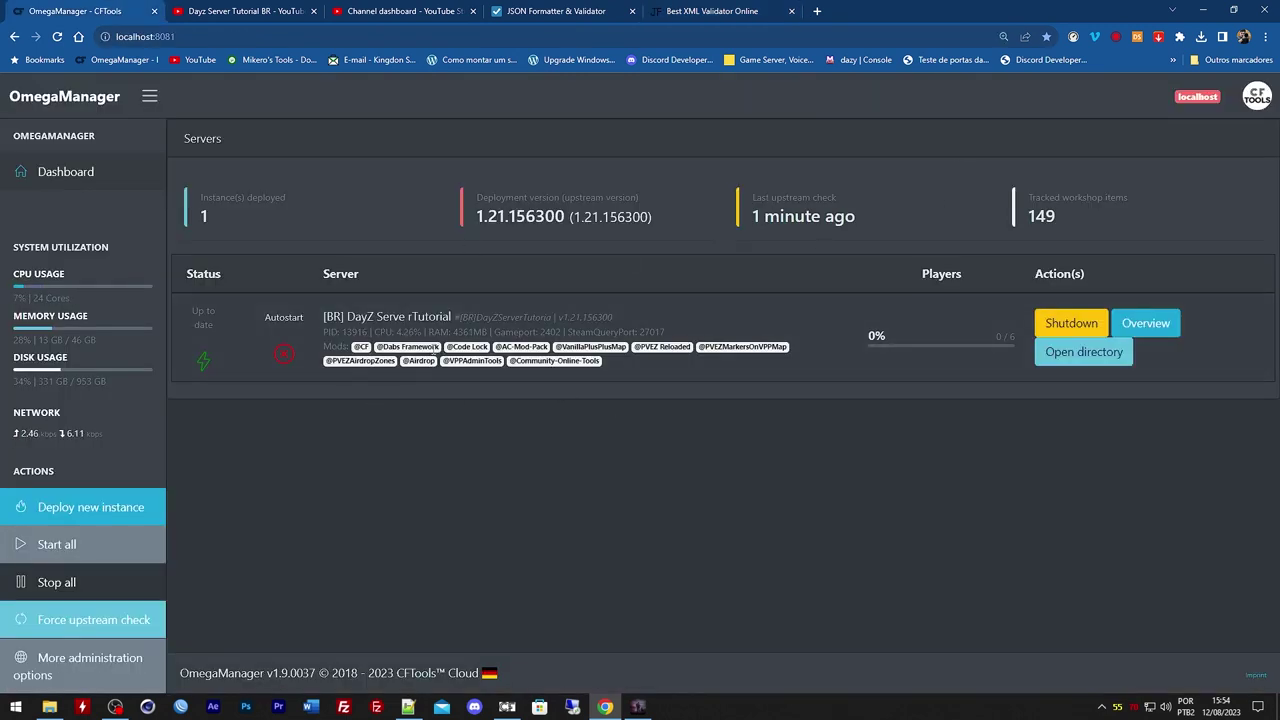
Minimize Notepad++ and drag the DayZ server console taller to show more log lines
key(alt+Tab)
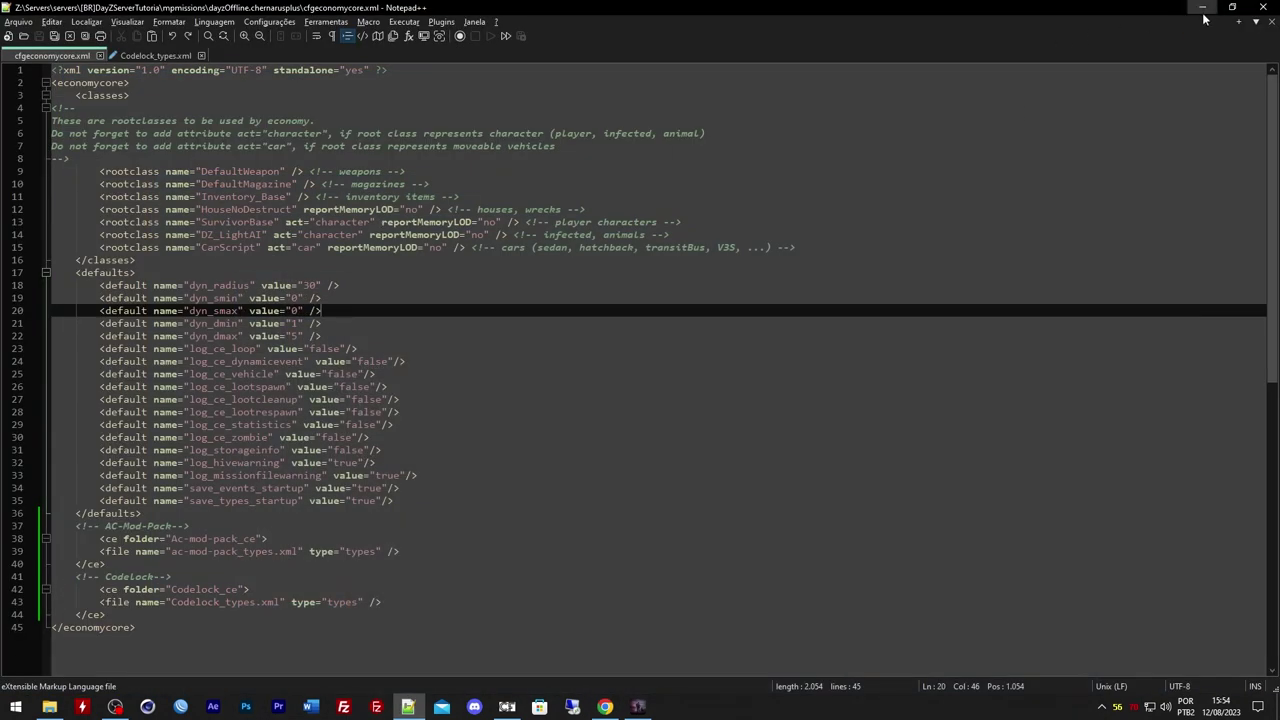
click(1202, 10)
click(590, 621)
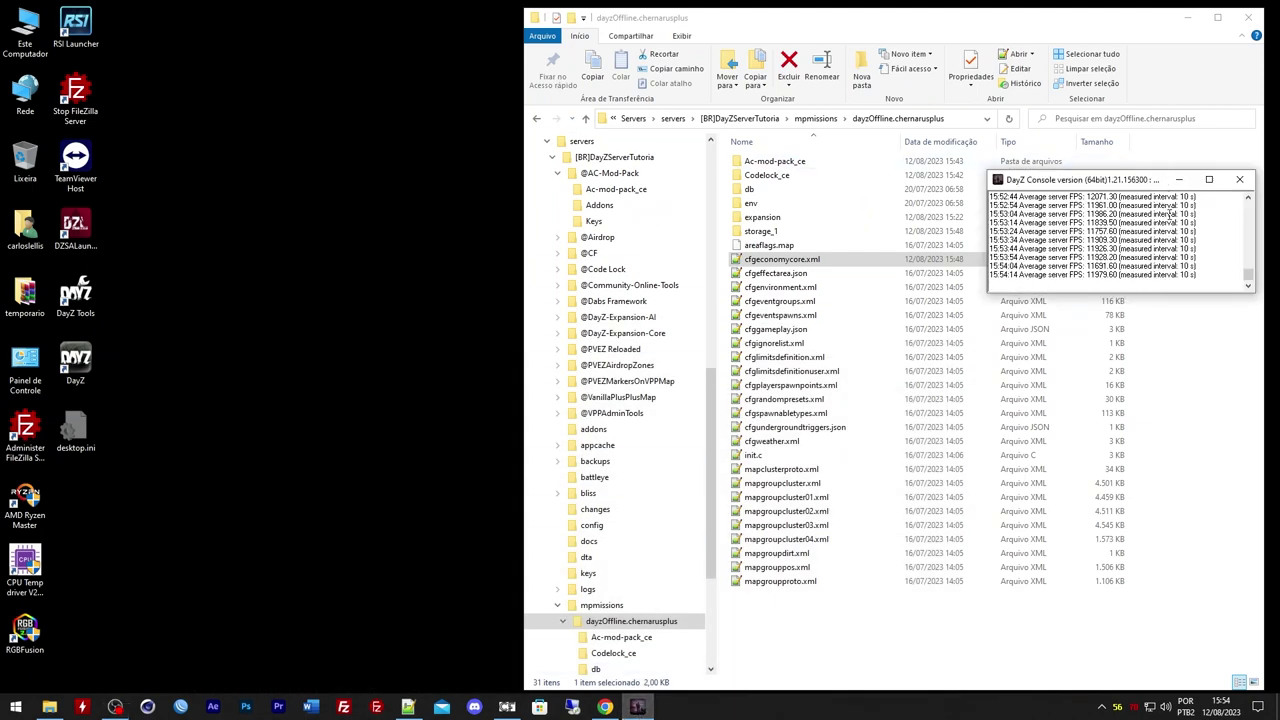
drag(1168, 291, 1140, 498)
scroll(1132, 400, up, 10)
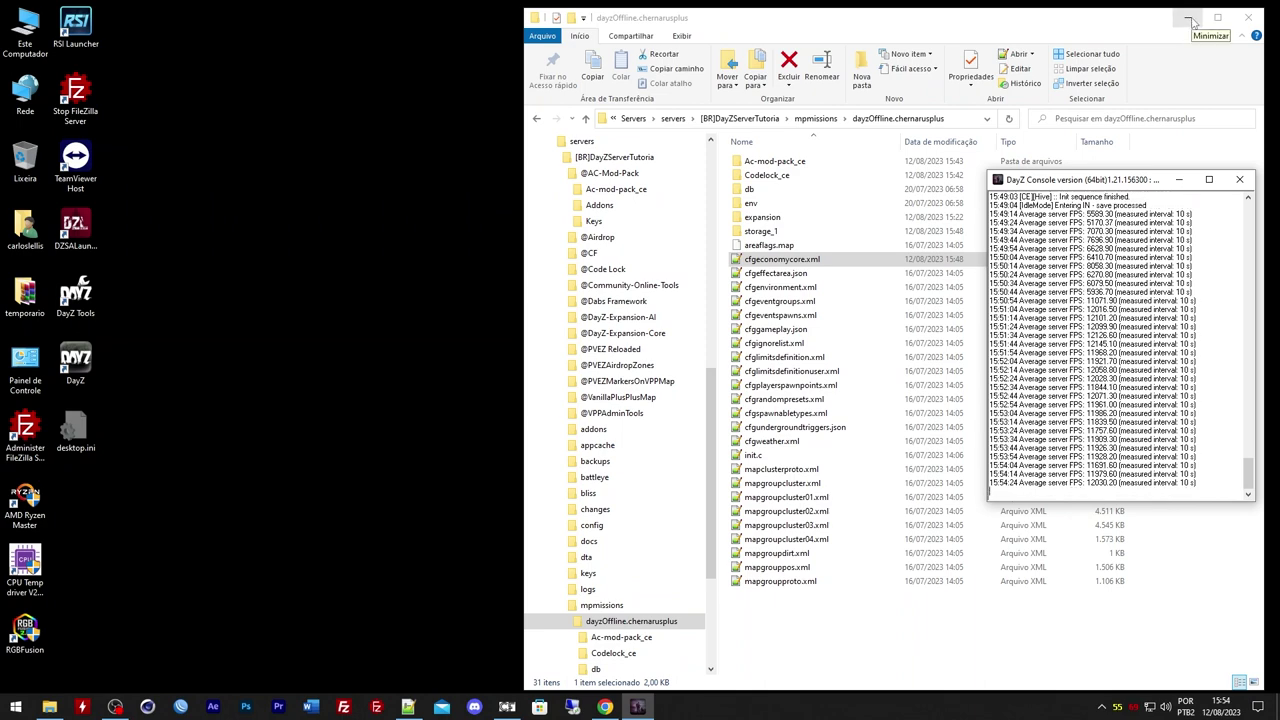
Minimize the Explorer window and bring the OmegaManager dashboard back to the front
click(1188, 18)
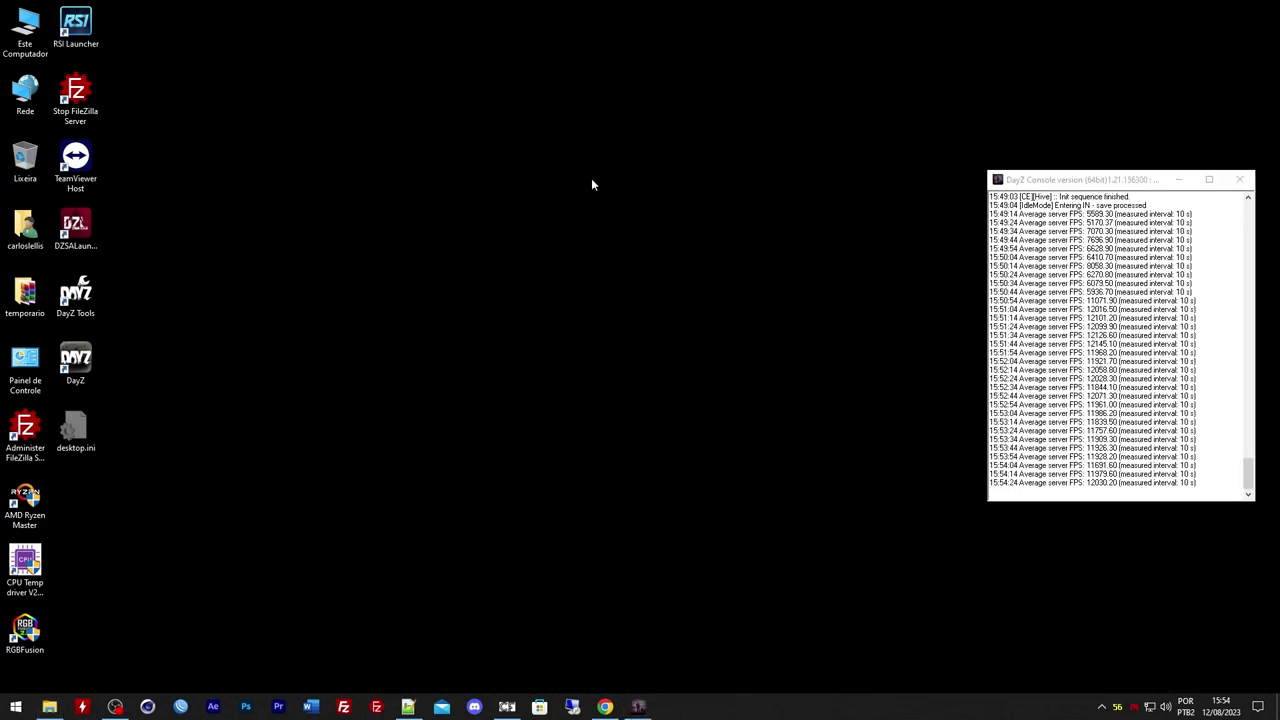
click(638, 706)
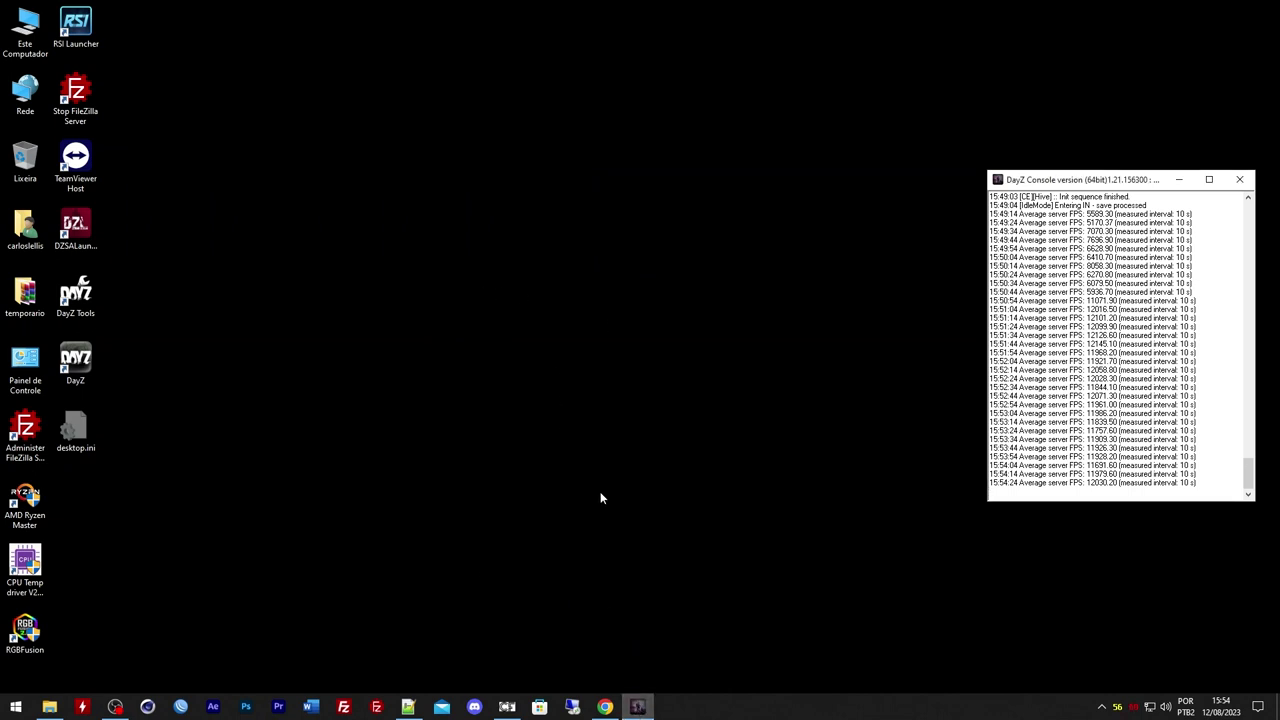
click(75, 362)
click(626, 468)
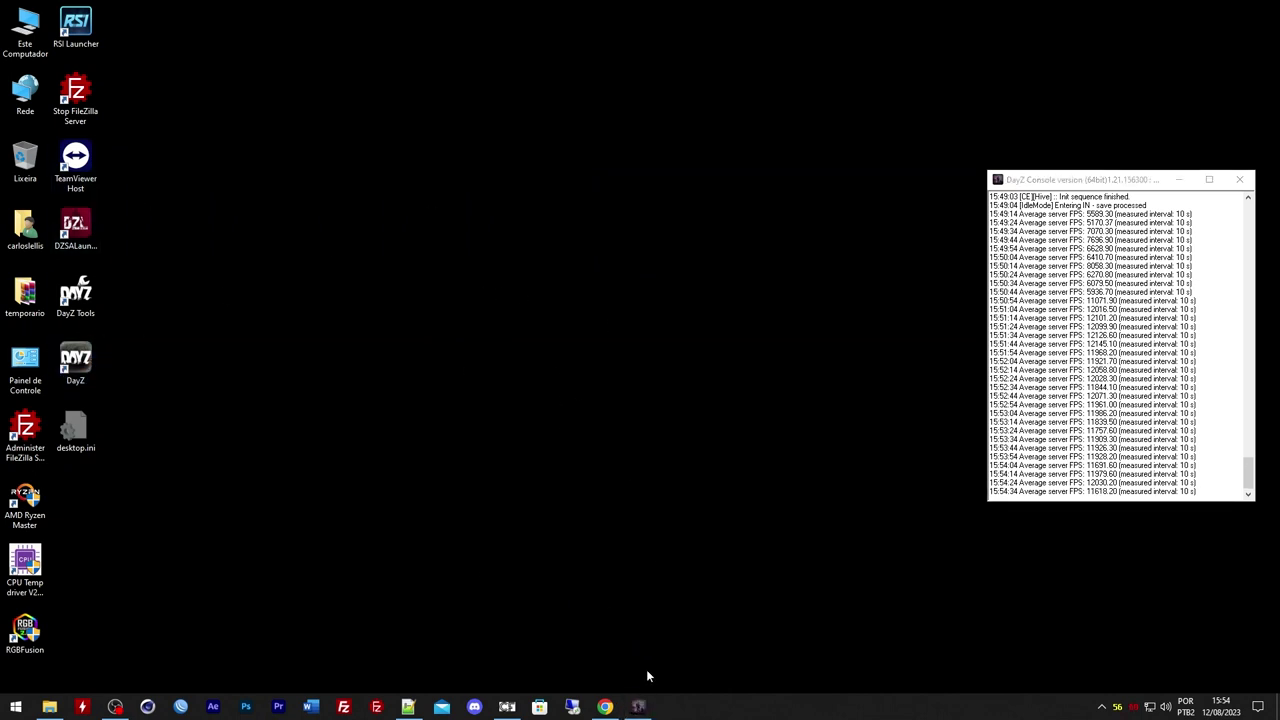
click(602, 708)
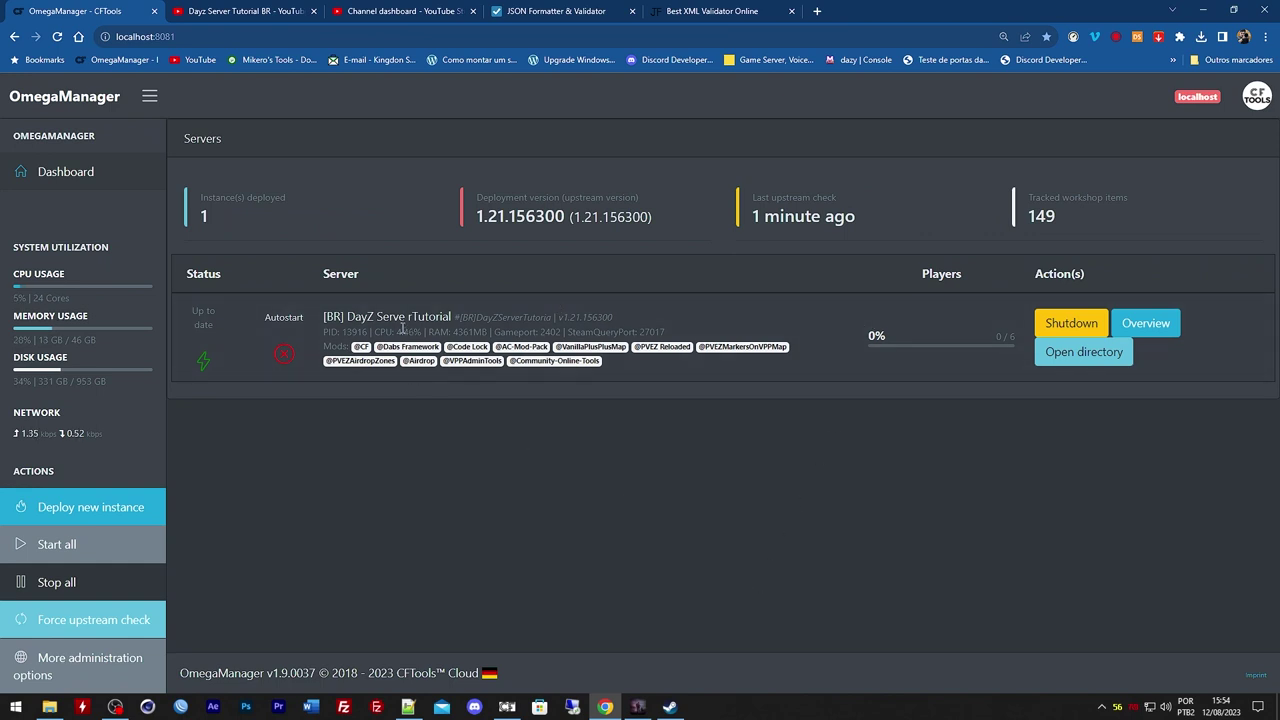
Copy the server name [BR] DayZ Serve rTutorial and open the DayZ Launcher via Steam
drag(322, 320, 454, 320)
key(ctrl+c)
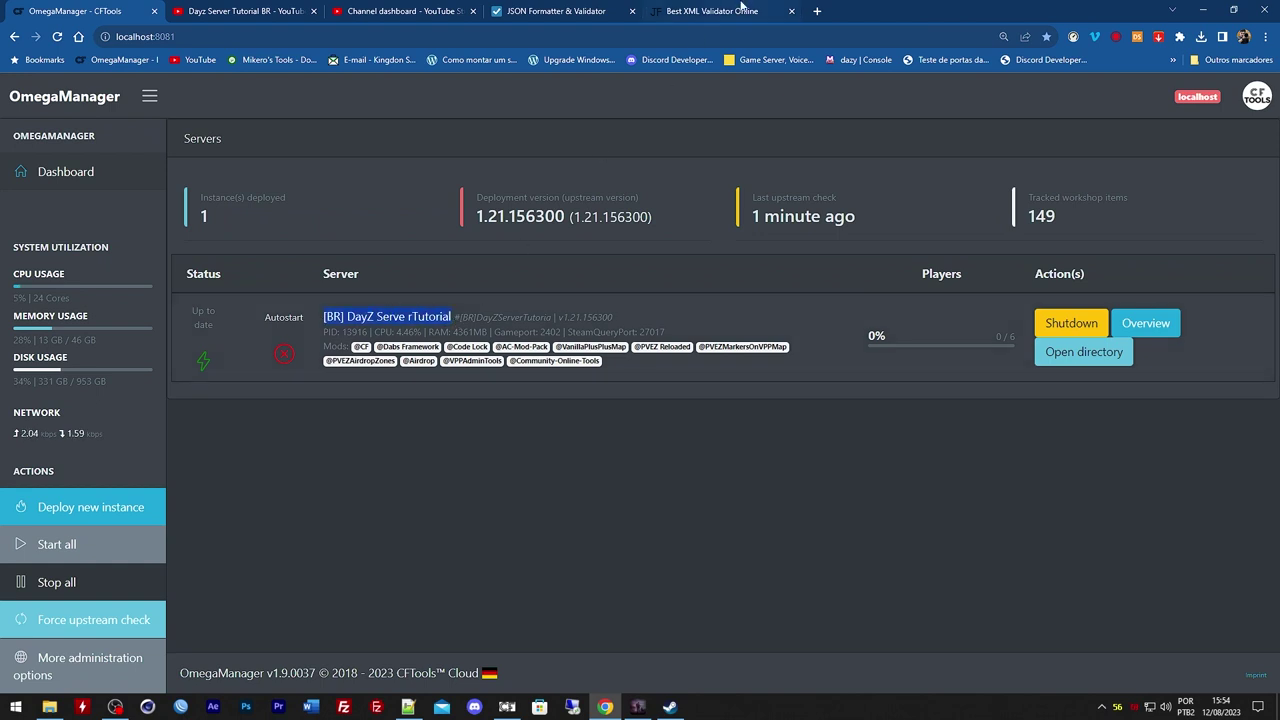
click(668, 708)
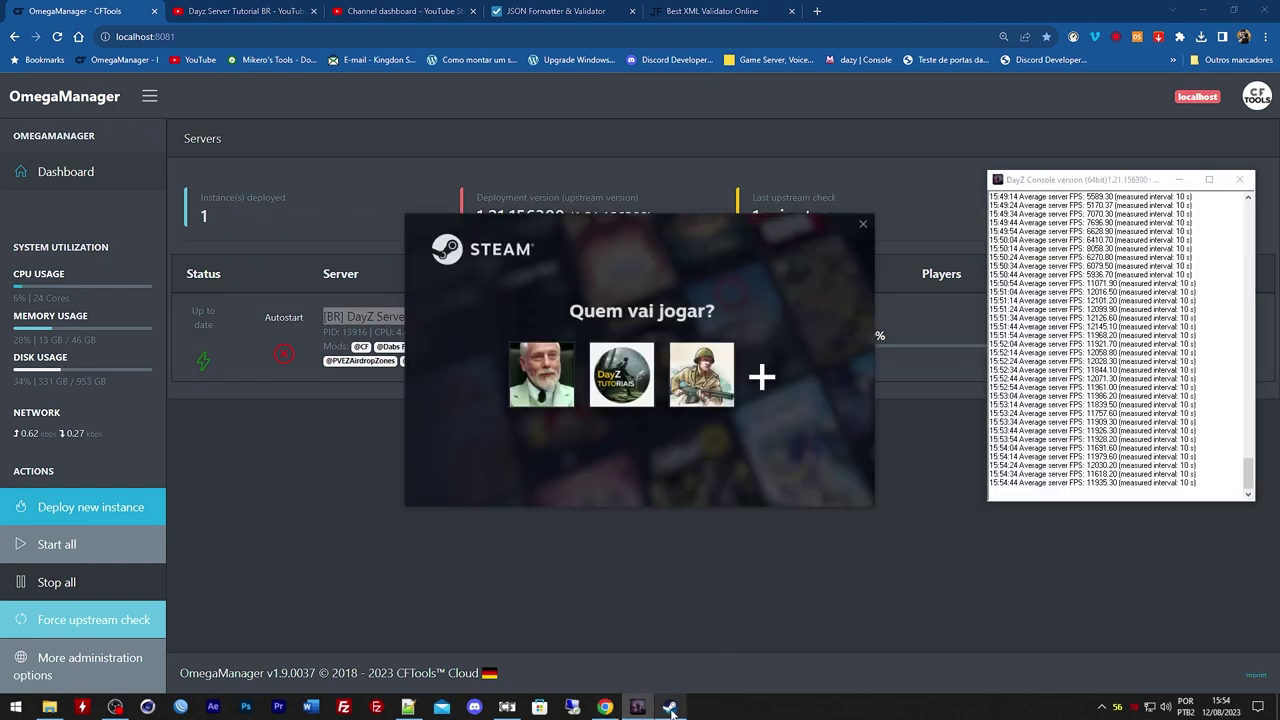
click(525, 377)
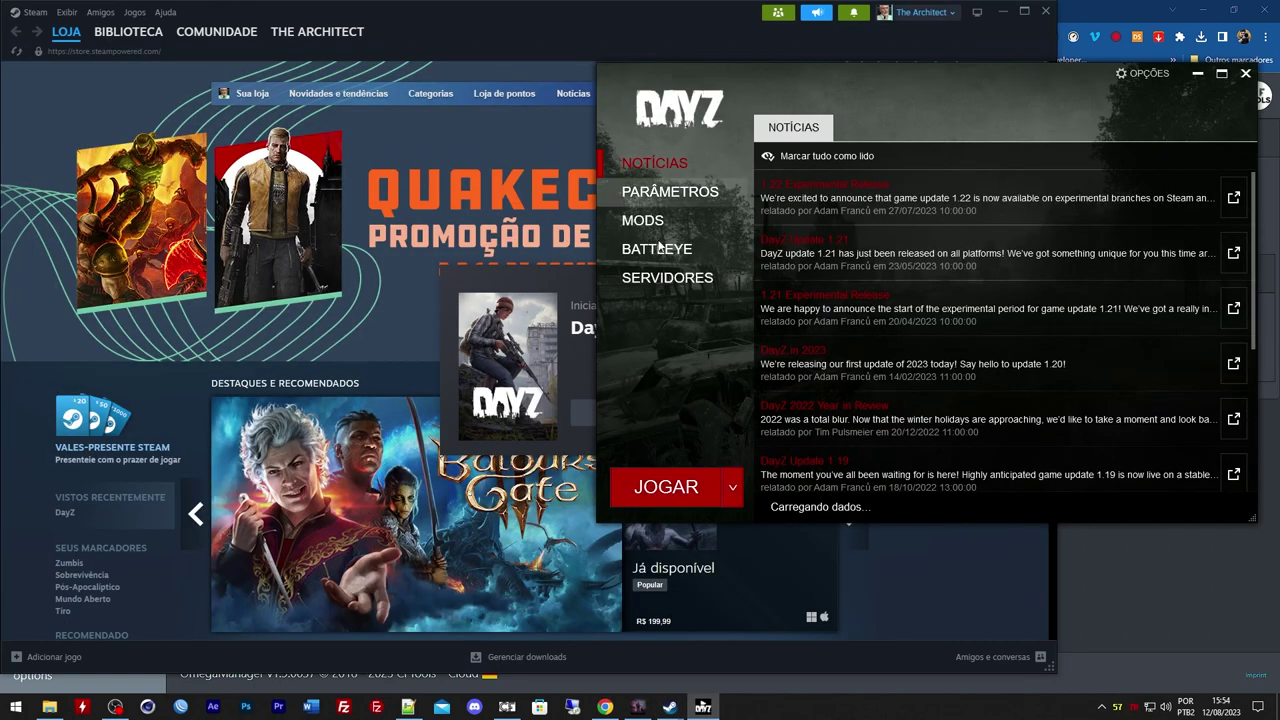
click(658, 276)
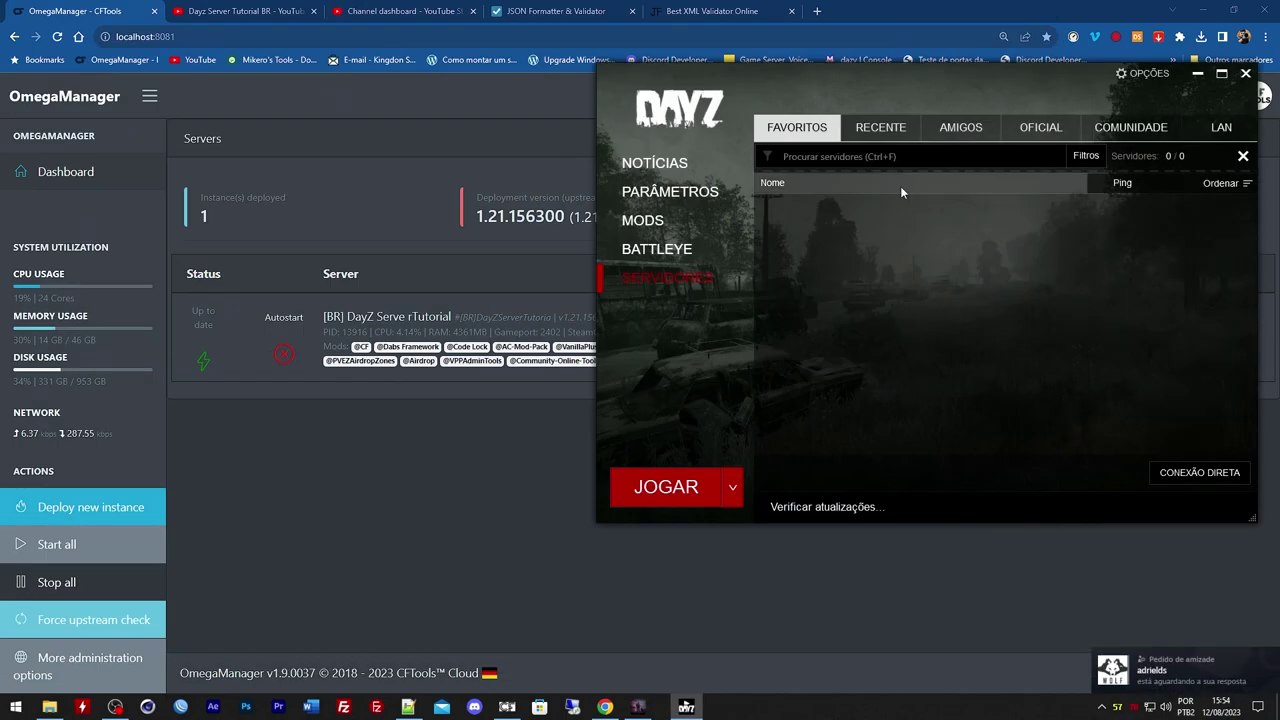
Find the server under Servidores > LAN, install its mods, and connect with the server password
click(1130, 127)
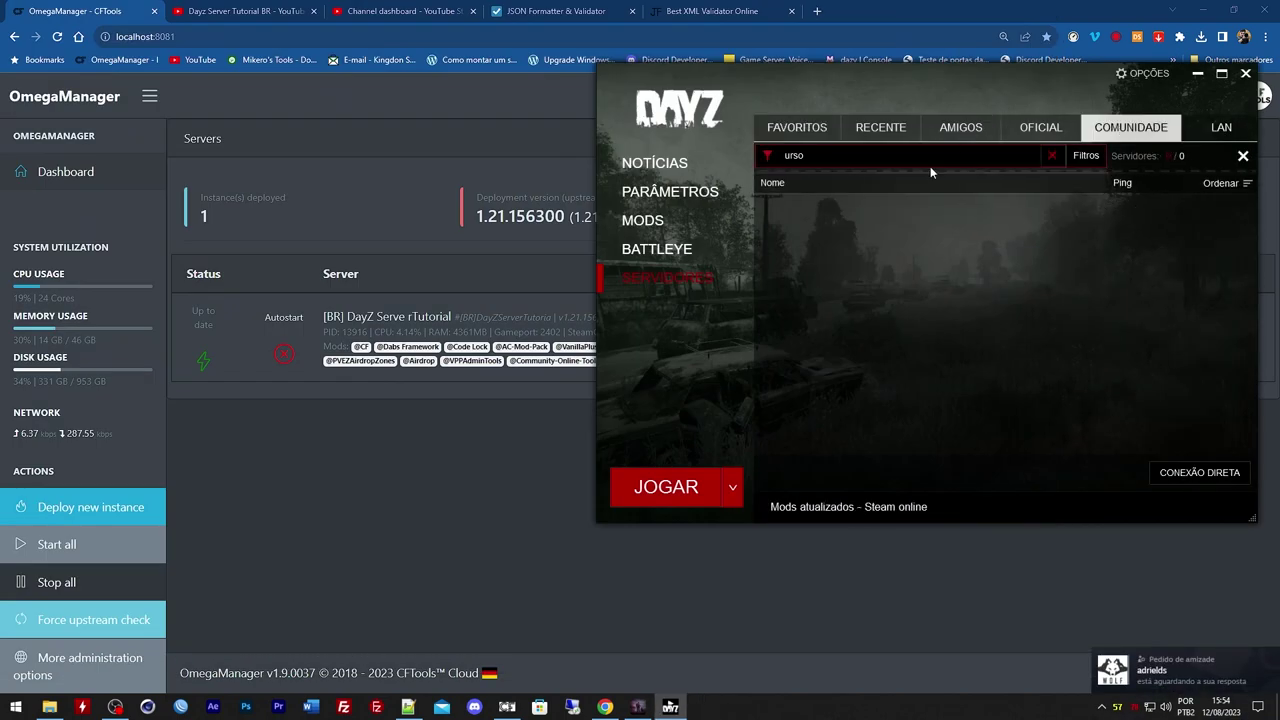
click(1208, 128)
key(ctrl+v)
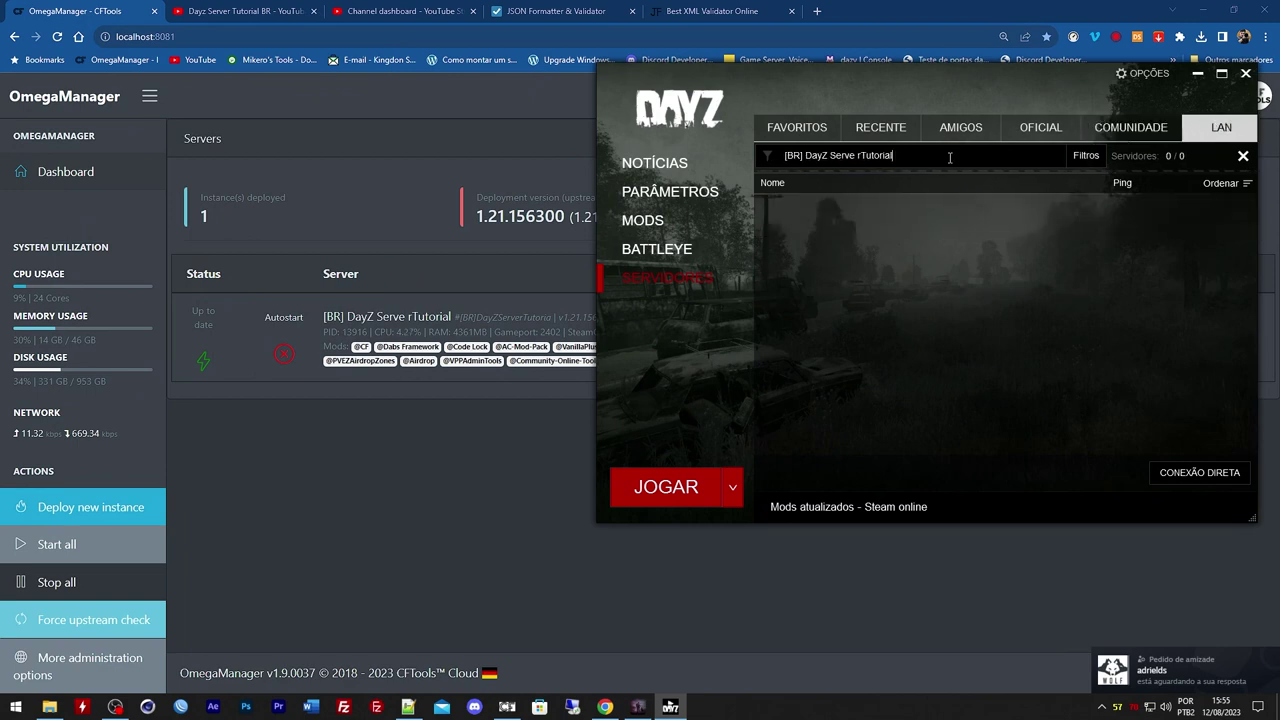
click(1183, 215)
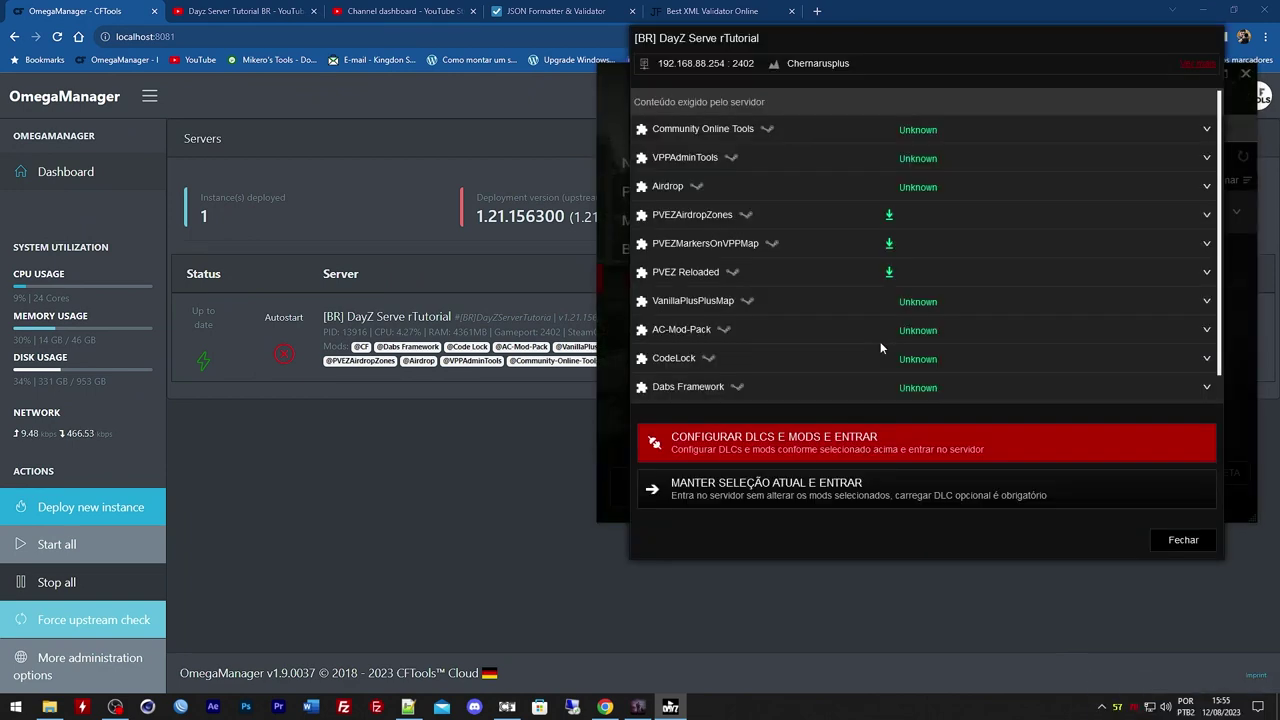
click(861, 437)
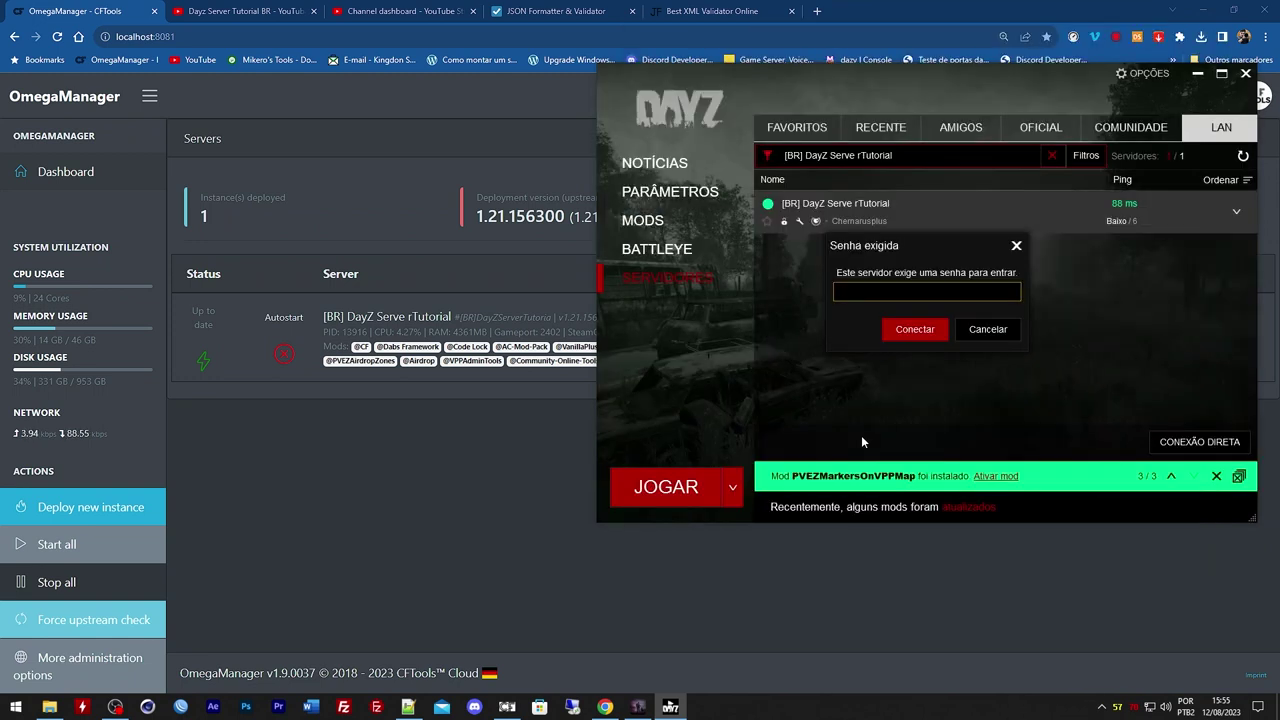
text(****)
click(913, 327)
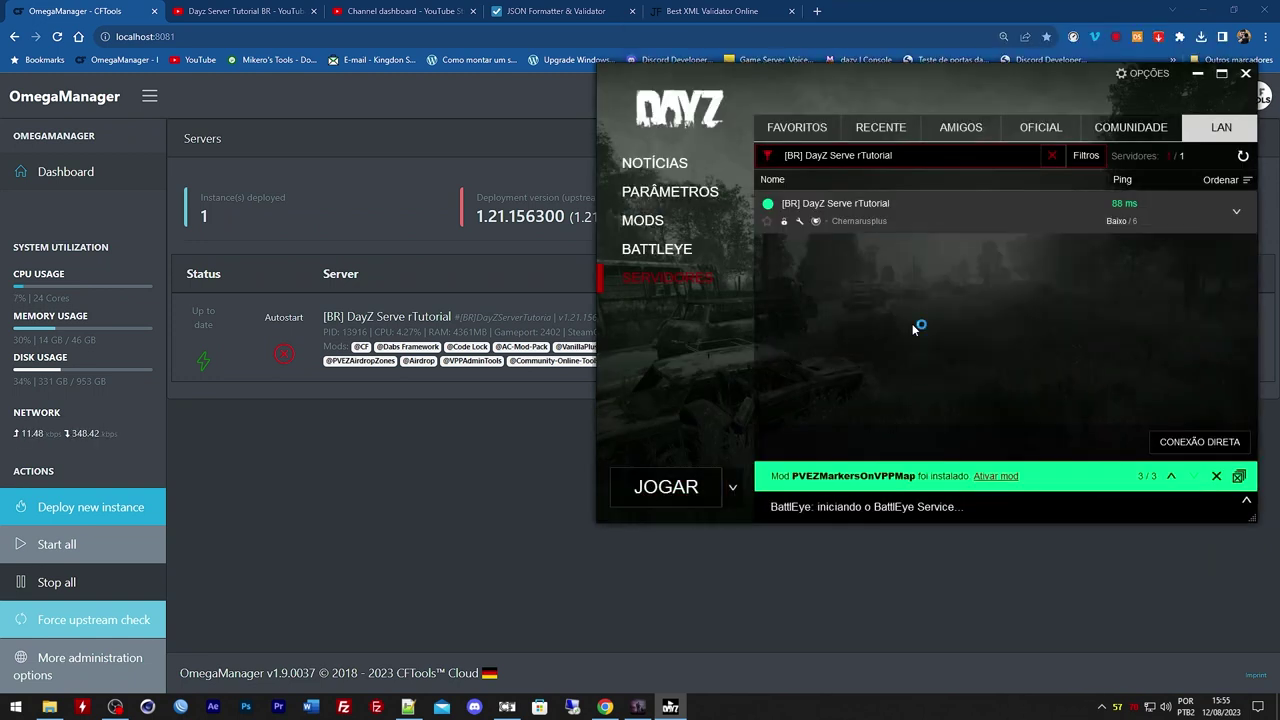
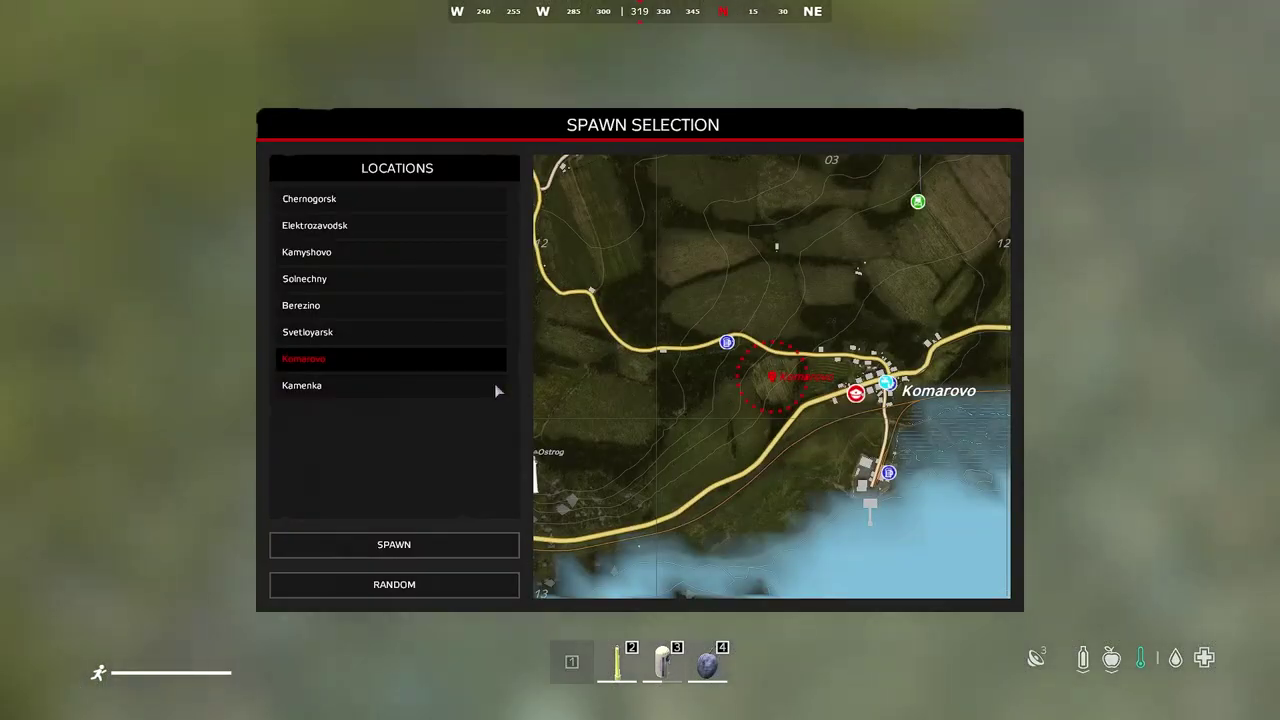
Spawn the character in the chosen town and glance at its inventory
click(394, 585)
click(414, 544)
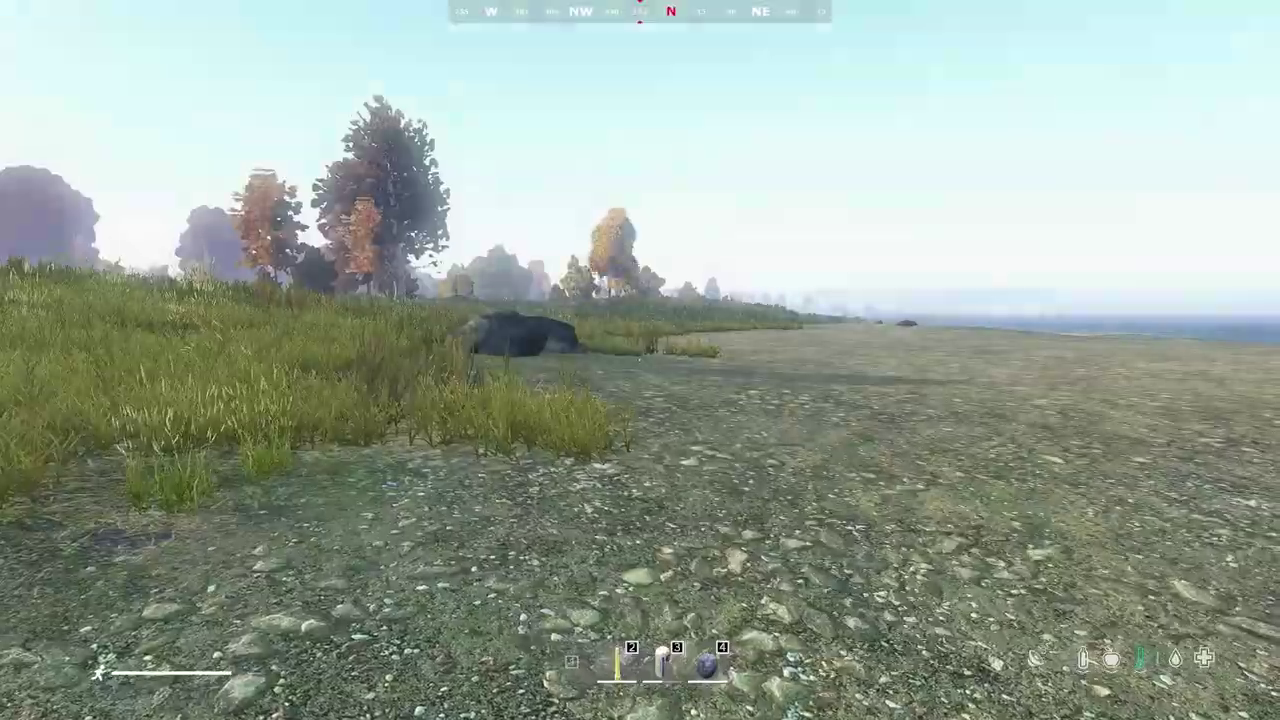
key(Tab)
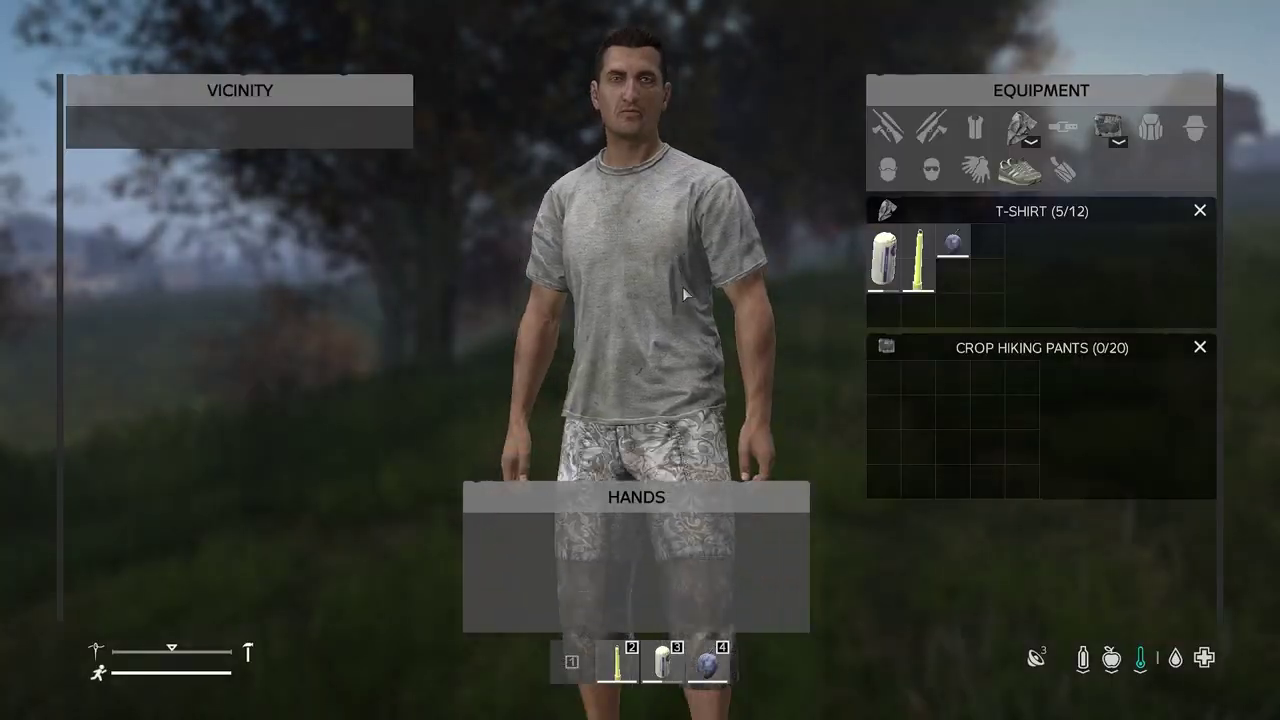
key(Tab)
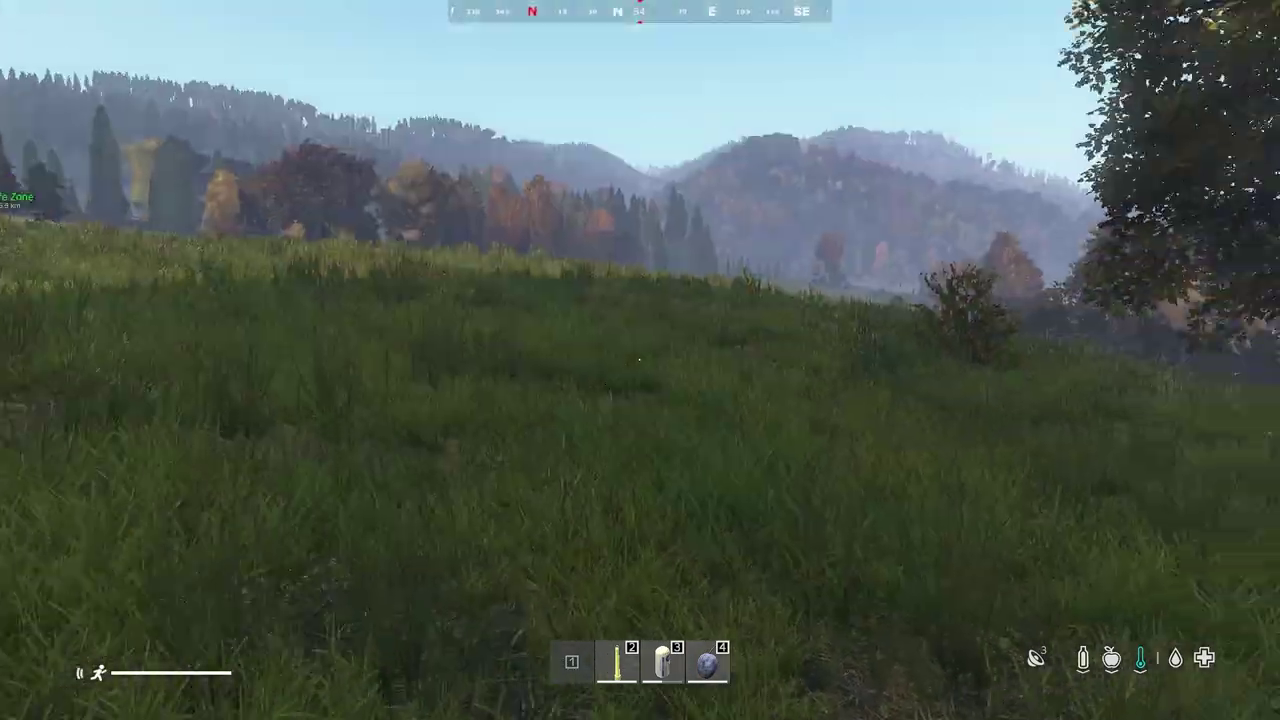
Enable godmode and the other admin cheats for your own player in COT Player Management
key(y)
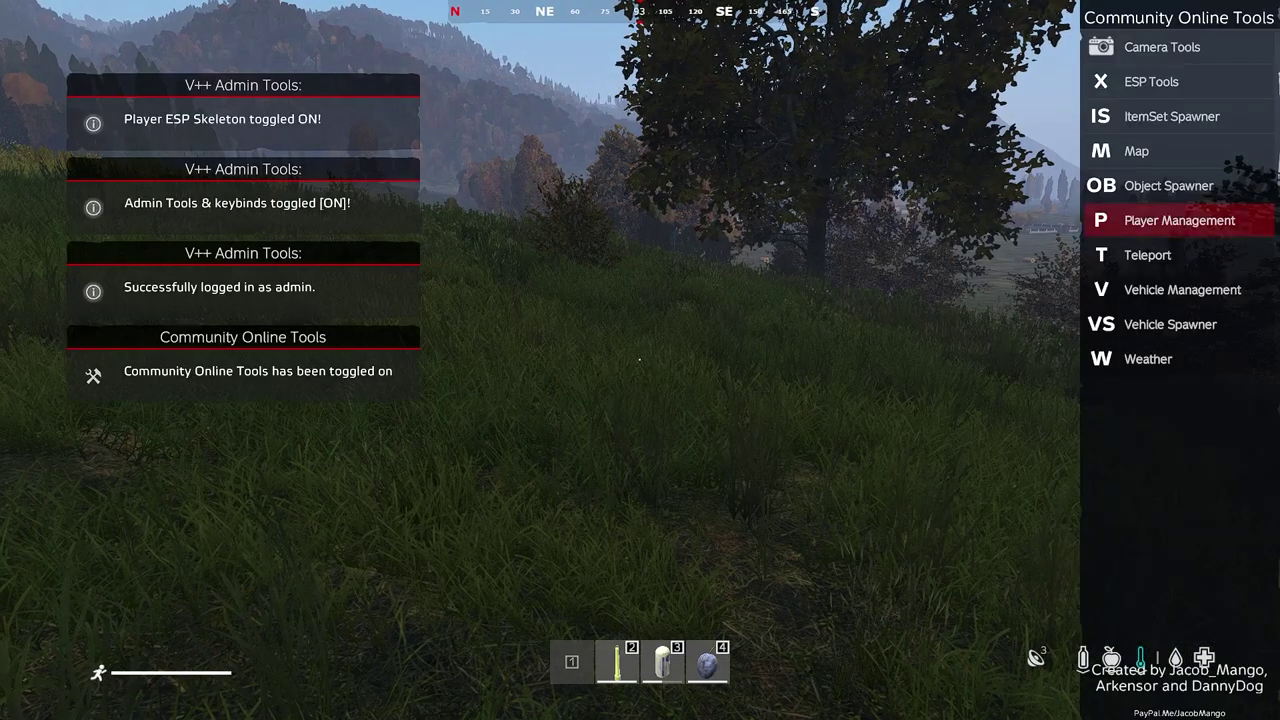
click(1220, 208)
click(100, 96)
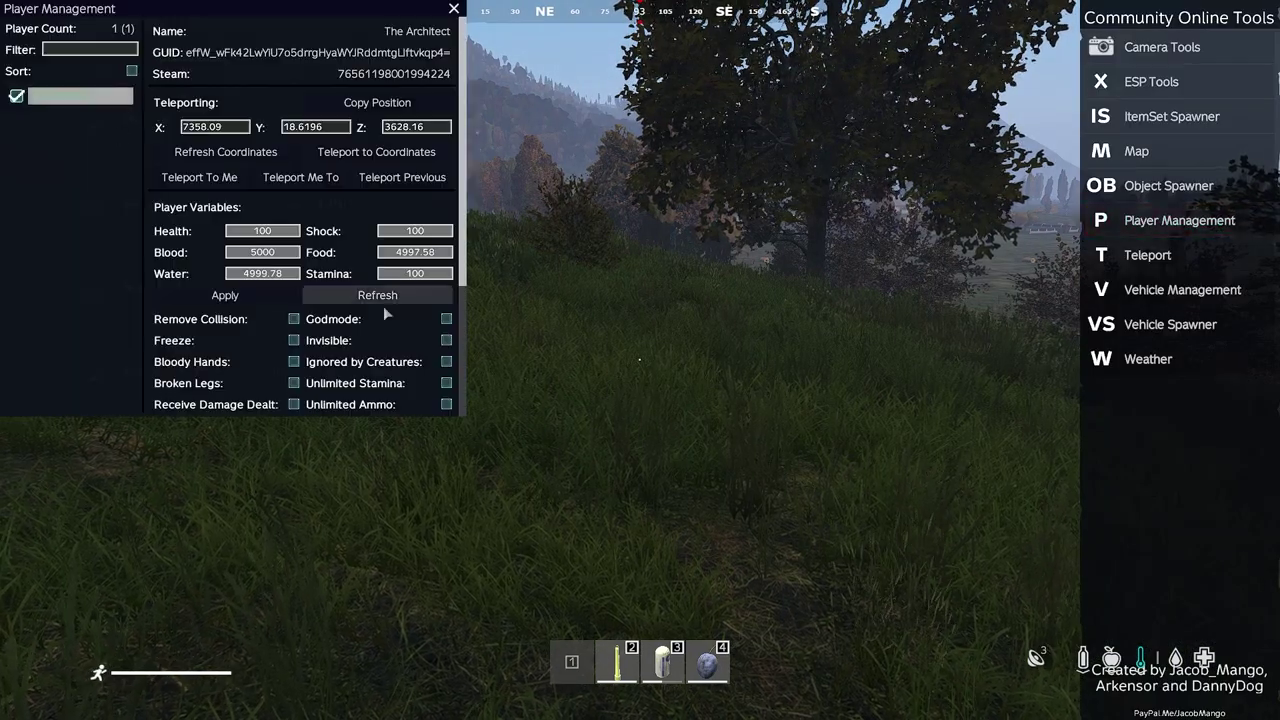
click(447, 319)
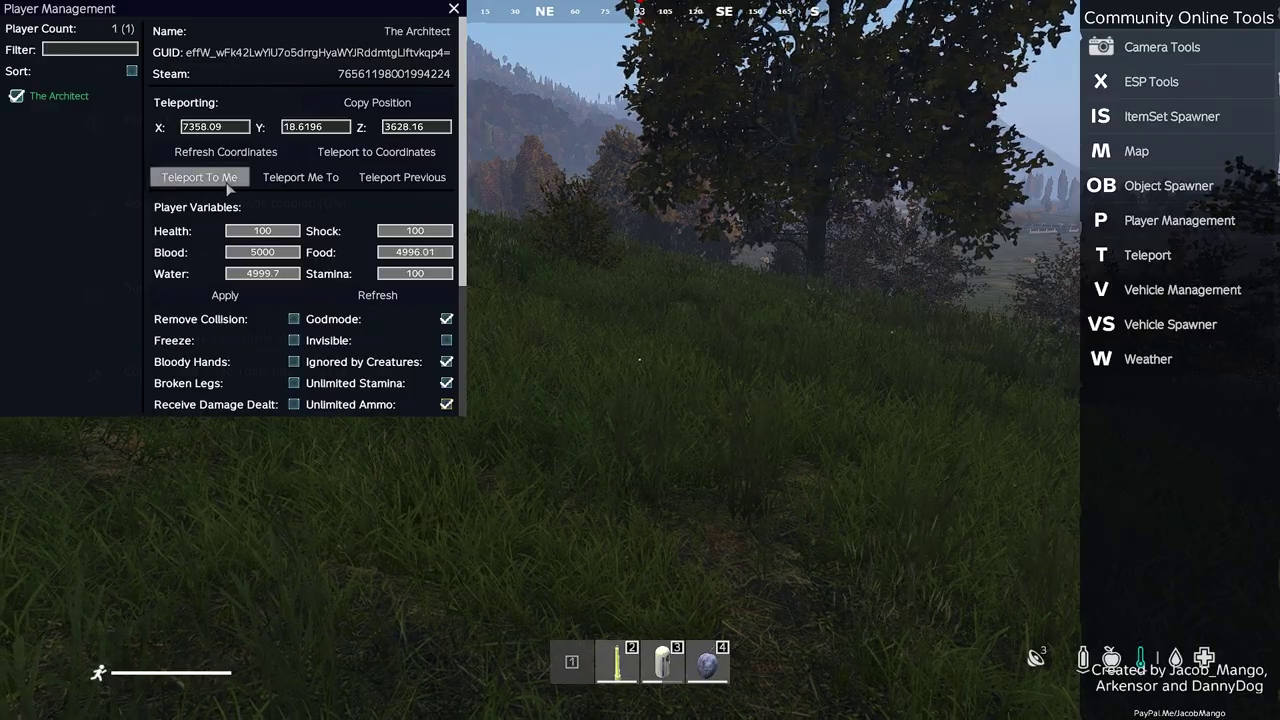
key(Escape)
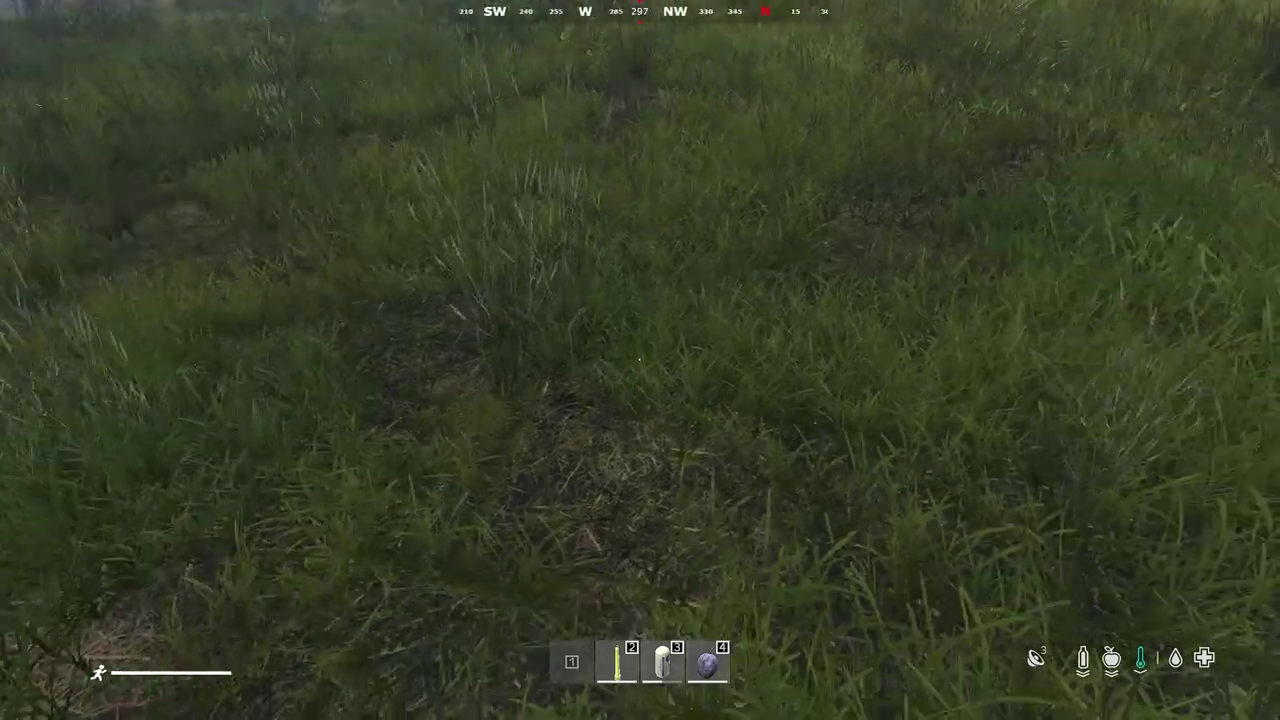
Search 'fence' in the COT Object Spawner and choose FenceKit
key(y)
click(1169, 185)
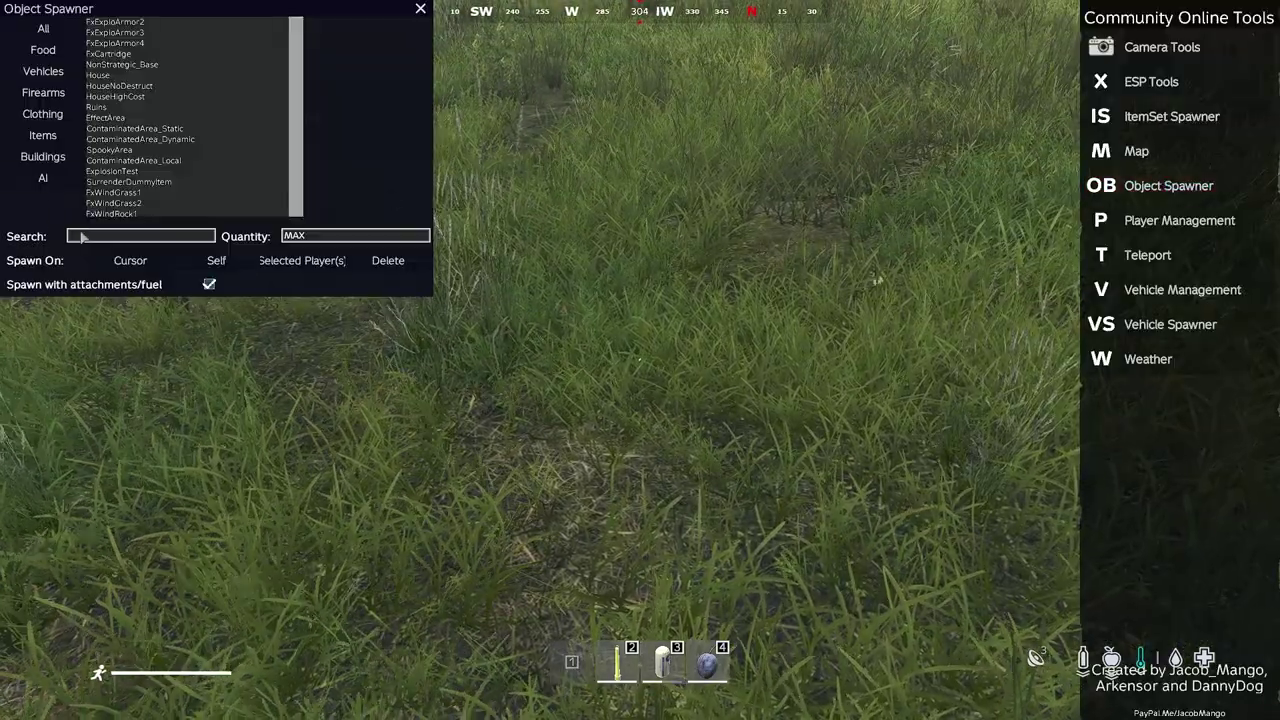
text(fence)
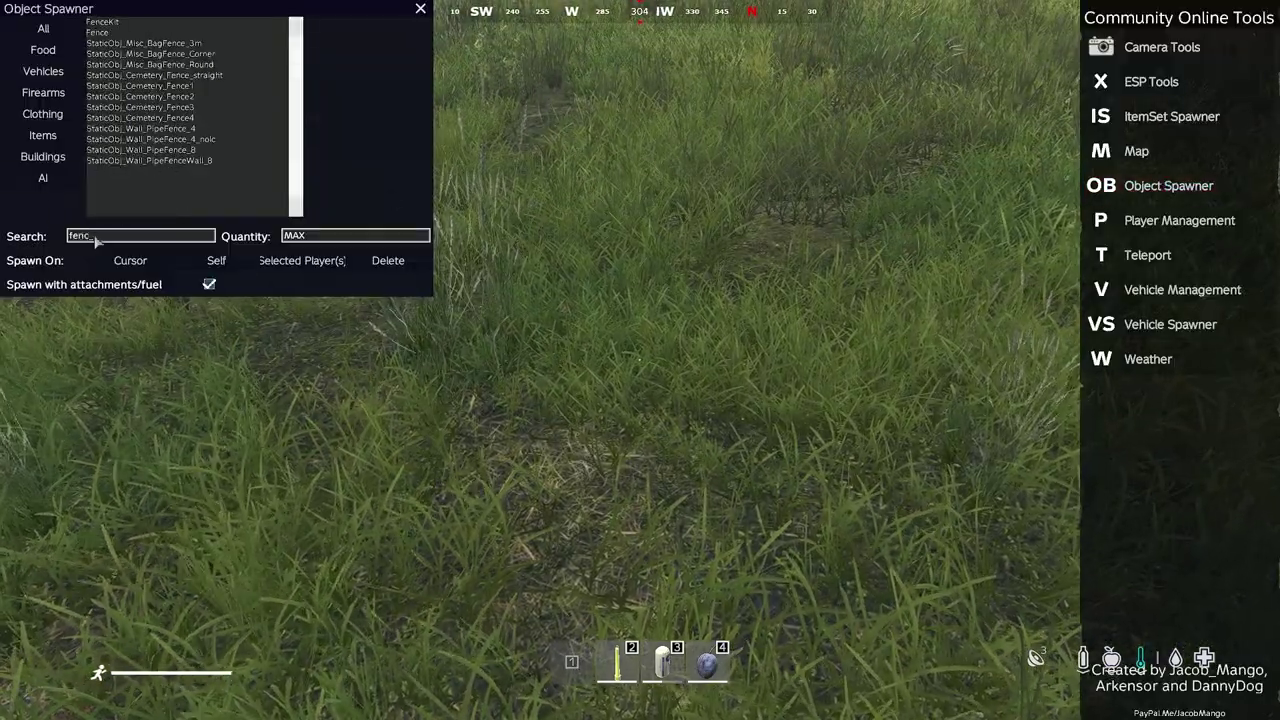
click(137, 22)
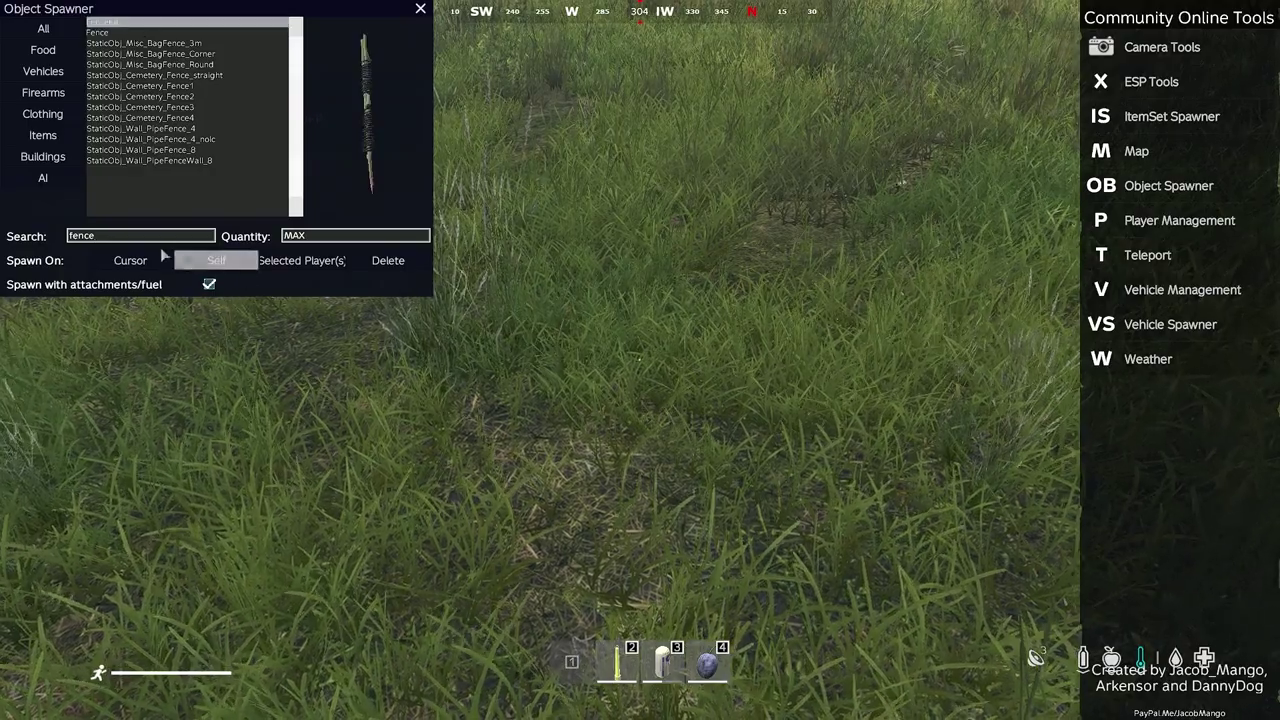
Spawn a LargeTent where the character is aiming
key(BackSpace)
key(BackSpace)
key(BackSpace)
key(BackSpace)
key(BackSpace)
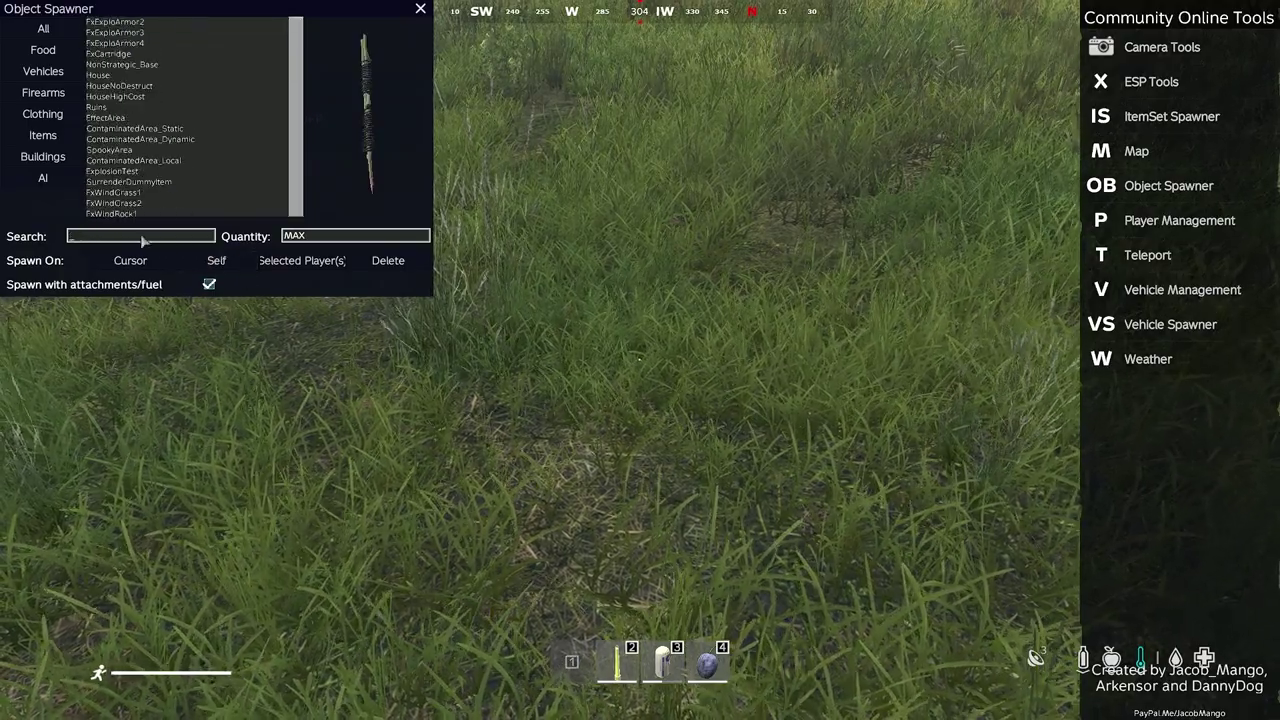
text(te)
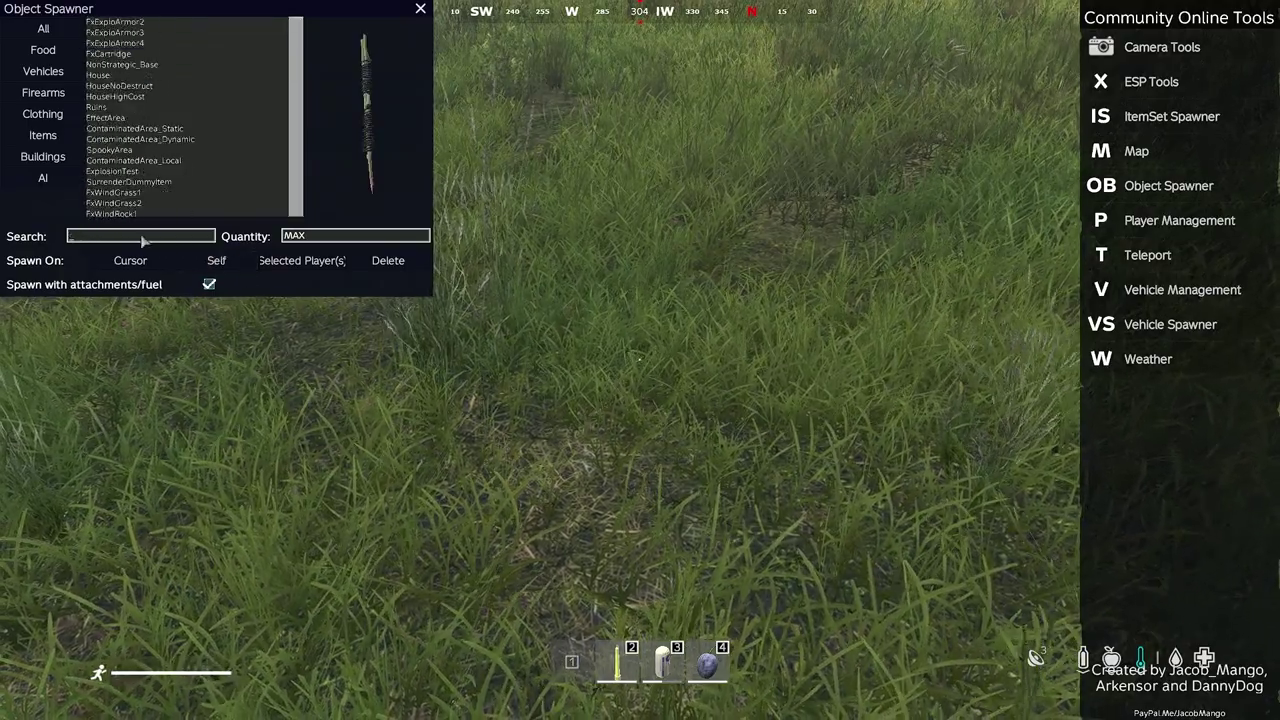
text(nt)
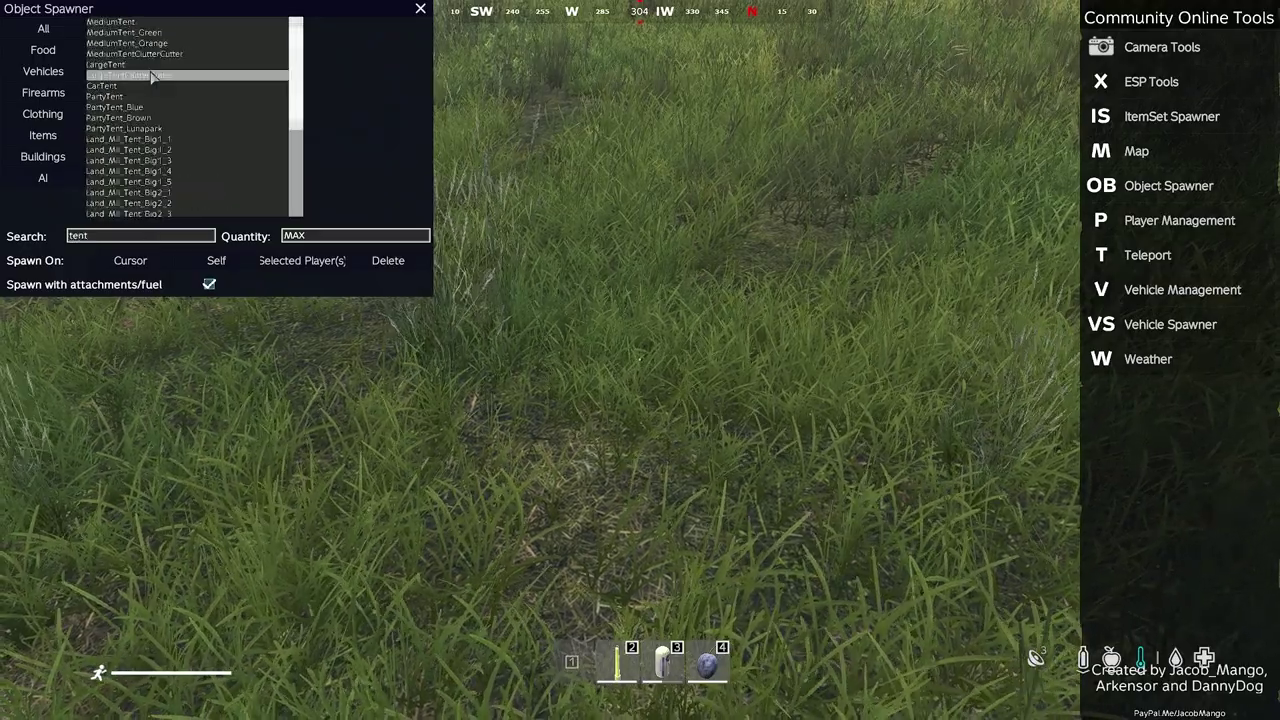
click(130, 260)
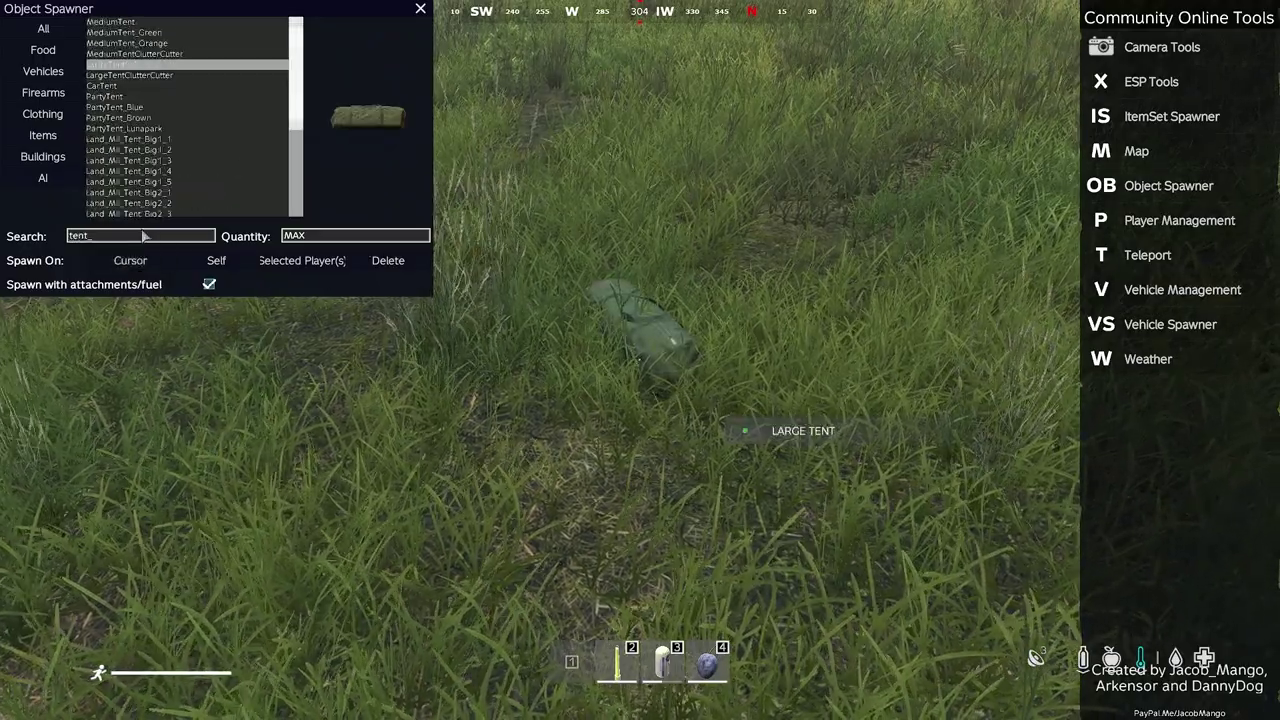
click(143, 236)
Spawn a CodeLock on the character and check the new items in the inventory
key(BackSpace)
key(BackSpace)
key(BackSpace)
key(BackSpace)
text(co)
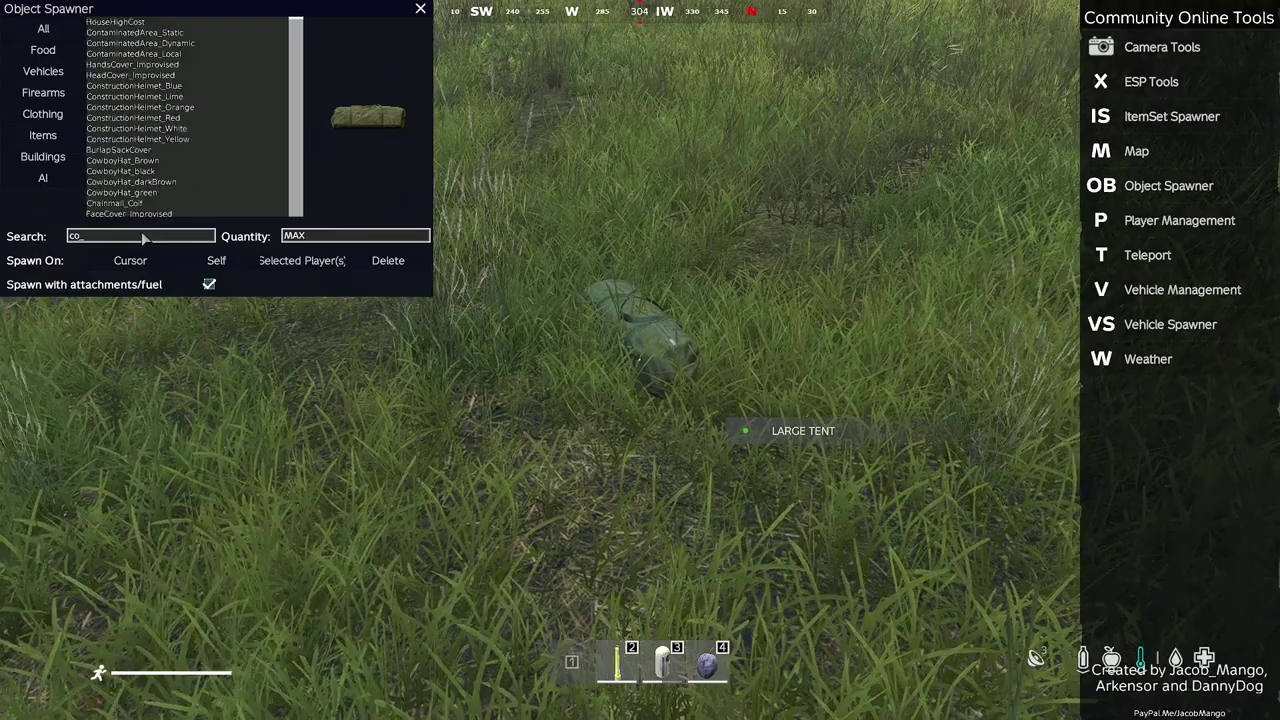
text(del)
click(160, 22)
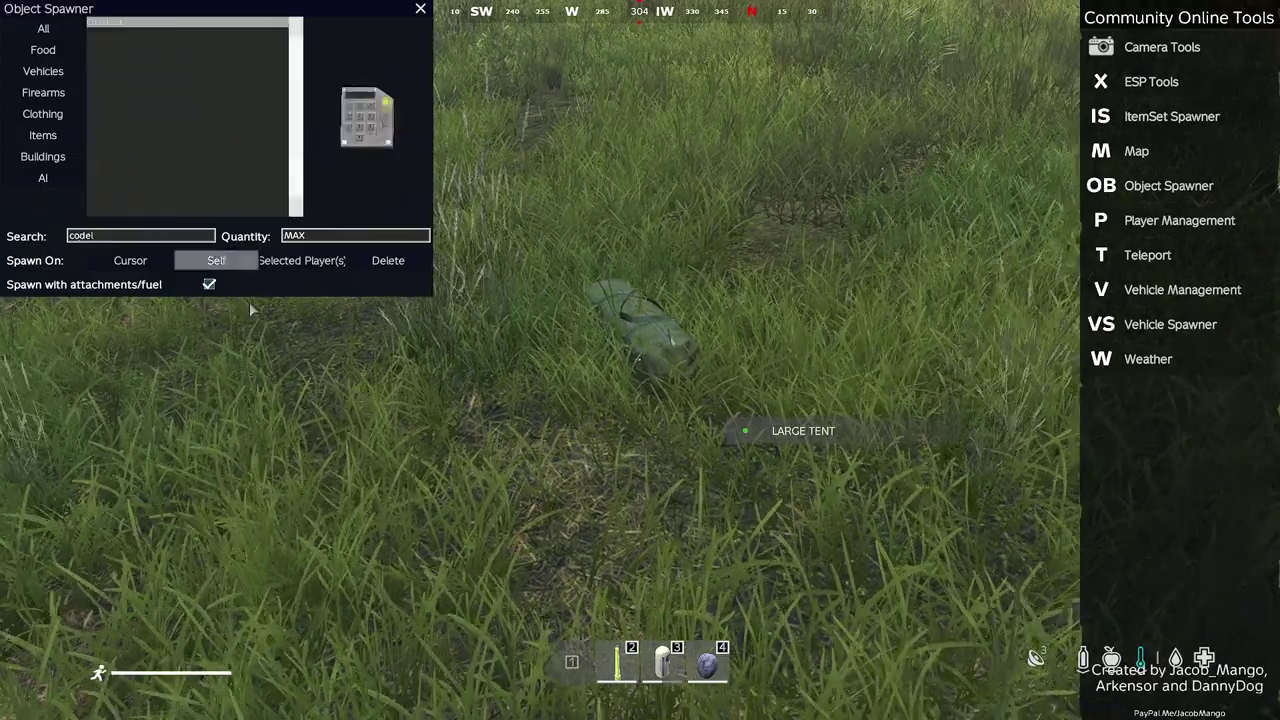
click(217, 261)
key(Escape)
key(Tab)
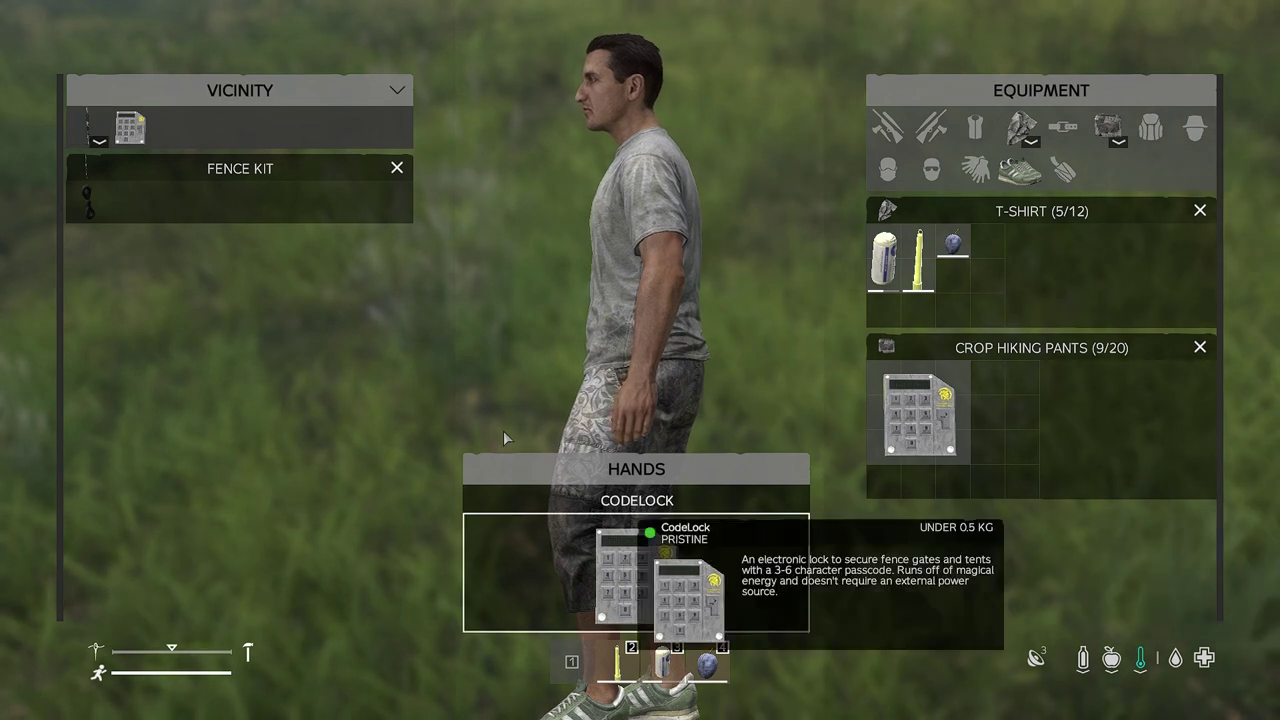
Take the Fence Kit into hands and place it on the ground
drag(88, 125, 620, 565)
key(Tab)
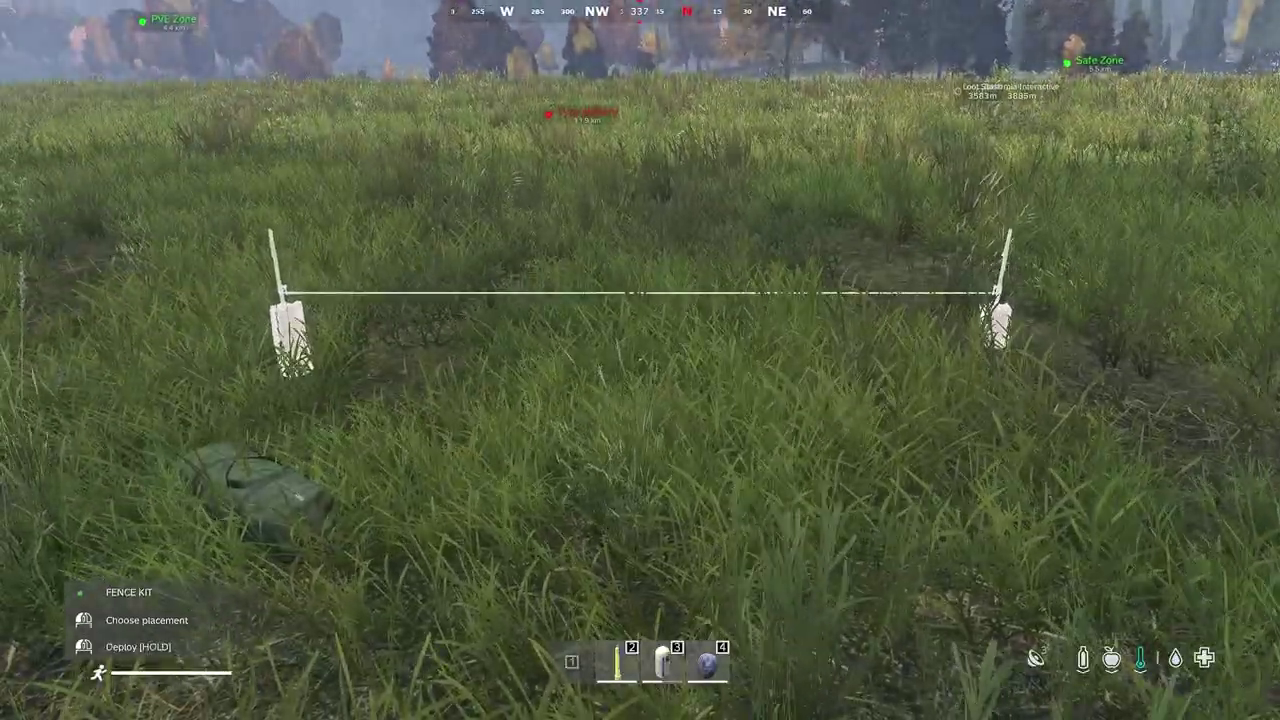
click(640, 360)
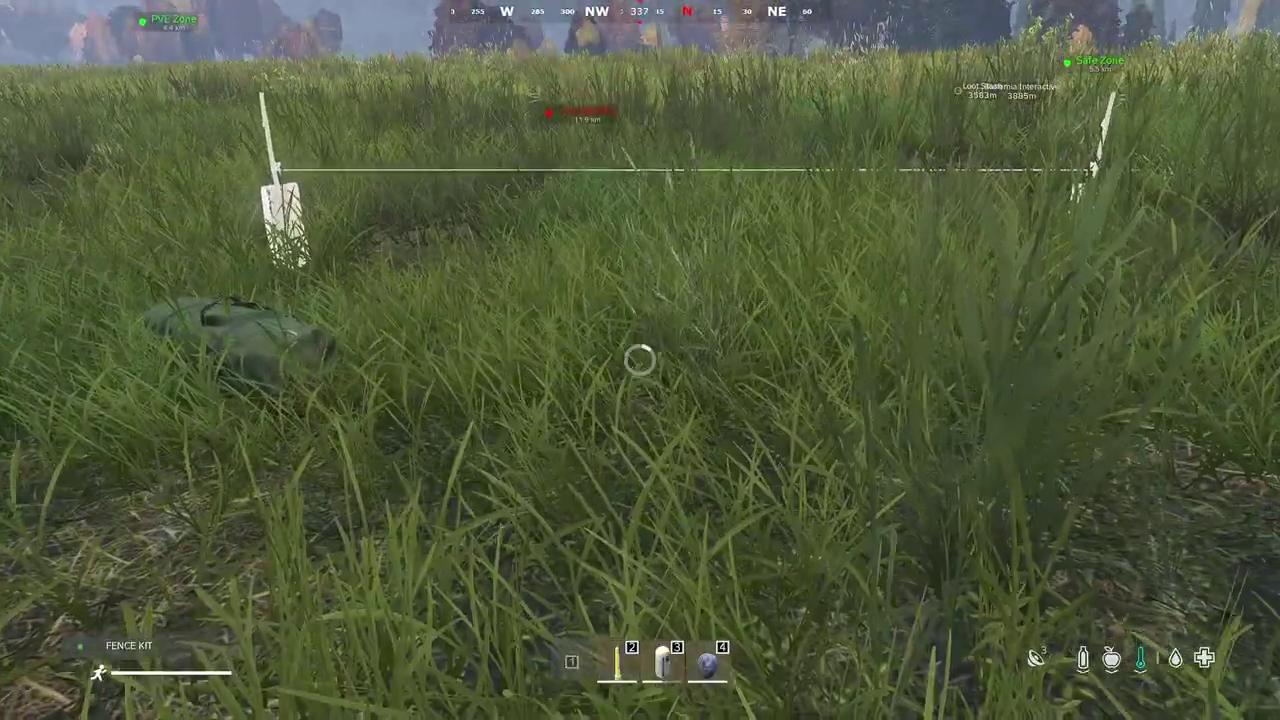
key(c)
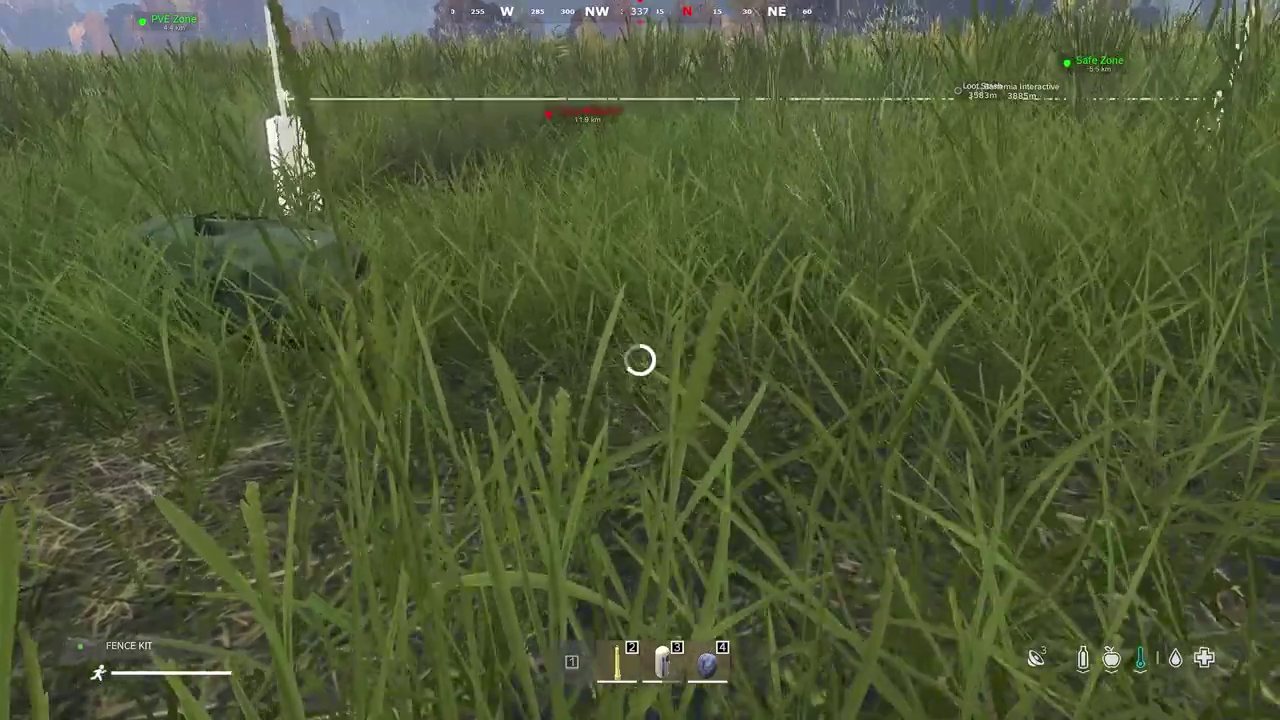
key(c)
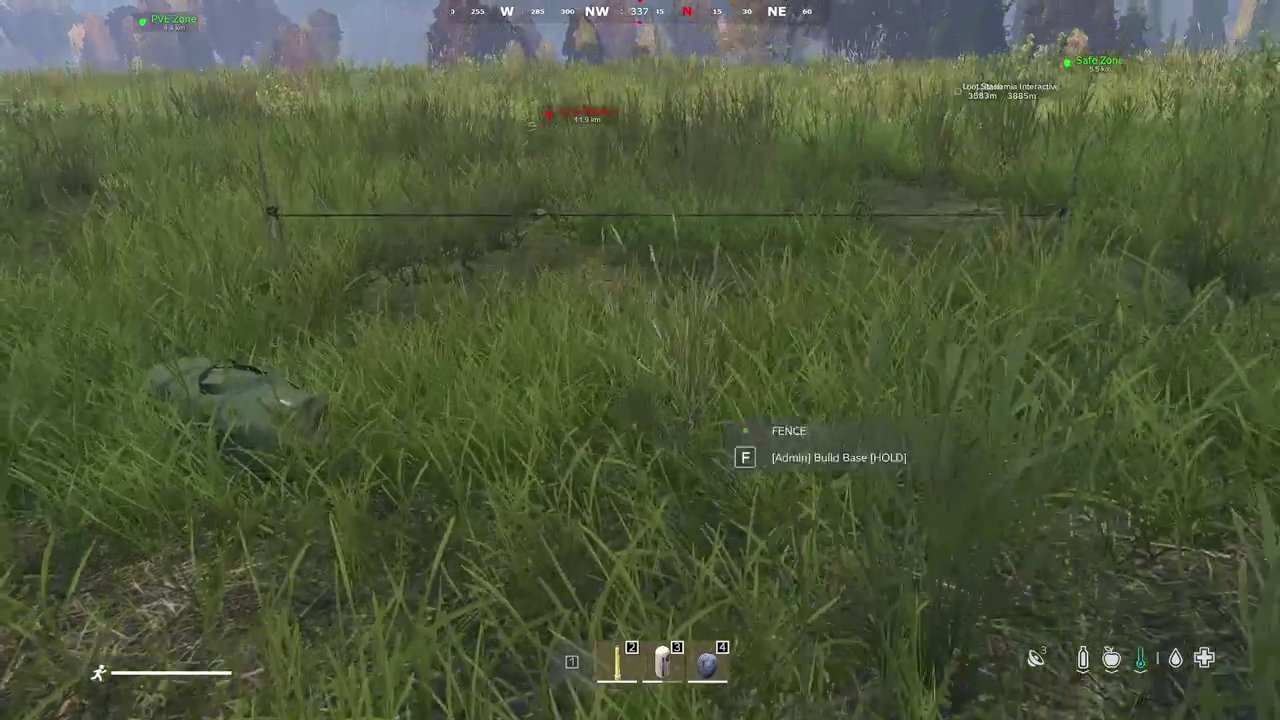
Equip the CodeLock in hands and bring up the pause menu
key(Tab)
double_click(88, 132)
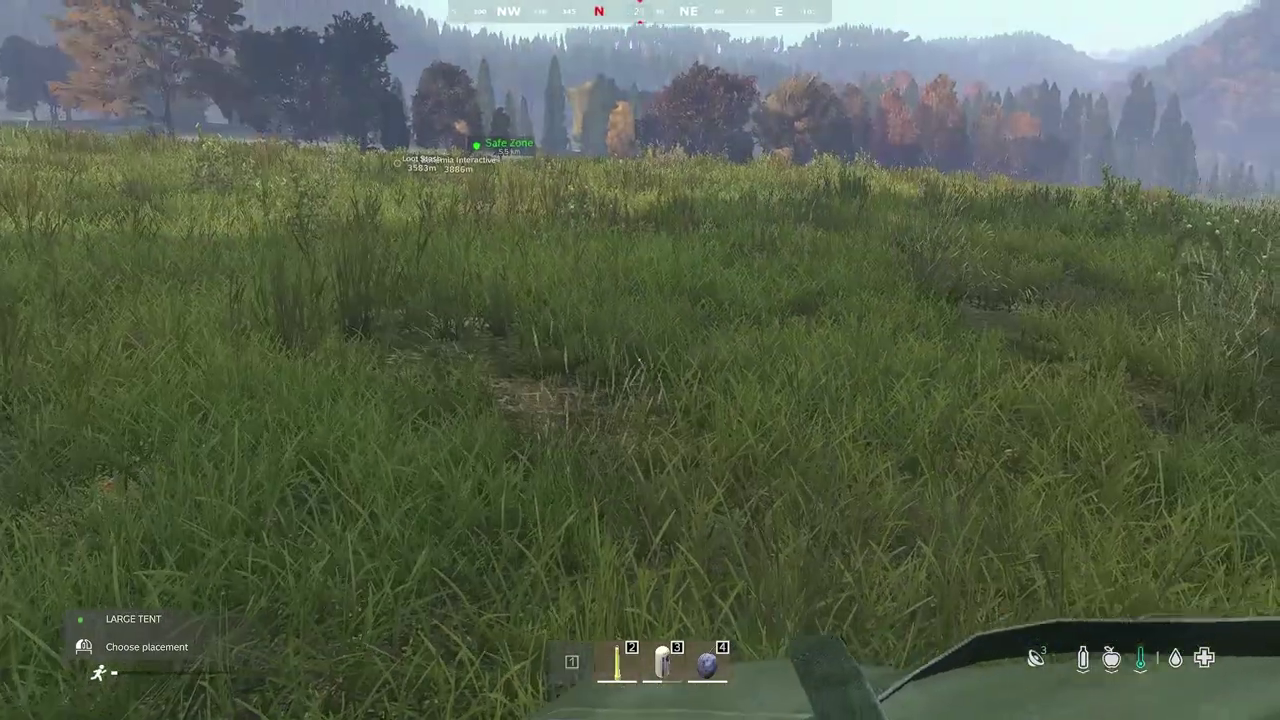
key(Escape)
Leave the server immediately, skipping the countdown, and quit from the main menu
click(1057, 543)
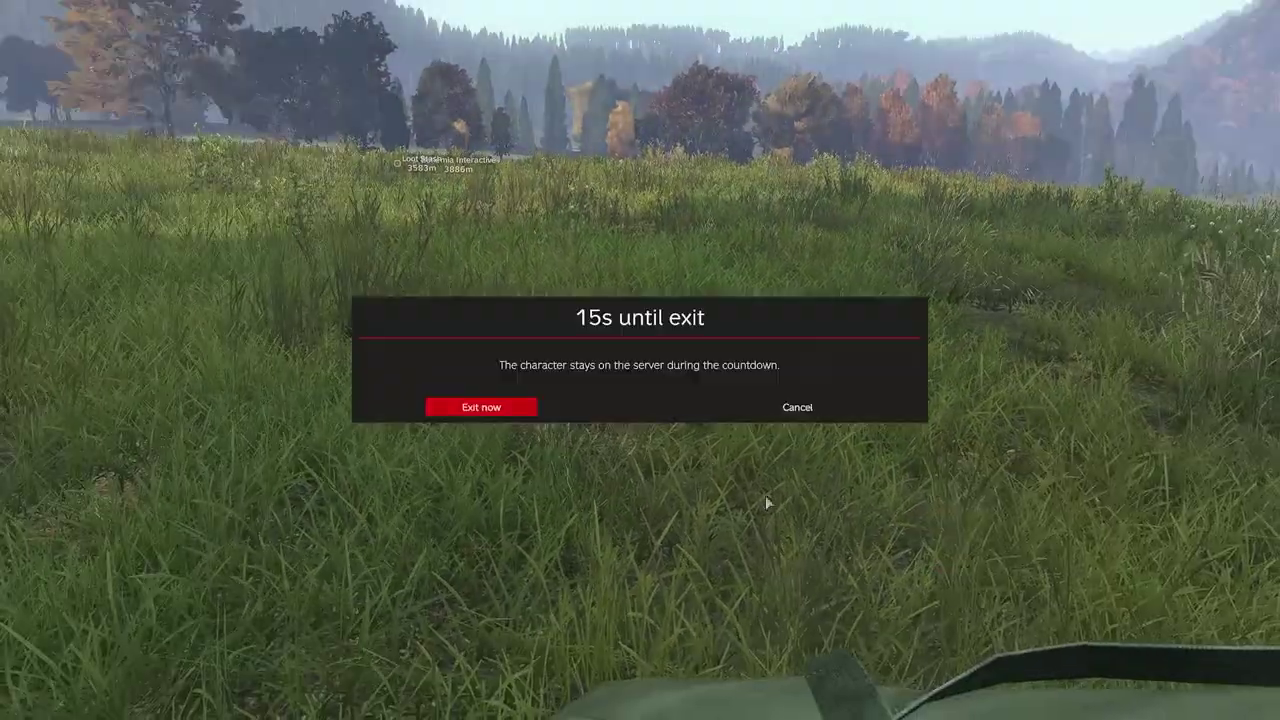
click(503, 410)
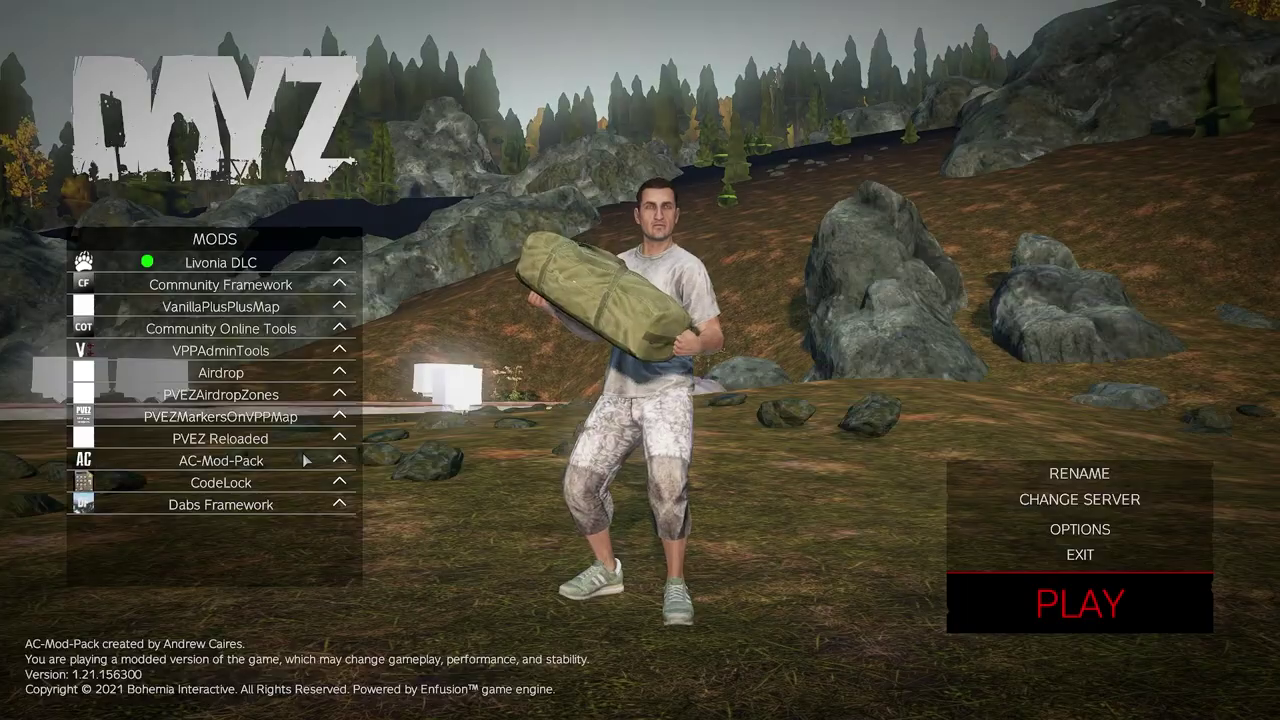
key(Escape)
key(Escape)
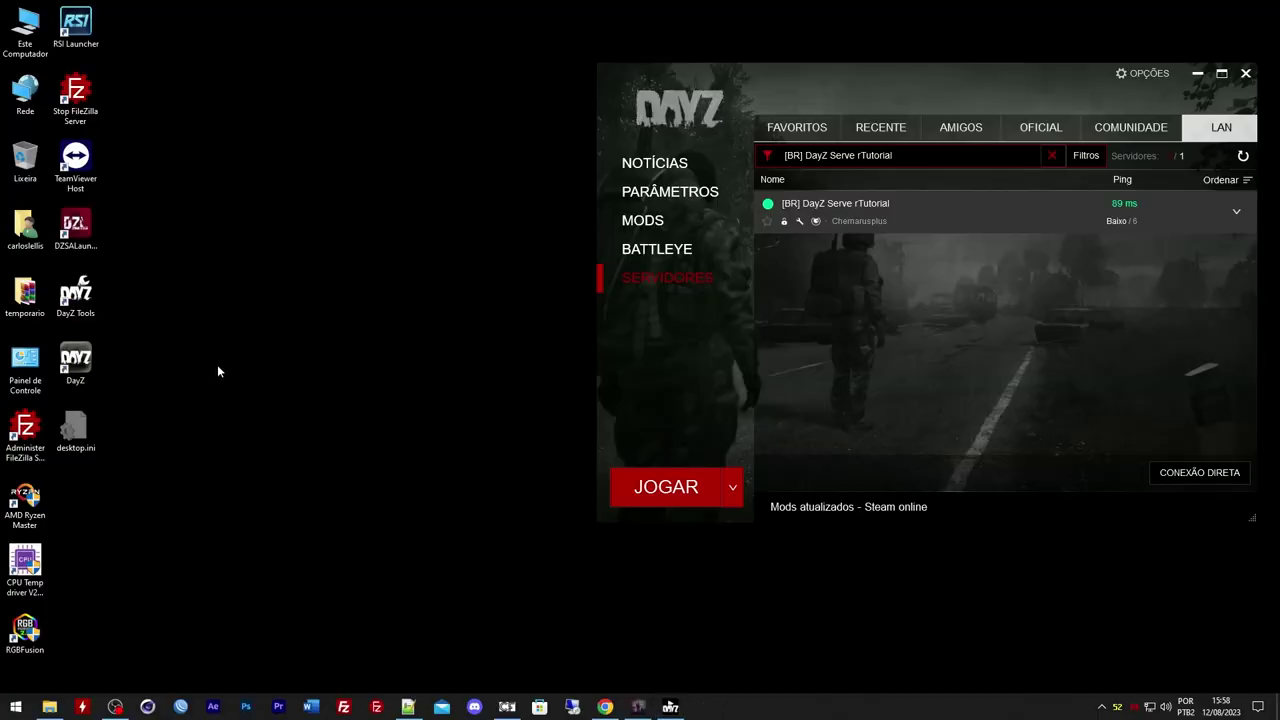
Bring the OmegaManager servers dashboard in Chrome to the front
click(605, 707)
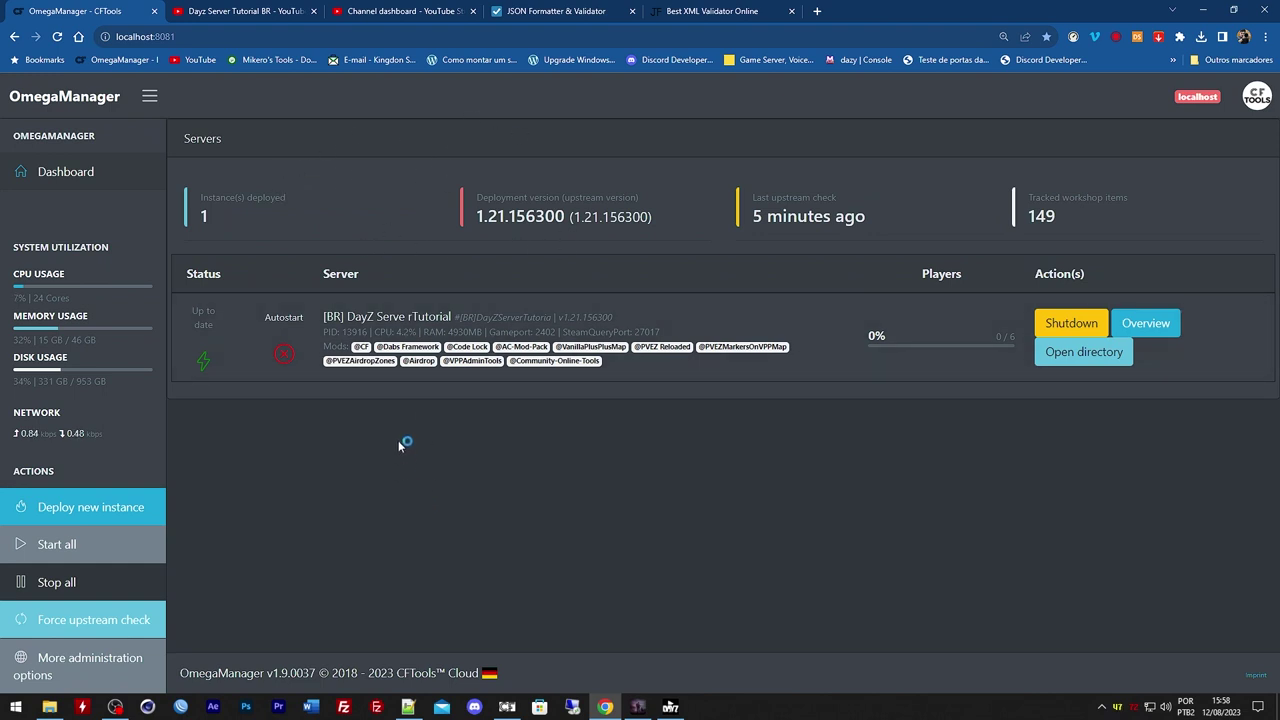
Shut down the tutorial server and open cfggameplay.json from the mission folder
click(1062, 323)
click(689, 115)
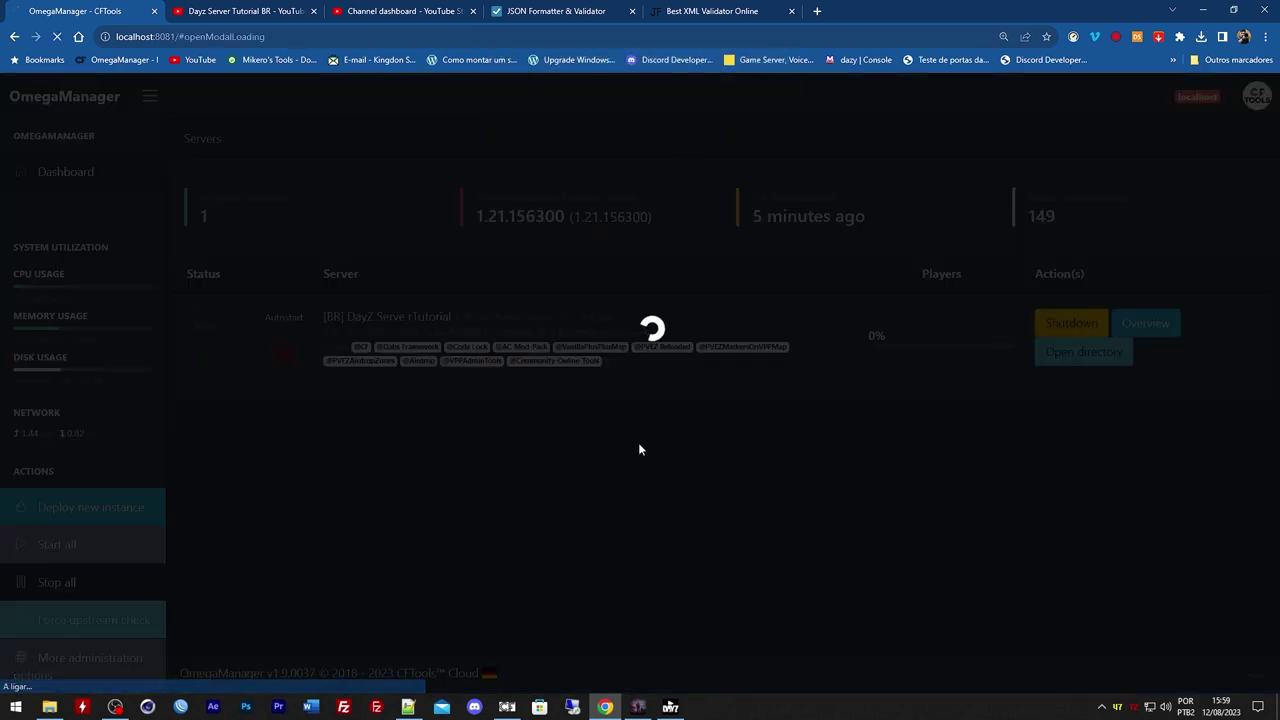
key(alt+Tab)
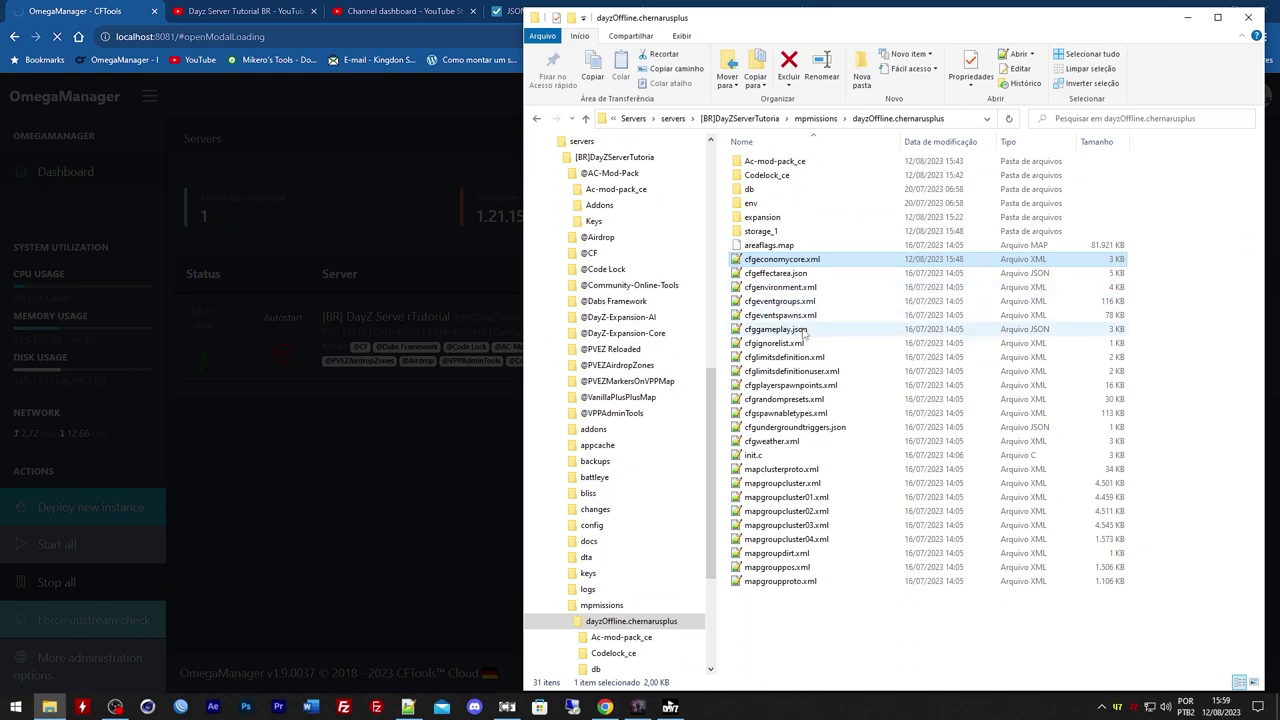
double_click(805, 330)
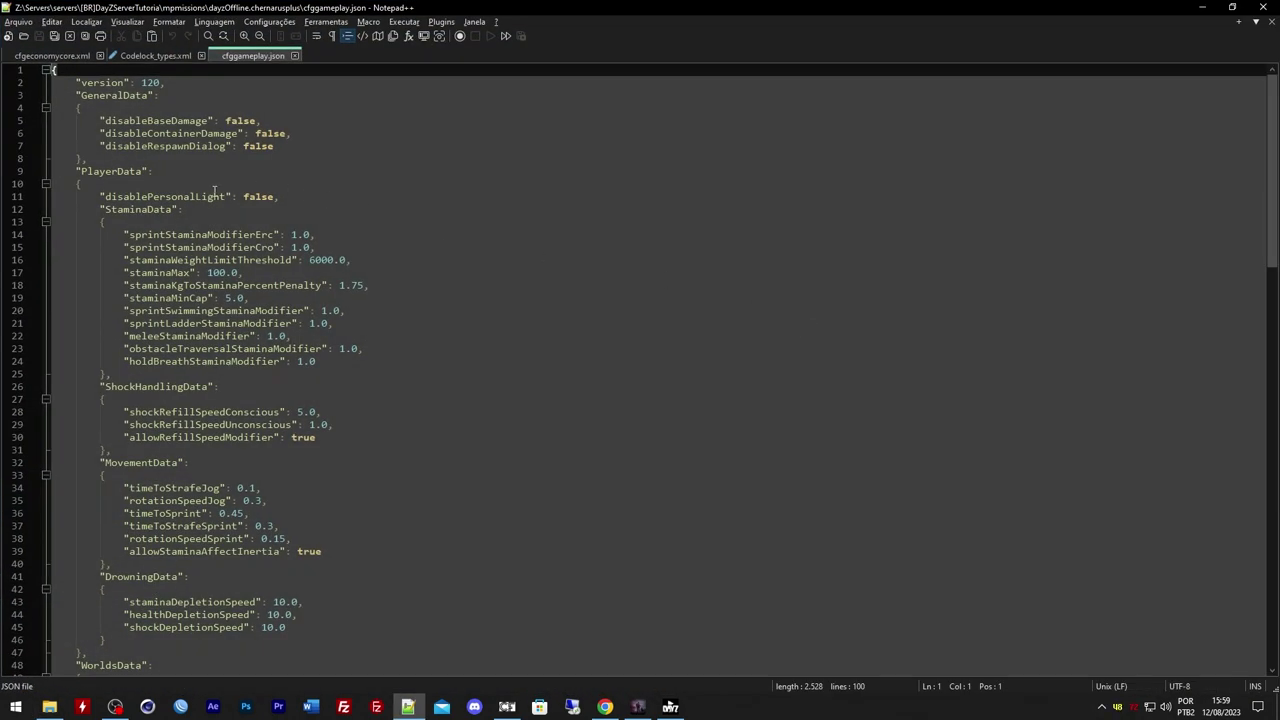
Find and highlight the BaseBuildingData block in cfggameplay.json
scroll(214, 191, down, 5)
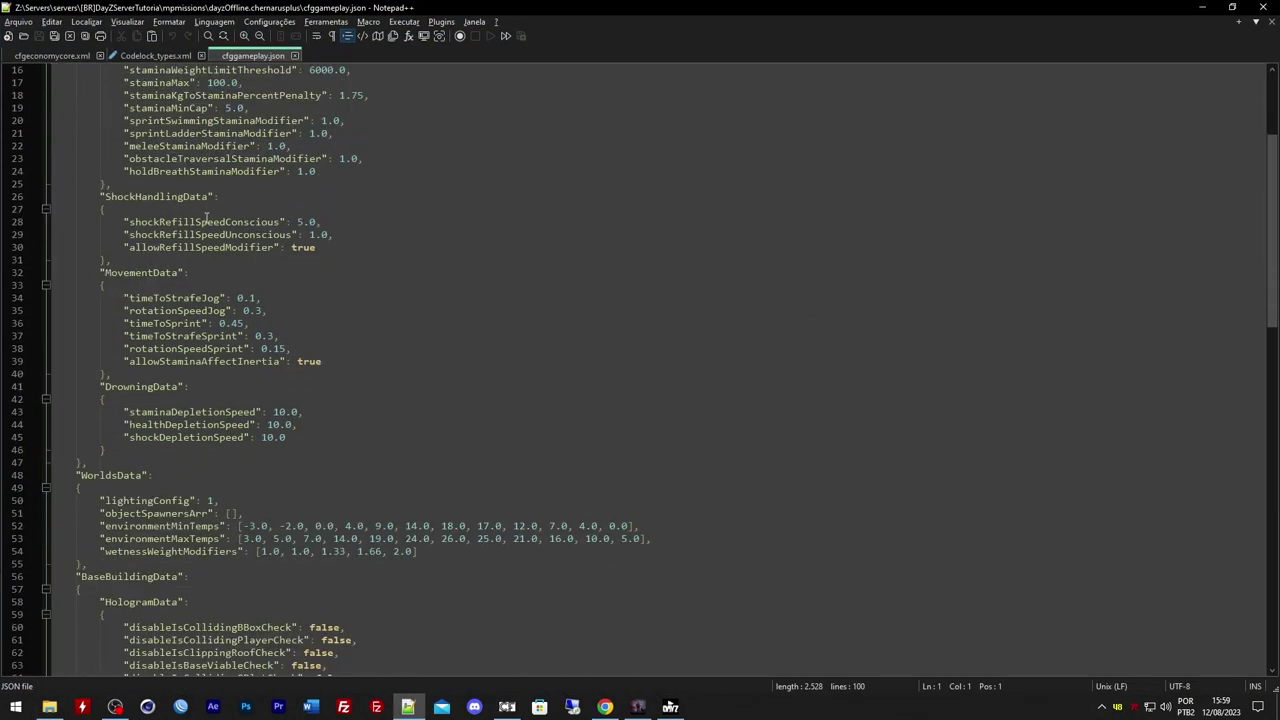
scroll(206, 218, up, 3)
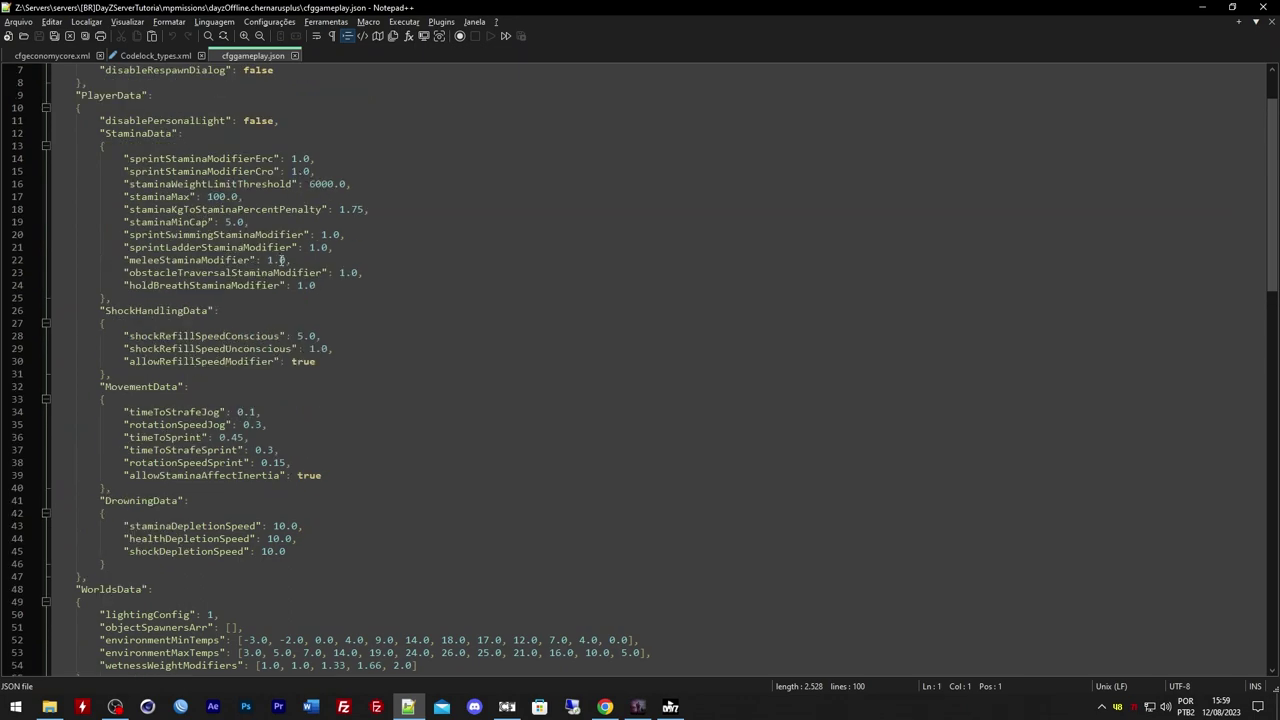
scroll(289, 262, down, 11)
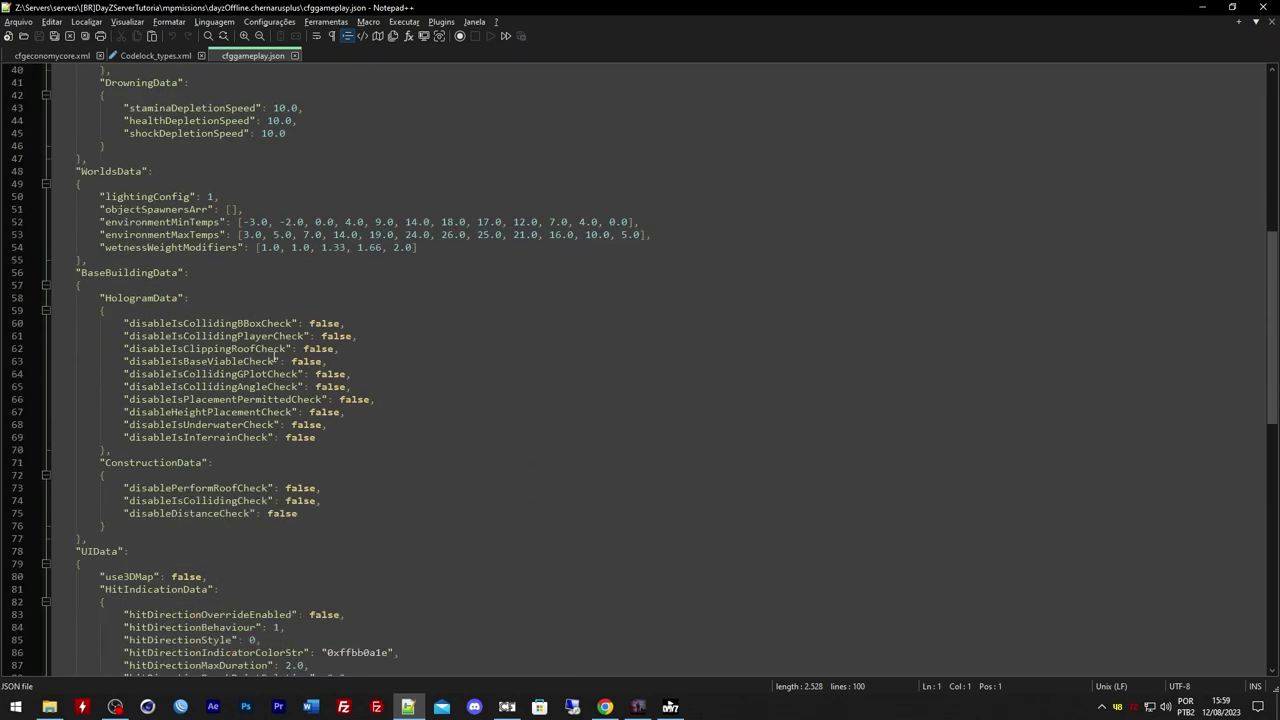
drag(74, 271, 145, 297)
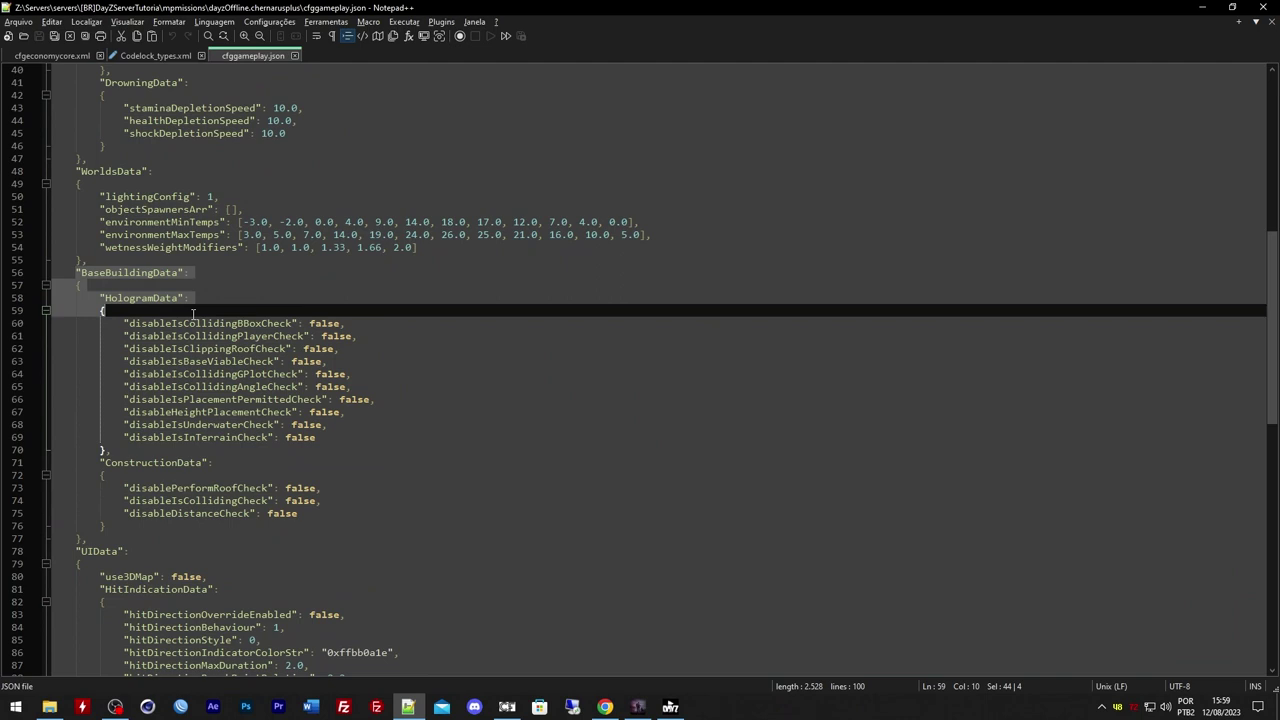
click(127, 272)
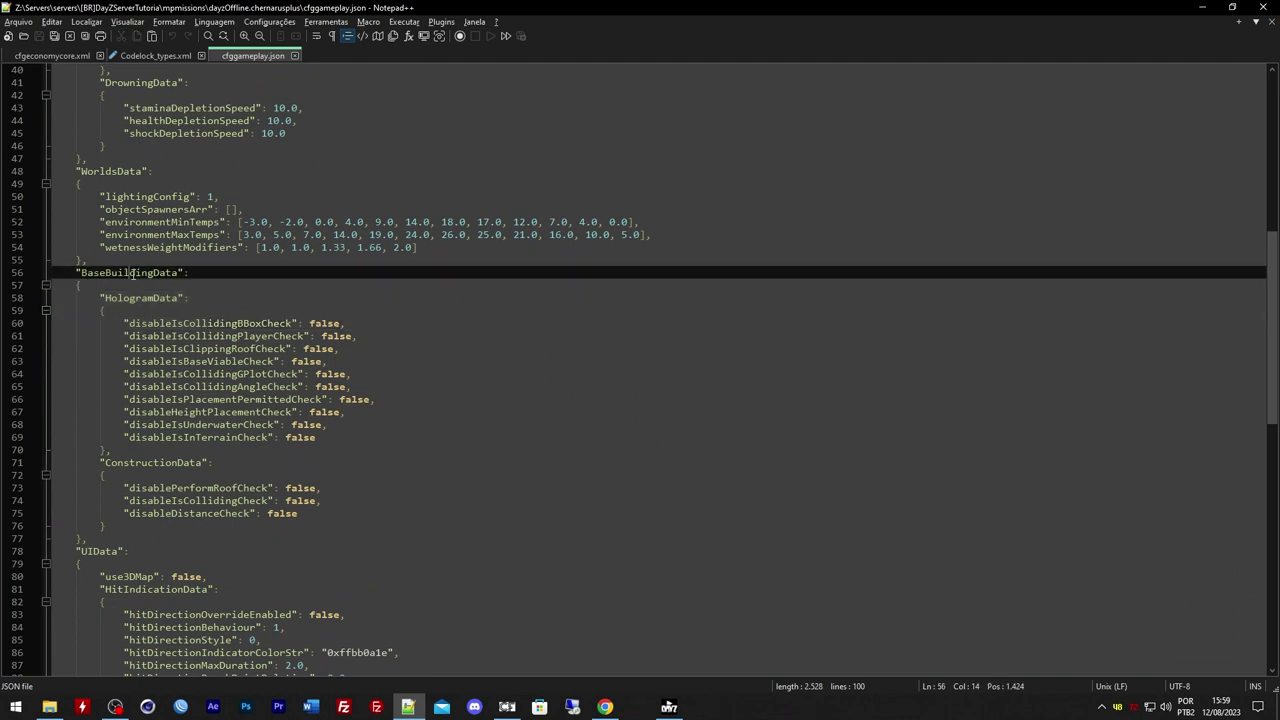
Set the BBox, Player, ClippingRoof, BaseViable and GPlot hologram checks to true
double_click(323, 323)
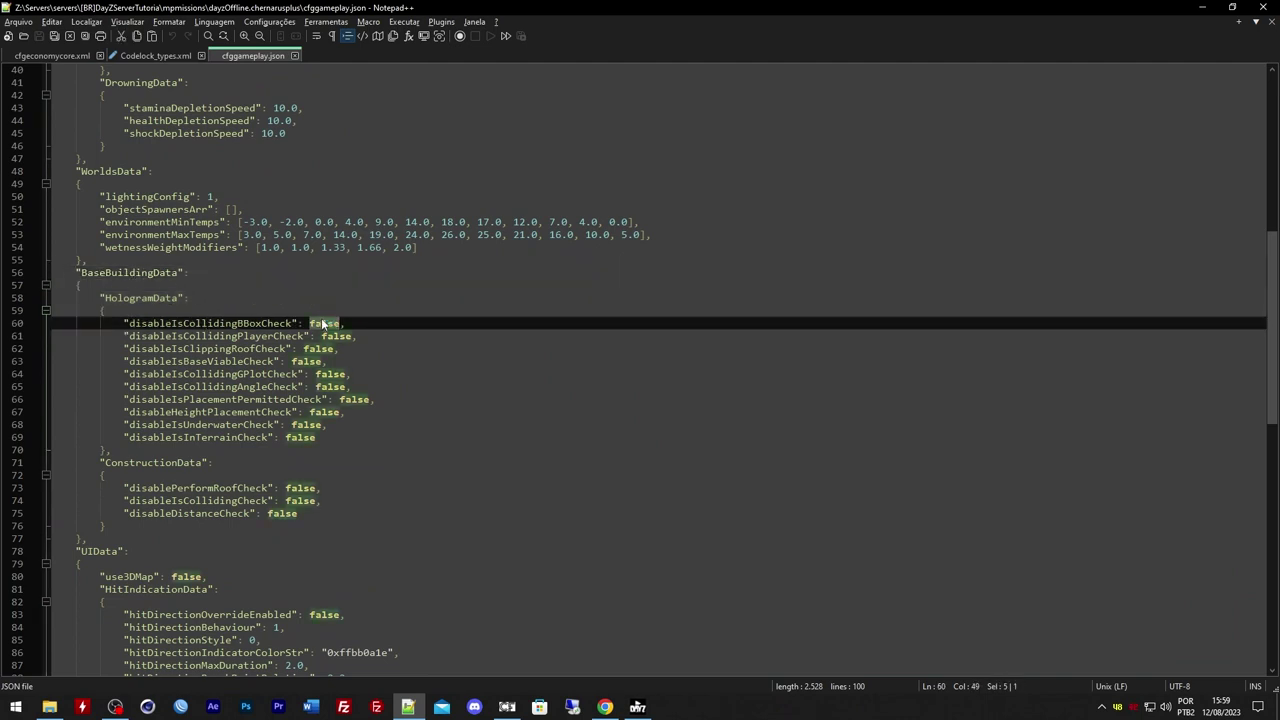
text(true)
key(Escape)
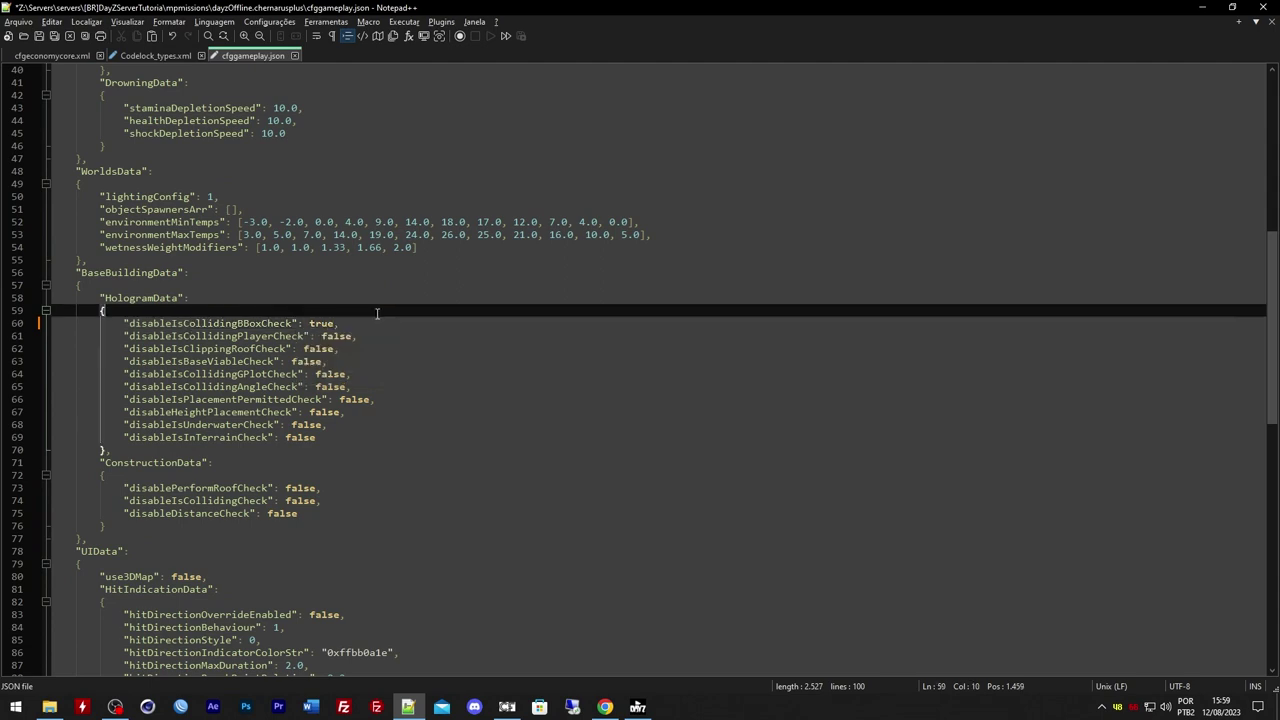
double_click(330, 336)
text(true)
double_click(318, 348)
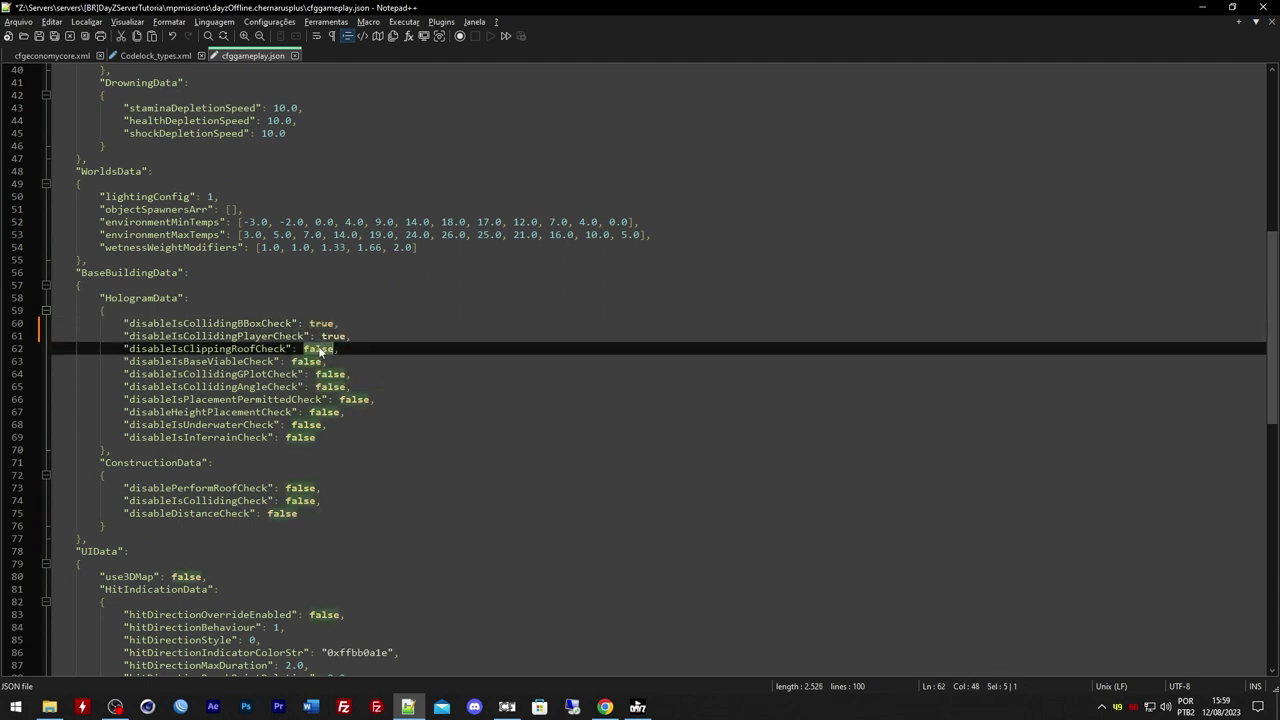
text(true)
double_click(306, 361)
text(true)
double_click(330, 374)
text(true)
Set the Angle, PlacementPermitted, Height, Underwater and InTerrain hologram checks to true
double_click(330, 386)
text(true)
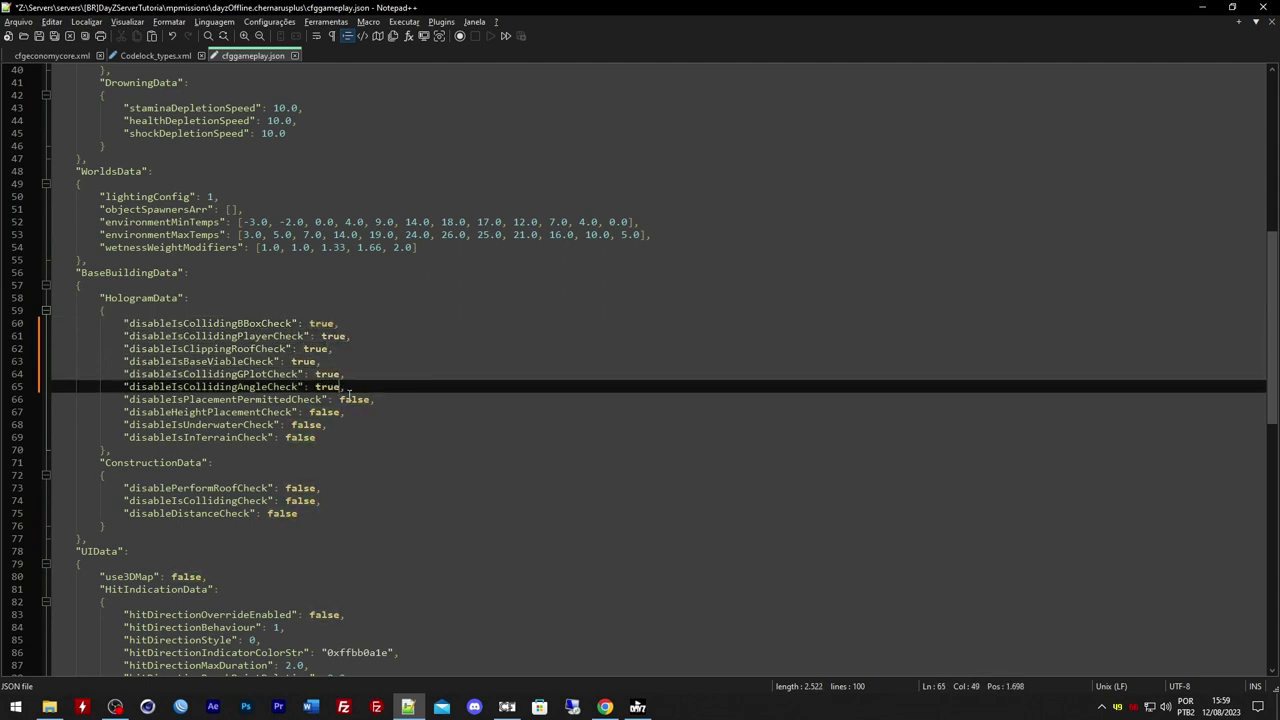
double_click(354, 399)
text(true)
double_click(323, 412)
text(true)
click(306, 424)
double_click(306, 424)
text(true)
click(307, 449)
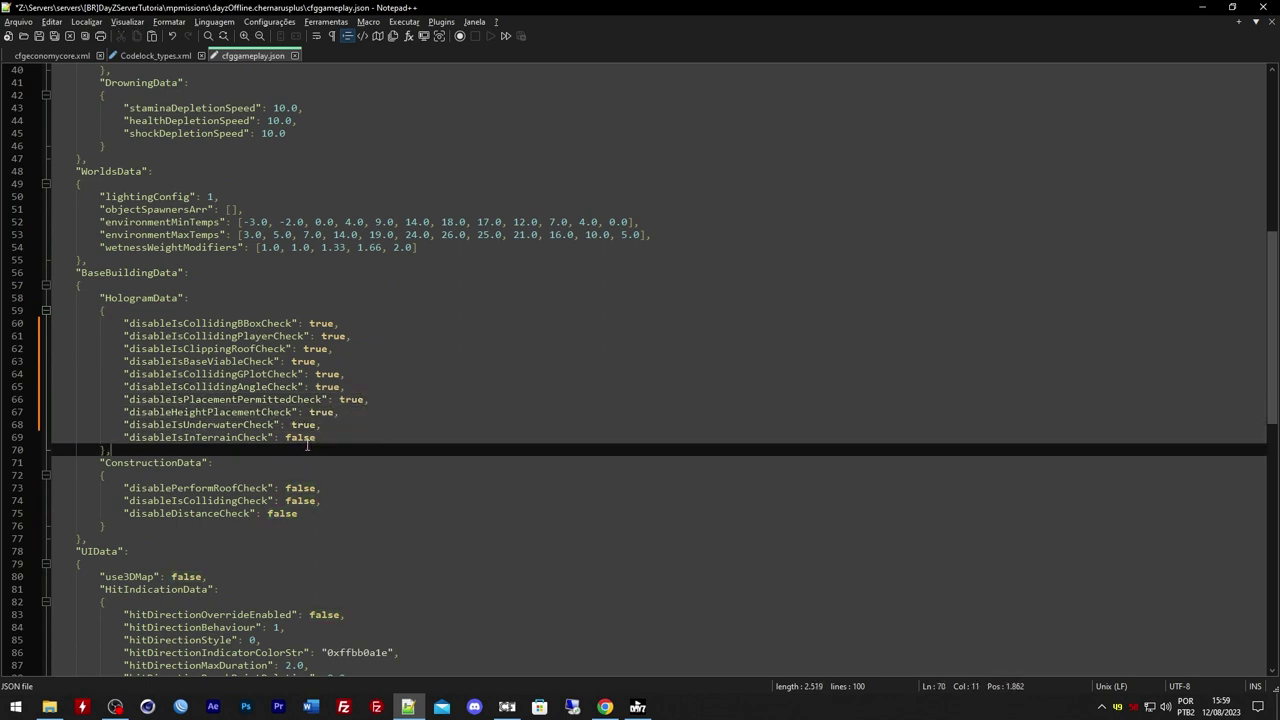
double_click(300, 437)
text(true)
Set disablePerformRoofCheck and disableIsCollidingCheck to true and save the file
double_click(313, 488)
text(true)
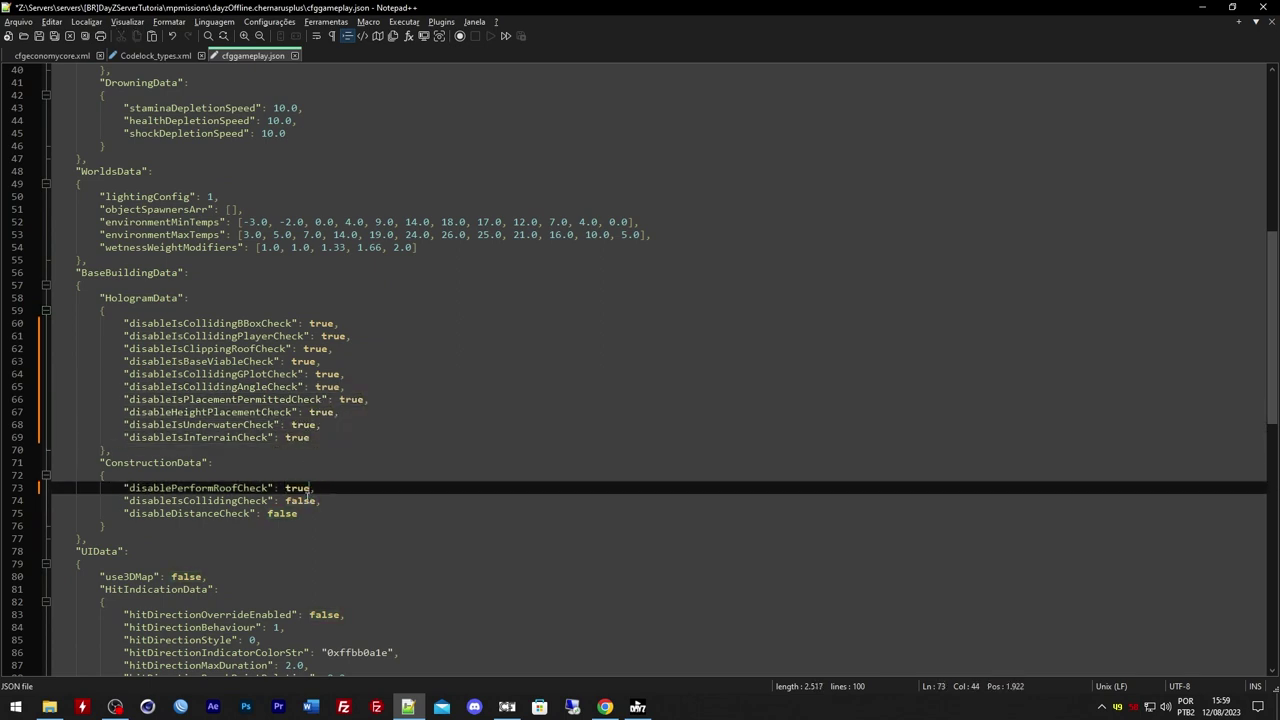
double_click(301, 502)
text(true)
click(288, 513)
key(ctrl+s)
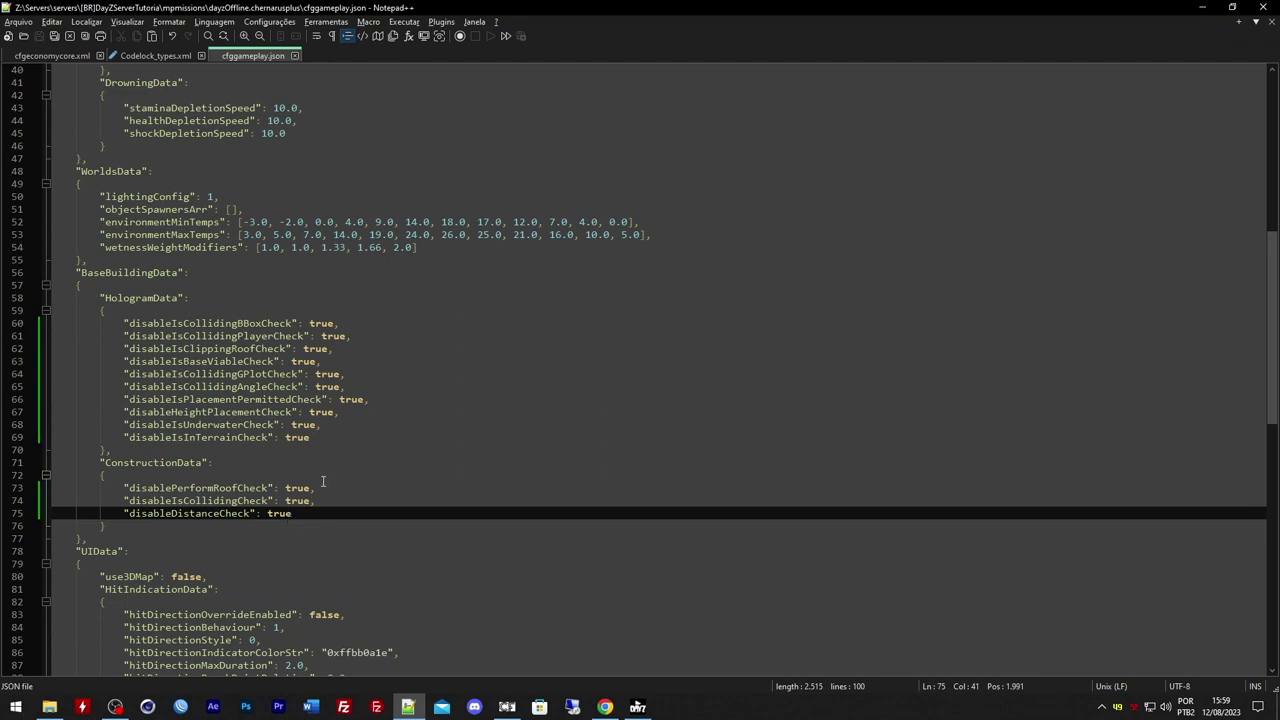
Close cfggameplay.json, then minimize Notepad++ and the folder window
scroll(403, 396, down, 5)
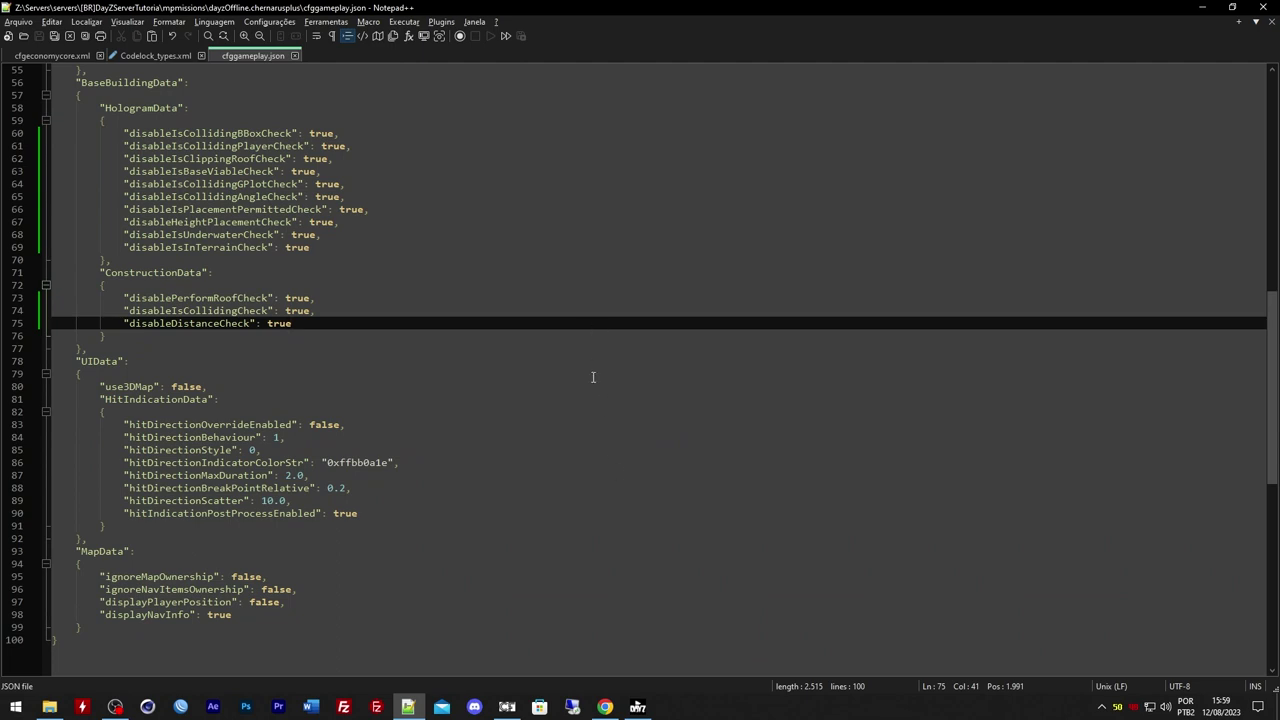
scroll(593, 377, up, 14)
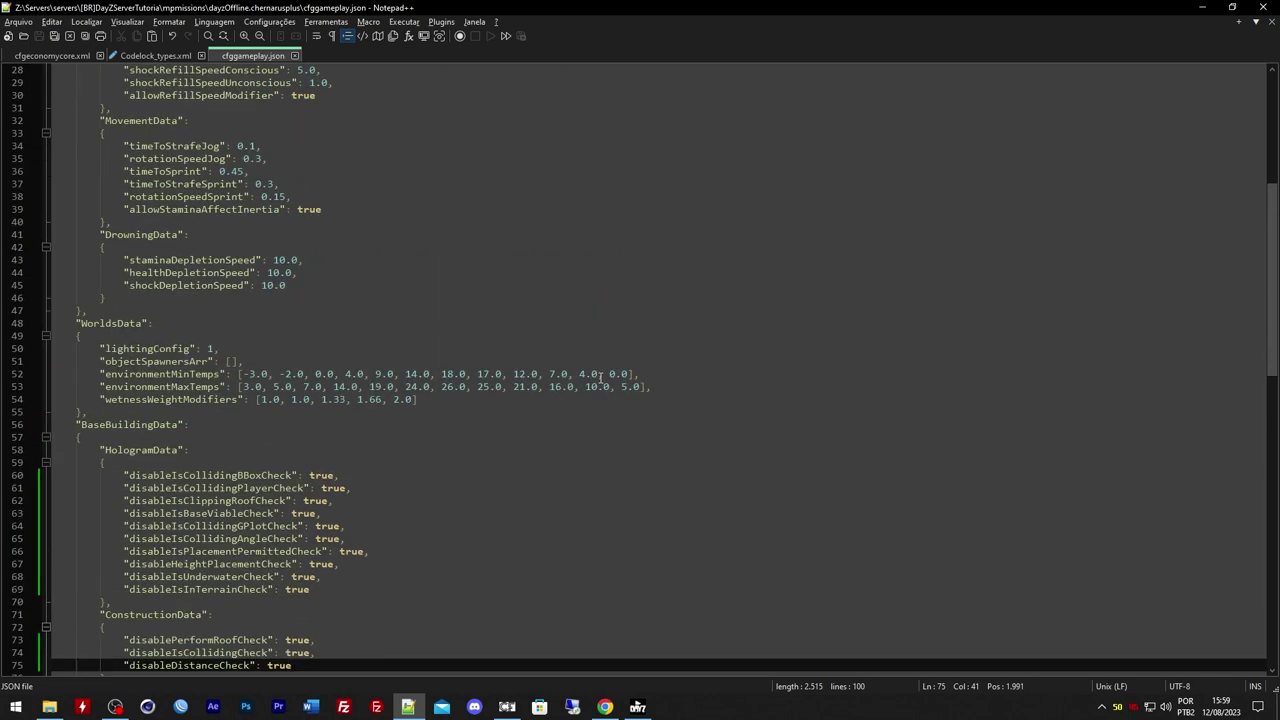
scroll(323, 522, up, 4)
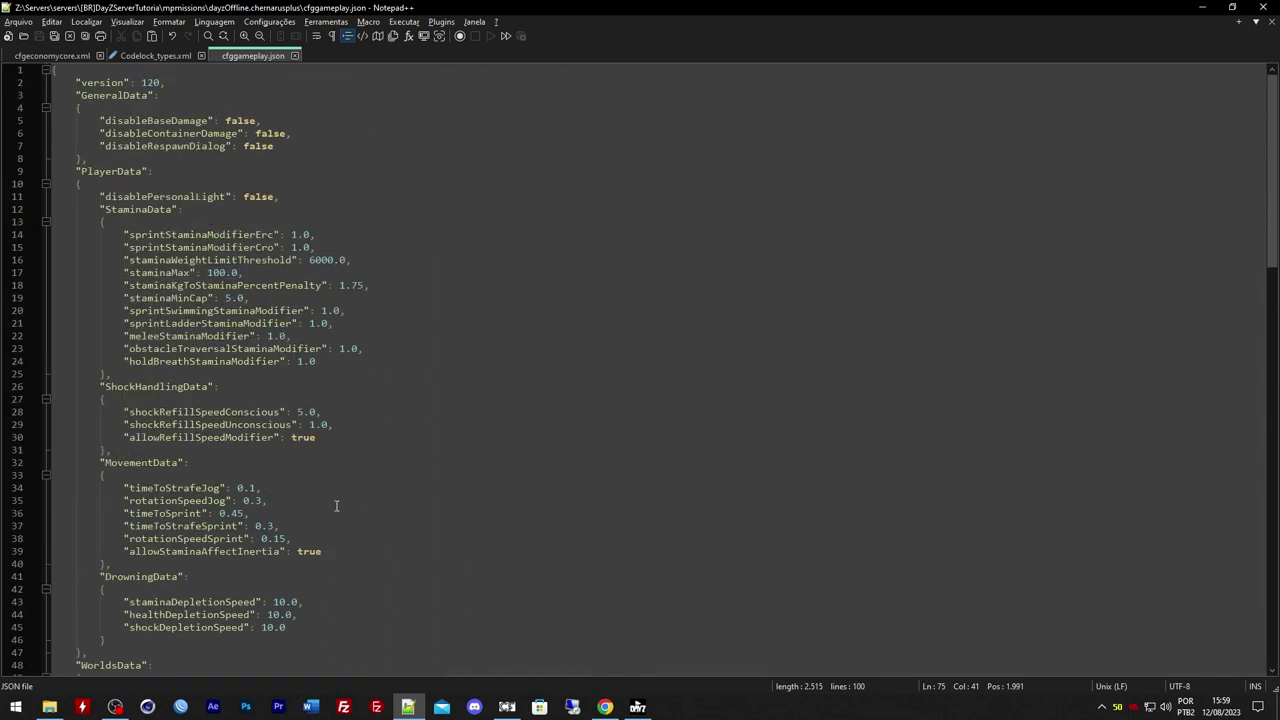
click(294, 57)
click(1203, 7)
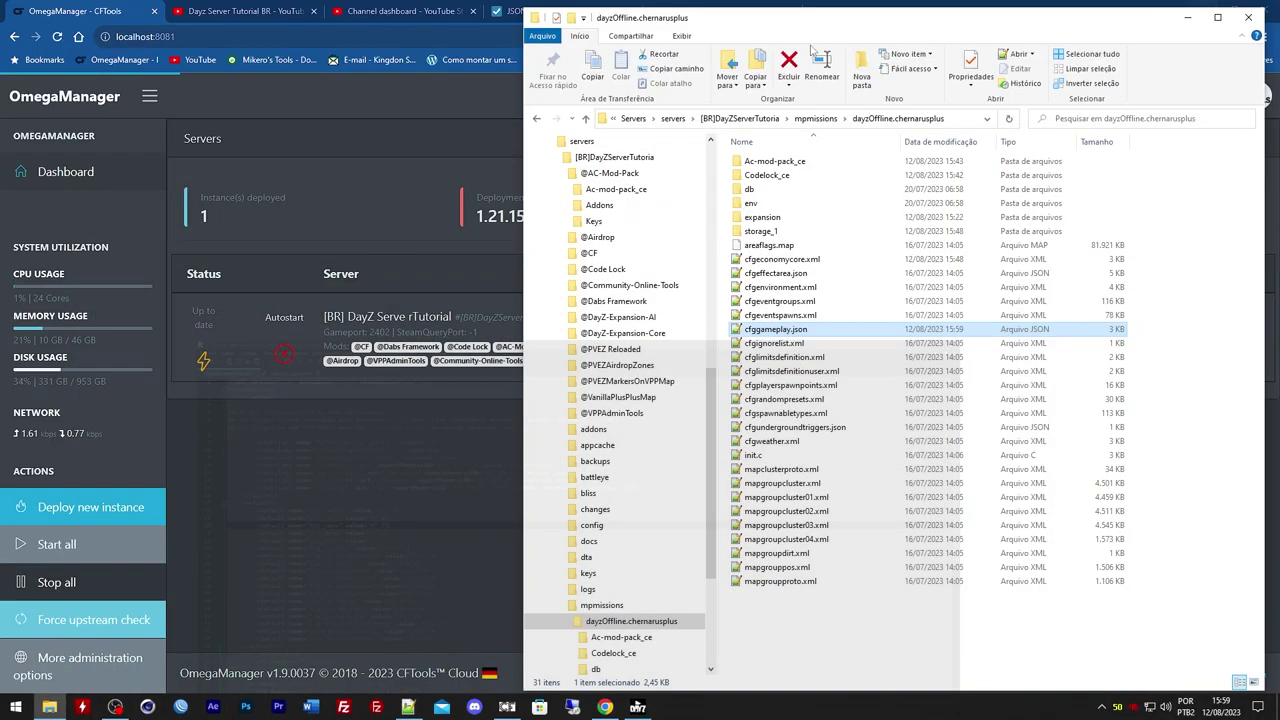
click(1187, 17)
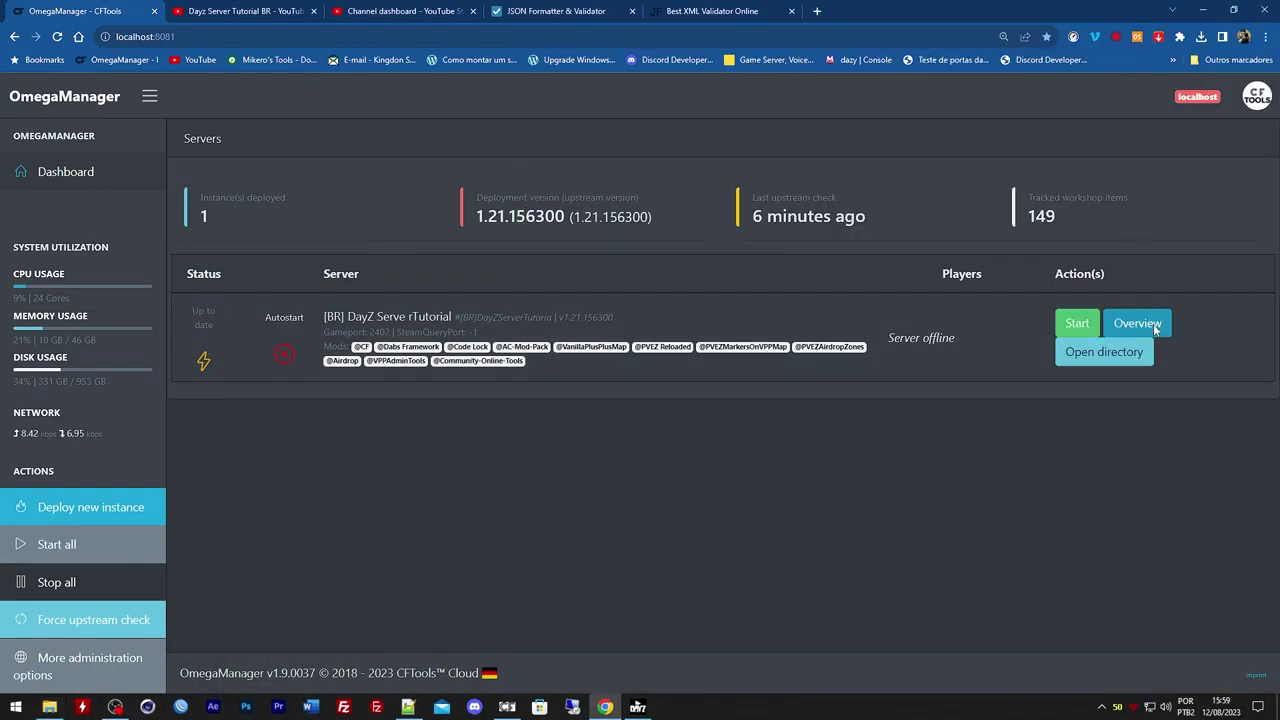
click(1138, 323)
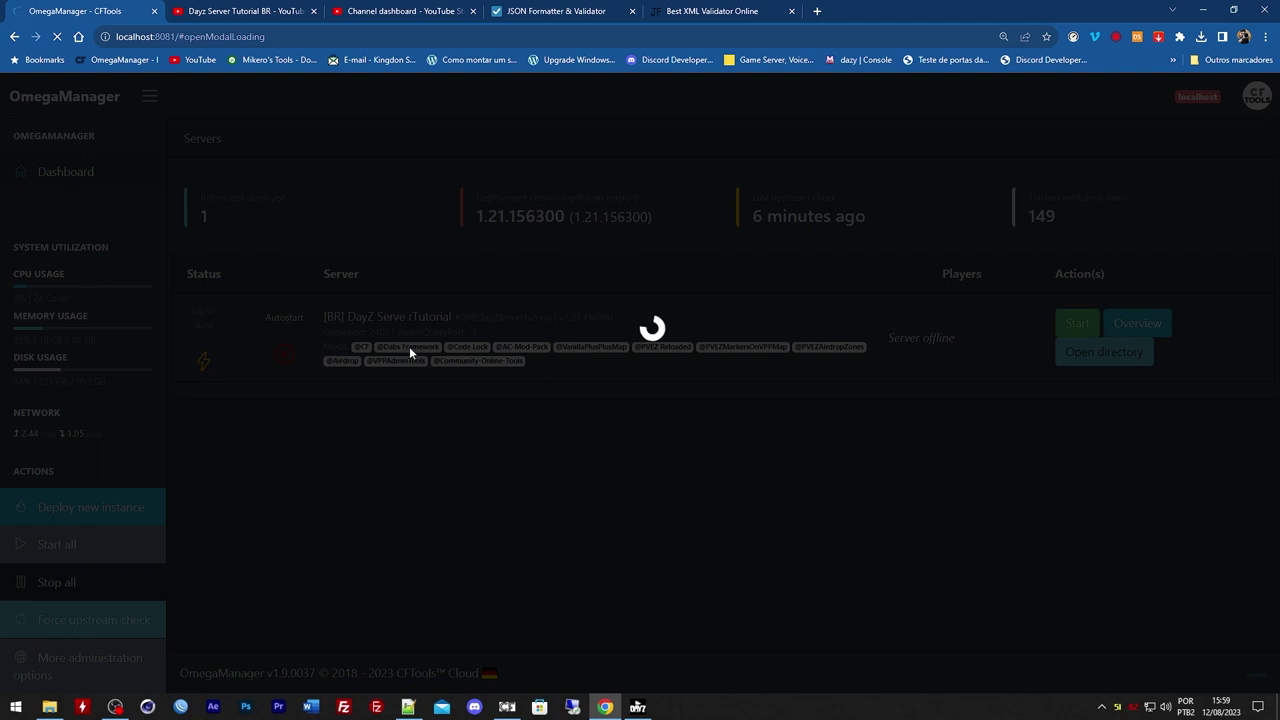
key(ctrl+0)
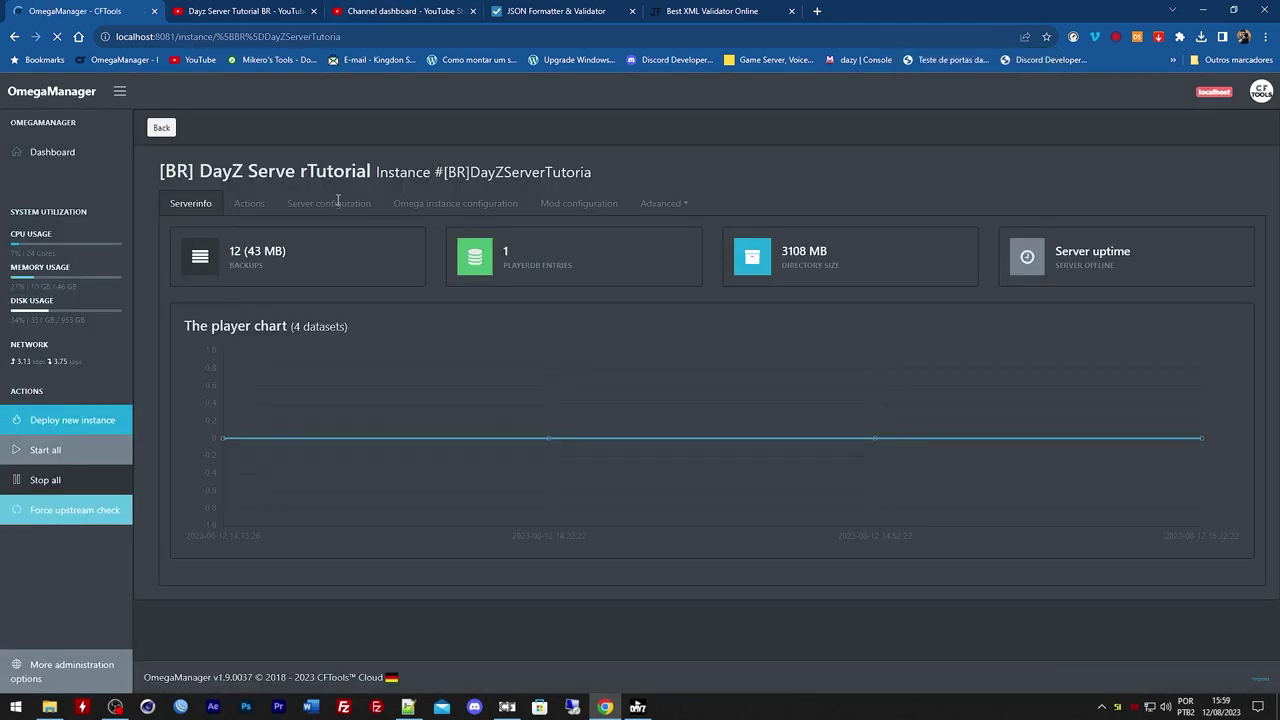
click(434, 203)
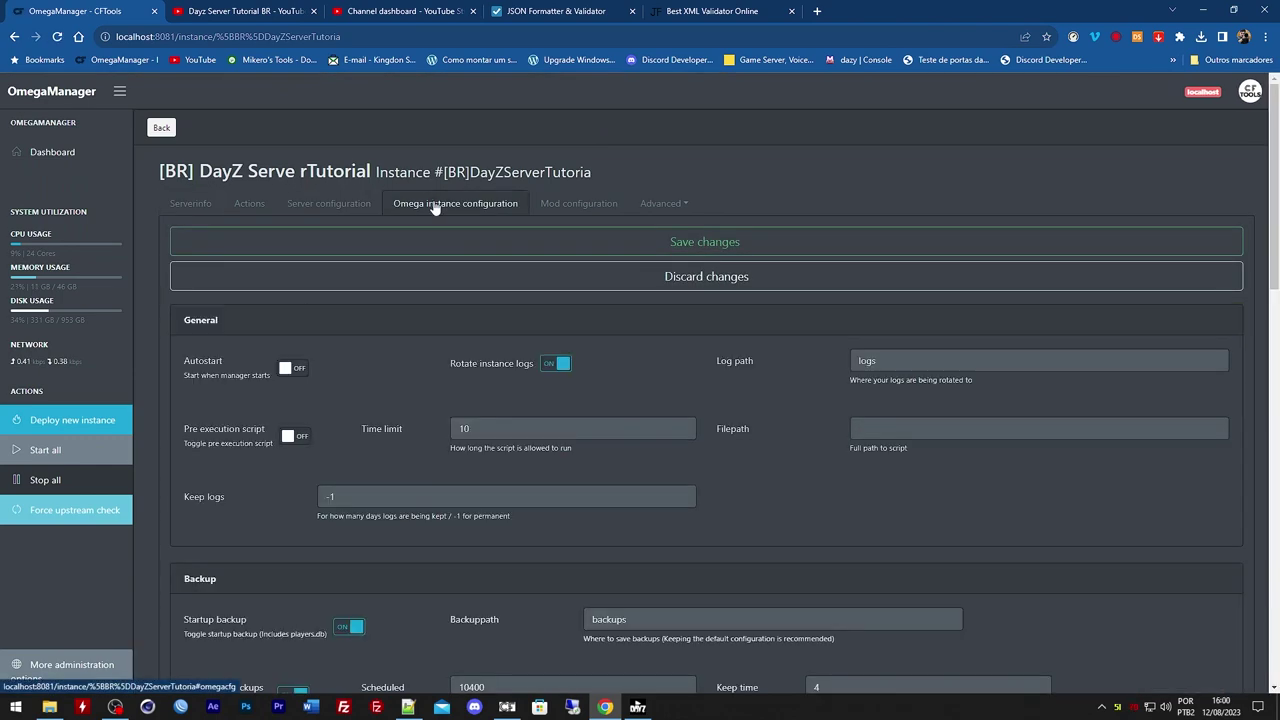
scroll(428, 242, down, 3)
scroll(428, 242, up, 3)
click(350, 205)
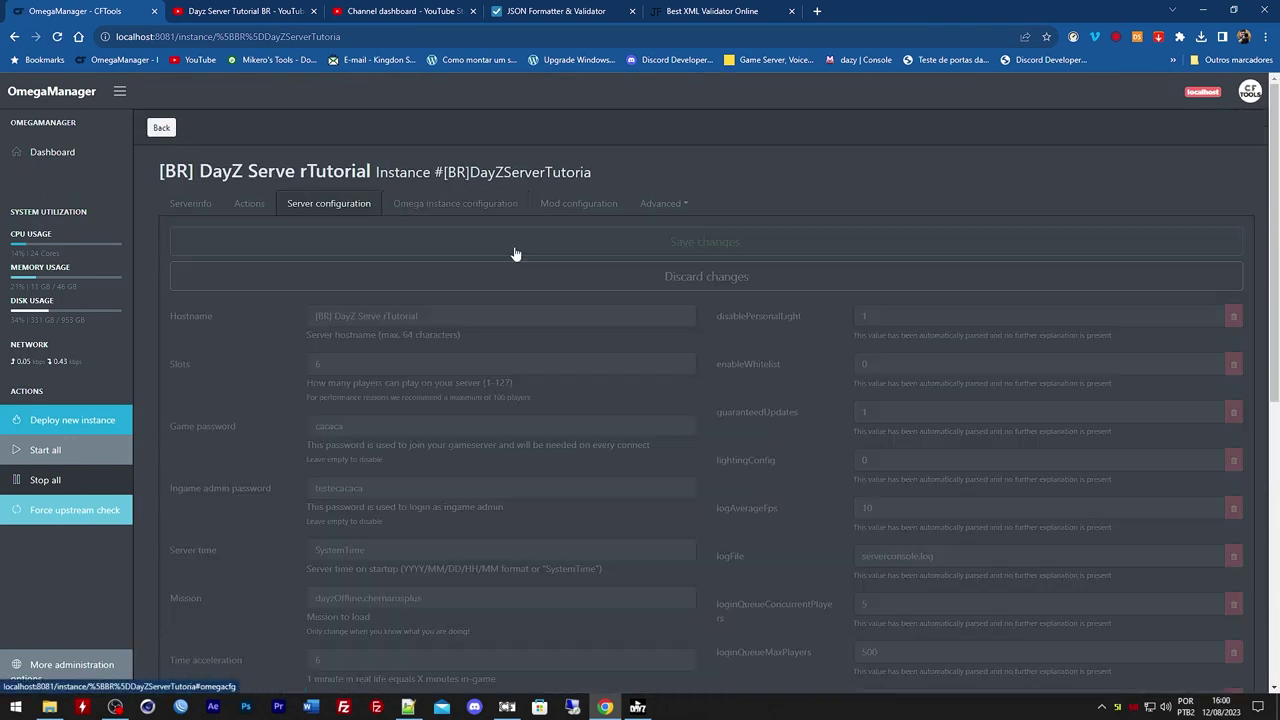
scroll(598, 280, down, 5)
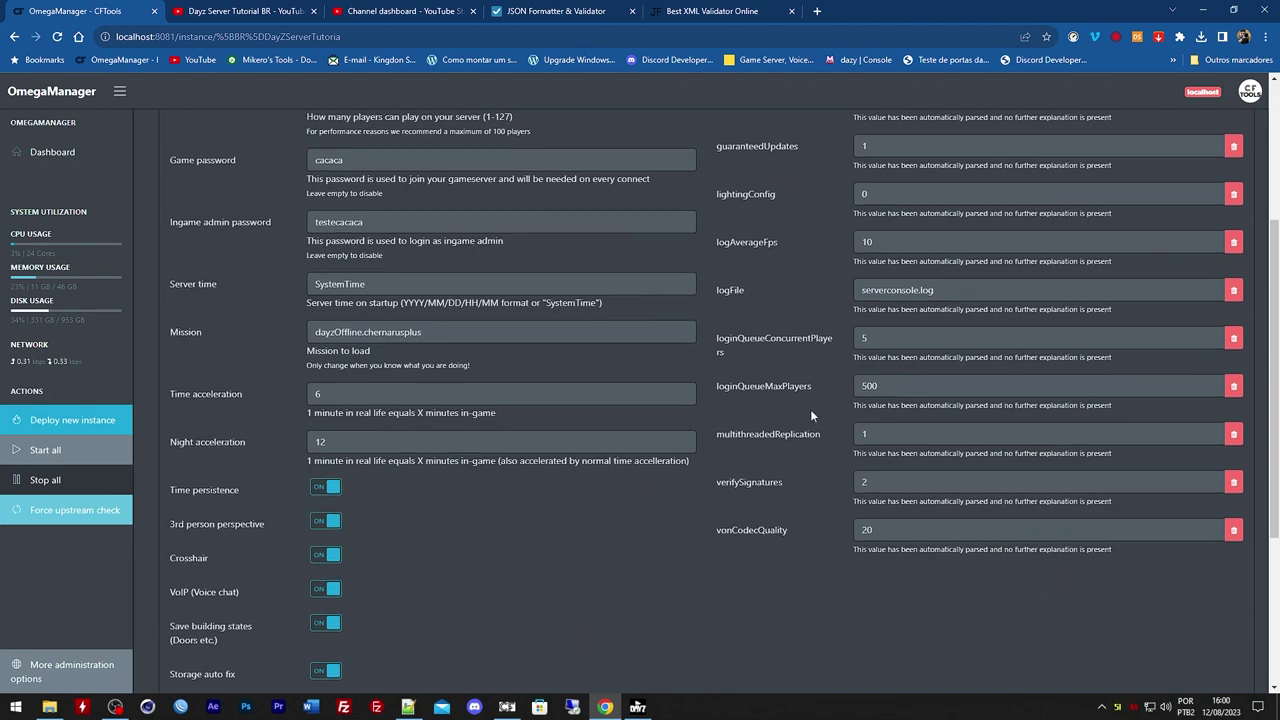
scroll(810, 409, up, 2)
scroll(811, 412, up, 1)
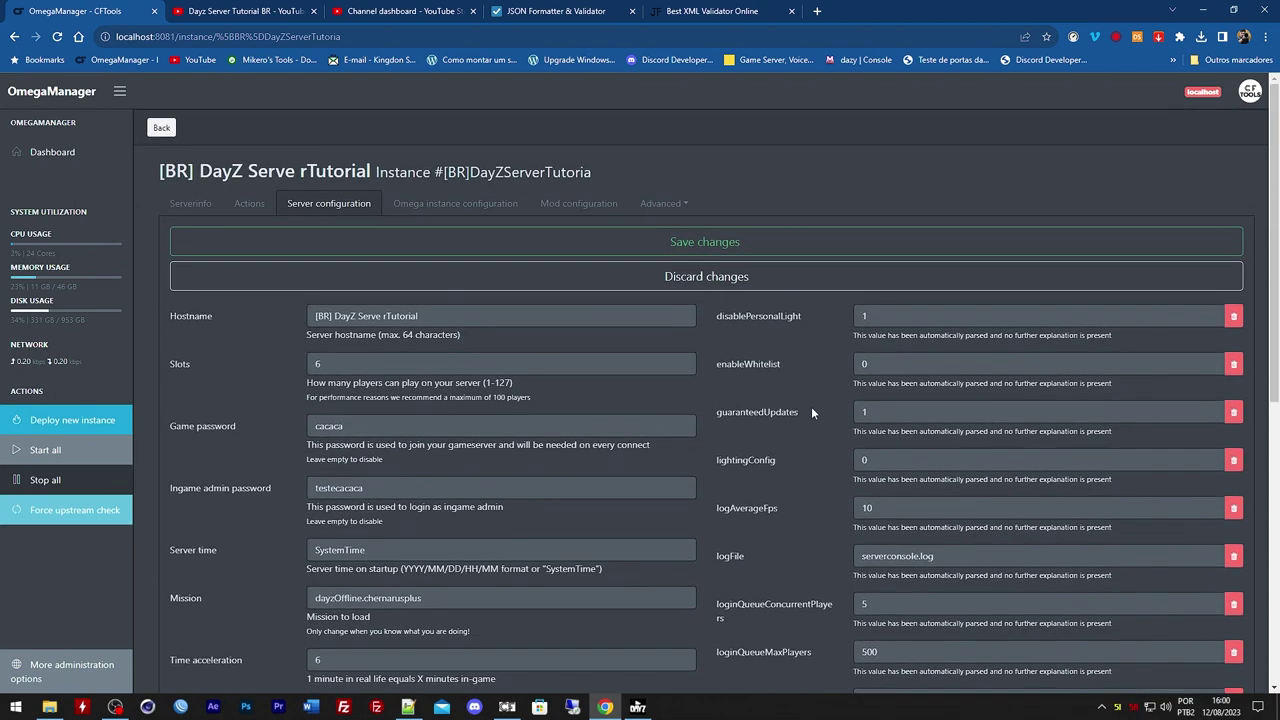
click(52, 152)
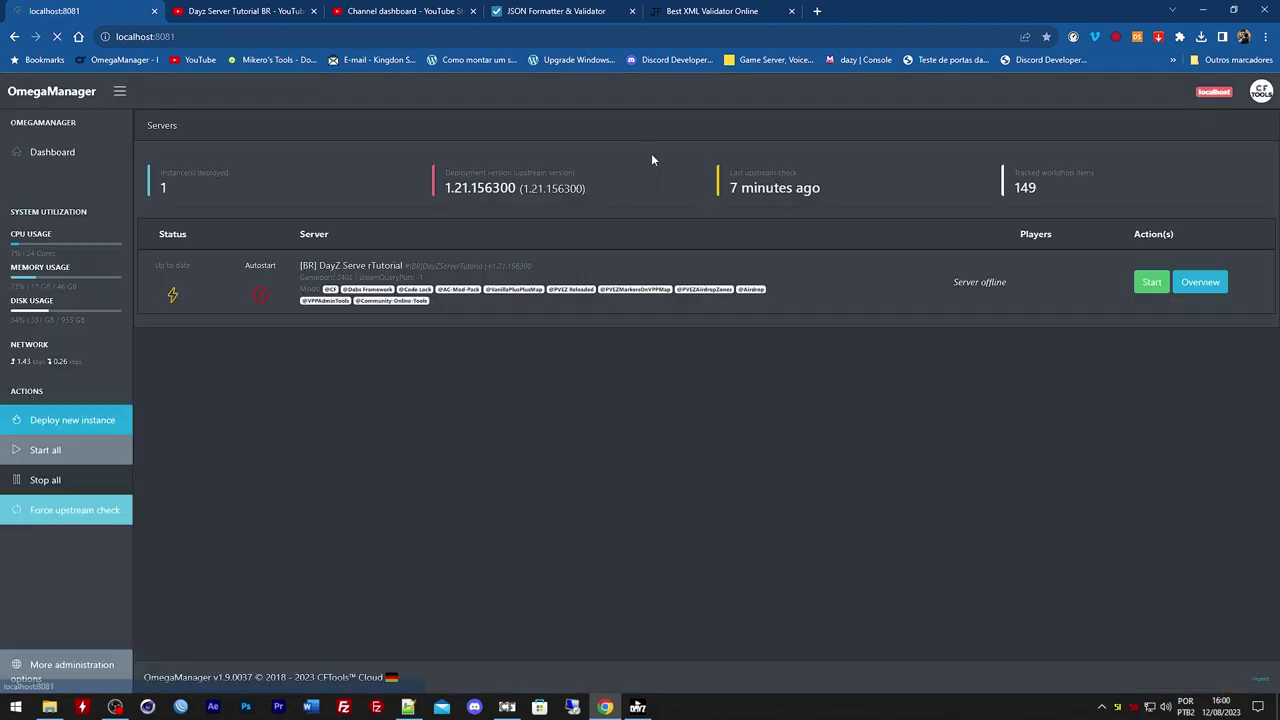
Open the server folder and load serverDZ.cfg in the text editor
click(1213, 272)
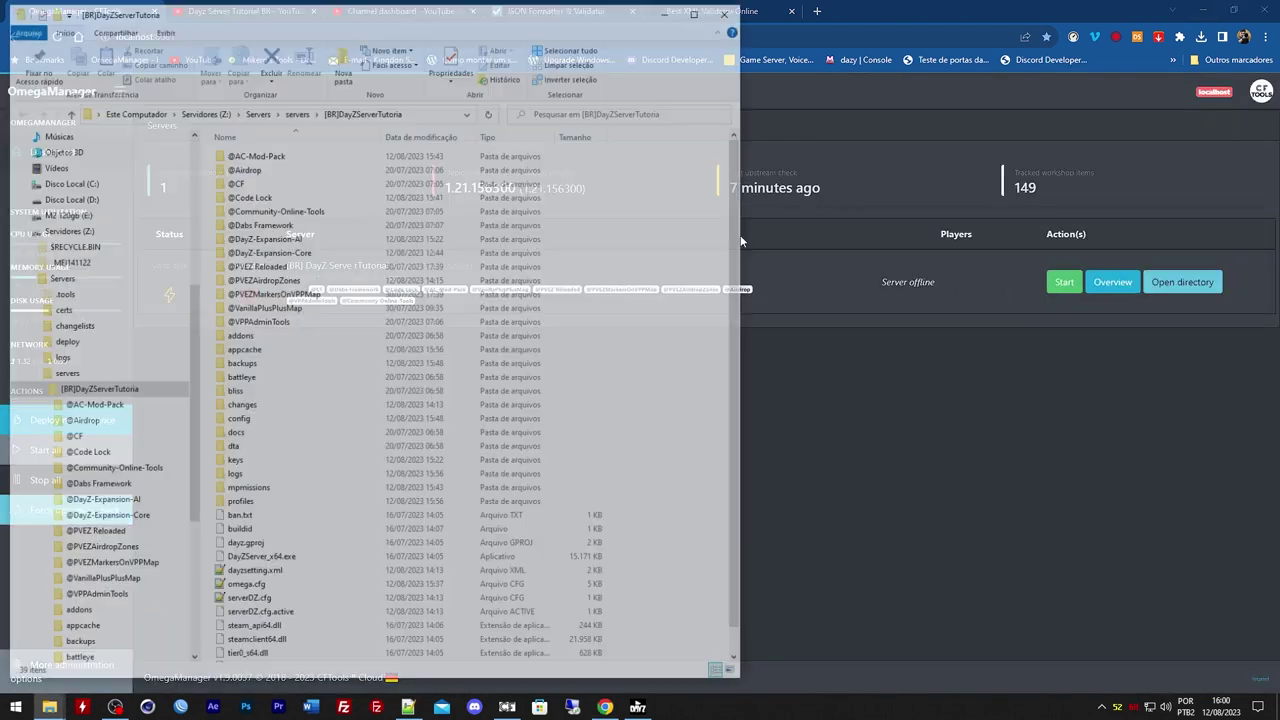
scroll(280, 465, down, 1)
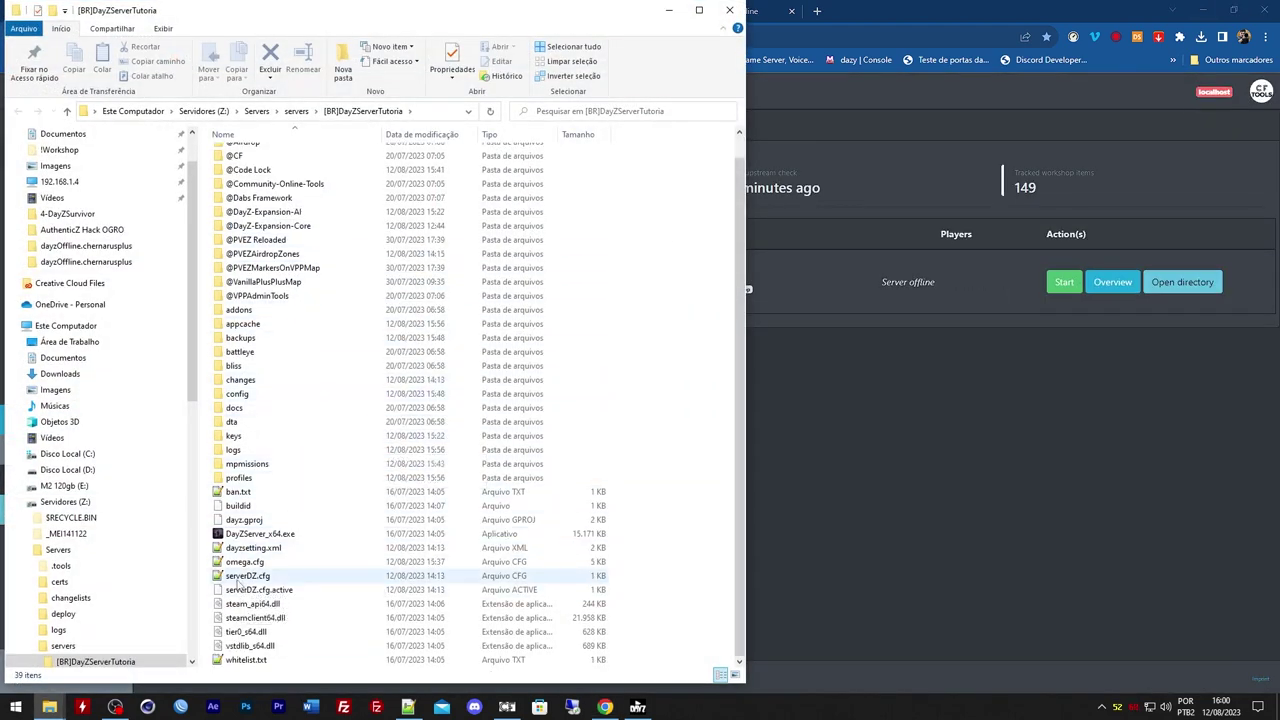
double_click(248, 576)
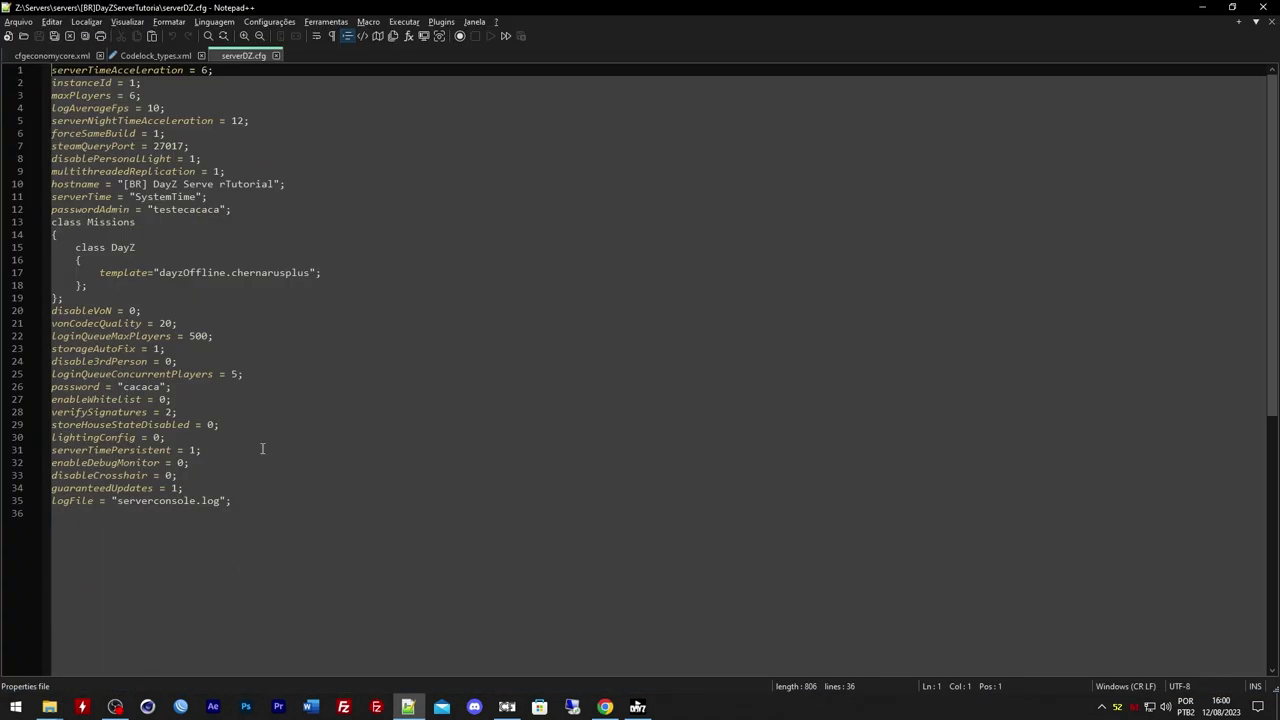
Copy the cfggameplay.json file name and paste it as a search in a new Chrome tab
click(605, 707)
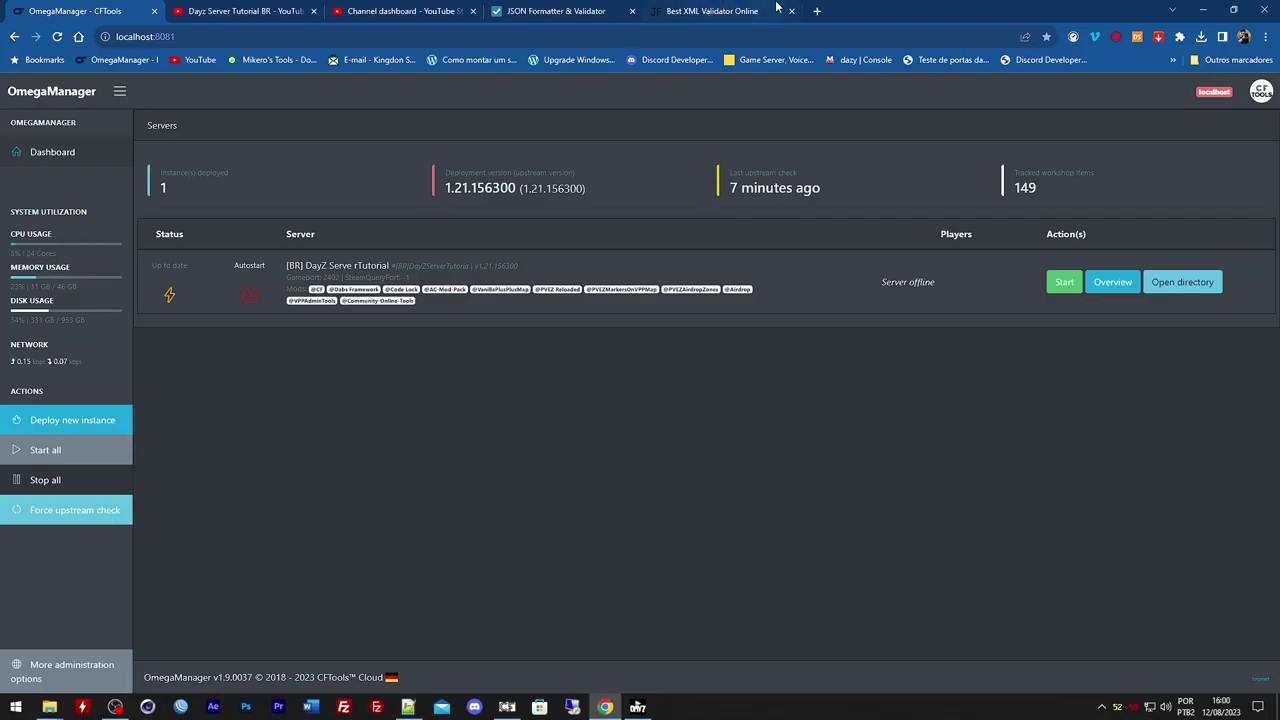
click(824, 11)
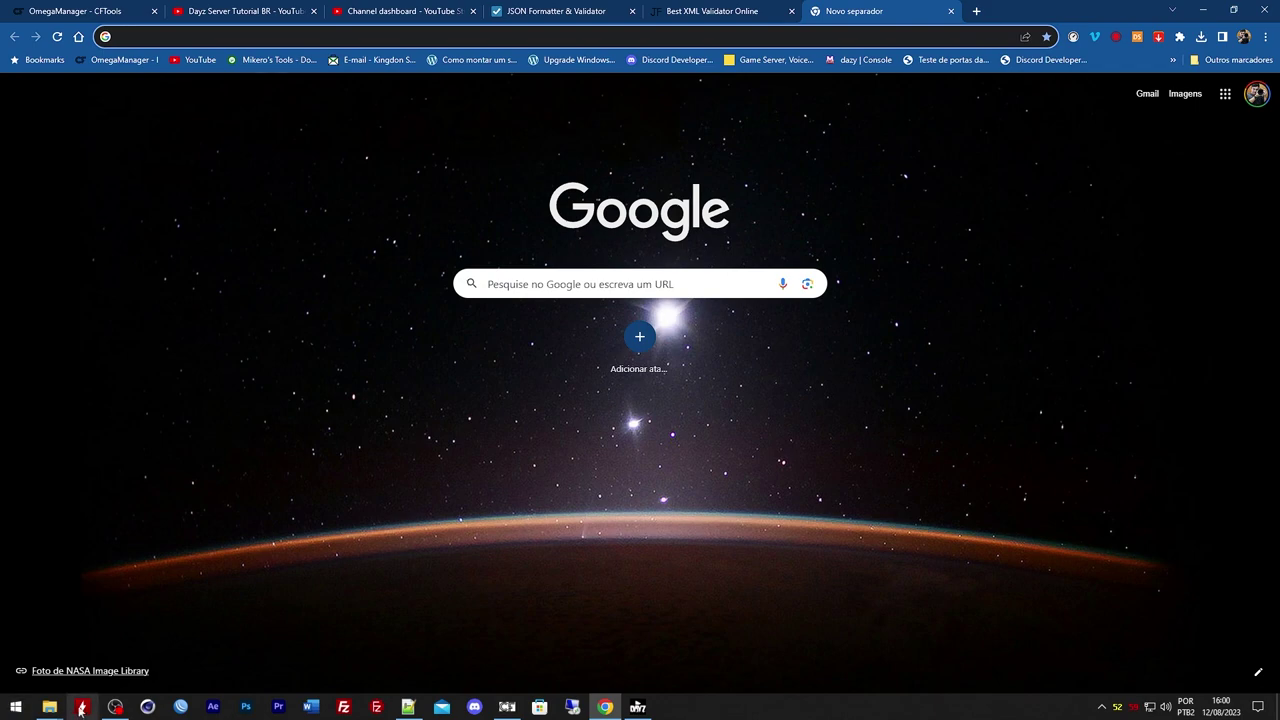
click(49, 707)
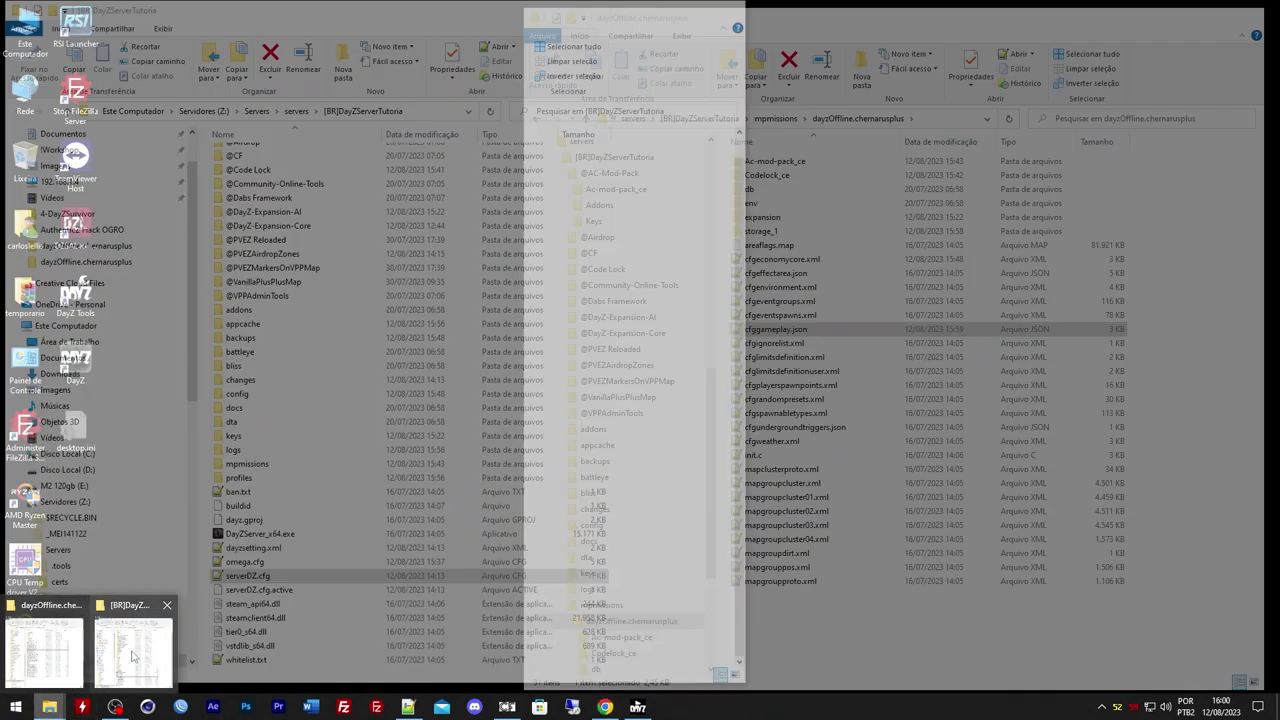
click(133, 655)
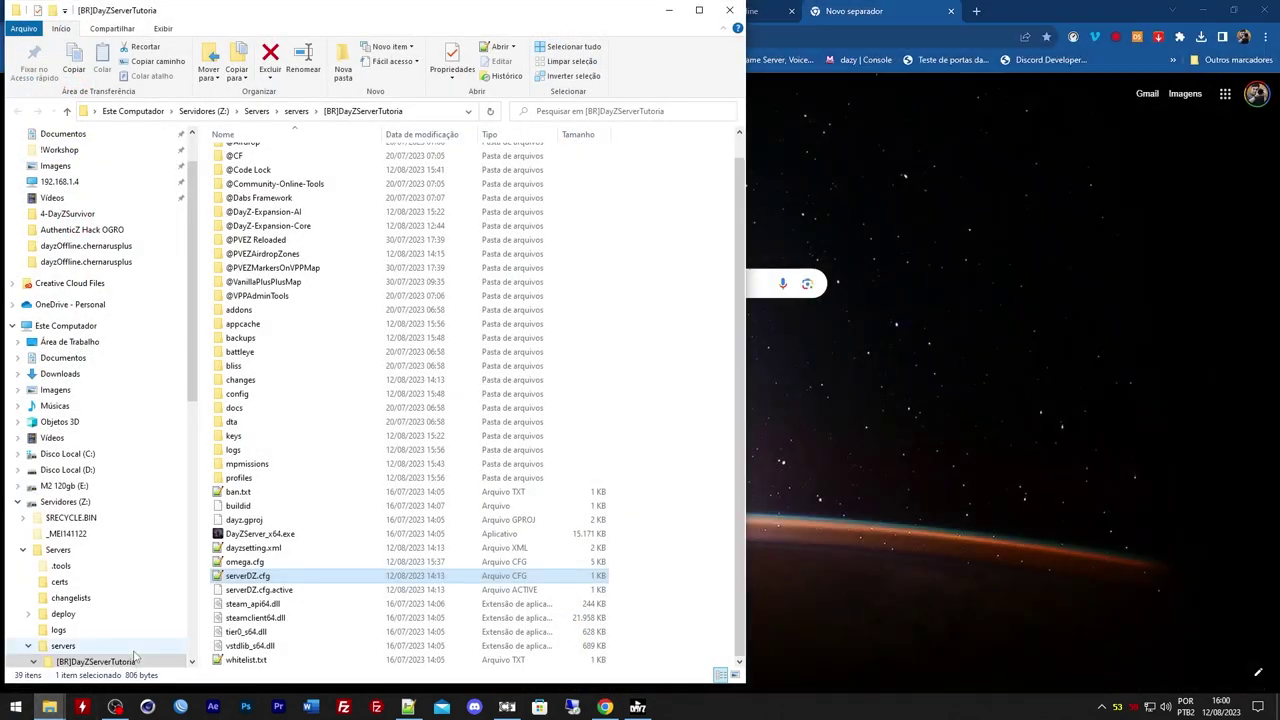
mouse_move(40, 703)
click(45, 650)
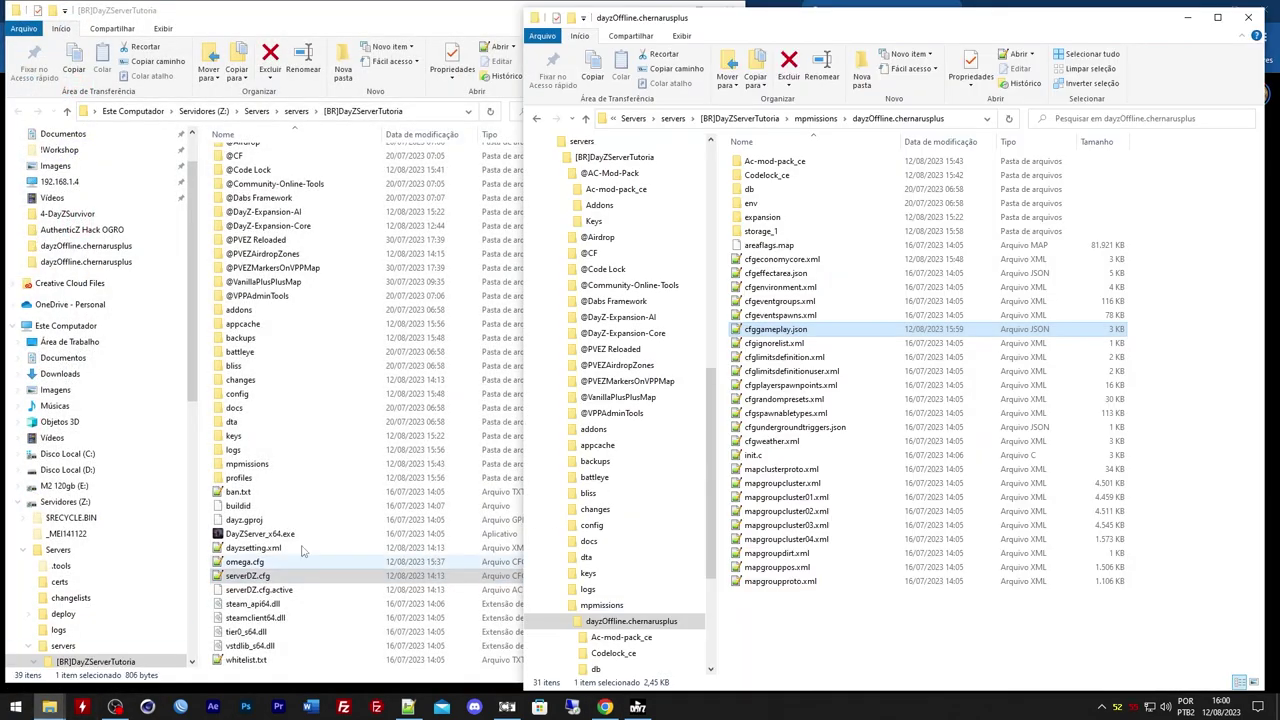
click(800, 329)
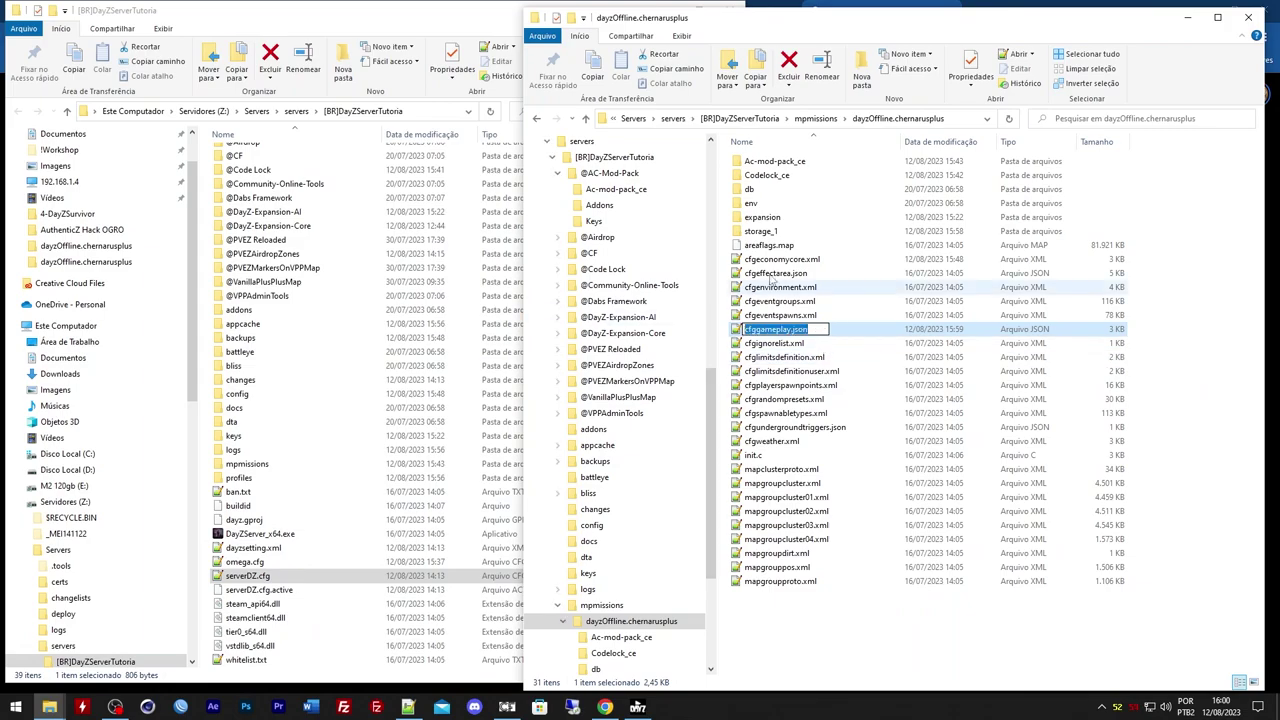
click(1185, 16)
click(1173, 10)
click(780, 31)
text(cfggameplay.json)
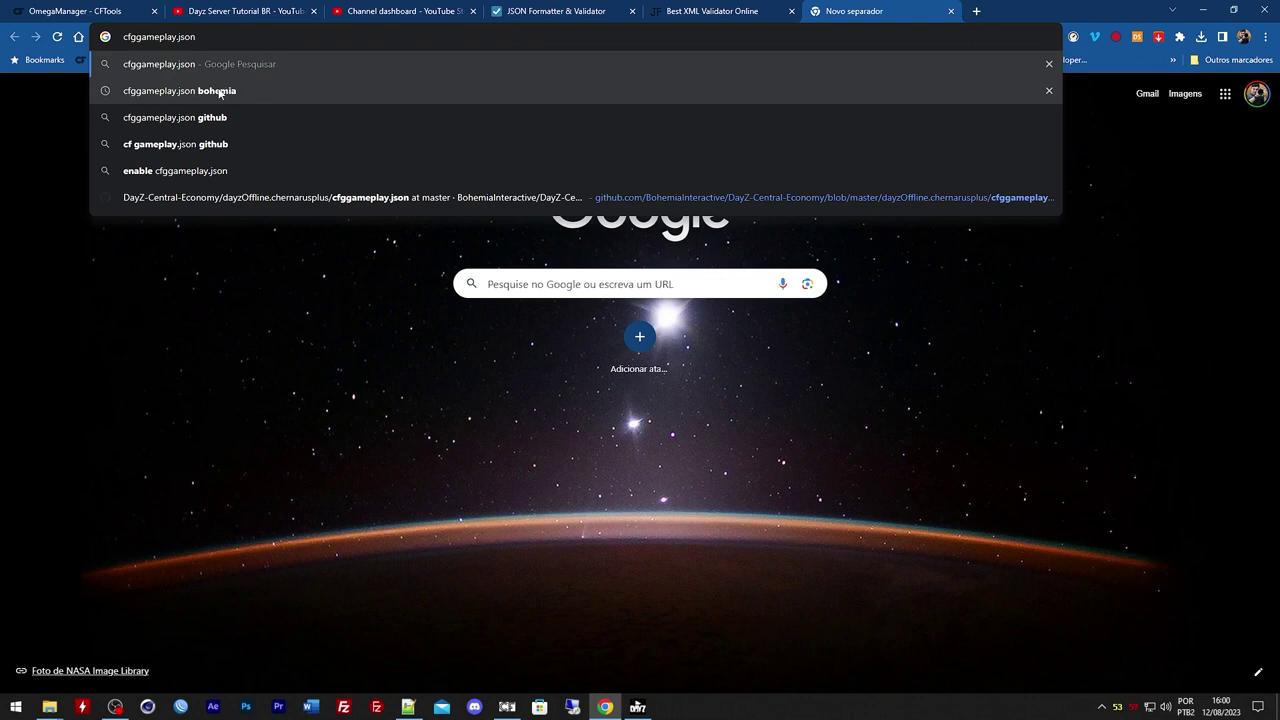
Run the search and open the Gameplay Settings wiki and PingPerfect guide in new tabs
click(194, 172)
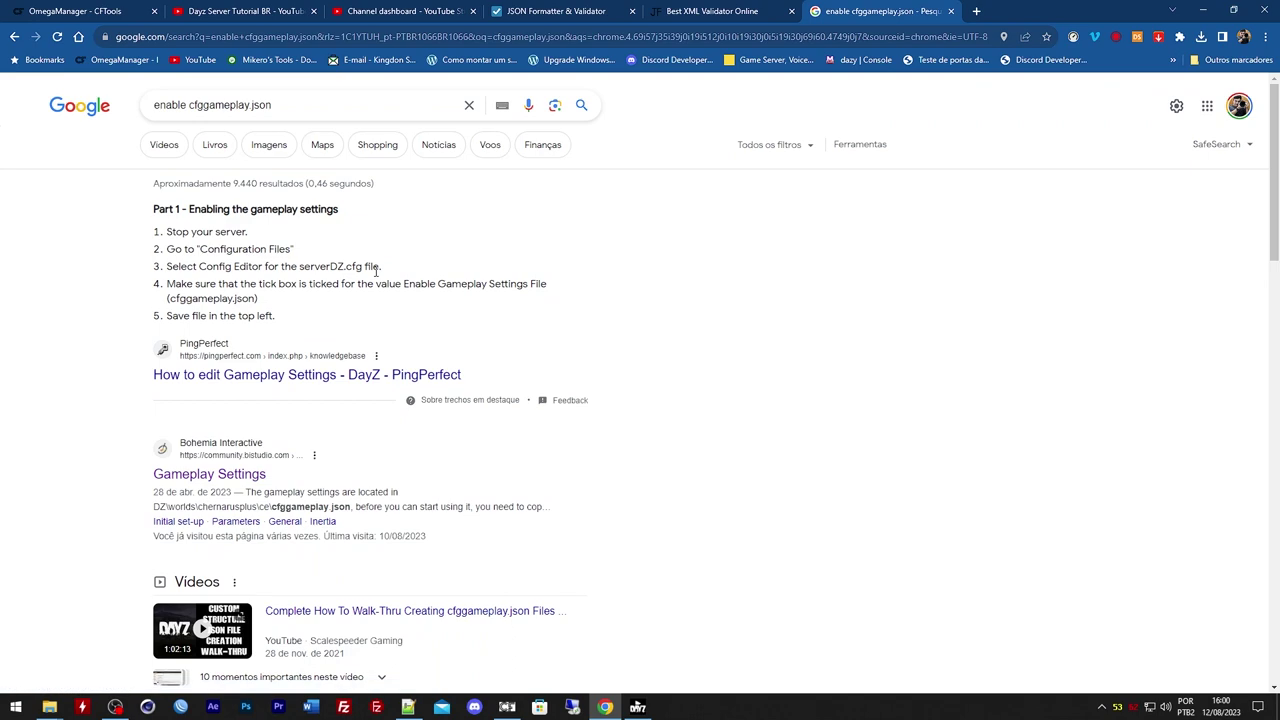
scroll(368, 310, down, 4)
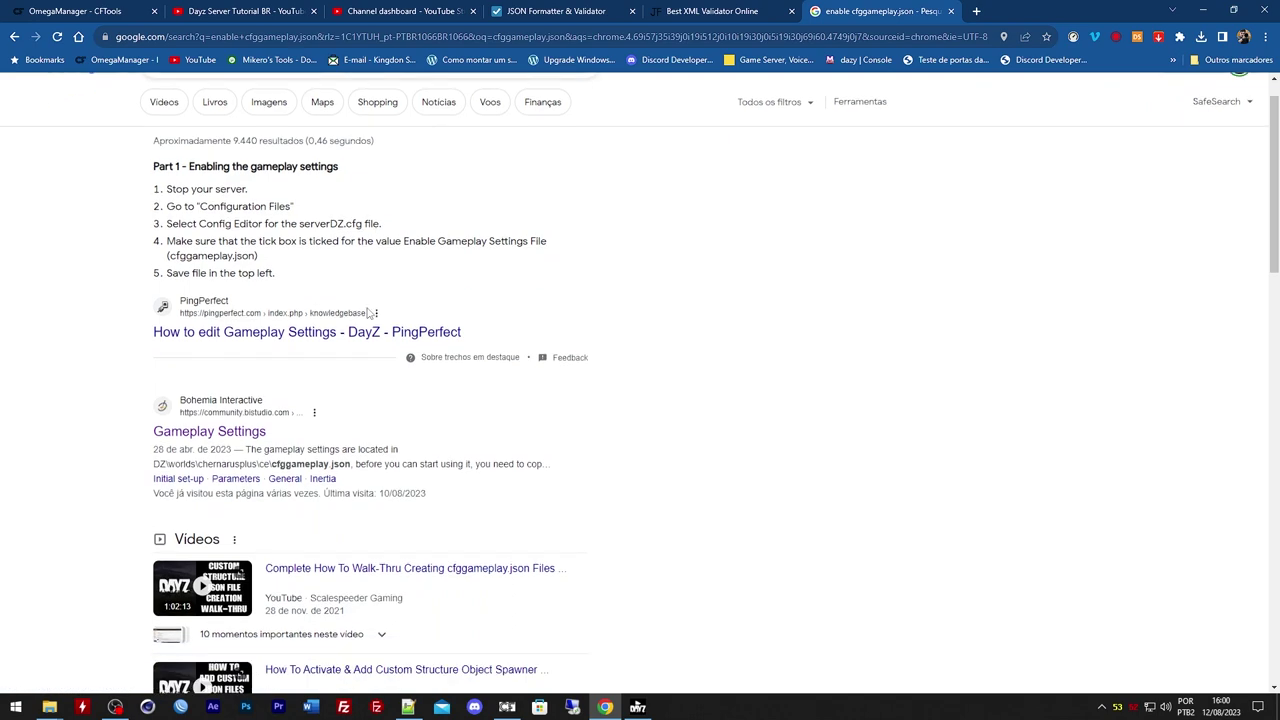
scroll(366, 303, up, 1)
scroll(440, 340, down, 1)
scroll(445, 355, down, 2)
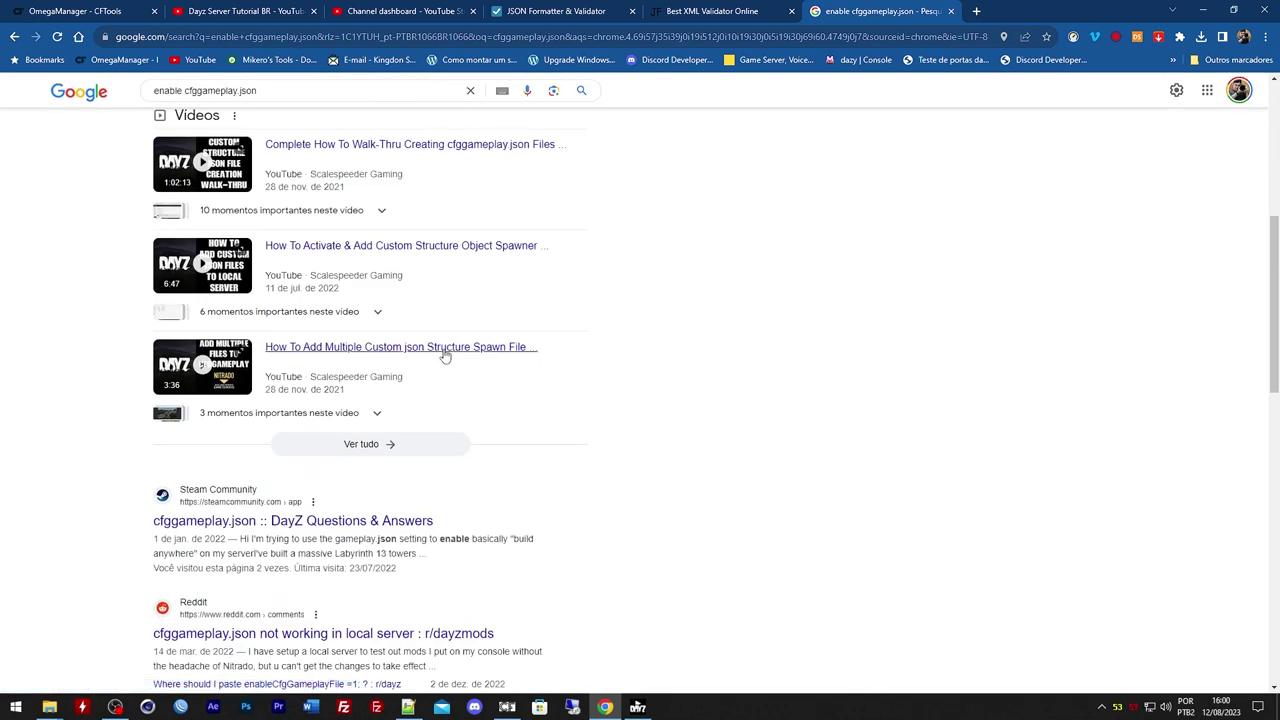
scroll(445, 355, up, 5)
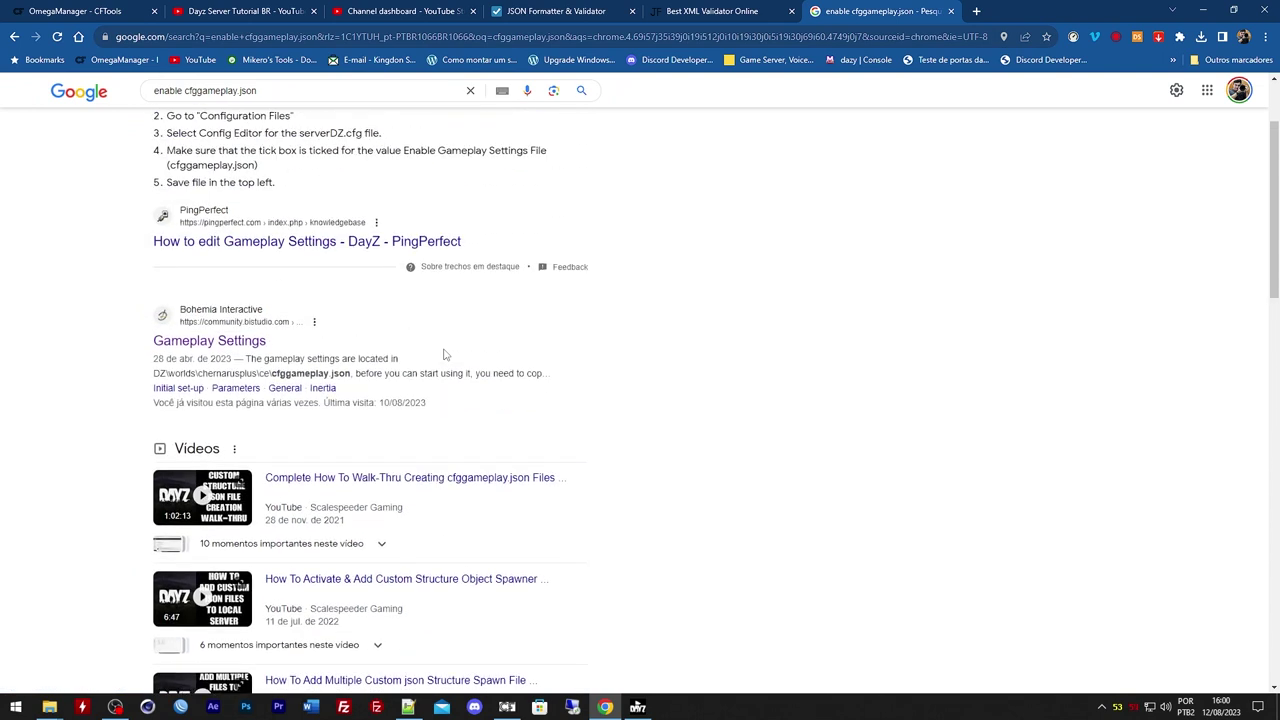
middle_click(215, 341)
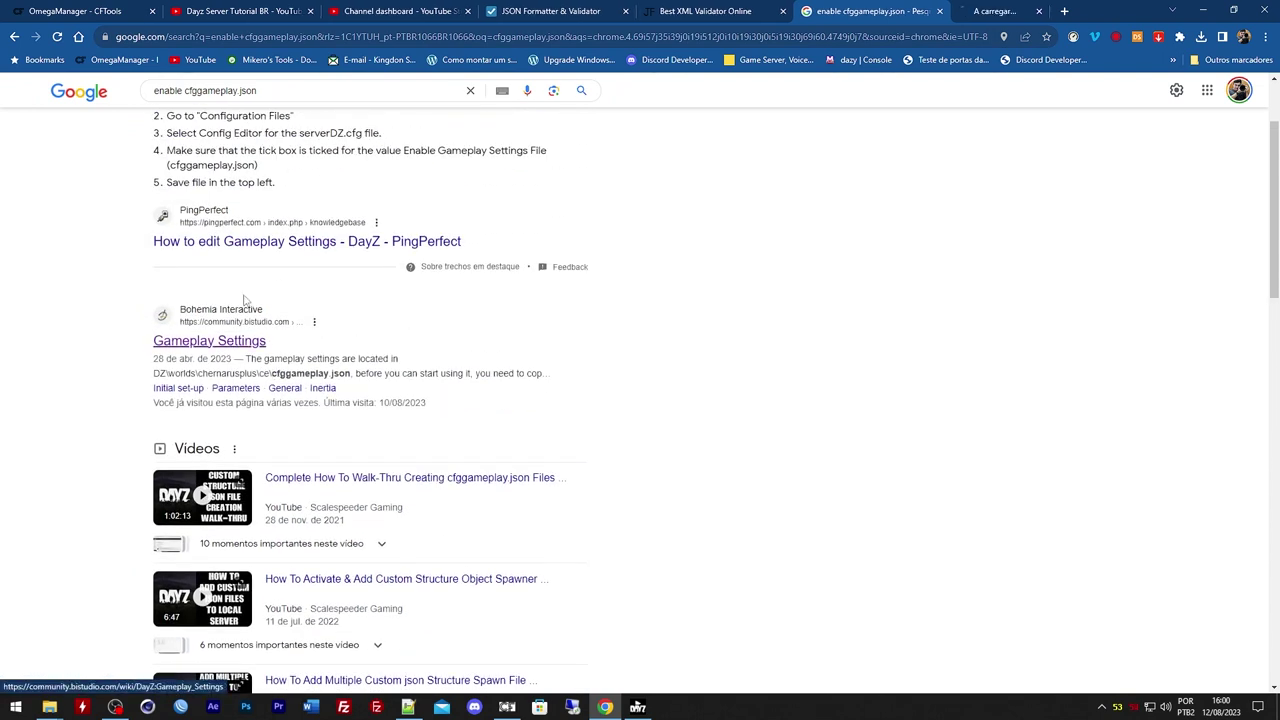
middle_click(272, 241)
key(ctrl+Tab)
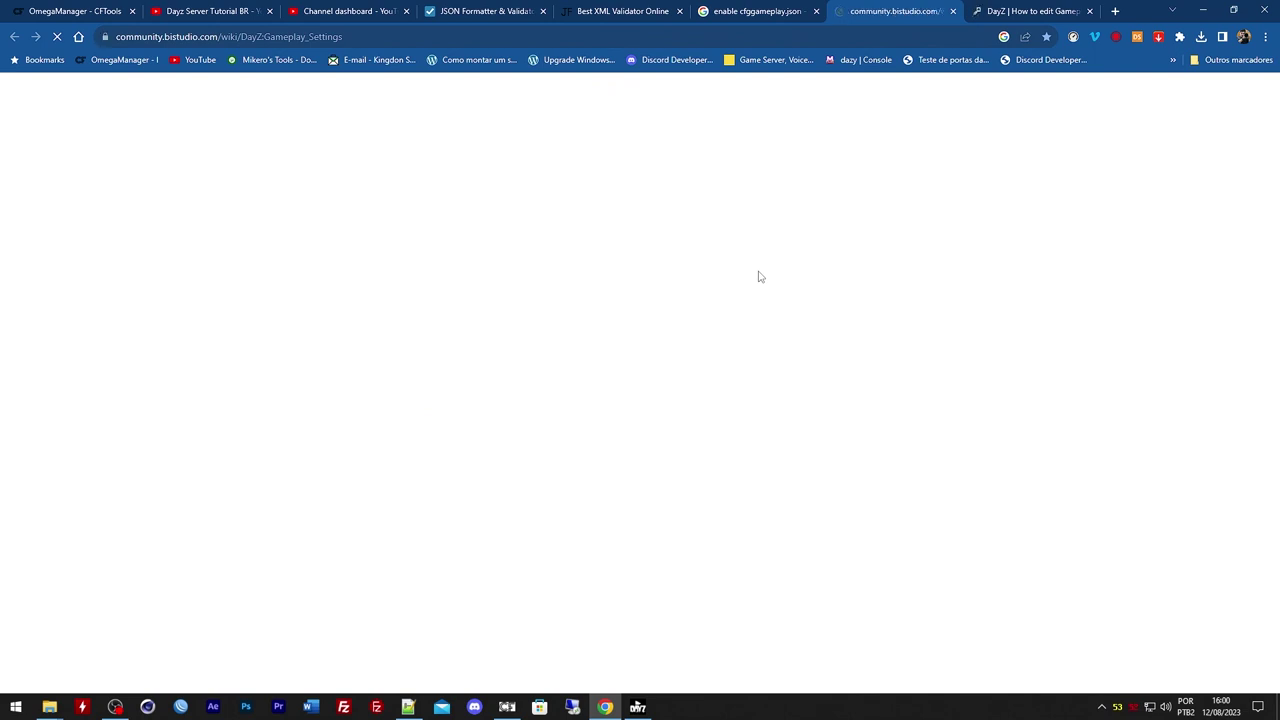
Read through the PingPerfect guide and select 'serverDZ' in step 3
click(995, 9)
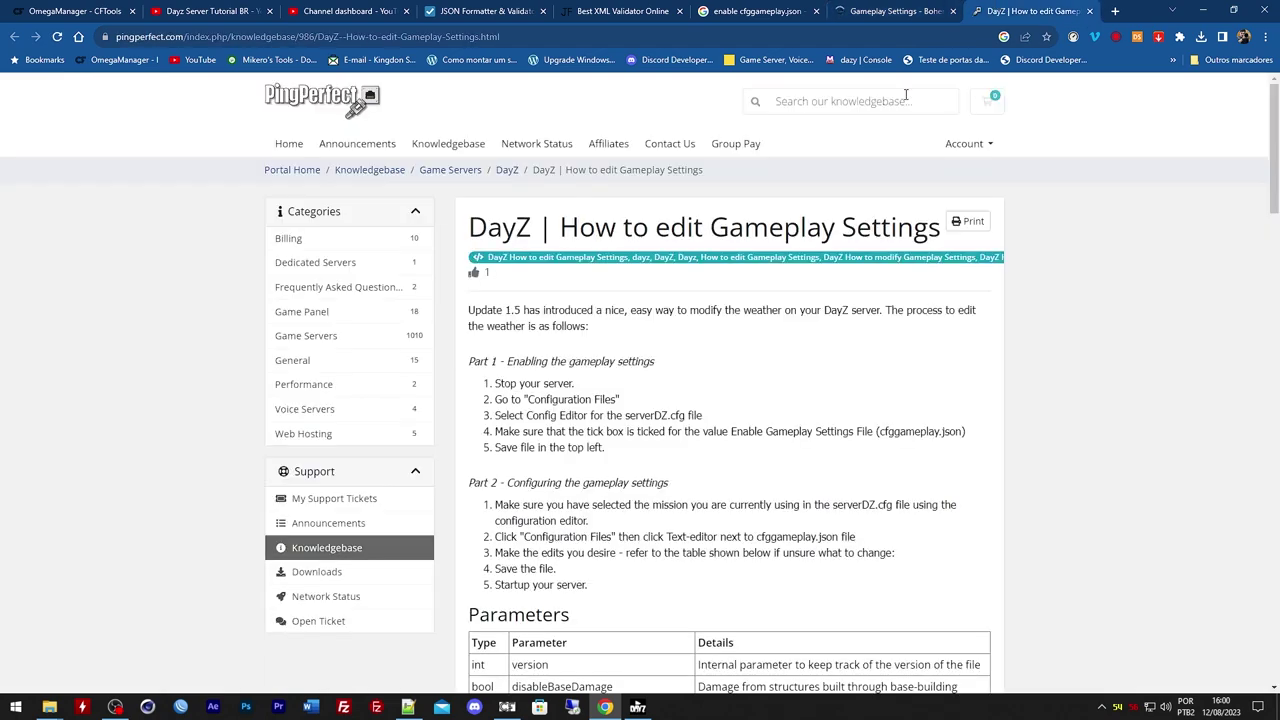
scroll(940, 347, down, 1)
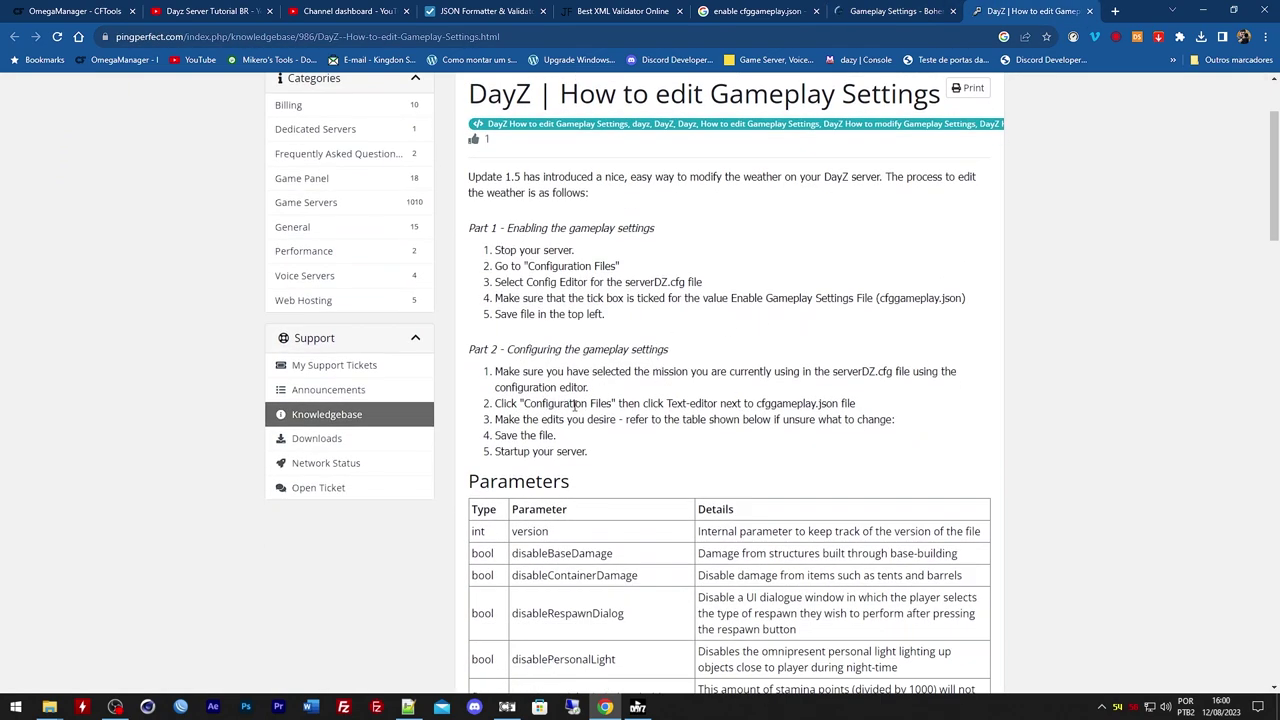
scroll(924, 408, down, 15)
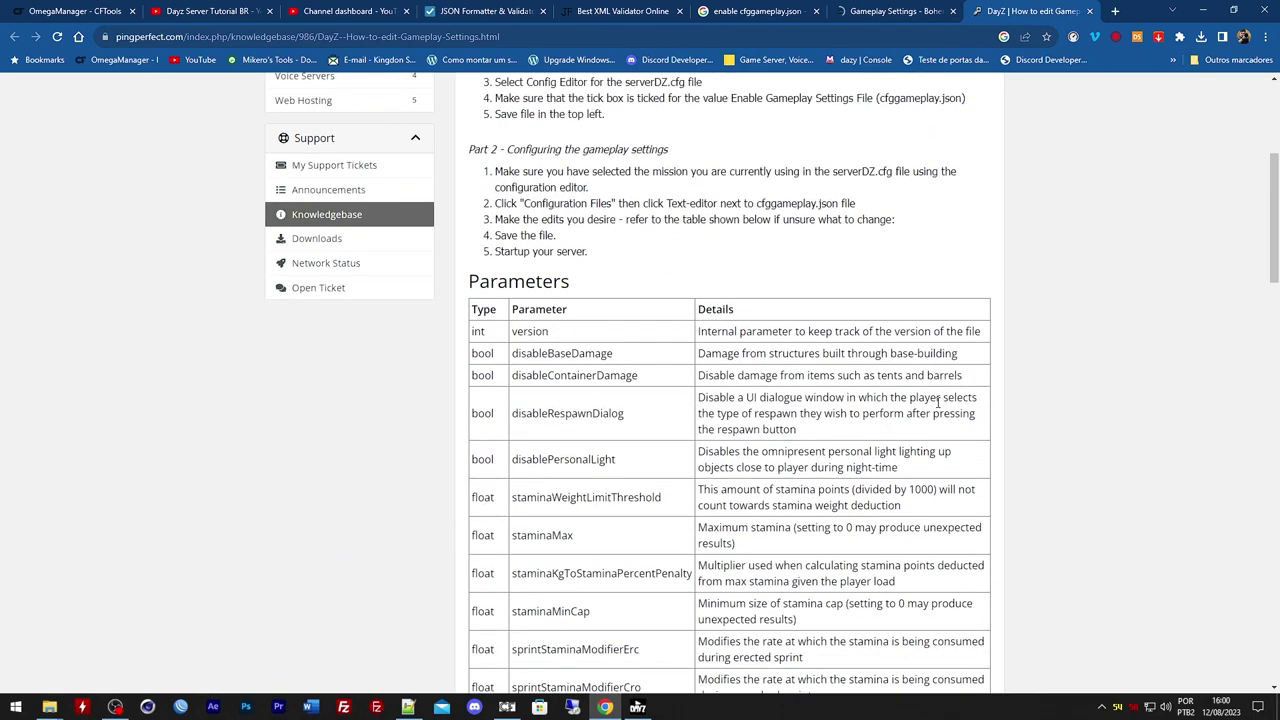
scroll(968, 421, down, 4)
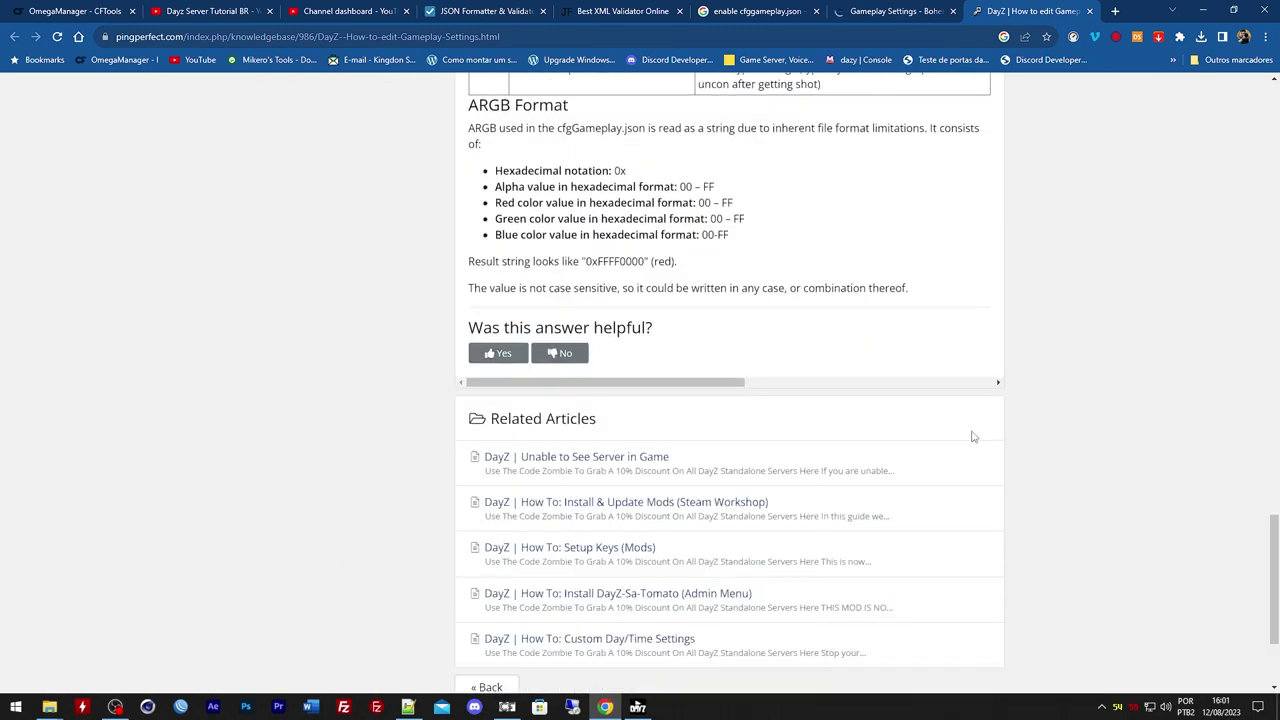
scroll(971, 435, up, 1)
scroll(971, 435, down, 1)
scroll(975, 440, up, 2)
scroll(975, 440, up, 20)
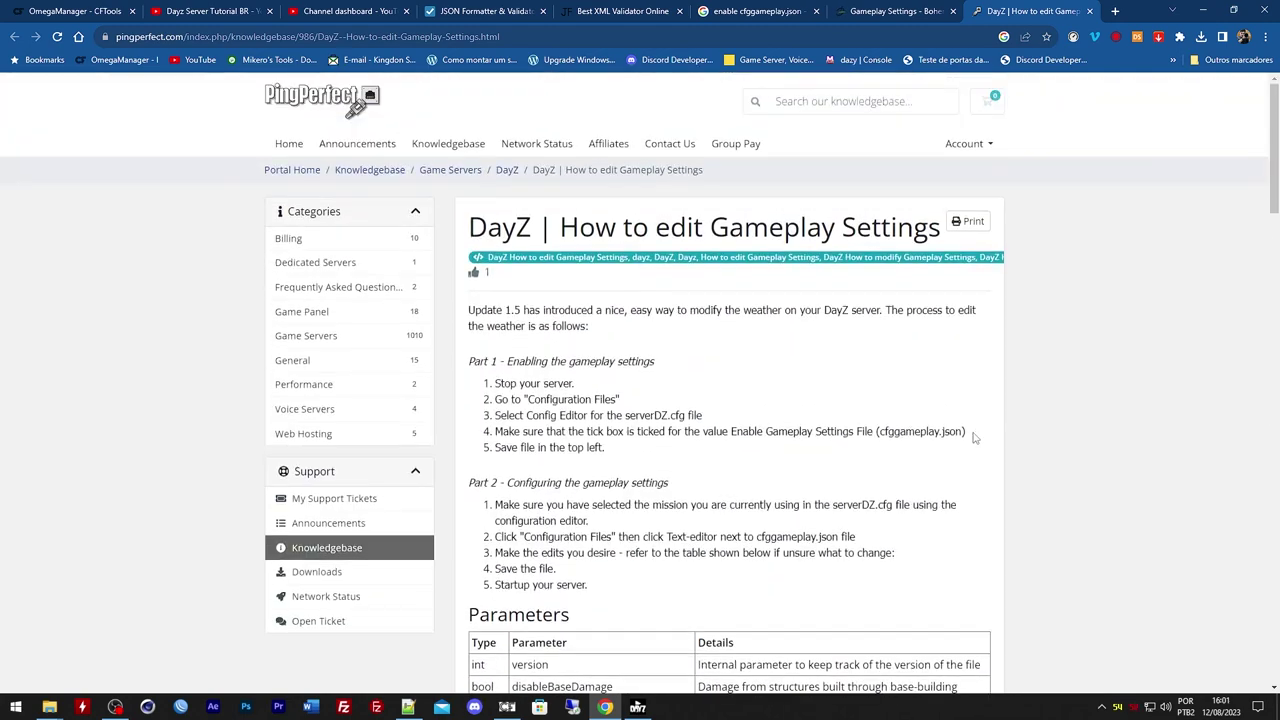
double_click(658, 415)
Translate the Gameplay Settings wiki page into Portuguese
click(858, 10)
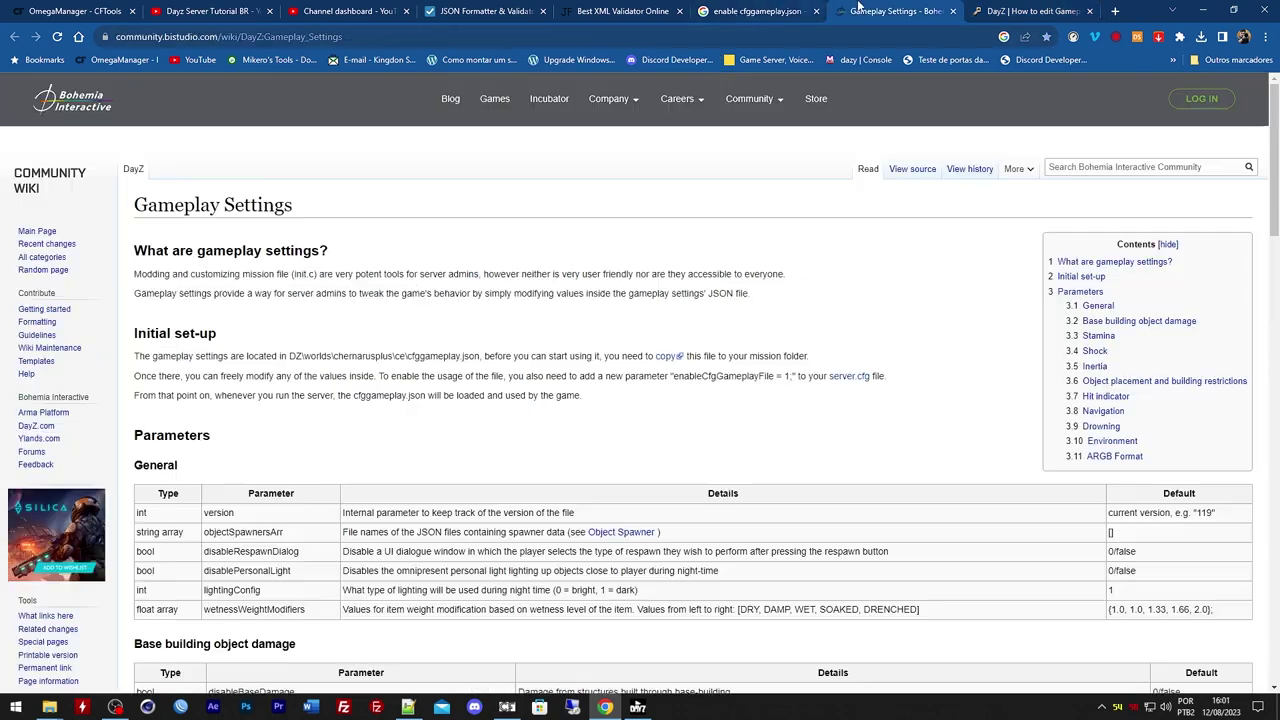
scroll(591, 395, down, 6)
scroll(591, 395, up, 4)
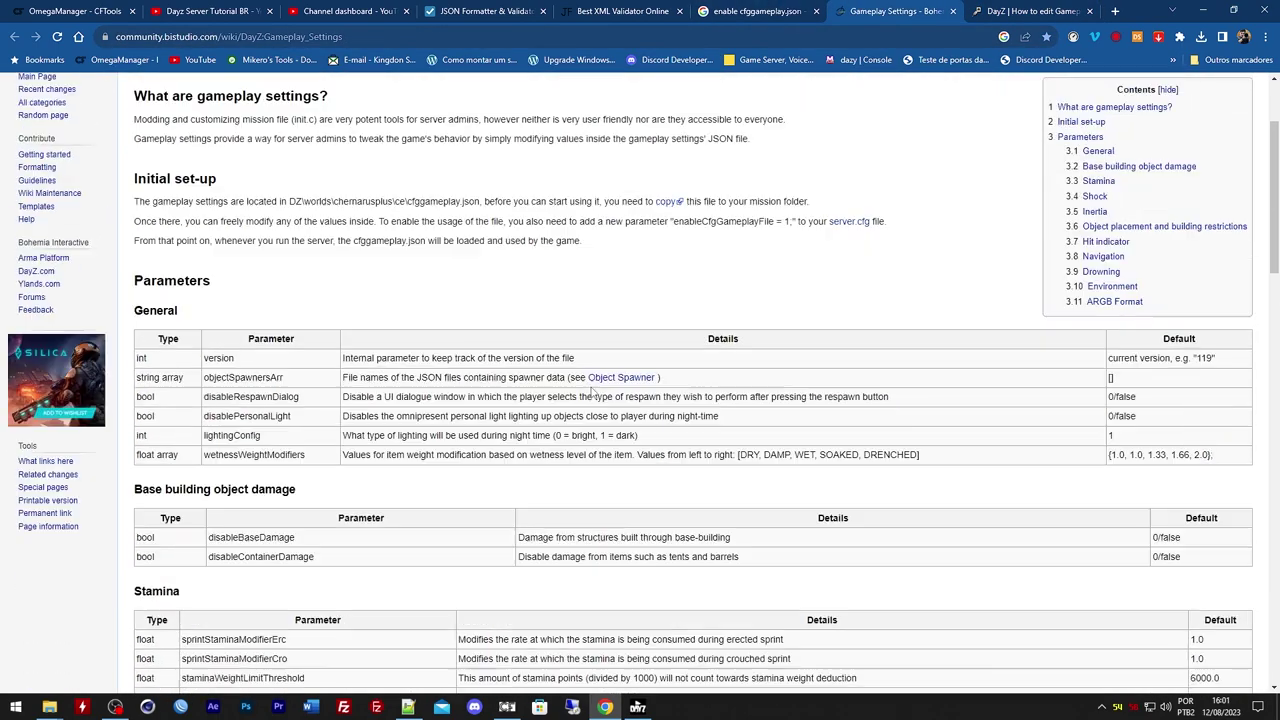
scroll(591, 395, up, 2)
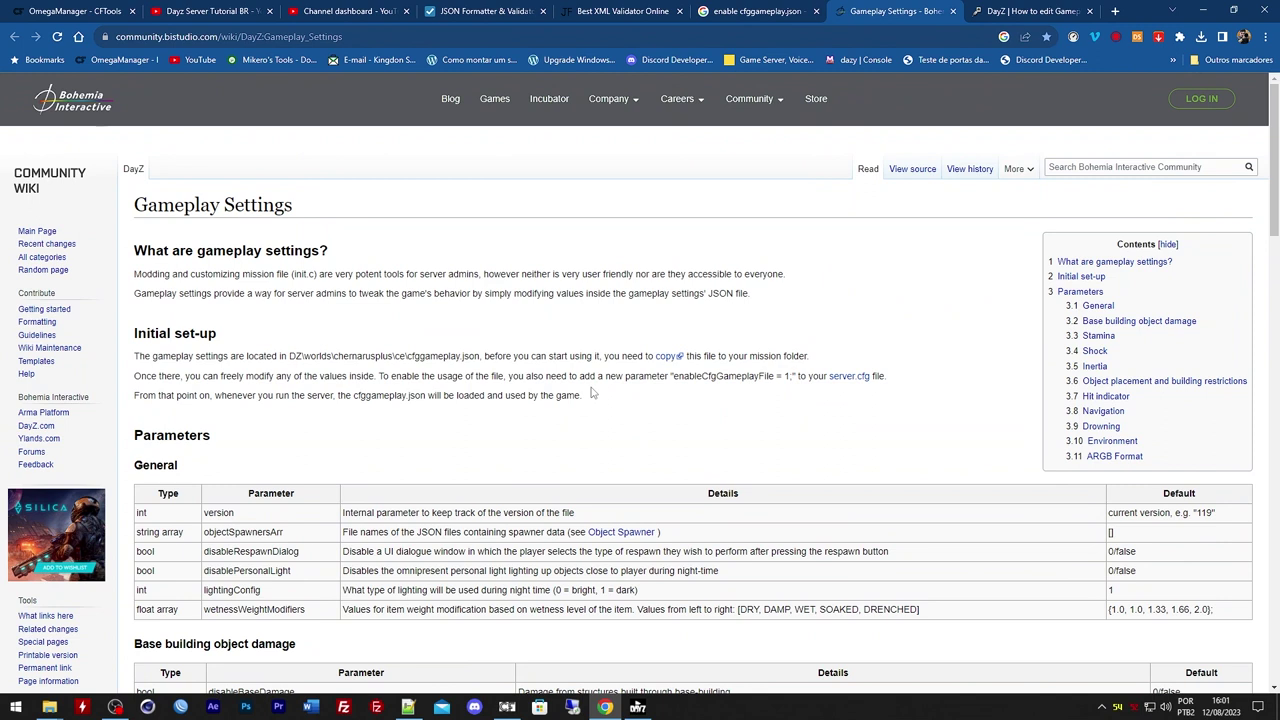
drag(676, 378, 787, 377)
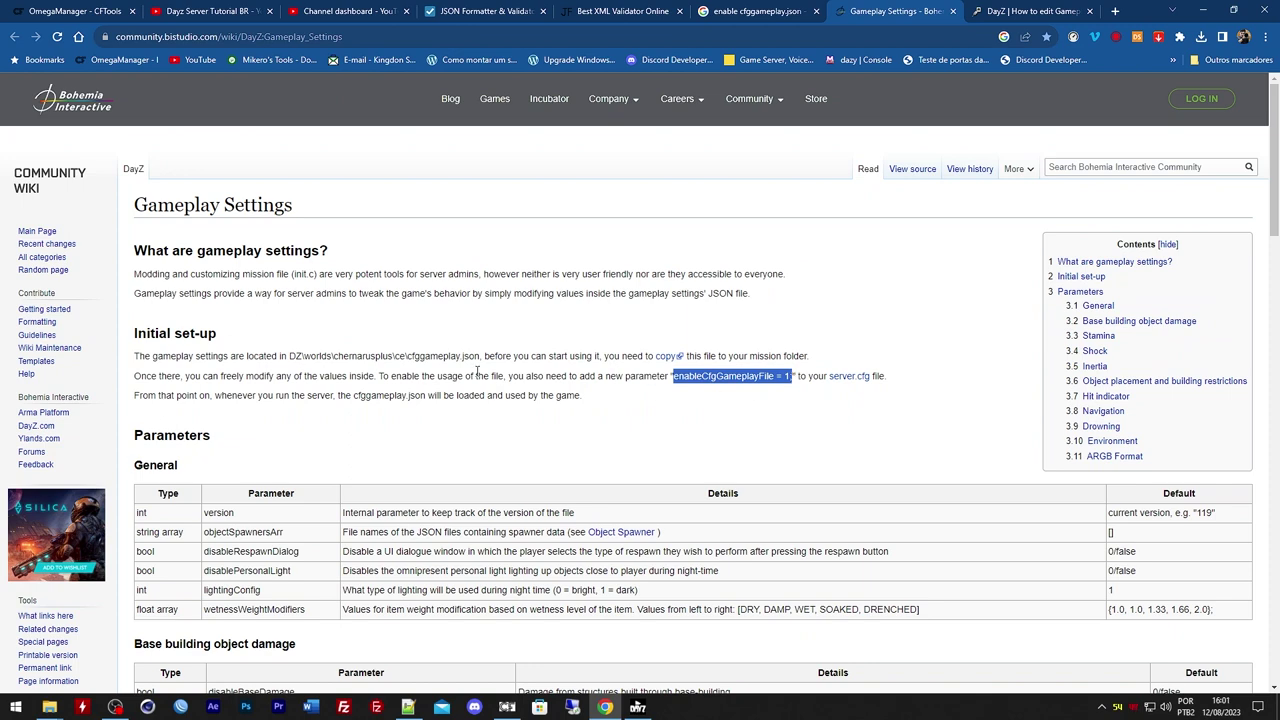
right_click(300, 306)
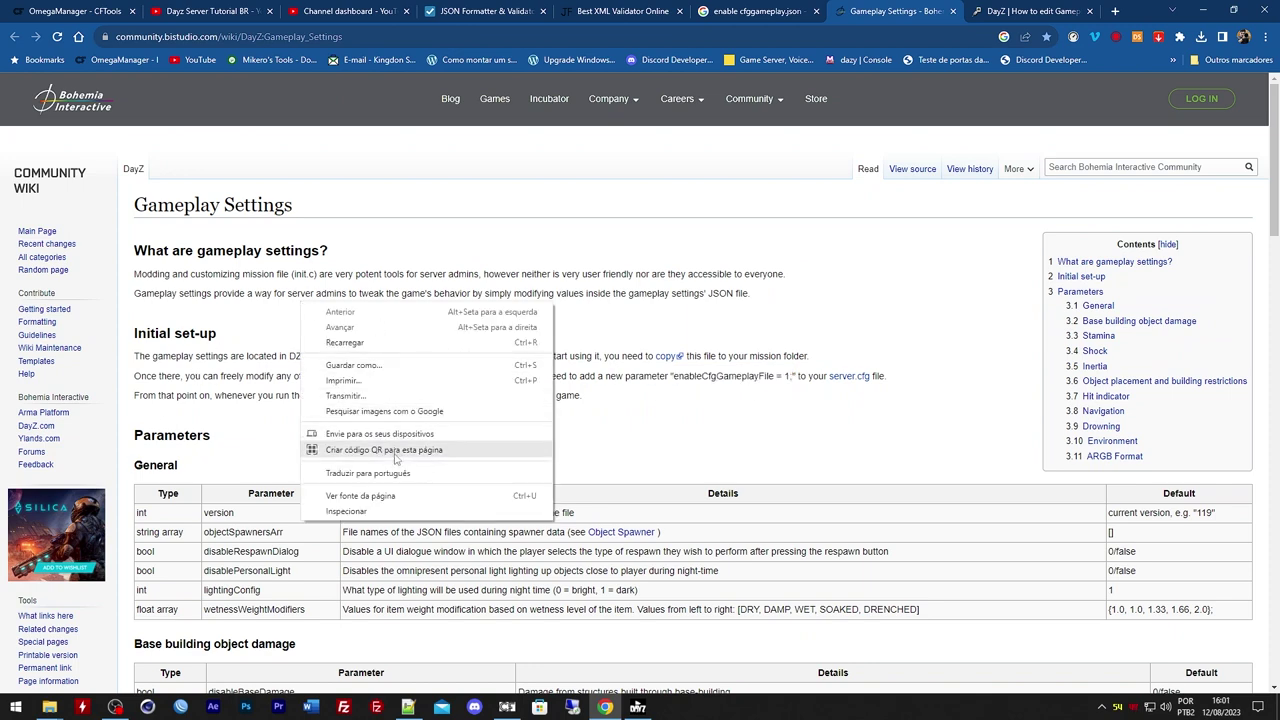
click(368, 473)
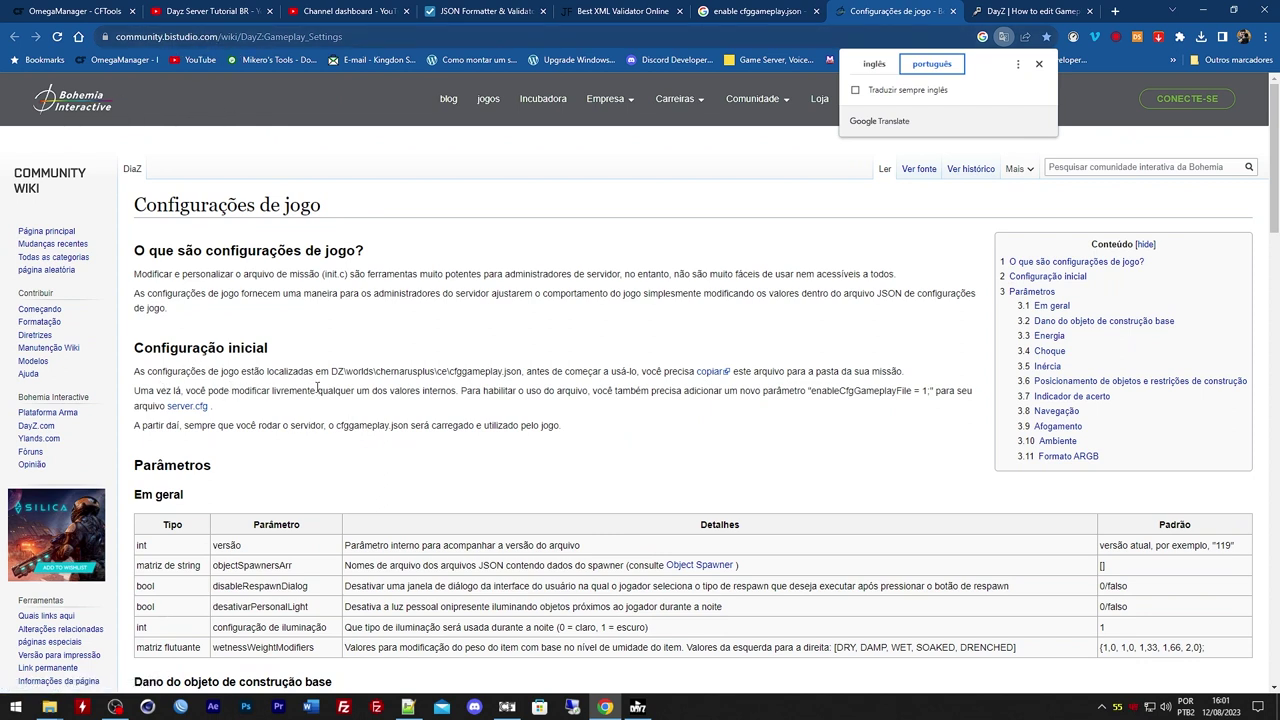
Select enableCfgGameplayFile = 1 in the translated text and bring up Discord
drag(517, 371, 433, 371)
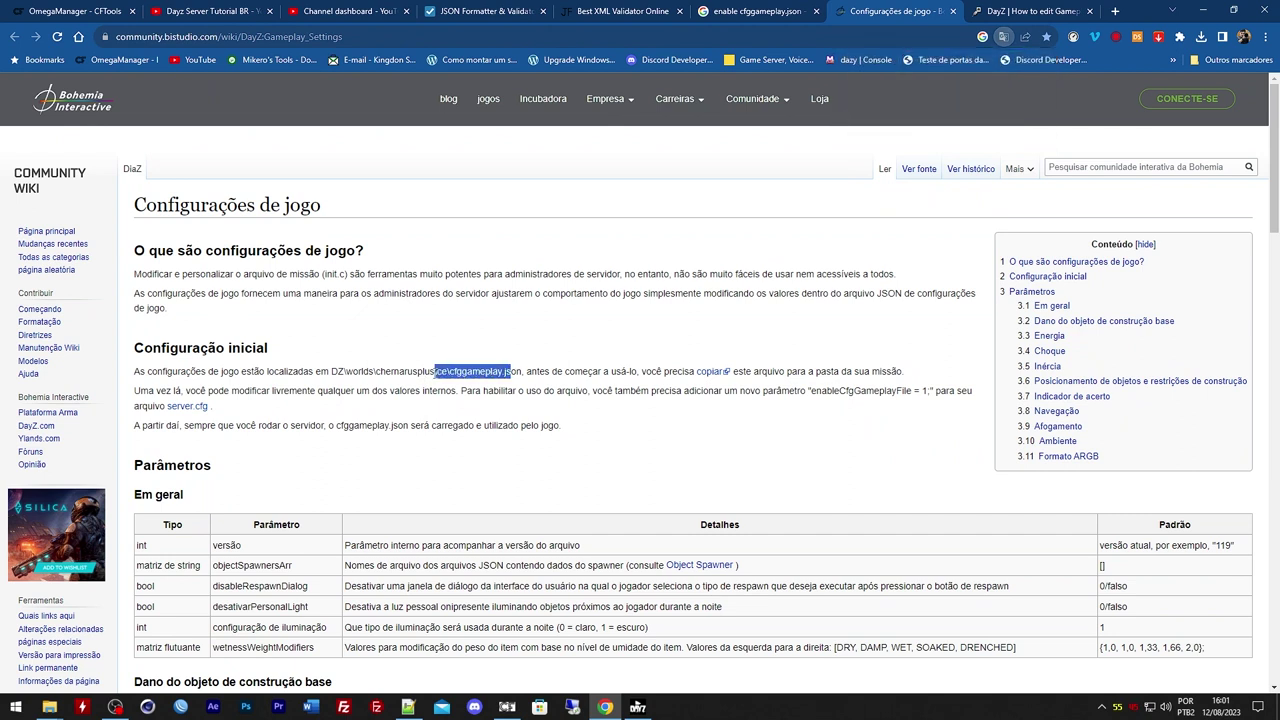
click(466, 371)
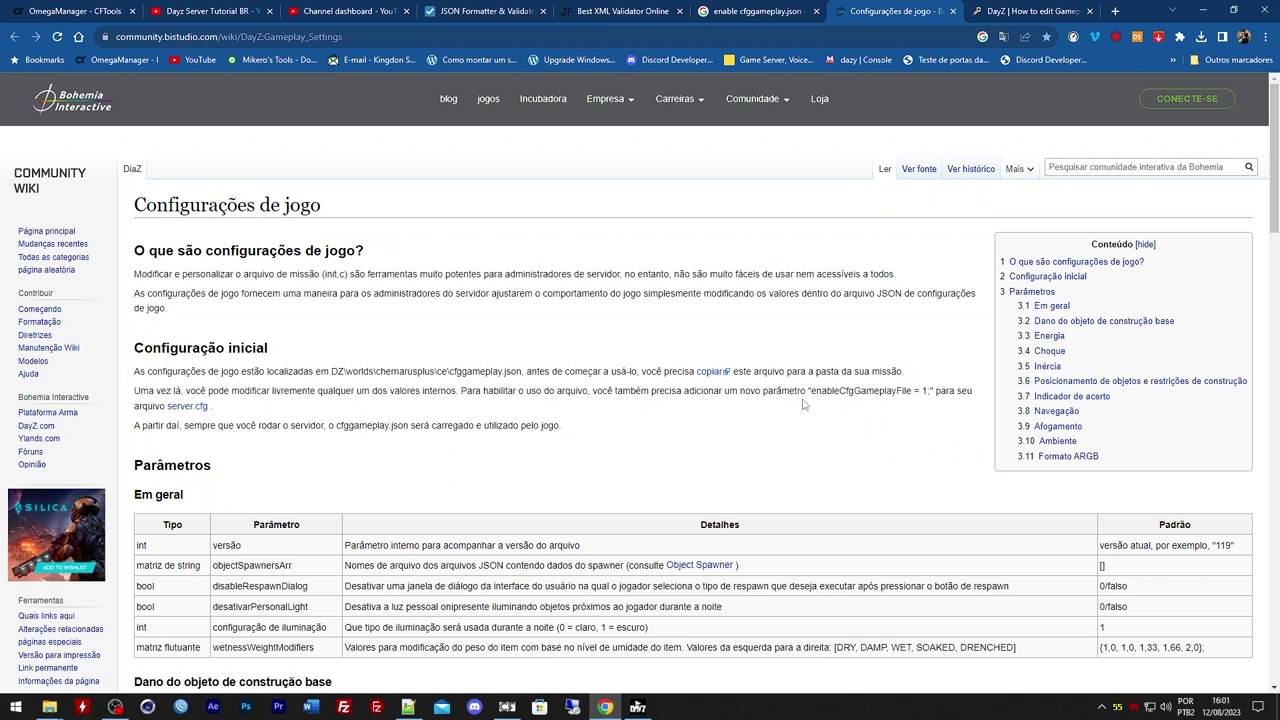
drag(846, 391, 894, 391)
click(838, 391)
drag(812, 392, 930, 392)
key(ctrl+c)
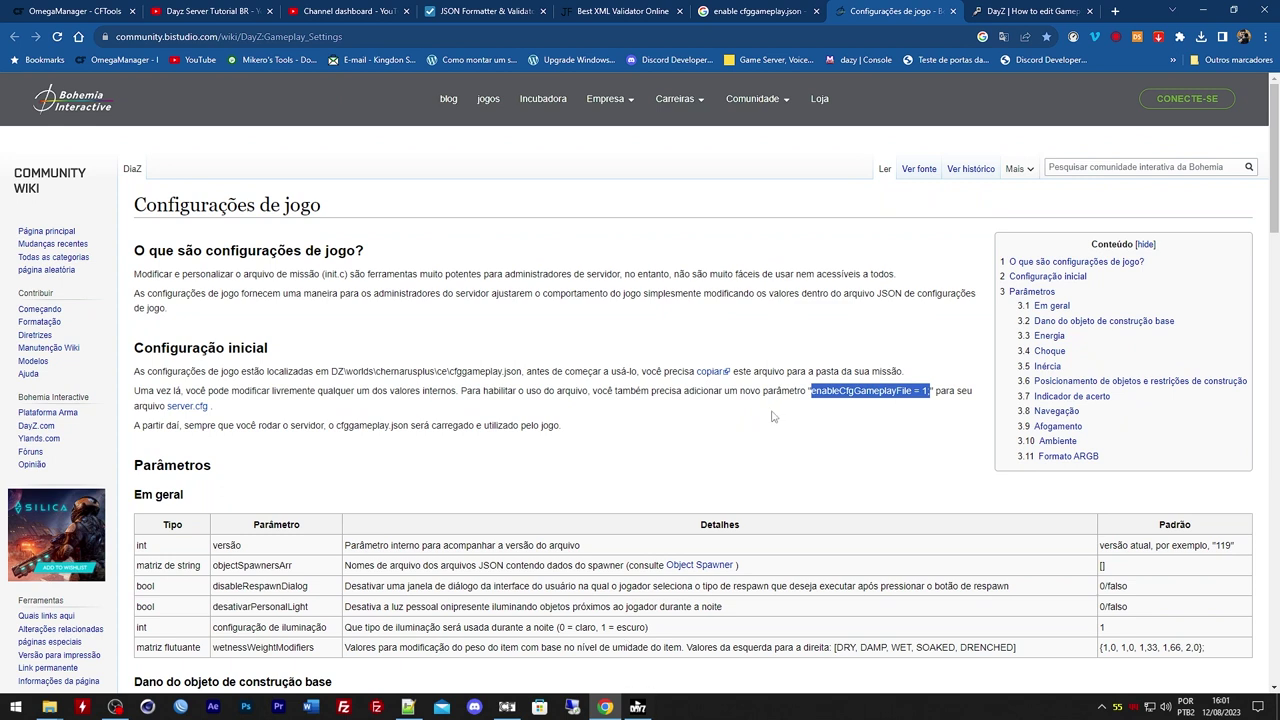
click(474, 707)
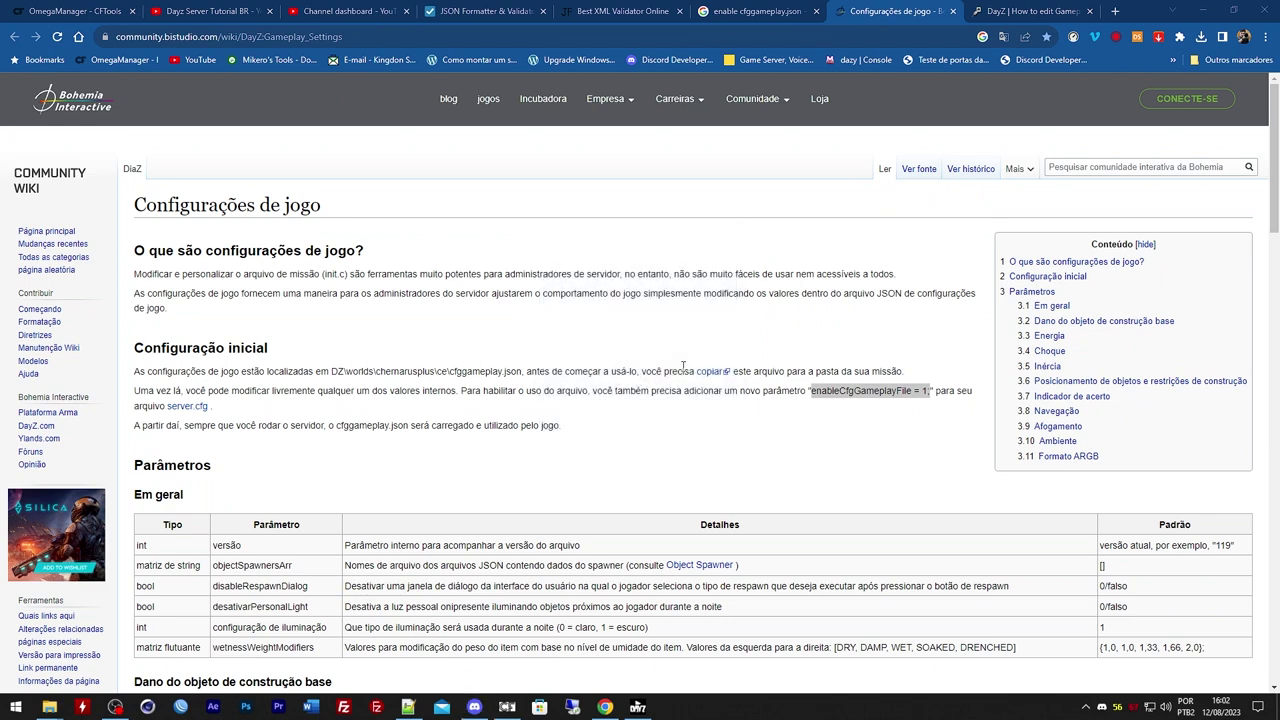
click(474, 707)
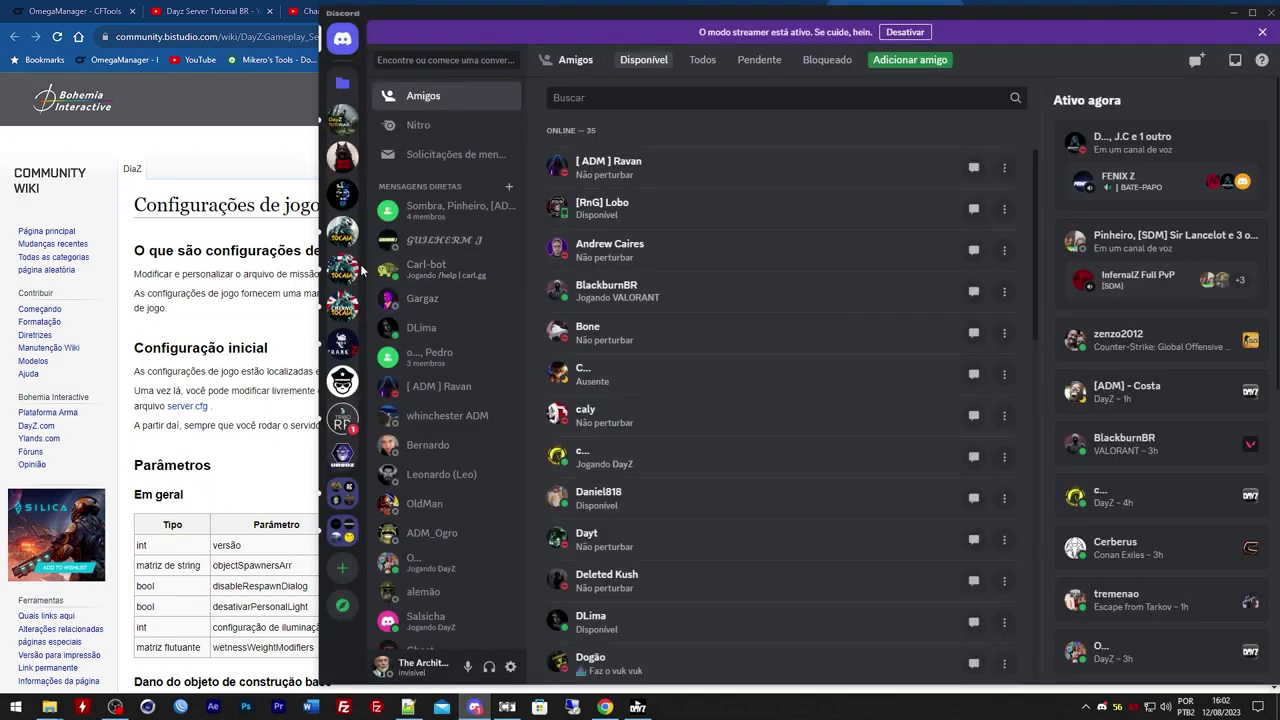
Paste enableCfgGameplayFile = 1; into the #Downloads message box of the Dayz Server Tutorial BR server
click(340, 121)
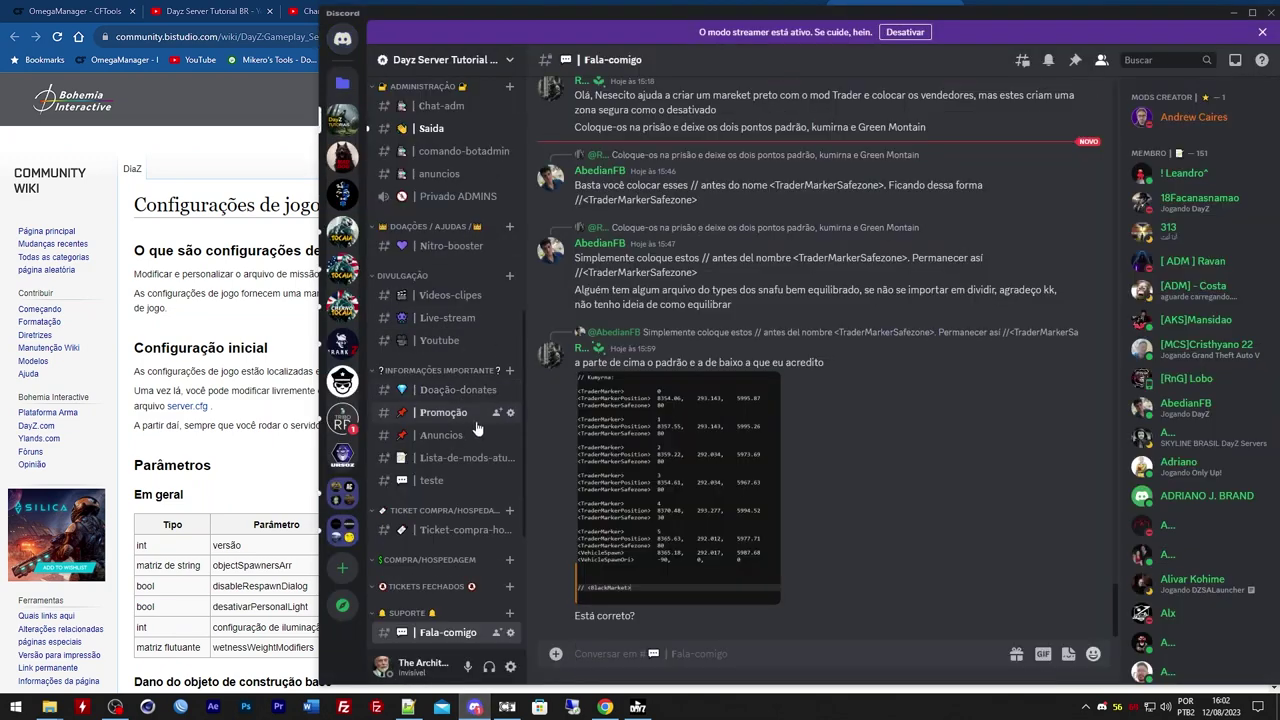
scroll(522, 509, down, 3)
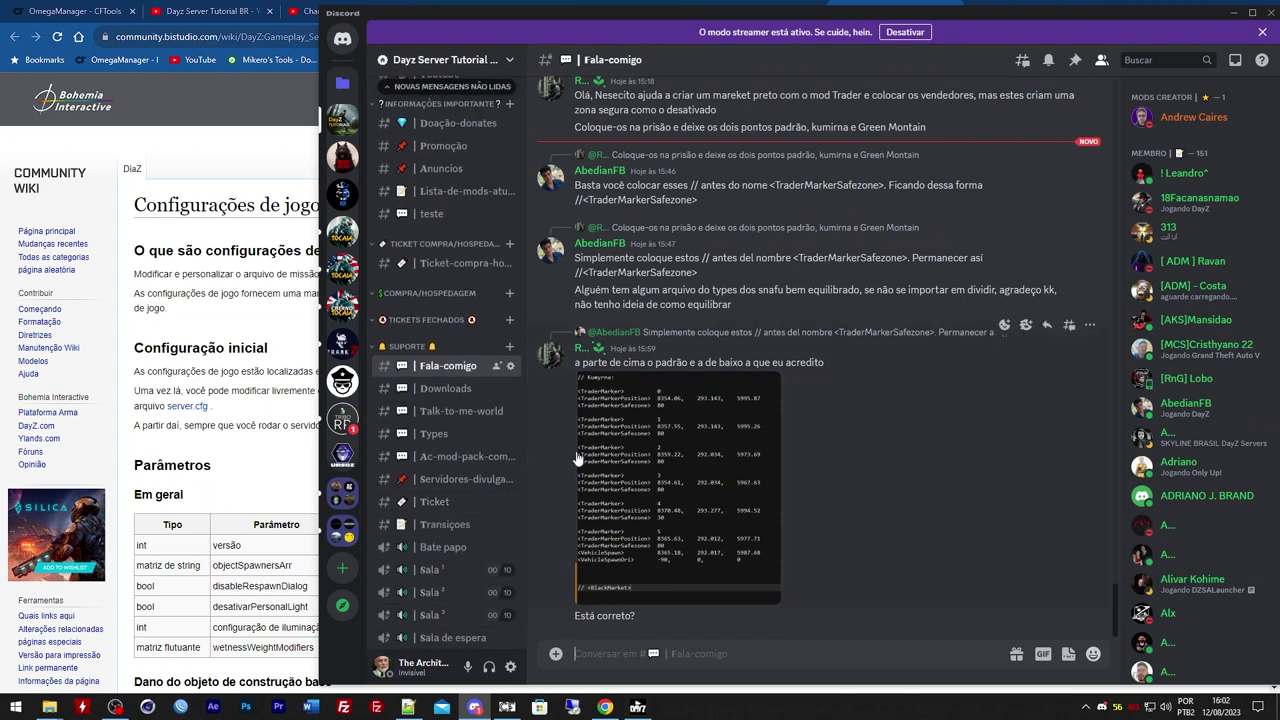
click(445, 389)
click(700, 662)
key(ctrl+v)
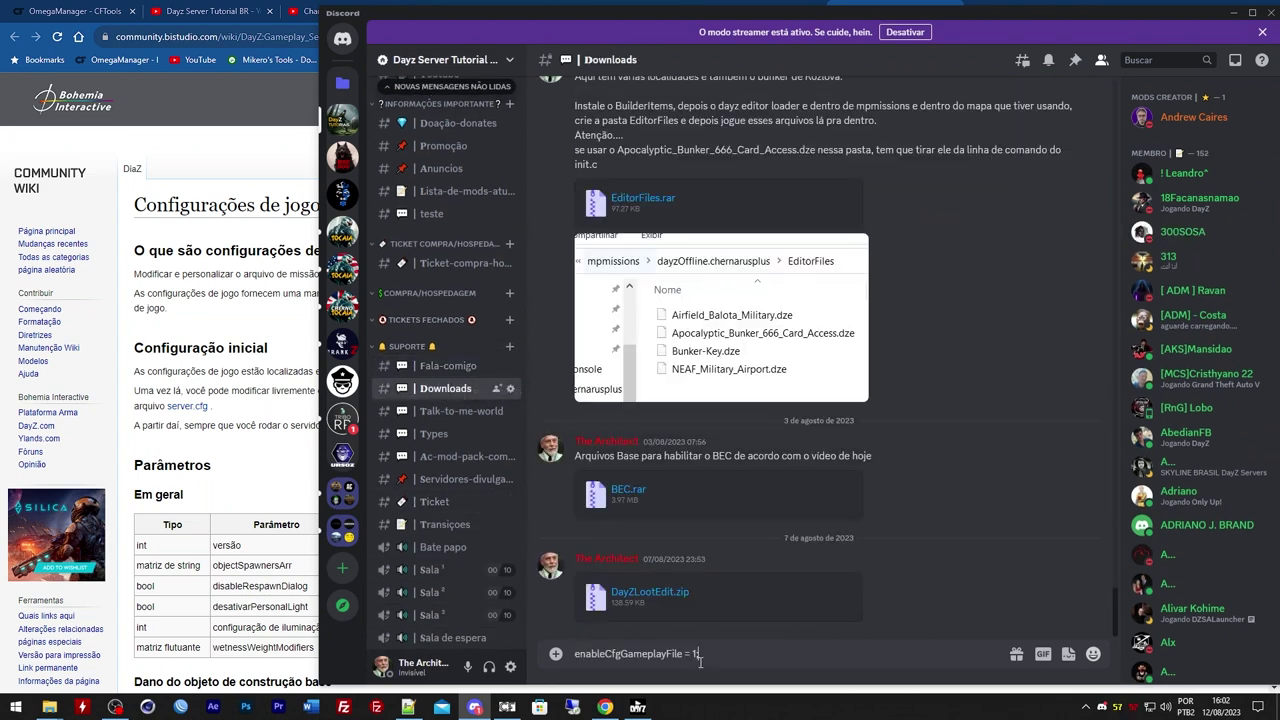
right_click(578, 658)
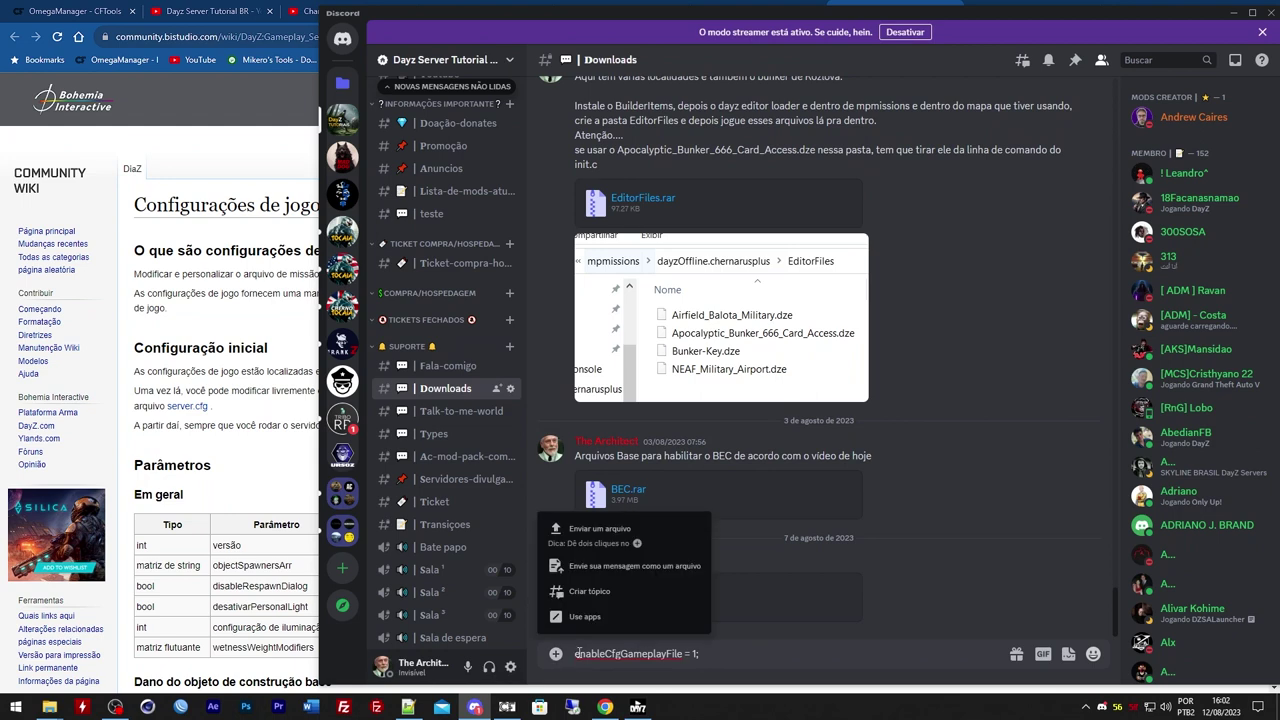
click(584, 656)
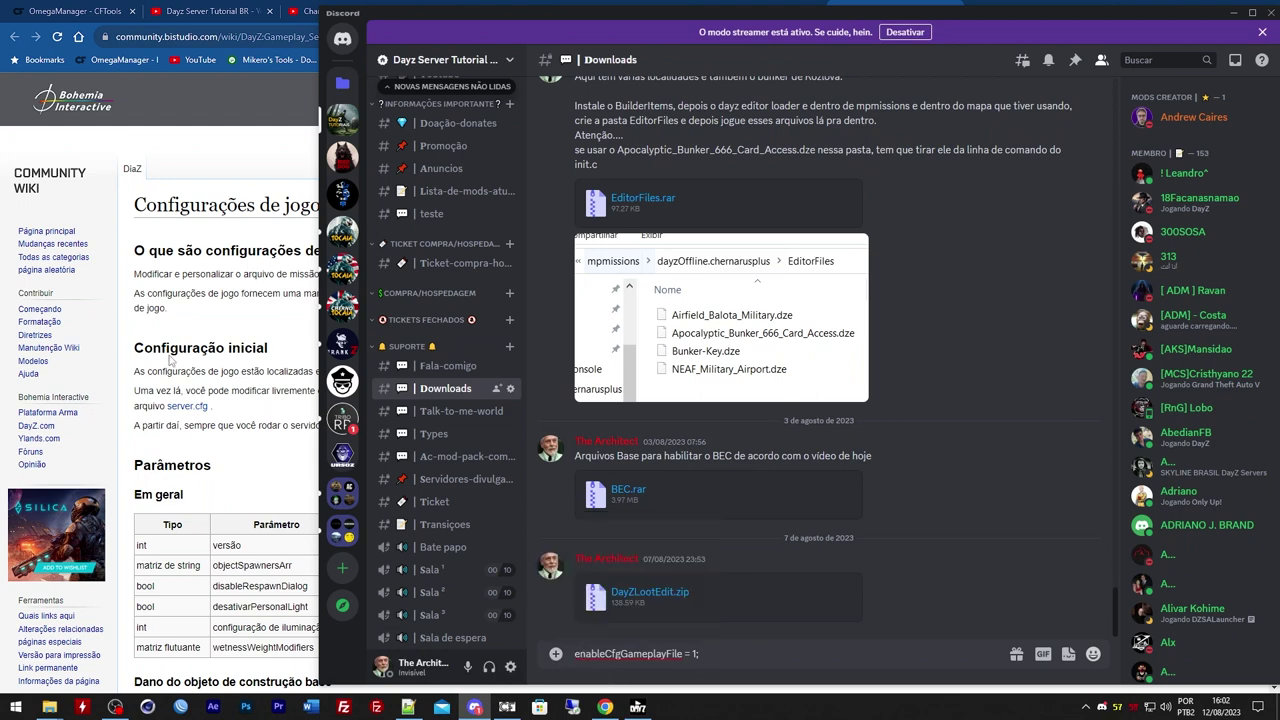
click(173, 361)
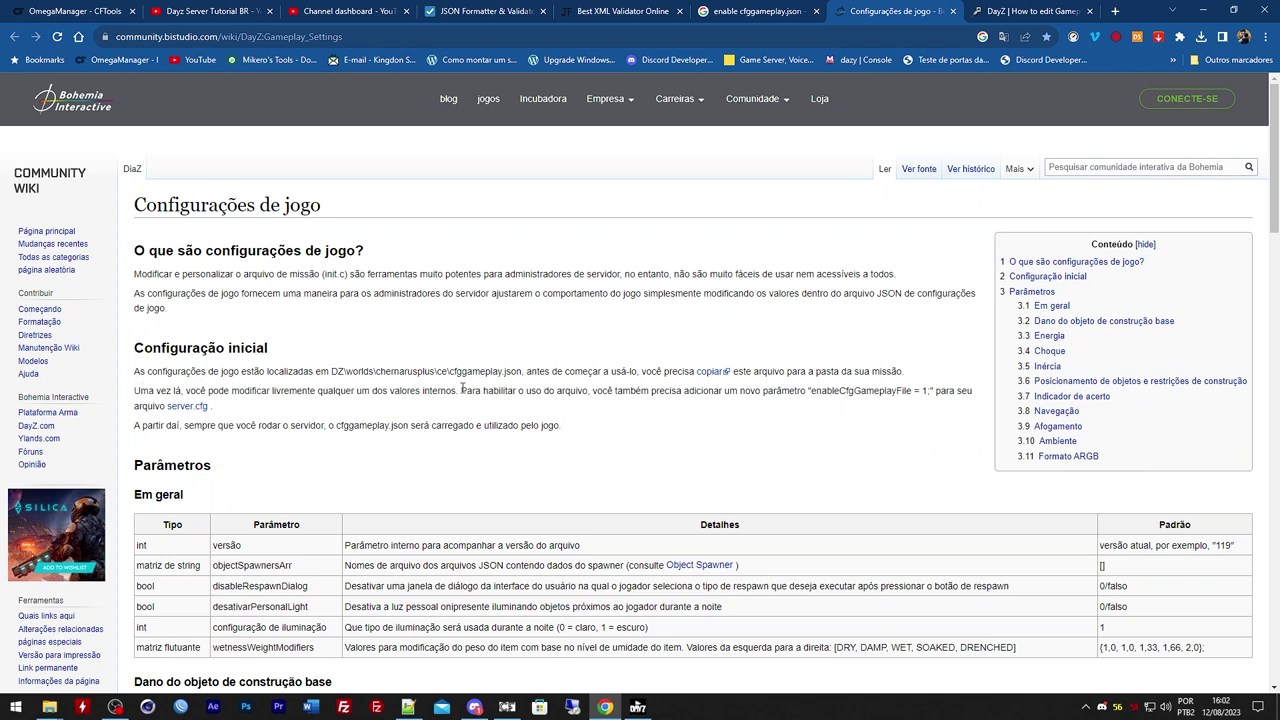
Paste the wiki's Portuguese instruction sentence into the Discord draft, changing 'para' to 'no'
drag(461, 390, 168, 413)
key(ctrl+c)
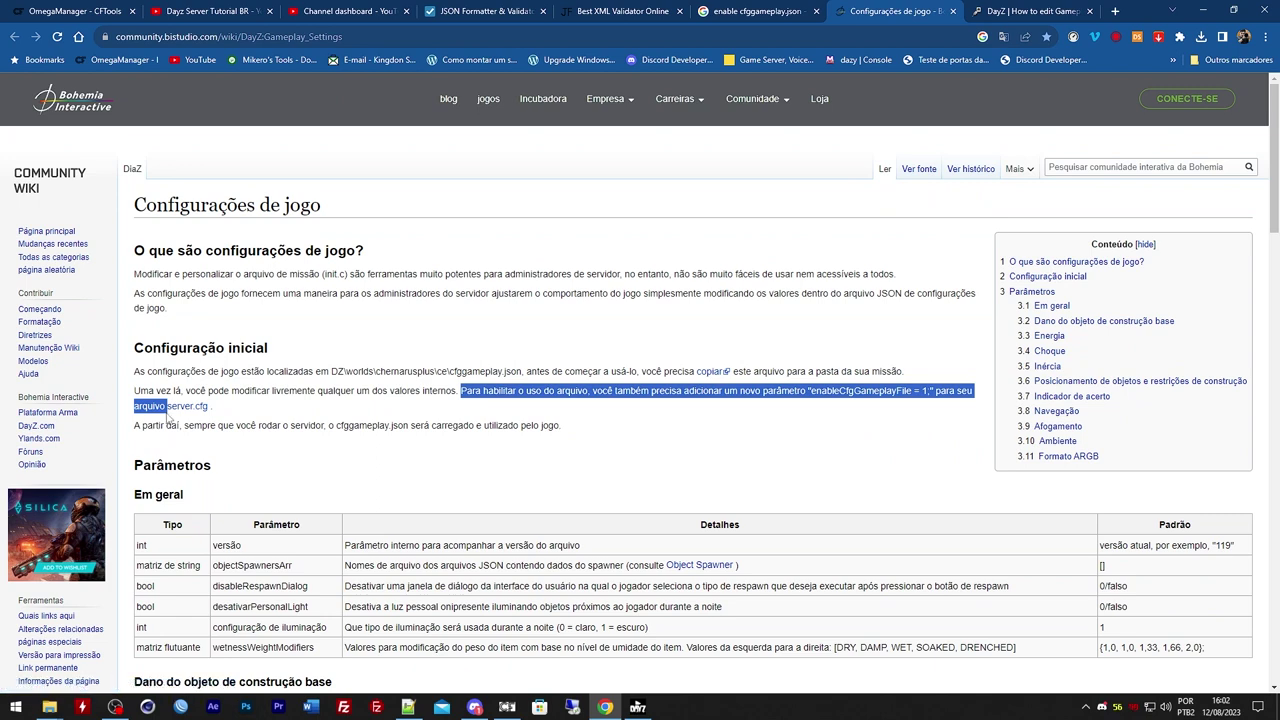
click(1172, 10)
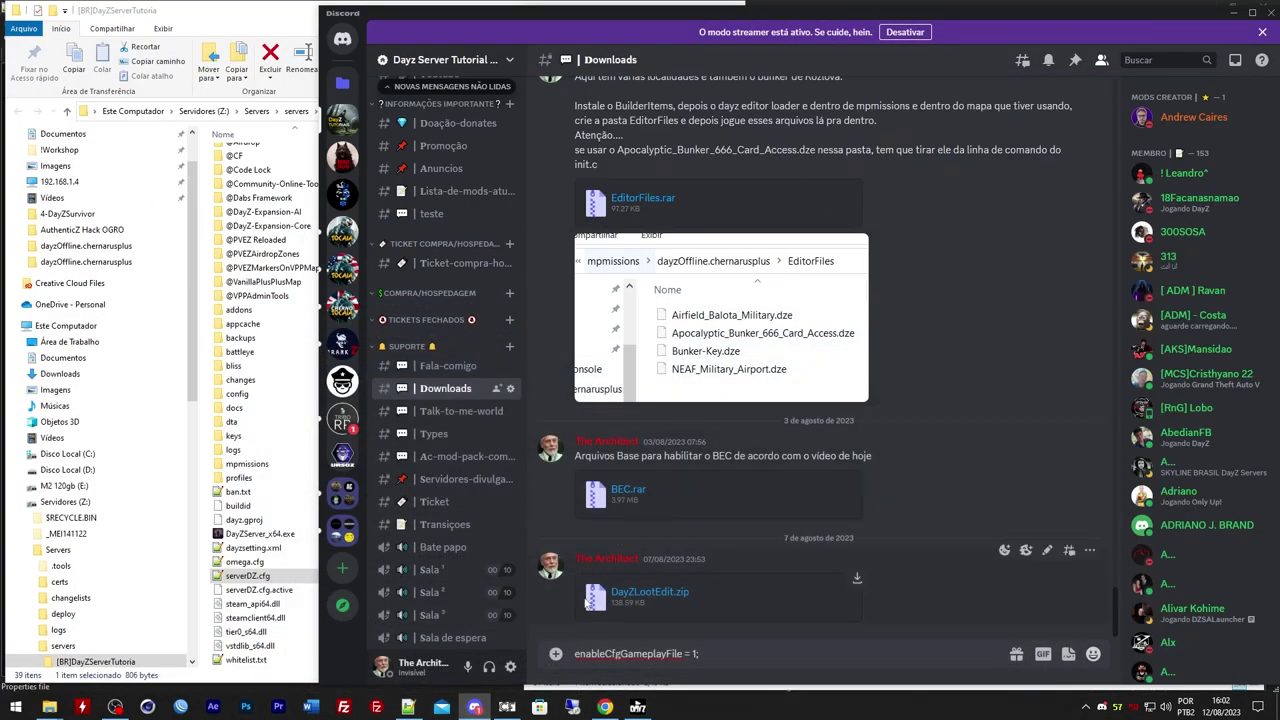
click(576, 654)
key(ctrl+v)
key(shift+Return)
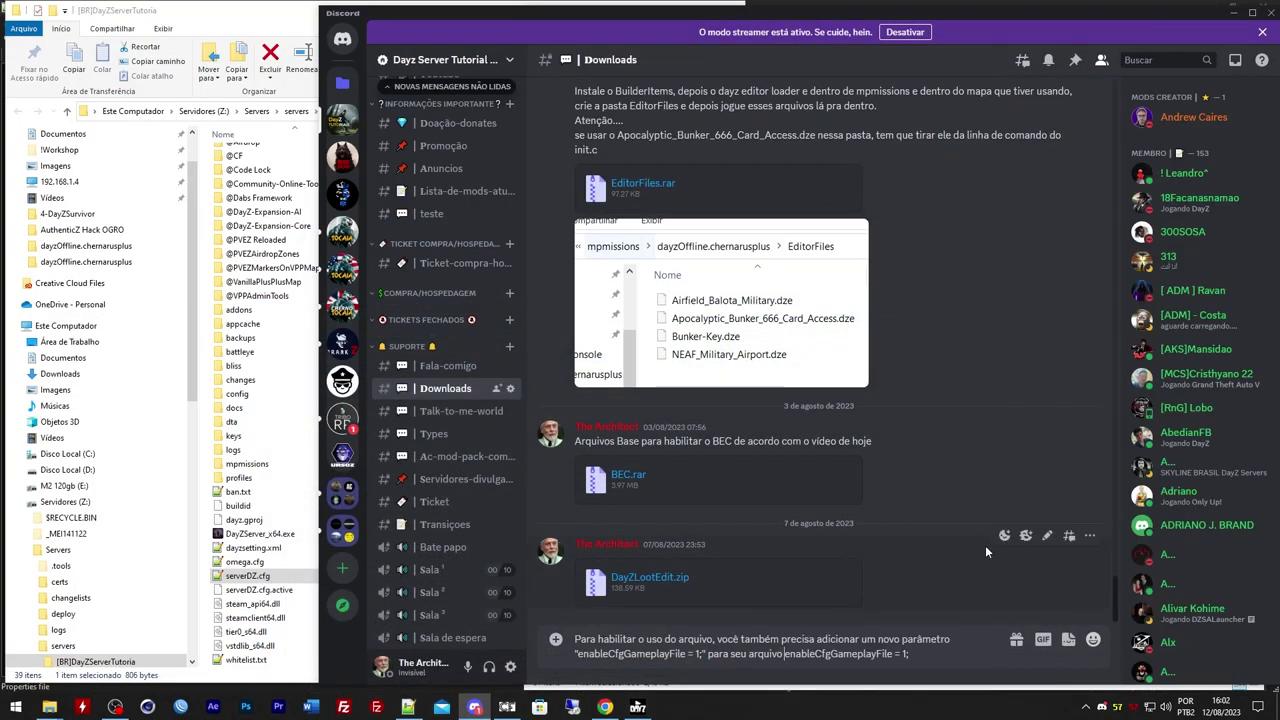
key(Up)
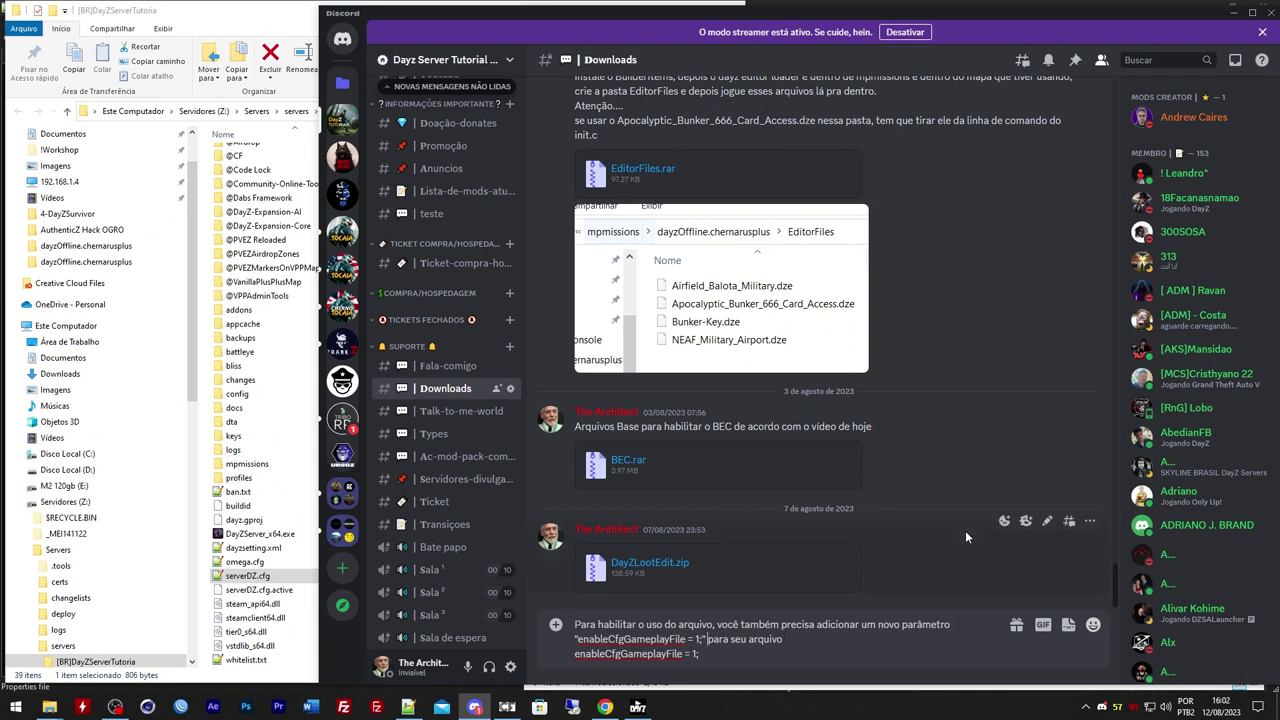
key(Delete)
key(Delete)
key(Delete)
key(Delete)
key(Delete)
text(no)
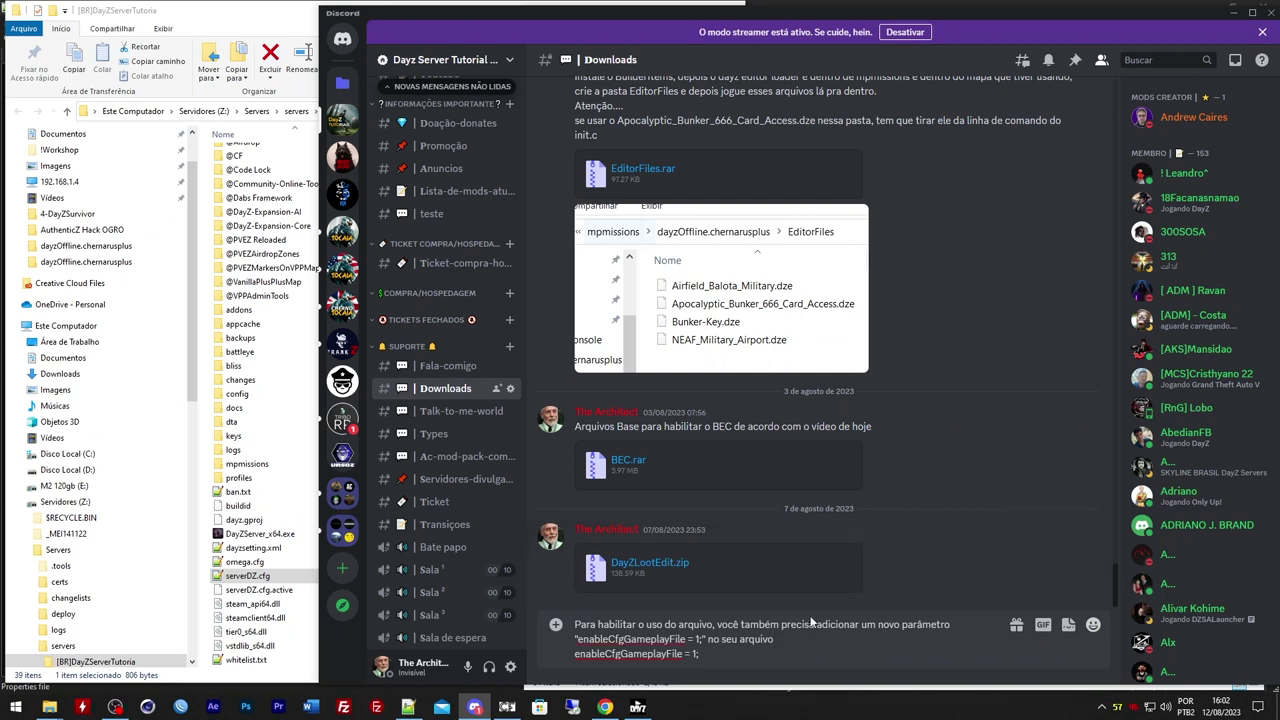
Add the serverDZ.cfg file name and a new line 'Segue a linha de comando' to the draft
mouse_move(49, 707)
click(133, 640)
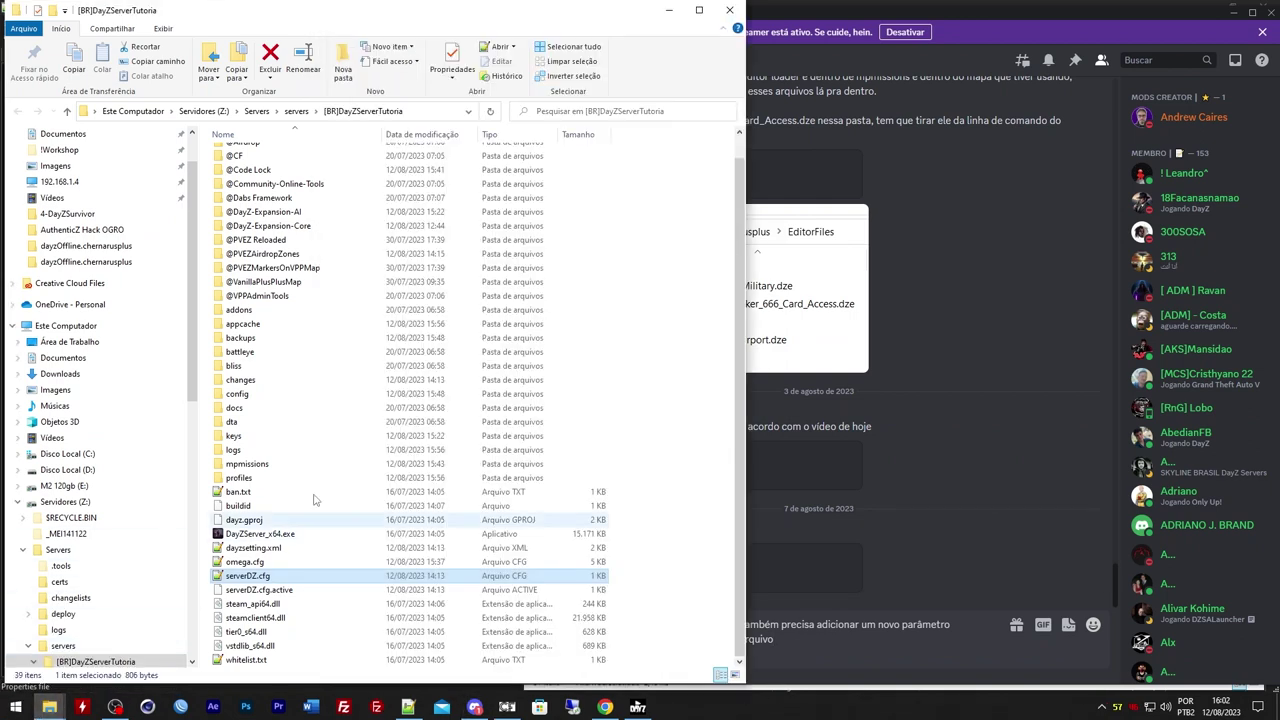
key(F2)
key(ctrl+c)
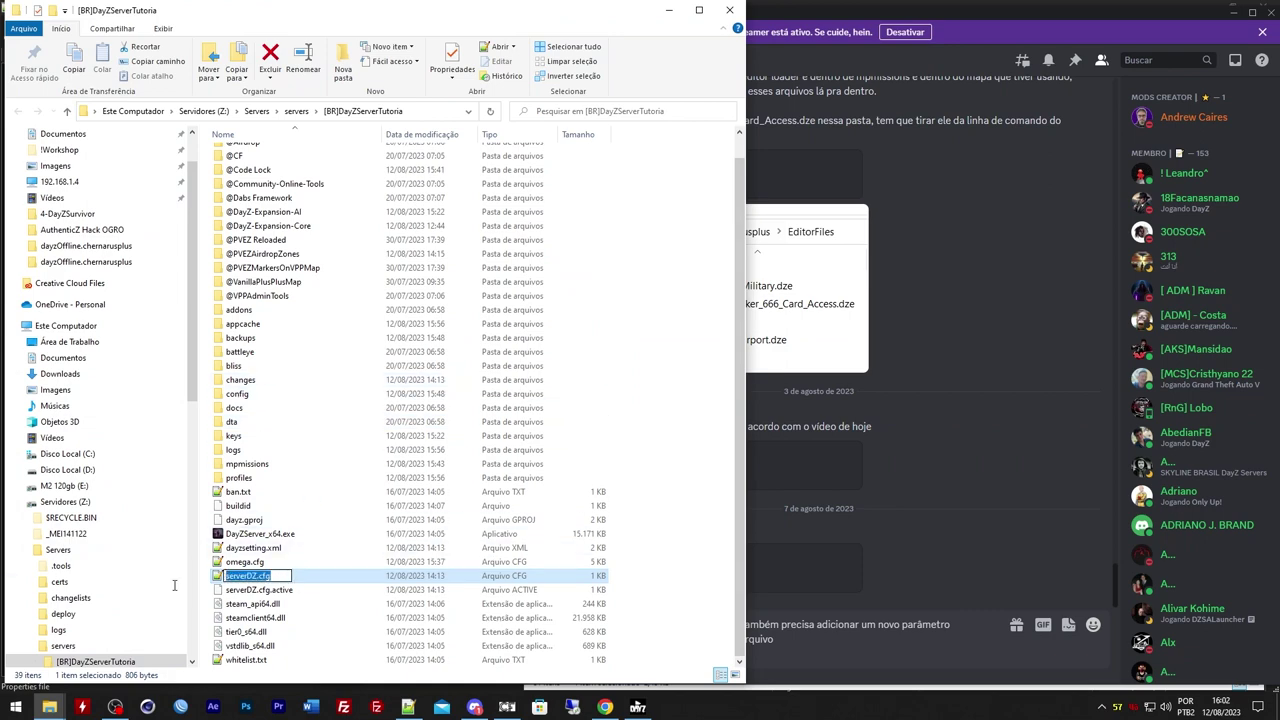
click(796, 655)
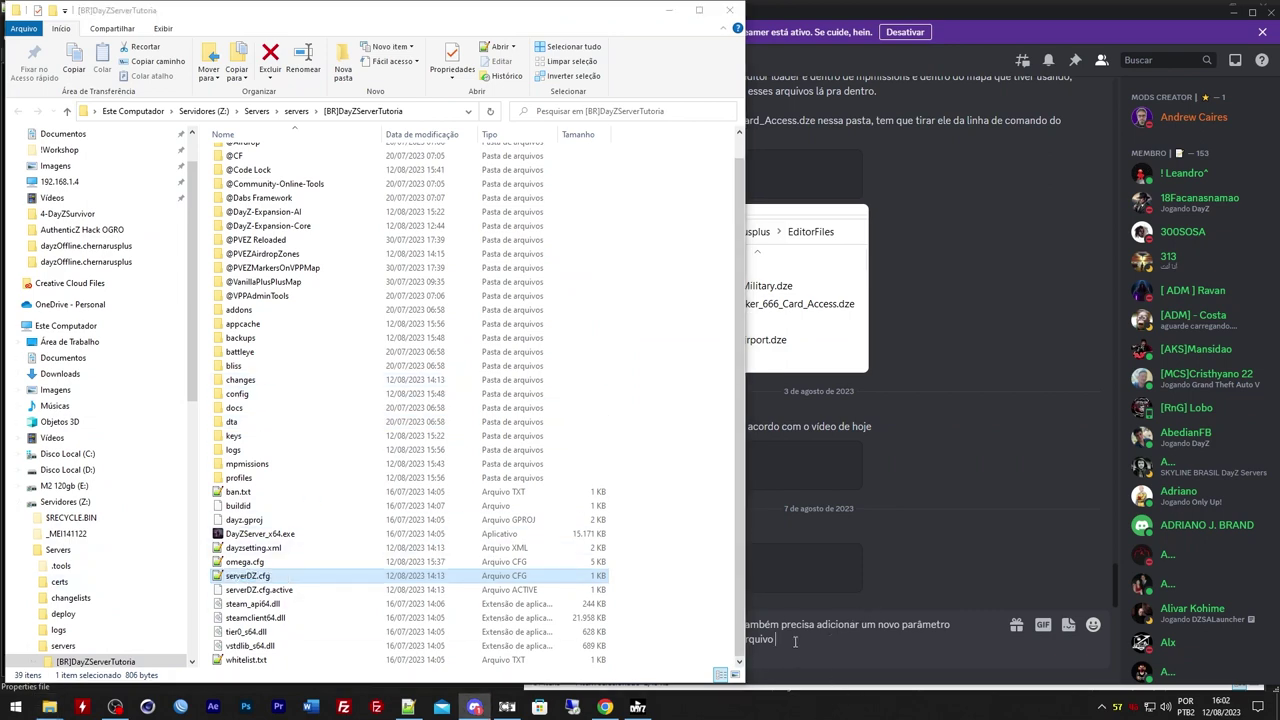
click(670, 9)
key(ctrl+v)
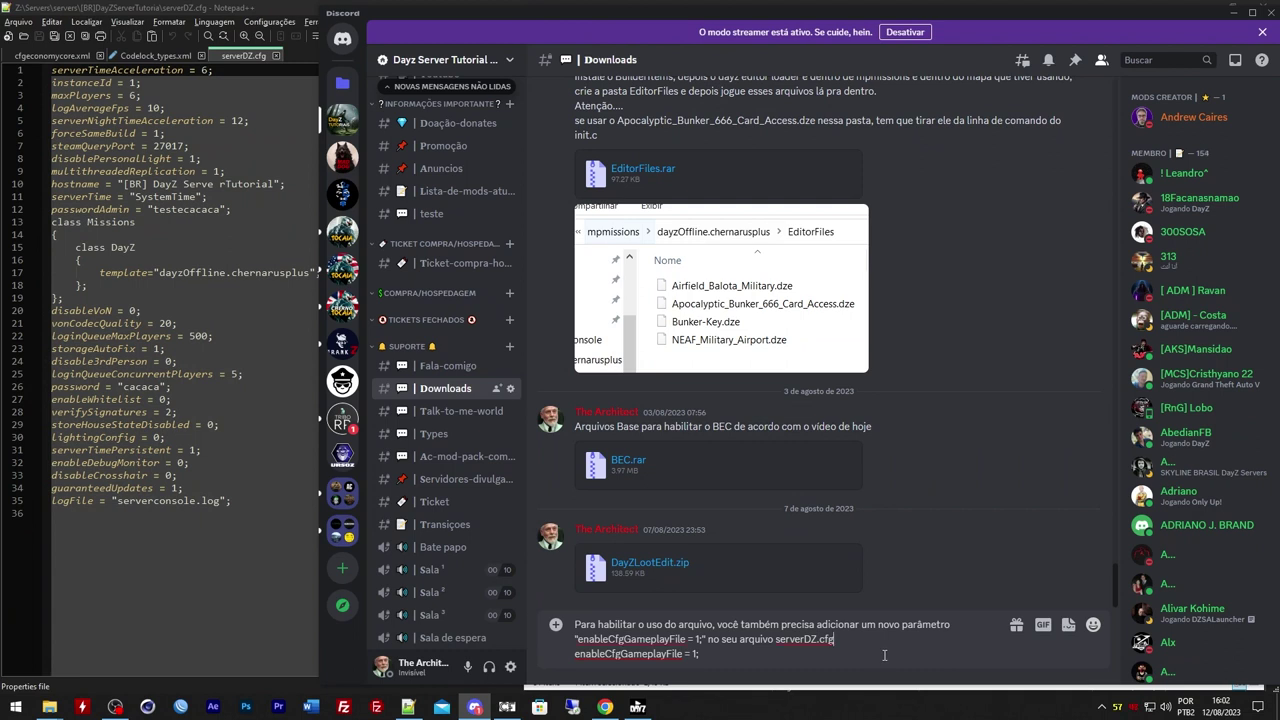
text(.)
key(shift+Return)
key(shift+Return)
text(Seg)
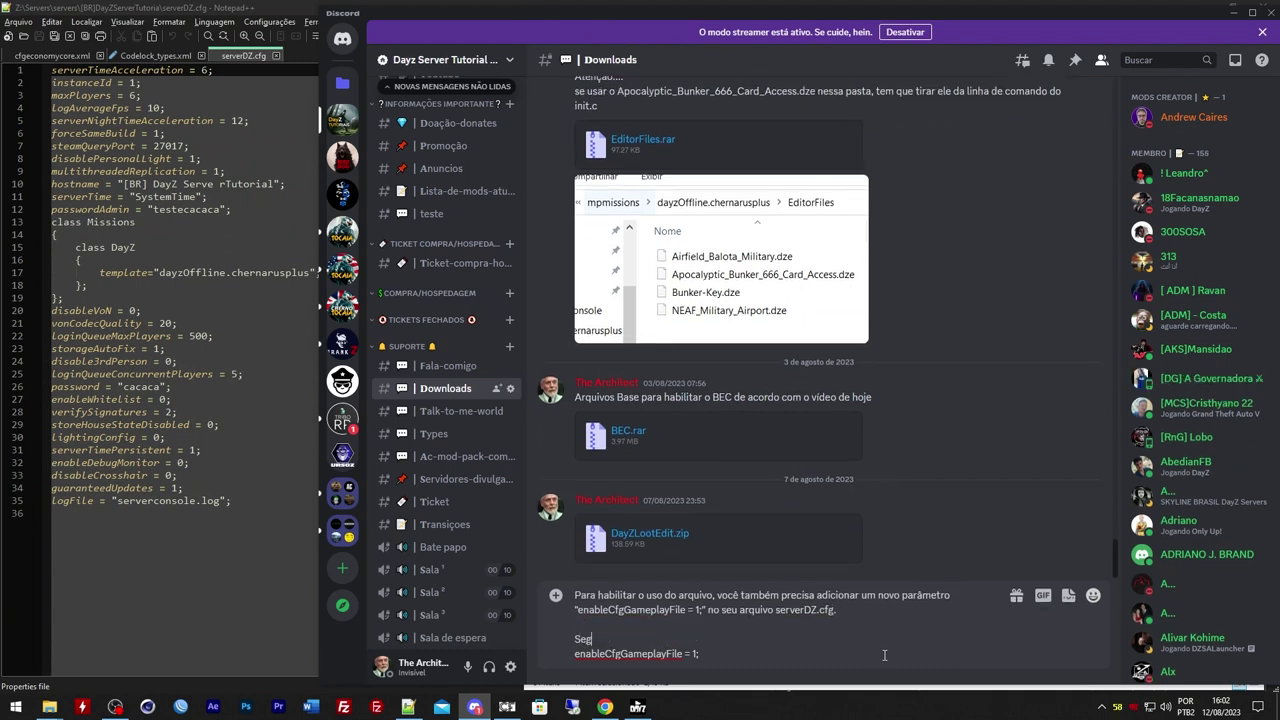
text(ue a linha de comando)
key(shift+Return)
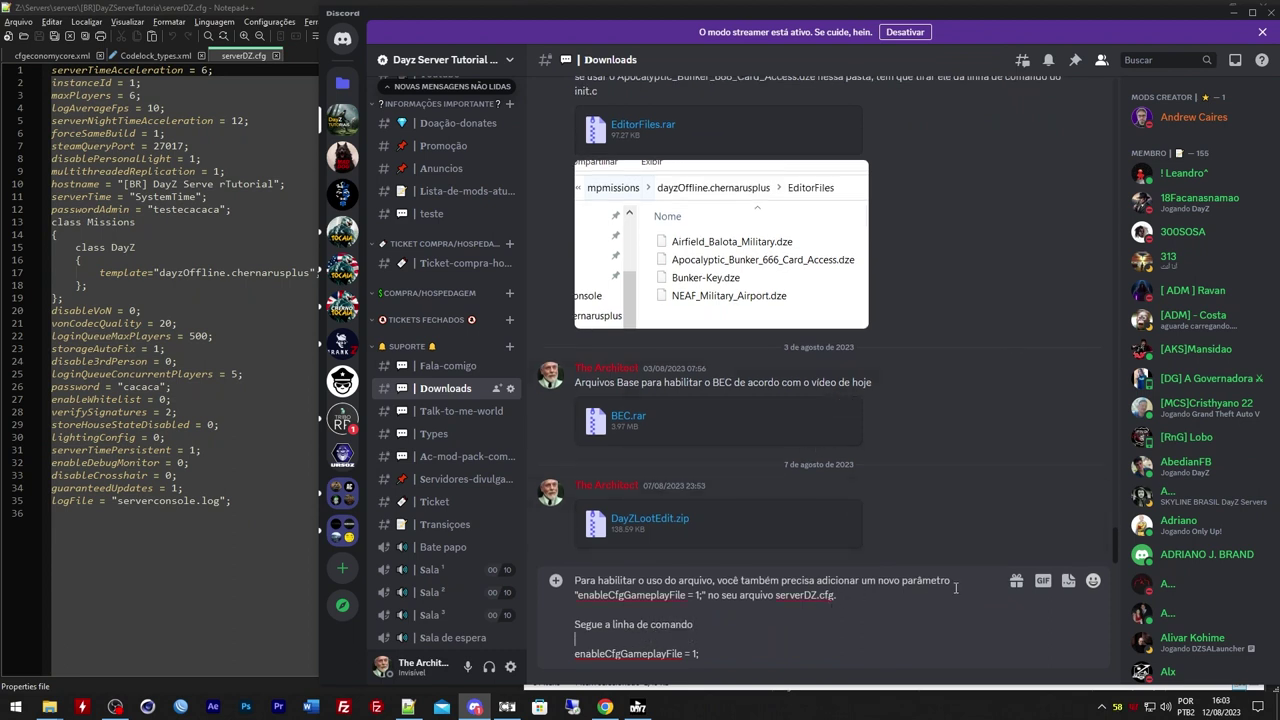
Remove the quoted parameter from the sentence and copy the enableCfgGameplayFile = 1; line
drag(951, 585, 705, 598)
key(BackSpace)
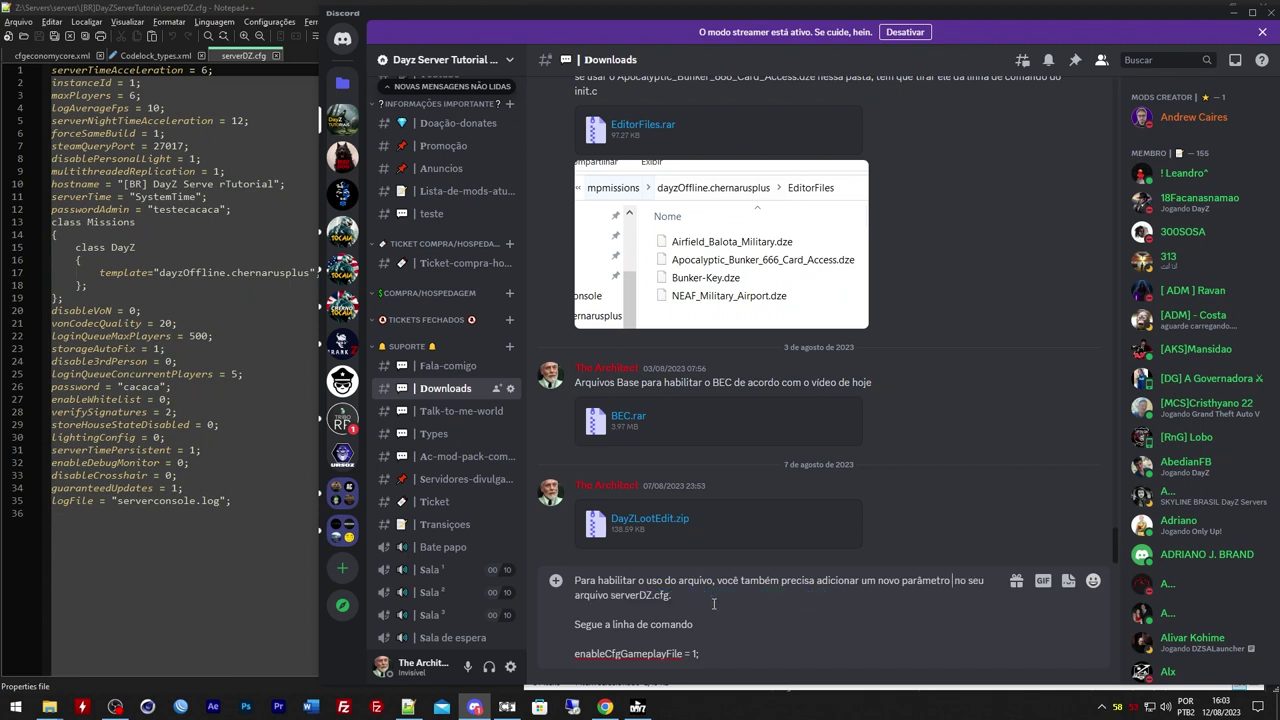
key(BackSpace)
drag(701, 653, 576, 661)
key(ctrl+c)
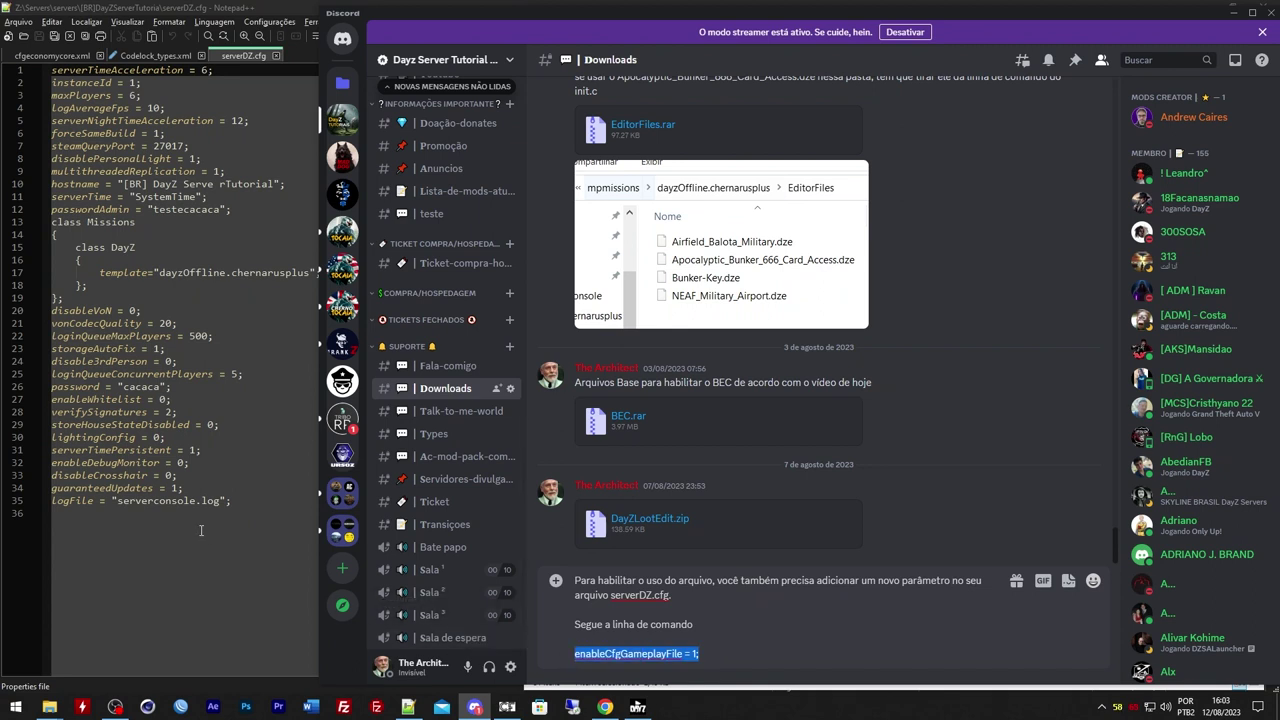
click(252, 500)
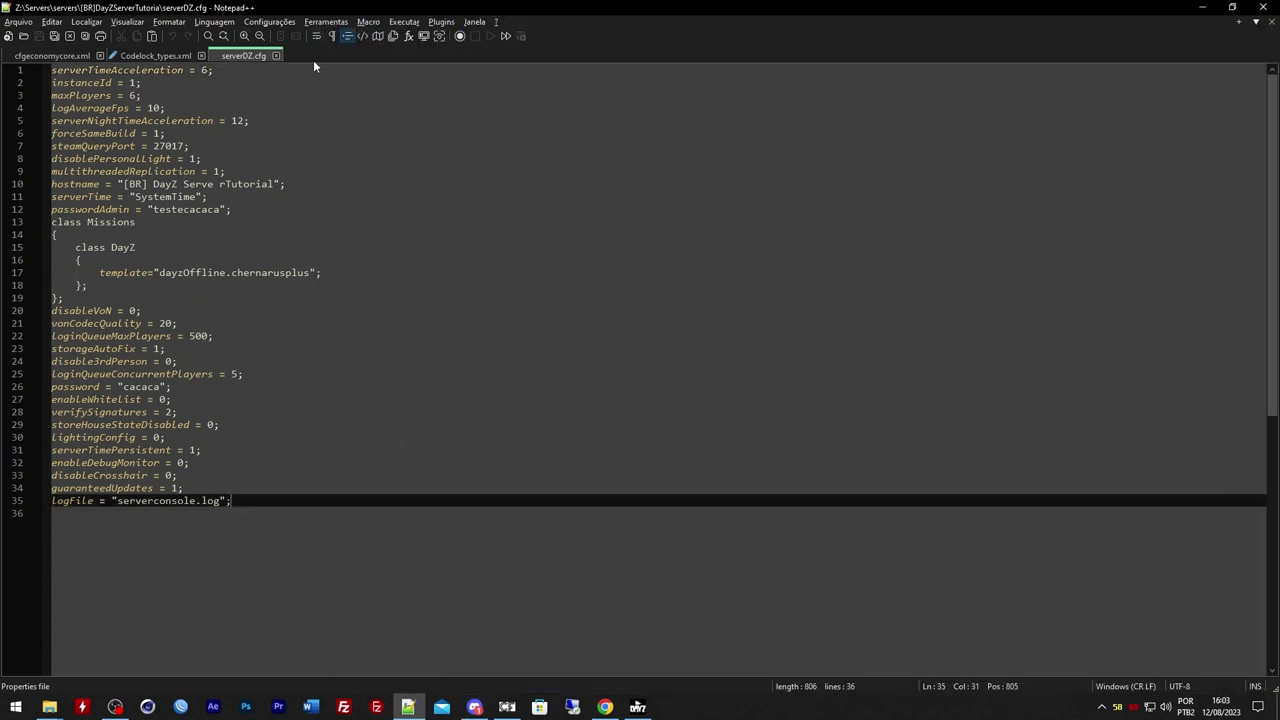
Add enableCfgGameplayFile = 1; as line 36, after the logFile line in serverDZ.cfg
double_click(160, 146)
click(200, 184)
double_click(200, 184)
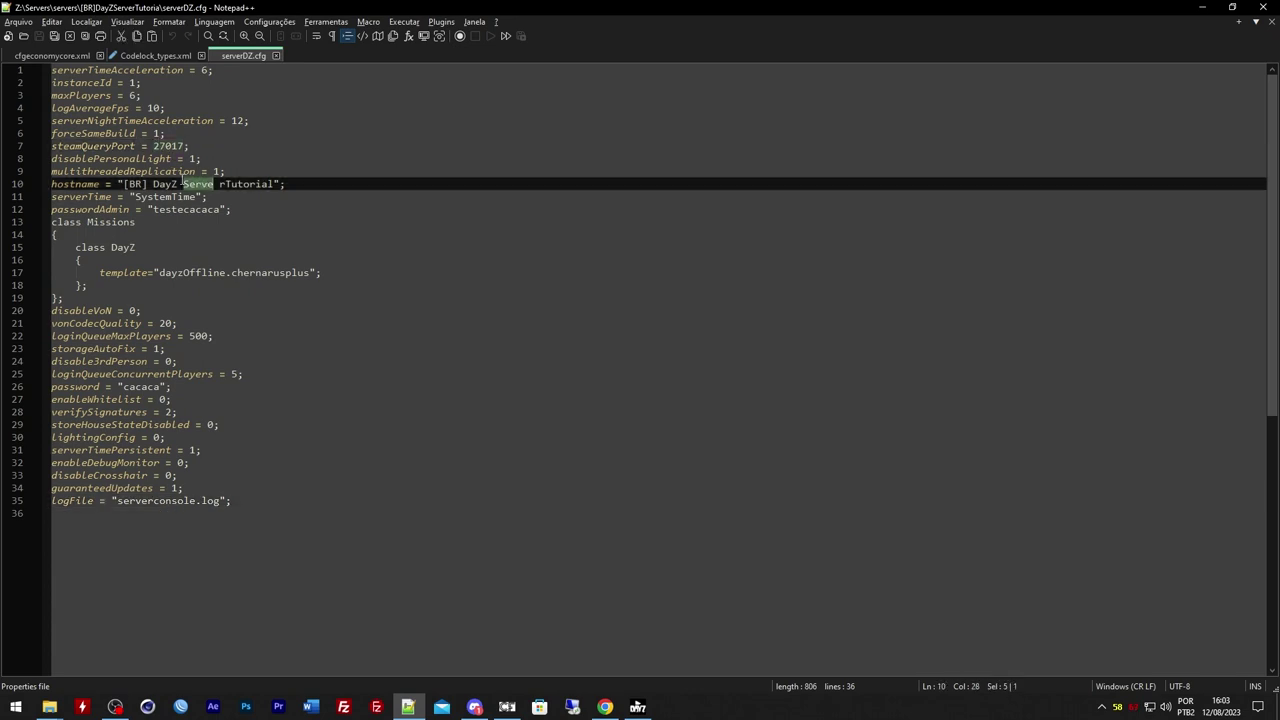
click(172, 196)
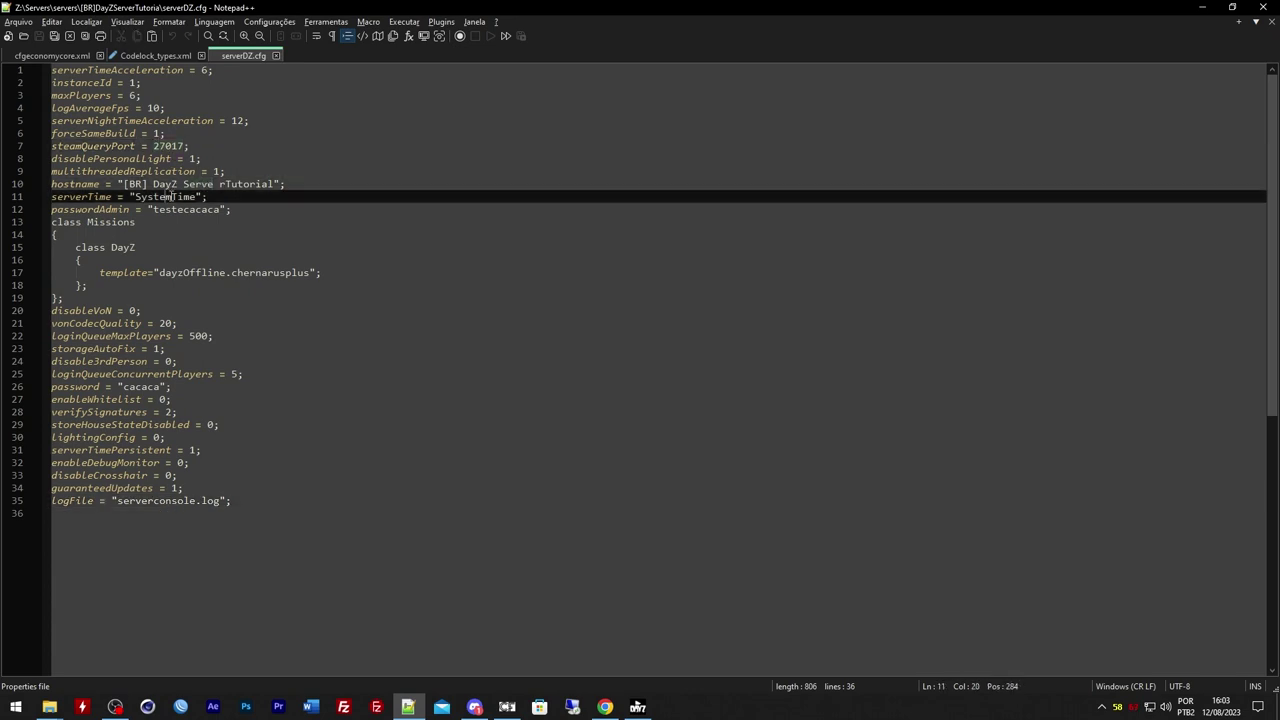
click(271, 498)
key(Return)
key(ctrl+v)
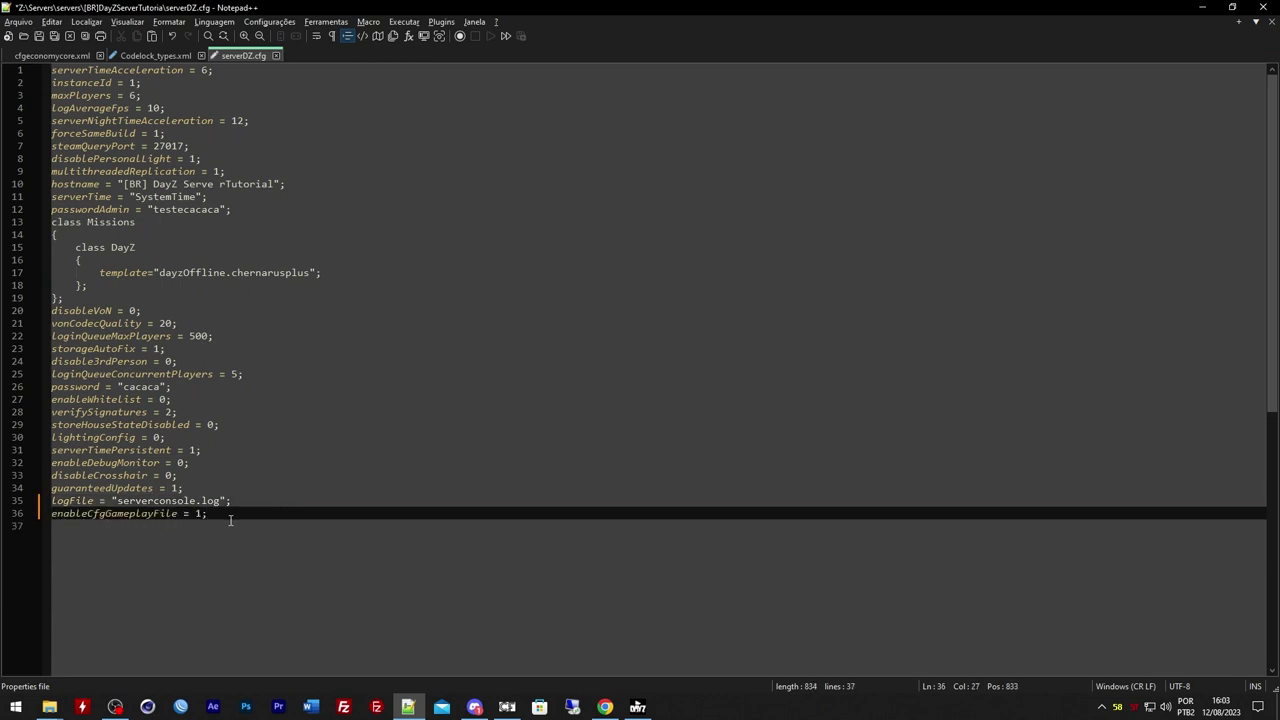
Save serverDZ.cfg and snip a screenshot of its config lines
click(39, 37)
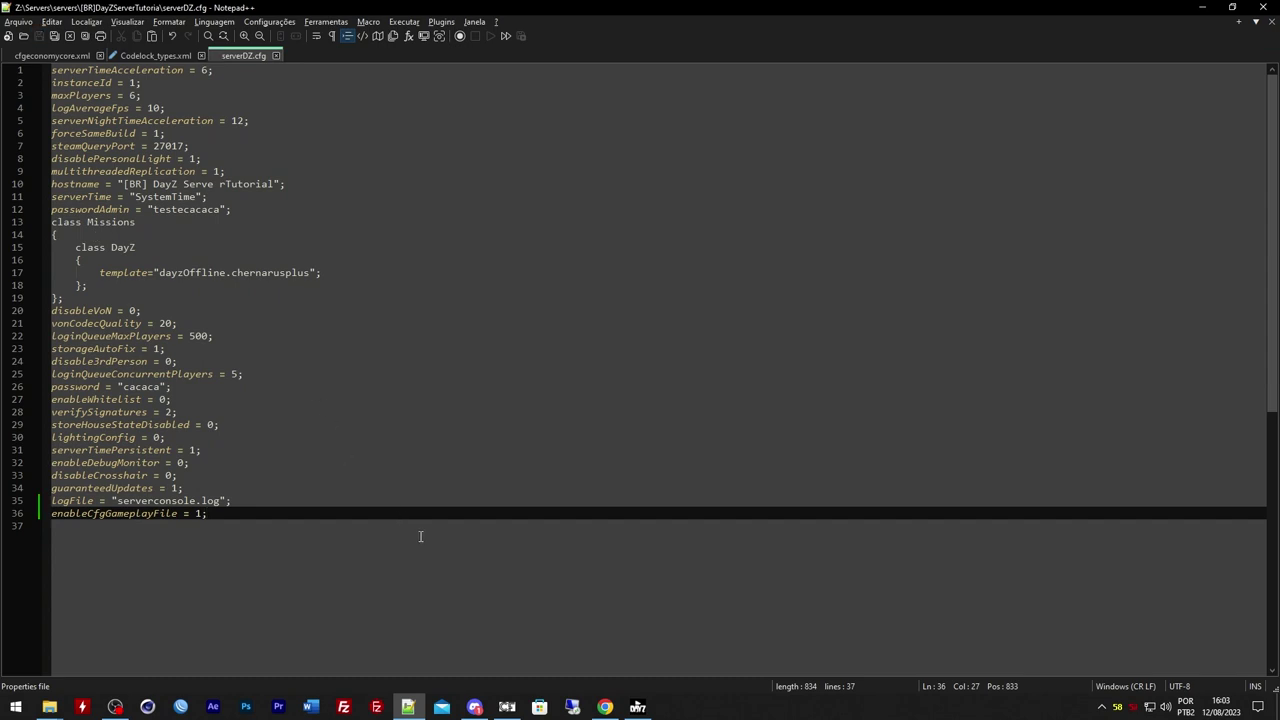
key(super+shift+s)
drag(354, 576, 0, 222)
Circle lines 34–36 in red on the snip and attach it to the Discord draft
click(1106, 554)
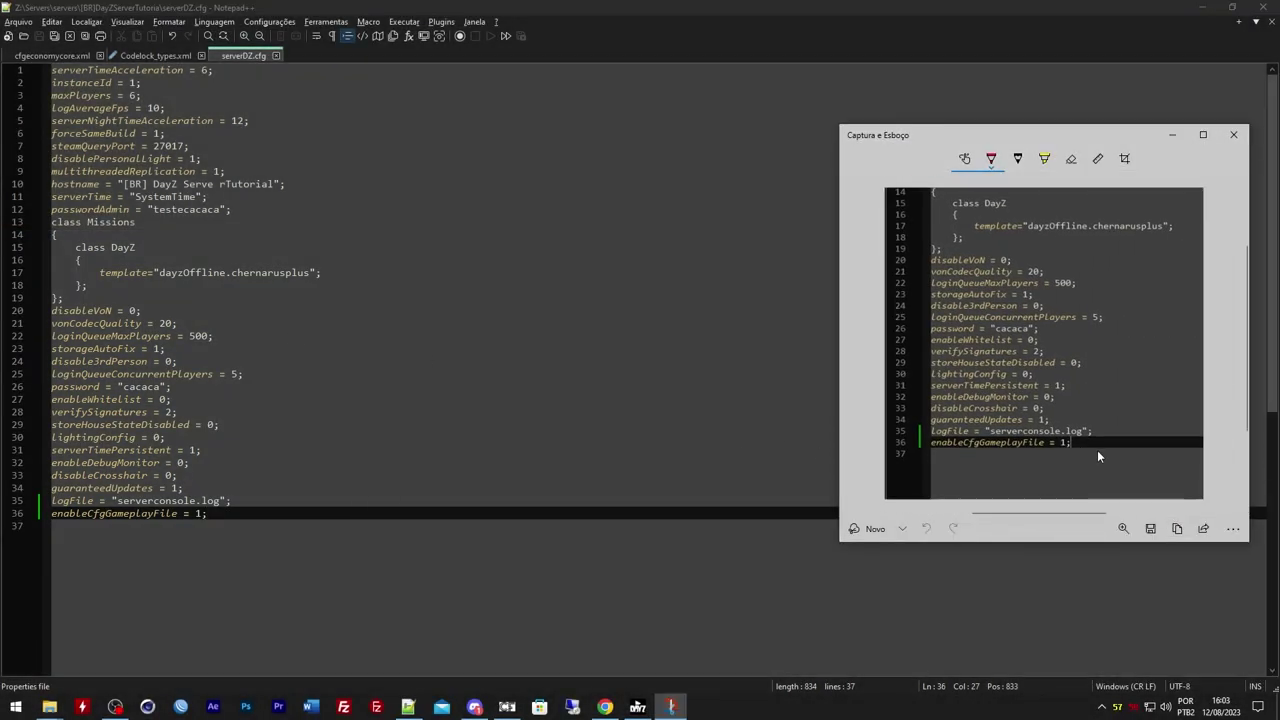
mouse_move(920, 440)
mouse_down()
mouse_move(1015, 414)
mouse_move(1101, 444)
mouse_up()
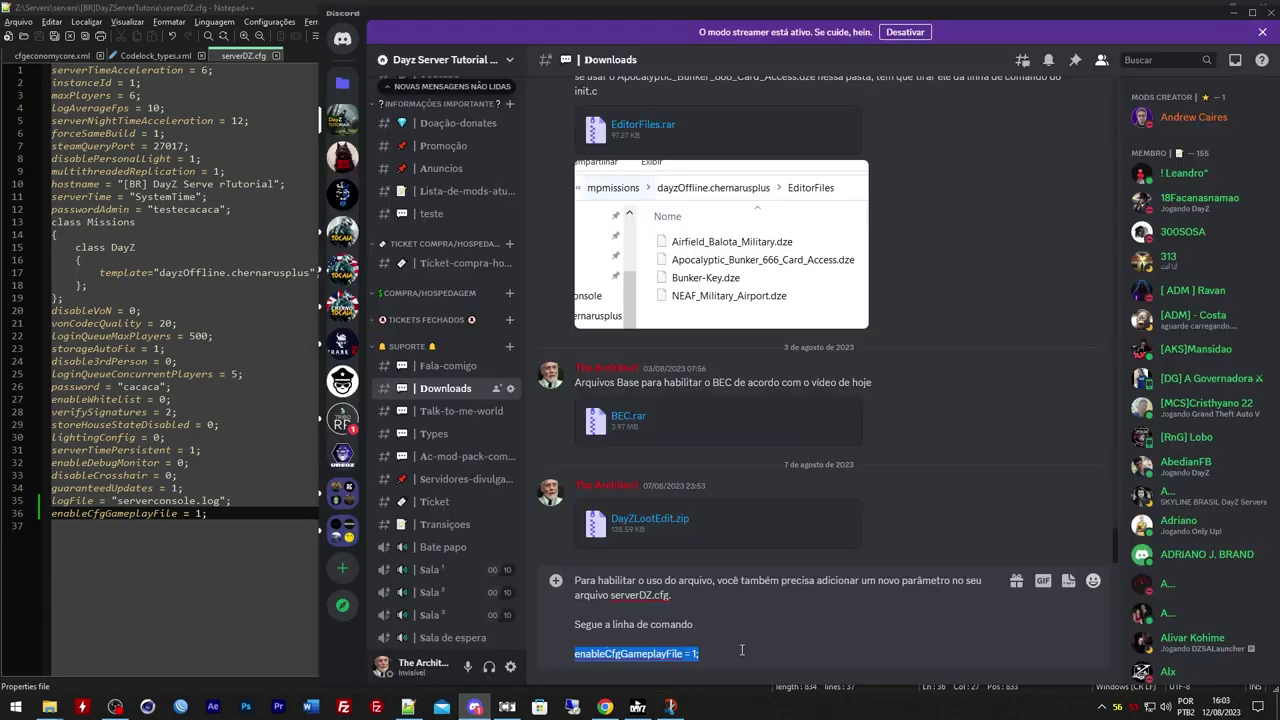
key(ctrl+v)
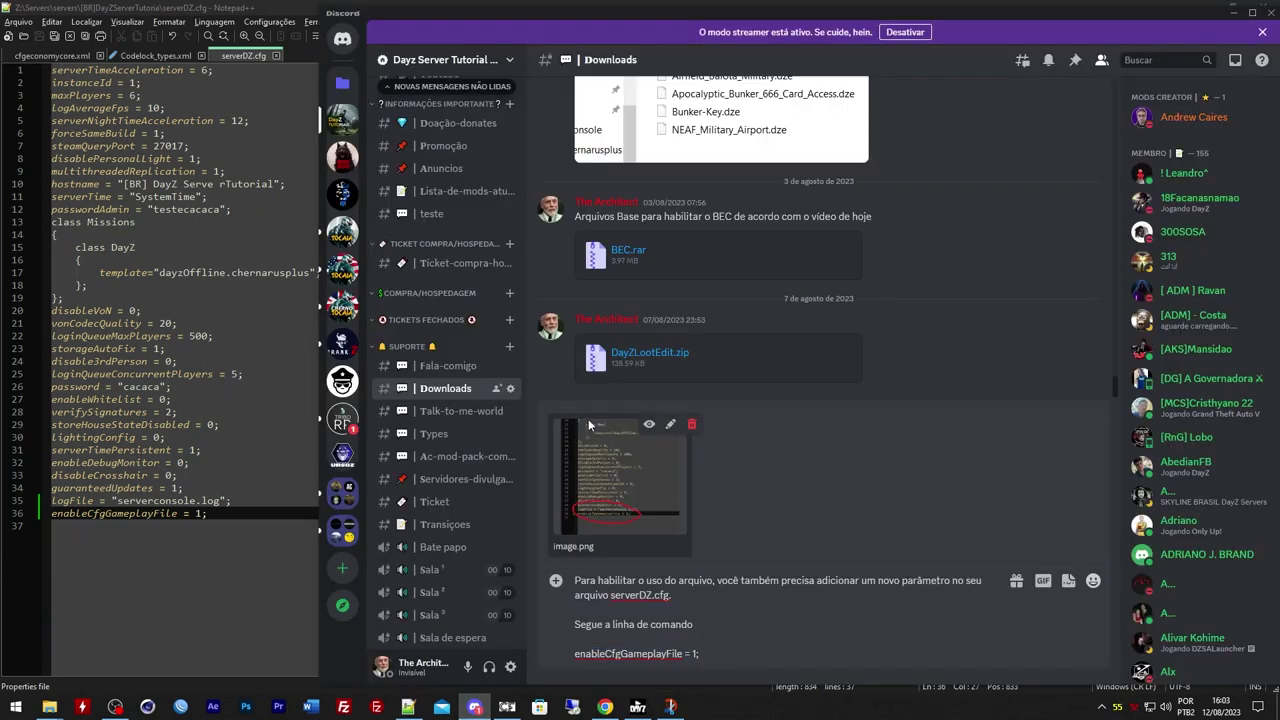
Start the message with 'Arquivo demostrando a aula de hoje.' followed by a blank line
click(576, 581)
text(Arquivo)
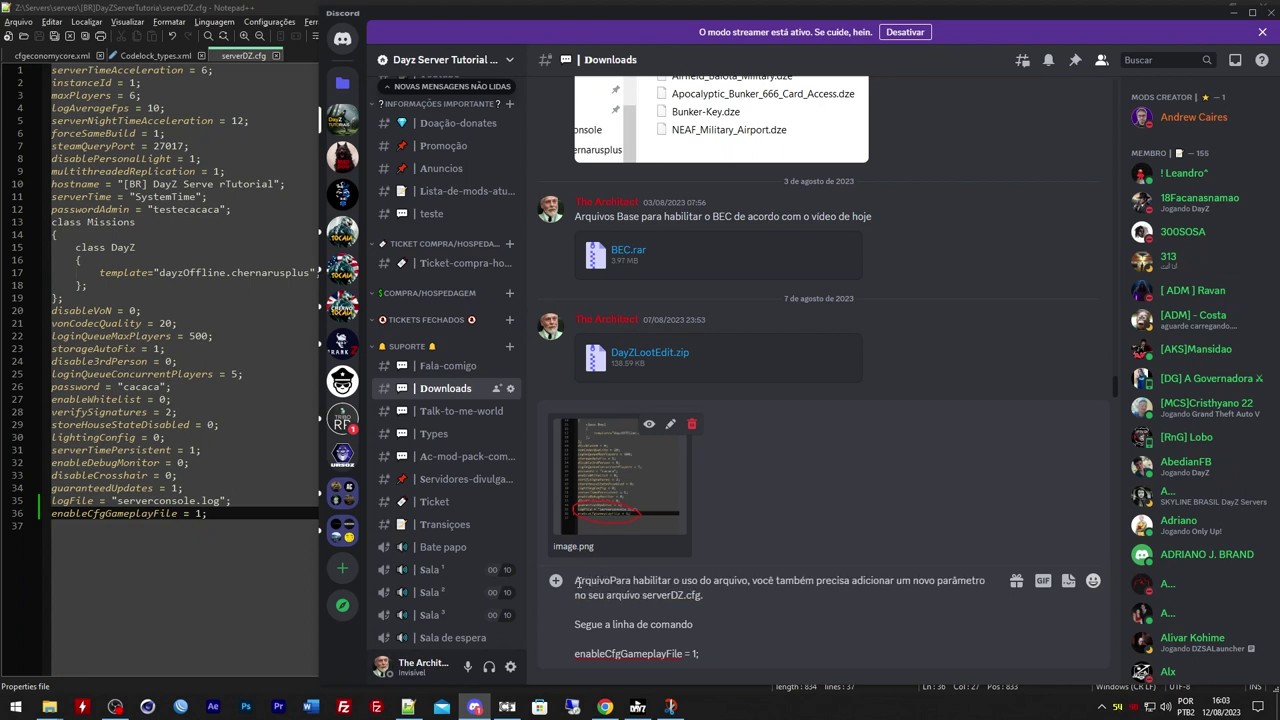
text( demostrando)
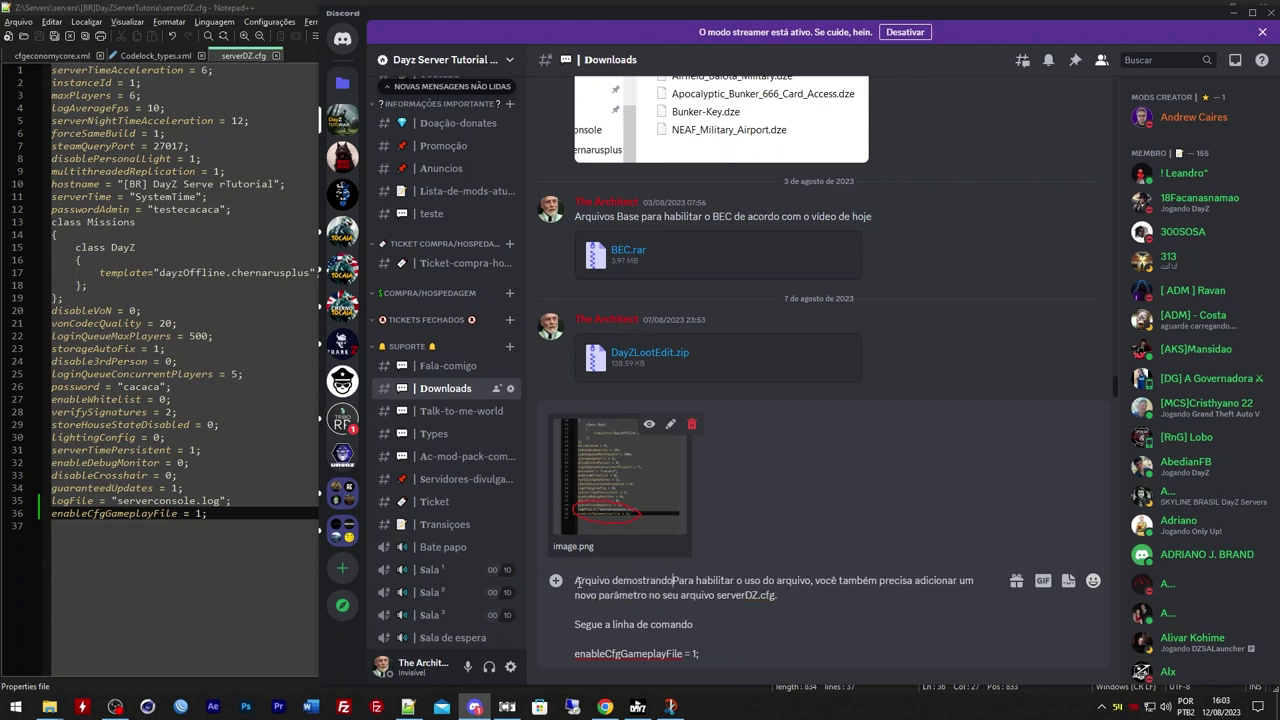
text( a au)
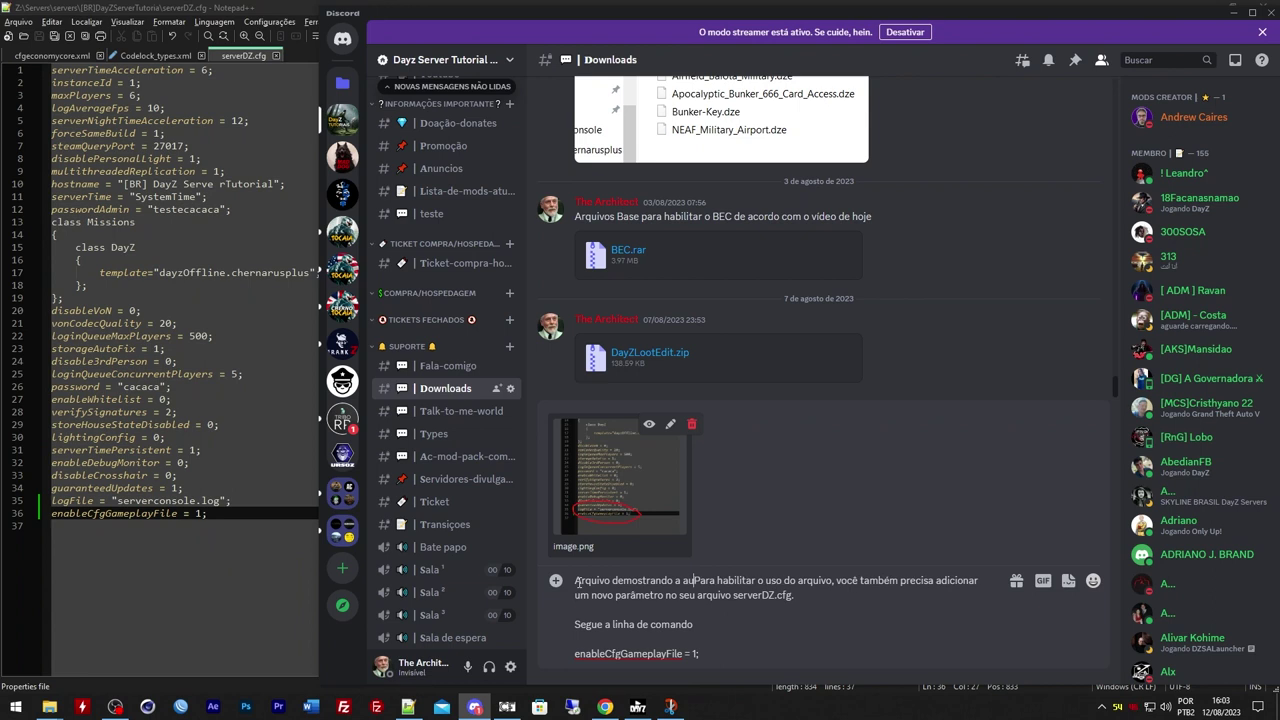
text(la de hoje.)
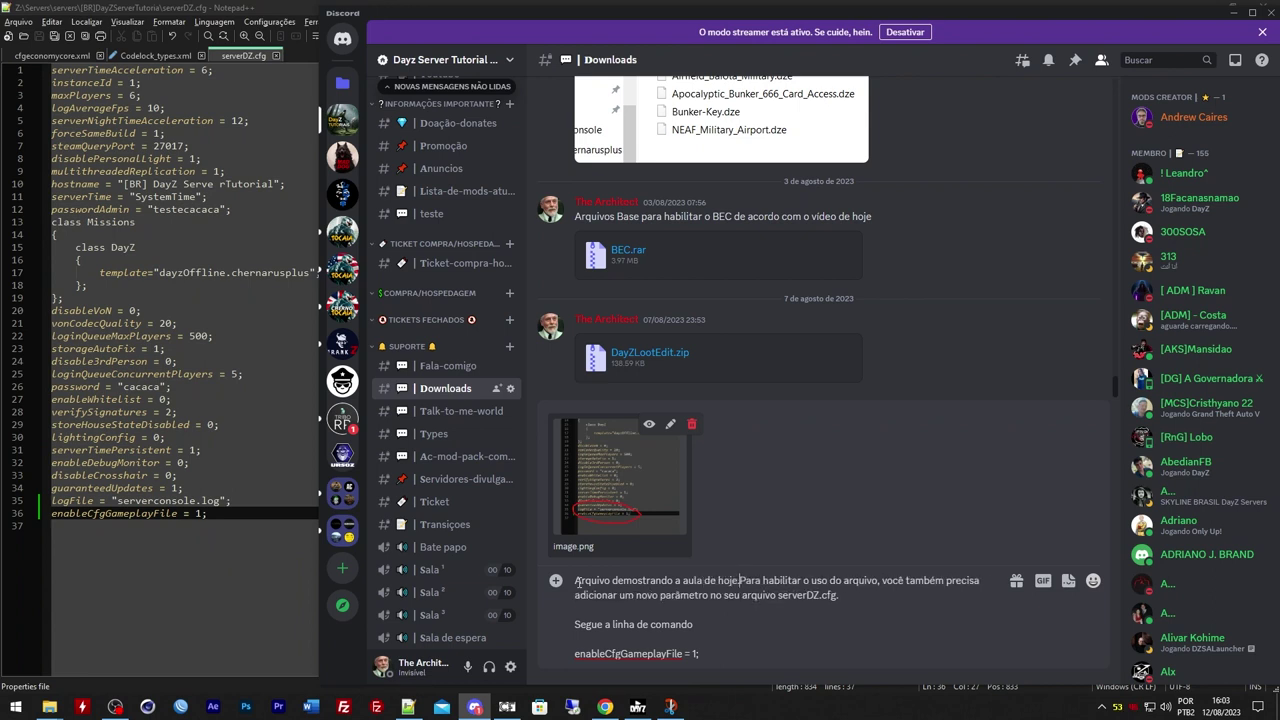
key(shift+Return)
key(shift+Return)
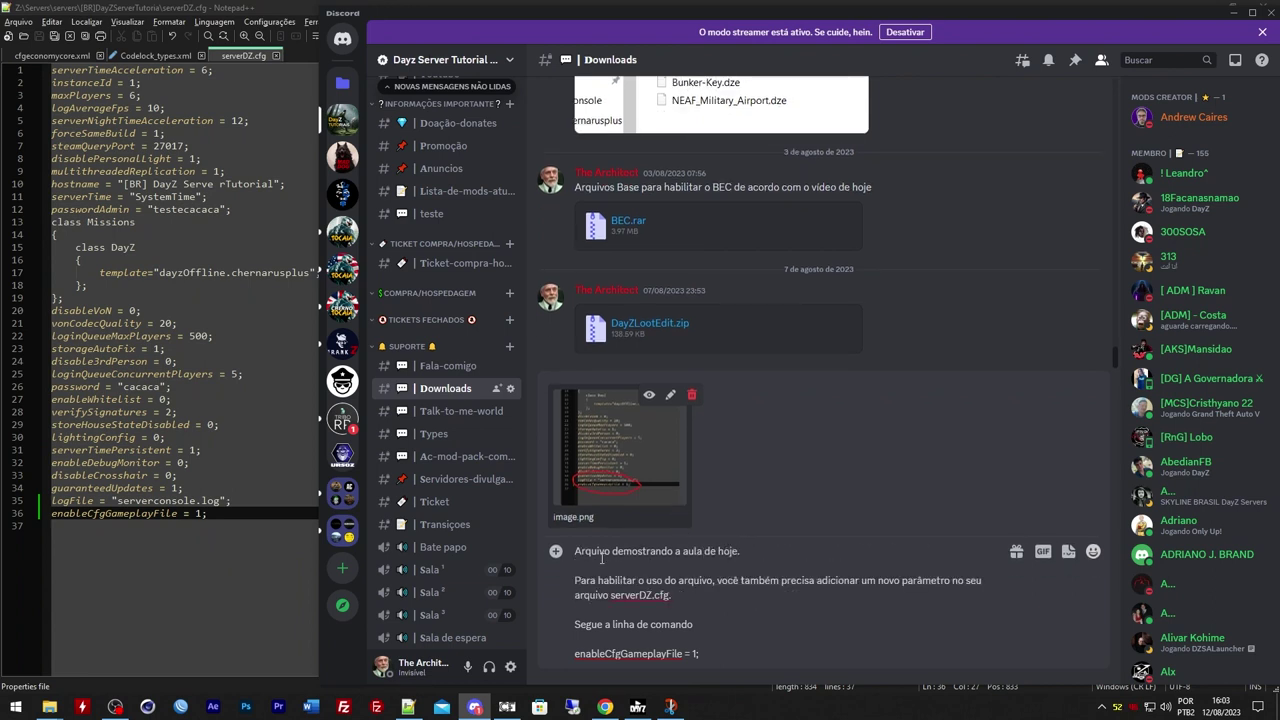
click(235, 8)
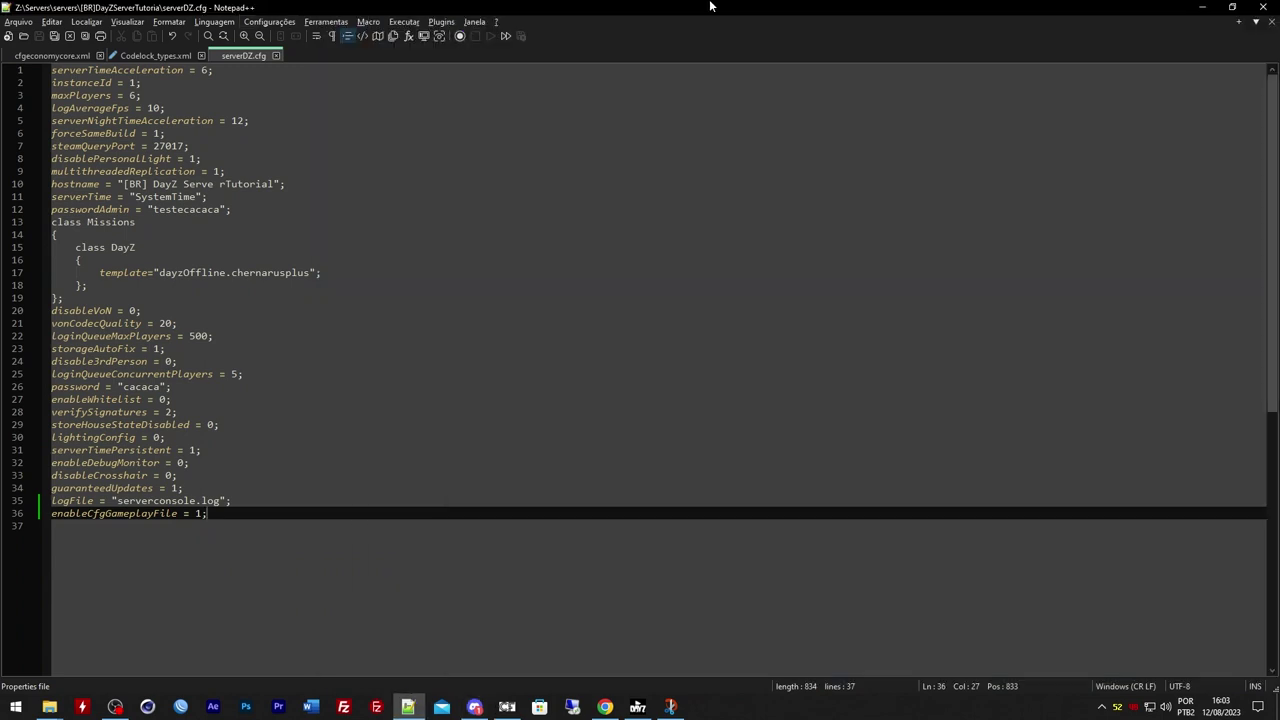
Close the extra wiki, validator and formatter tabs in Chrome, leaving OmegaManager
click(1214, 8)
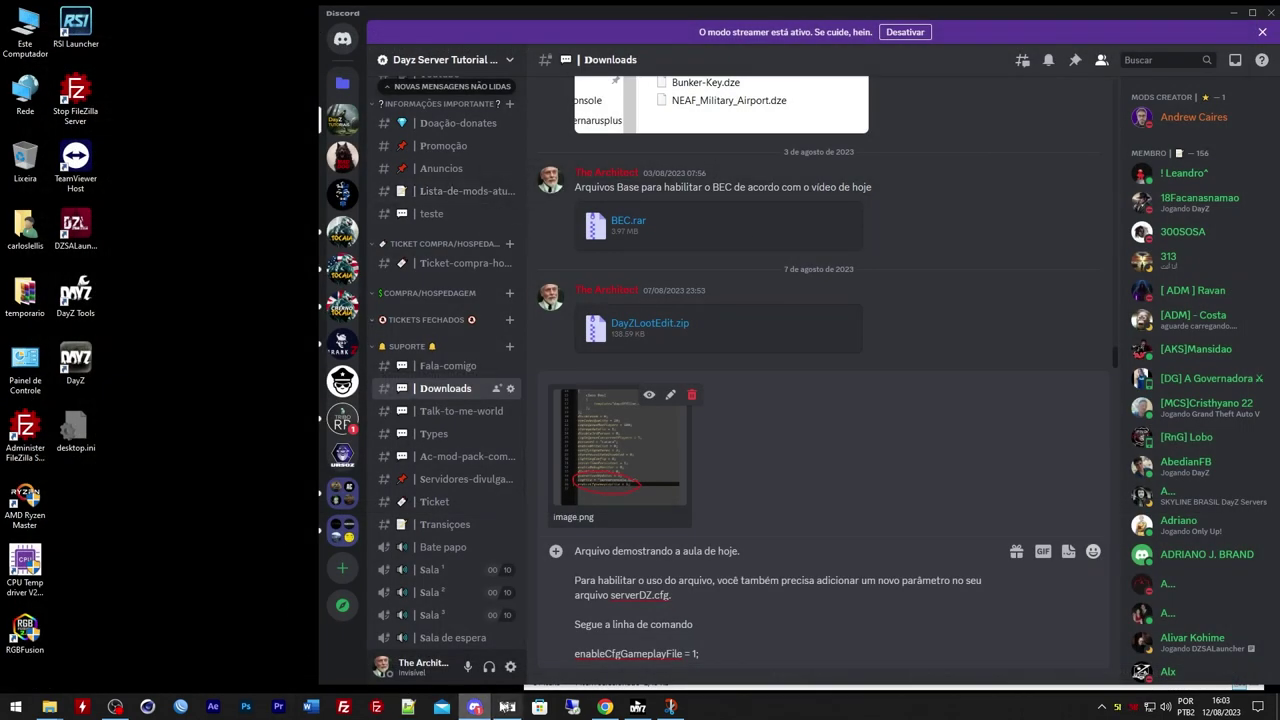
click(605, 707)
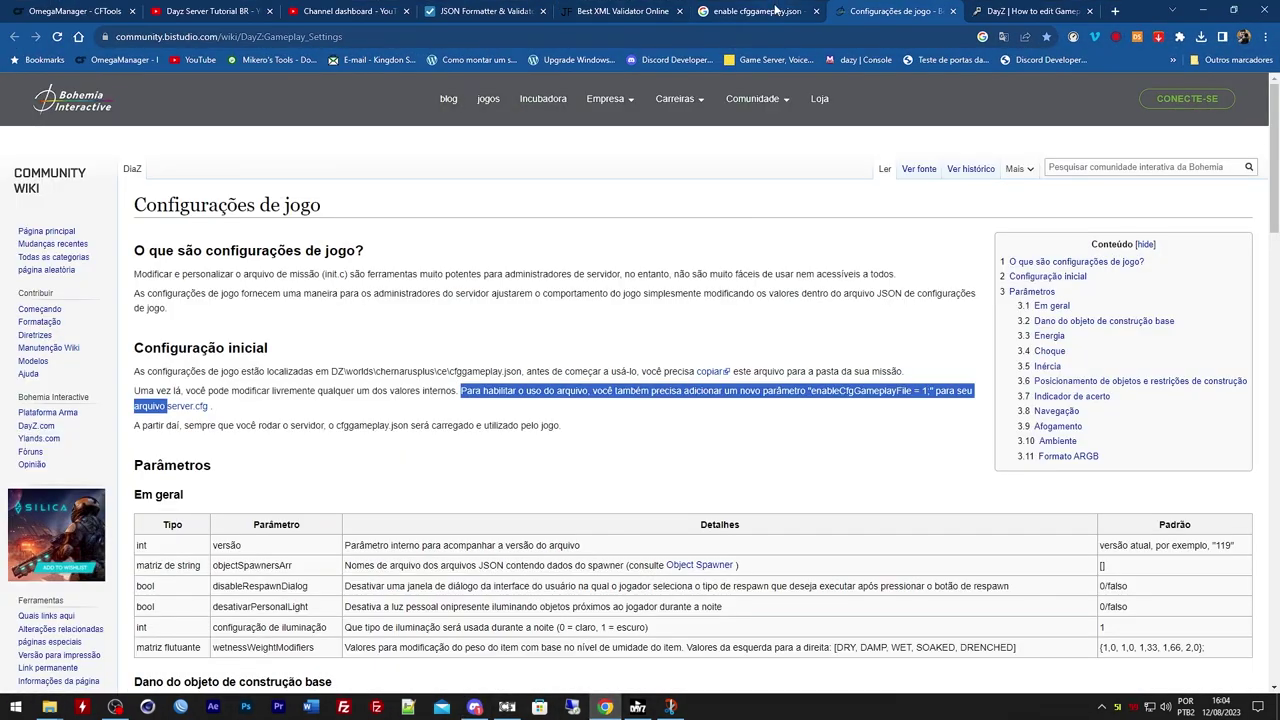
key(ctrl+w)
key(ctrl+w)
key(ctrl+w)
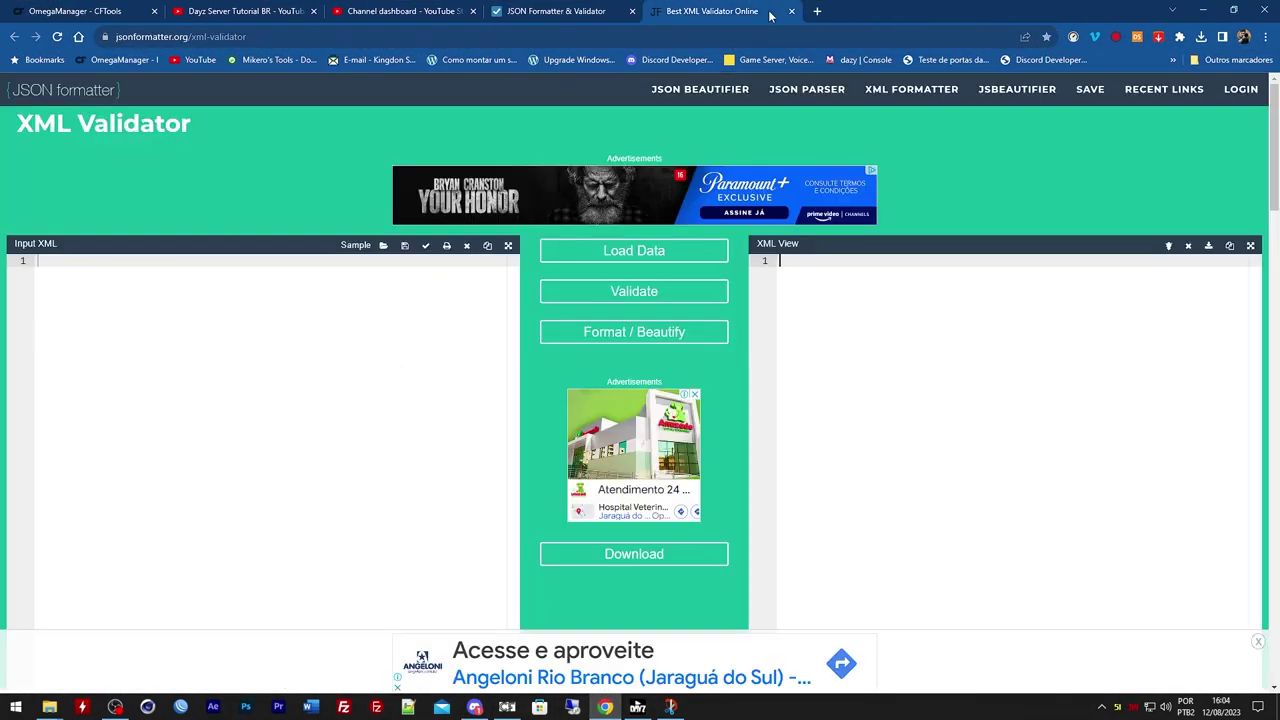
key(ctrl+w)
key(ctrl+w)
key(ctrl+1)
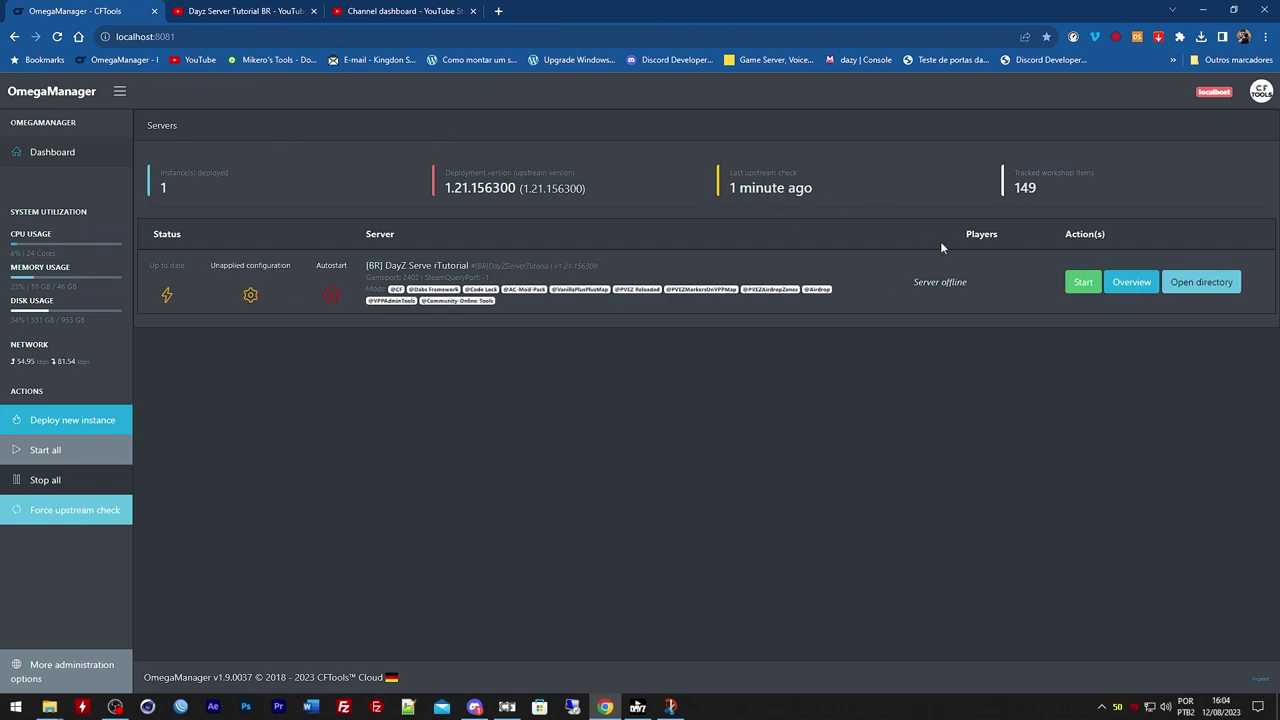
Start the tutorial DayZ server in OmegaManager, minimize the browser and dismiss Discord's streamer banner
click(1081, 283)
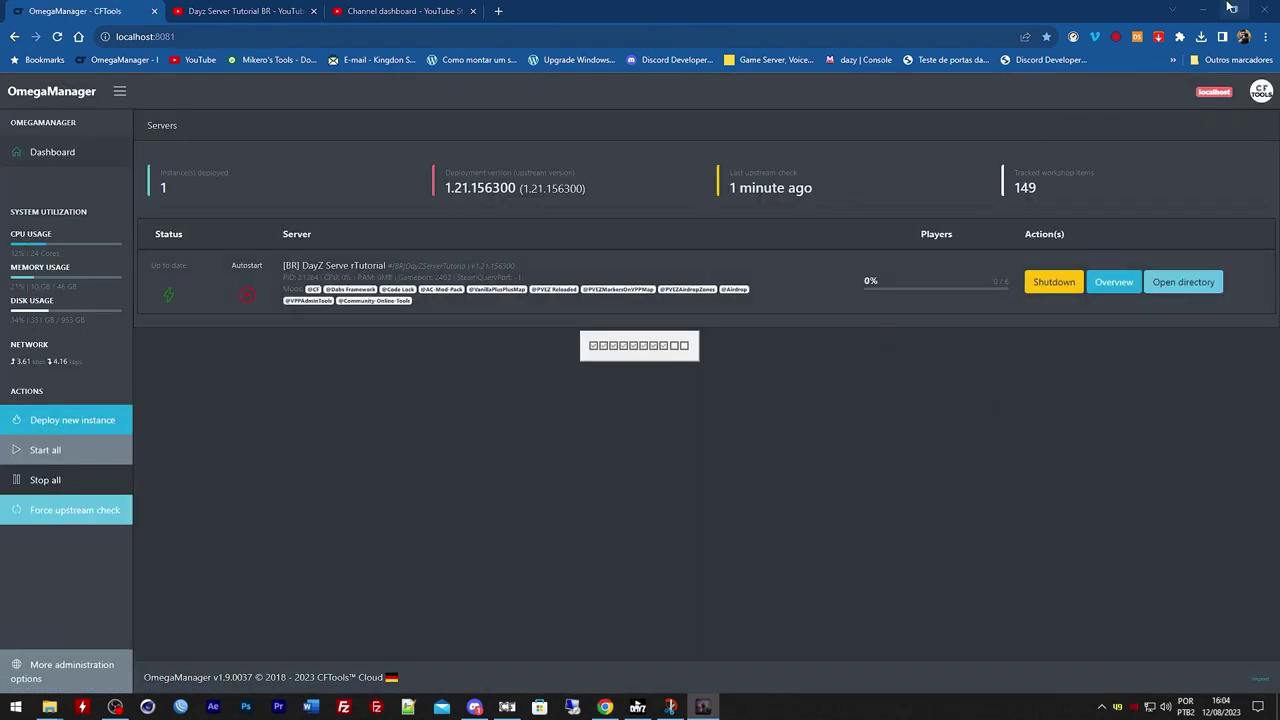
click(1231, 8)
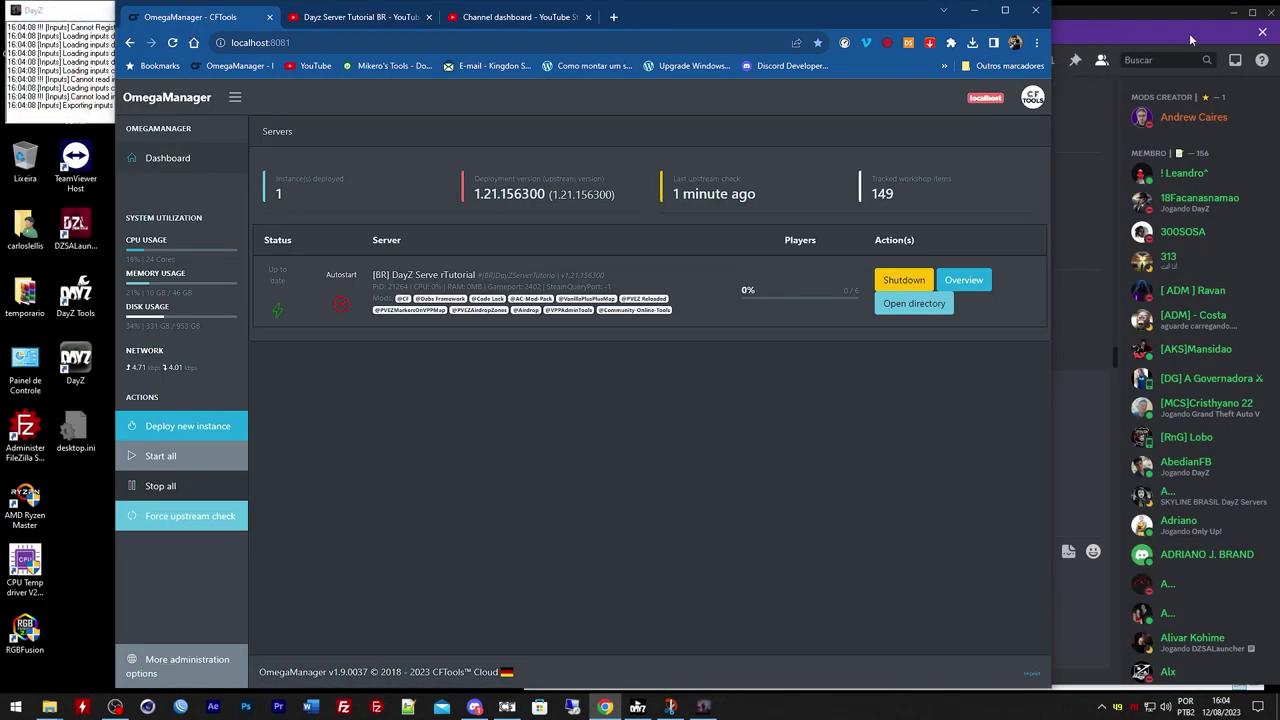
click(974, 10)
click(1262, 32)
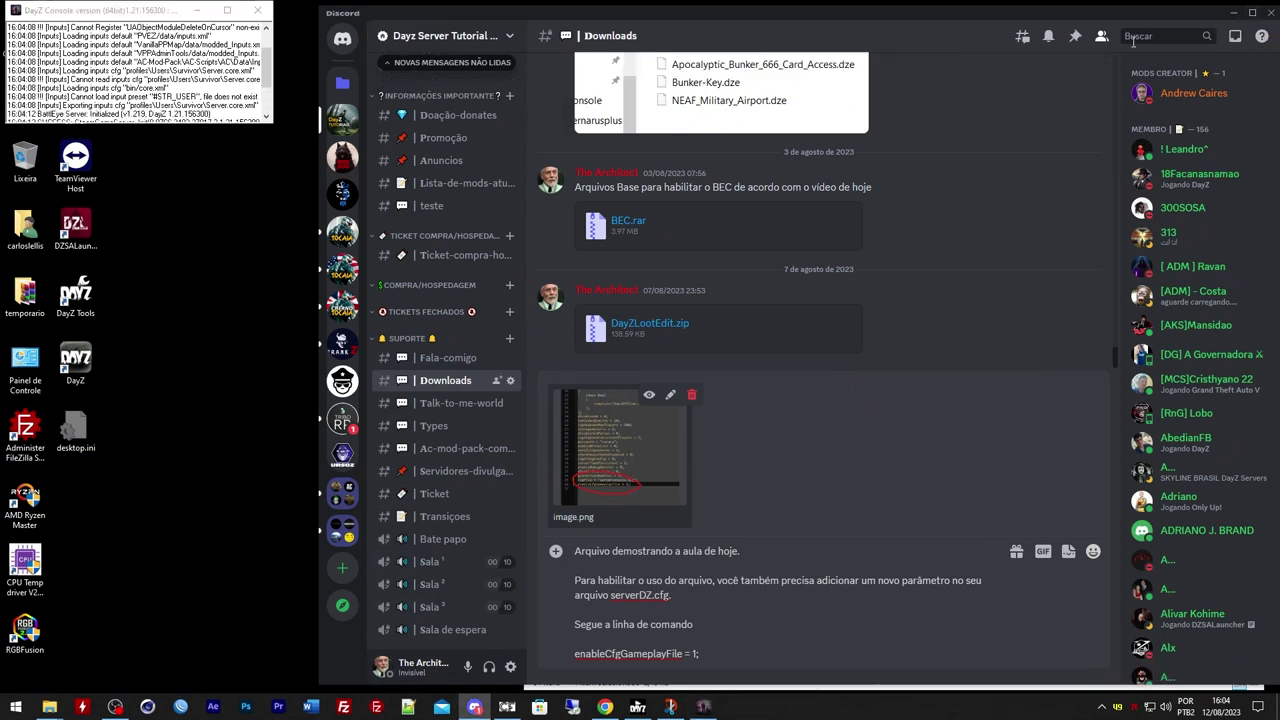
Close the snip and folder windows, arrange the DayZ console and launcher, and refresh the LAN list
click(1231, 17)
mouse_move(146, 12)
mouse_down()
mouse_move(520, 85)
mouse_move(363, 52)
mouse_move(691, 74)
mouse_move(1080, 57)
mouse_move(1057, 60)
mouse_up()
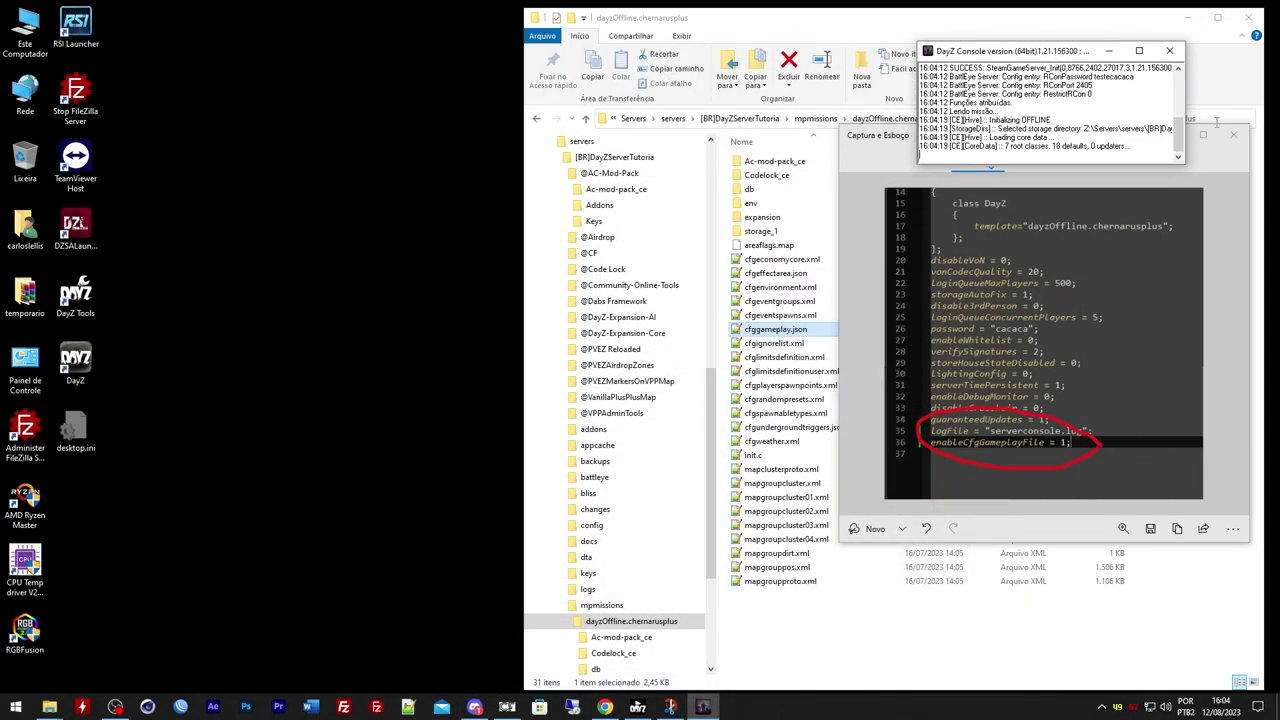
click(1233, 134)
click(1187, 17)
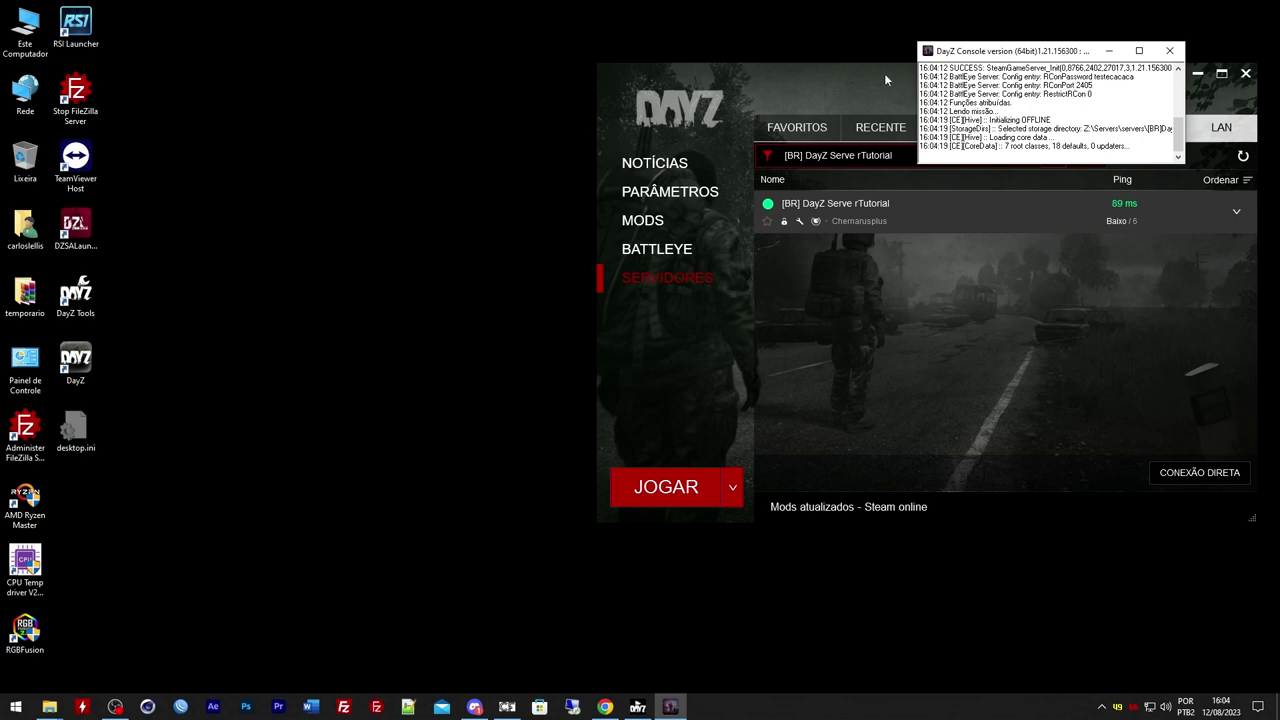
drag(884, 80, 509, 120)
drag(1033, 57, 1122, 96)
drag(626, 108, 675, 104)
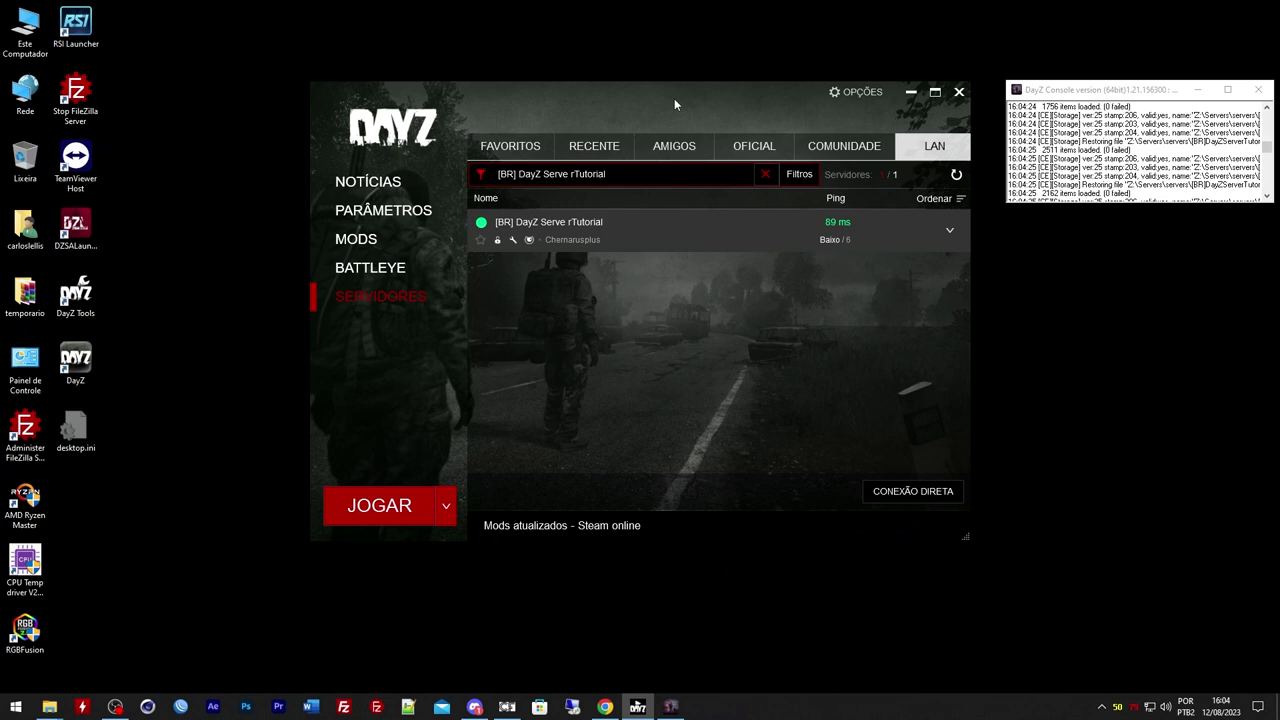
drag(1266, 148, 1266, 184)
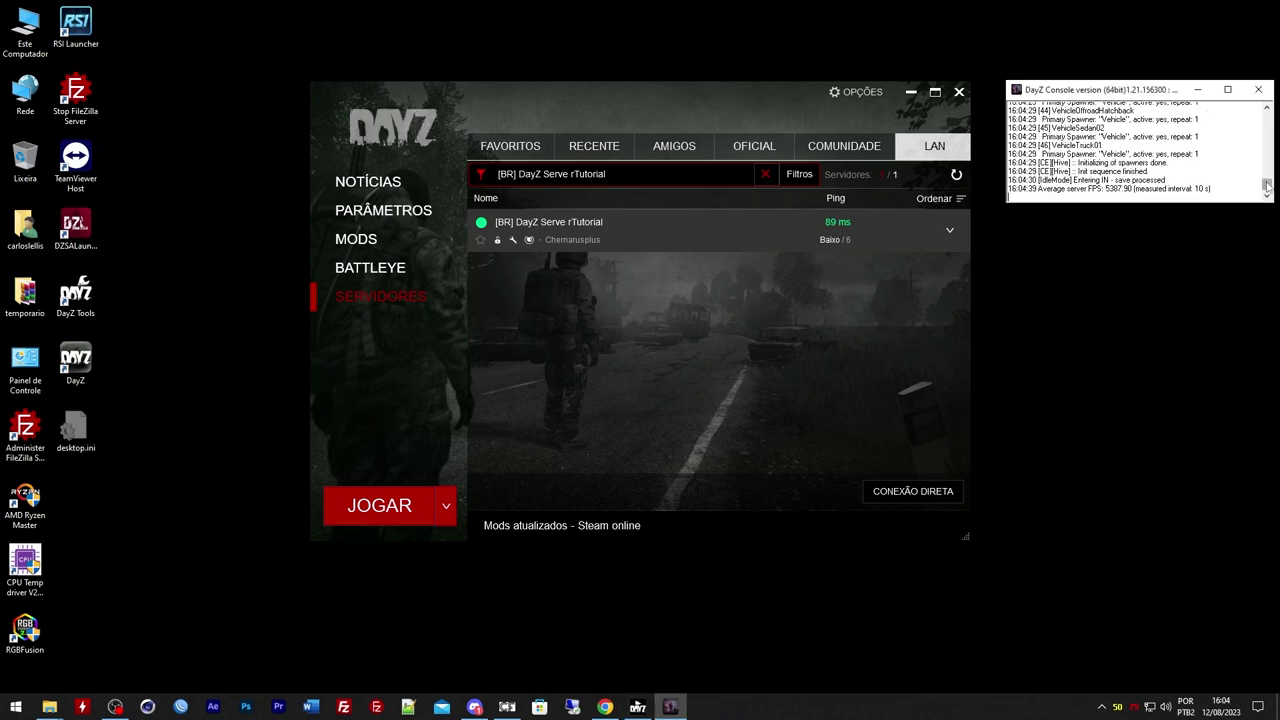
click(956, 174)
Join the [BR] DayZ Serve rTutorial server with its server password and let the game load
click(903, 242)
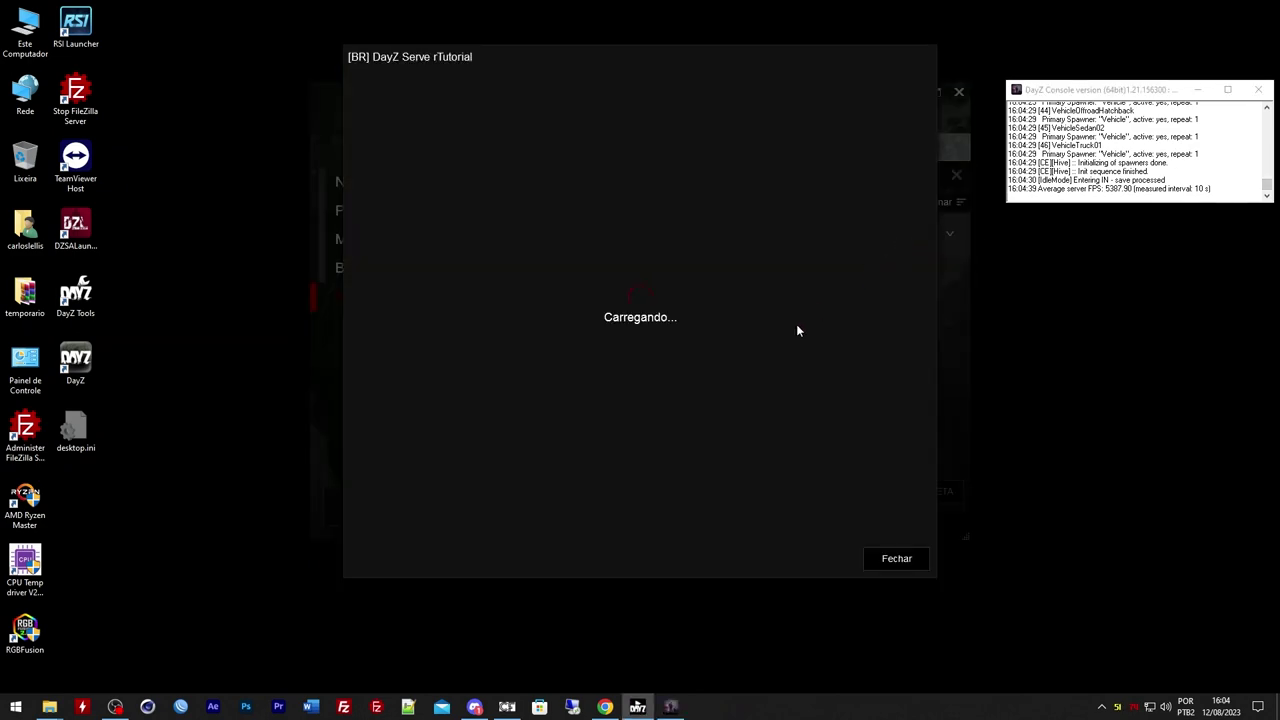
click(761, 481)
text(1234)
click(648, 350)
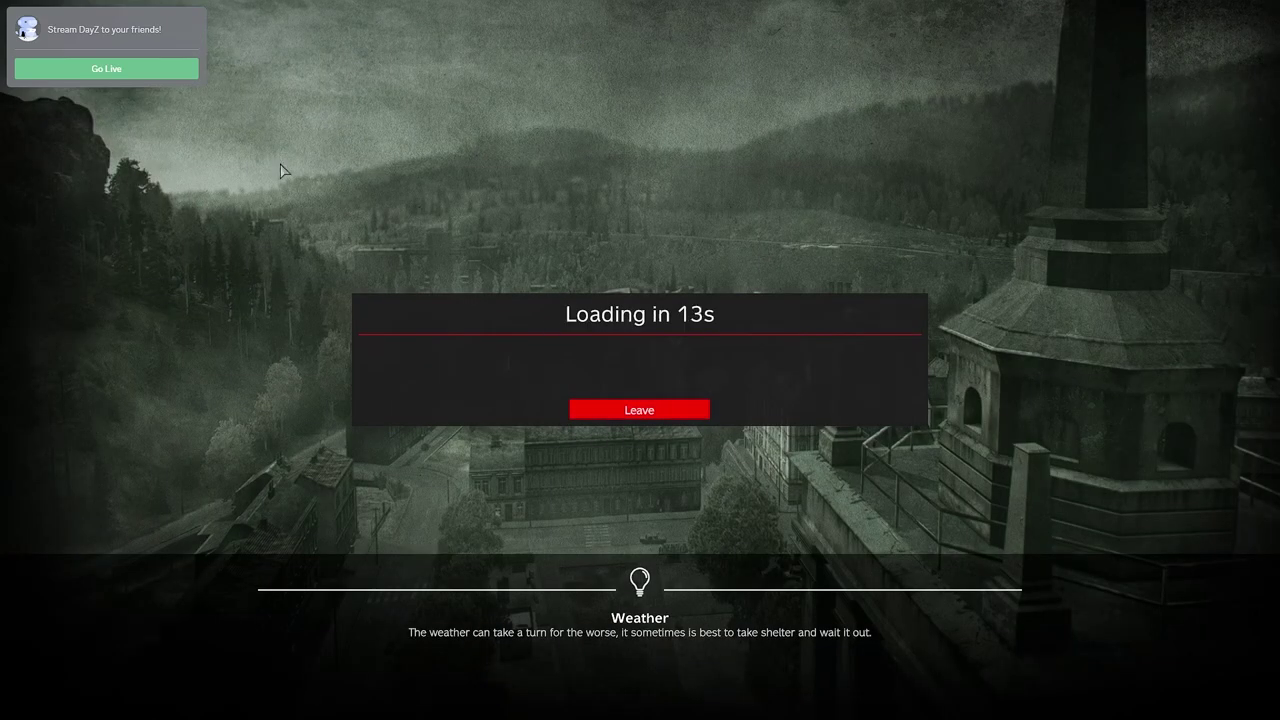
key(alt+Tab)
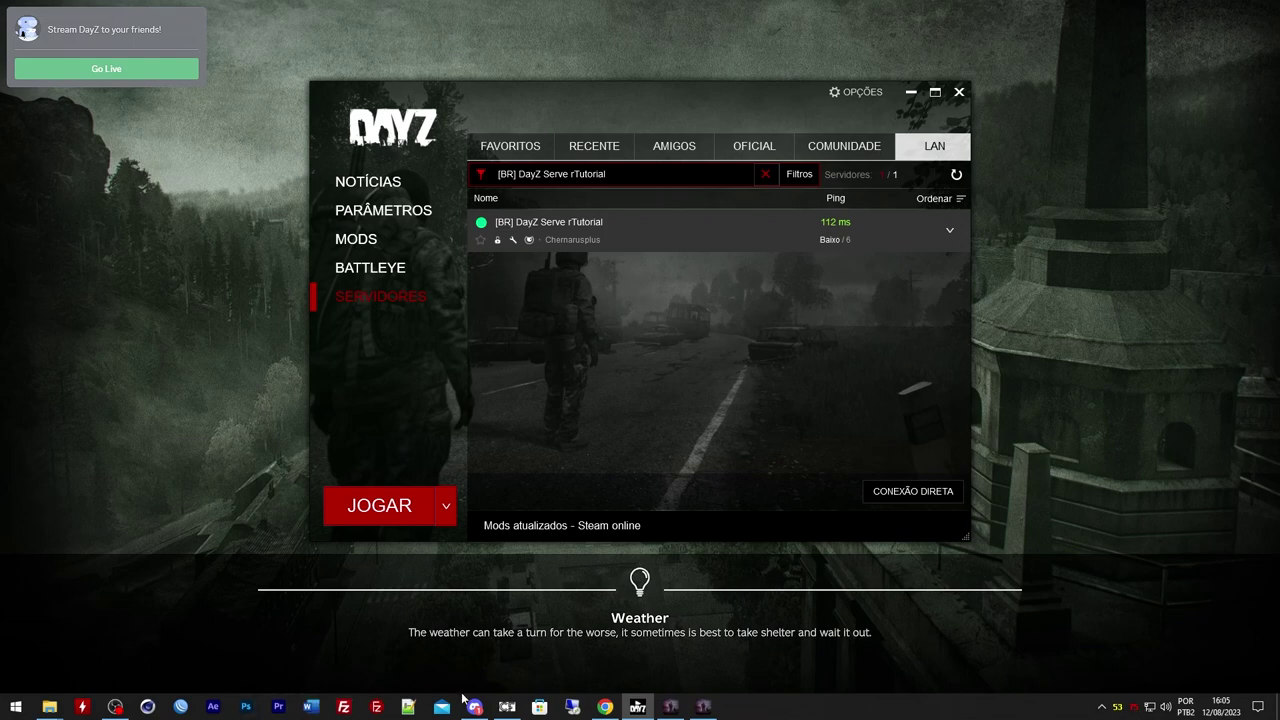
Open the tutorial server's overview in OmegaManager and scroll through its Server configuration settings
click(606, 707)
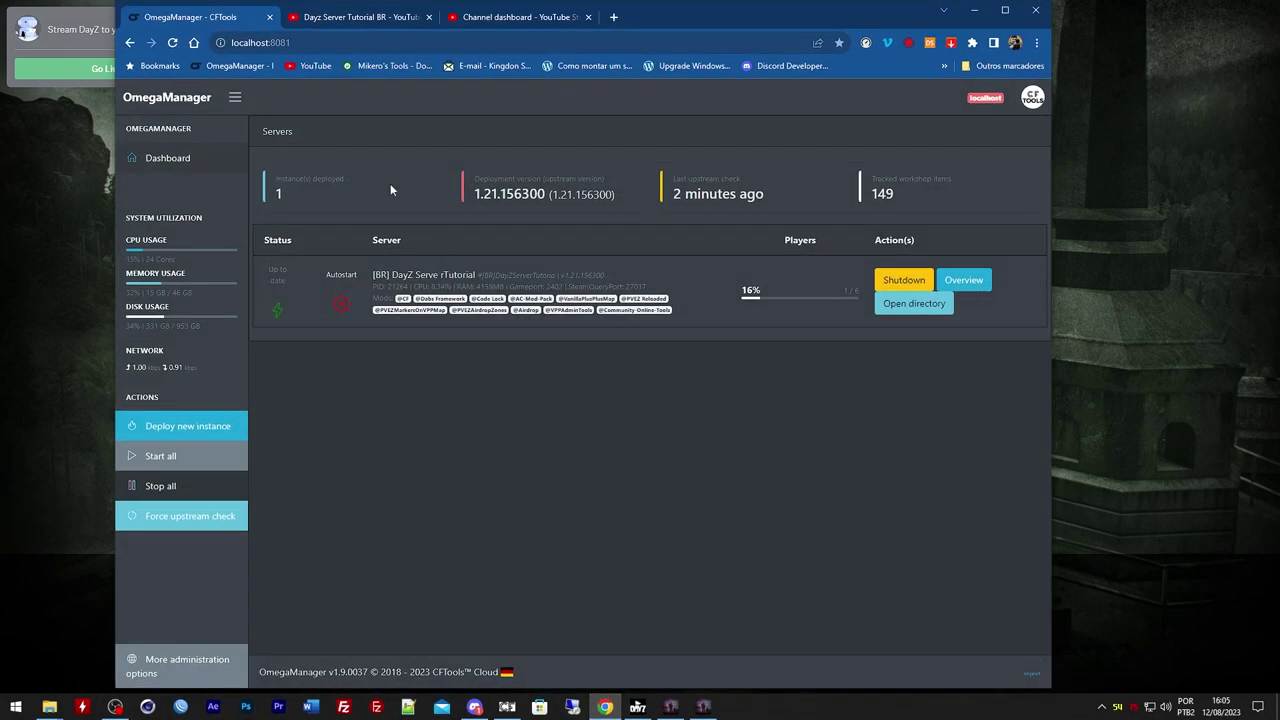
click(948, 280)
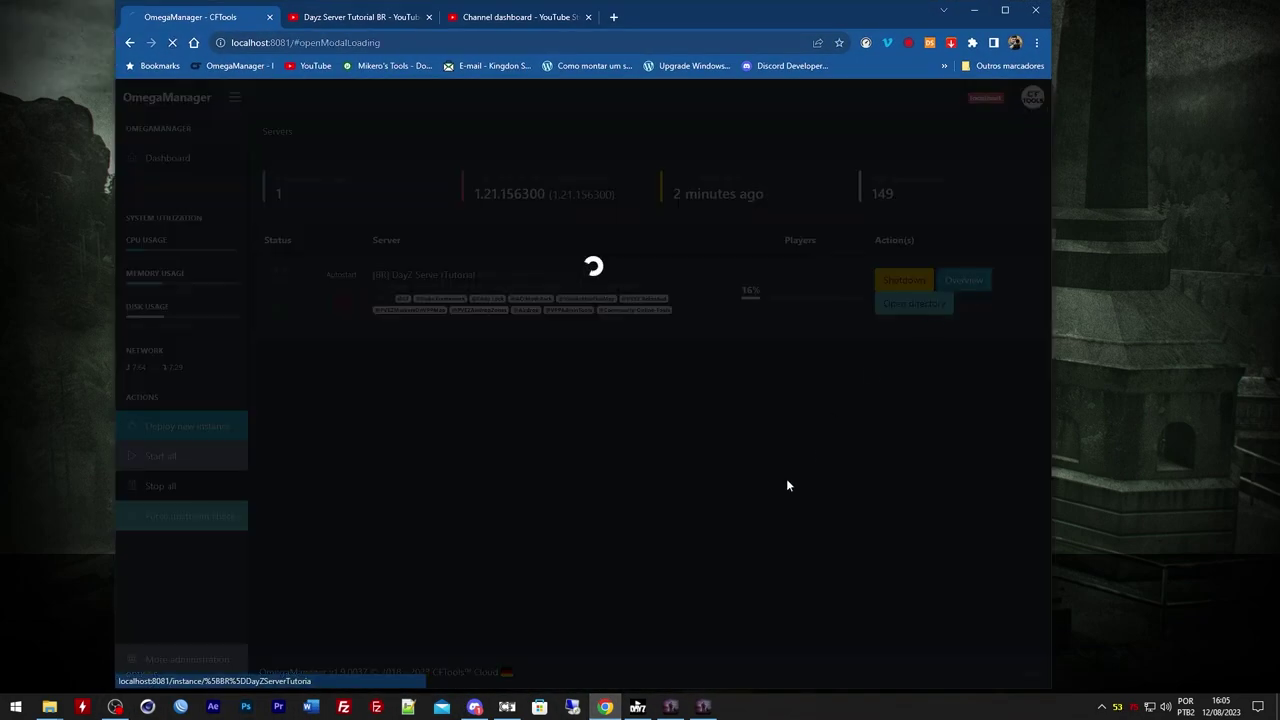
click(1004, 11)
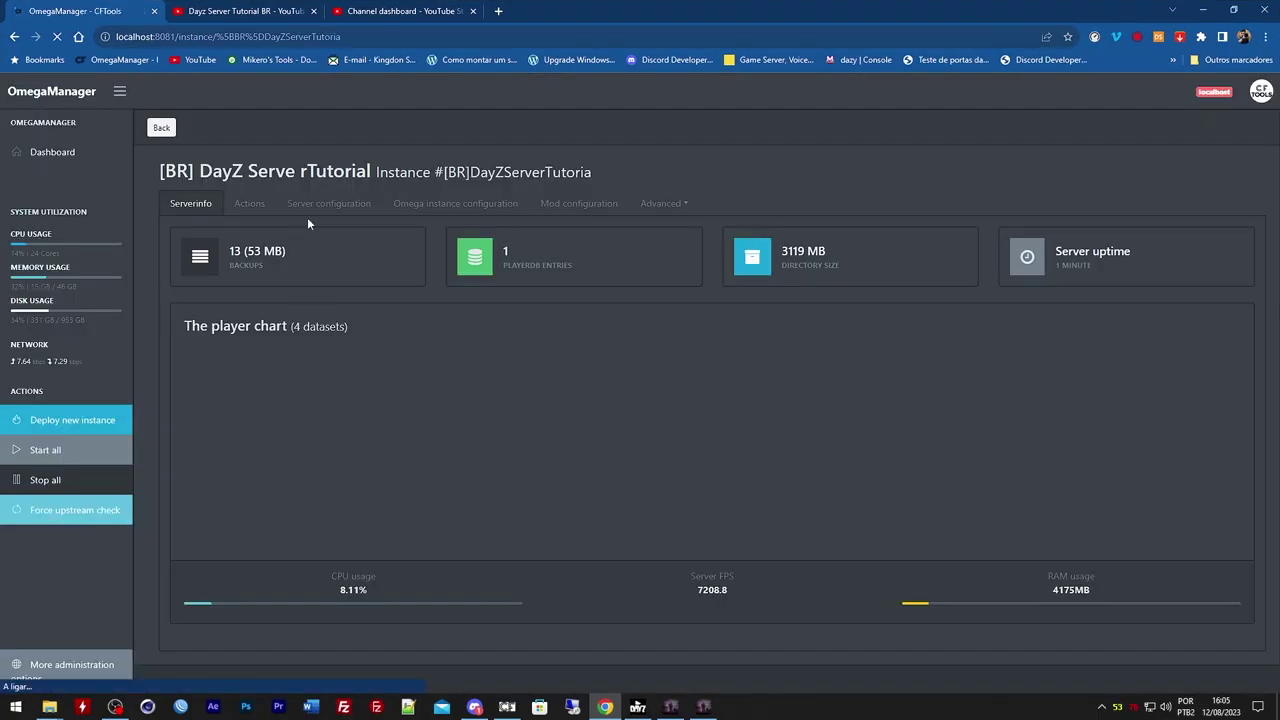
click(358, 203)
scroll(450, 248, down, 2)
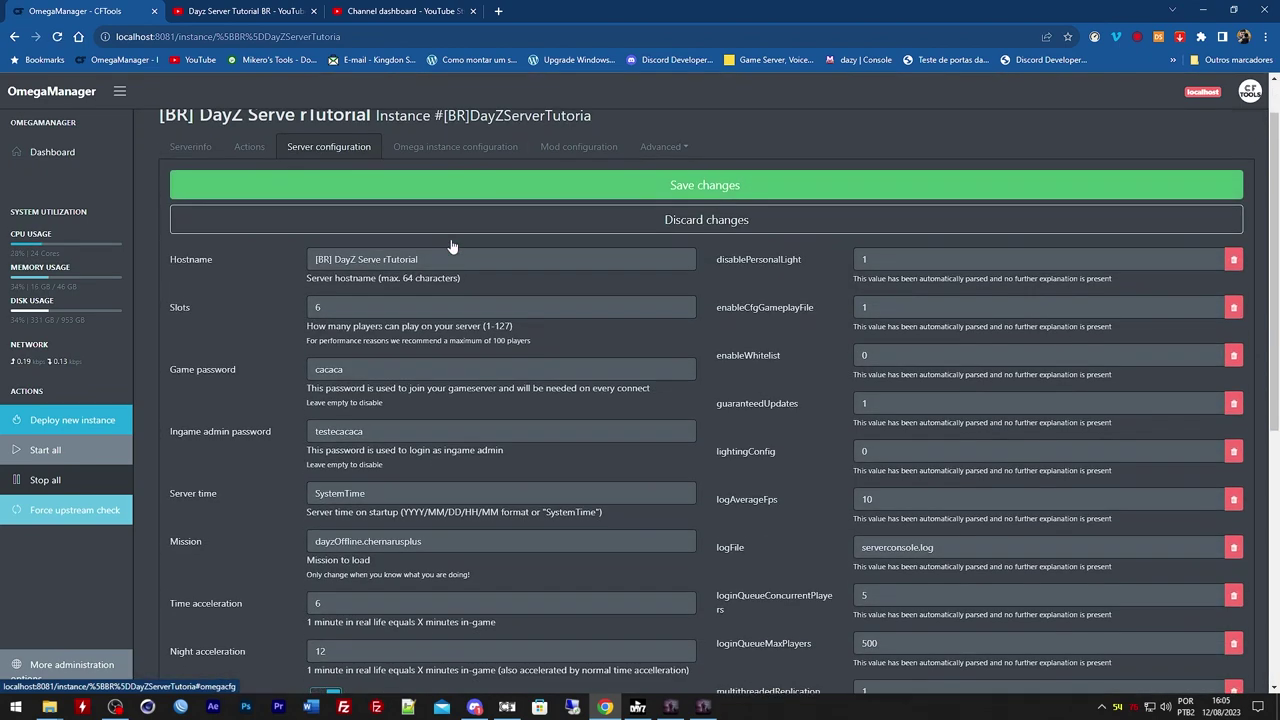
scroll(451, 238, down, 2)
scroll(451, 238, up, 2)
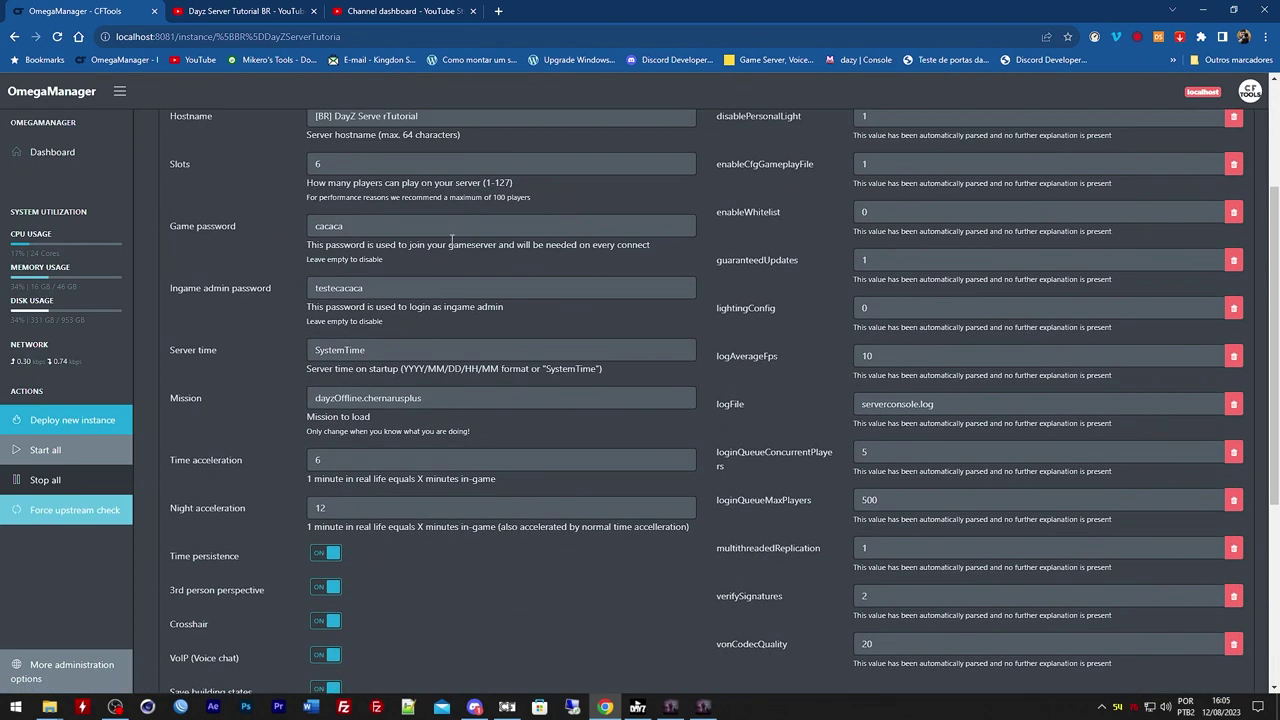
scroll(750, 170, up, 1)
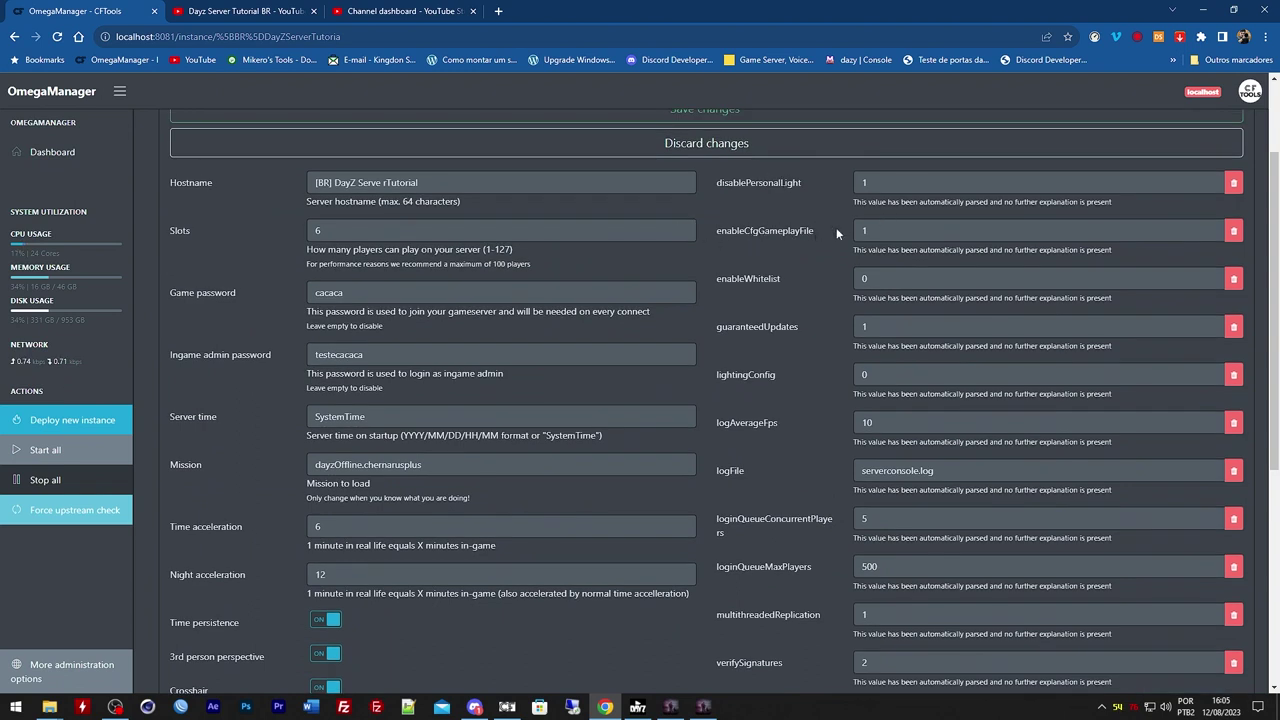
scroll(700, 380, up, 1)
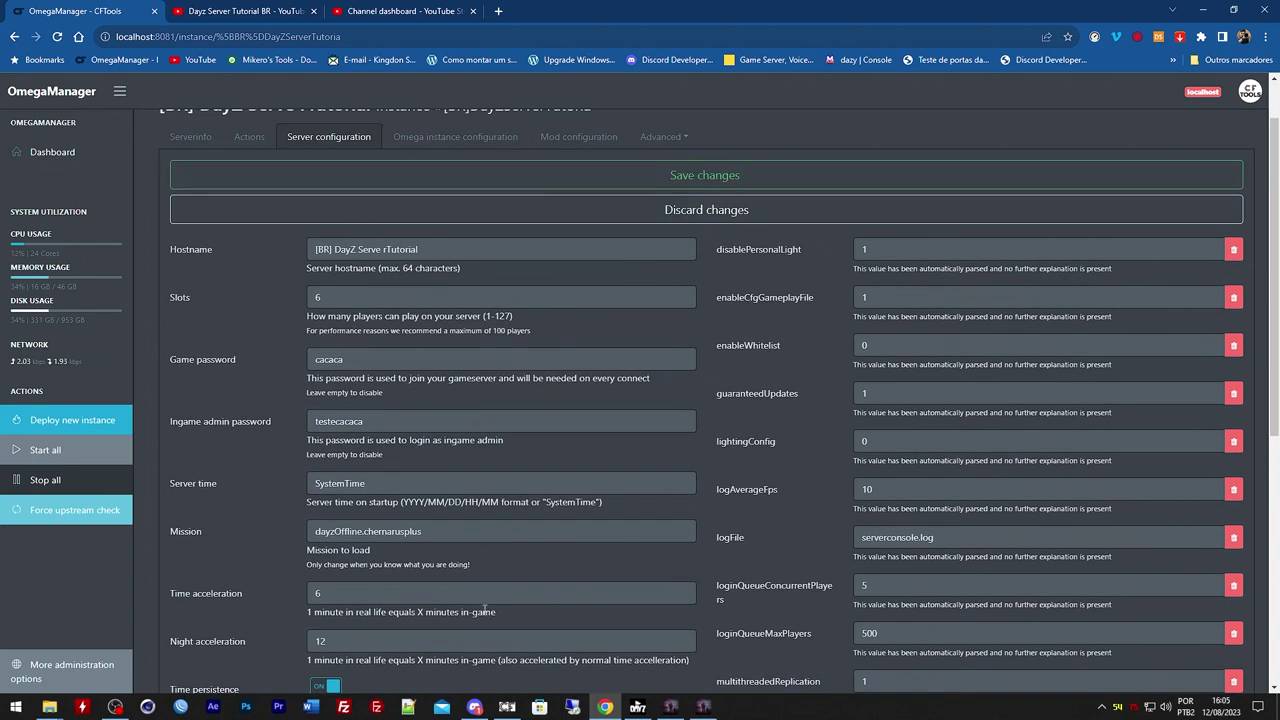
Compare the settings with serverDZ.cfg in Notepad++, then go back to the Dashboard
click(409, 707)
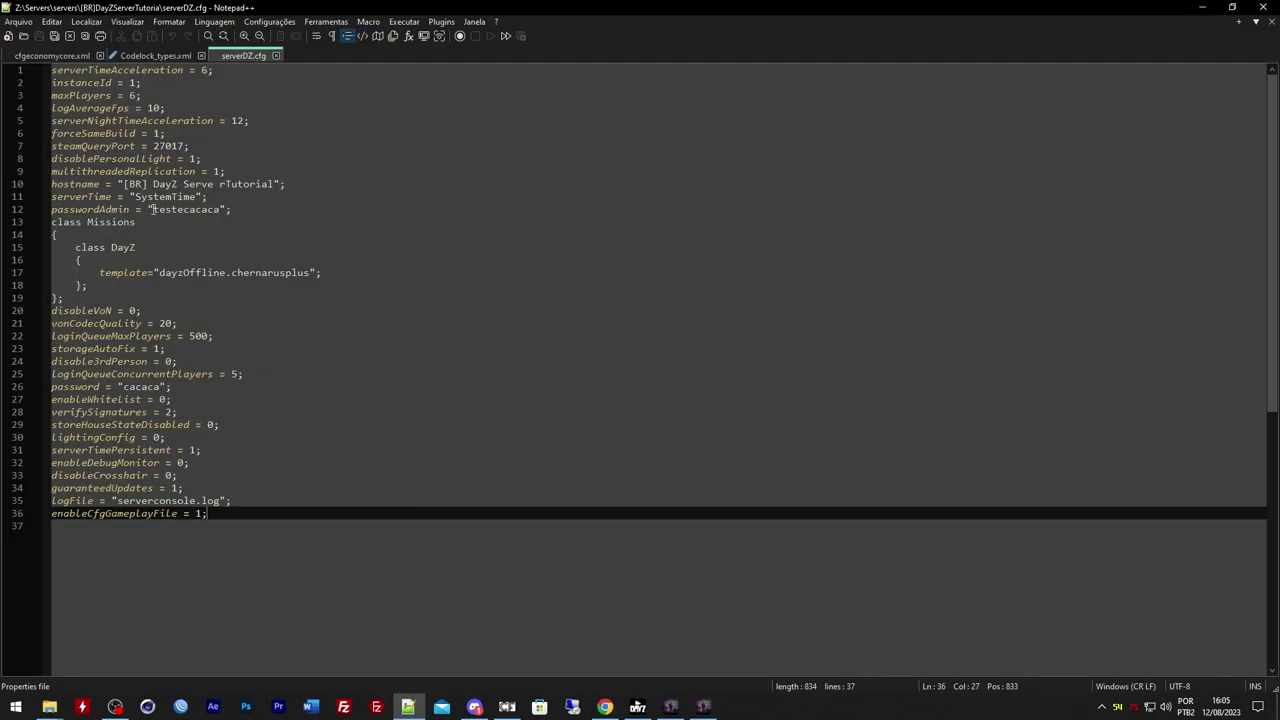
click(1205, 7)
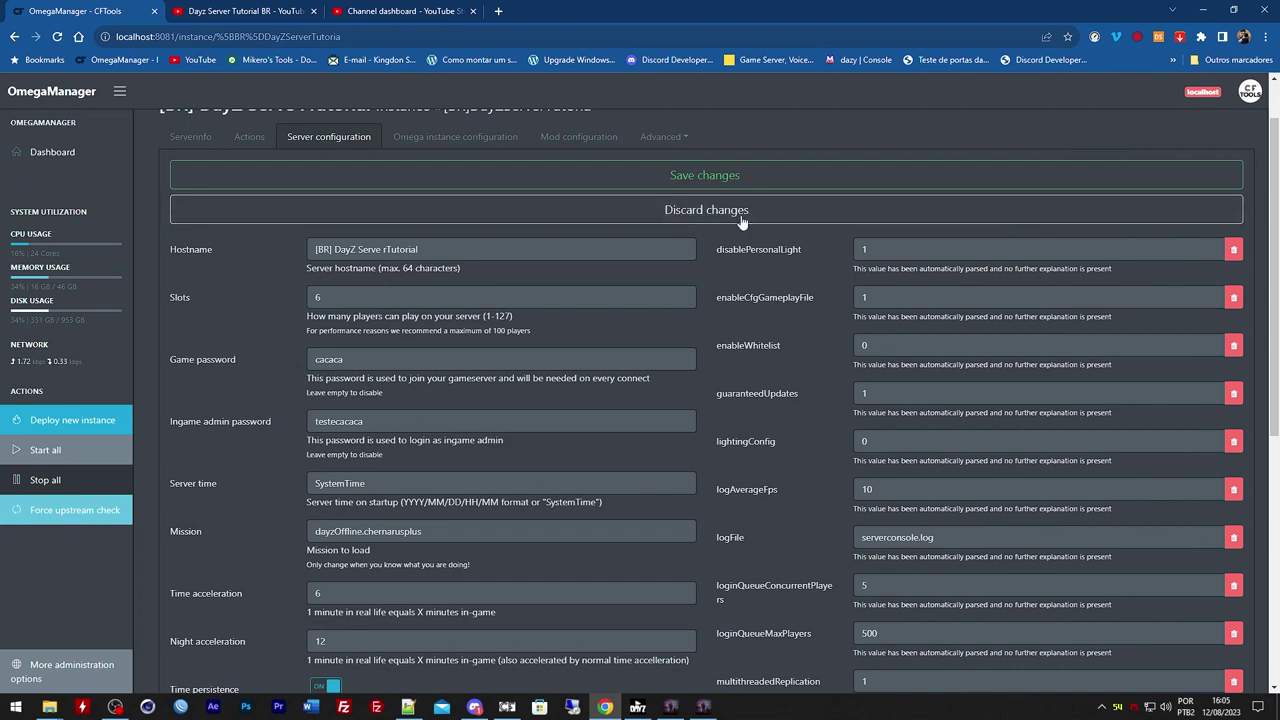
scroll(756, 402, up, 1)
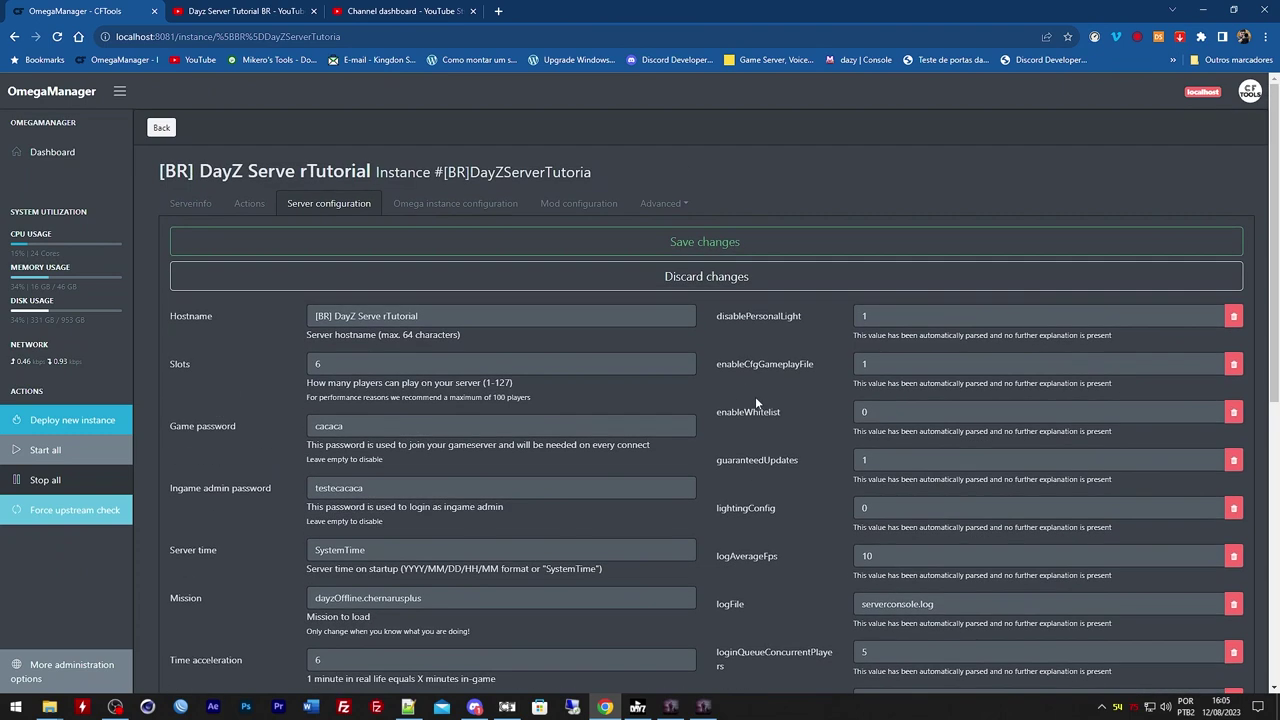
click(50, 152)
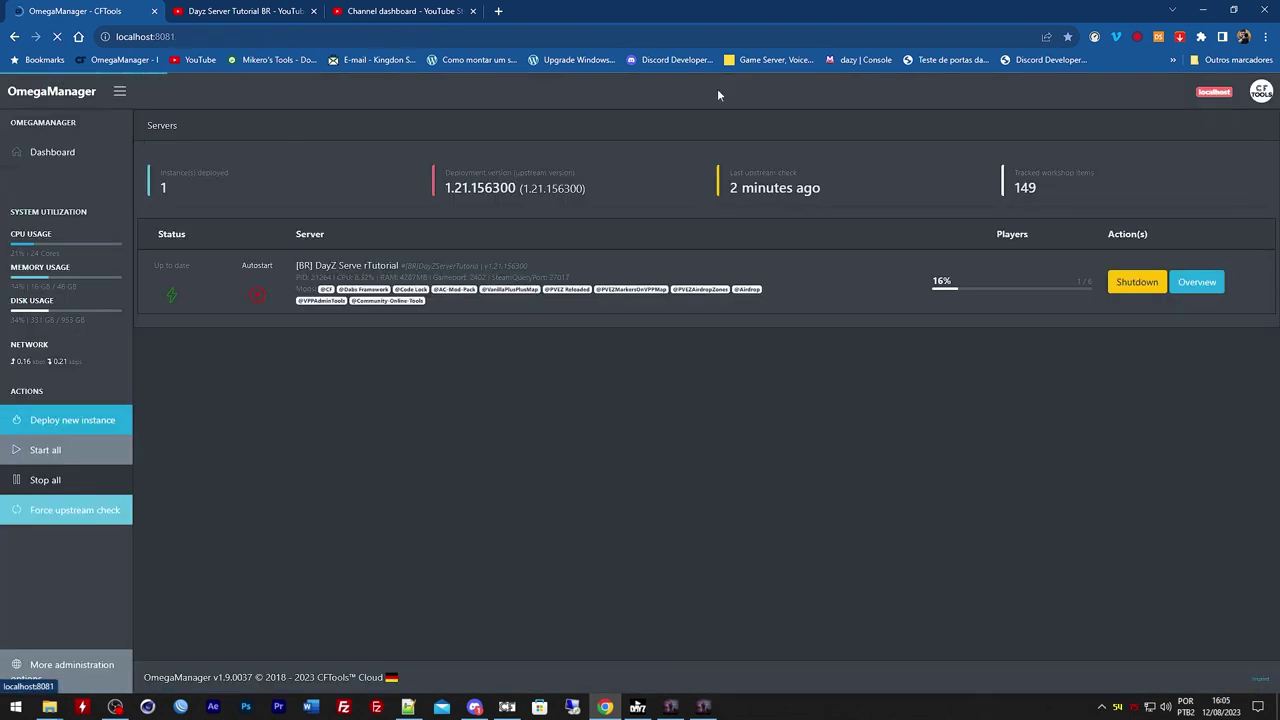
Toggle Community Online Tools with Y, view the player's stats in Player Management, then close them
click(1205, 10)
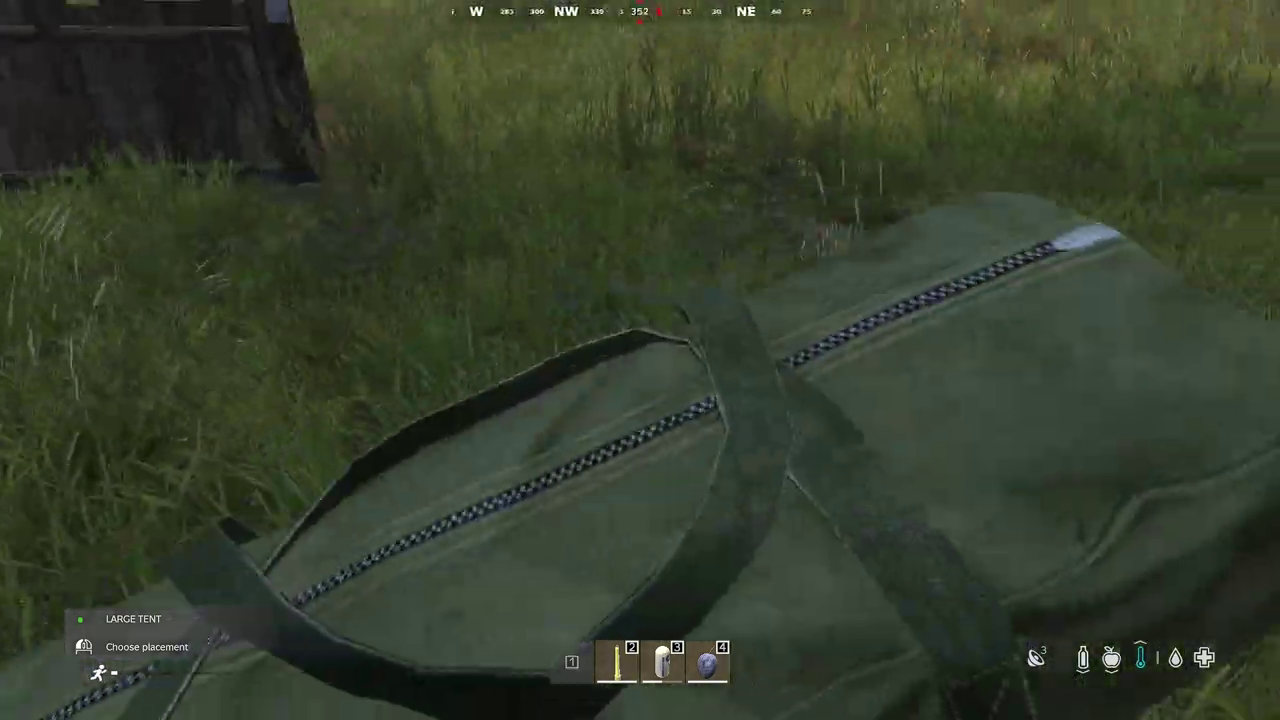
key(y)
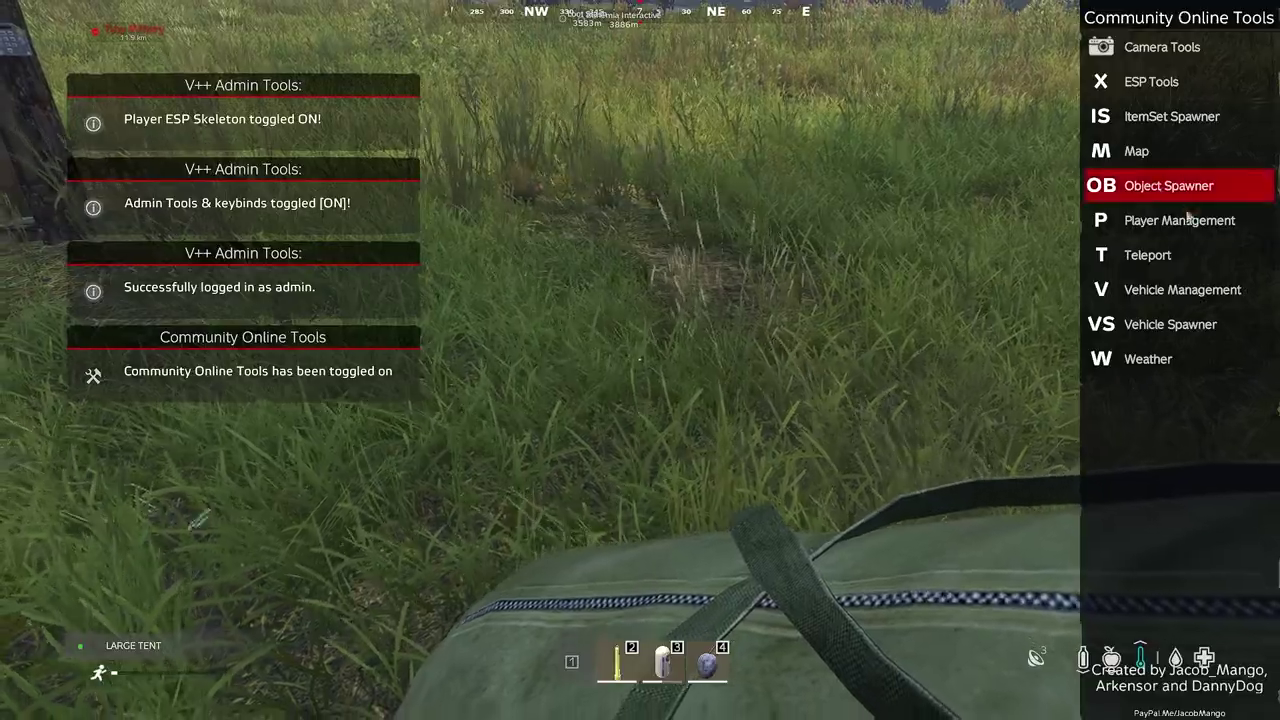
key(p)
click(59, 96)
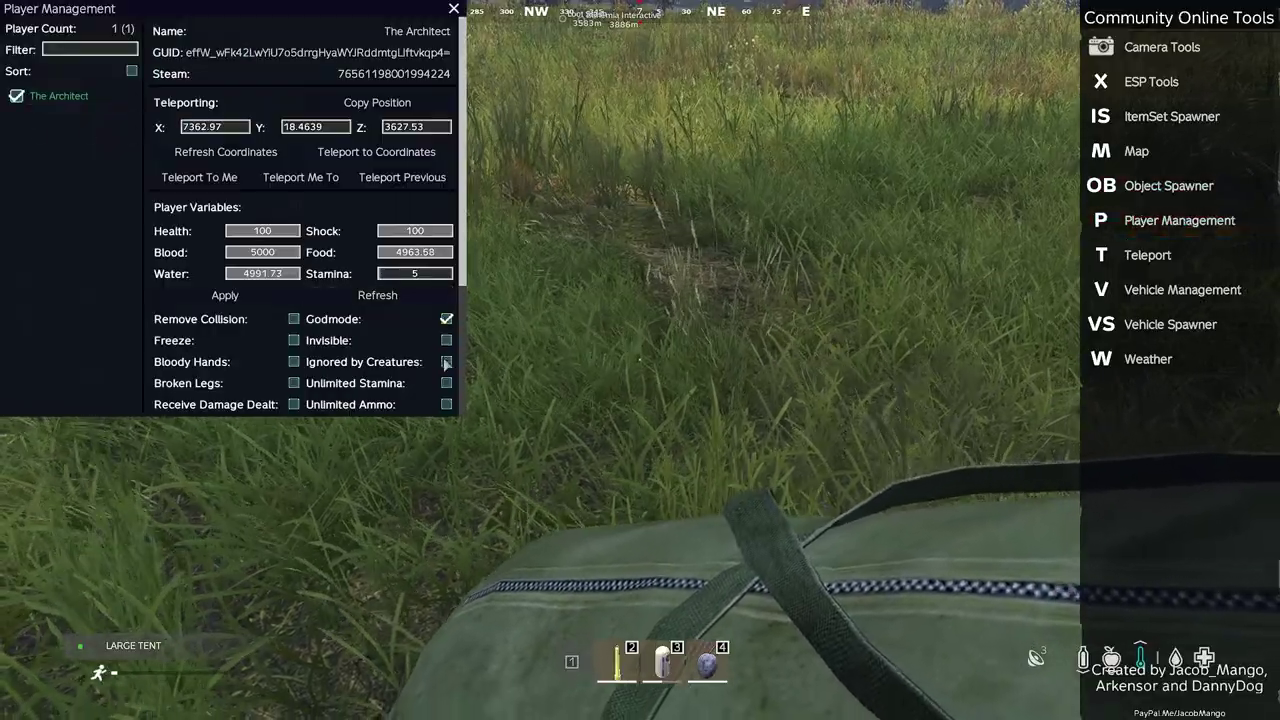
key(y)
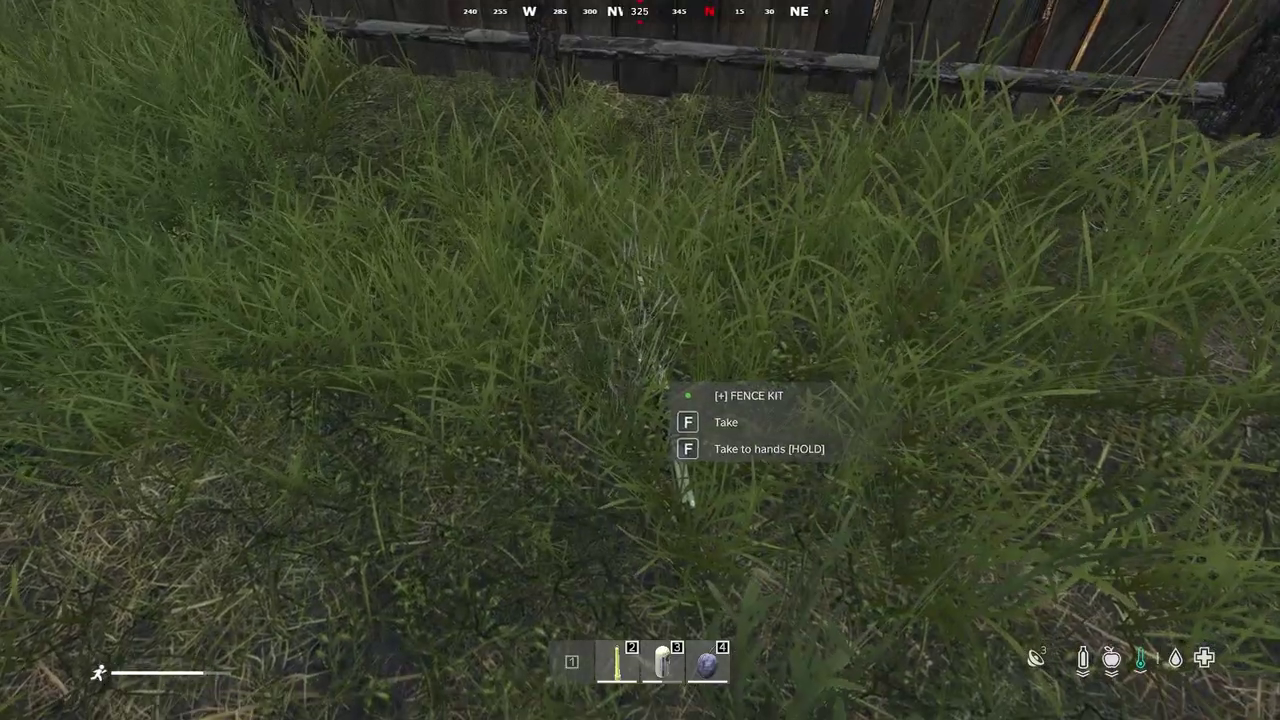
Take the fence kit to the metal wall and admin-build its base, lower frame, wall and upper frame
key(f)
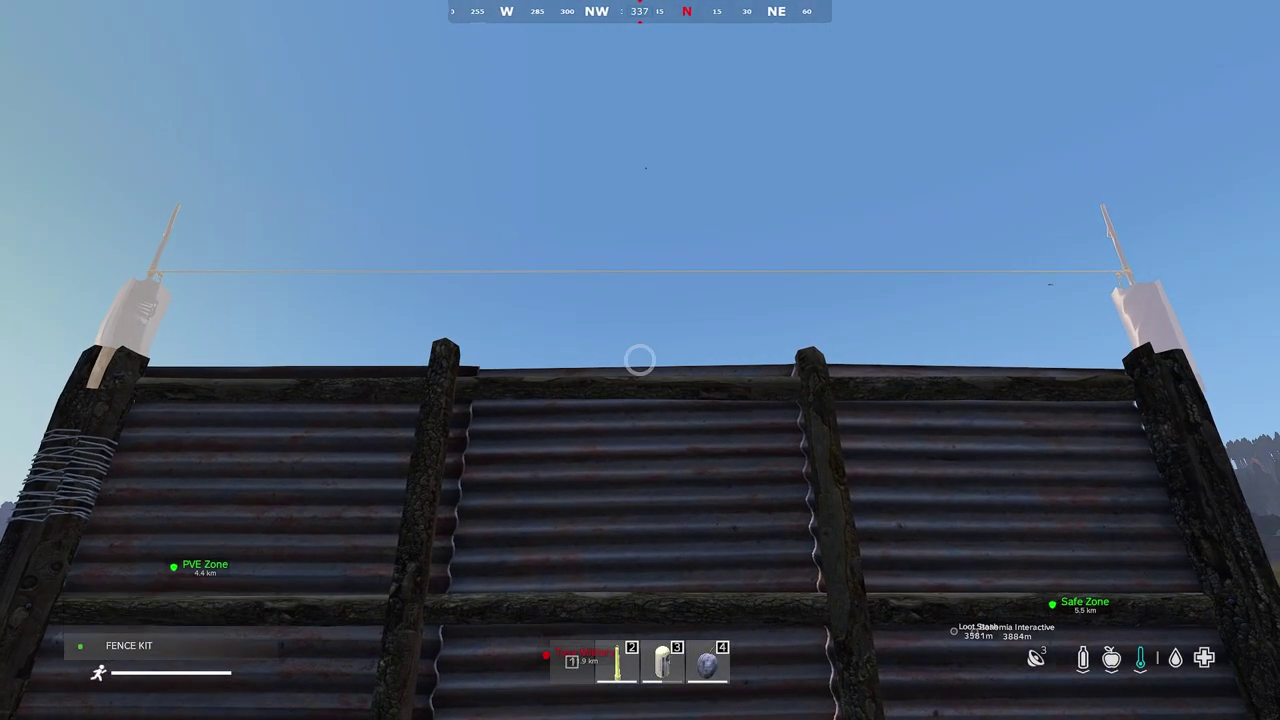
key(w)
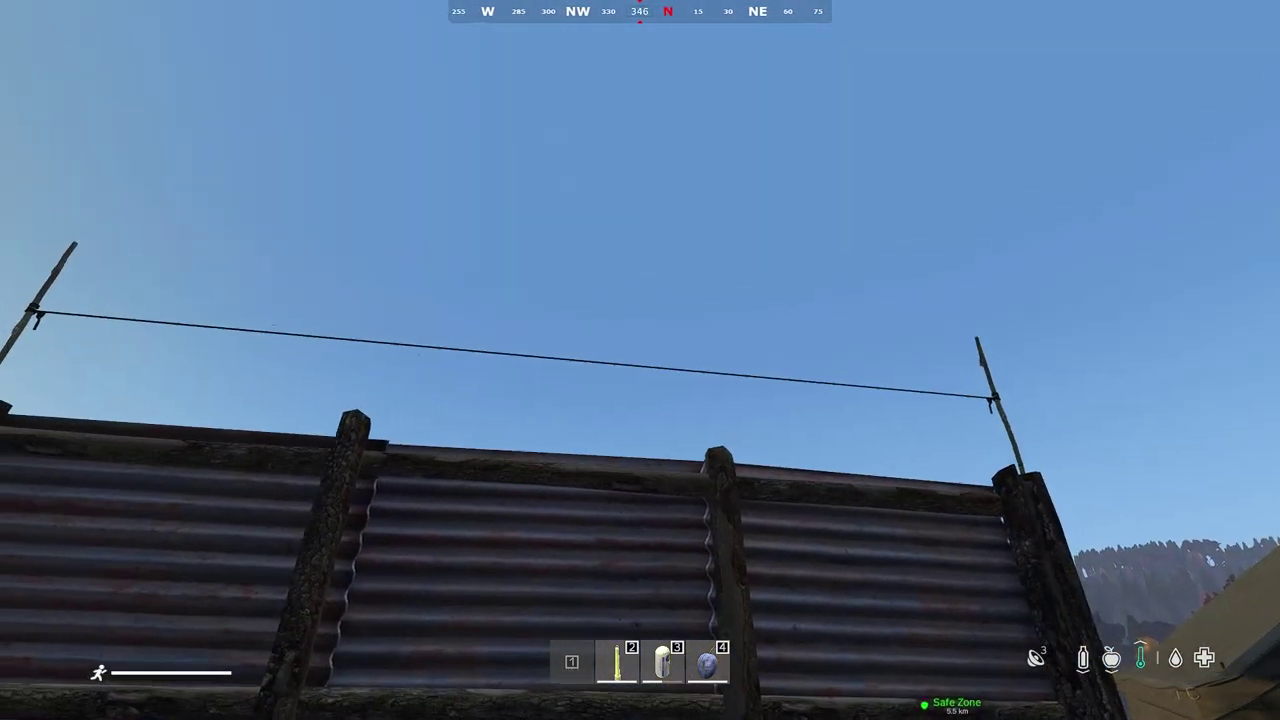
key(w)
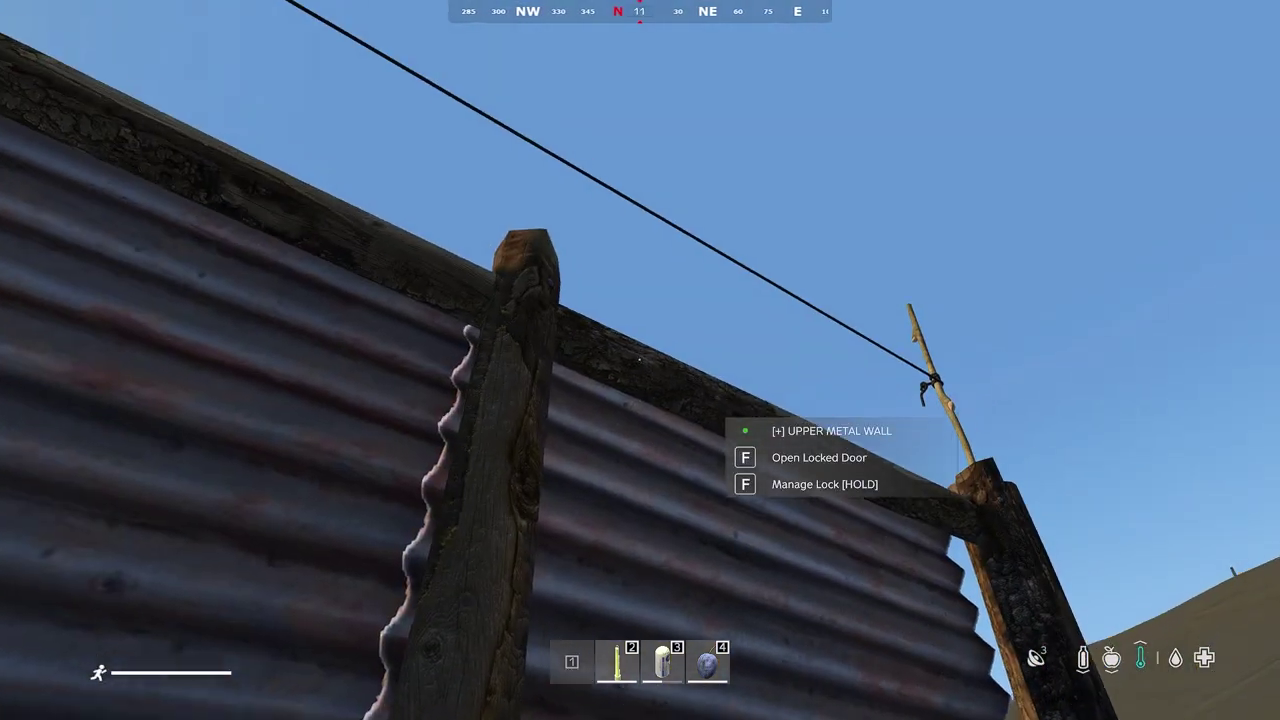
key(w)
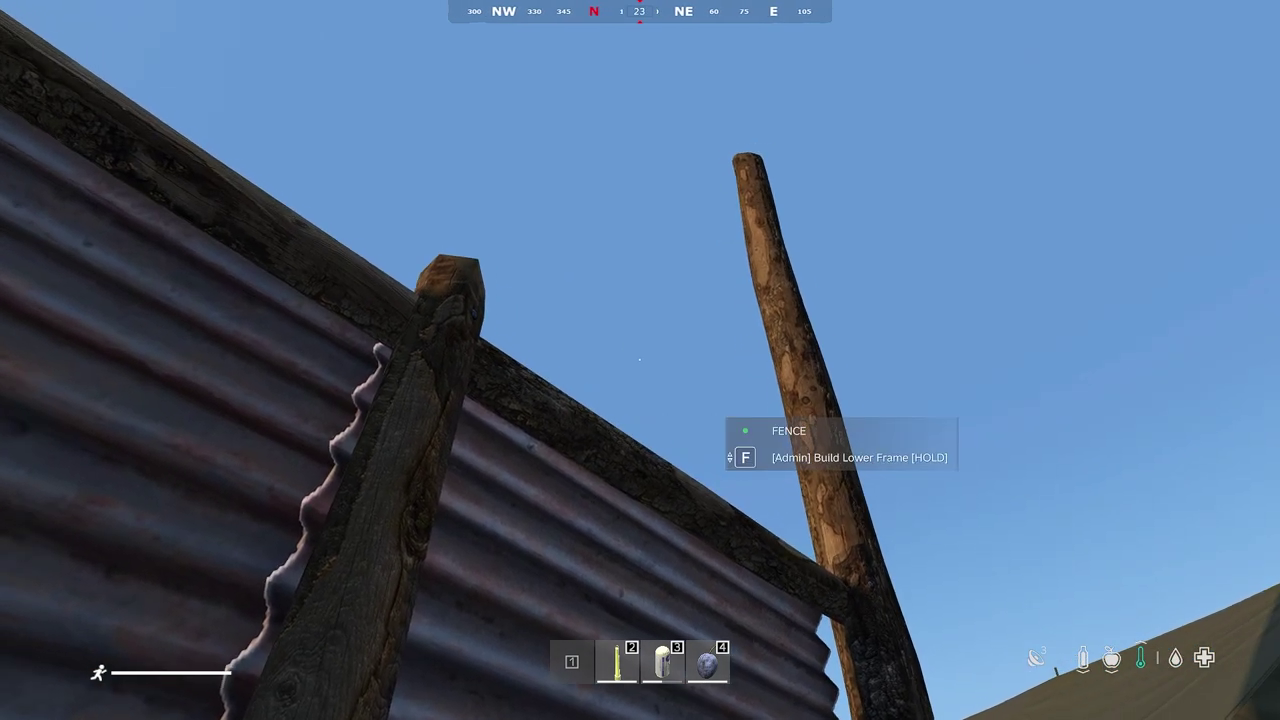
key(f)
key(f)
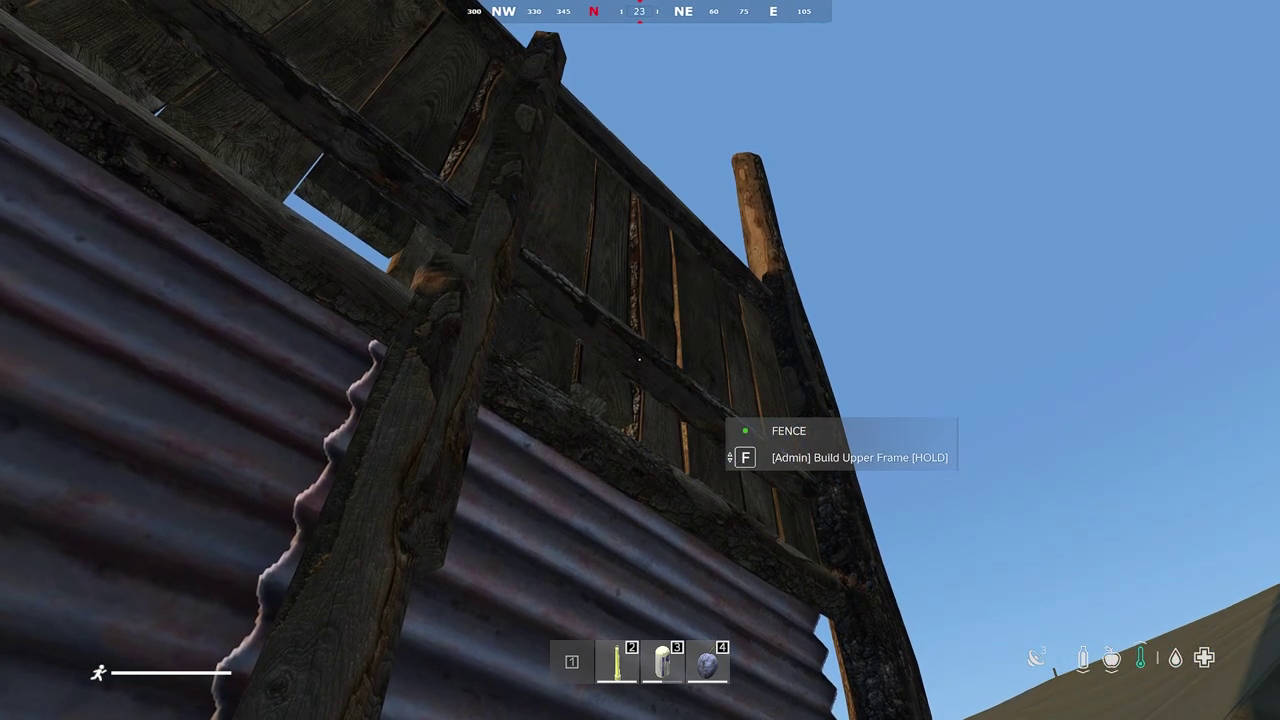
key(f)
key(f)
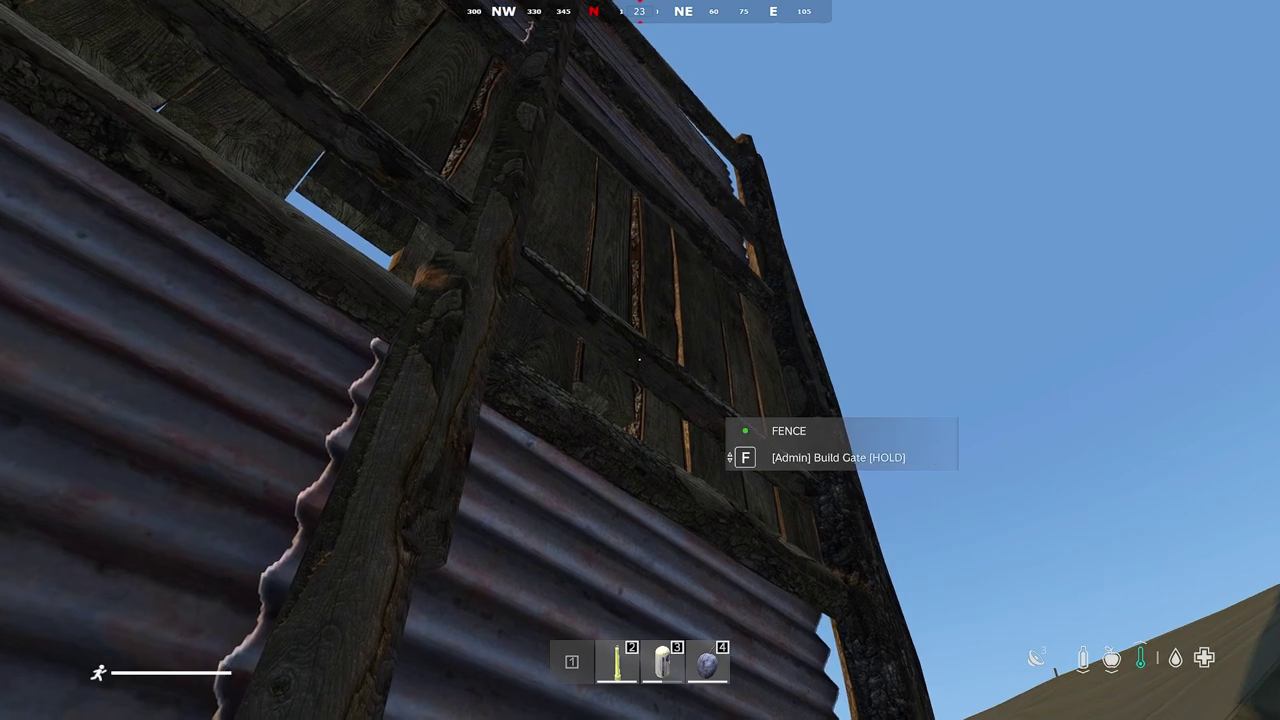
key(f)
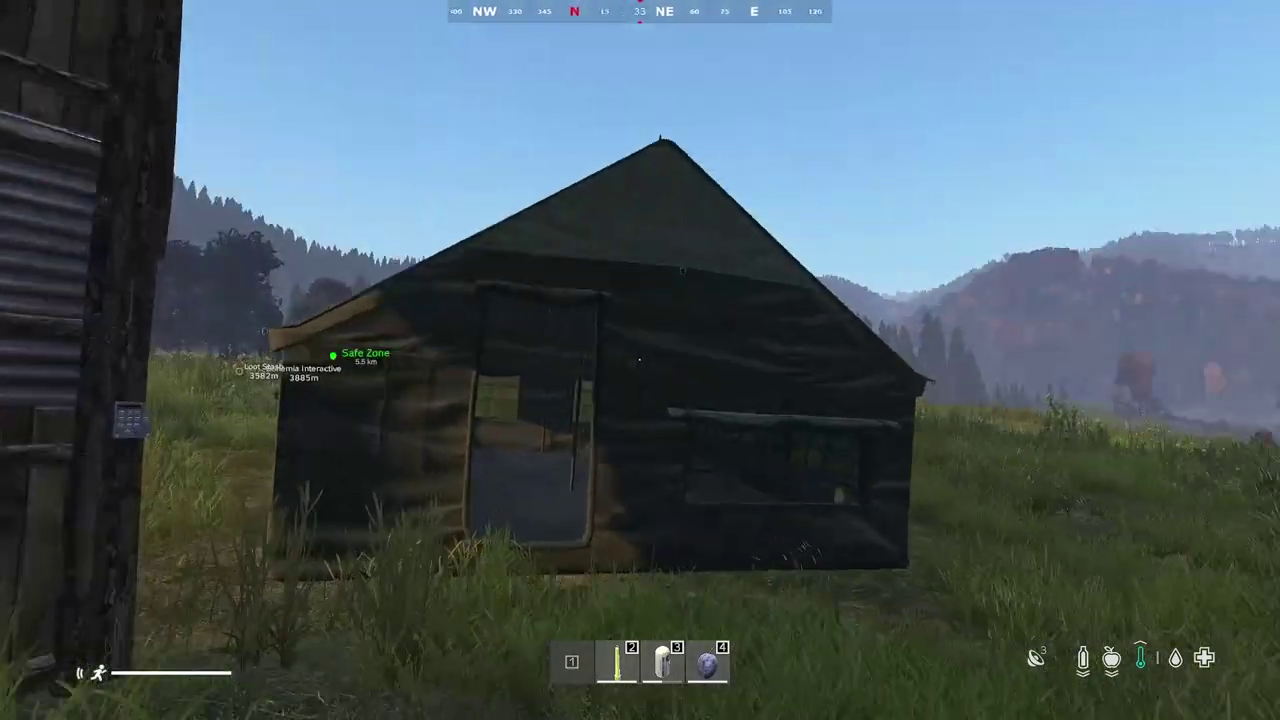
key(w)
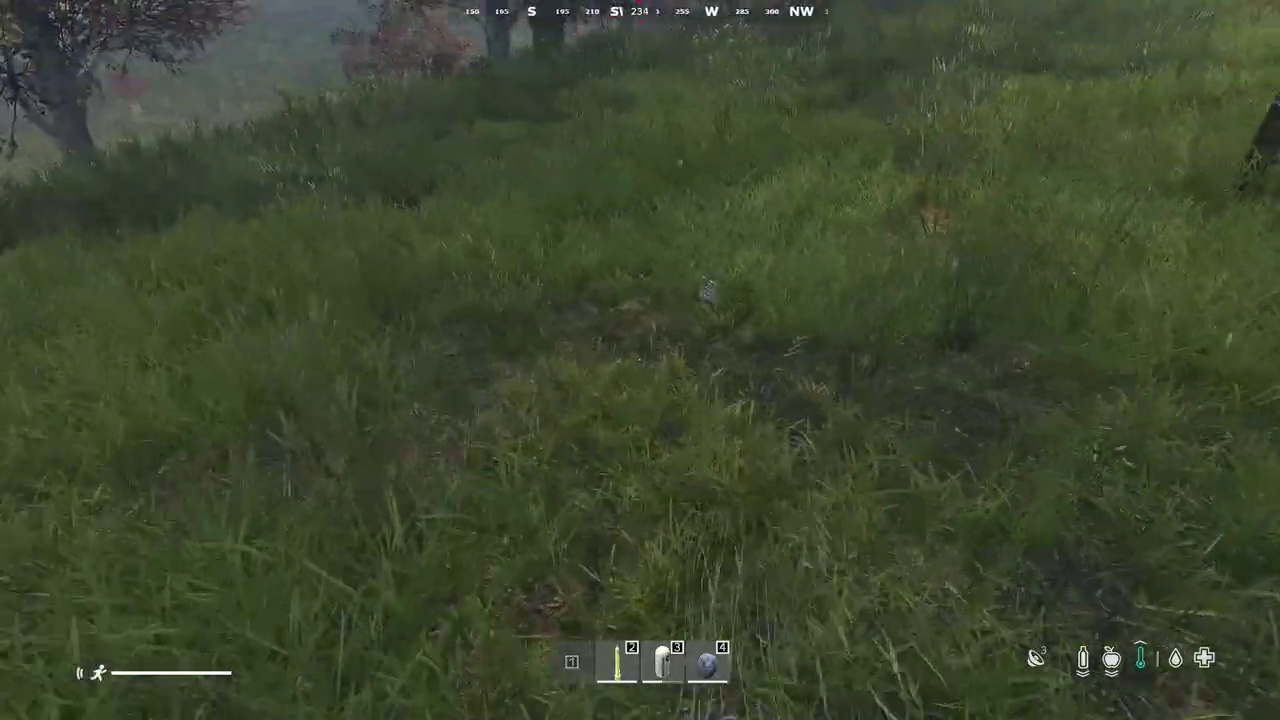
Pick up the code lock, try attaching it to the large tent, then return it to hand
key(f)
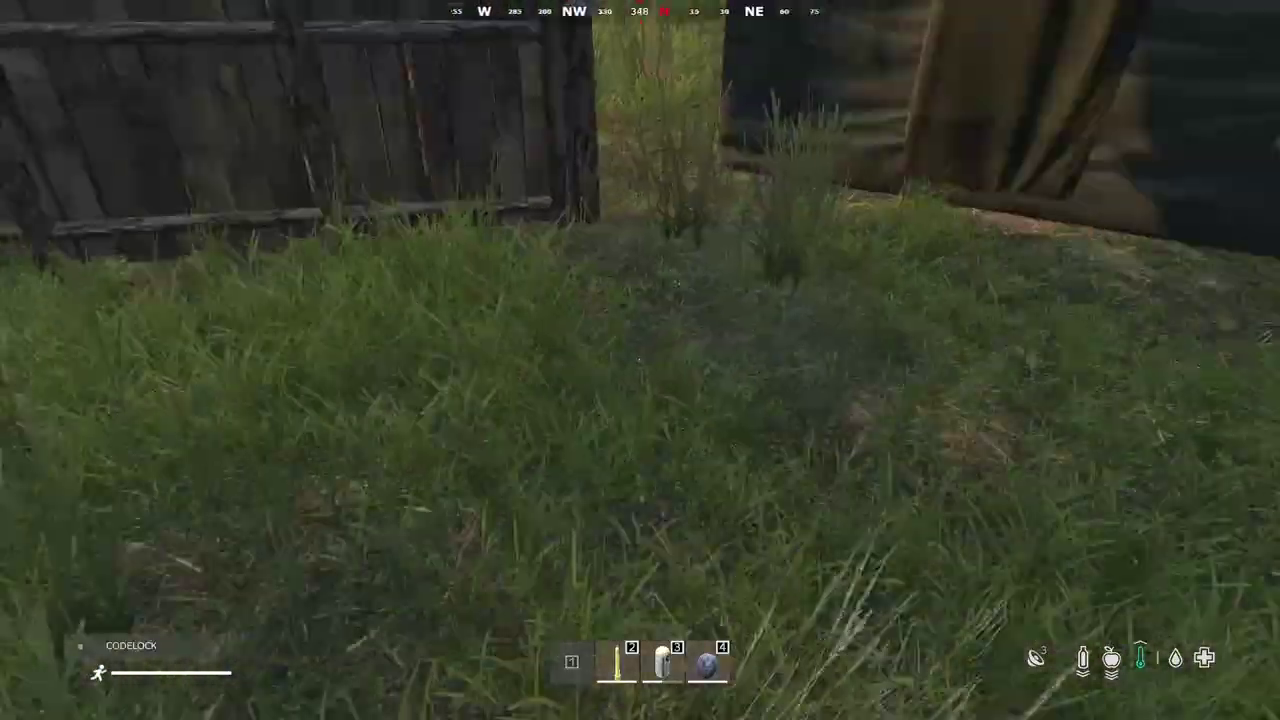
key(w)
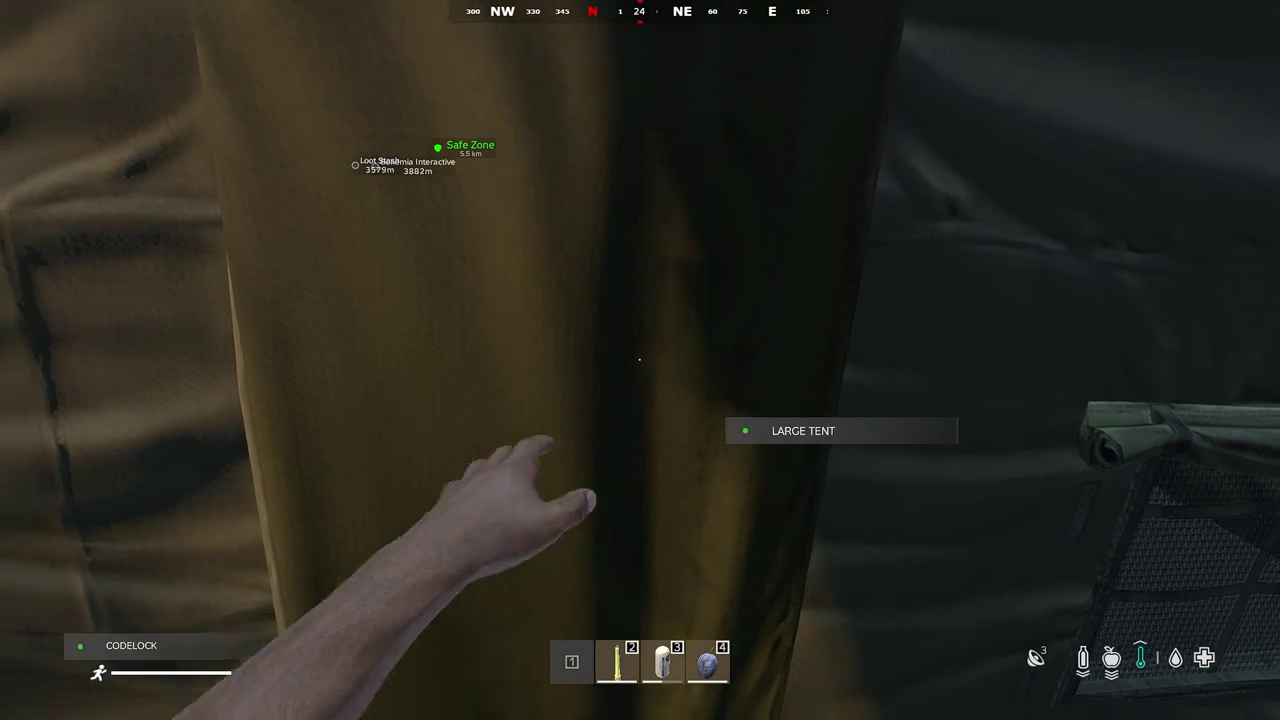
key(Tab)
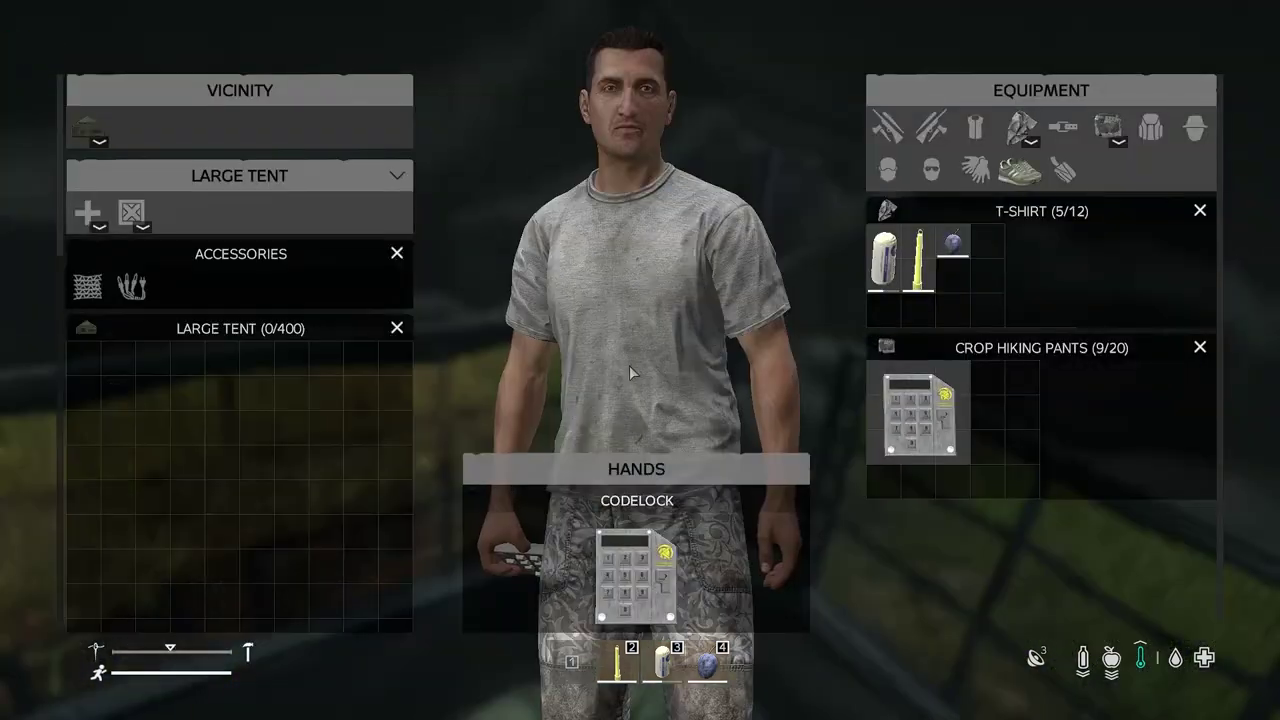
drag(632, 578, 147, 302)
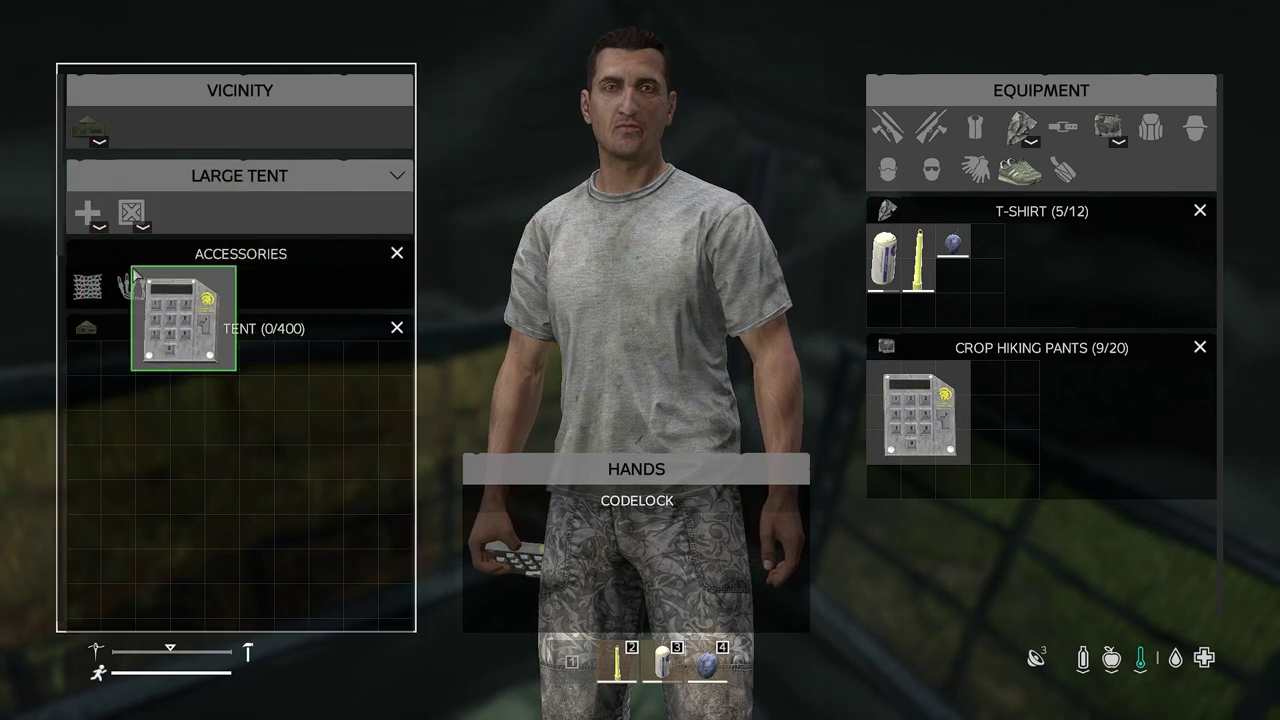
drag(180, 233, 520, 505)
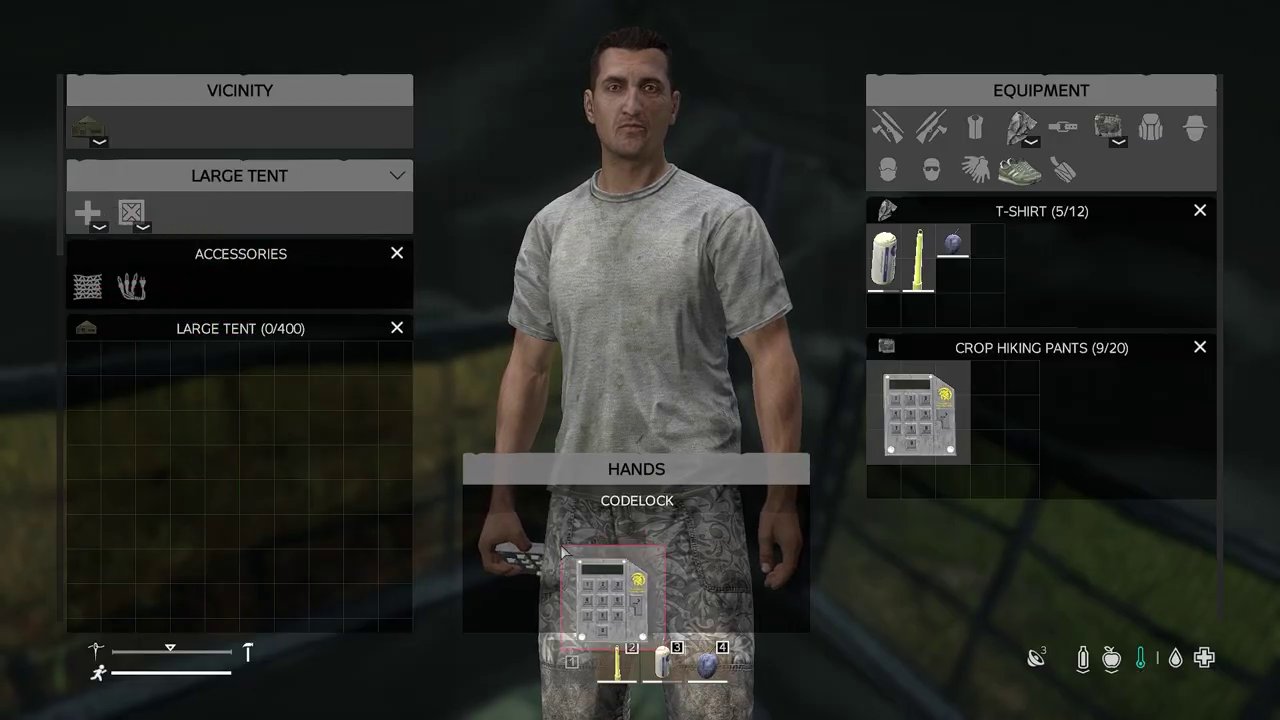
key(Tab)
Walk to the gate and view its Codelock prompts, Open Locked Door and Manage Lock
key(w)
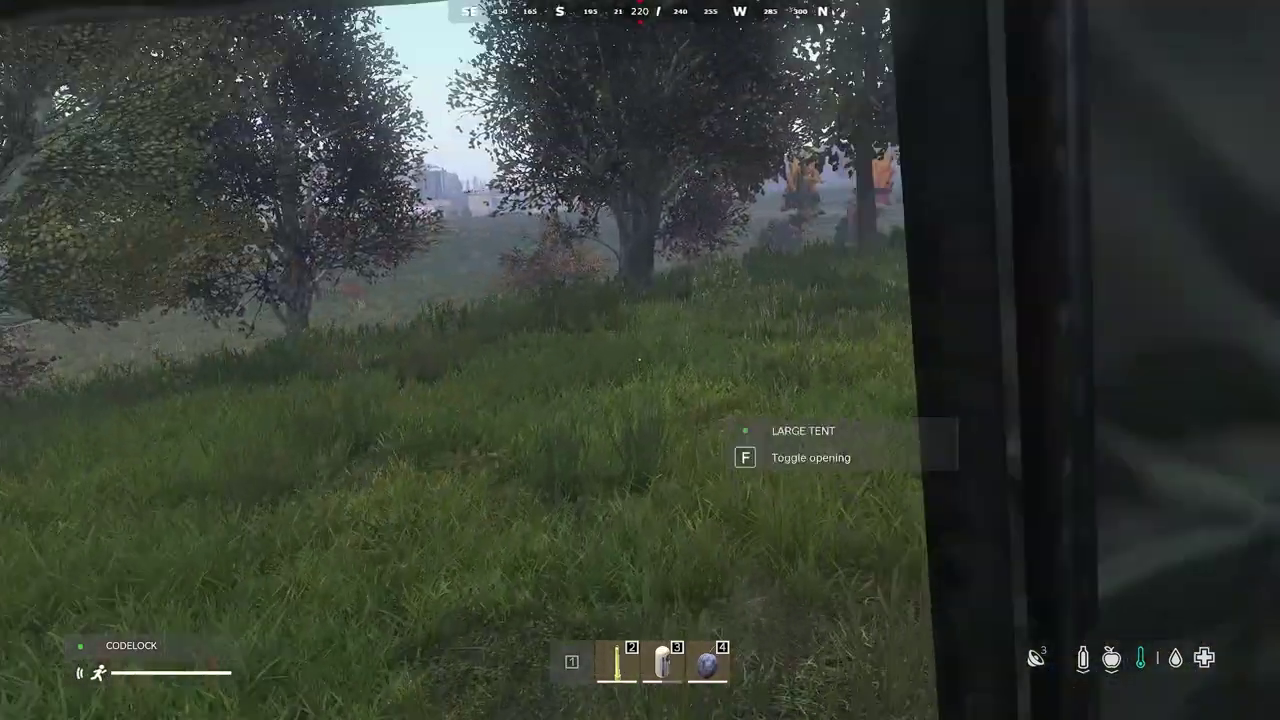
key(w)
key(d)
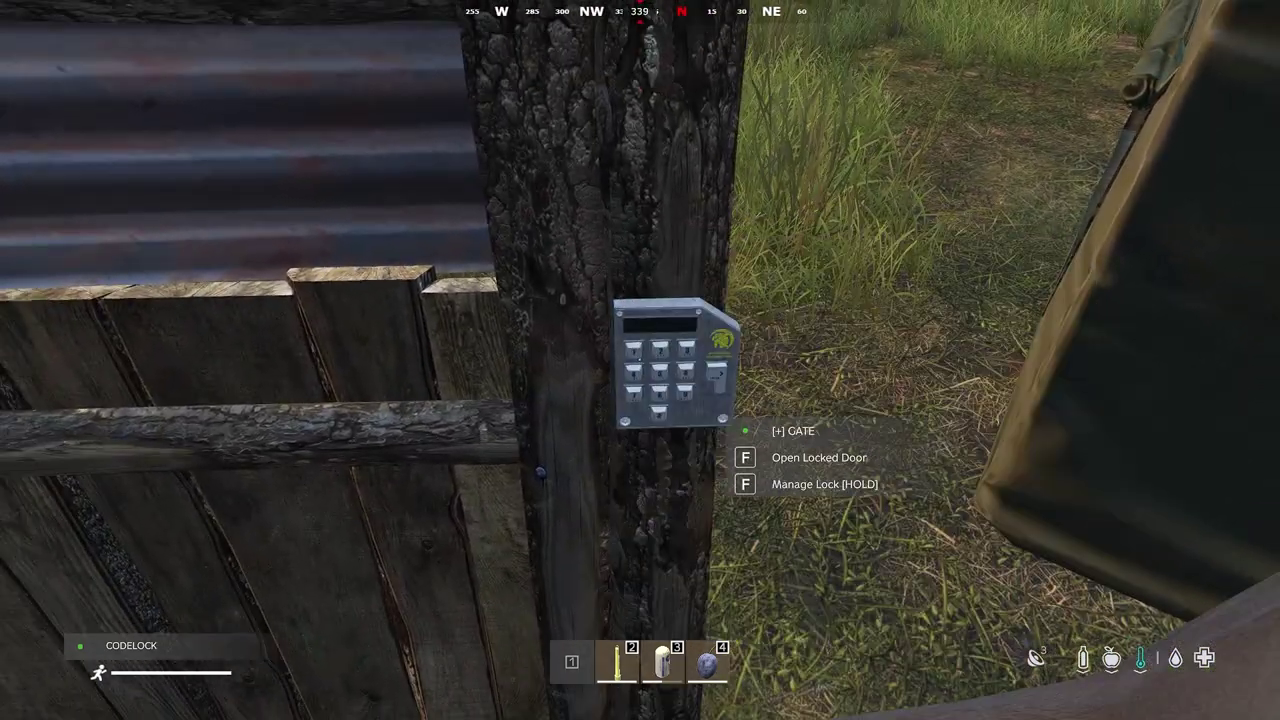
Go back into the tent to check inventory, then bring up the pause menu
key(w)
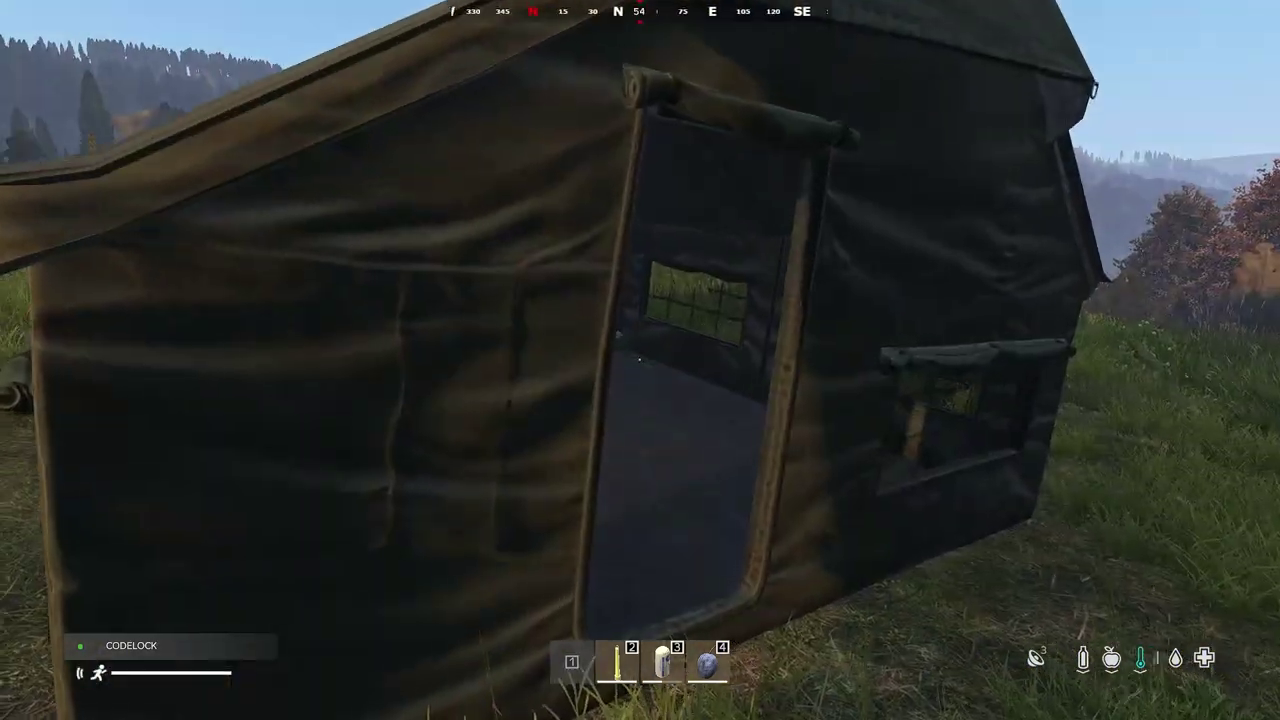
key(Tab)
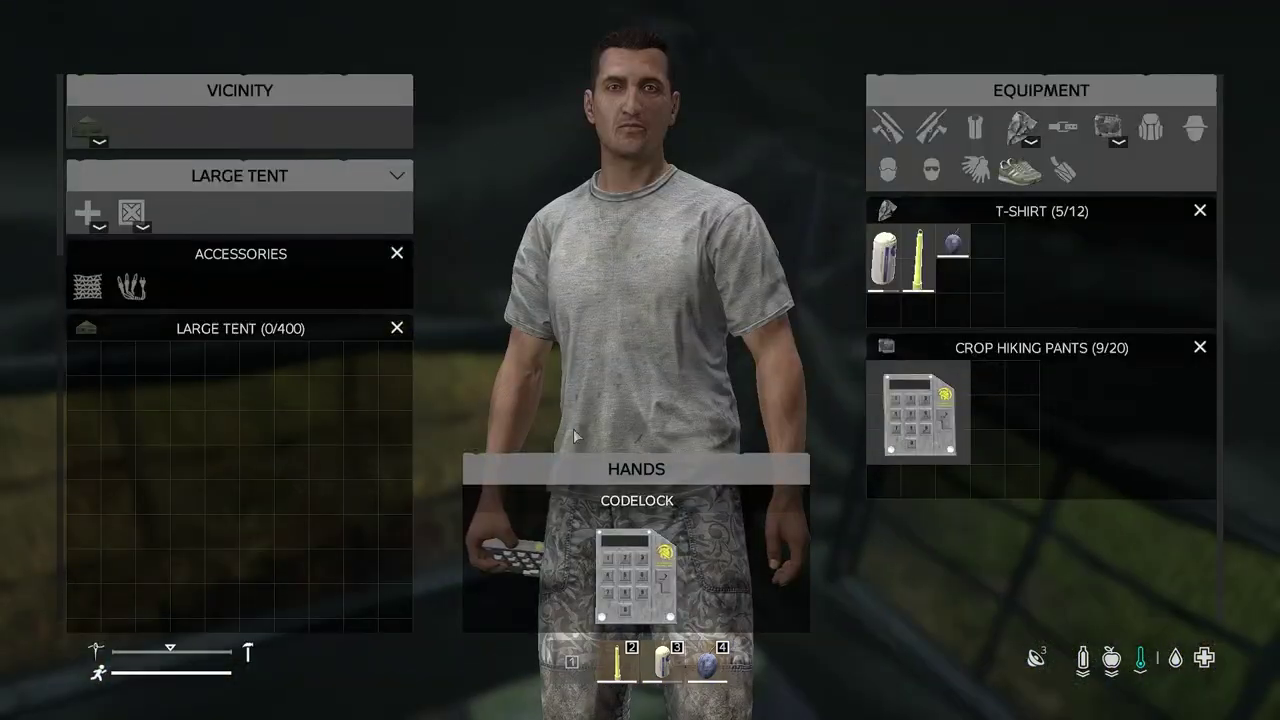
key(Tab)
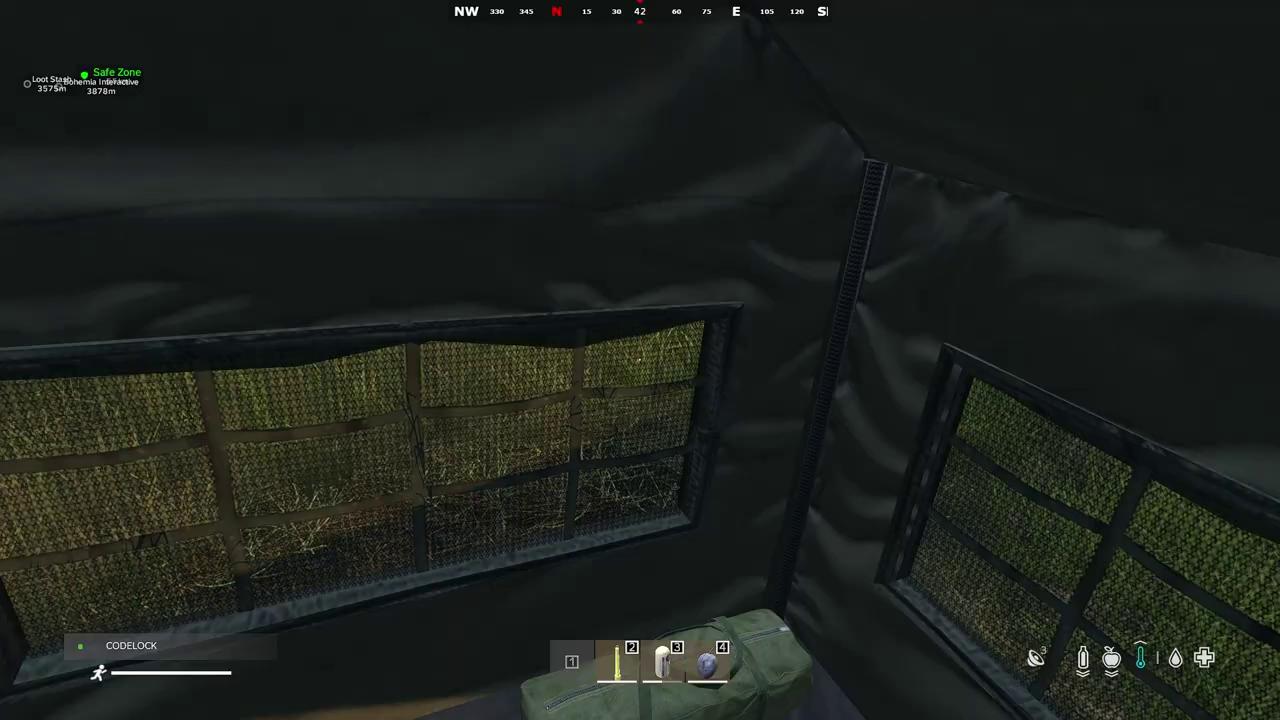
key(w)
key(w)
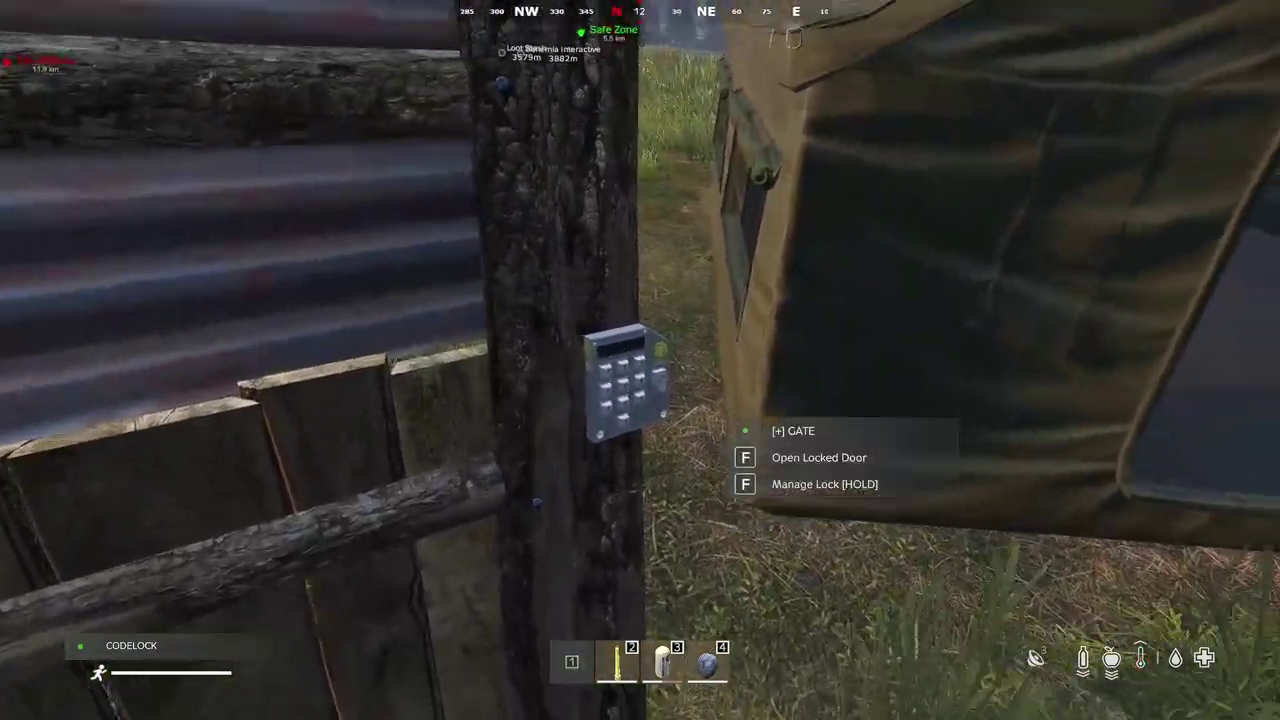
key(s)
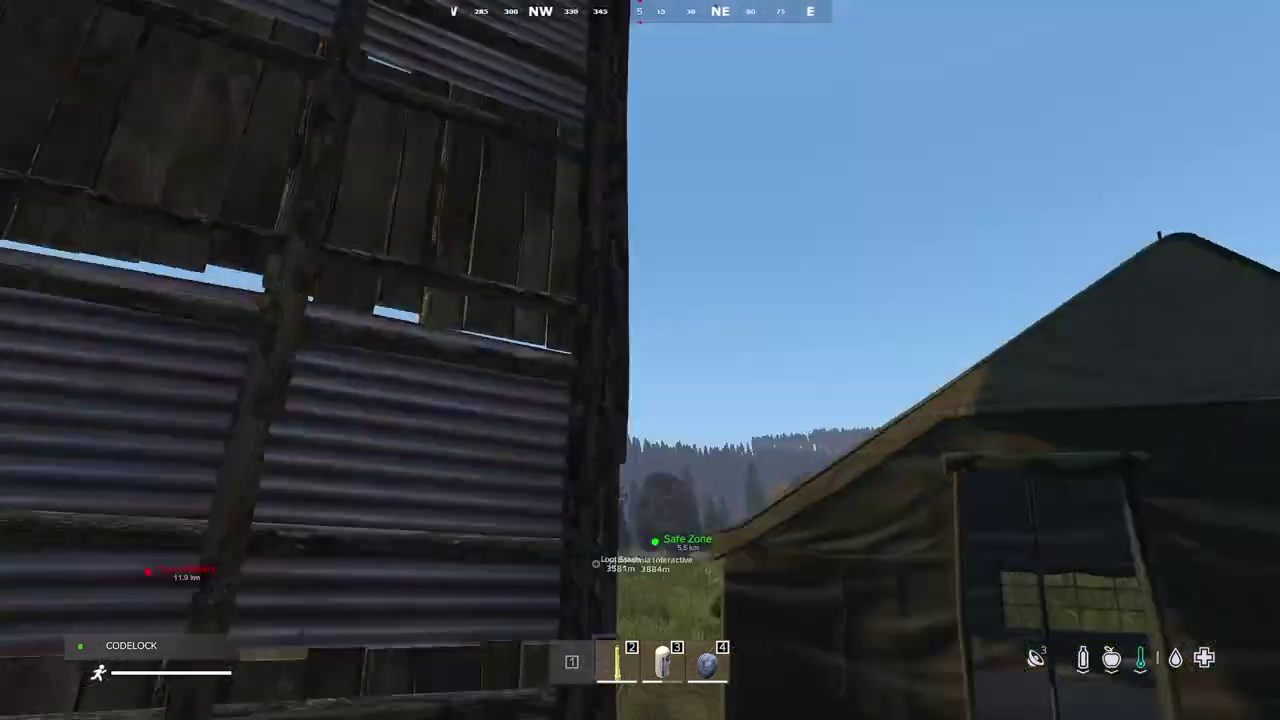
key(w)
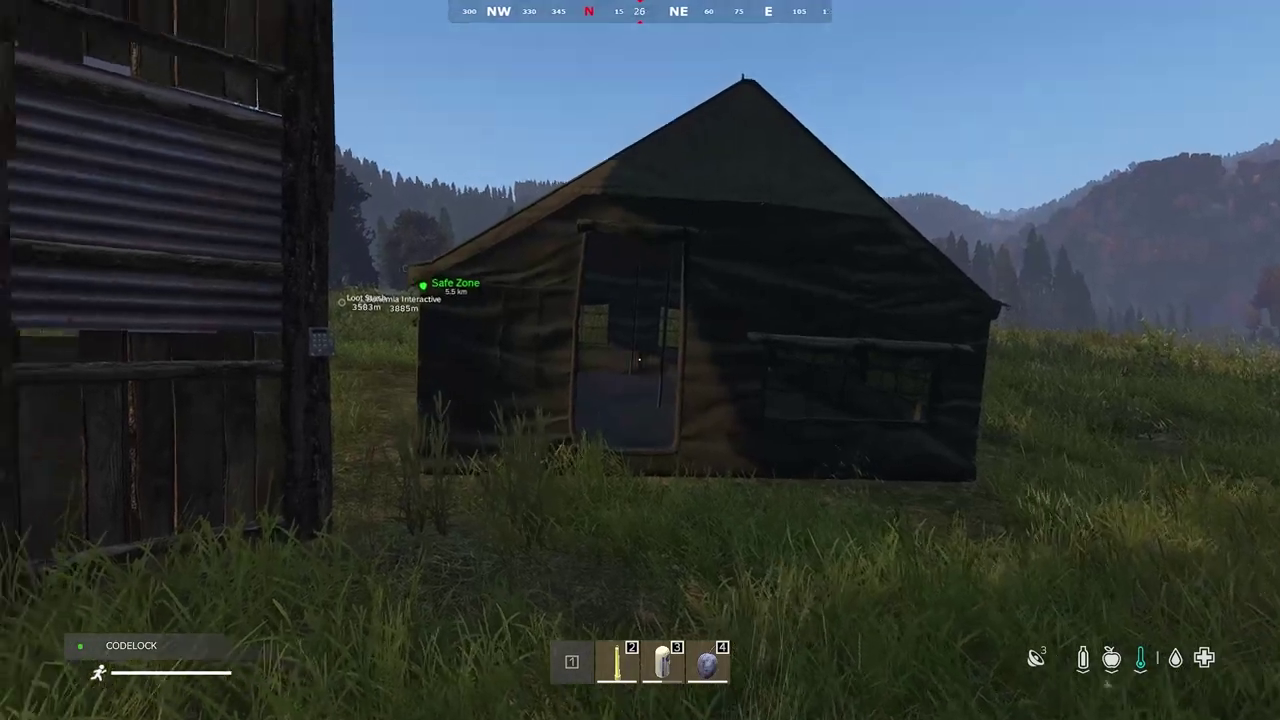
key(Escape)
Exit the server immediately and confirm YES to quit DayZ
click(1080, 530)
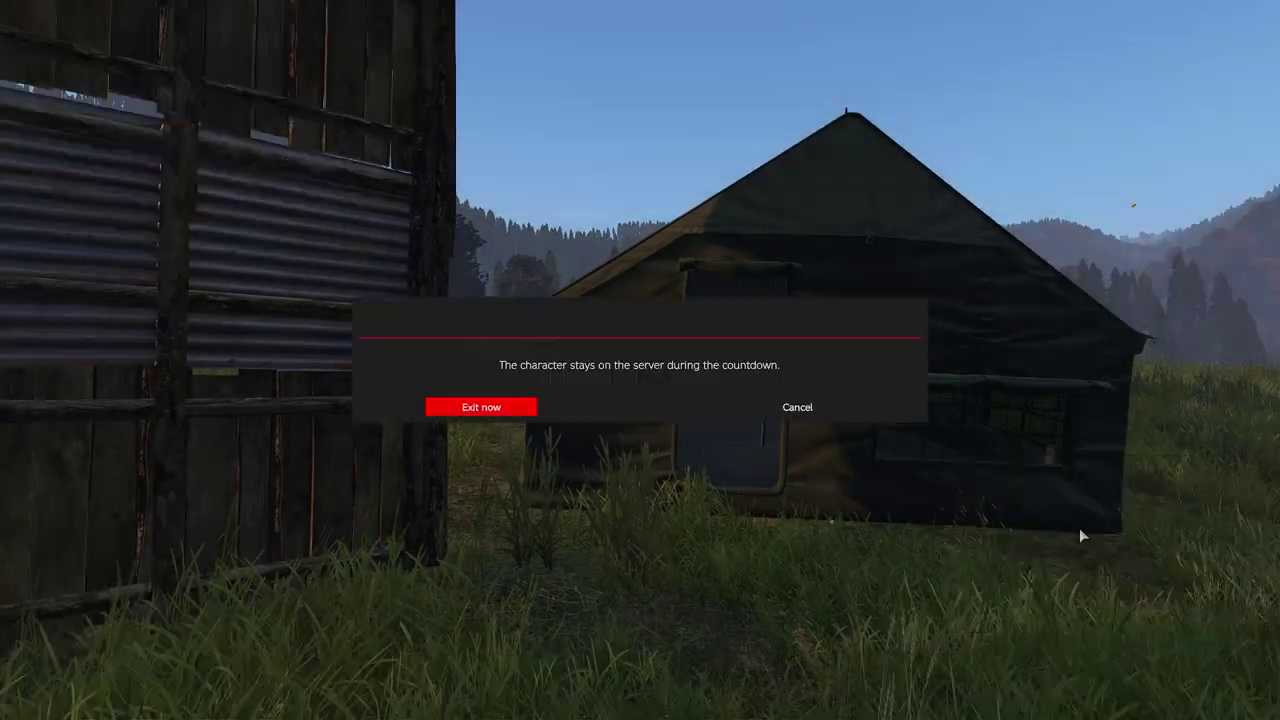
click(481, 407)
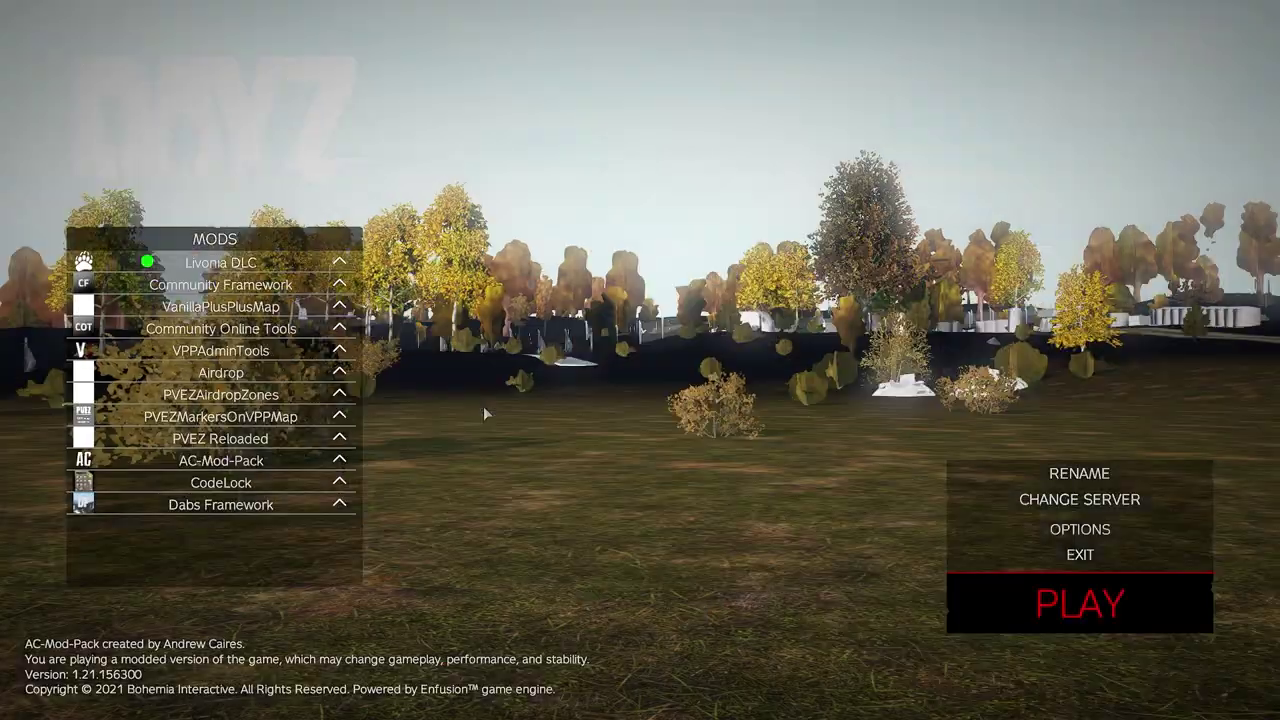
key(Escape)
click(552, 402)
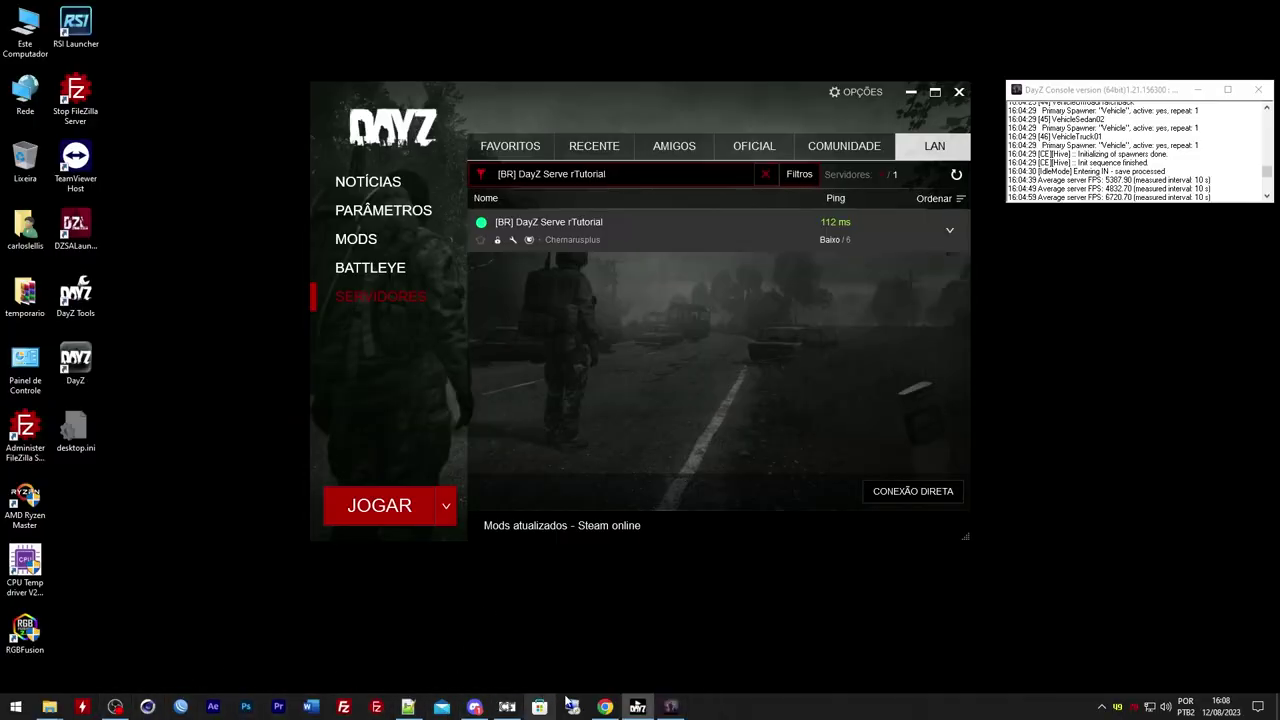
Shut down the DayZ server from the OmegaManager page in Chrome and confirm
click(605, 707)
click(1036, 285)
click(688, 116)
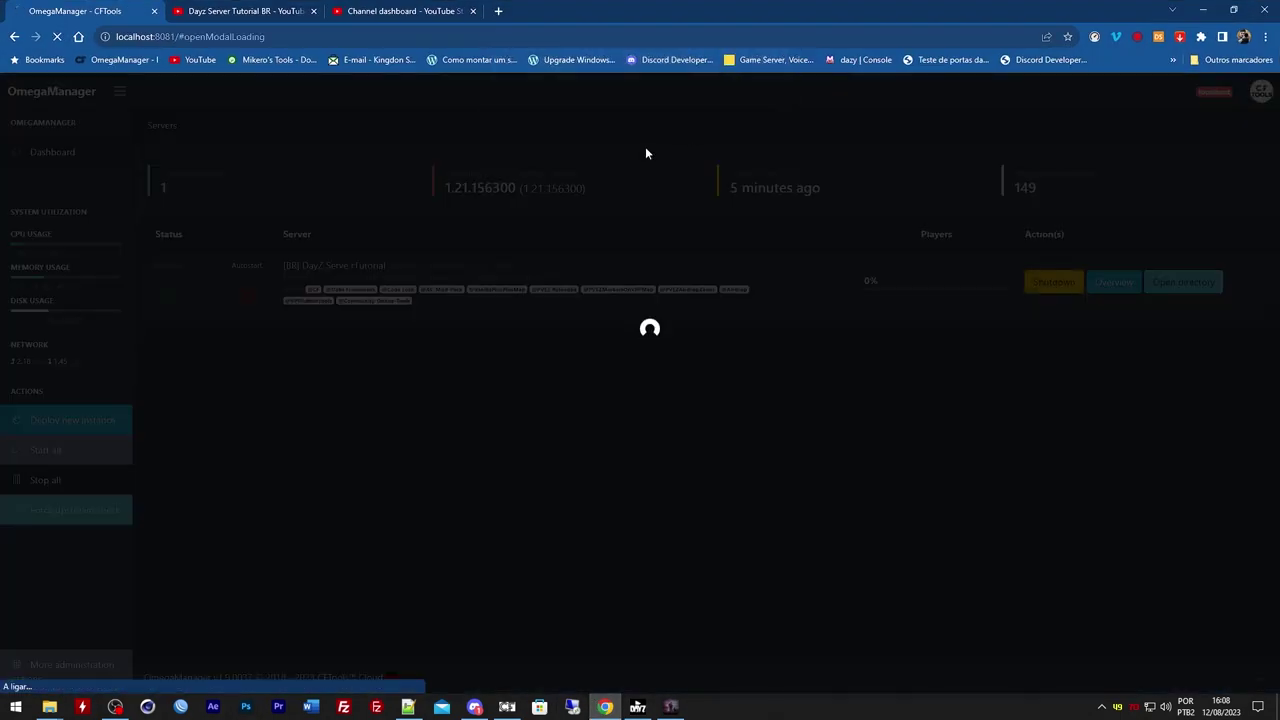
Open CodeLockPerms.json from the server's profiles/CodeLock folder
mouse_move(49, 707)
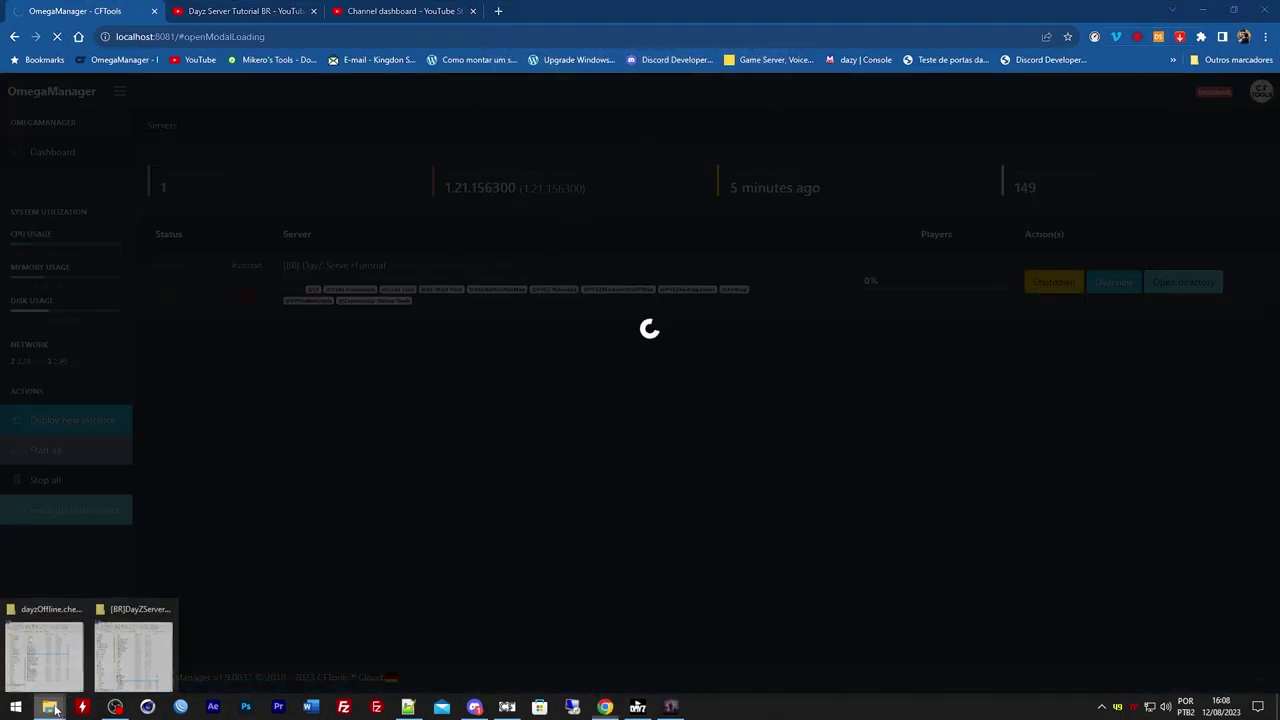
click(134, 660)
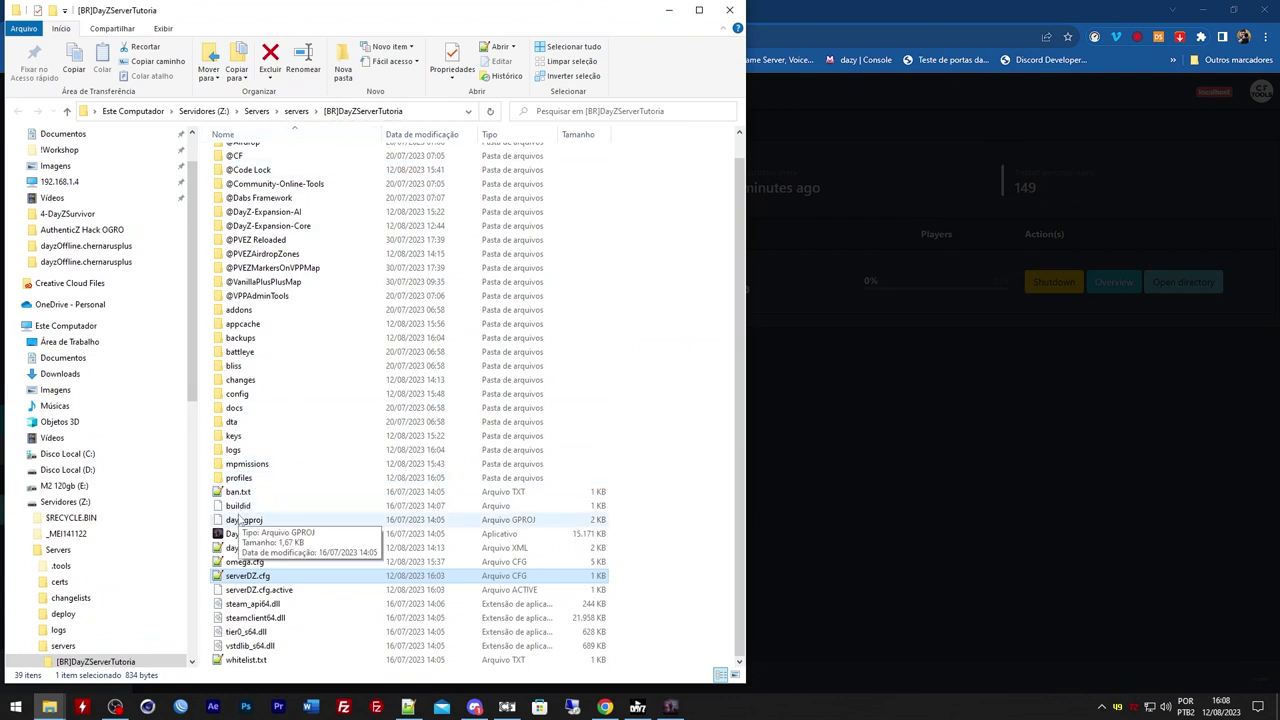
double_click(240, 478)
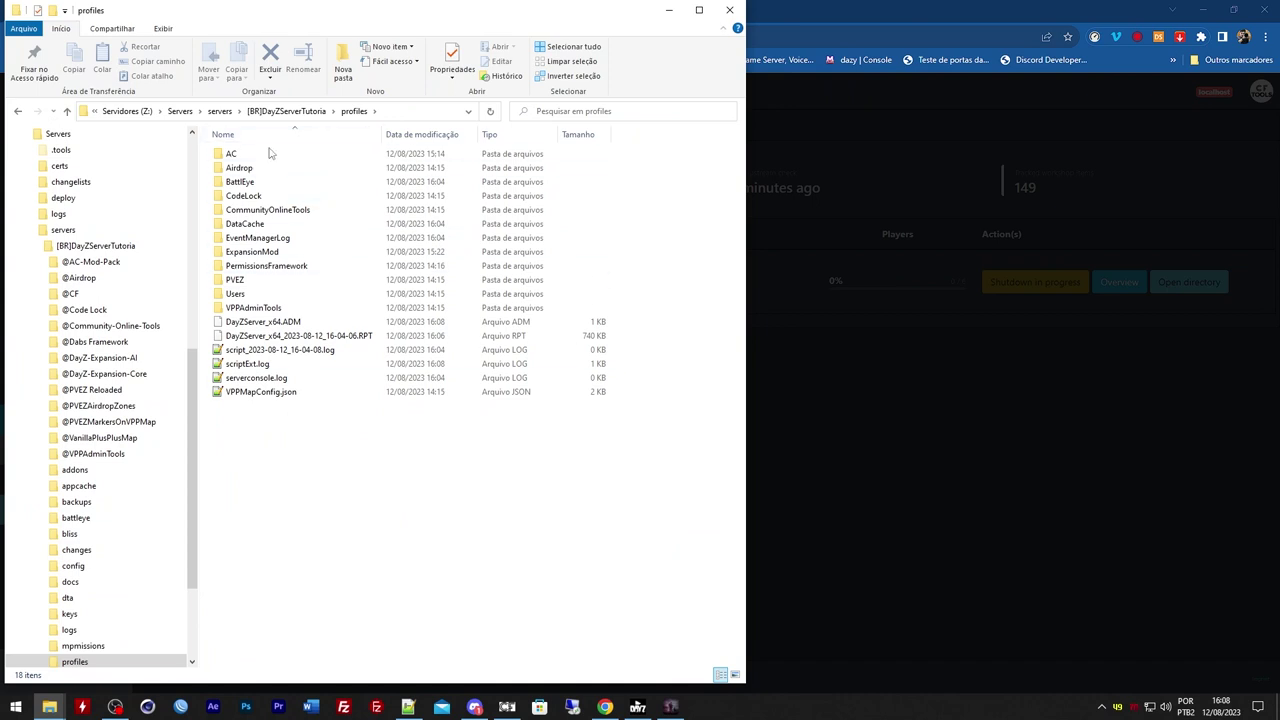
double_click(250, 196)
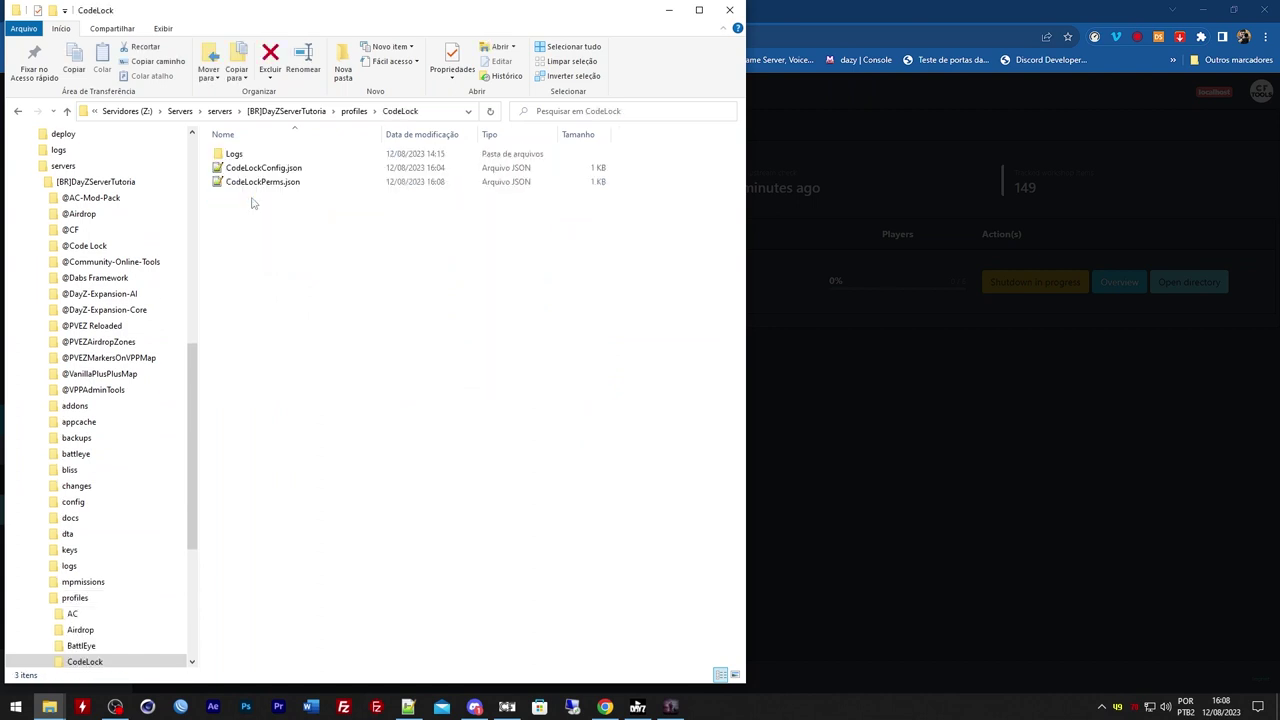
drag(341, 265, 270, 166)
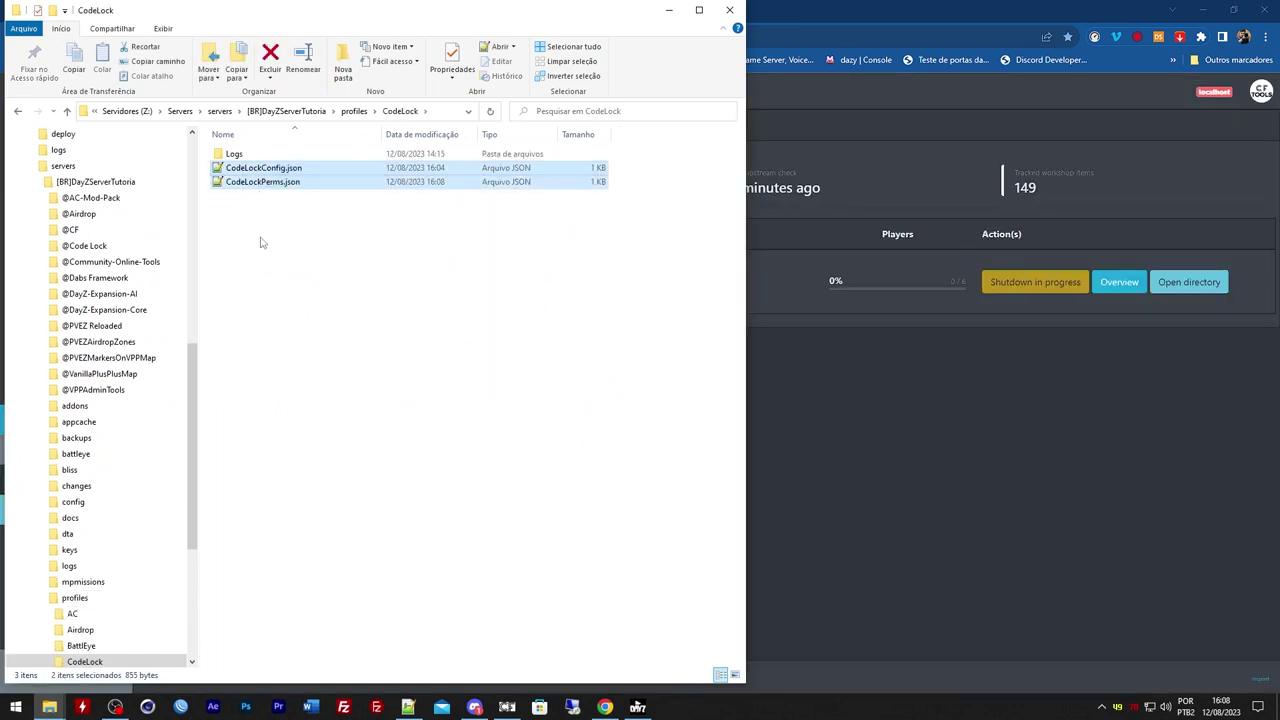
click(263, 250)
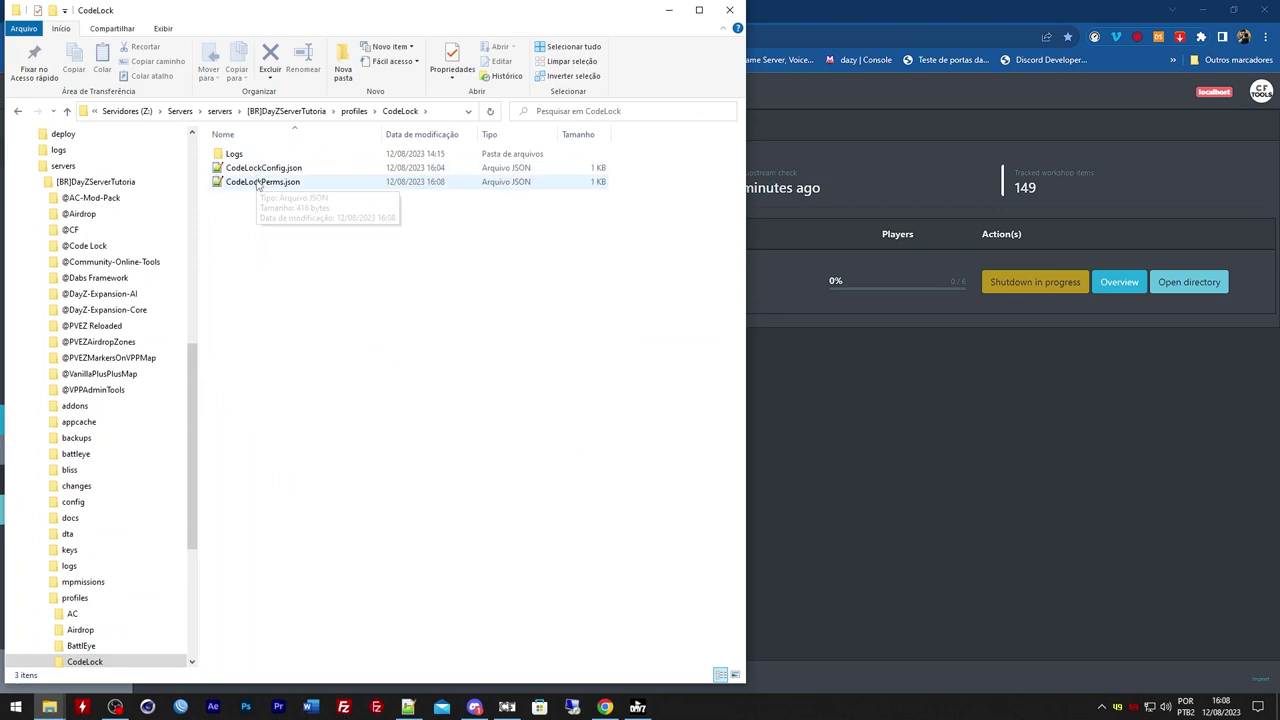
double_click(258, 184)
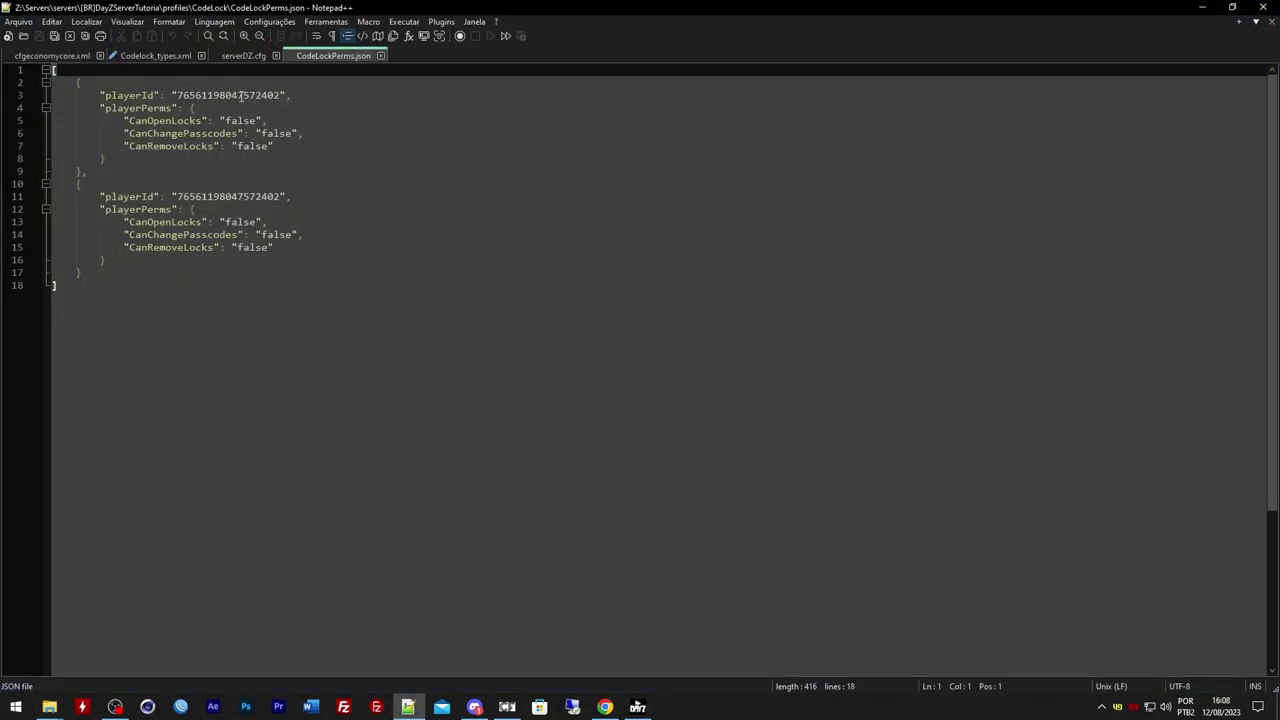
Set the first player's CanOpenLocks, CanChangePasscodes and CanRemoveLocks values to true
double_click(193, 95)
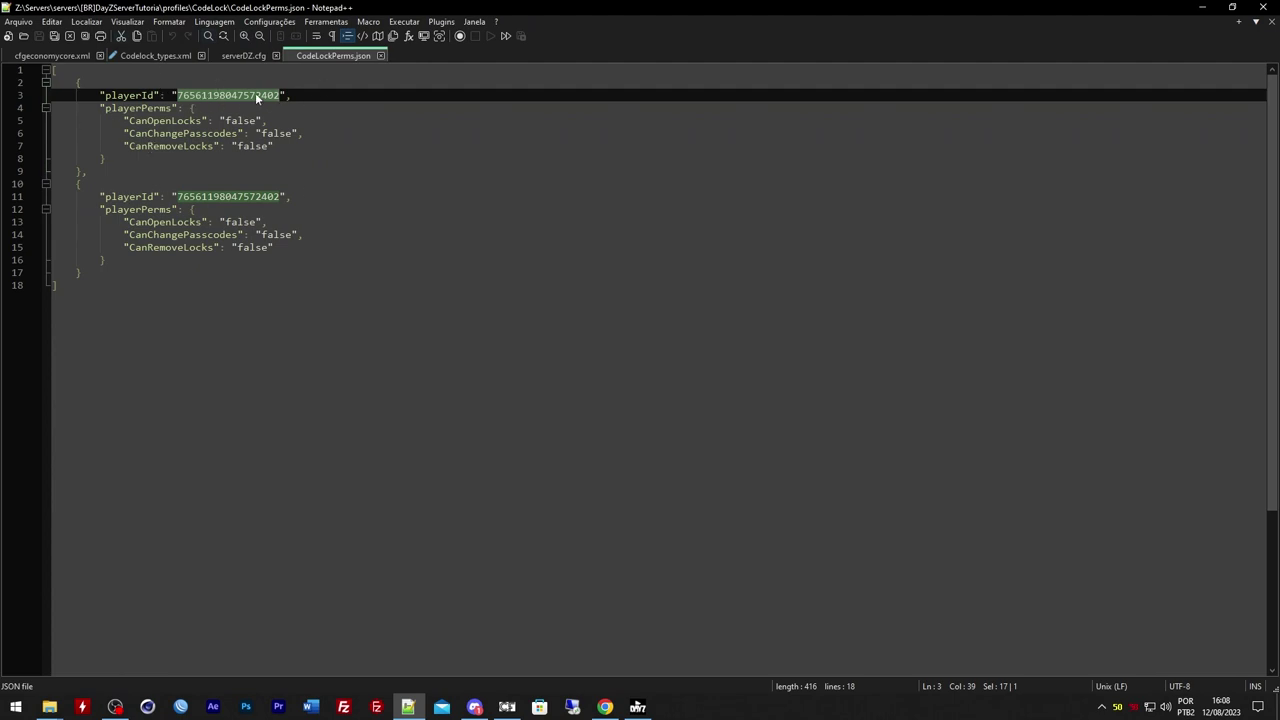
double_click(238, 120)
text(tr)
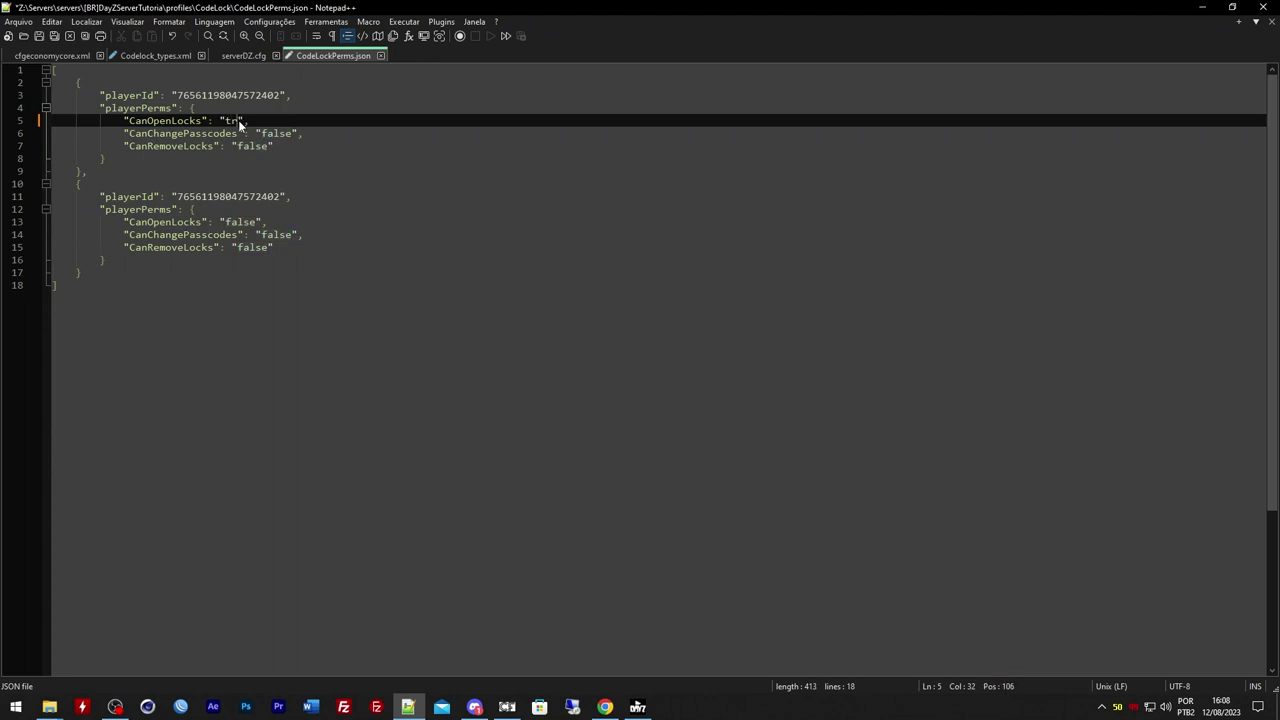
text(ue)
double_click(240, 121)
key(ctrl+c)
double_click(277, 133)
key(ctrl+v)
double_click(252, 146)
key(ctrl+v)
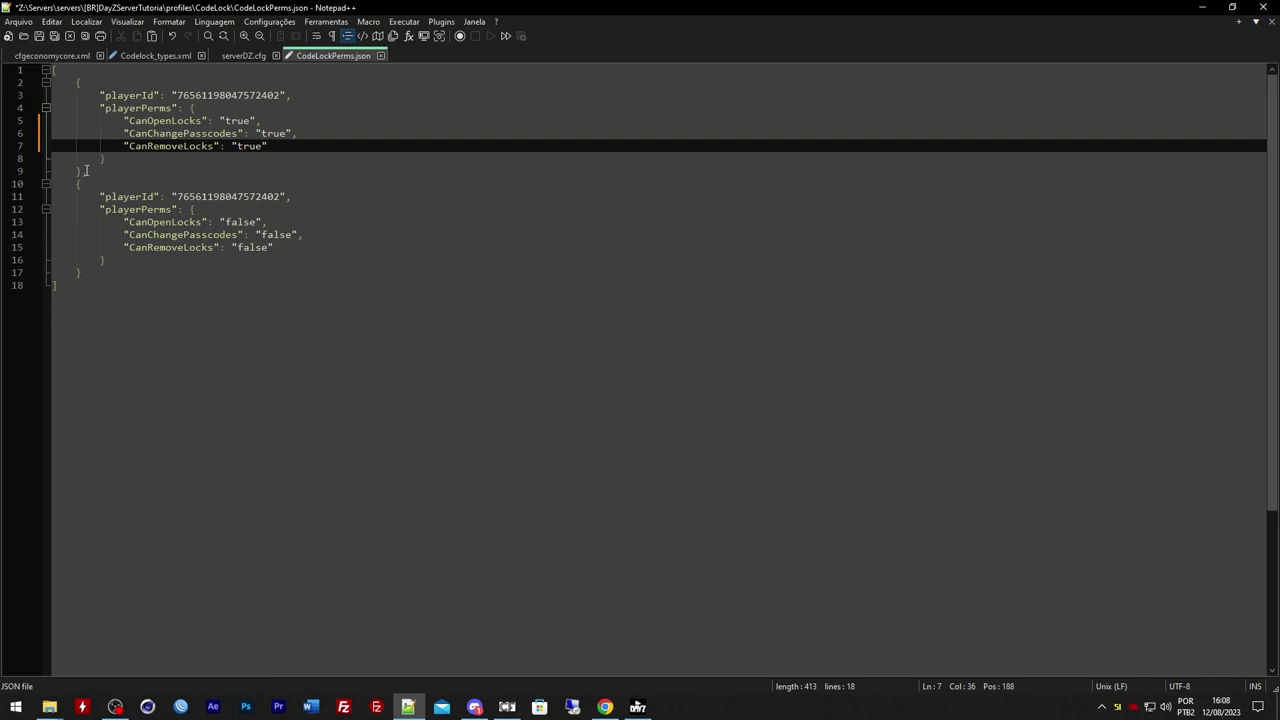
Select the second player block and add a comma after its closing brace
drag(86, 170, 89, 273)
click(119, 204)
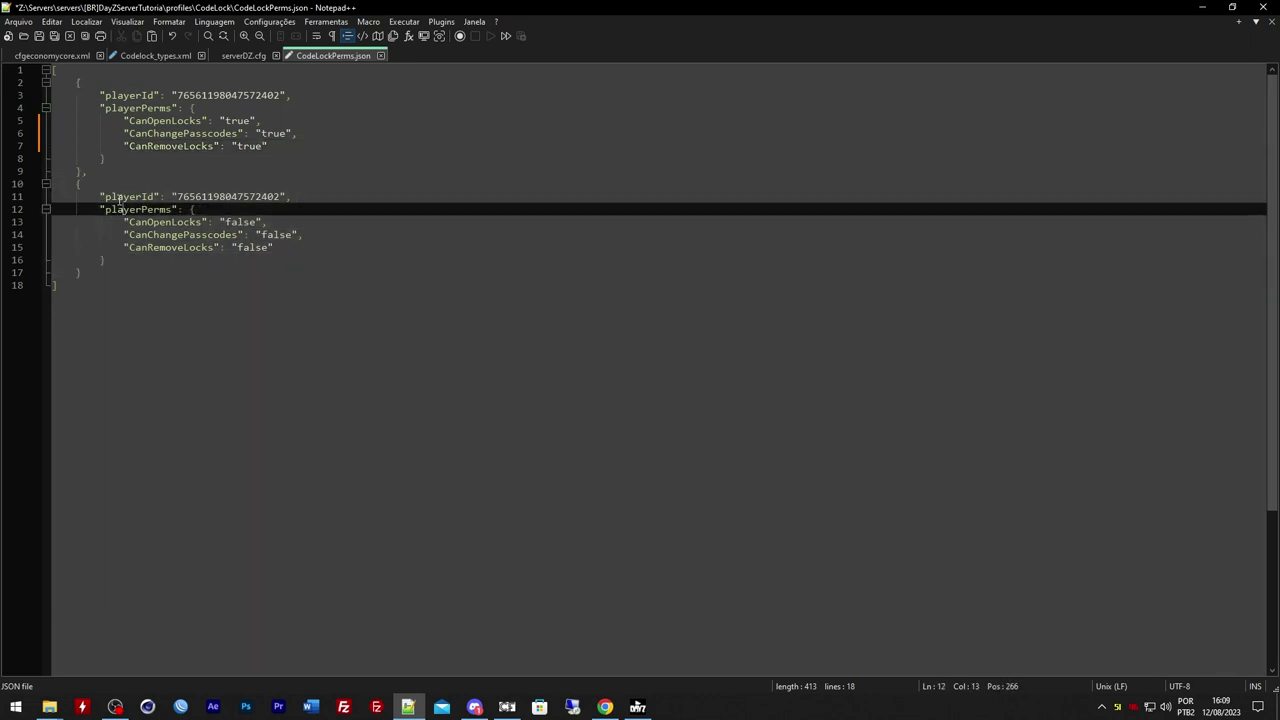
drag(83, 172, 82, 273)
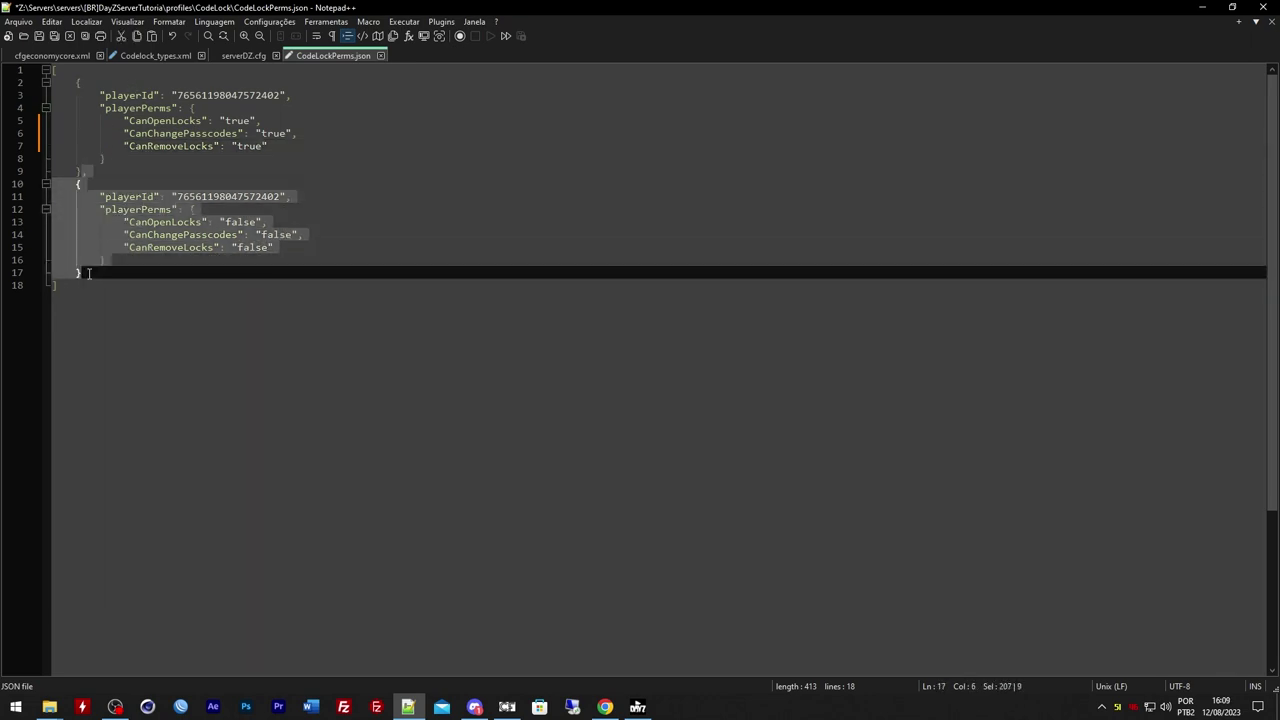
click(94, 272)
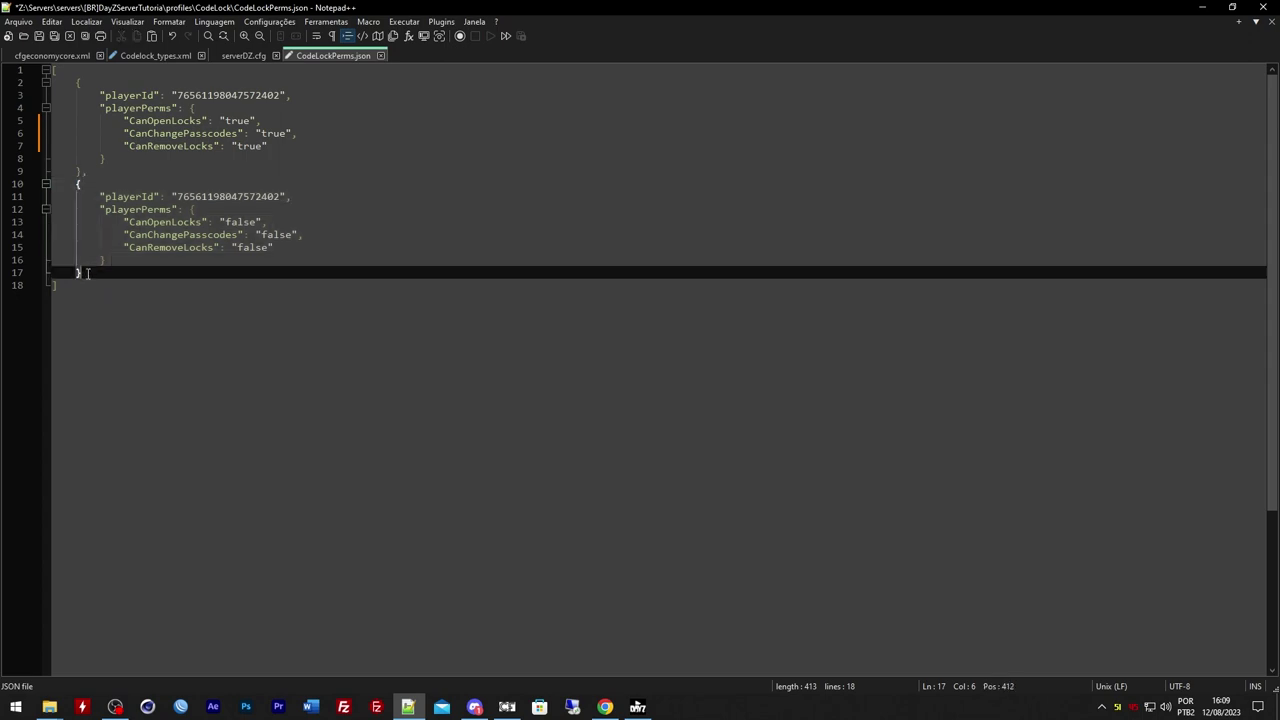
click(84, 171)
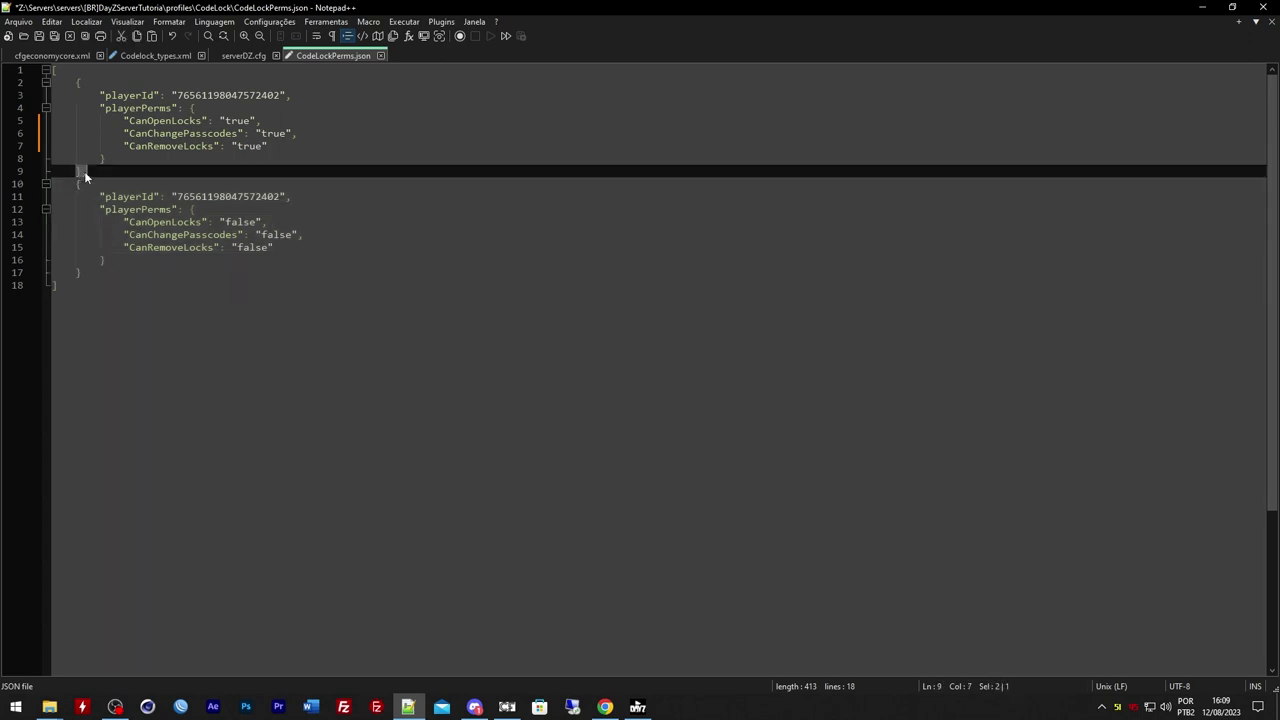
click(86, 272)
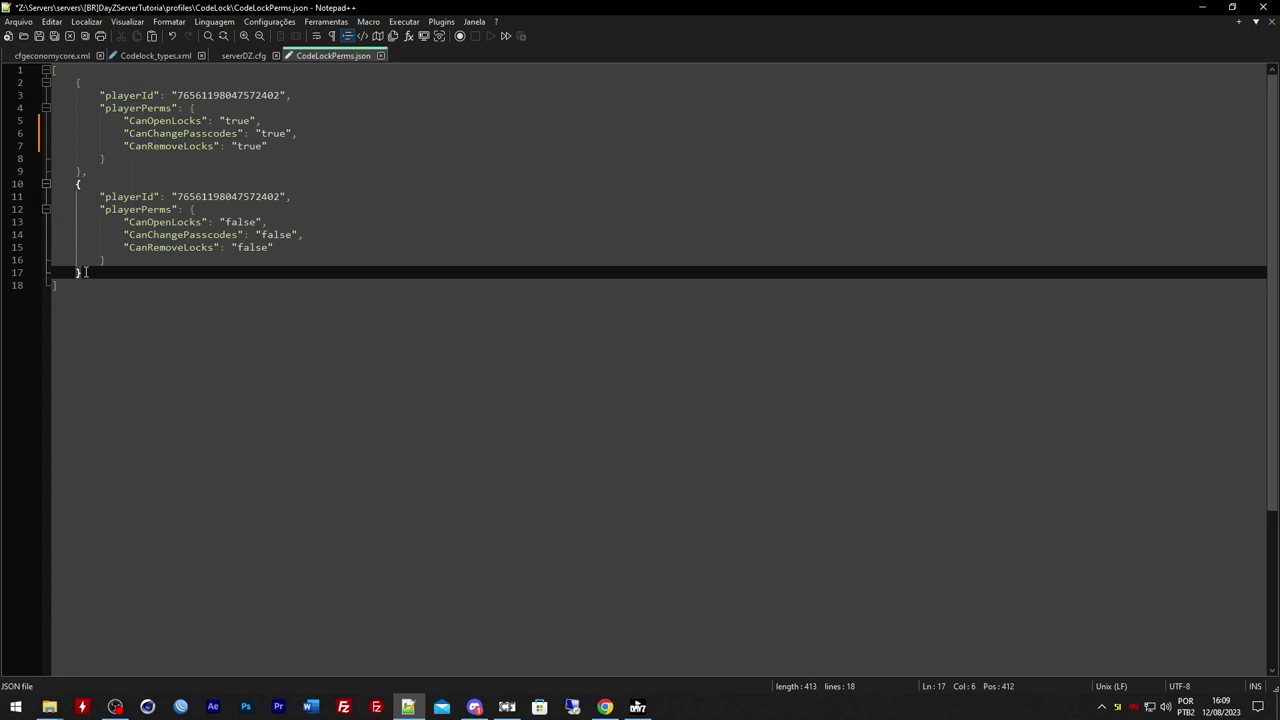
text(,)
Paste several copies of the player block, then undo the extra copies
drag(78, 184, 90, 273)
key(ctrl+c)
click(90, 273)
key(Return)
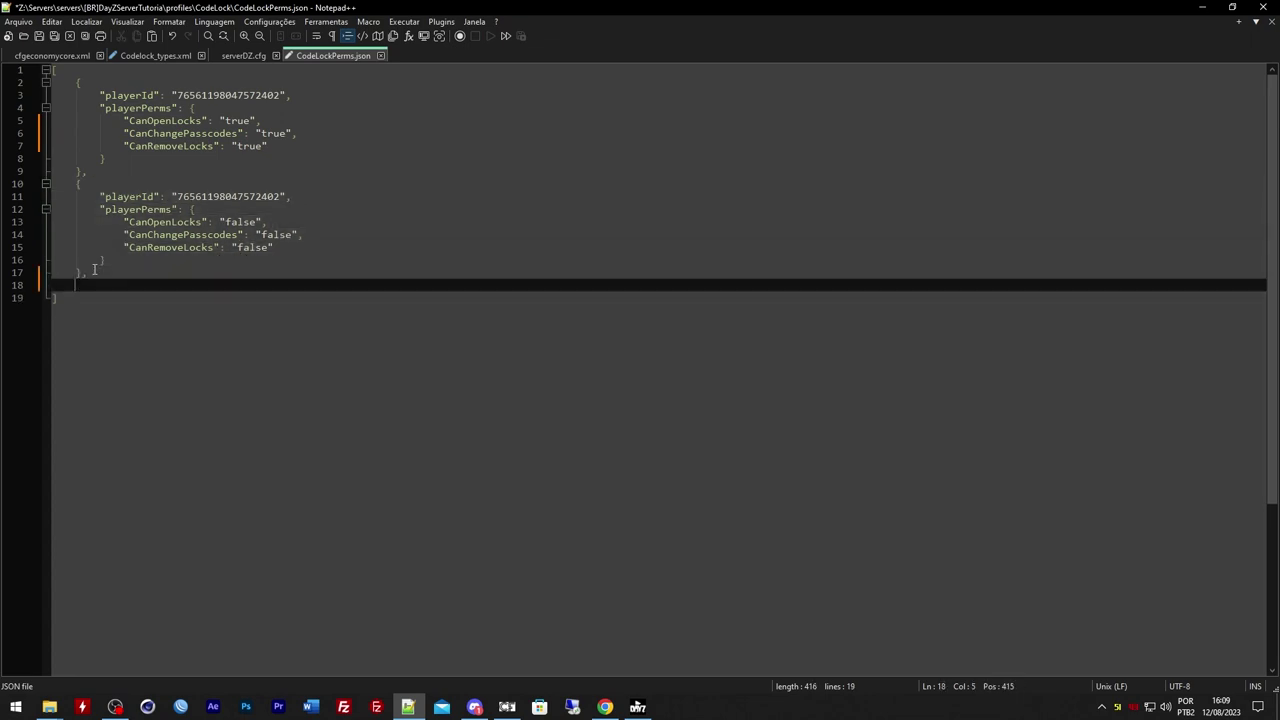
key(ctrl+v)
key(Return)
key(ctrl+v)
key(Return)
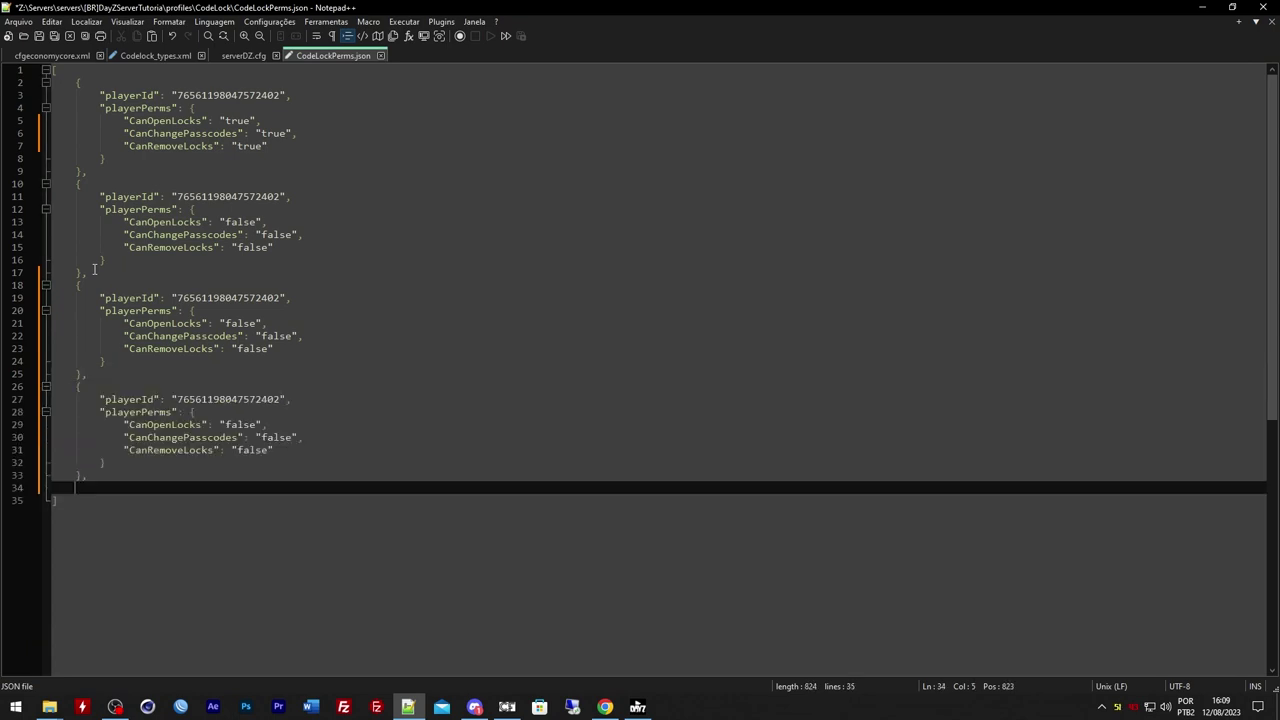
key(ctrl+v)
key(Return)
key(ctrl+v)
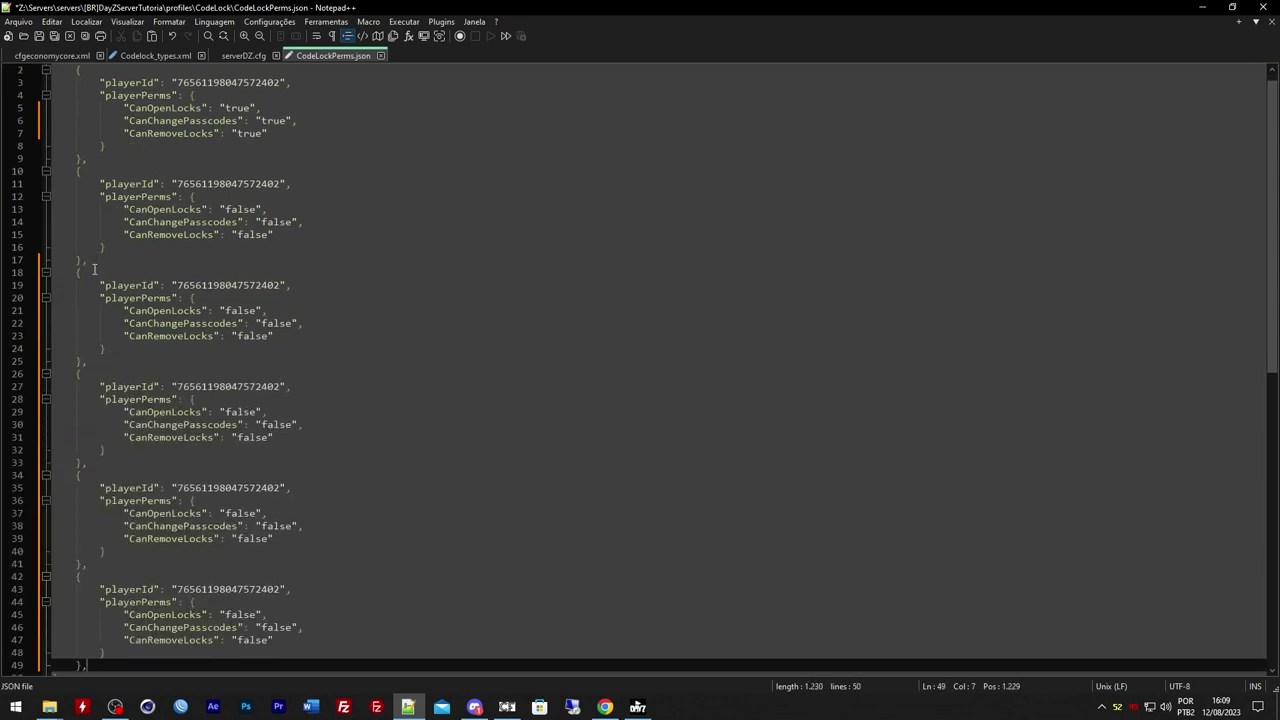
click(203, 188)
click(196, 271)
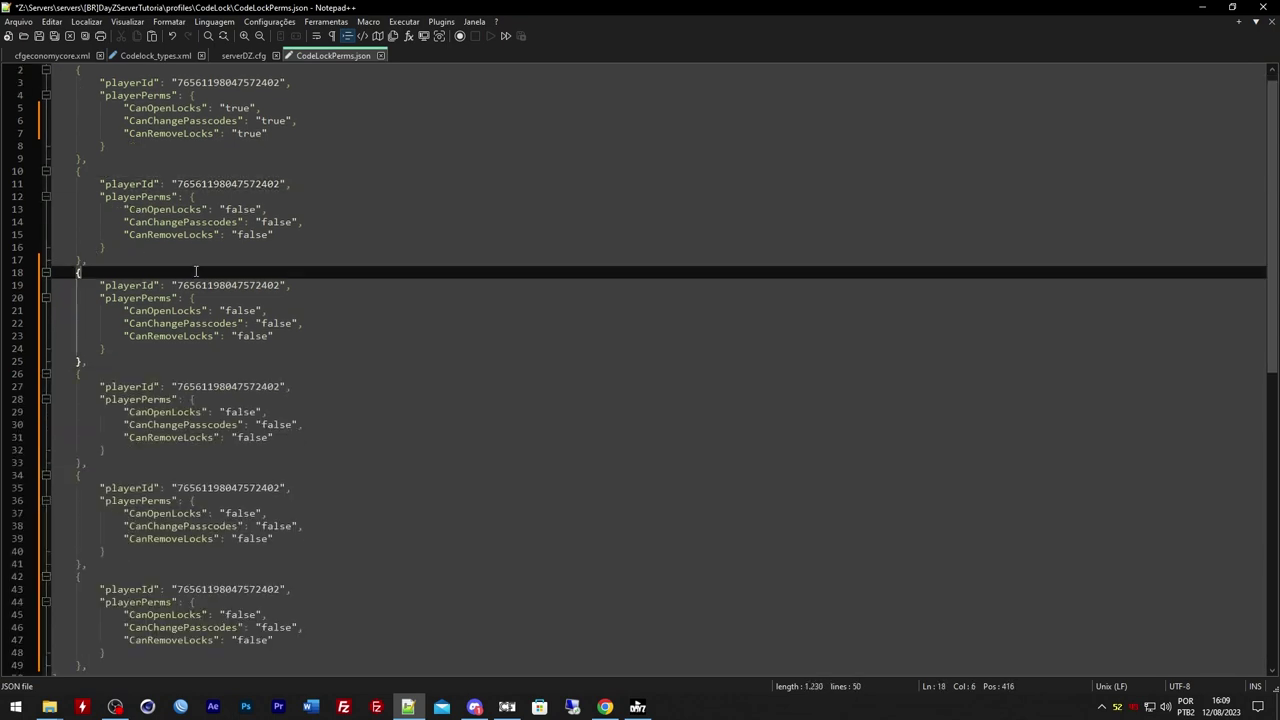
key(ctrl+z)
key(ctrl+z)
key(ctrl+z)
key(ctrl+z)
key(ctrl+z)
key(ctrl+z)
key(ctrl+z)
key(ctrl+z)
key(ctrl+z)
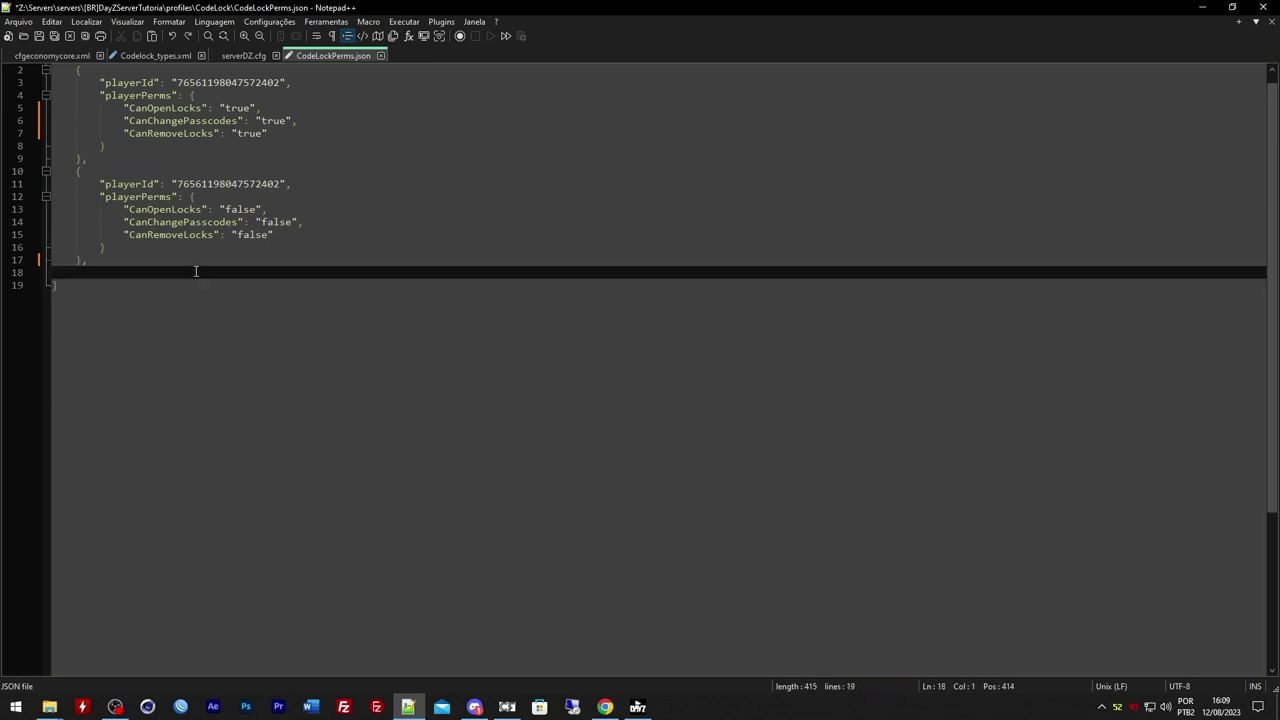
Delete the second player entry, set CanRemoveLocks to true, and bring up the dayzOffline.chernarusplus folder
drag(82, 159, 97, 260)
key(Delete)
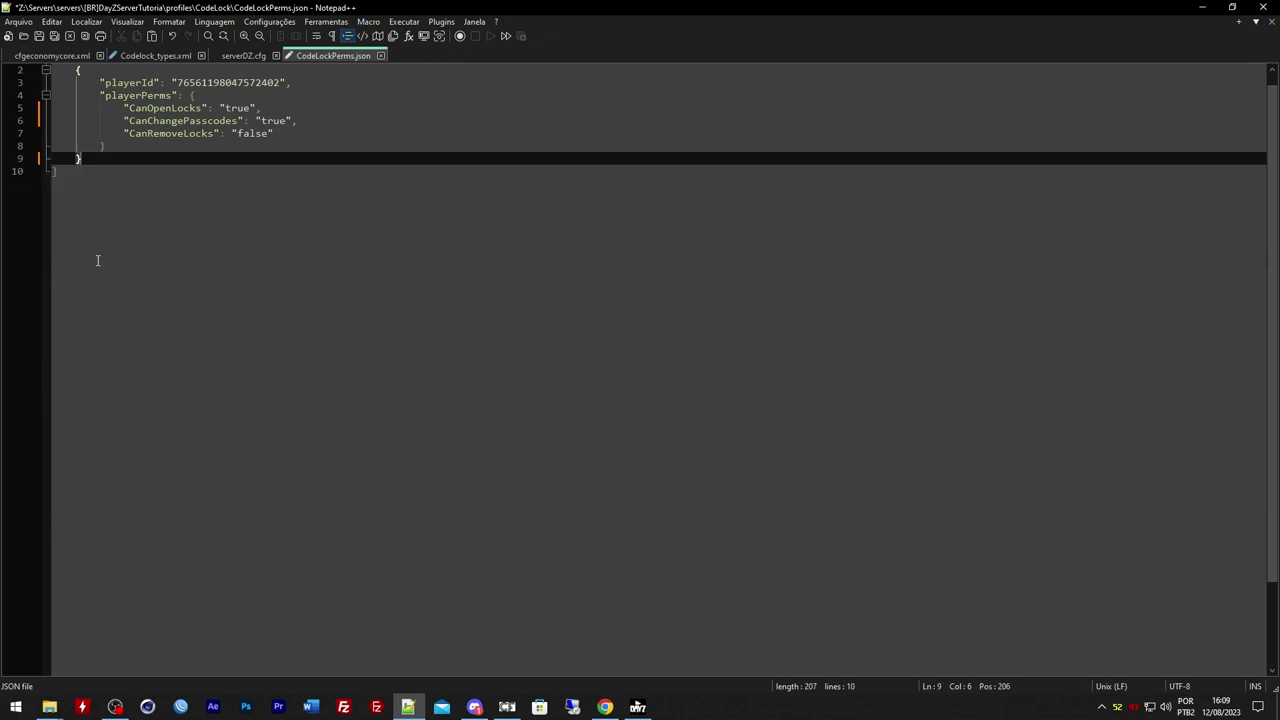
double_click(271, 122)
key(ctrl+c)
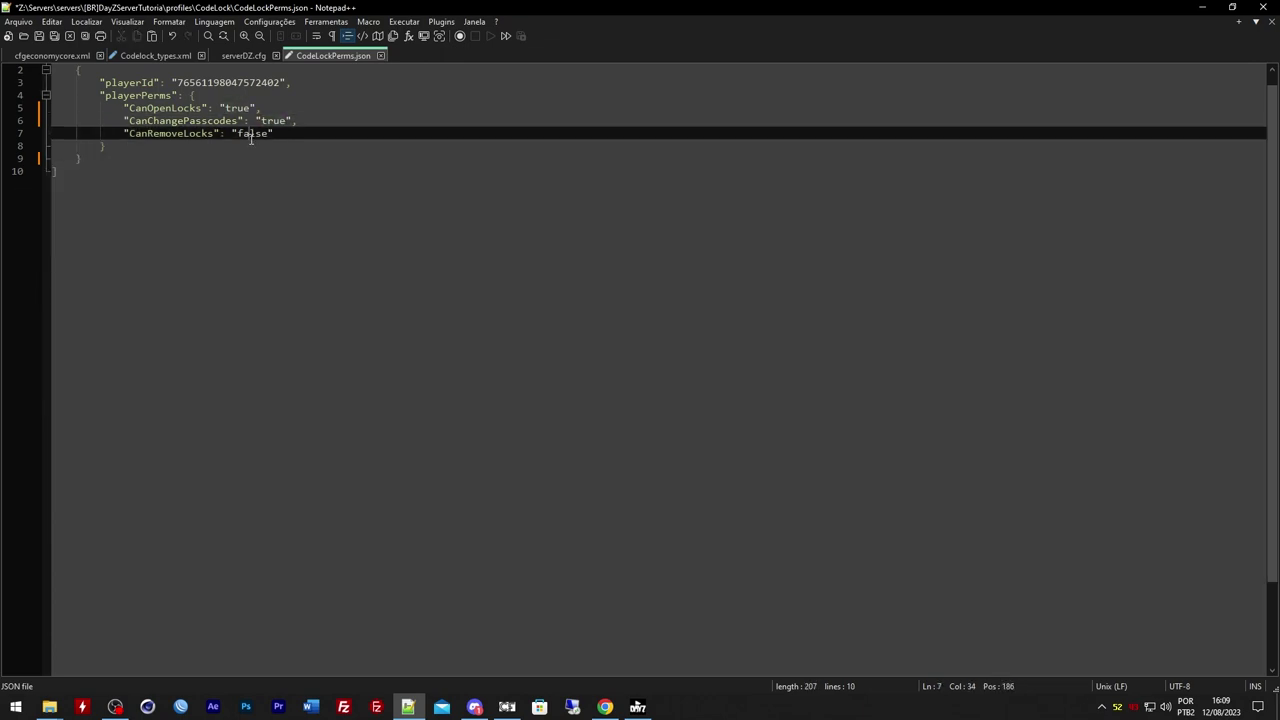
double_click(250, 134)
key(ctrl+v)
scroll(240, 240, up, 1)
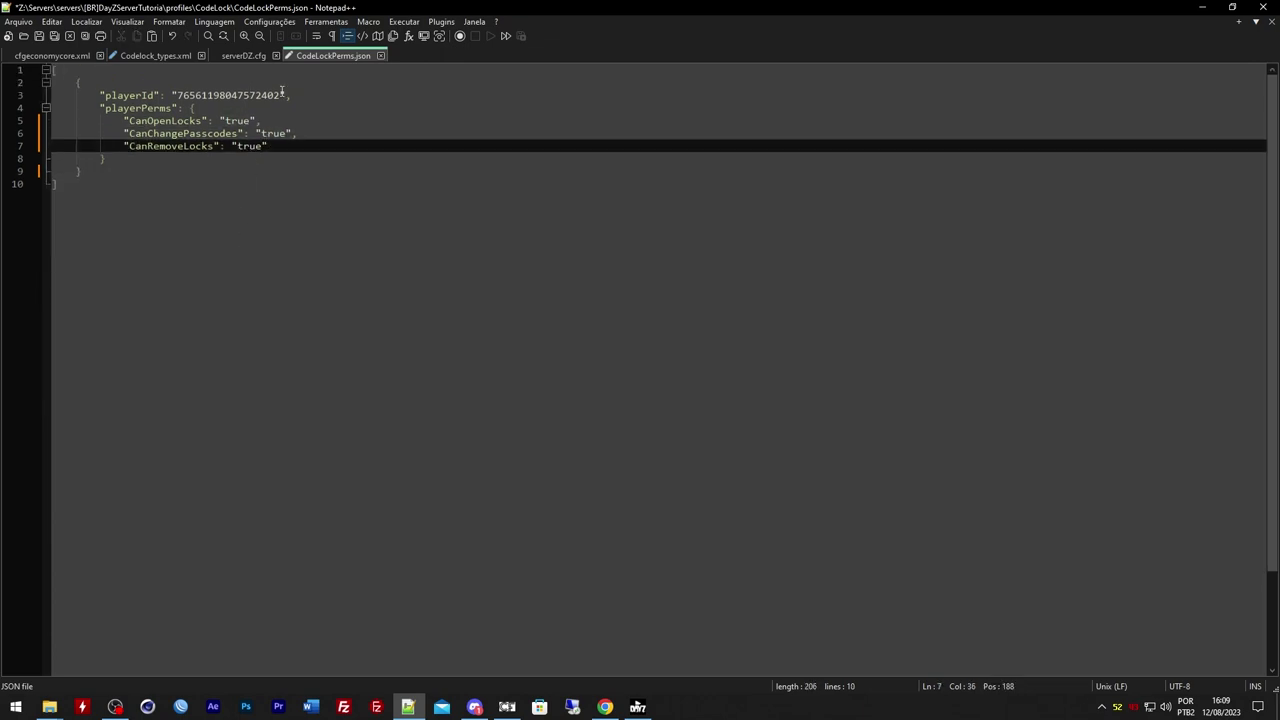
click(49, 706)
click(60, 662)
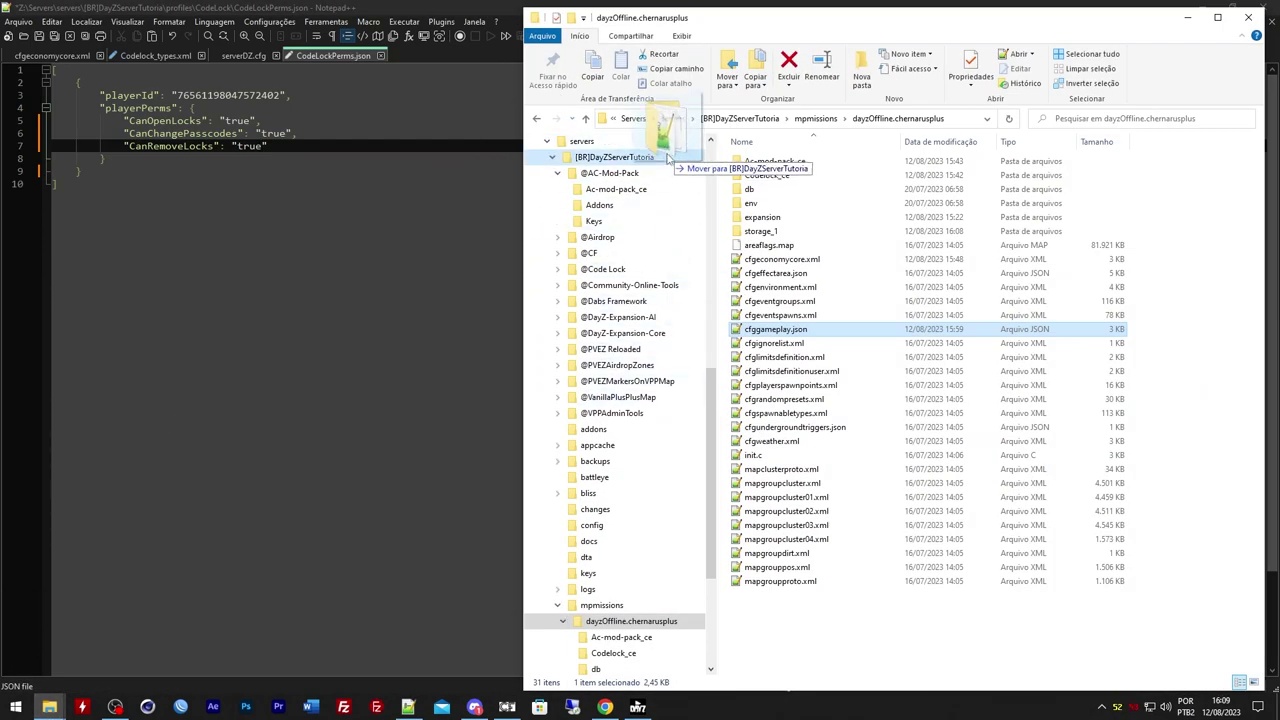
Paste the first admin ID from SuperAdmins.txt as the playerId and save CodeLockPerms.json
scroll(670, 185, up, 1)
scroll(640, 230, up, 10)
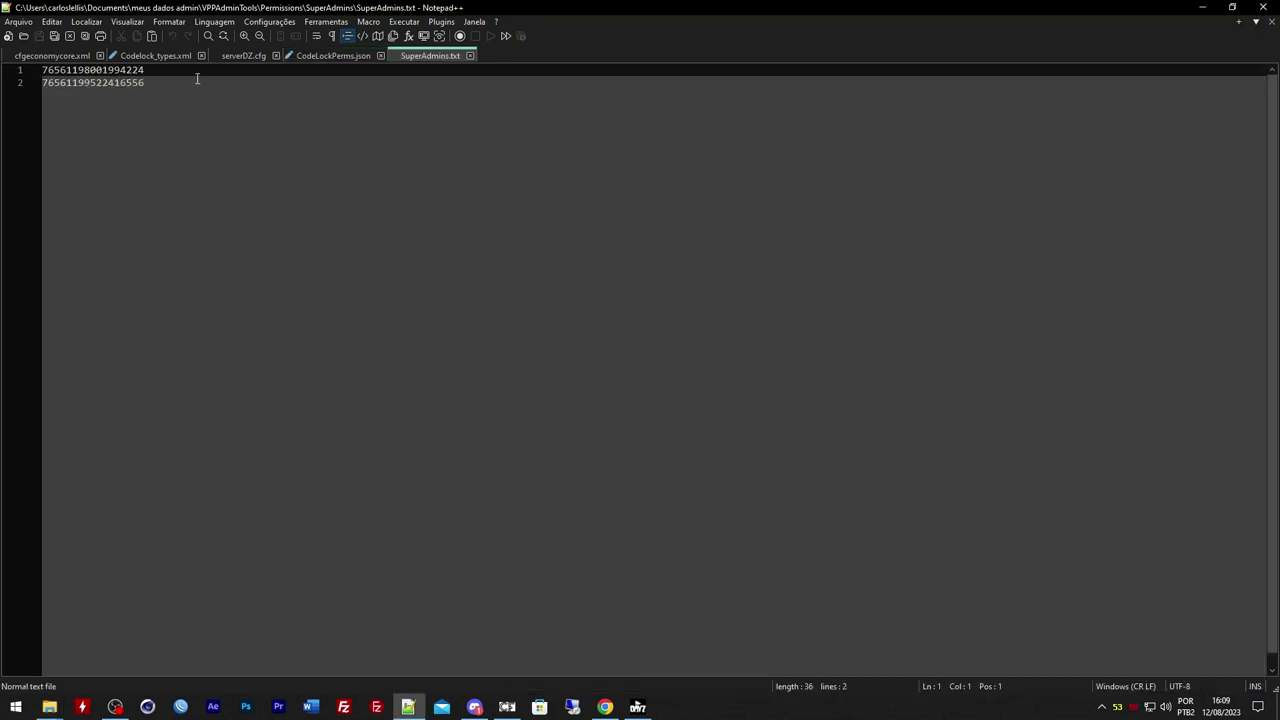
click(25, 72)
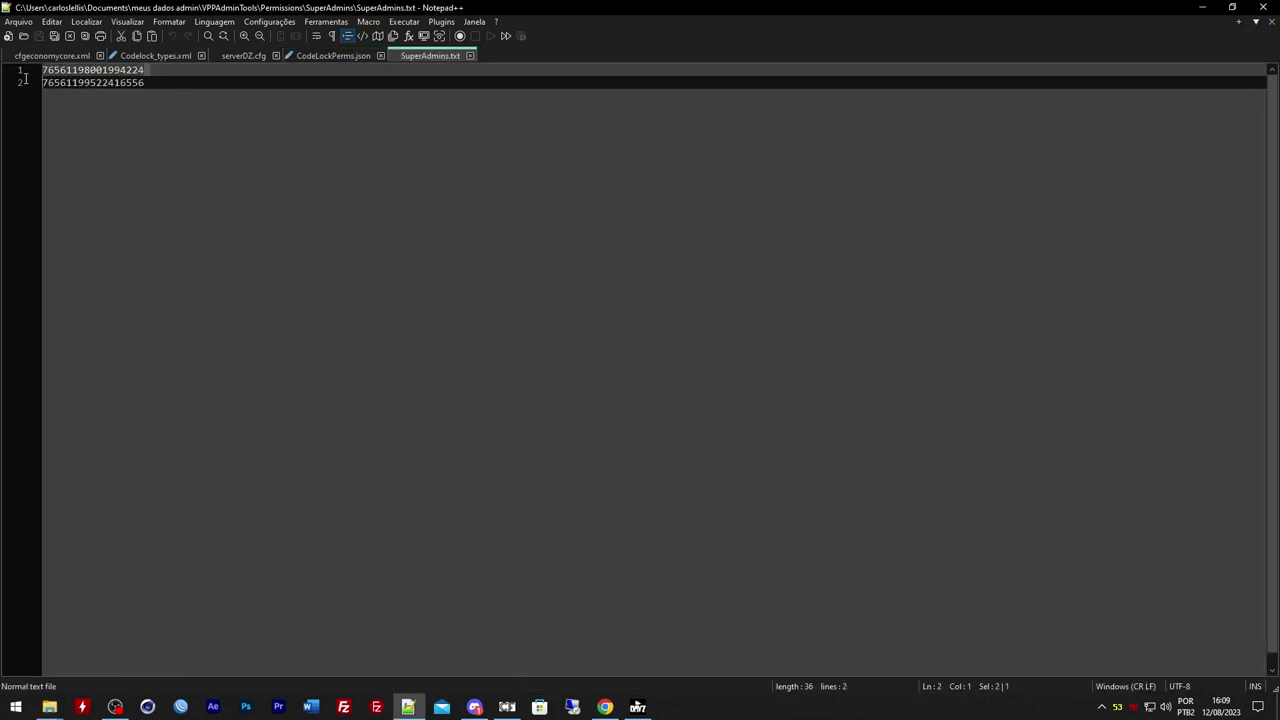
drag(25, 78, 24, 70)
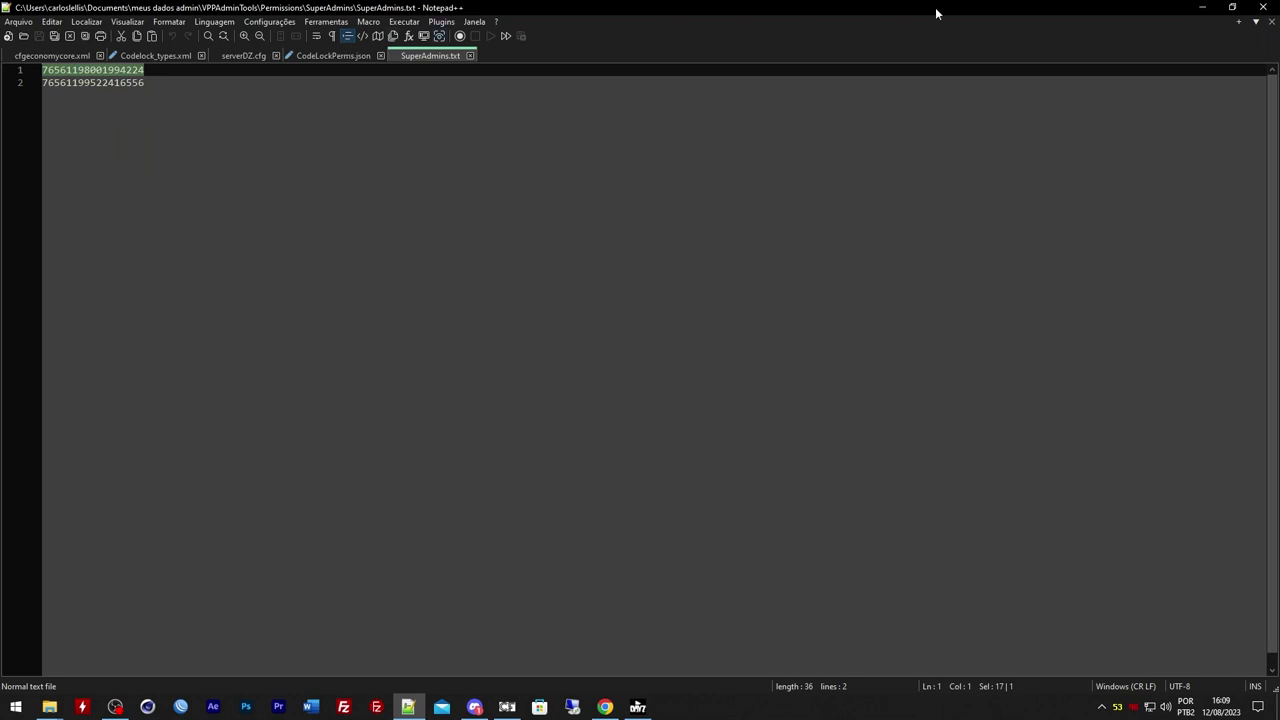
click(340, 55)
double_click(211, 94)
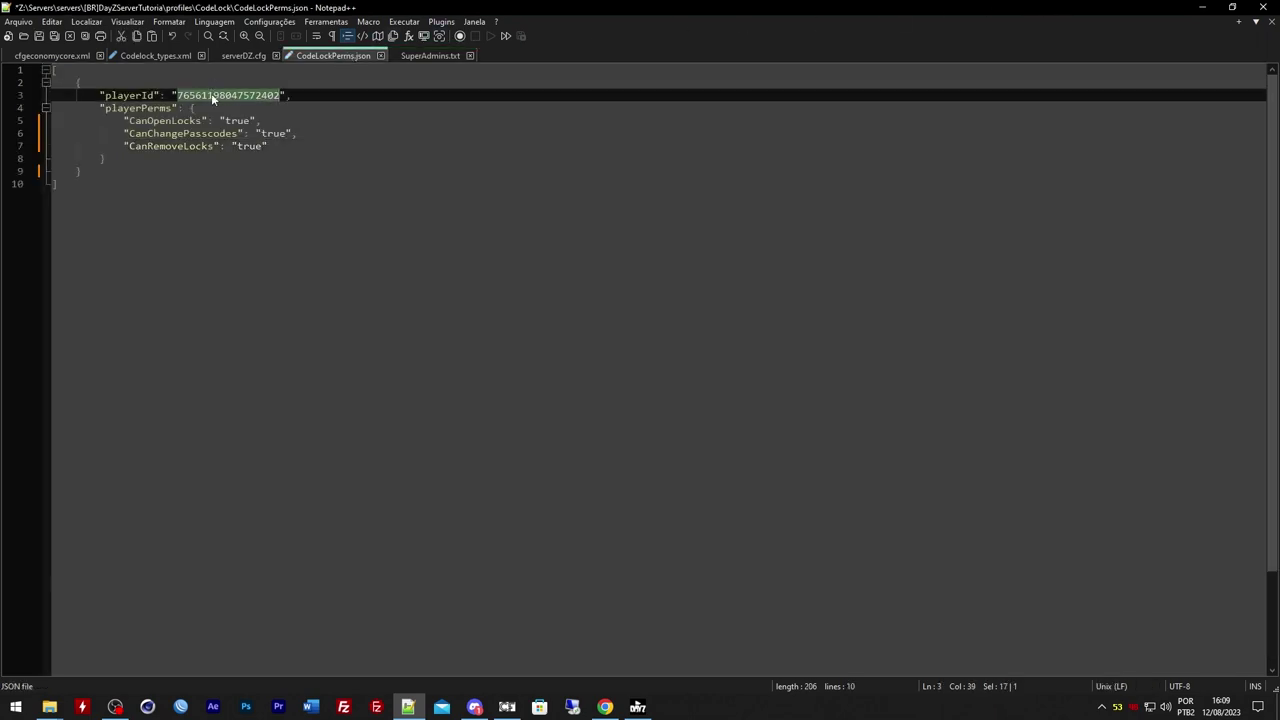
key(ctrl+v)
key(ctrl+s)
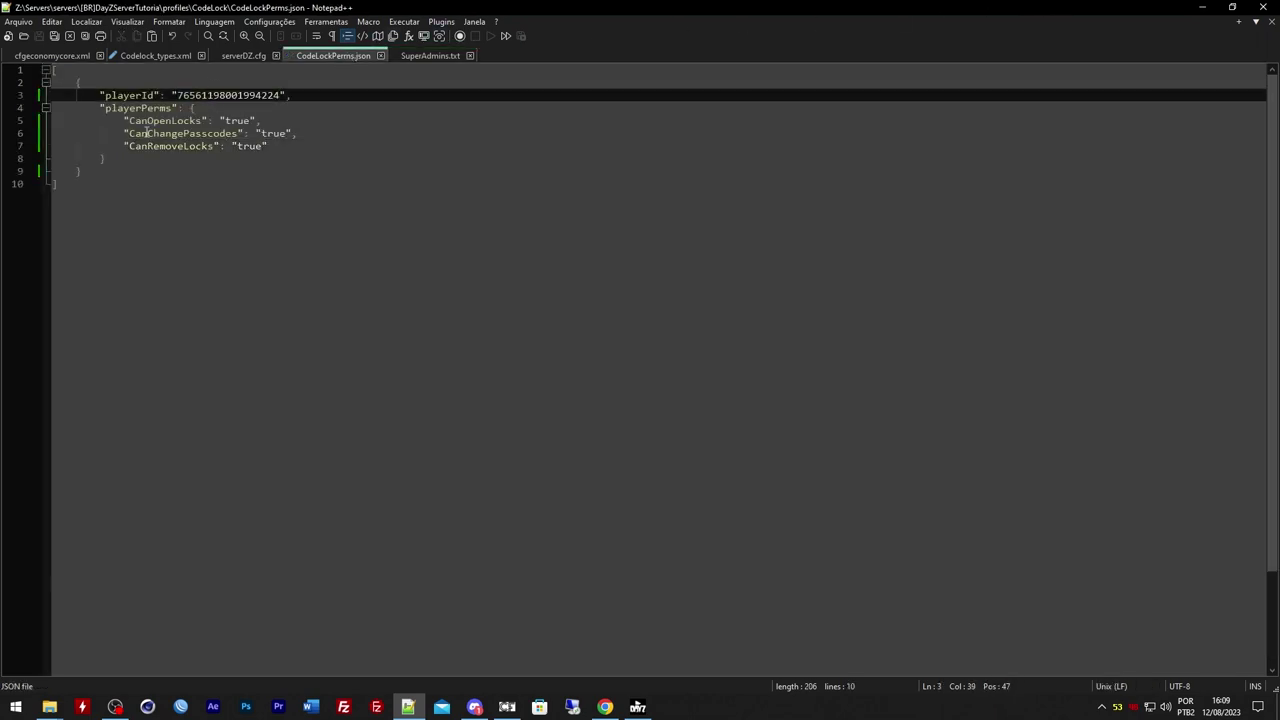
Close SuperAdmins.txt and return to the CodeLock folder window
click(471, 55)
mouse_move(50, 707)
click(134, 651)
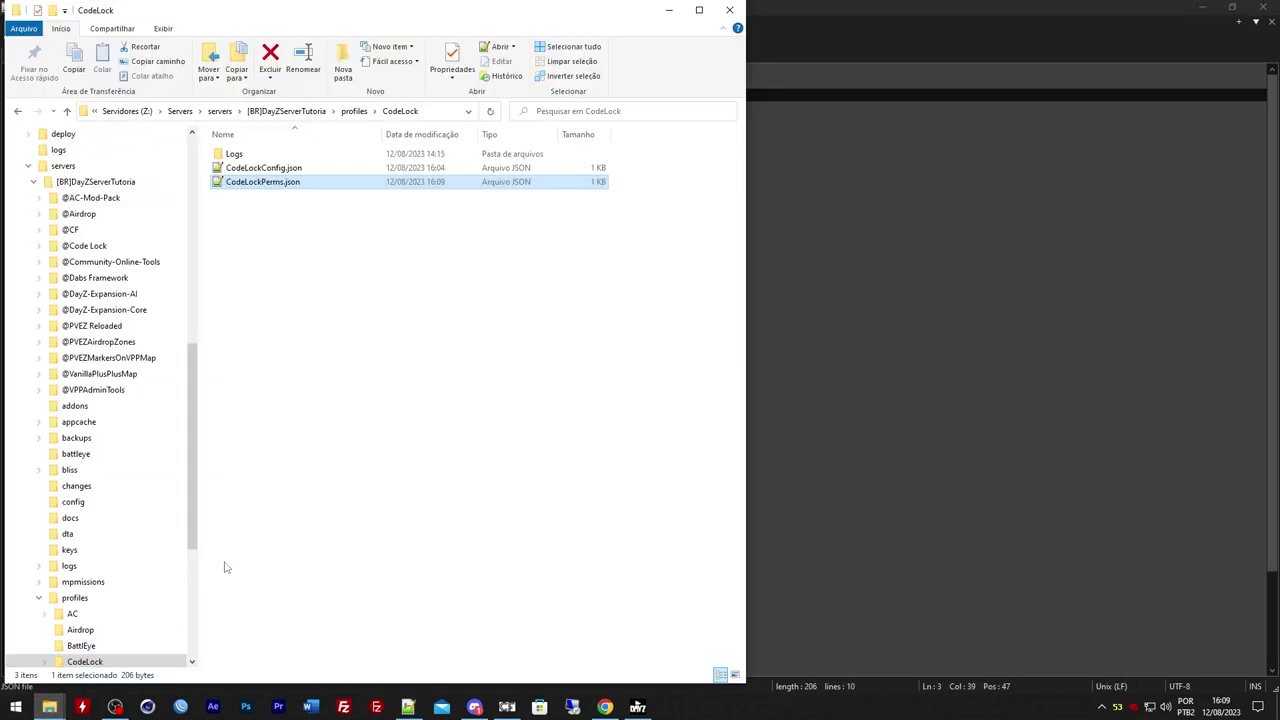
Open CodeLockConfig.json and review its settings, starting with RaidIncrements
double_click(266, 168)
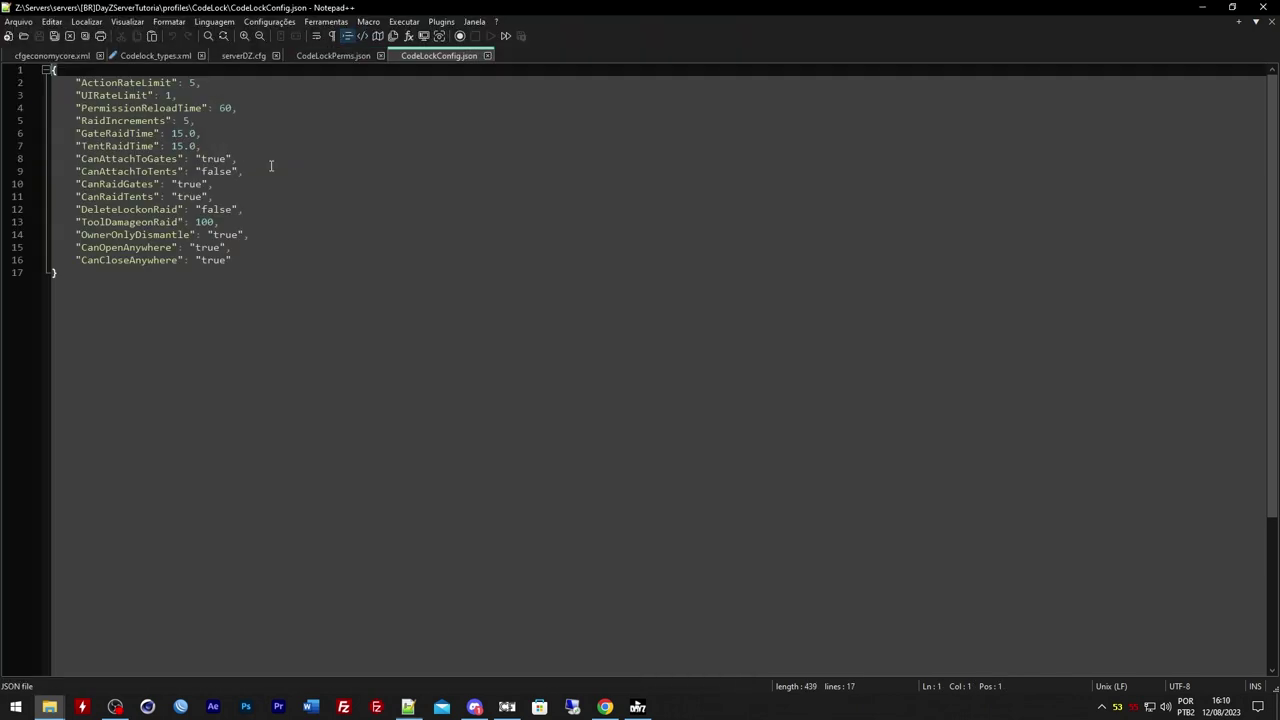
click(190, 120)
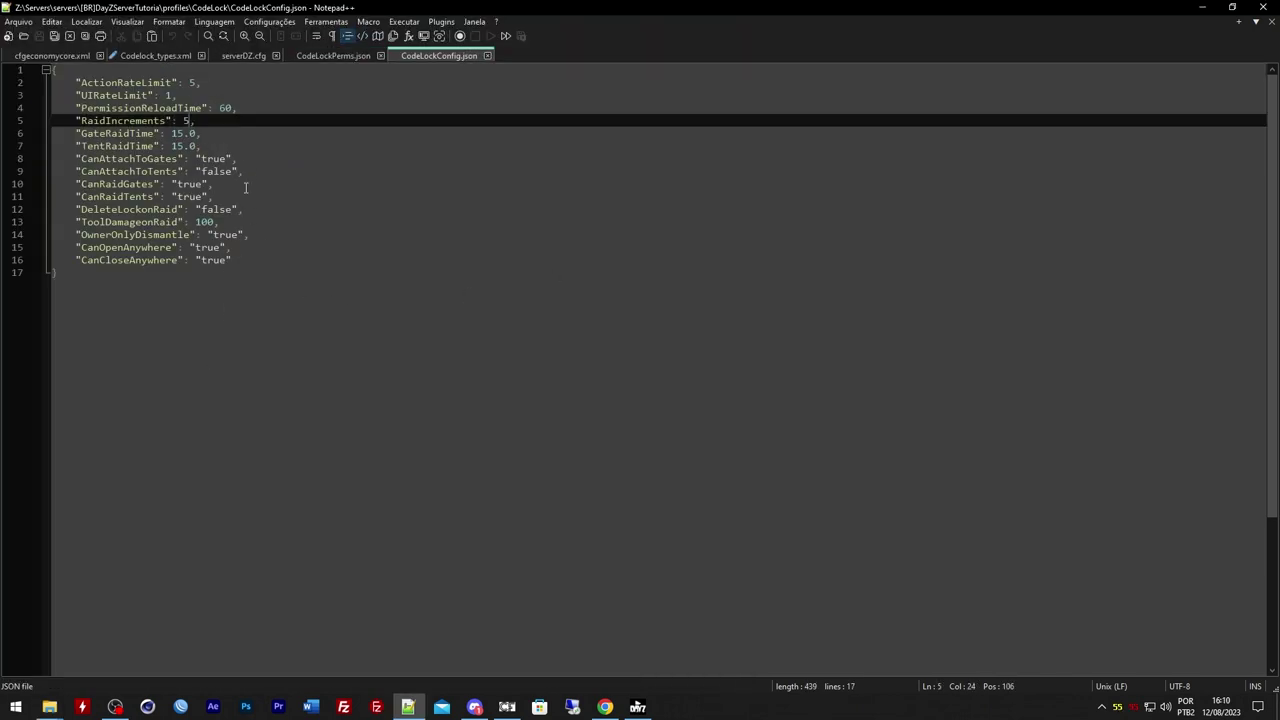
drag(80, 84, 245, 274)
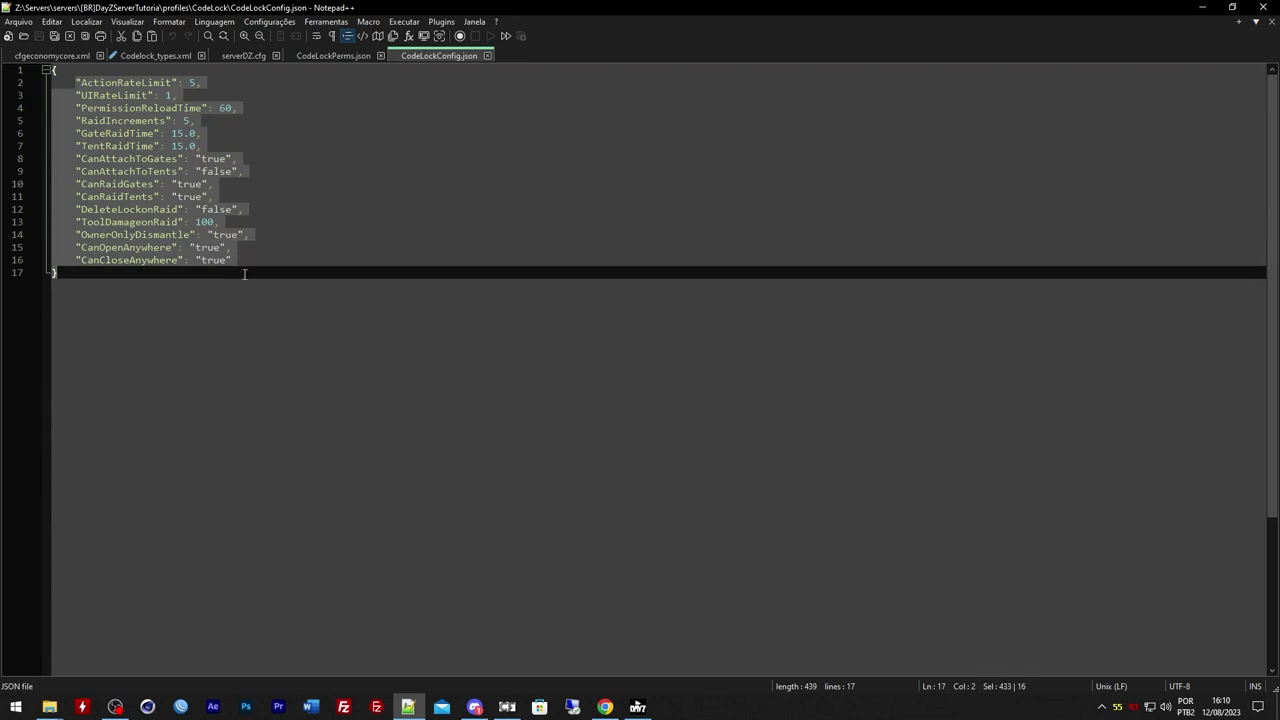
click(253, 267)
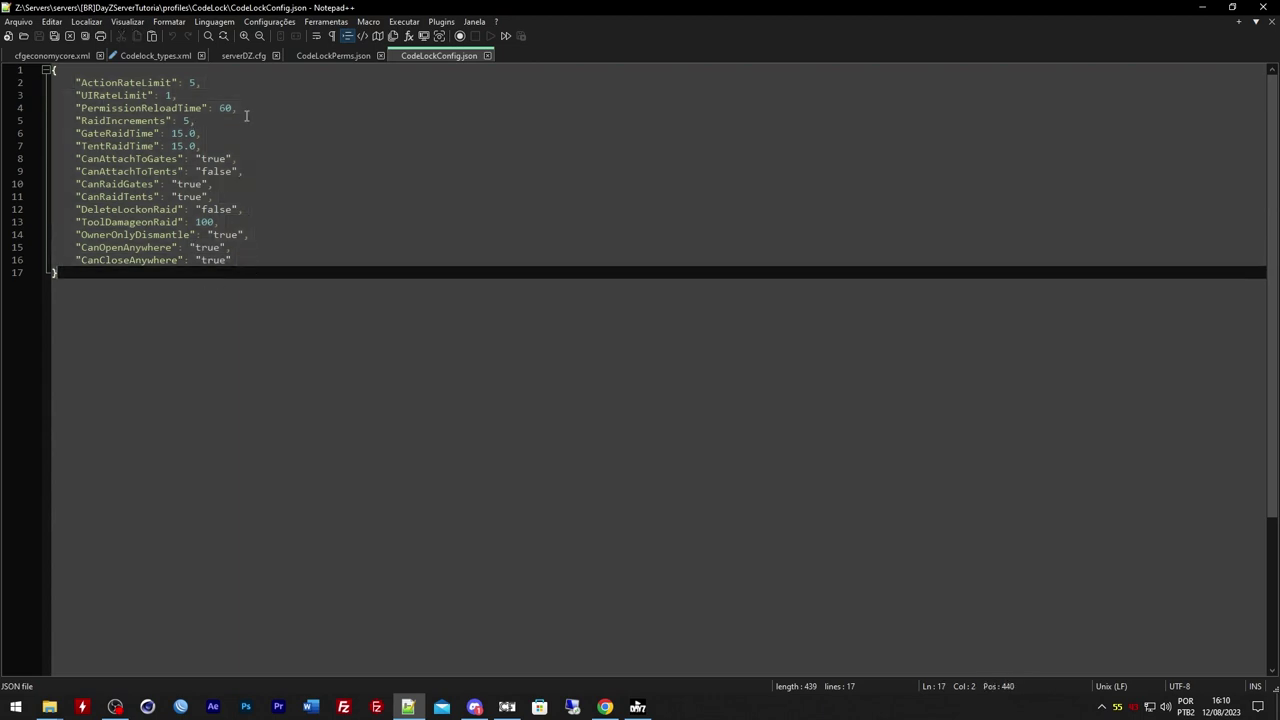
drag(242, 112, 44, 90)
click(103, 107)
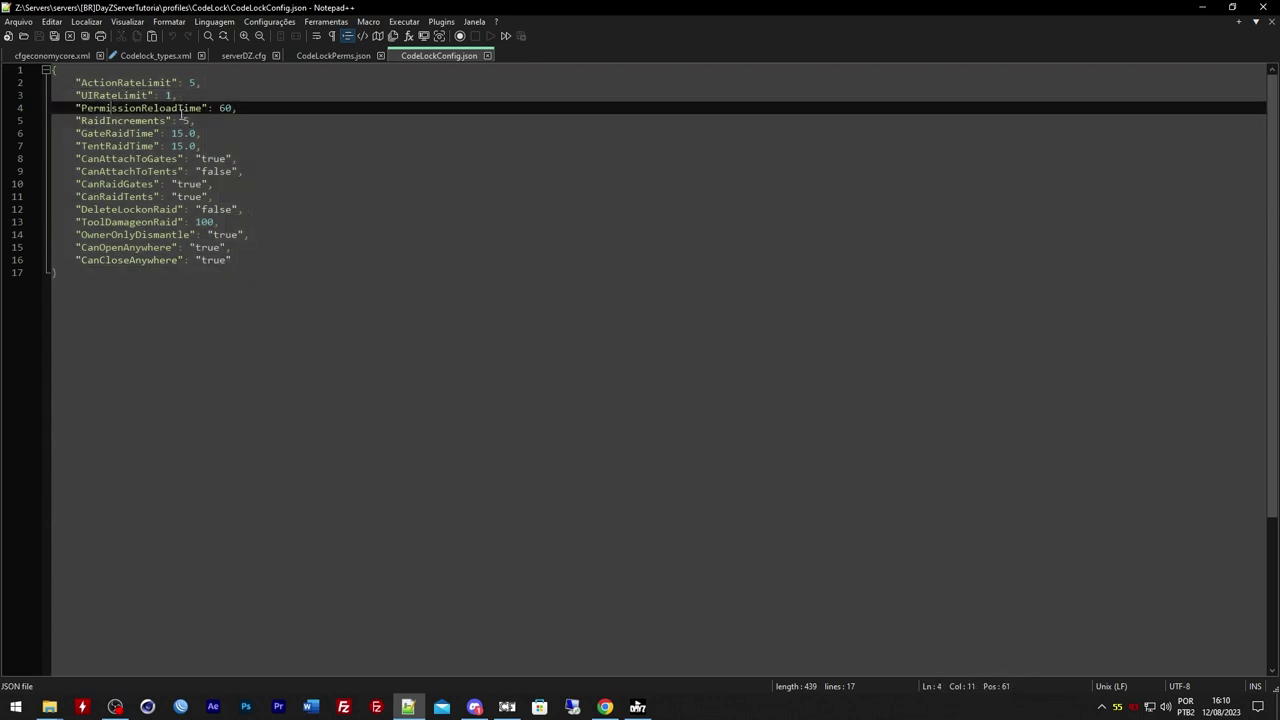
click(186, 120)
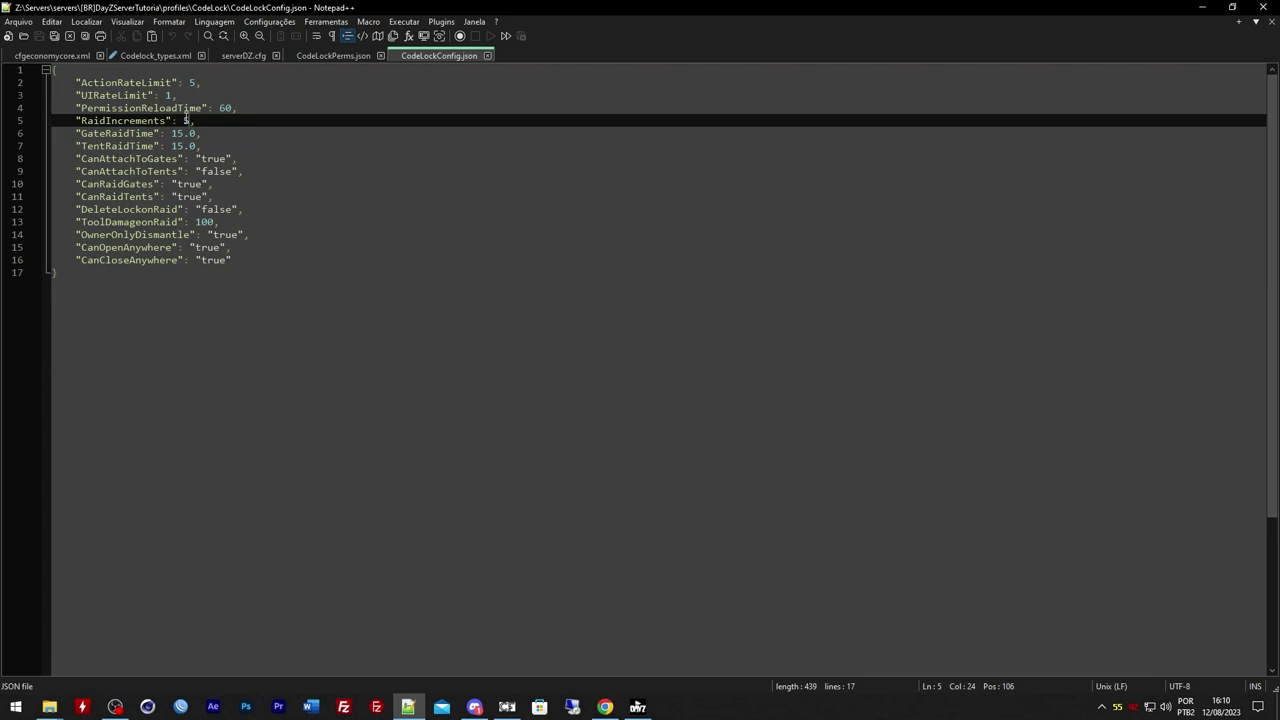
click(157, 133)
Review the GateRaidTime value of 15 and the TentRaidTime value
double_click(181, 135)
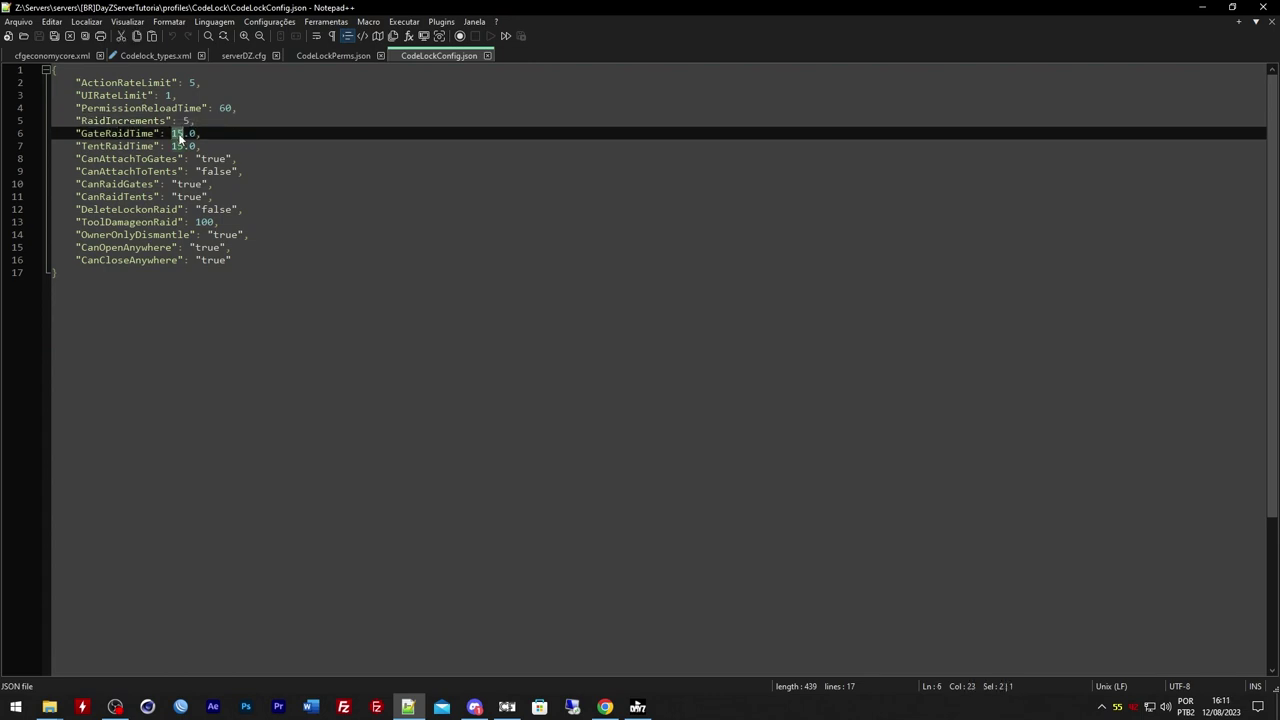
click(183, 146)
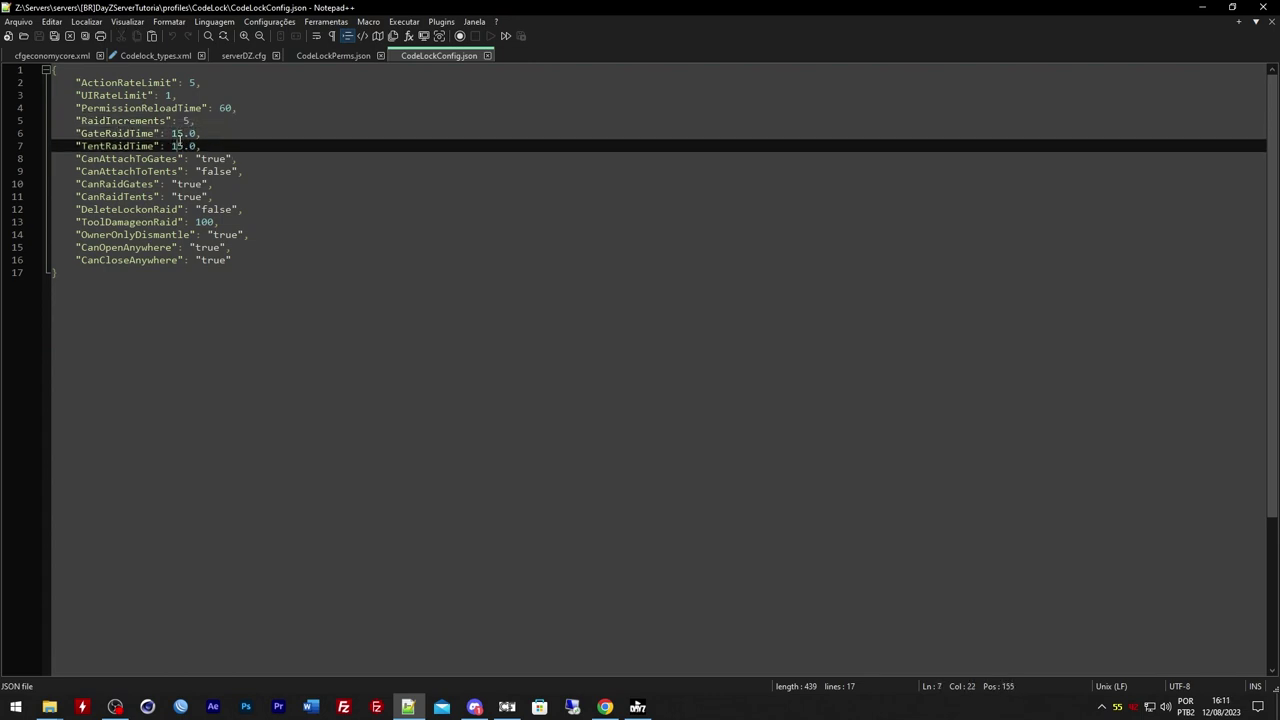
double_click(181, 135)
click(183, 146)
click(183, 133)
click(183, 146)
click(183, 133)
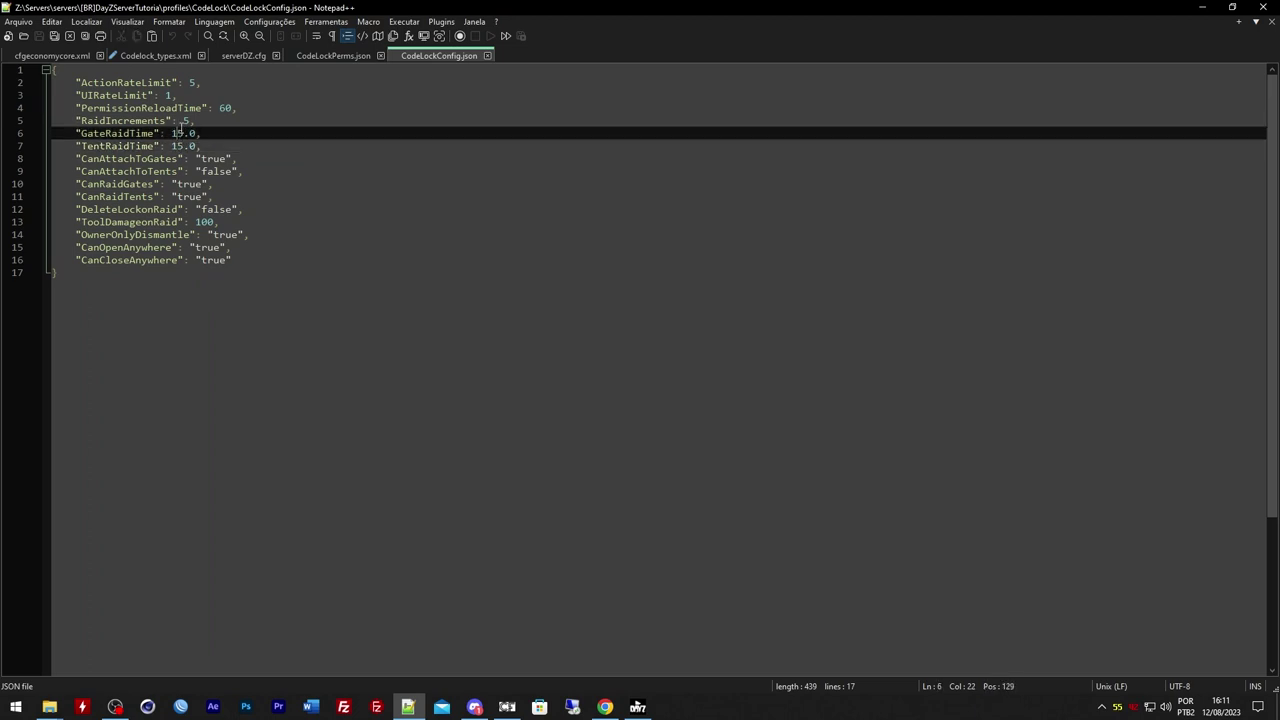
click(176, 146)
click(175, 133)
click(173, 133)
double_click(179, 133)
drag(77, 133, 183, 158)
Set CanAttachToTents to true, matching CanAttachToGates
click(143, 158)
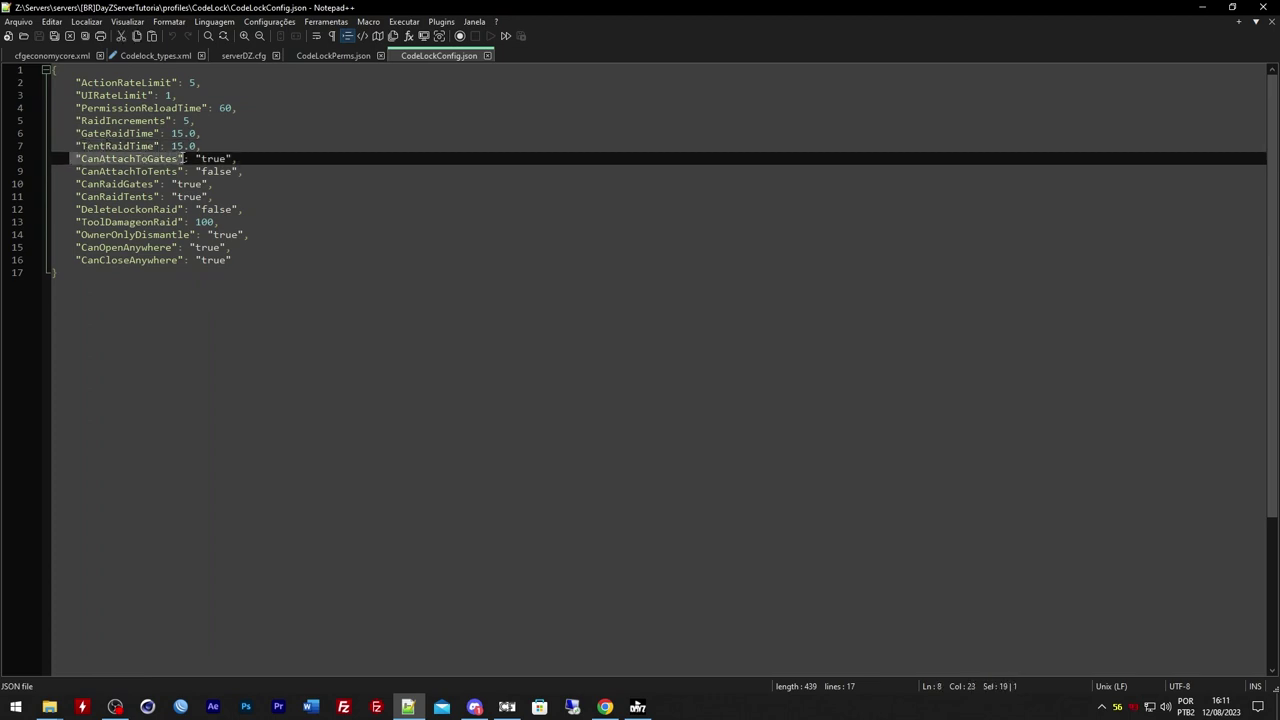
double_click(212, 158)
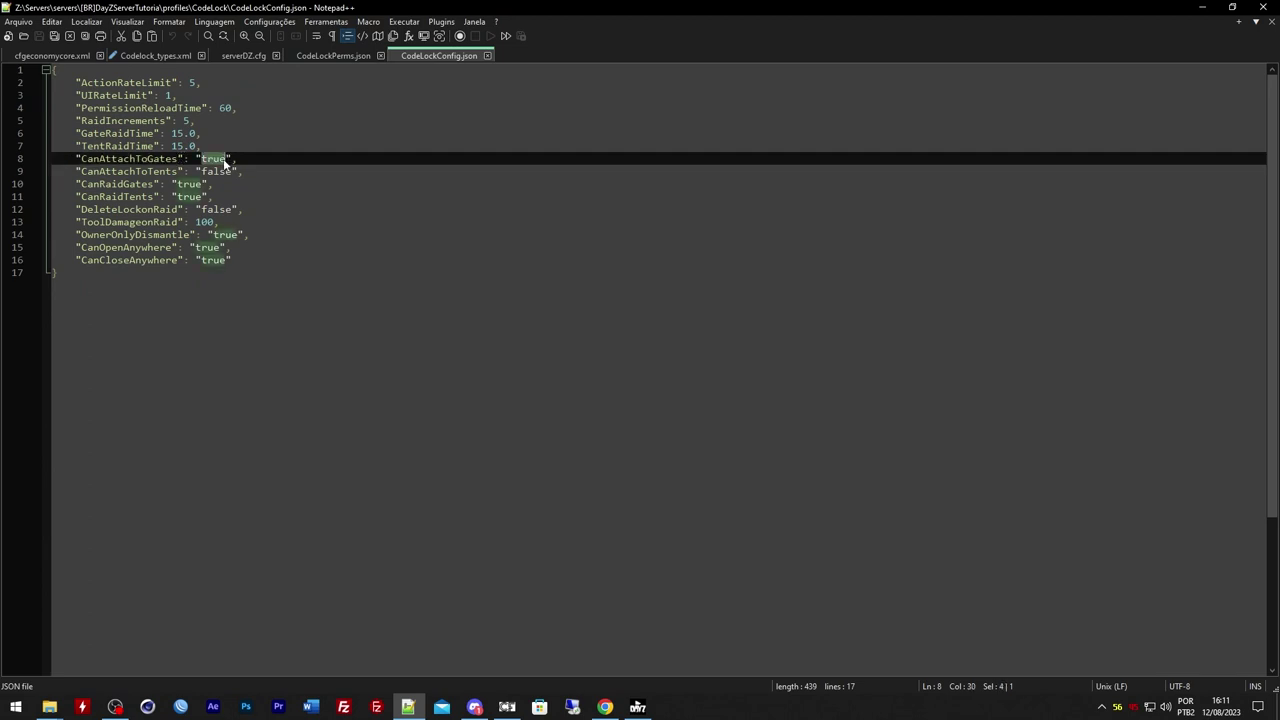
click(86, 172)
key(Right)
key(Right)
key(Right)
key(Right)
key(Right)
key(Right)
key(Right)
key(Right)
key(Right)
key(Right)
key(Right)
key(Right)
key(Right)
key(Right)
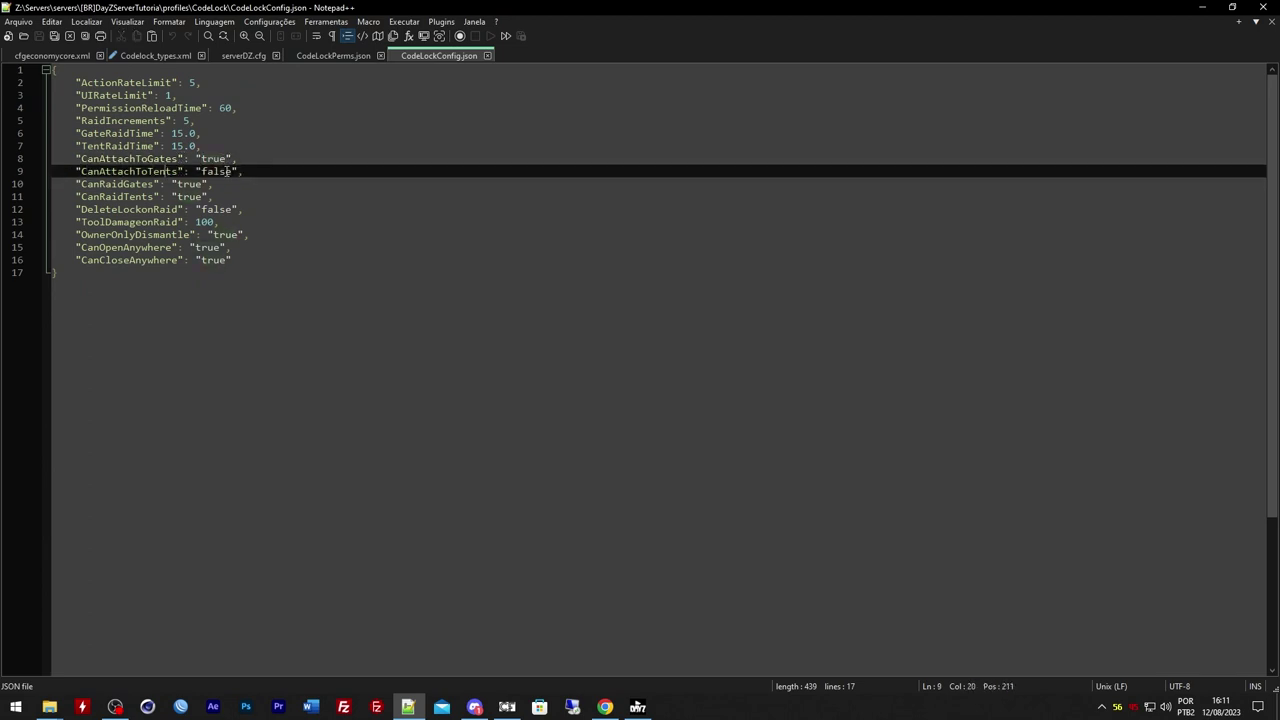
double_click(212, 159)
key(ctrl+c)
double_click(216, 172)
key(ctrl+v)
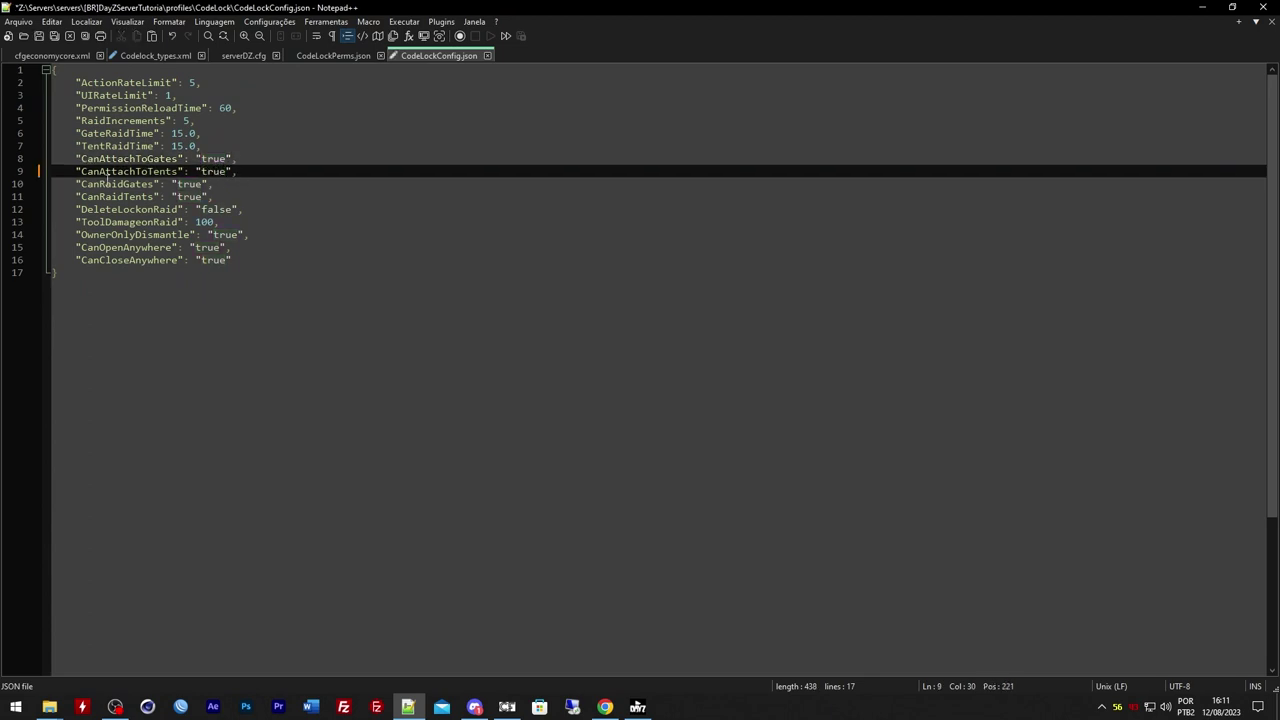
Change CanRaidGates and CanRaidTents from true to false
click(92, 185)
click(157, 184)
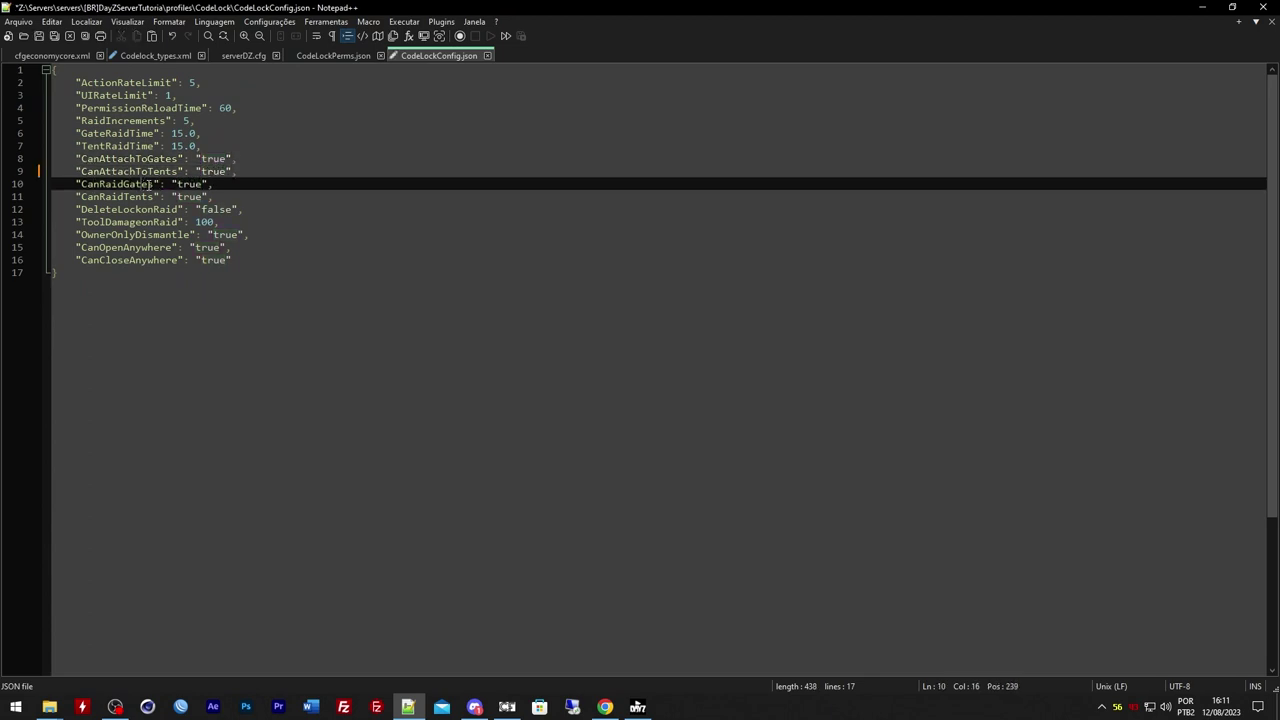
double_click(192, 185)
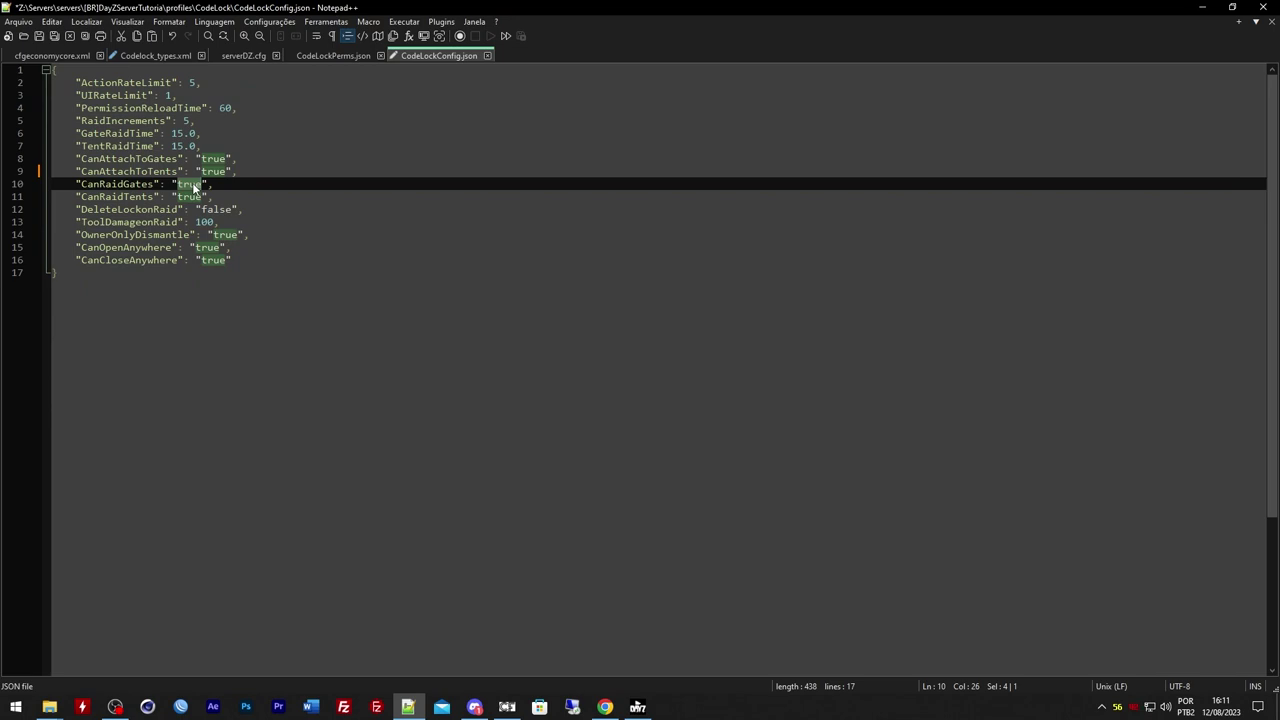
text(false)
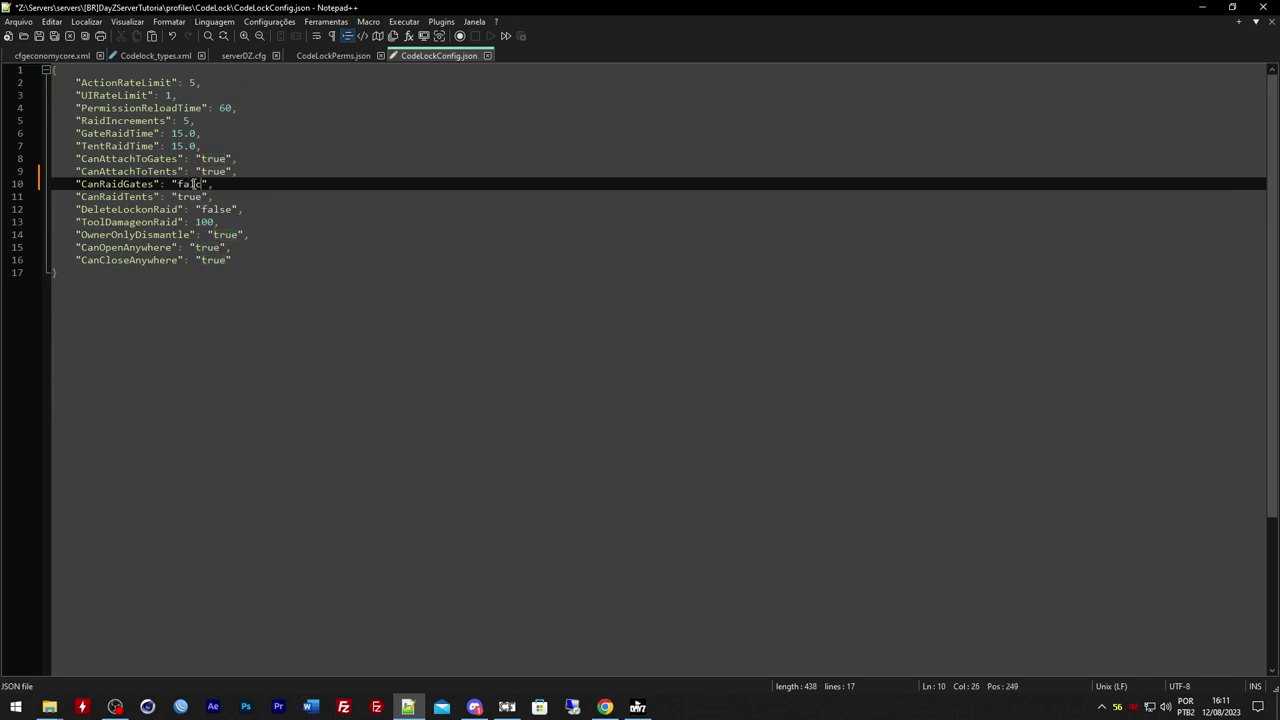
click(292, 180)
double_click(192, 197)
text(false)
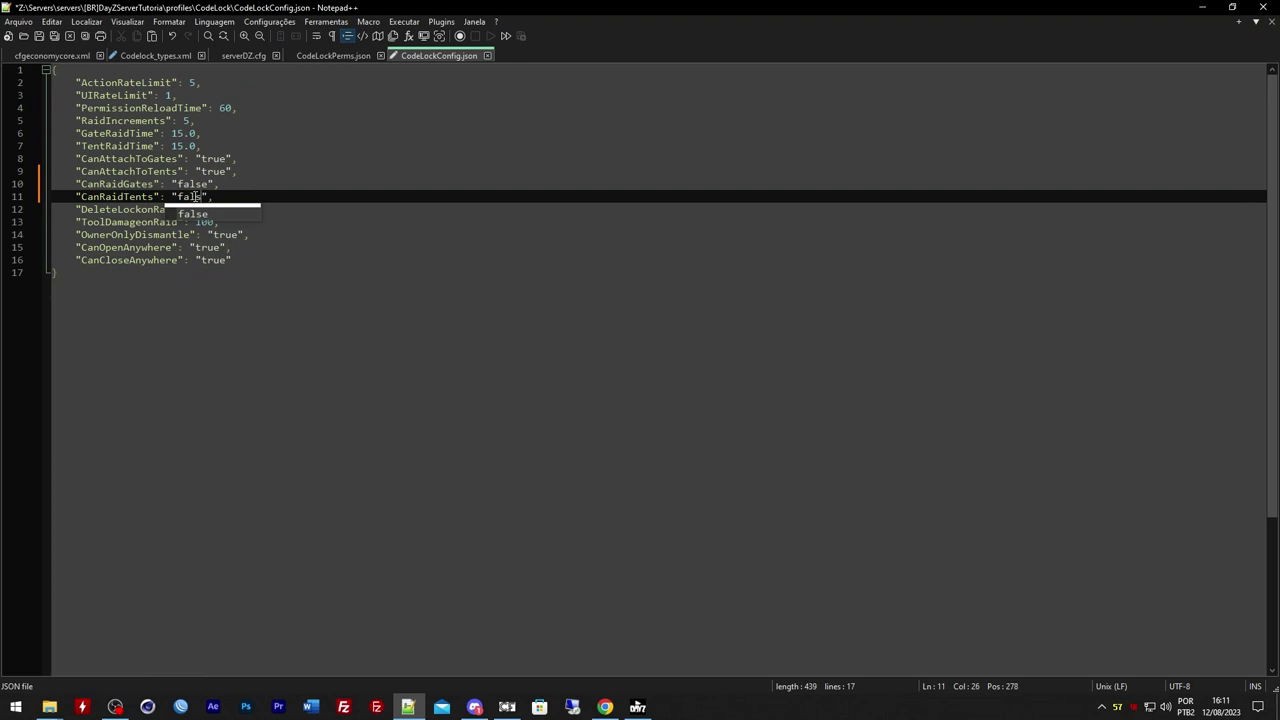
click(465, 137)
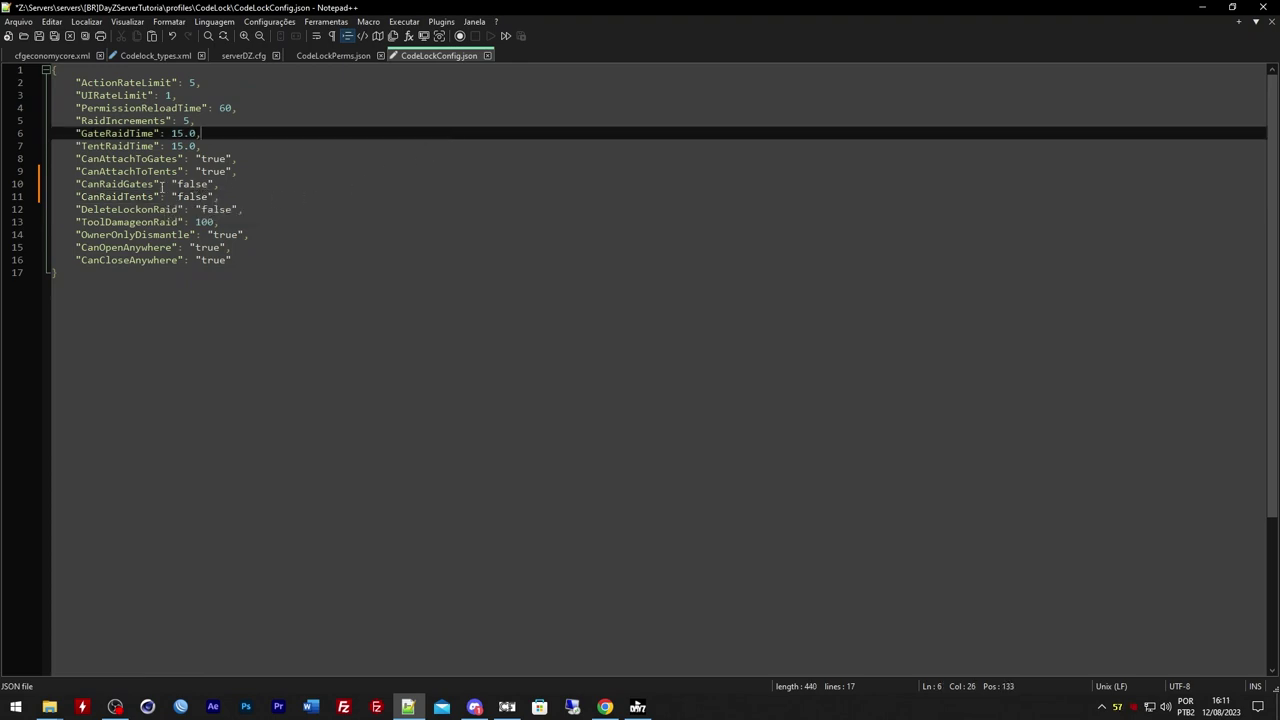
Review DeleteLockonRaid, OwnerOnlyDismantle, CanOpenAnywhere, CanCloseAnywhere and CanAttachToTents settings
click(117, 210)
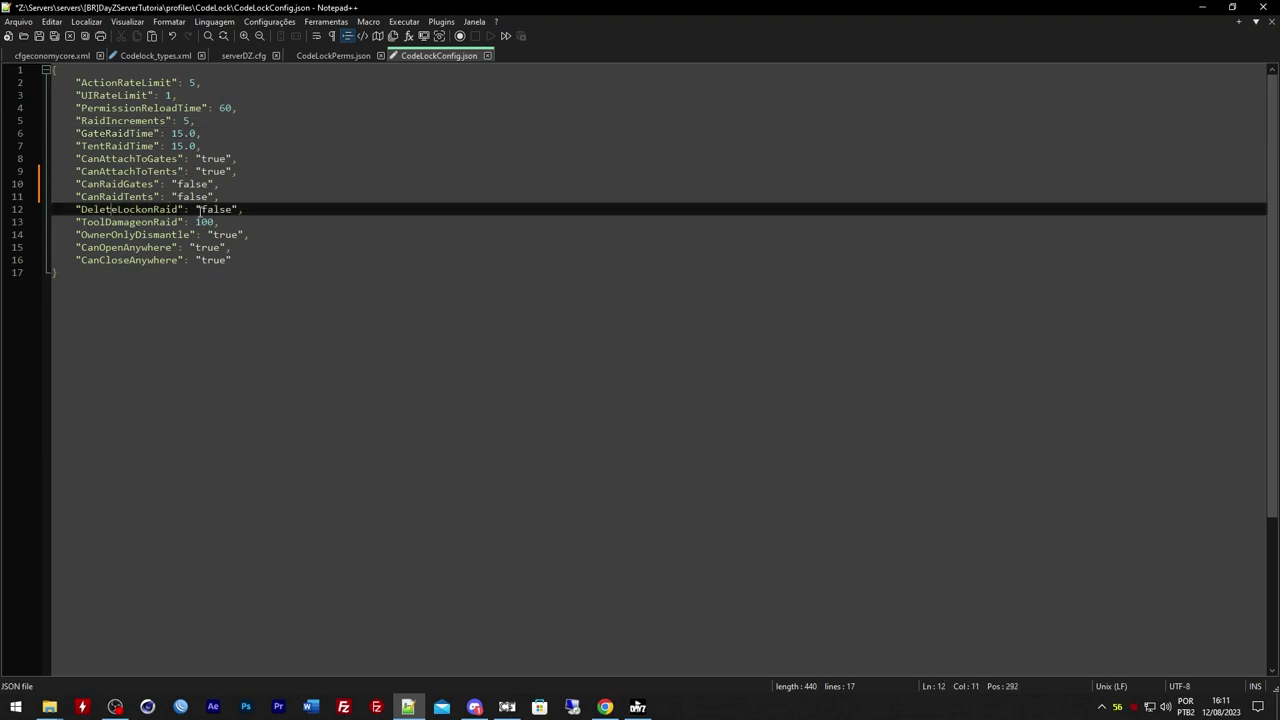
key(Right)
key(Right)
key(Right)
key(Right)
key(Right)
key(Right)
key(Right)
key(Right)
key(Right)
key(Right)
key(Right)
key(Right)
key(Right)
key(Right)
key(Right)
key(Right)
key(Right)
key(Right)
click(122, 234)
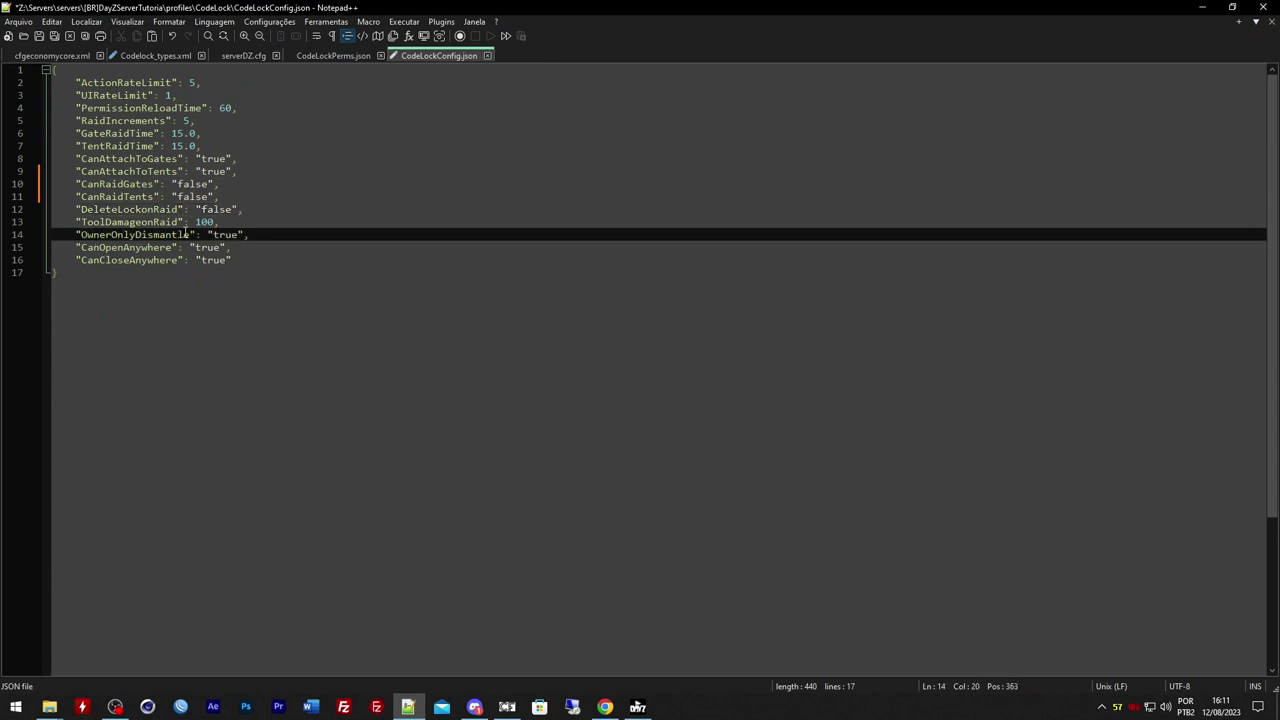
click(229, 234)
double_click(229, 234)
click(155, 247)
key(Left)
key(Left)
key(Left)
key(Left)
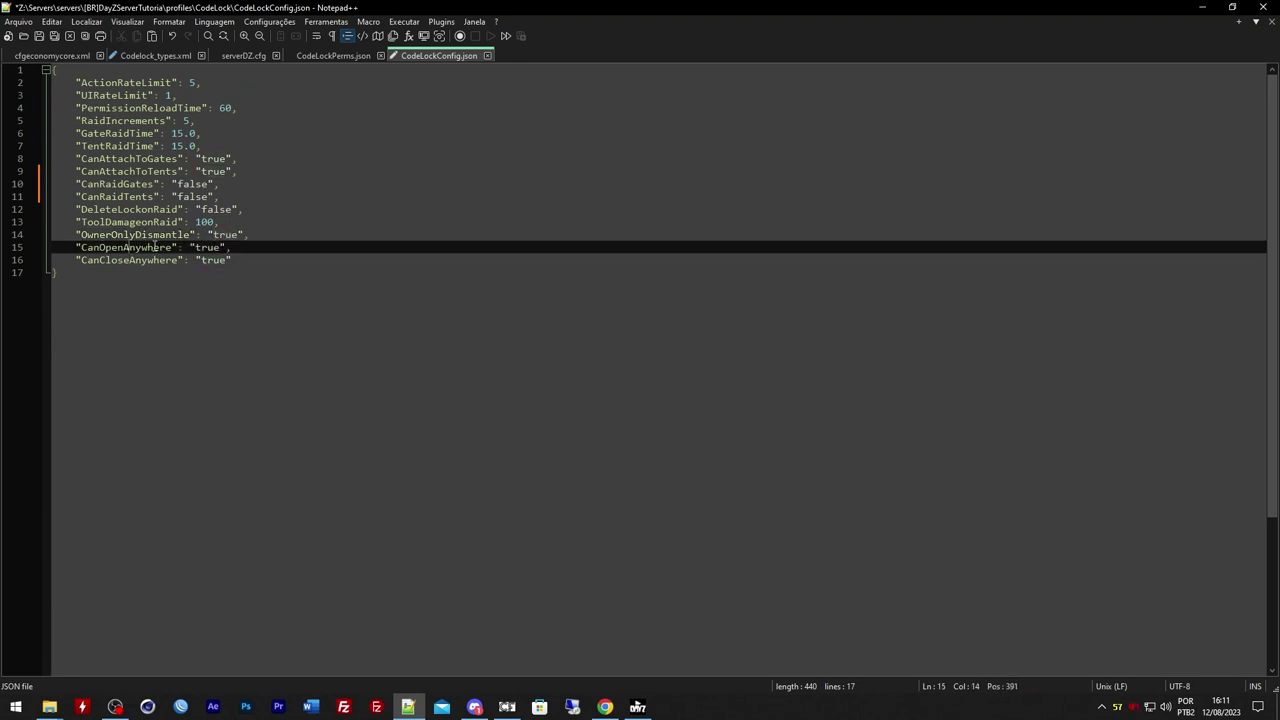
key(Left)
key(Left)
click(145, 260)
click(221, 260)
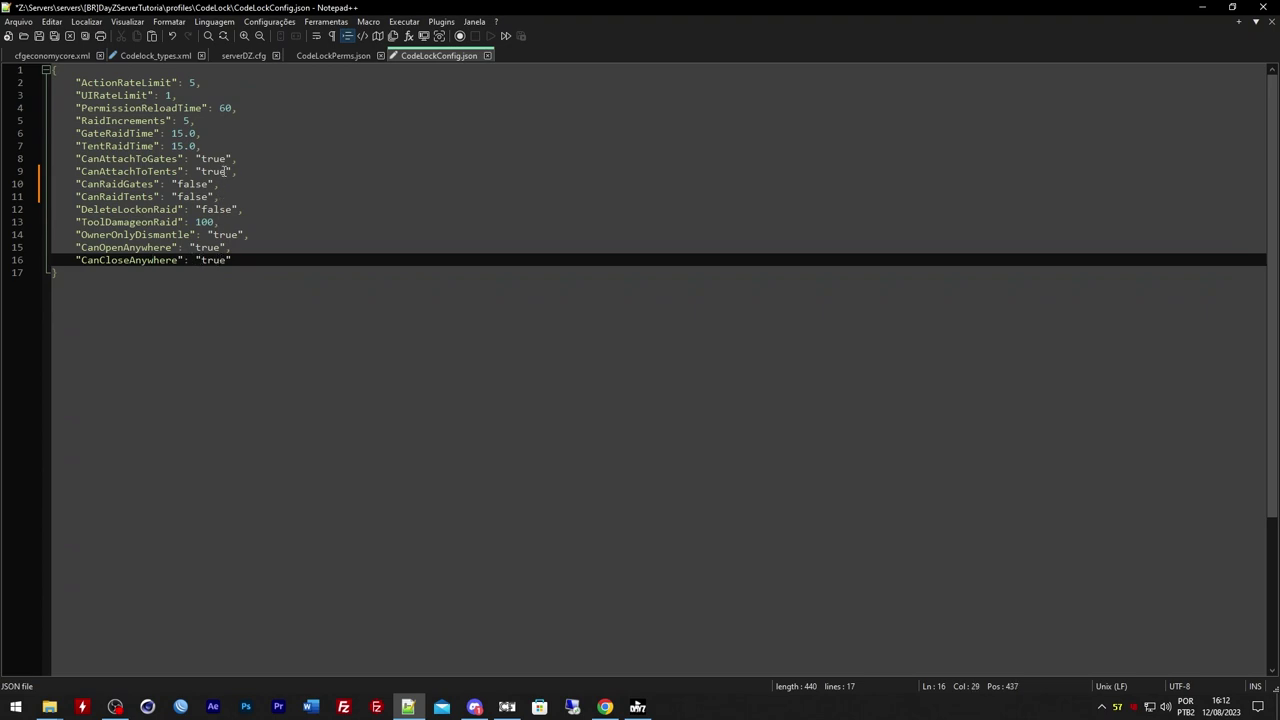
drag(266, 171, 72, 160)
click(160, 156)
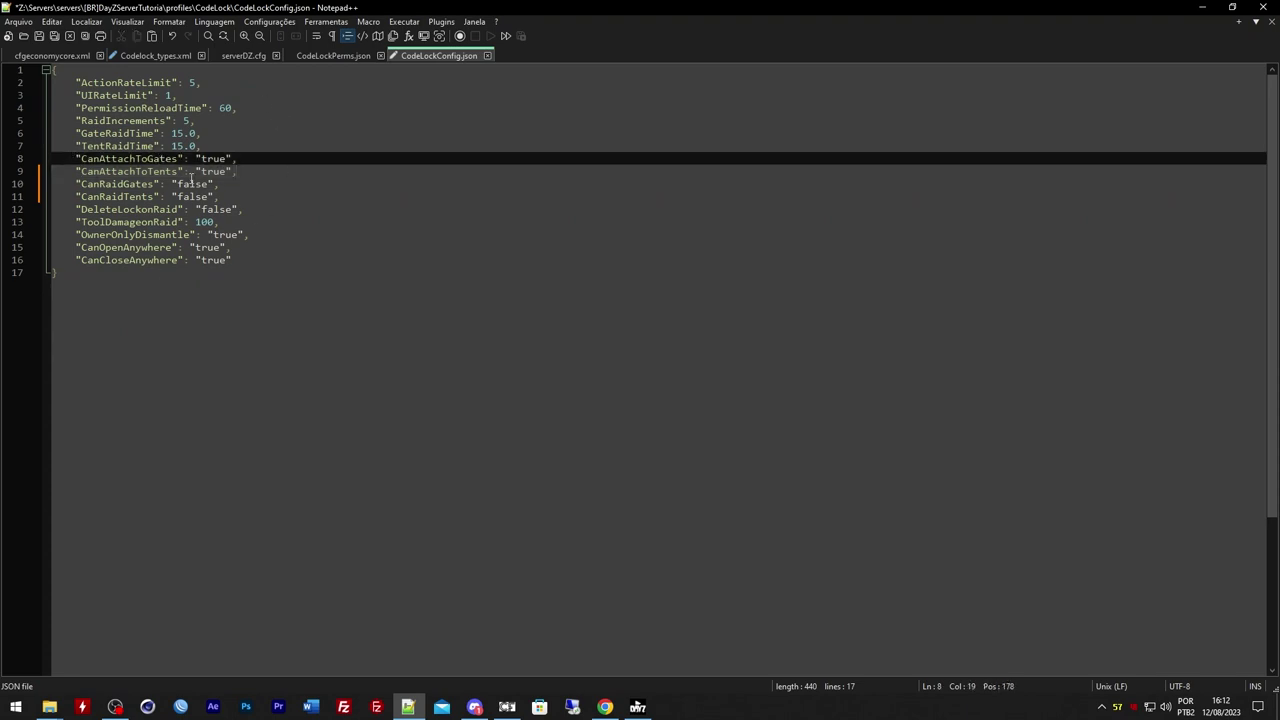
Recheck the false CanRaidGates and CanRaidTents values and save the config
double_click(193, 185)
double_click(193, 197)
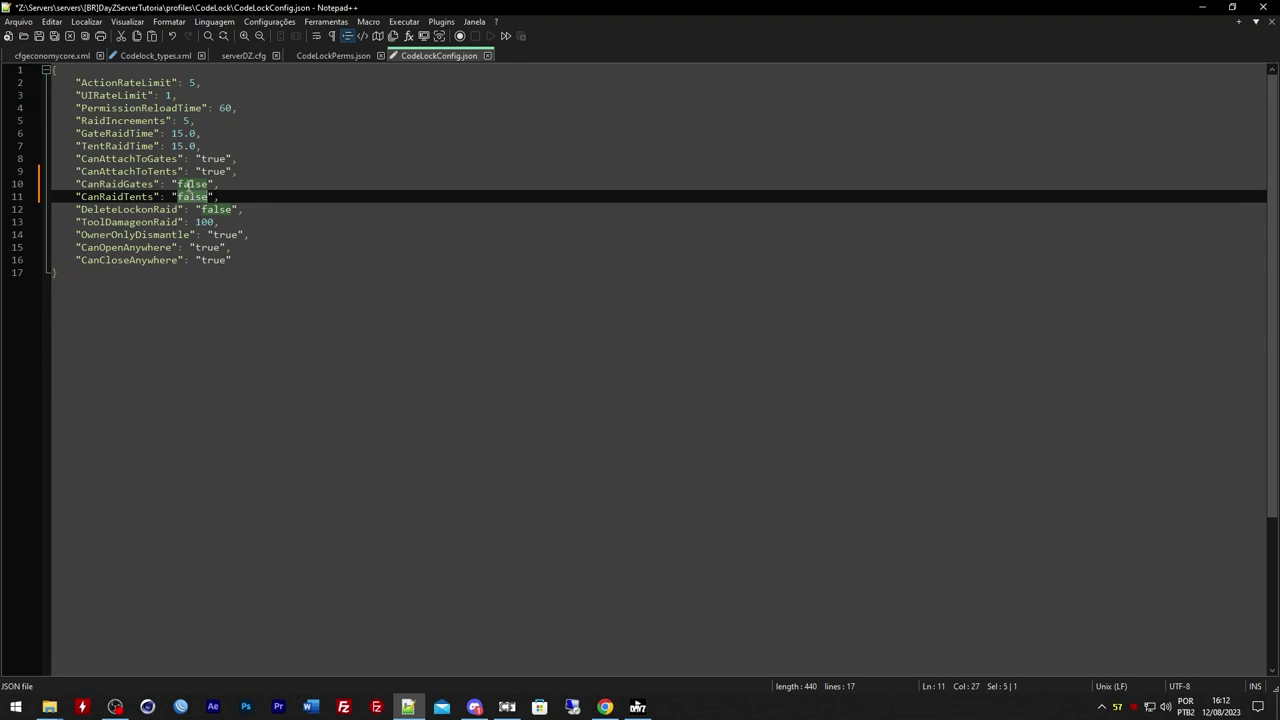
double_click(188, 186)
double_click(187, 197)
click(41, 36)
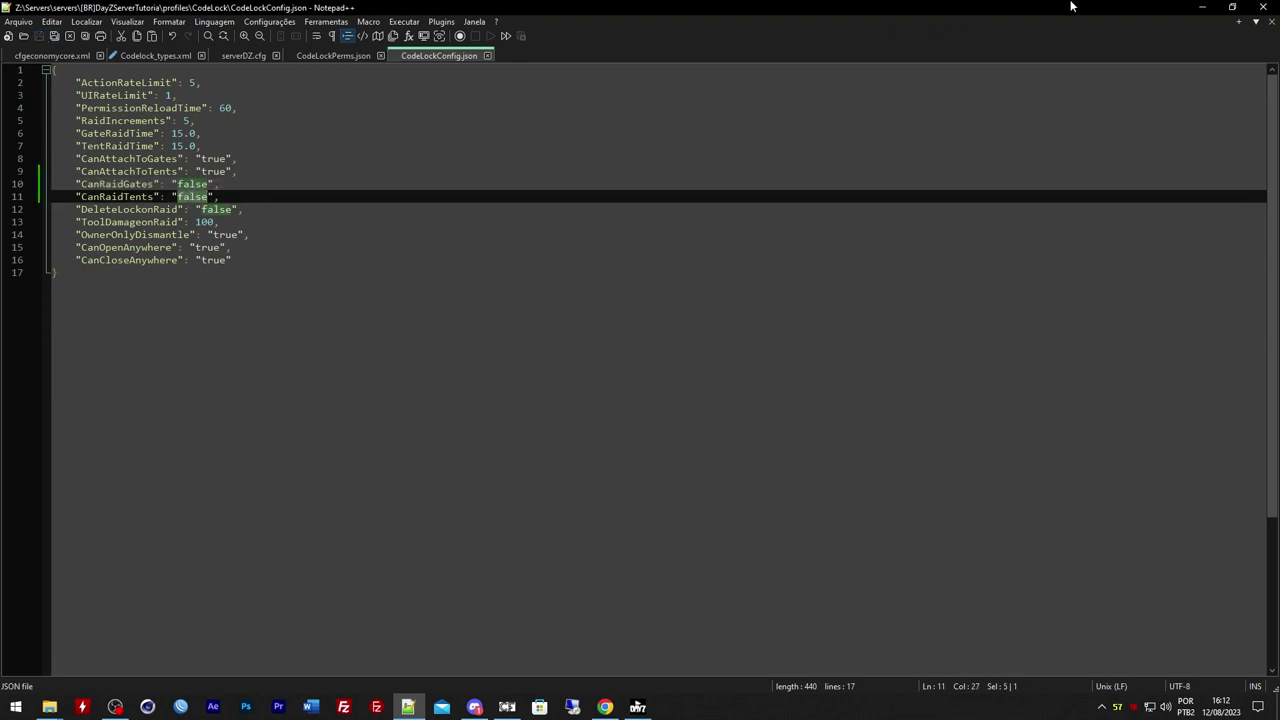
Start the tutorial server from the OmegaManager dashboard in the browser and open its directory
click(1202, 7)
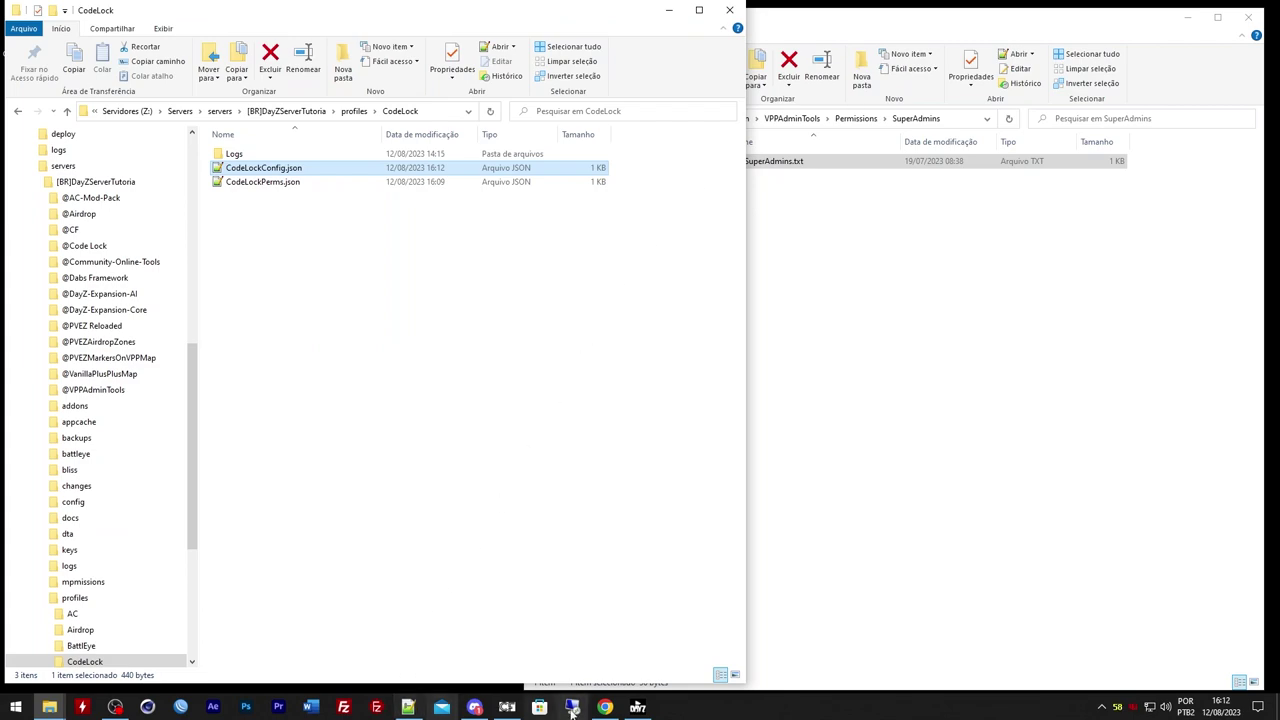
click(605, 707)
click(103, 11)
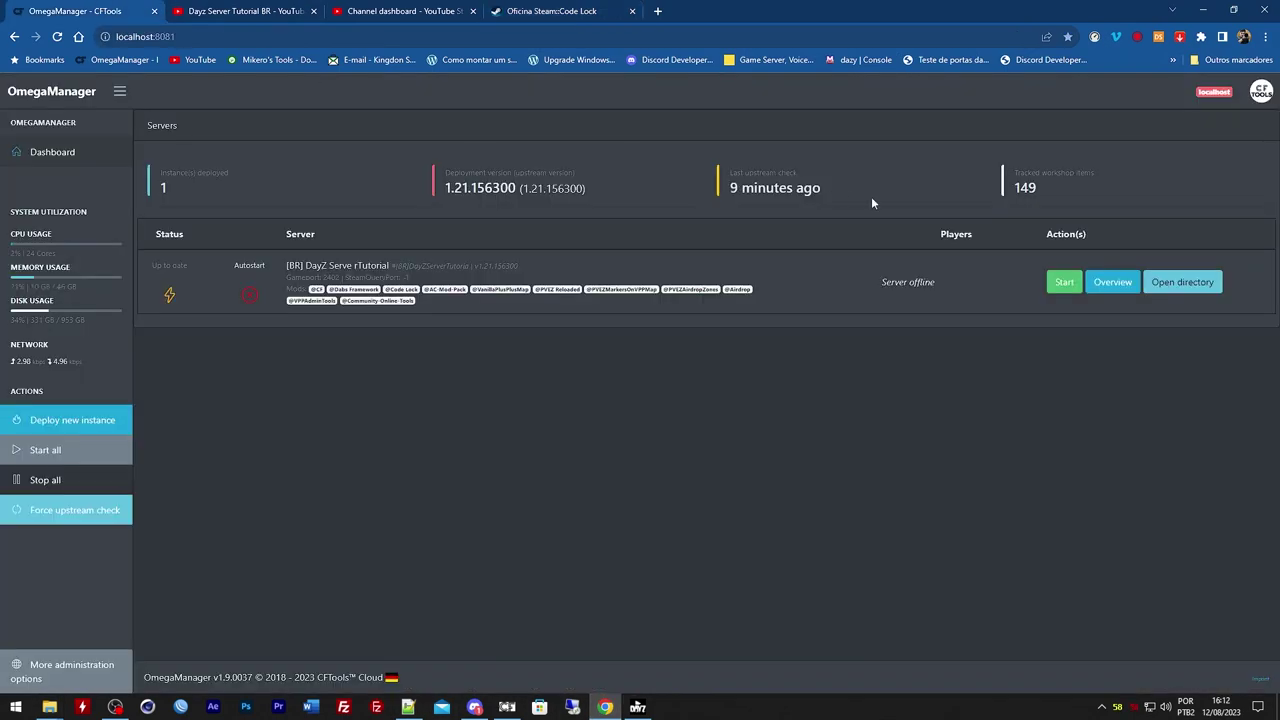
click(1062, 285)
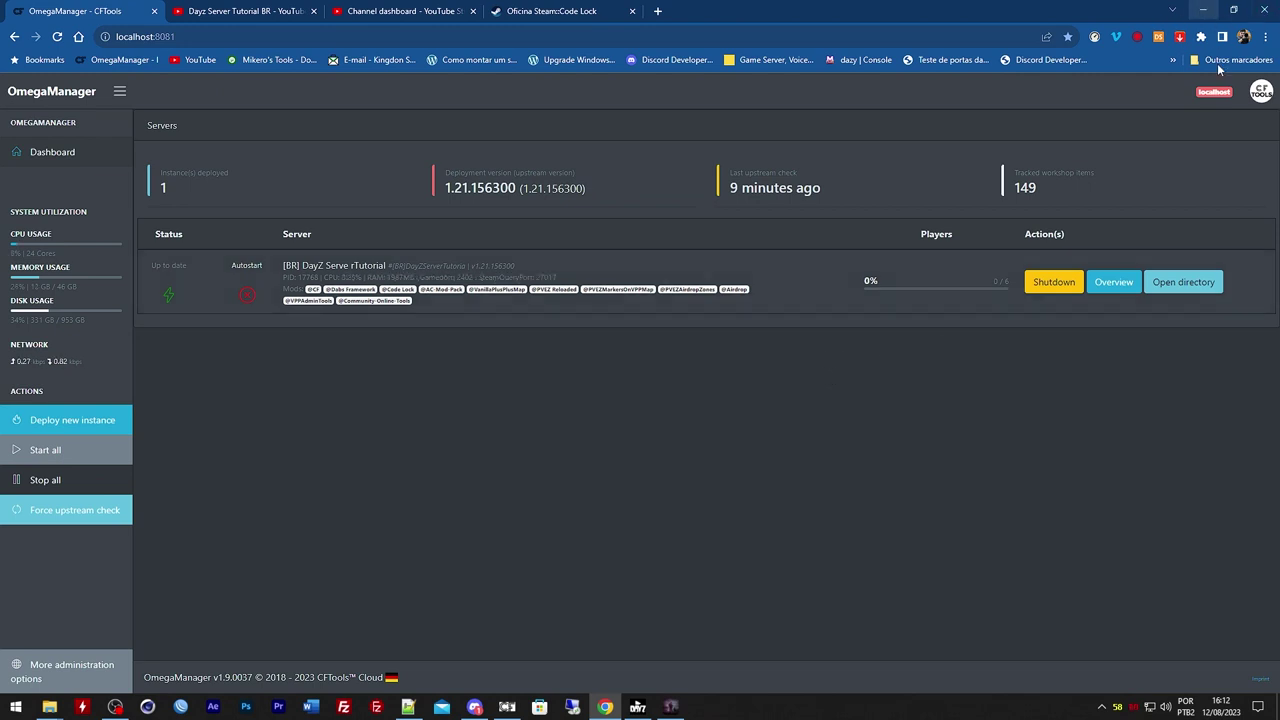
click(1192, 284)
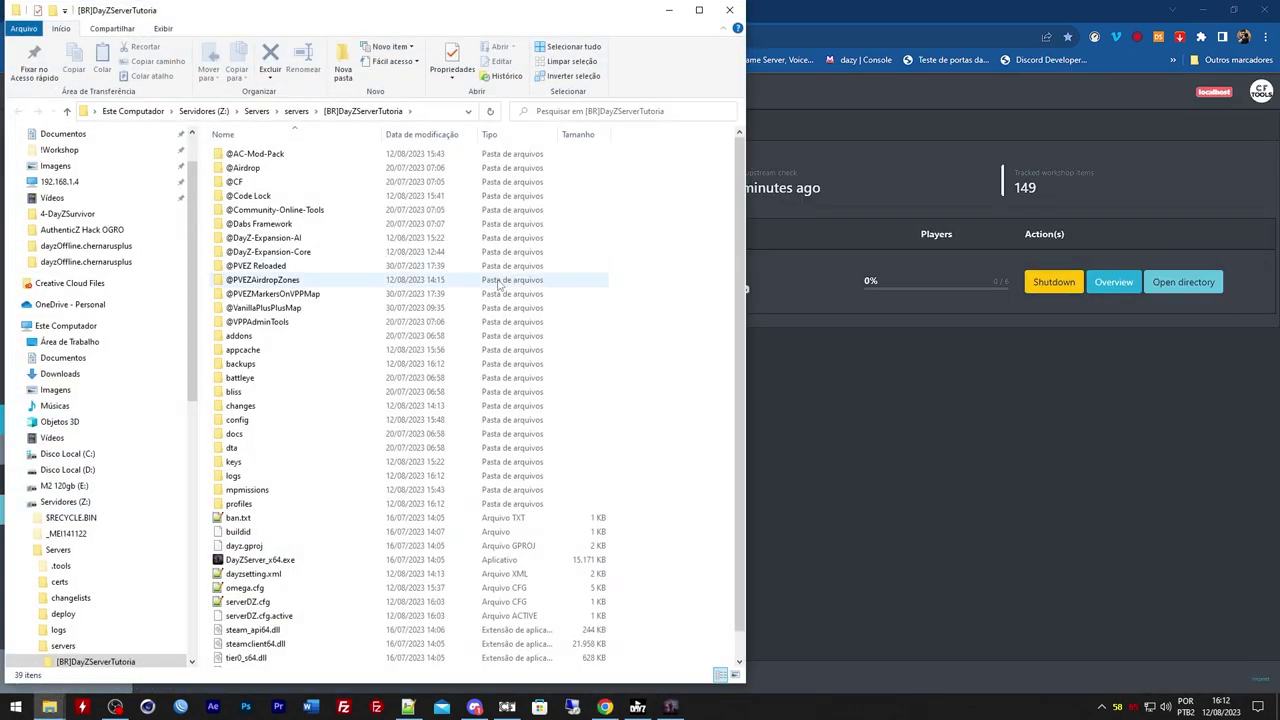
Open serverDZ.cfg in Notepad++, accept reloading the changed CodeLockConfig.json, and return to Chrome
scroll(500, 284, down, 1)
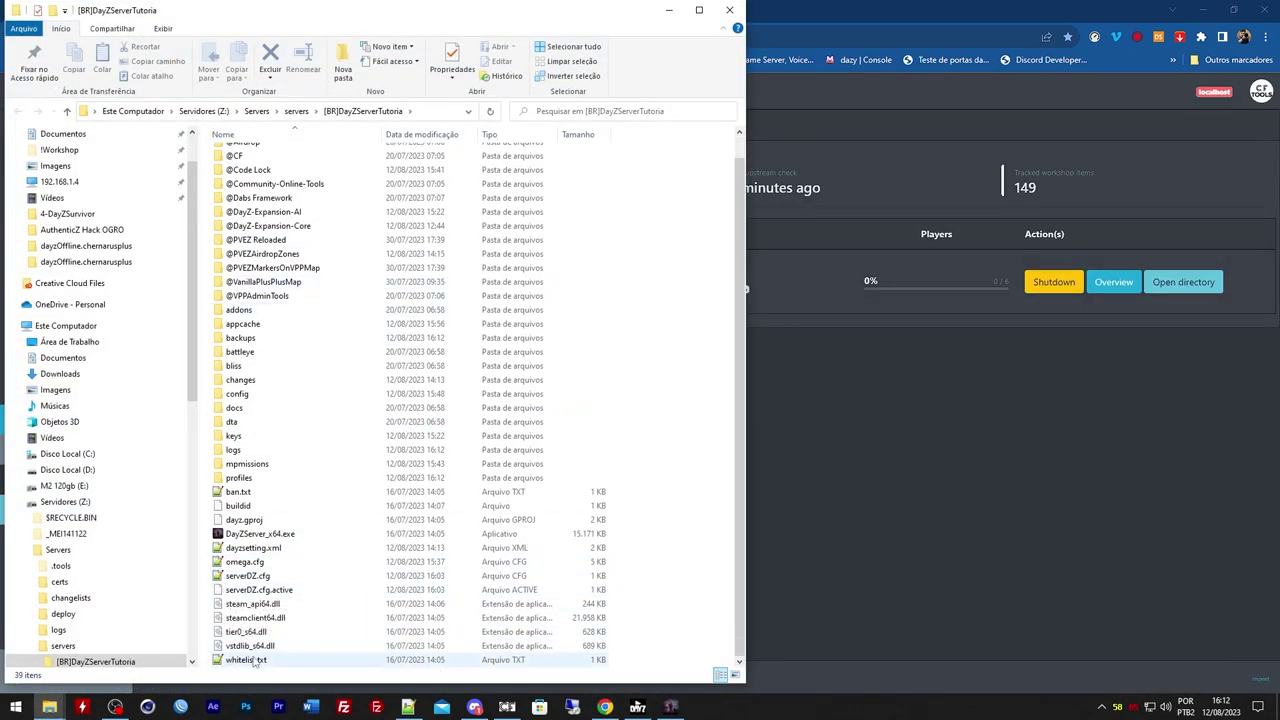
double_click(247, 576)
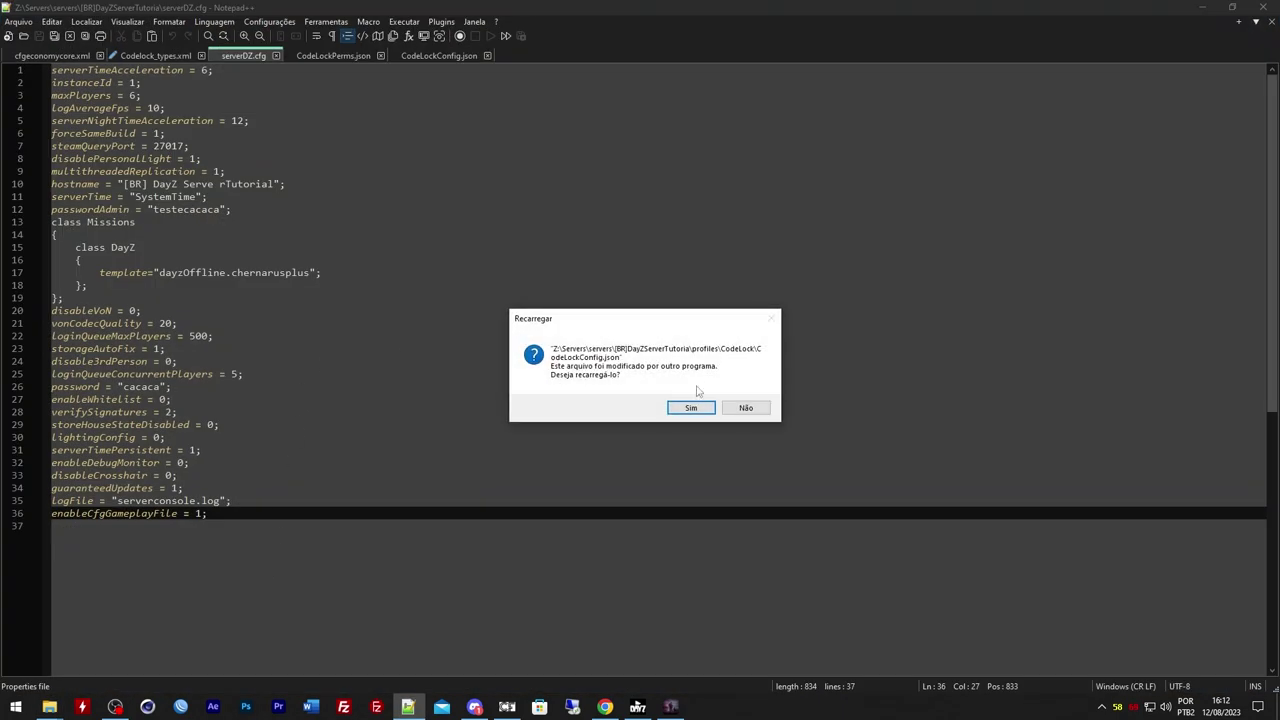
click(700, 404)
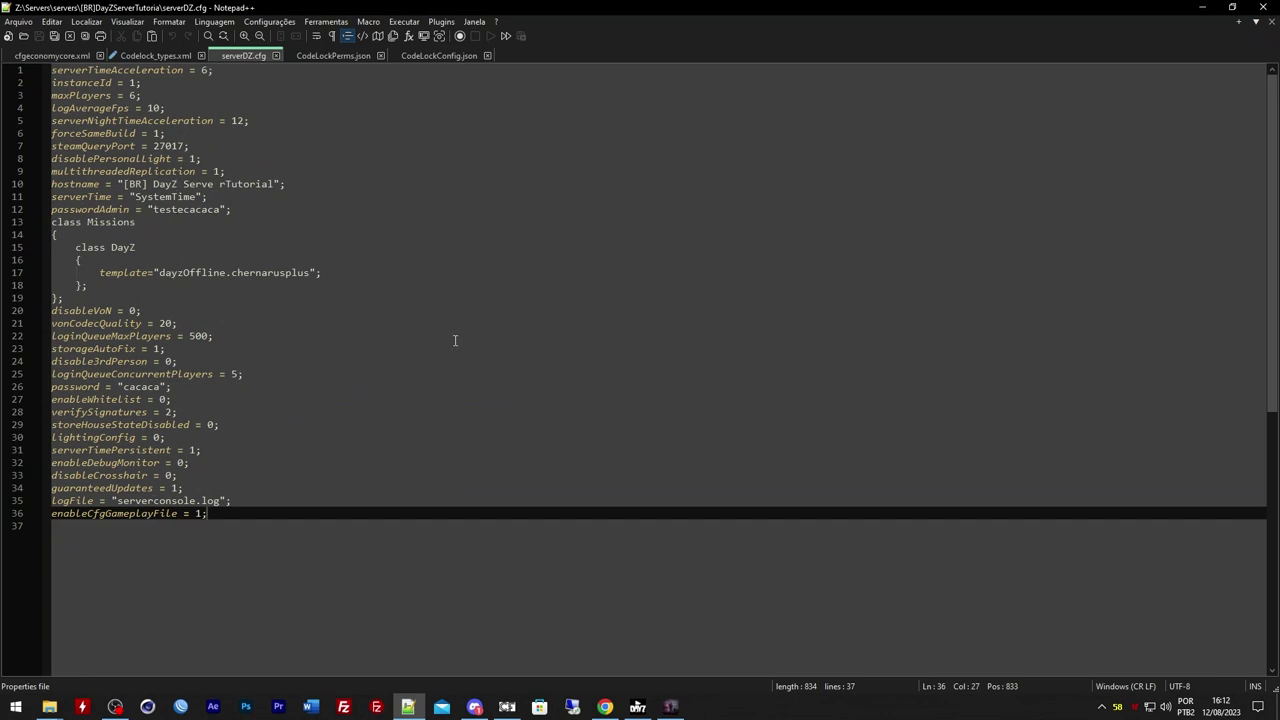
click(605, 707)
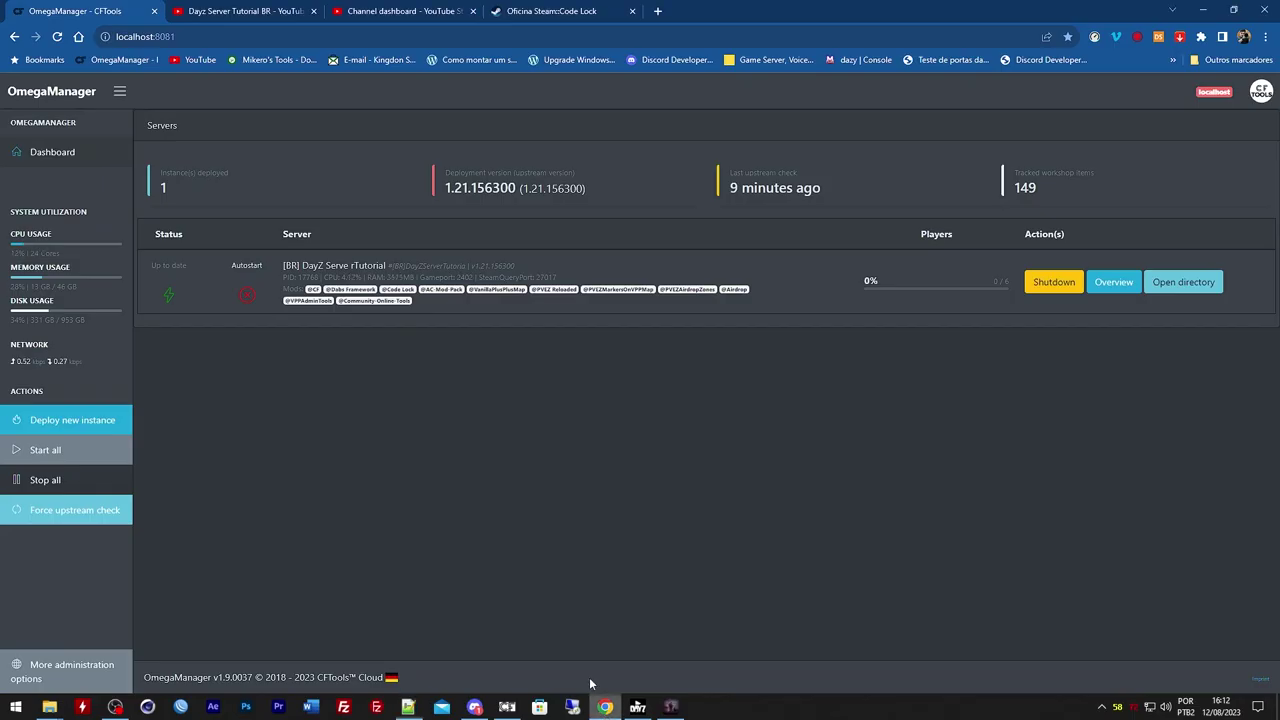
In a new tab, search Google for 'bohemia serverdz.cfg parameters', correcting the misspelled word
click(656, 11)
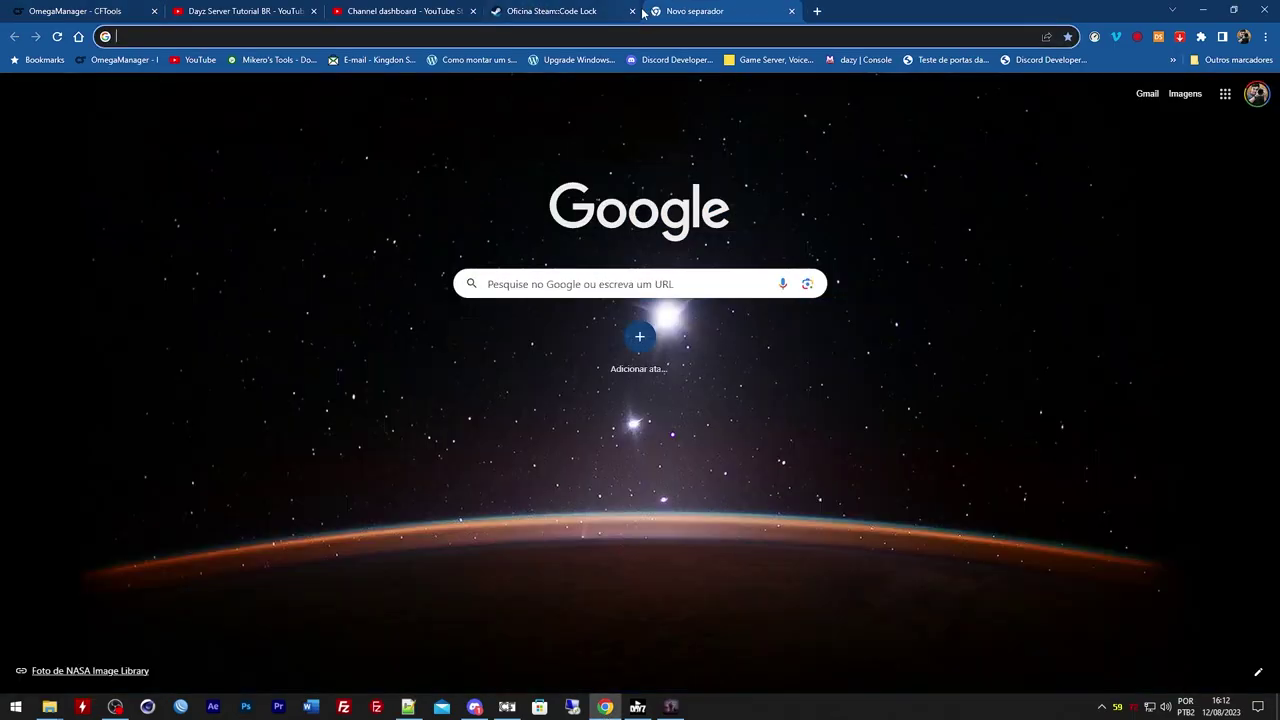
text(bohemia )
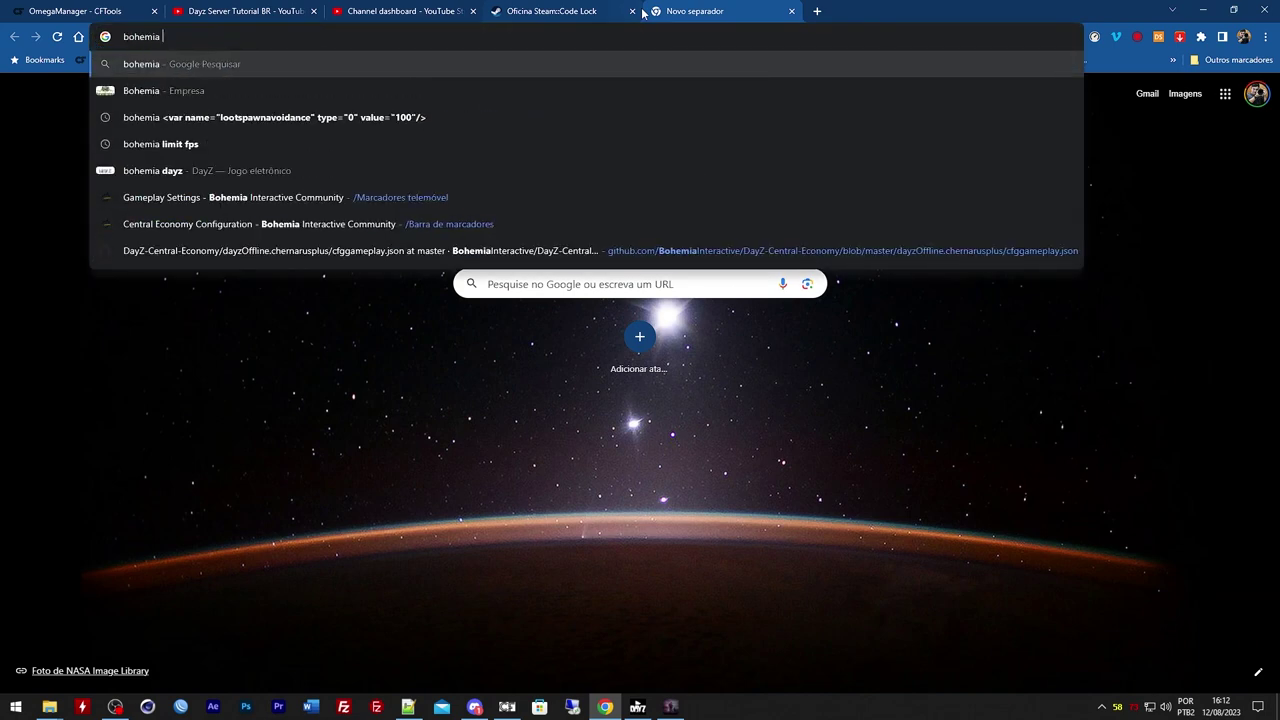
text(serverd)
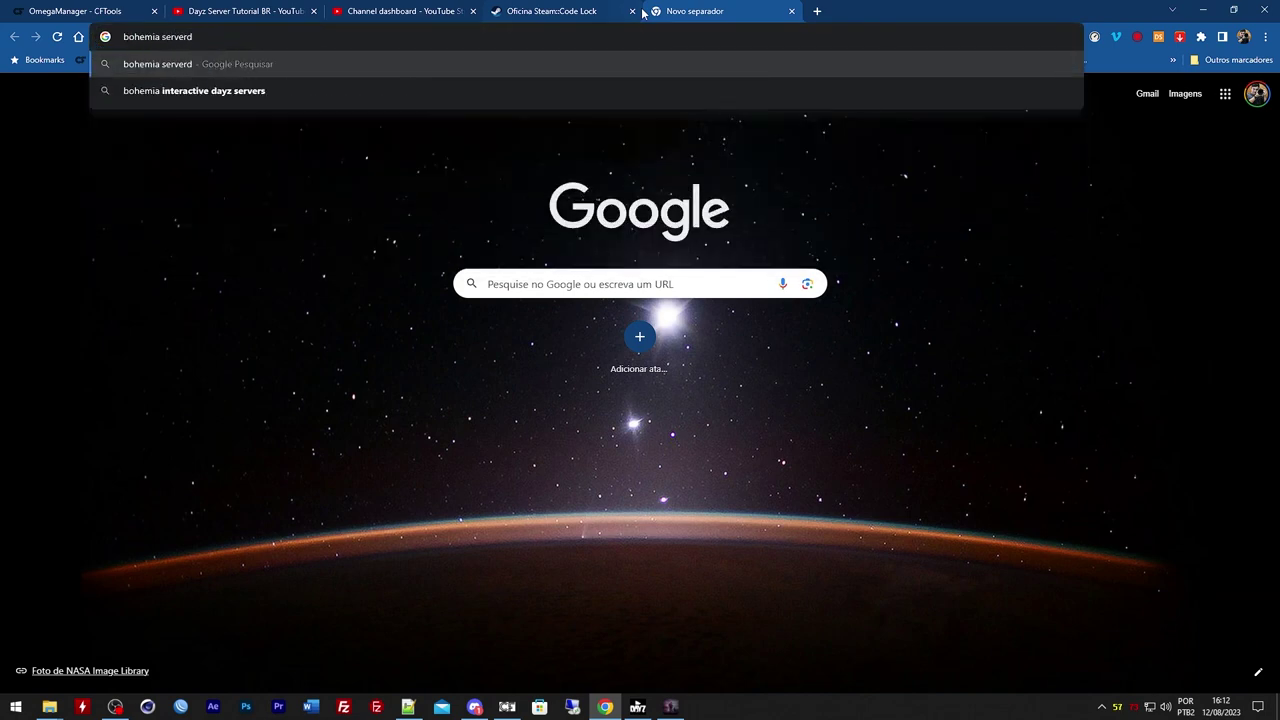
text(z)
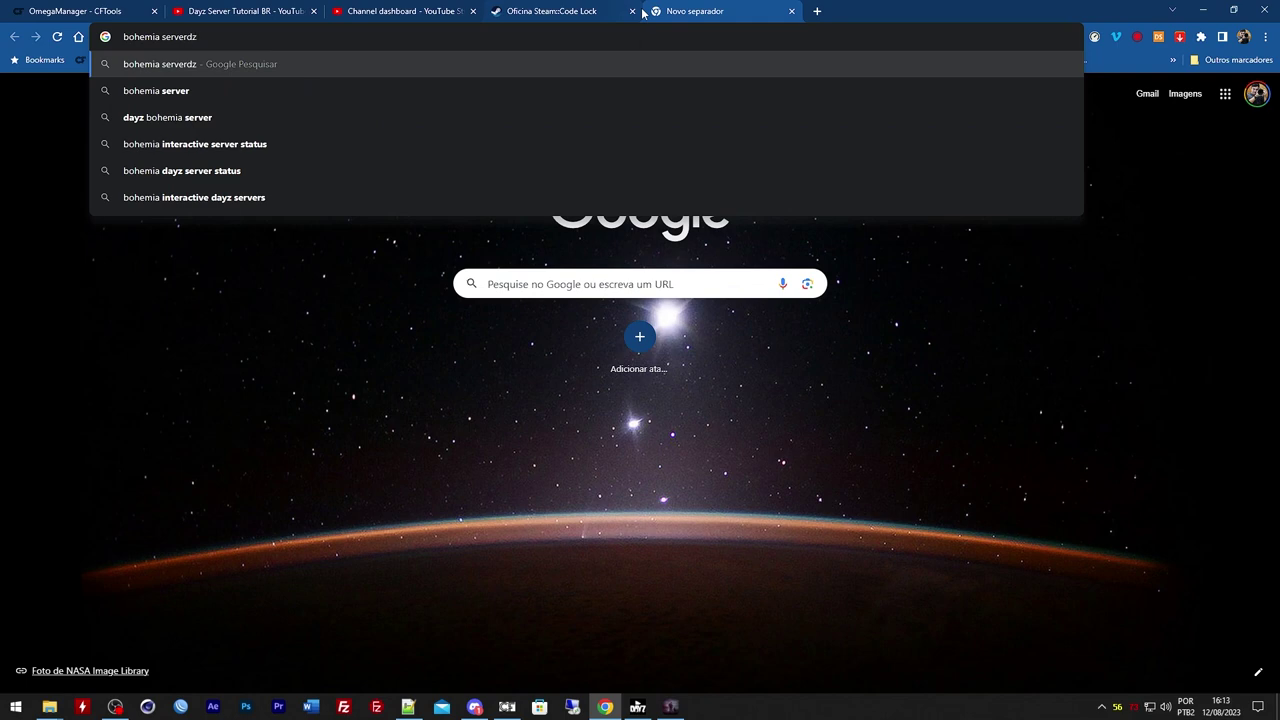
text(.cfg)
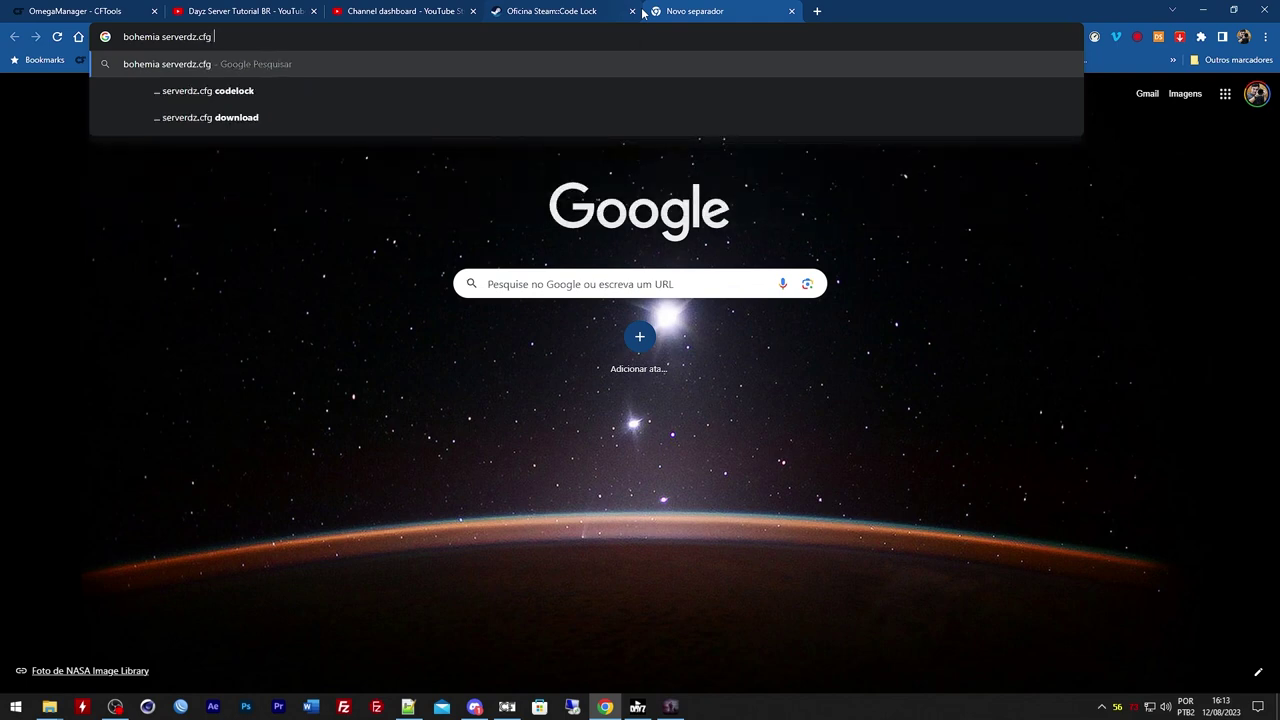
text( parametreo)
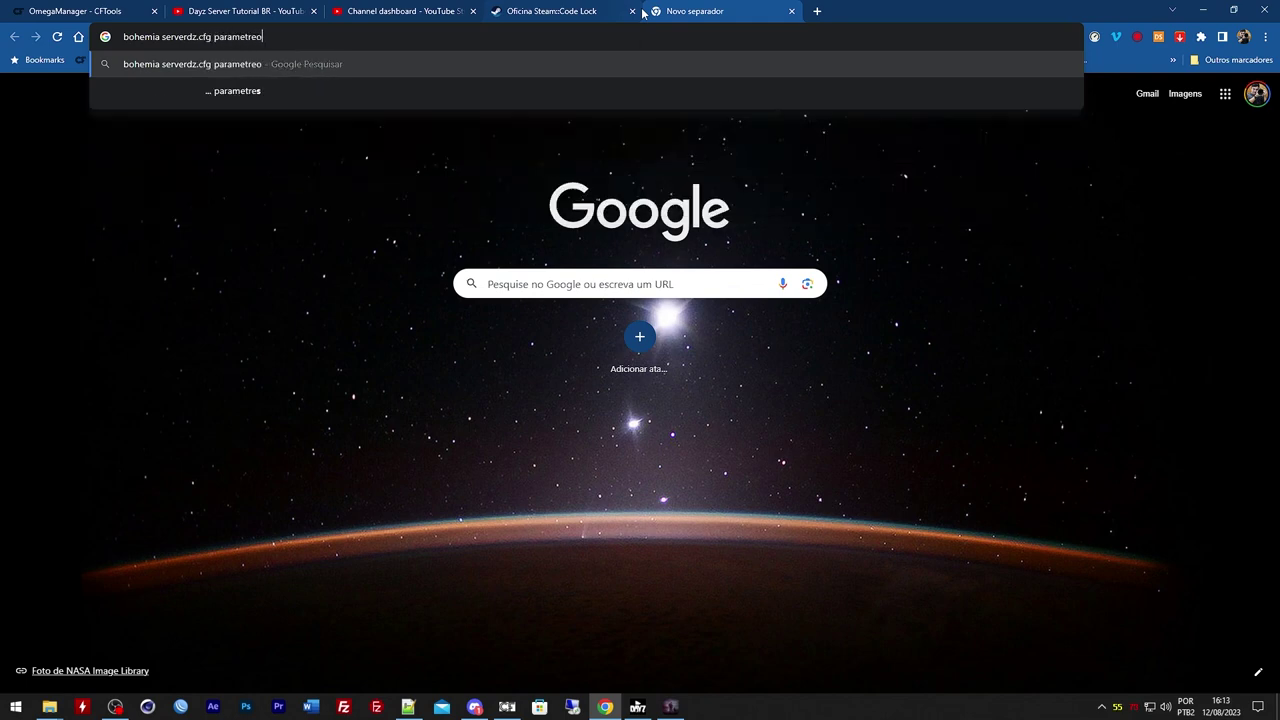
key(BackSpace)
key(BackSpace)
text(os)
key(Return)
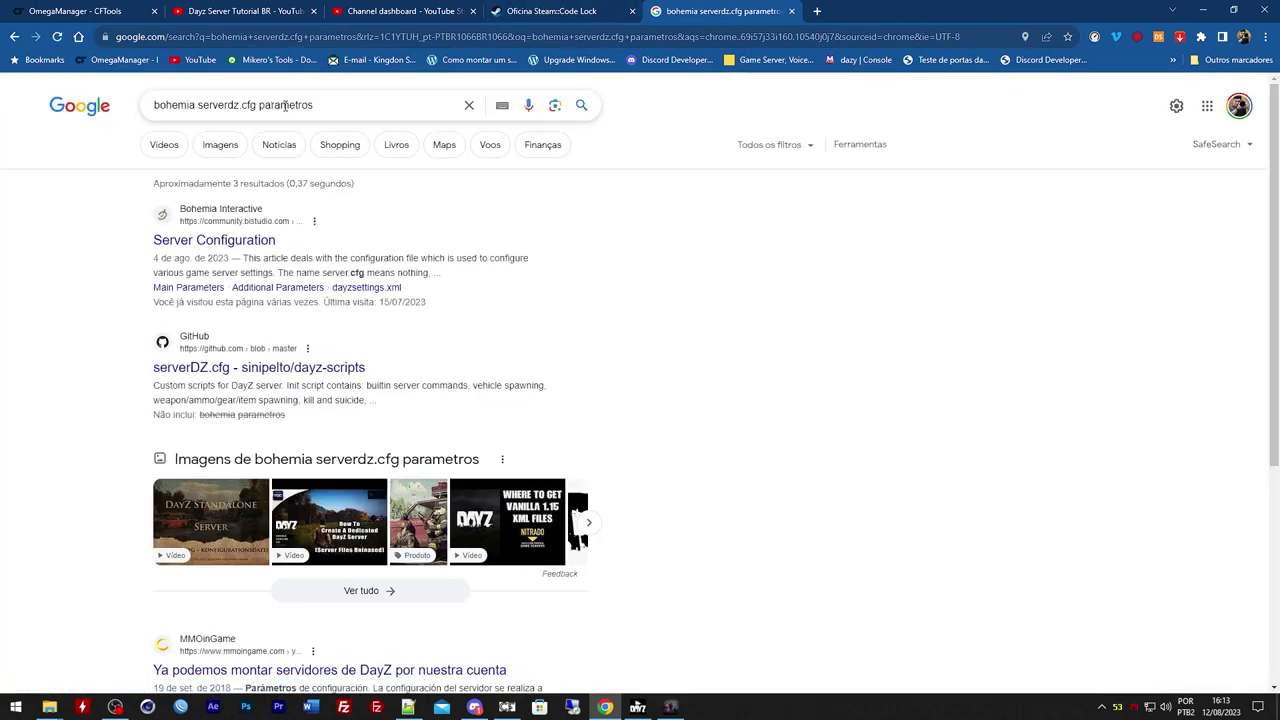
drag(299, 105, 318, 105)
text(ers)
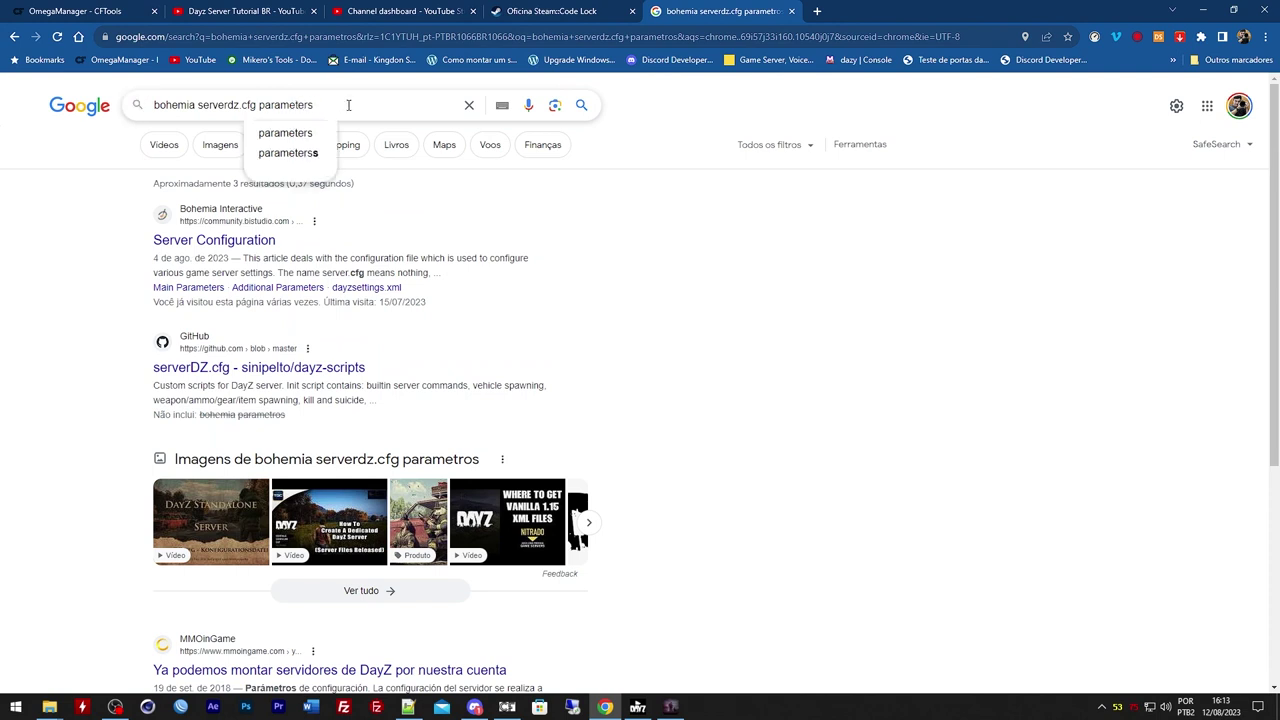
click(308, 153)
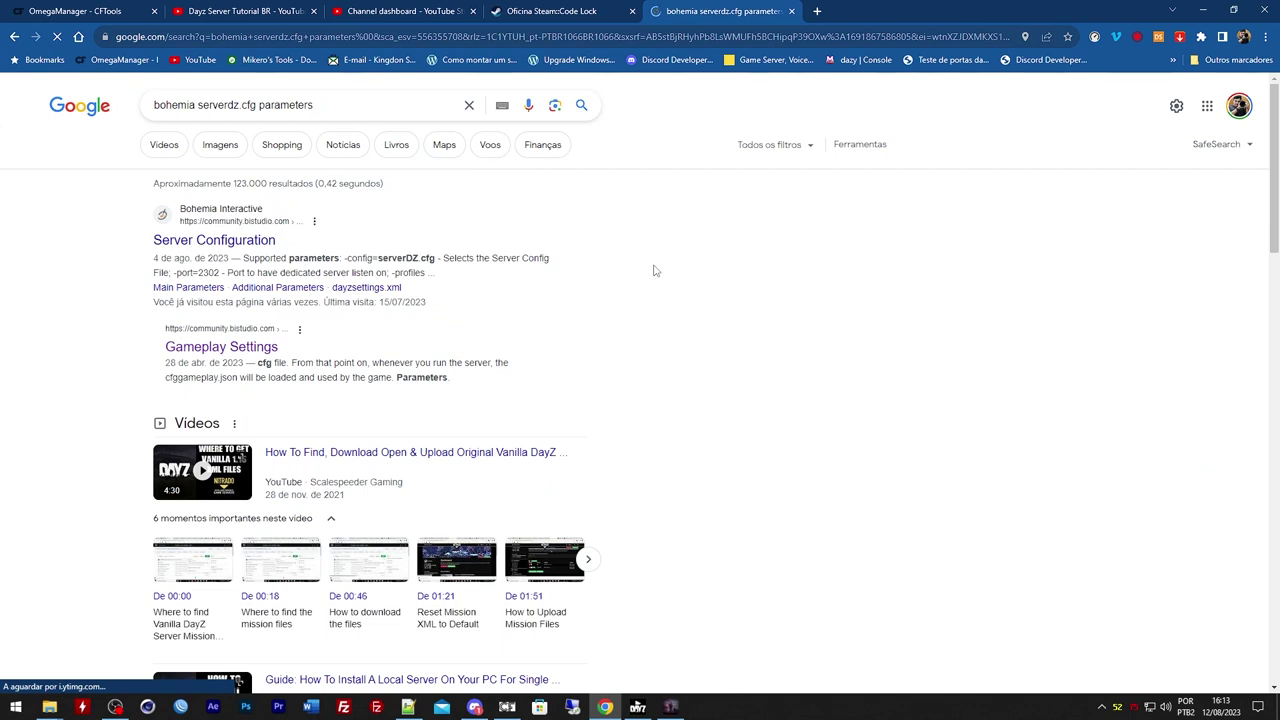
Open the Server Configuration wiki article and select the Main Parameters list
click(238, 242)
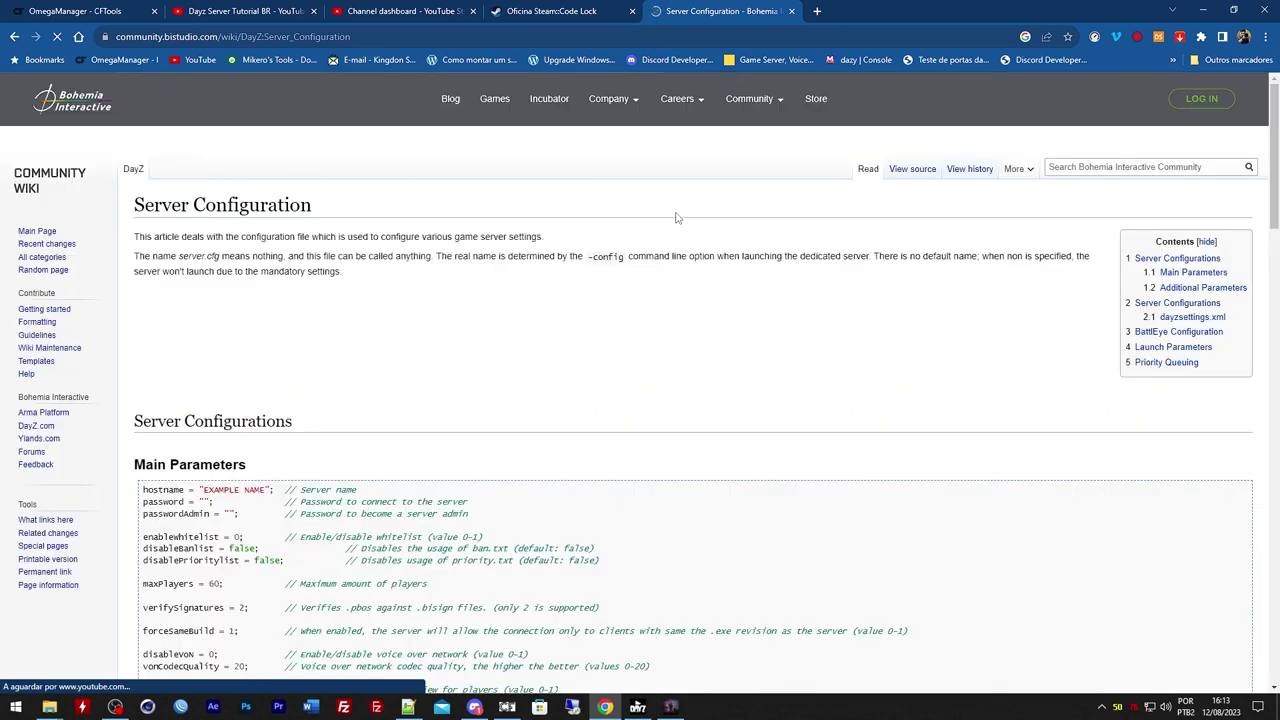
scroll(486, 194, down, 2)
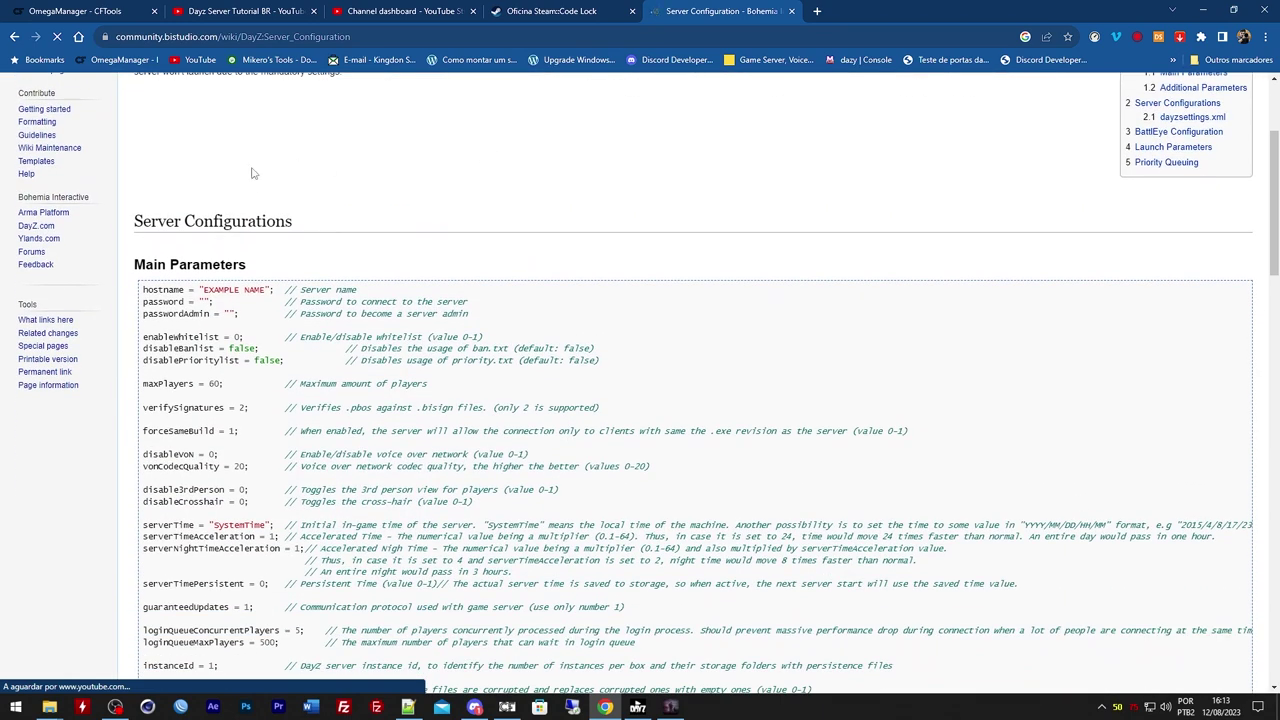
scroll(255, 172, down, 2)
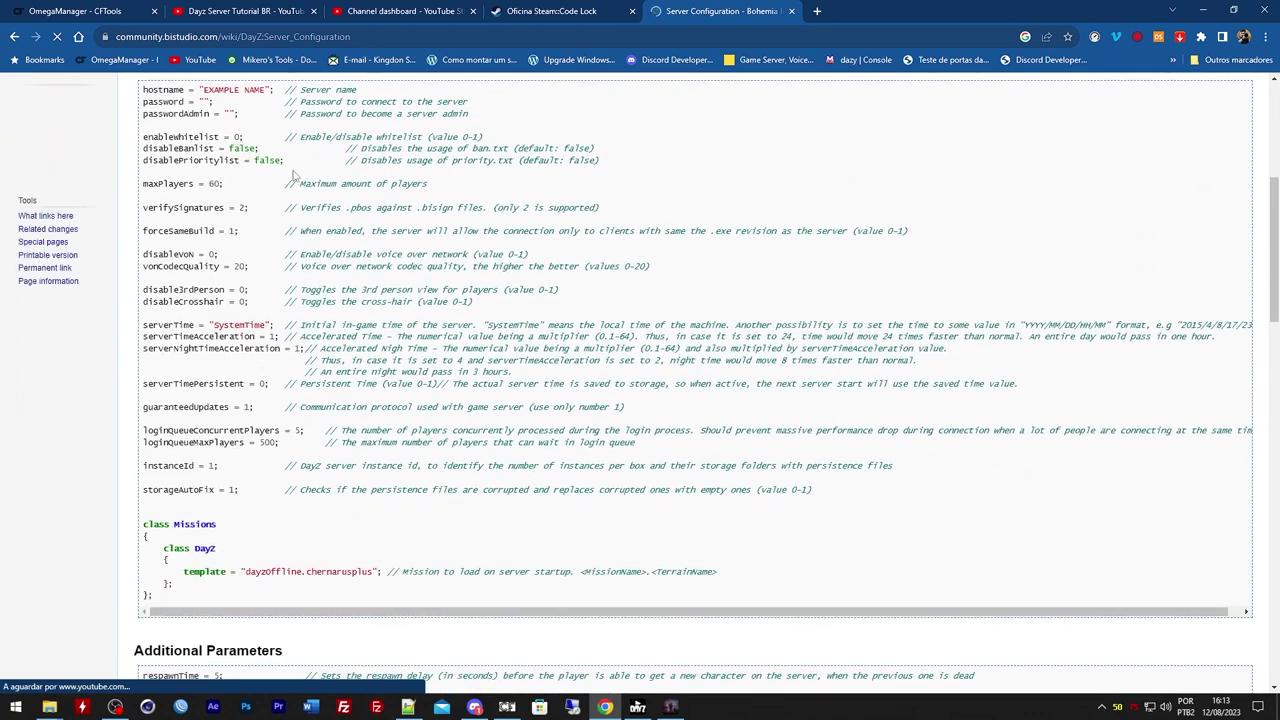
scroll(280, 160, down, 2)
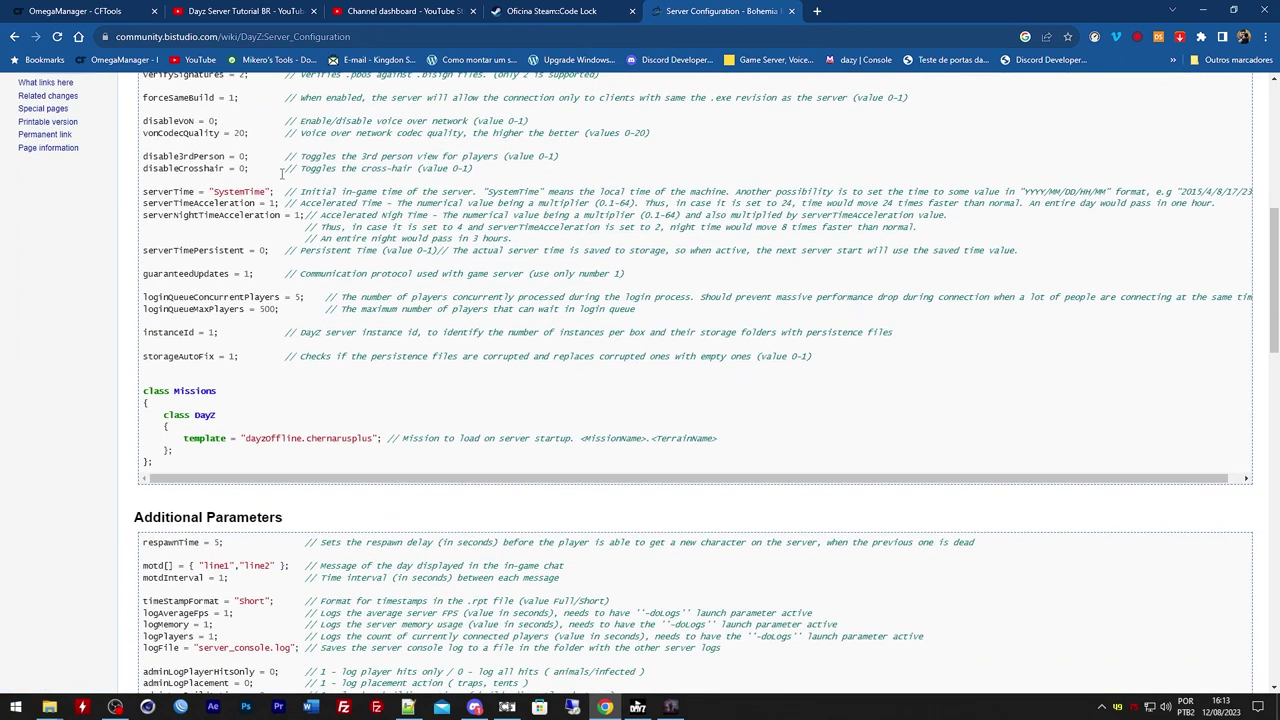
scroll(281, 178, down, 2)
scroll(237, 203, up, 4)
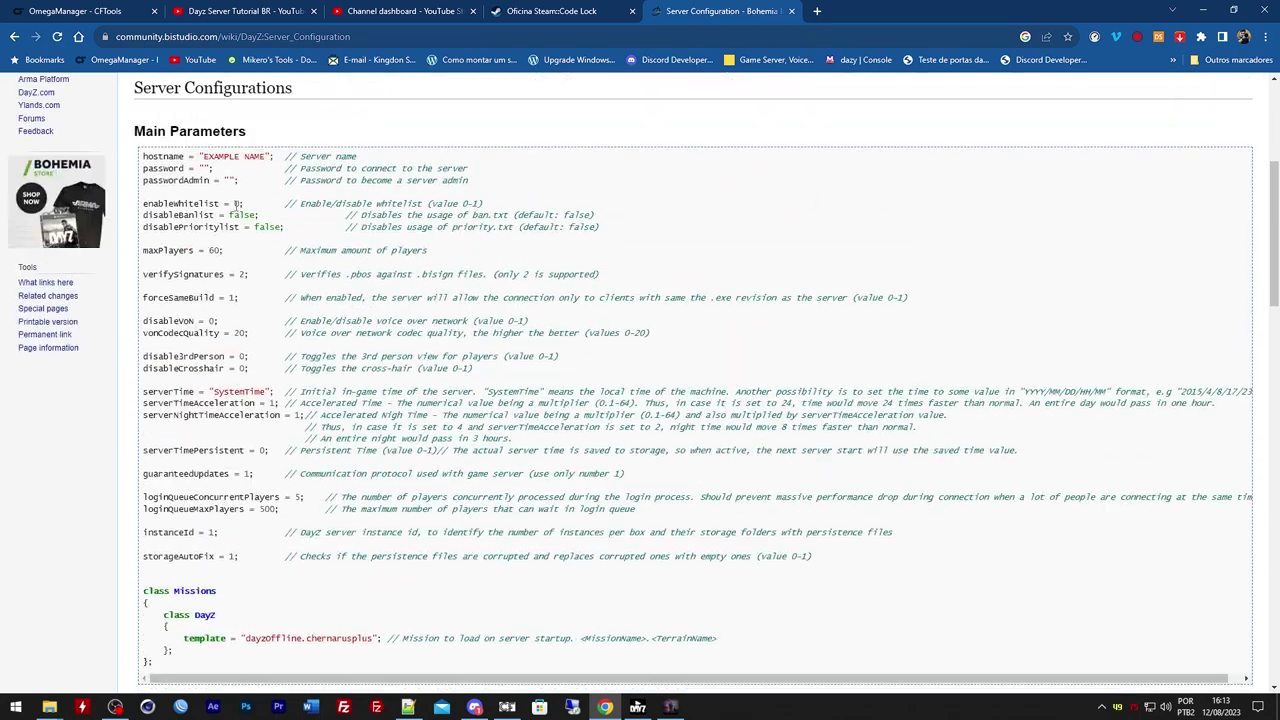
drag(155, 155, 347, 638)
Go through the Additional Parameters and highlight the disableBaseDamage and disableContainerDamage lines
scroll(316, 333, down, 4)
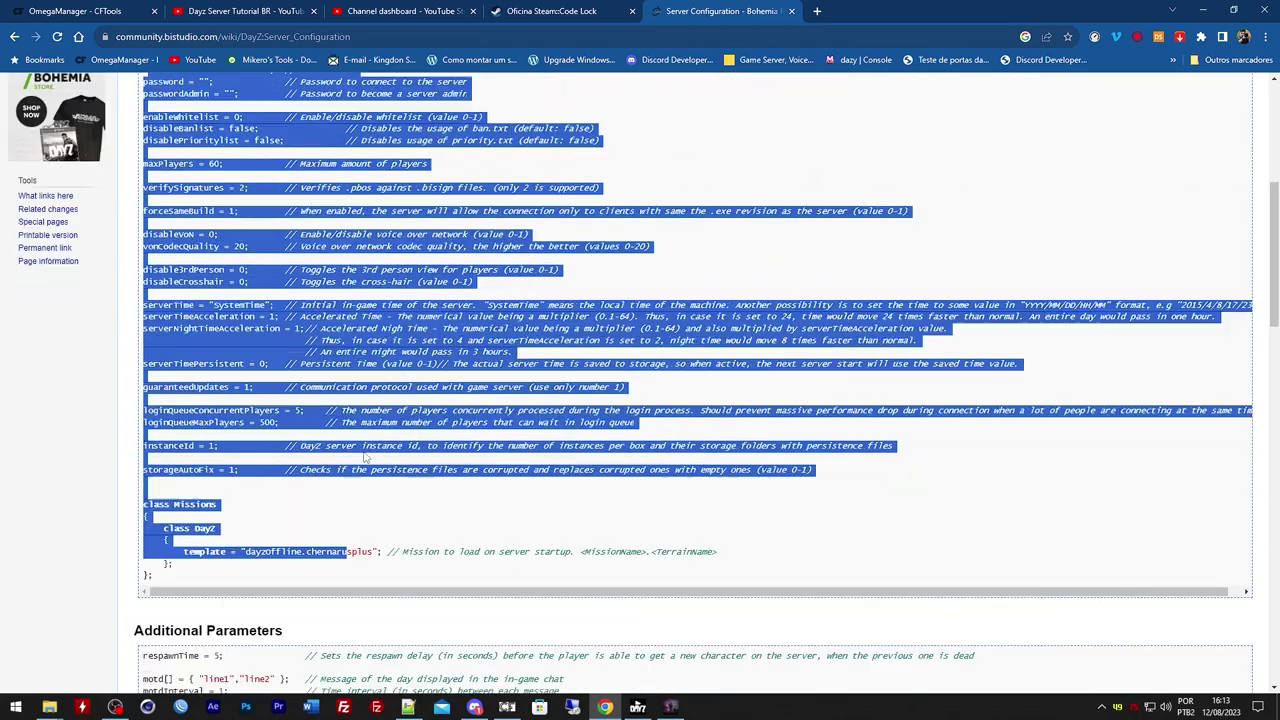
drag(163, 343, 295, 599)
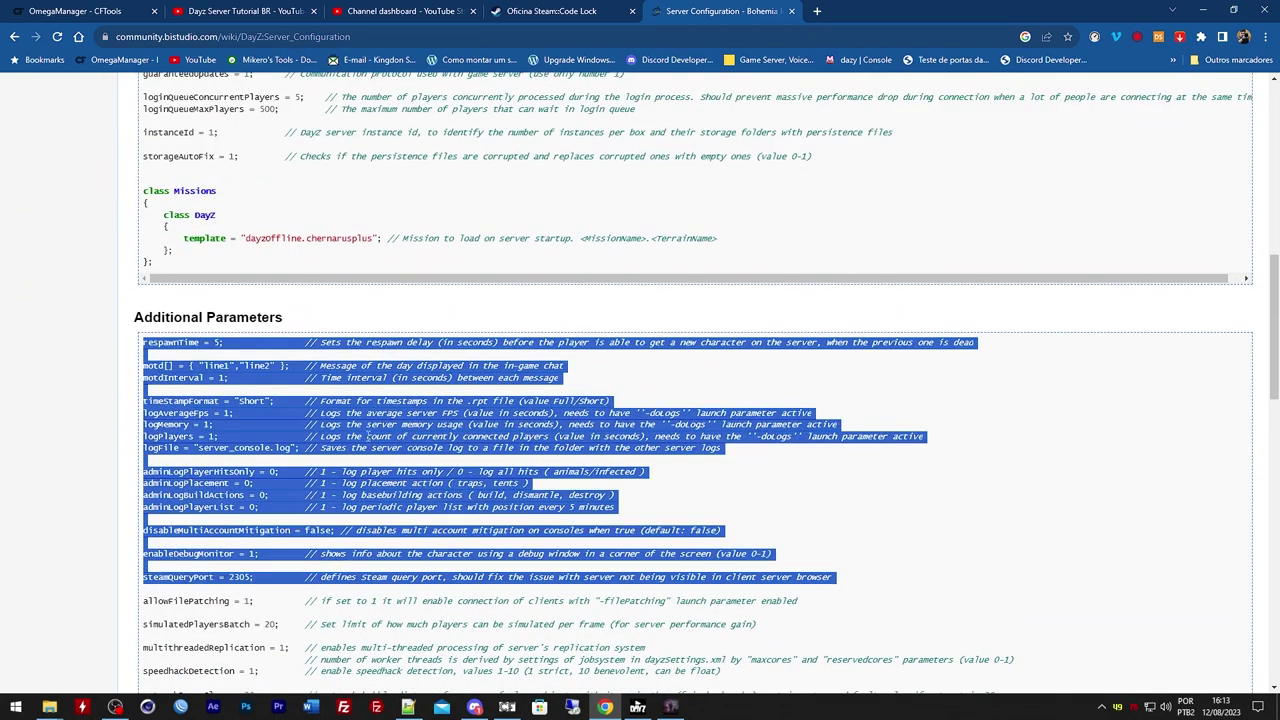
click(407, 425)
scroll(407, 425, down, 2)
scroll(407, 425, down, 3)
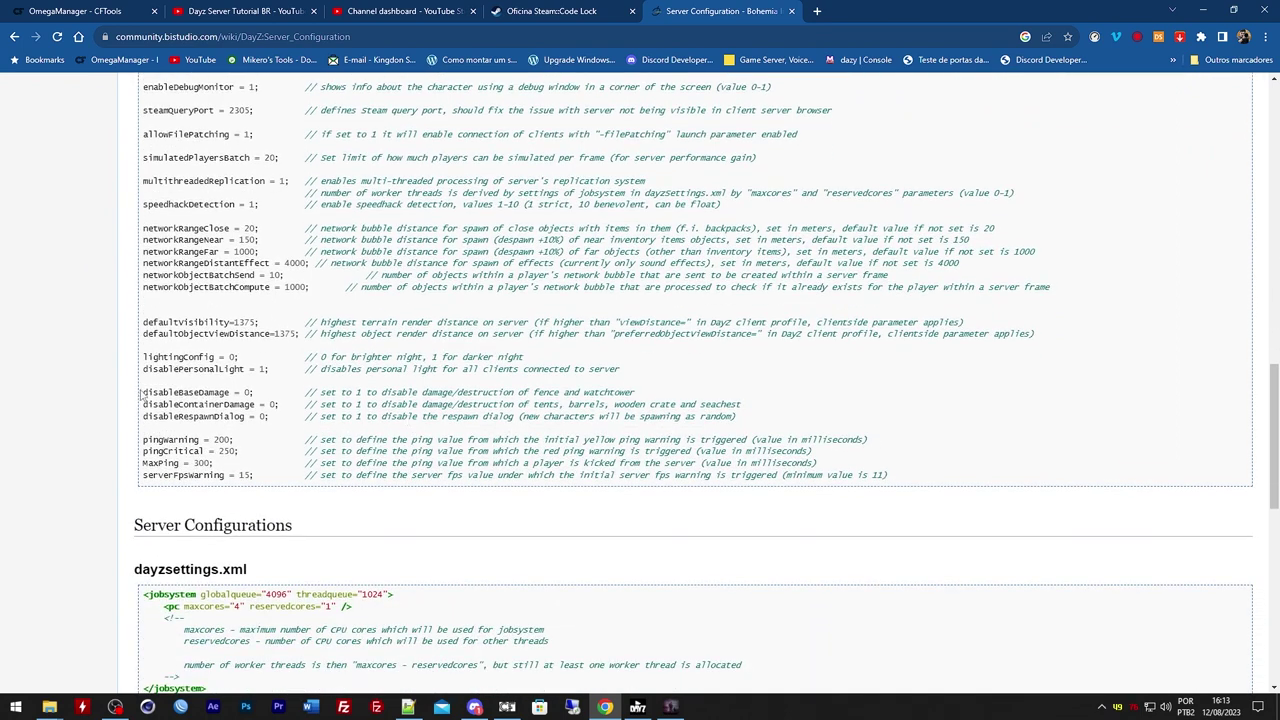
mouse_move(141, 394)
mouse_down()
mouse_move(594, 418)
mouse_move(752, 406)
mouse_up()
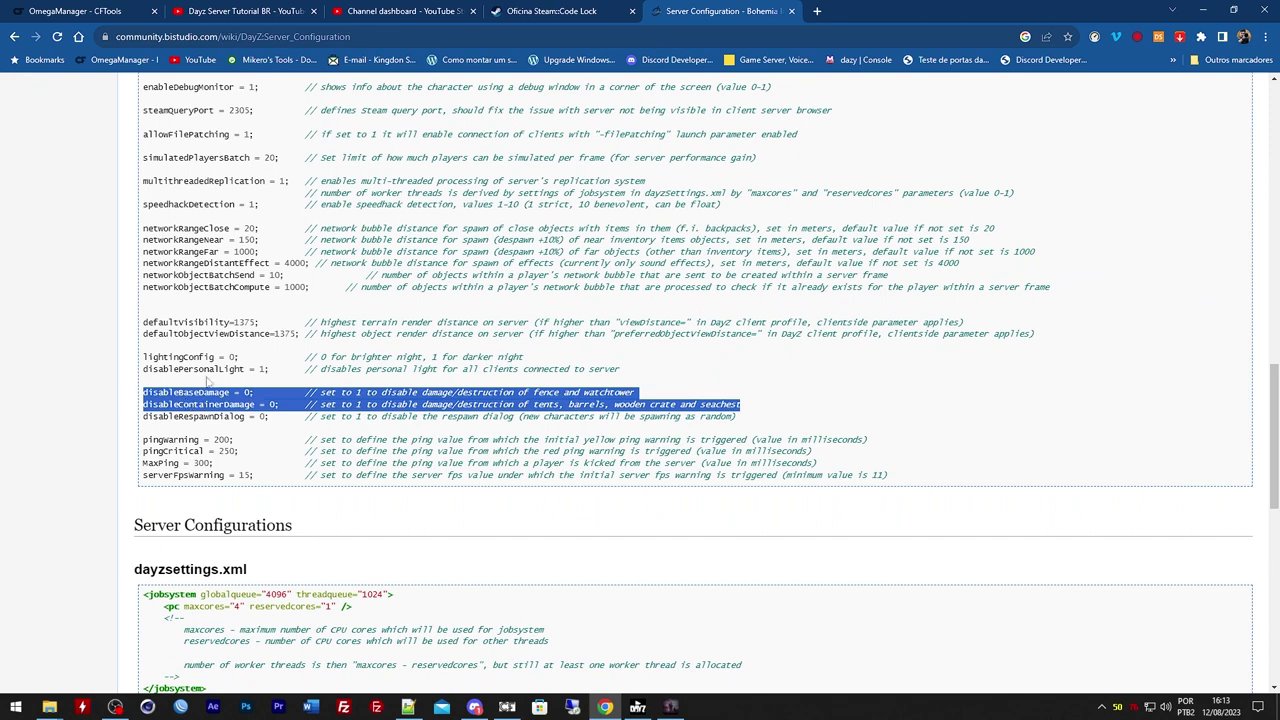
In Discord, add a new message line starting 'Para evitar danos nas...' about walls, barrels and containers
click(475, 707)
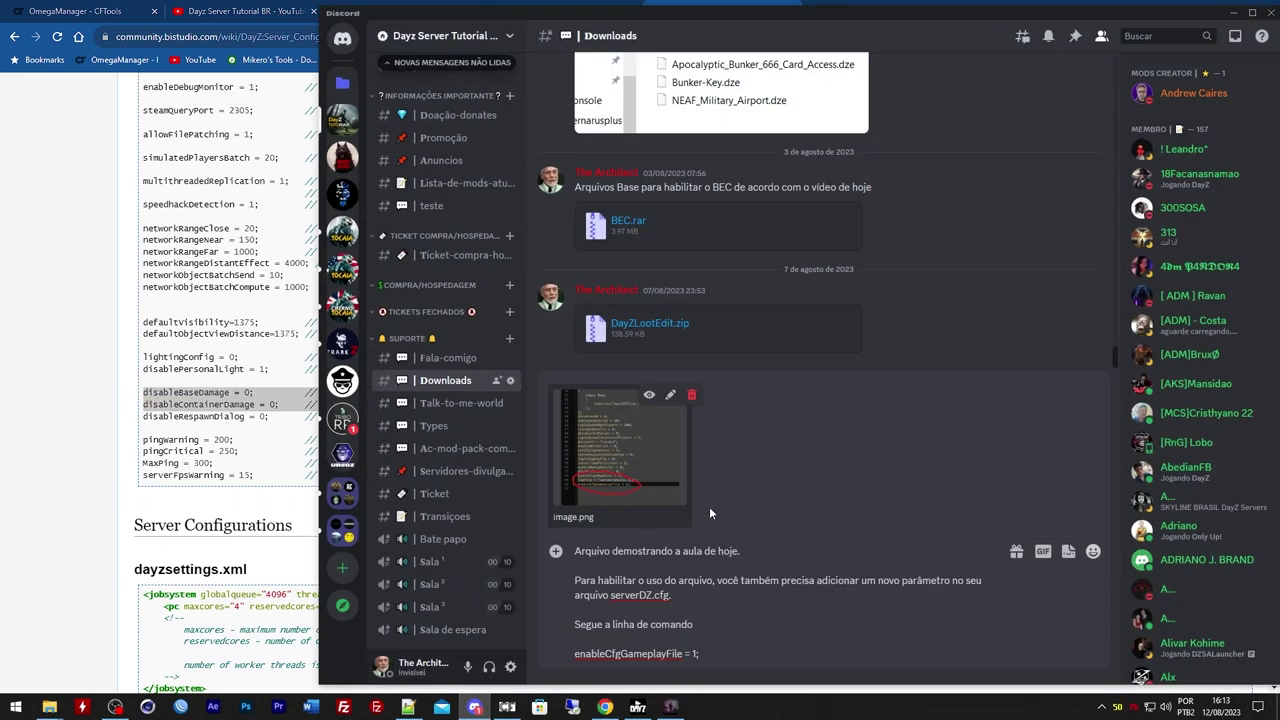
key(shift+Return)
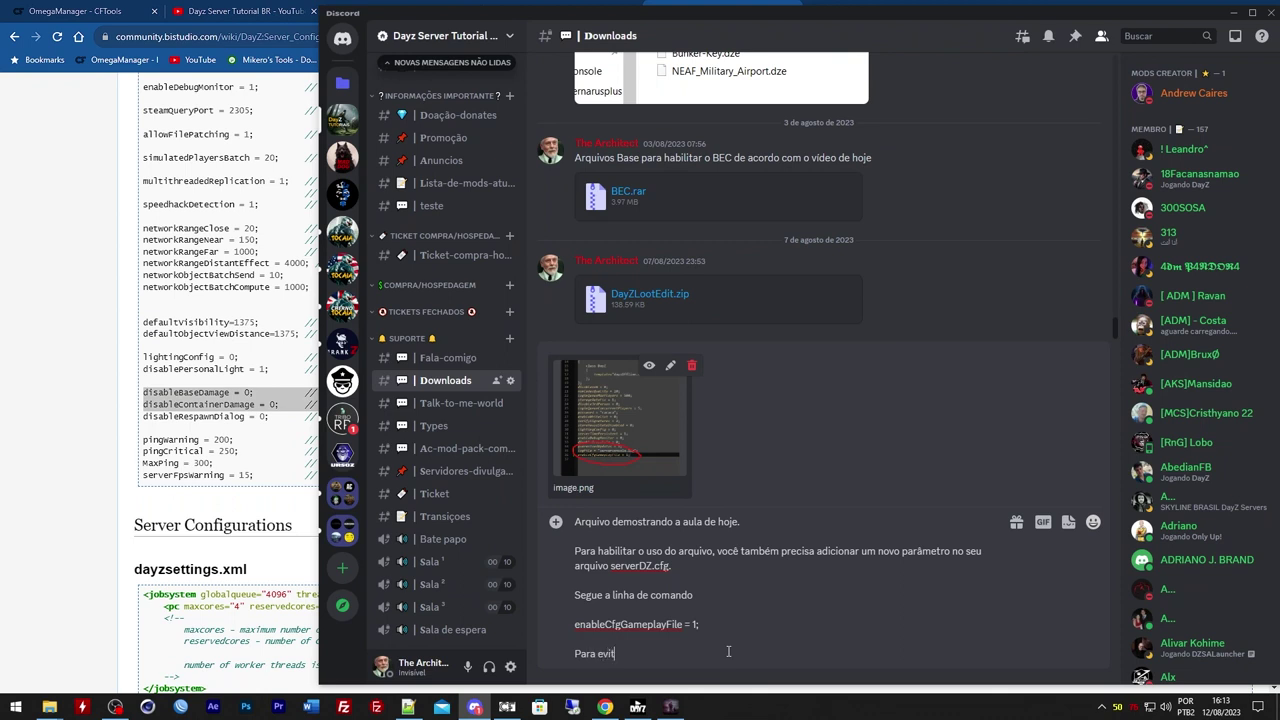
text(Para evitar danos nas aprec)
key(BackSpace)
text(hona)
text( barris e ton)
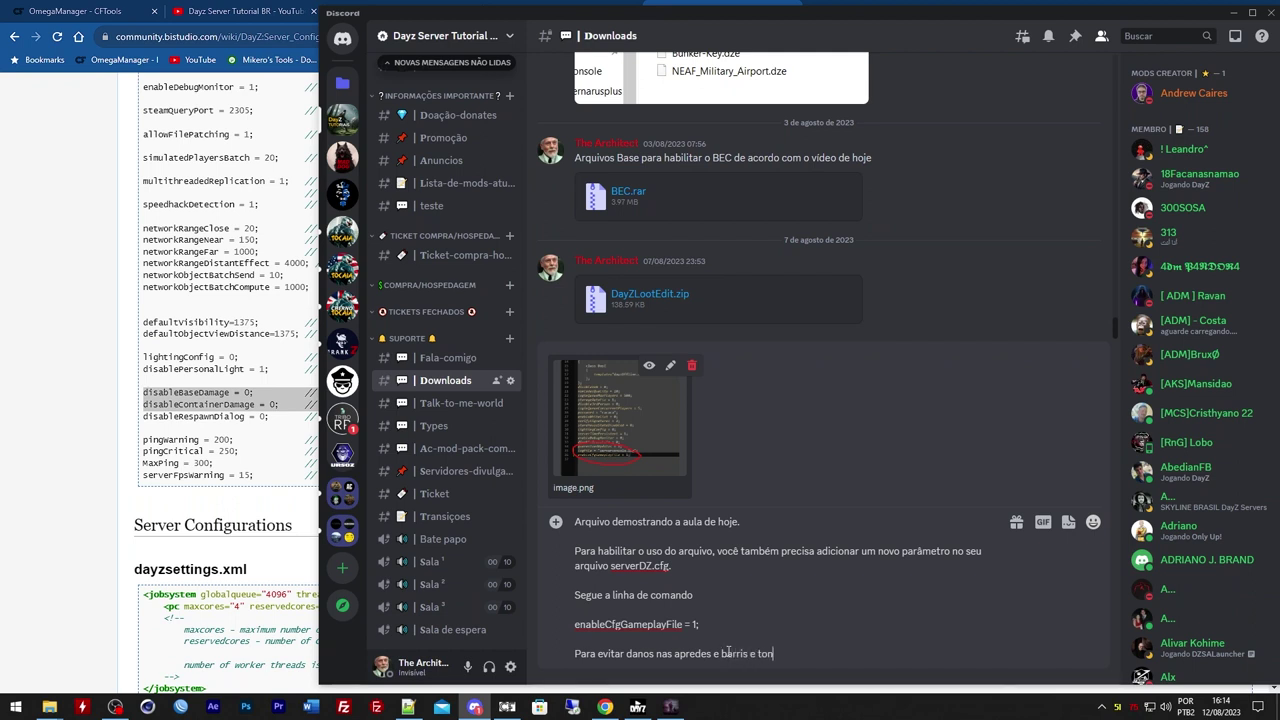